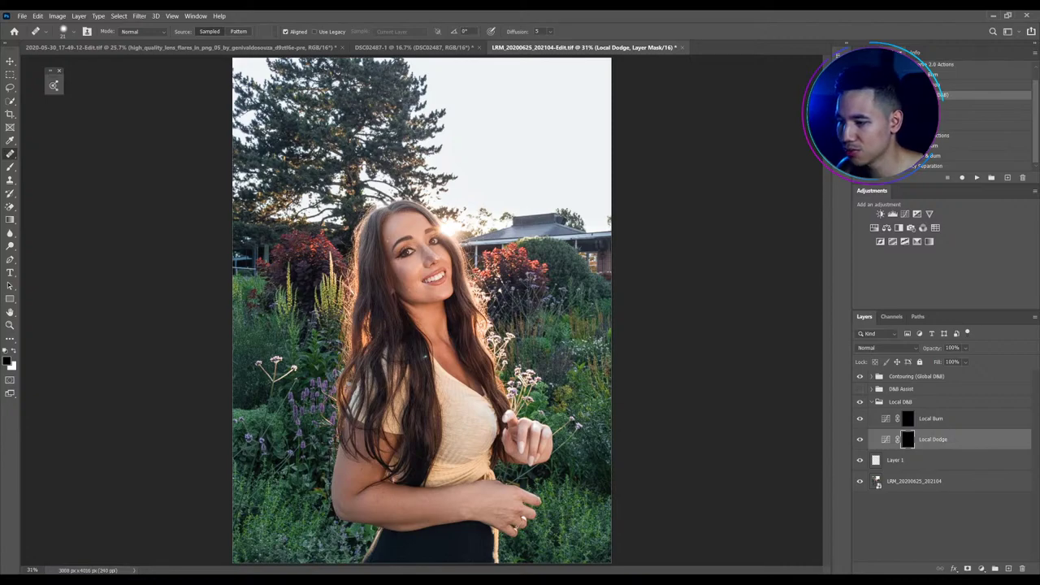
Switch to the Move tool and make the base photo layer LRM_20200625_202104 active
{"action": "left_click", "coordinate": [9, 61]}
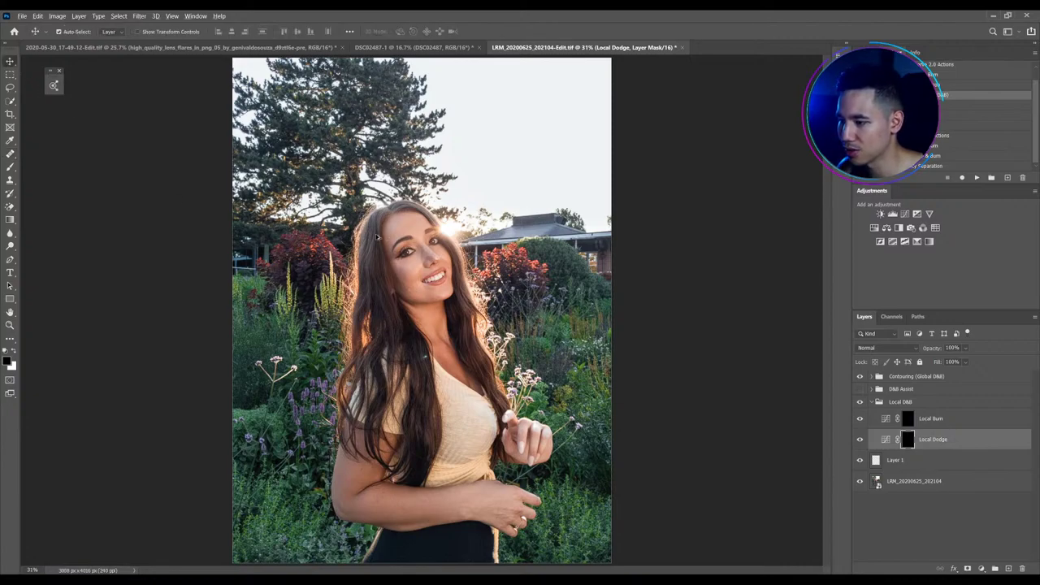
{"action": "scroll", "coordinate": [357, 239], "scroll_direction": "up", "scroll_amount": 1}
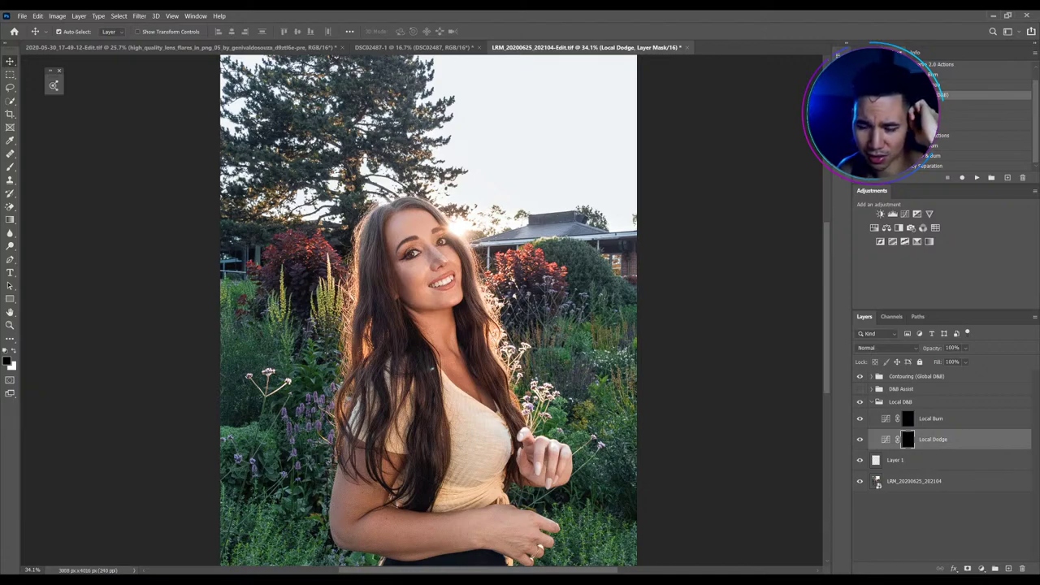
{"action": "left_click", "coordinate": [877, 484]}
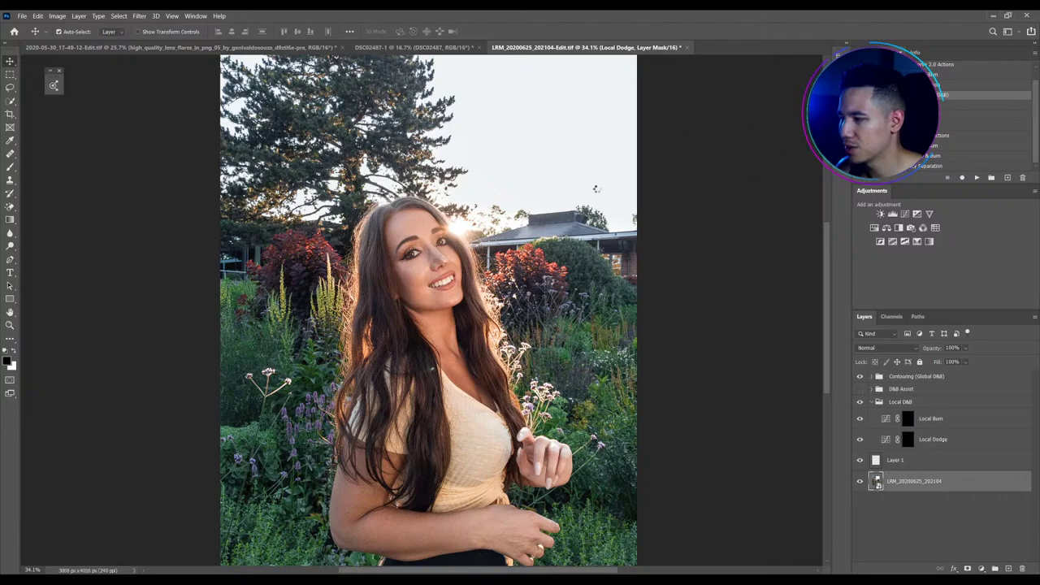
{"action": "double_click", "coordinate": [876, 480]}
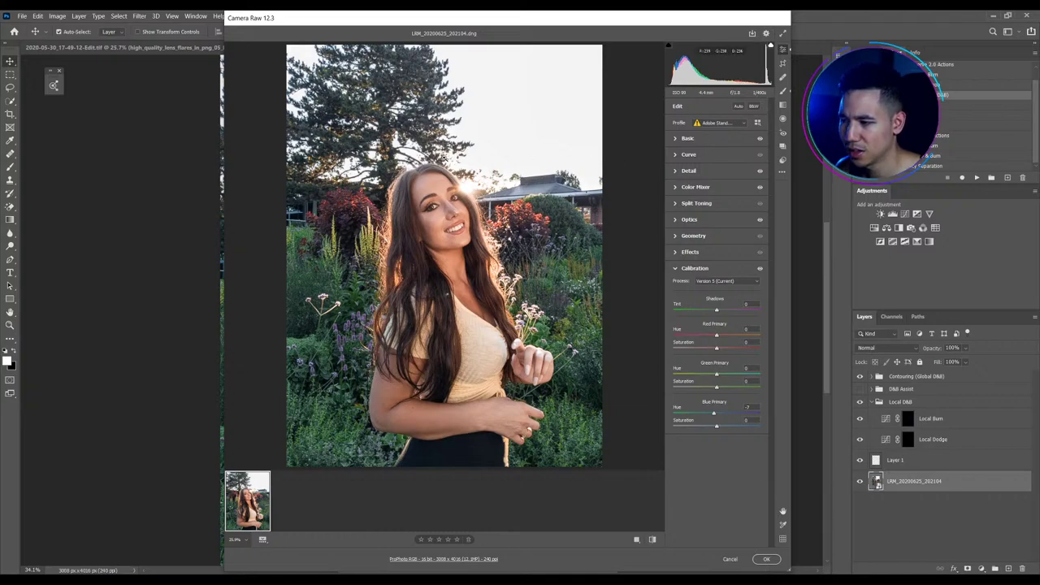
{"action": "key", "text": "Return"}
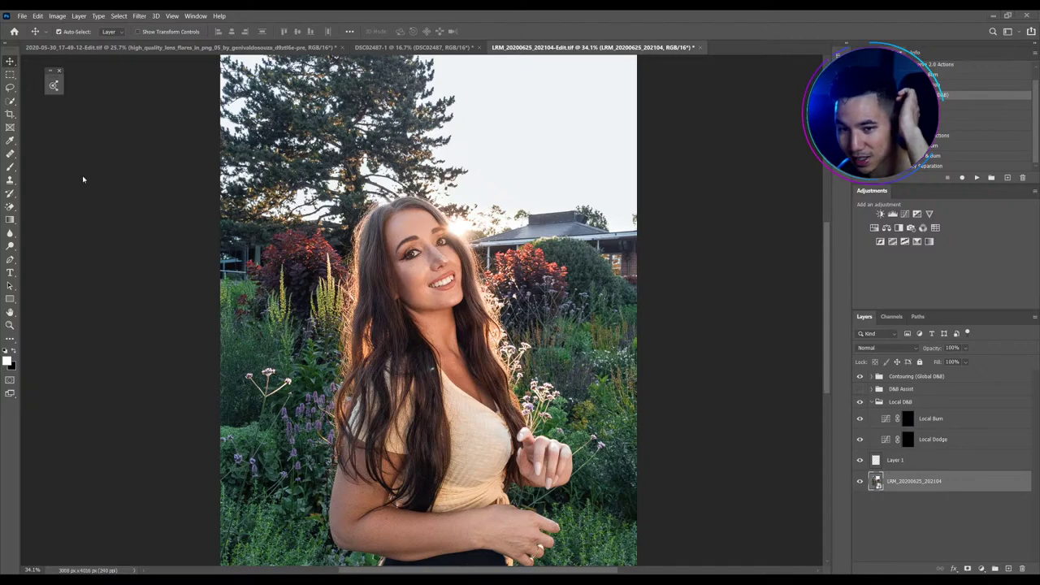
Fit the whole photo in the window and select the empty Layer 1
{"action": "scroll", "coordinate": [428, 309], "scroll_direction": "down", "scroll_amount": 1}
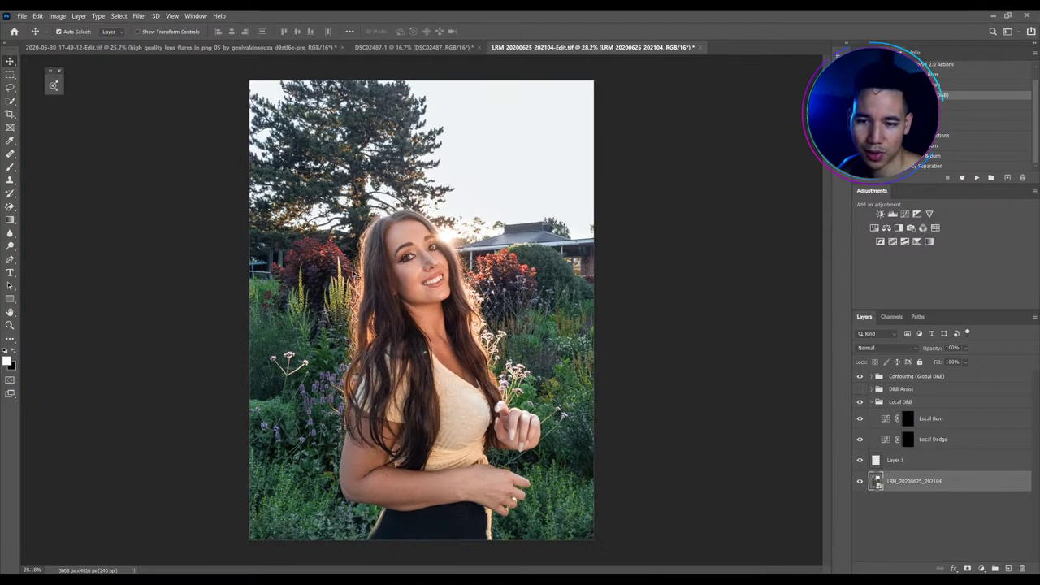
{"action": "scroll", "coordinate": [219, 276], "scroll_direction": "up", "scroll_amount": 1}
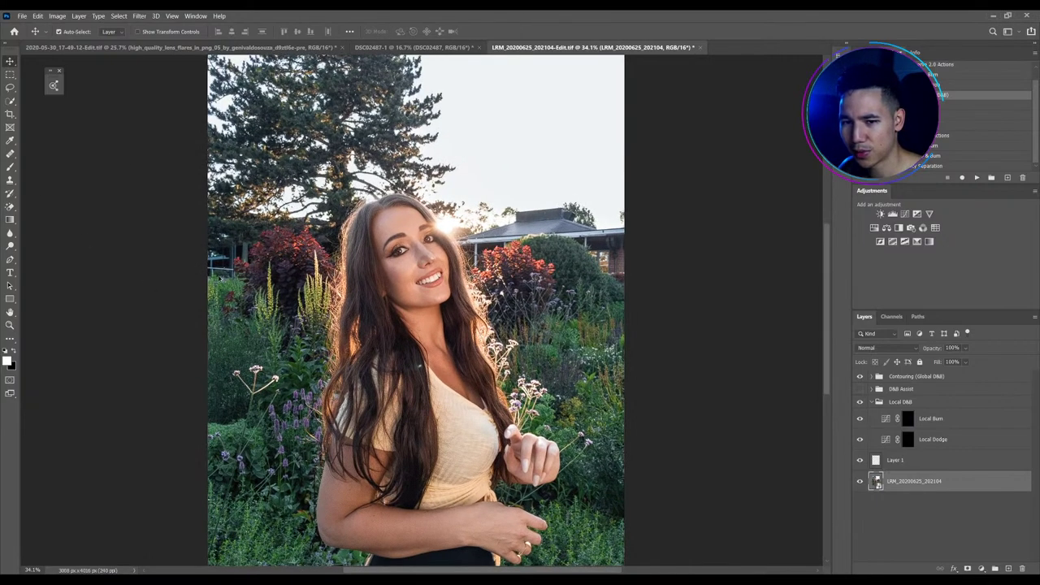
{"action": "scroll", "coordinate": [191, 263], "scroll_direction": "down", "scroll_amount": 1}
{"action": "scroll", "coordinate": [191, 263], "scroll_direction": "down", "scroll_amount": 1}
{"action": "scroll", "coordinate": [213, 260], "scroll_direction": "up", "scroll_amount": 1}
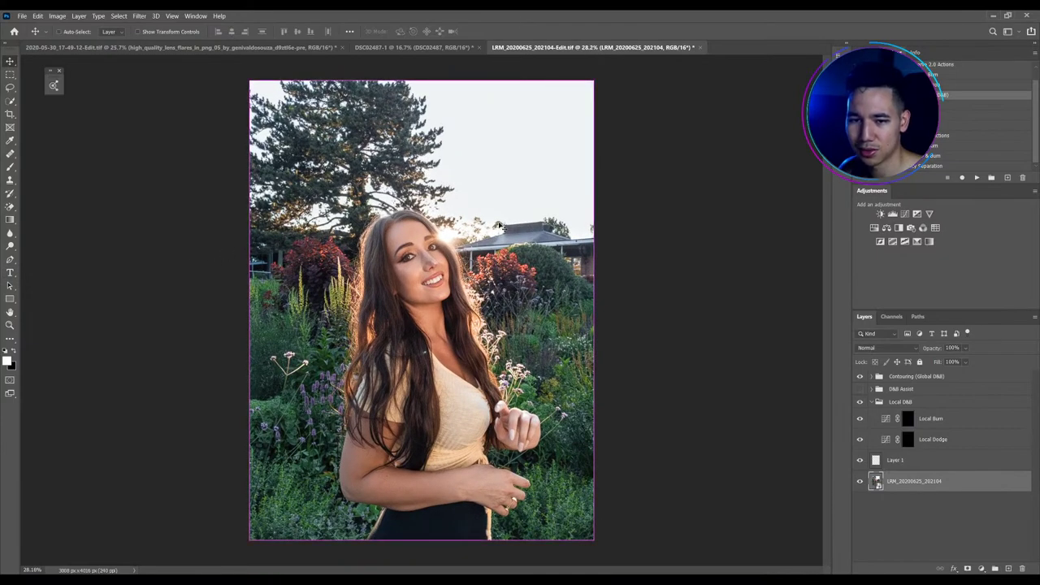
{"action": "key", "text": "ctrl+0"}
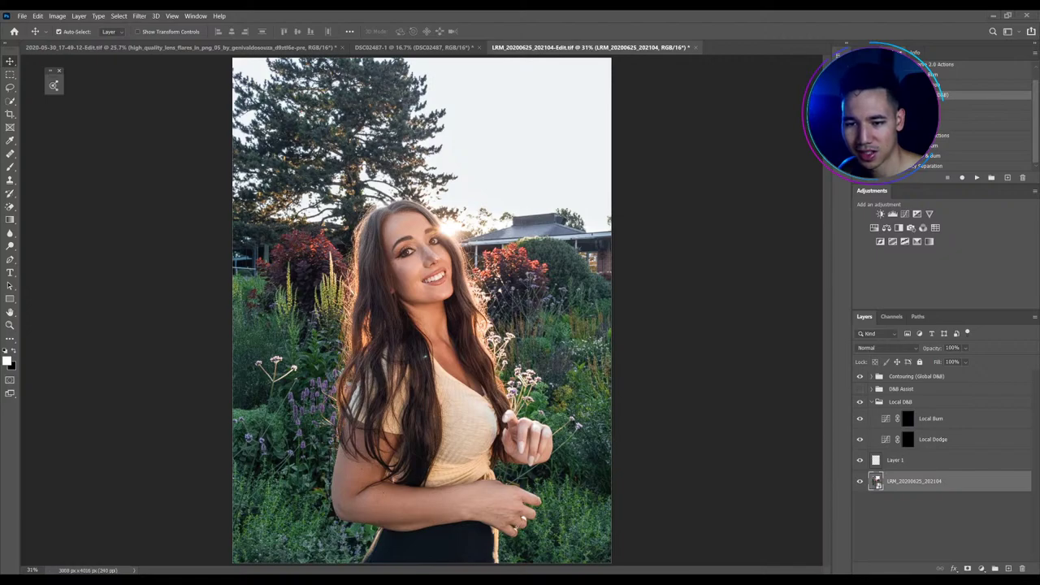
{"action": "scroll", "coordinate": [465, 221], "scroll_direction": "down", "scroll_amount": 1}
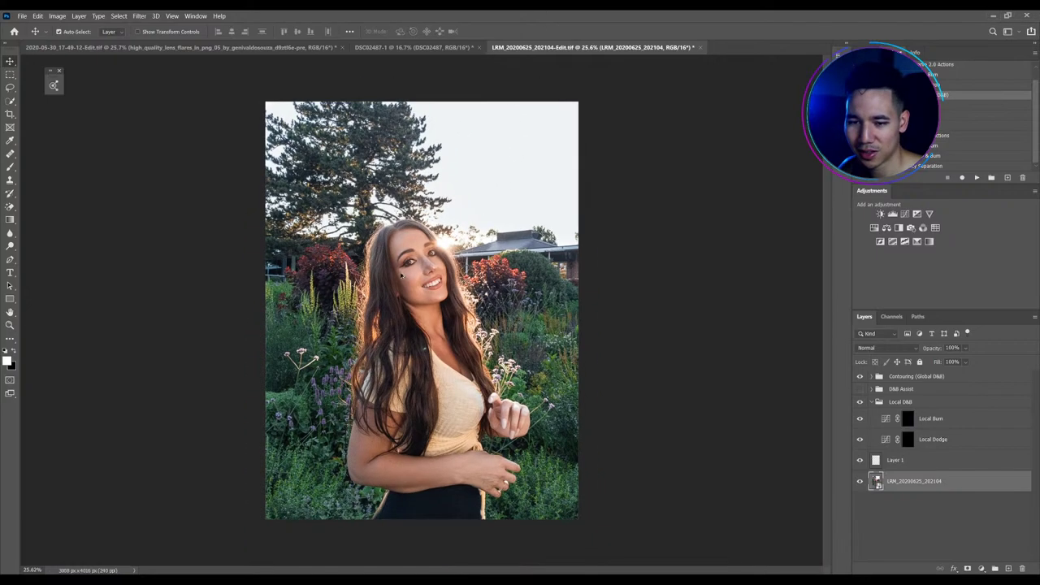
{"action": "scroll", "coordinate": [443, 245], "scroll_direction": "up", "scroll_amount": 2}
{"action": "scroll", "coordinate": [439, 253], "scroll_direction": "up", "scroll_amount": 2}
{"action": "scroll", "coordinate": [374, 264], "scroll_direction": "down", "scroll_amount": 1}
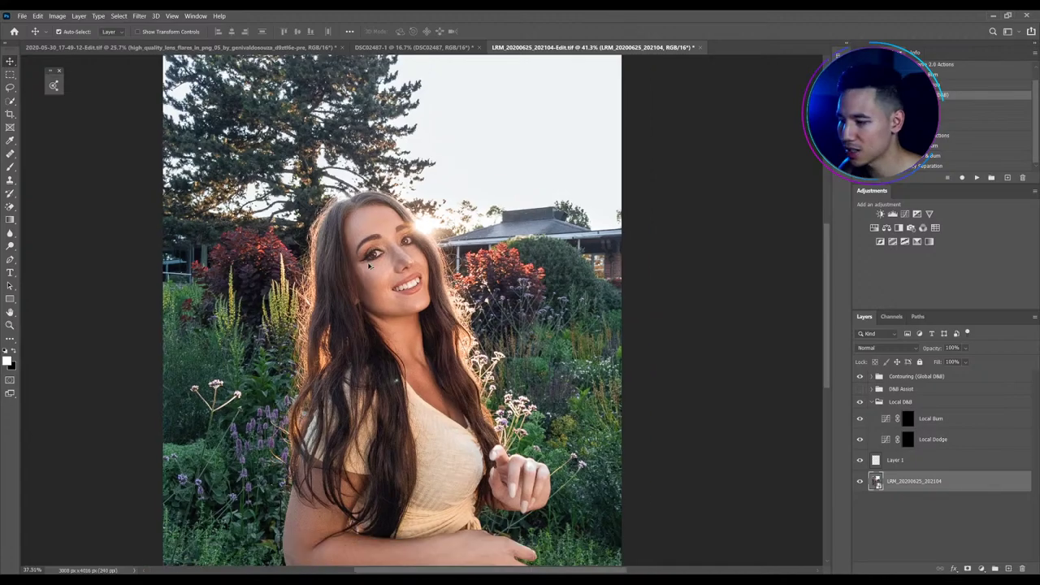
{"action": "left_click", "coordinate": [959, 461]}
Pick a smaller Healing Brush and sample the clean chin skin as its source
{"action": "scroll", "coordinate": [365, 268], "scroll_direction": "up", "scroll_amount": 5}
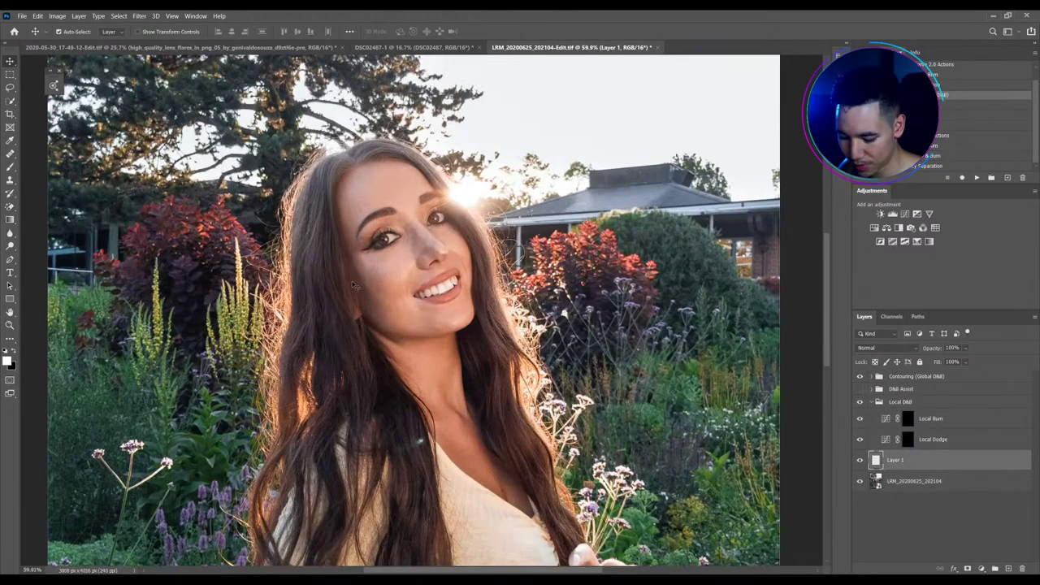
{"action": "key", "text": "j"}
{"action": "scroll", "coordinate": [378, 263], "scroll_direction": "up", "scroll_amount": 6}
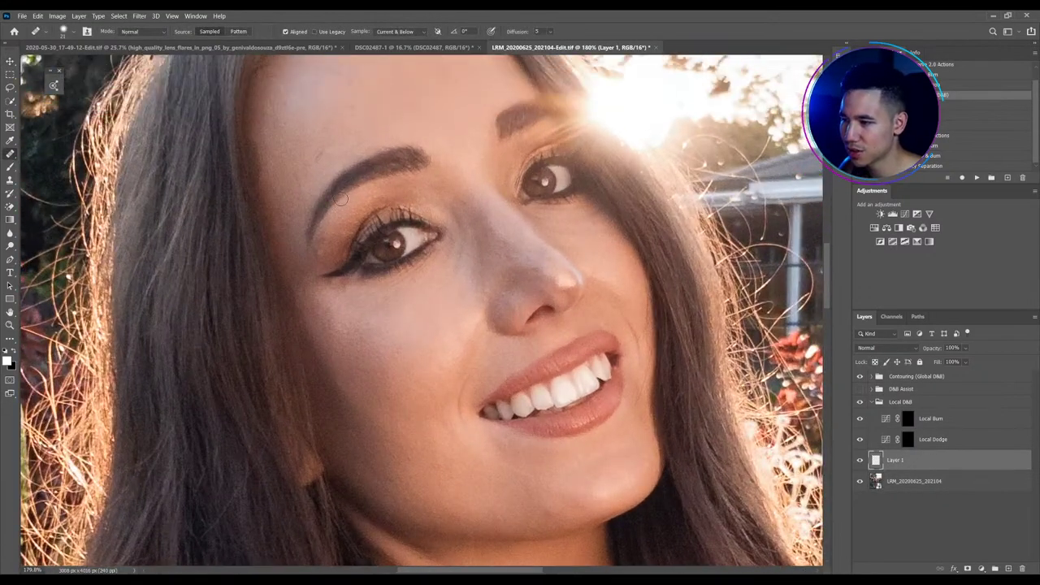
{"action": "scroll", "coordinate": [325, 189], "scroll_direction": "up", "scroll_amount": 1}
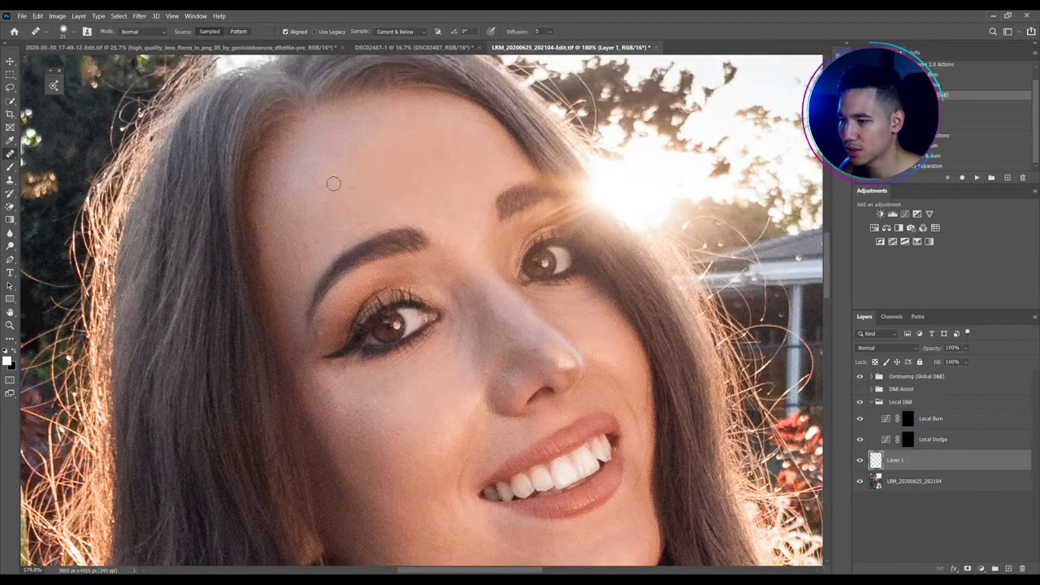
{"action": "scroll", "coordinate": [366, 209], "scroll_direction": "down", "scroll_amount": 1}
{"action": "key", "text": "bracketleft"}
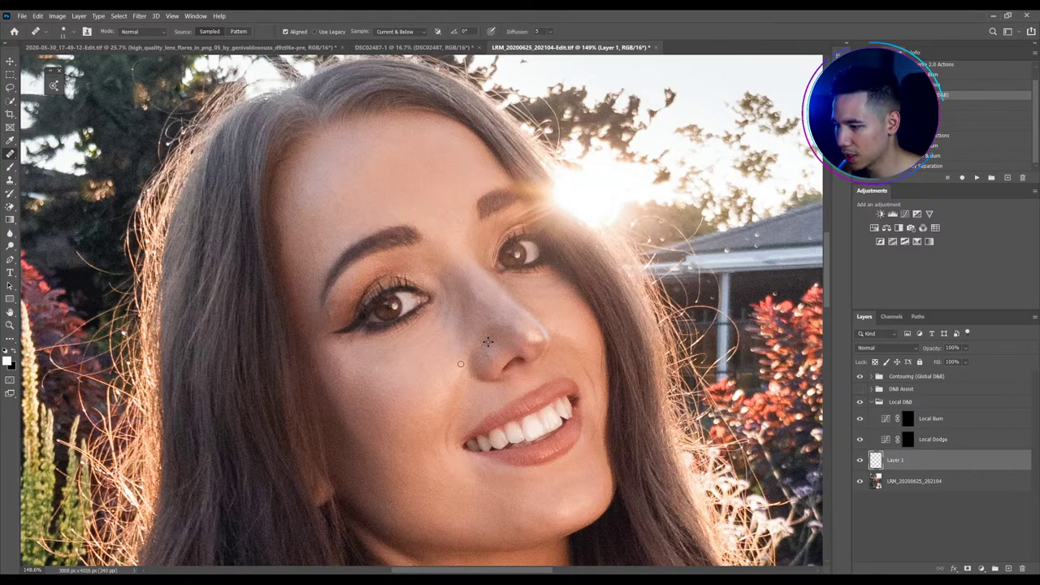
{"action": "scroll", "coordinate": [465, 370], "scroll_direction": "up", "scroll_amount": 3}
{"action": "scroll", "coordinate": [465, 370], "scroll_direction": "down", "scroll_amount": 3}
{"action": "scroll", "coordinate": [466, 371], "scroll_direction": "down", "scroll_amount": 2}
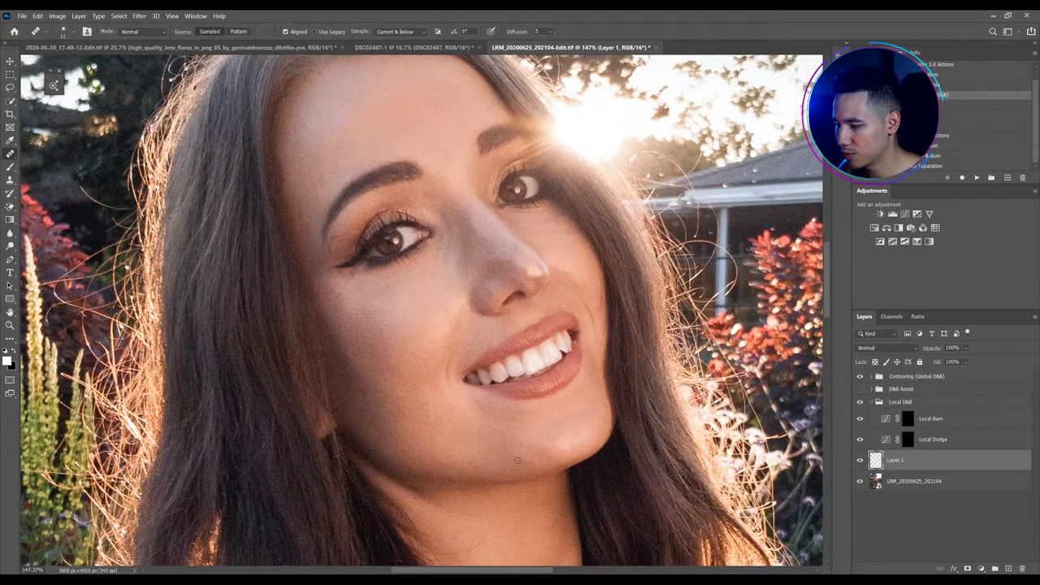
{"action": "left_click", "coordinate": [488, 465], "text": "alt"}
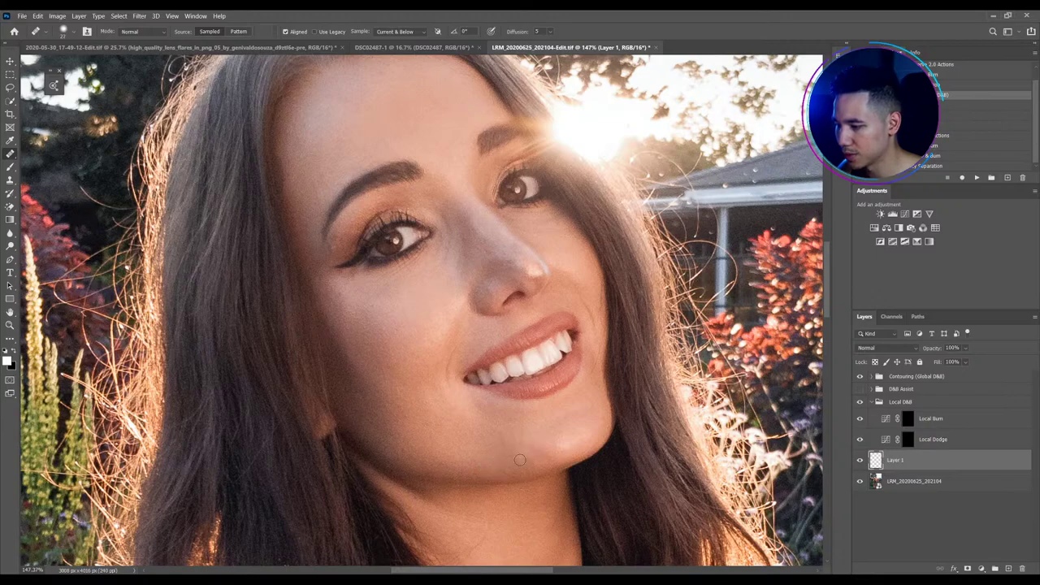
{"action": "scroll", "coordinate": [520, 460], "scroll_direction": "down", "scroll_amount": 3}
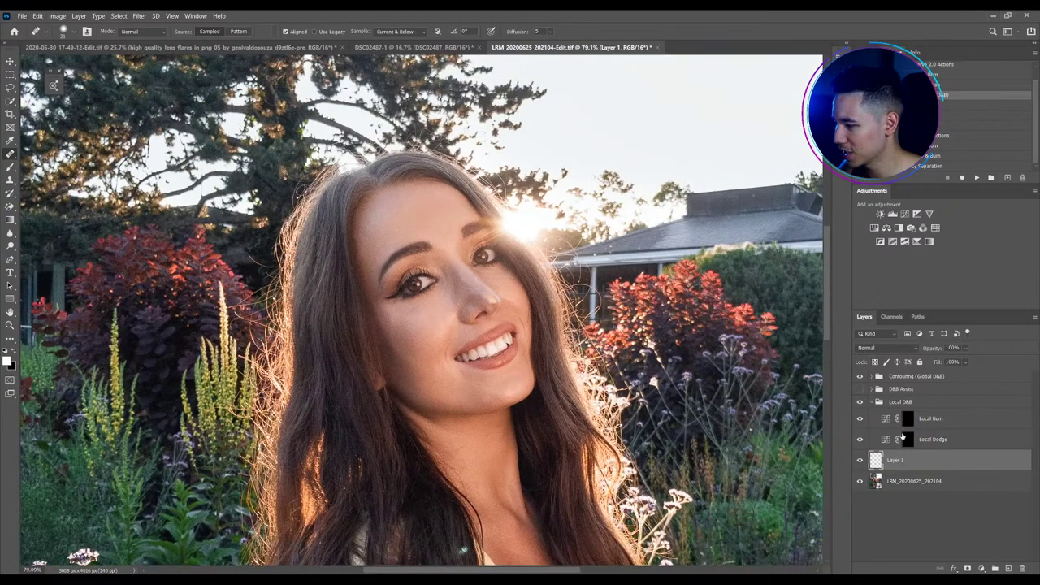
Show and expand the D&B Assist group, opening its Add Contrast curves layer
{"action": "left_click", "coordinate": [903, 438]}
{"action": "left_click", "coordinate": [860, 388]}
{"action": "left_click", "coordinate": [874, 390]}
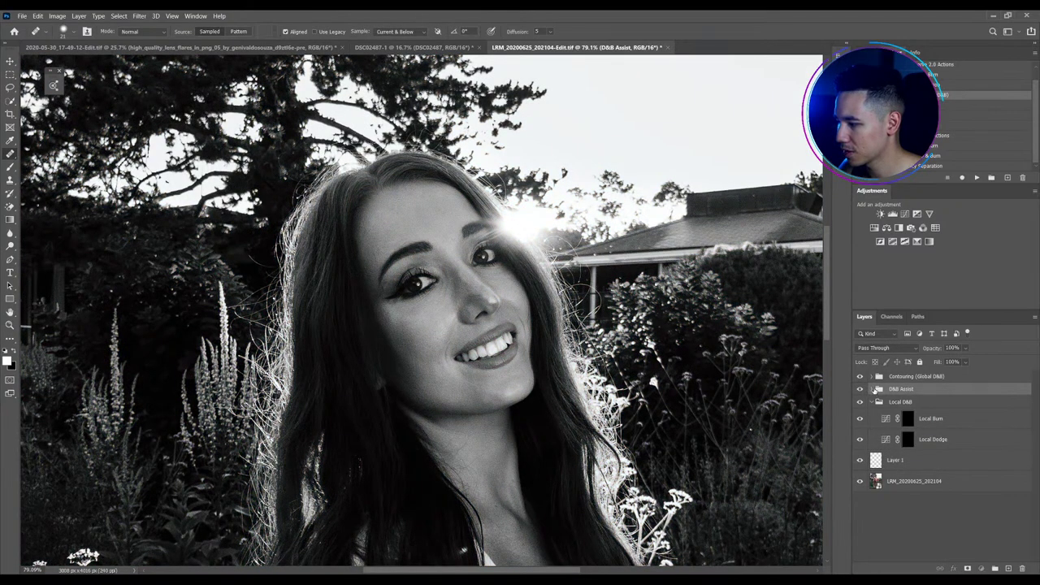
{"action": "left_click", "coordinate": [871, 389]}
{"action": "left_click", "coordinate": [886, 405]}
{"action": "double_click", "coordinate": [885, 405]}
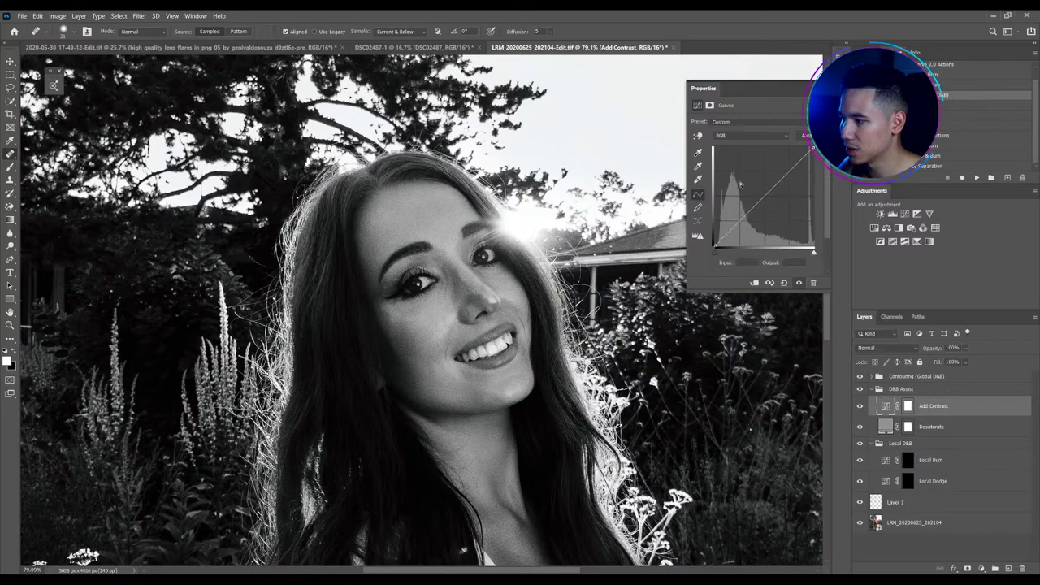
Rebuild the Add Contrast curve as a steep S-curve, then select the Local Dodge mask
{"action": "left_click_drag", "start_coordinate": [782, 185], "coordinate": [569, 308]}
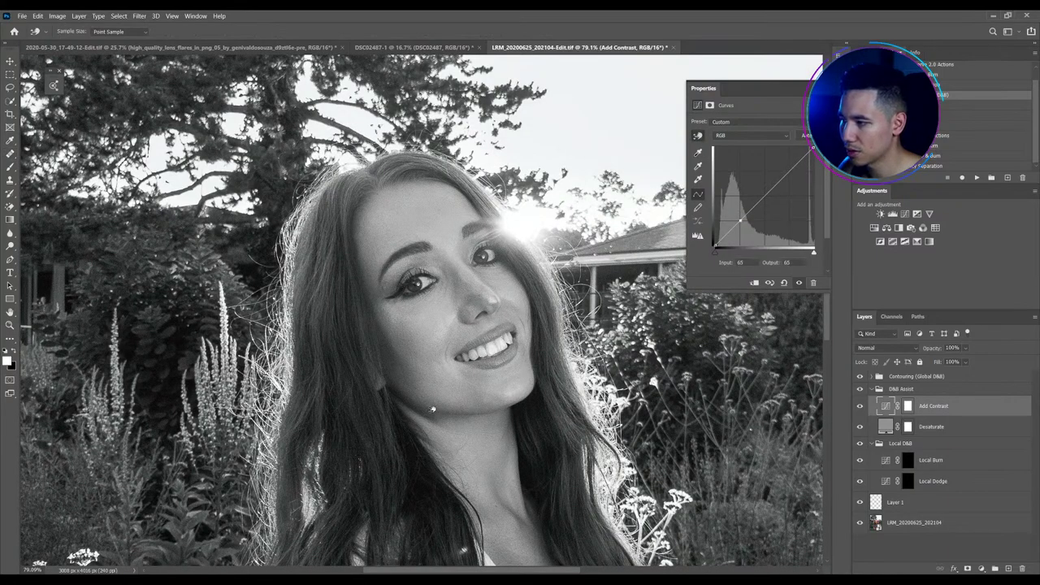
{"action": "left_click_drag", "start_coordinate": [432, 419], "coordinate": [432, 430]}
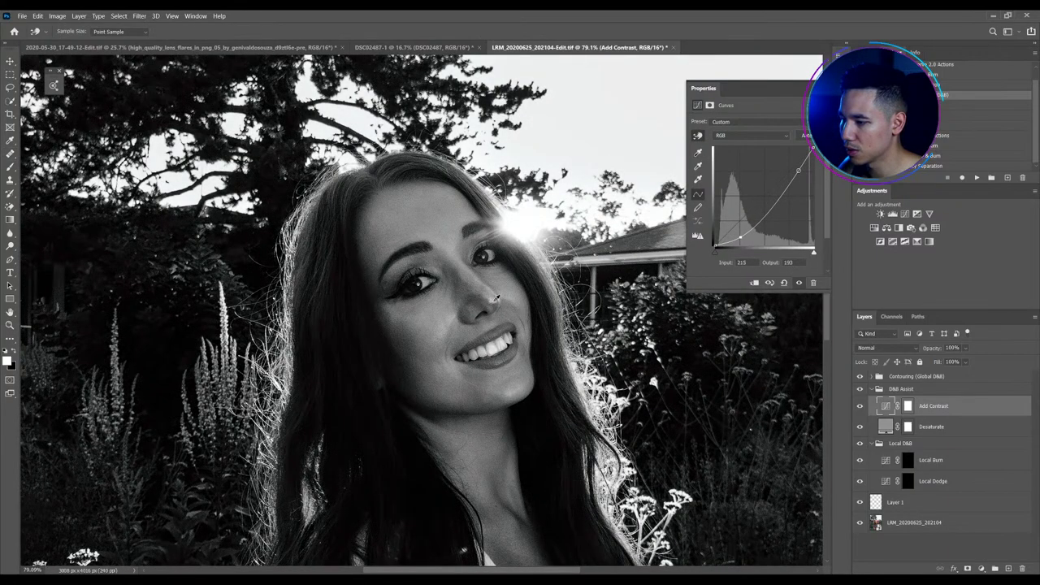
{"action": "left_click_drag", "start_coordinate": [496, 283], "coordinate": [497, 280]}
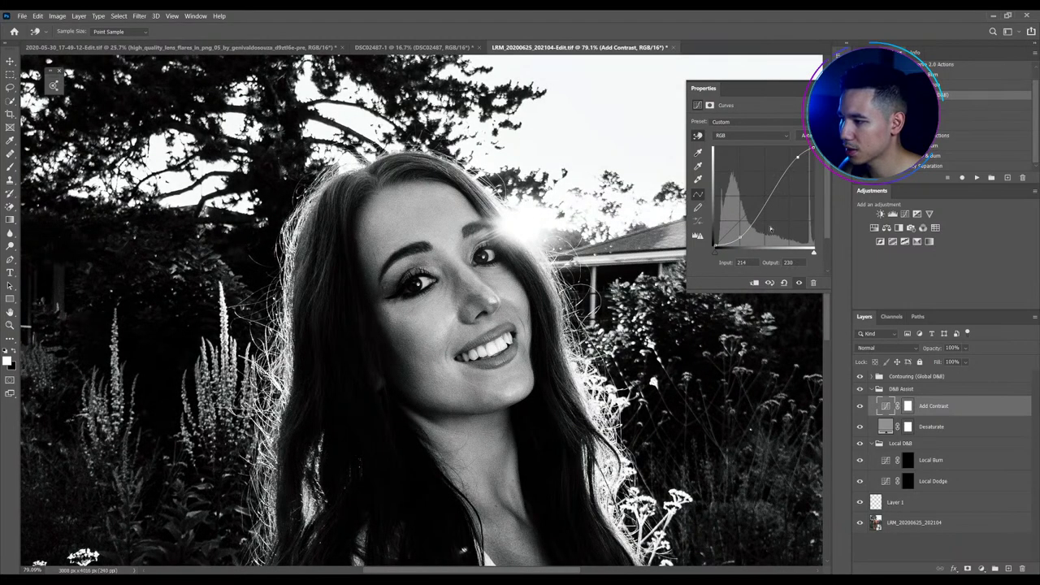
{"action": "left_click_drag", "start_coordinate": [752, 225], "coordinate": [752, 230]}
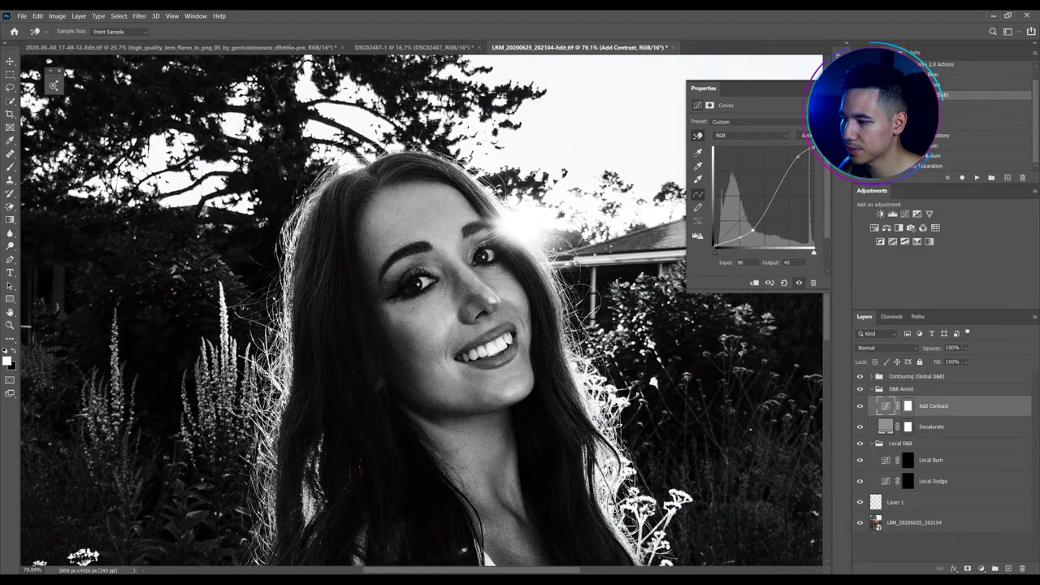
{"action": "left_click", "coordinate": [907, 481]}
Set up the Brush at 1% flow and about 15 px
{"action": "key", "text": "b"}
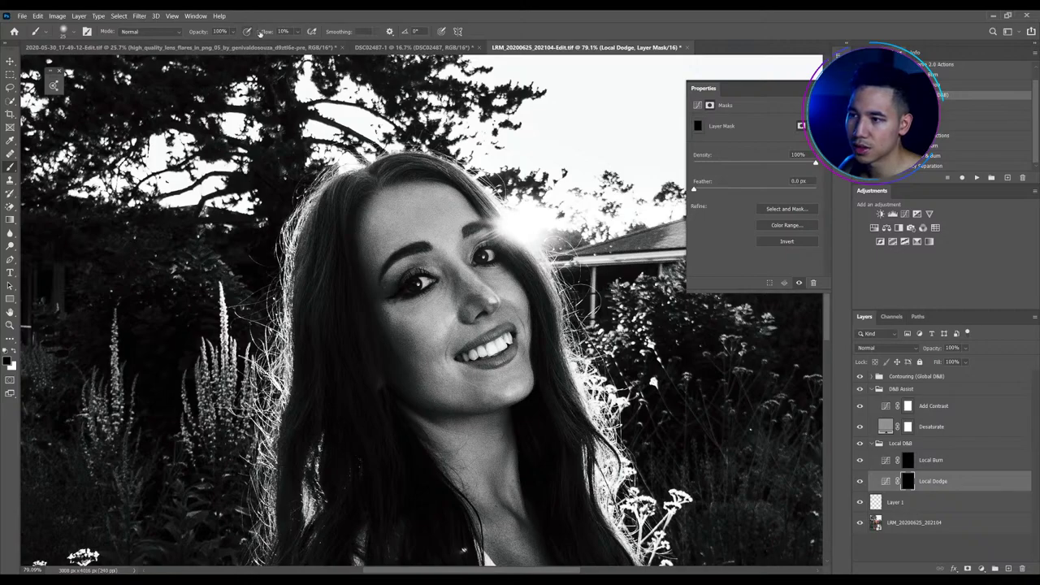
{"action": "left_click_drag", "start_coordinate": [259, 32], "coordinate": [236, 34]}
{"action": "scroll", "coordinate": [541, 327], "scroll_direction": "up", "scroll_amount": 2}
{"action": "left_click_drag", "start_coordinate": [425, 291], "coordinate": [425, 293]}
{"action": "scroll", "coordinate": [424, 289], "scroll_direction": "up", "scroll_amount": 1}
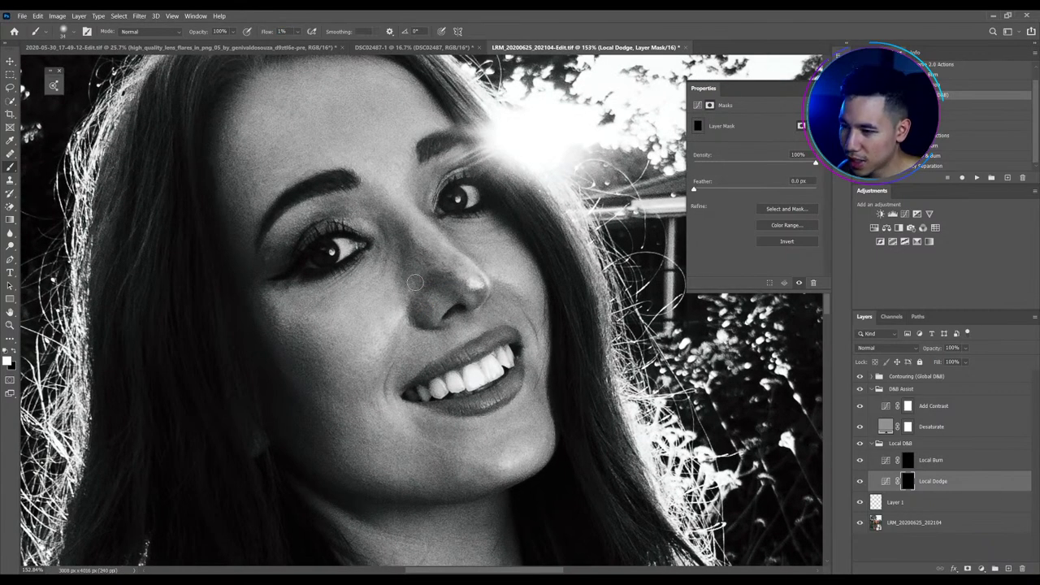
{"action": "key", "text": "bracketleft"}
{"action": "key", "text": "bracketleft"}
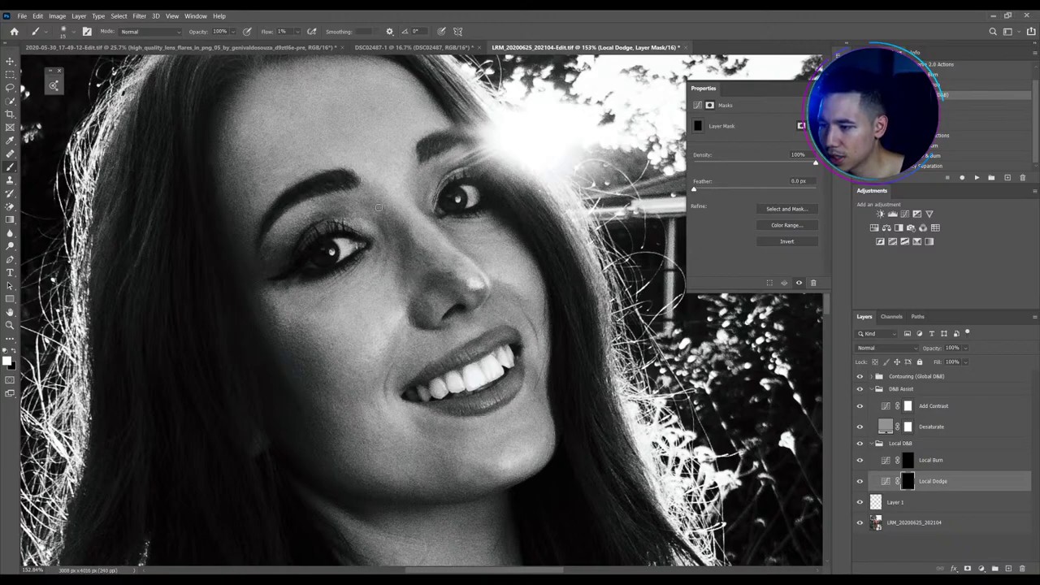
Paint faint white dodge strokes over the brow area on the Local Dodge mask
{"action": "mouse_move", "coordinate": [365, 204]}
{"action": "left_mouse_down"}
{"action": "mouse_move", "coordinate": [374, 207]}
{"action": "mouse_move", "coordinate": [379, 181]}
{"action": "left_mouse_up"}
{"action": "scroll", "coordinate": [378, 182], "scroll_direction": "down", "scroll_amount": 1}
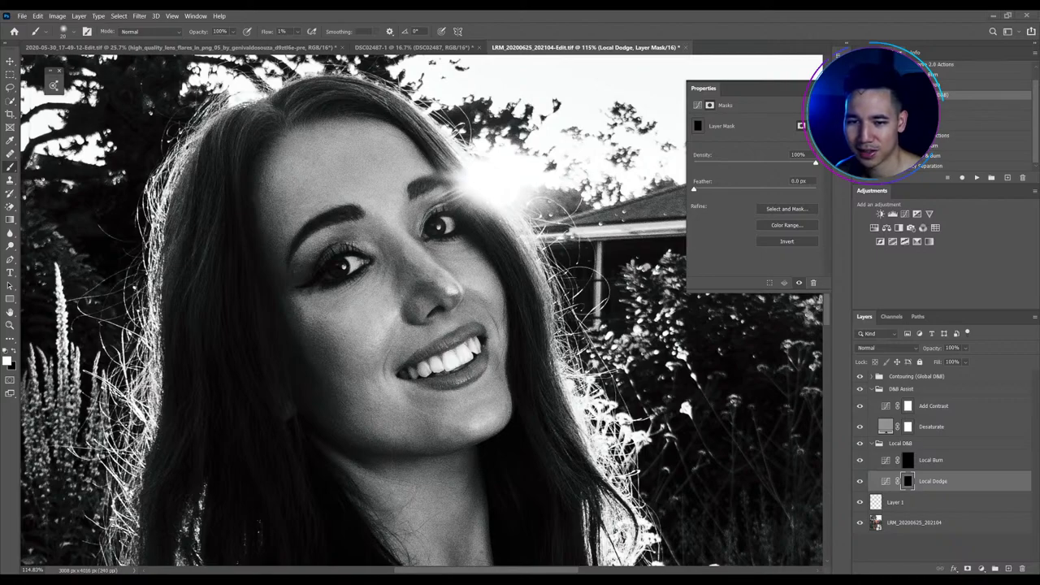
{"action": "scroll", "coordinate": [298, 257], "scroll_direction": "down", "scroll_amount": 3}
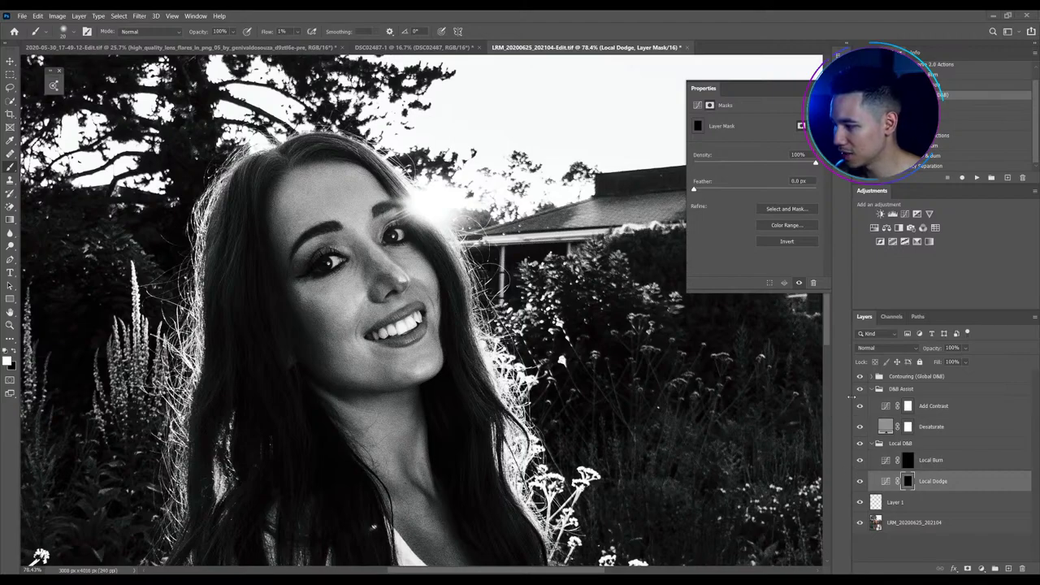
Toggle the D&B Assist group off and back on to view the portrait in black and white
{"action": "left_click", "coordinate": [860, 388]}
{"action": "scroll", "coordinate": [370, 241], "scroll_direction": "down", "scroll_amount": 5}
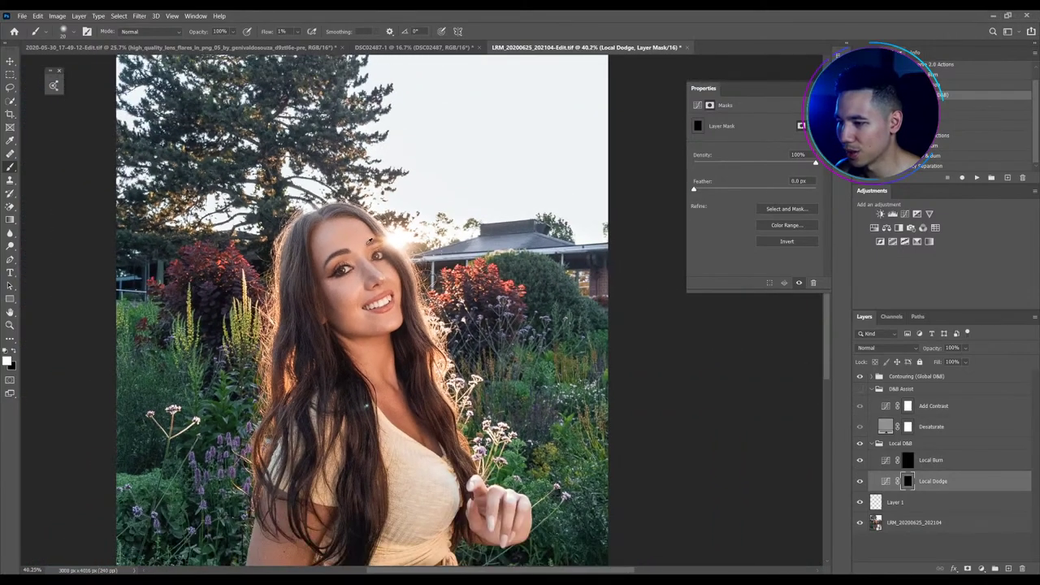
{"action": "scroll", "coordinate": [262, 252], "scroll_direction": "up", "scroll_amount": 3}
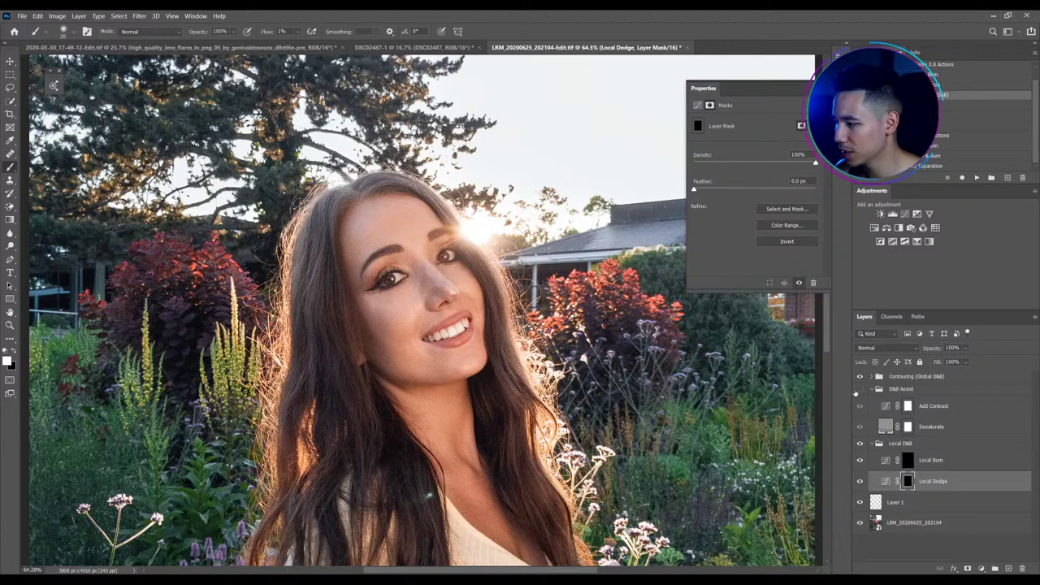
{"action": "left_click", "coordinate": [859, 388]}
{"action": "scroll", "coordinate": [467, 288], "scroll_direction": "up", "scroll_amount": 3}
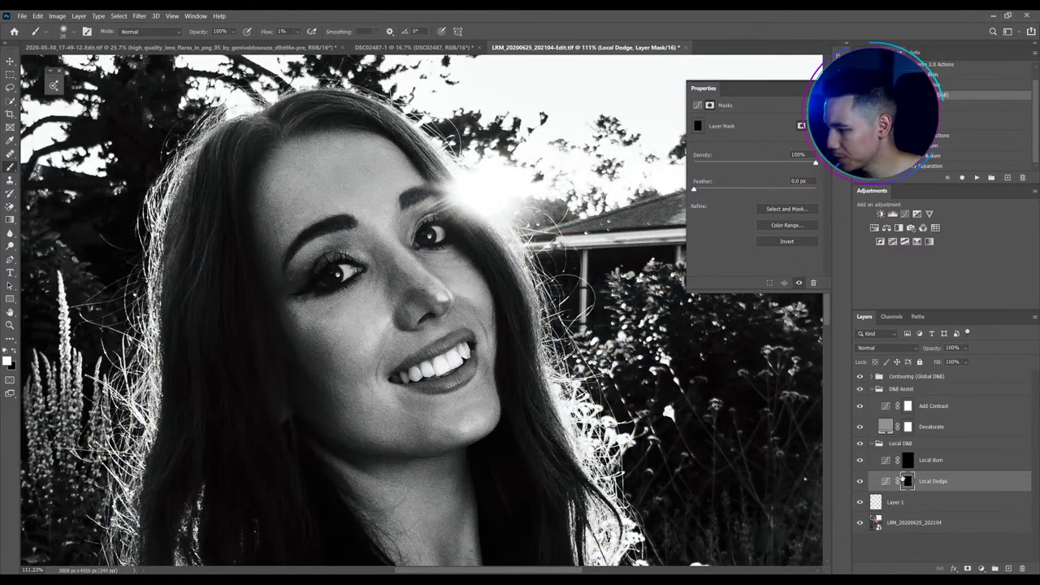
Dodge the nose, cheek, chin and mouth-corner highlights, resizing the brush as needed
{"action": "key", "text": "bracketright"}
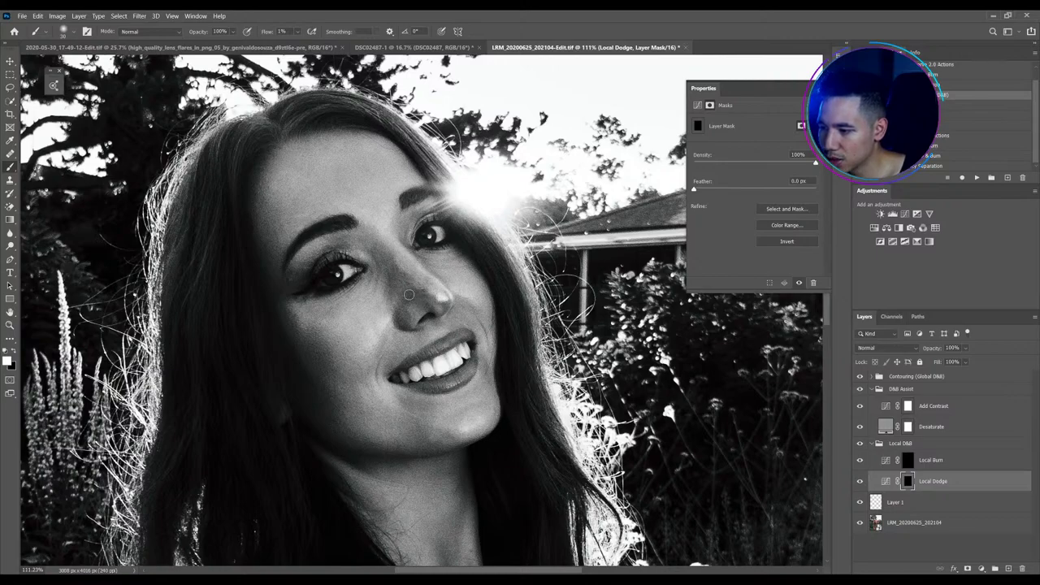
{"action": "key", "text": "bracketleft"}
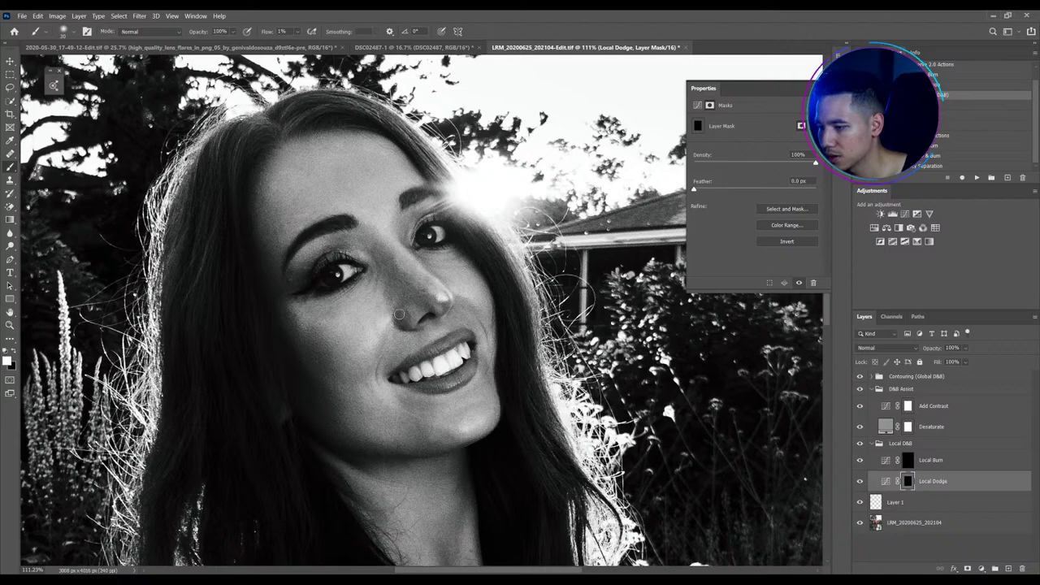
{"action": "key", "text": "bracketright"}
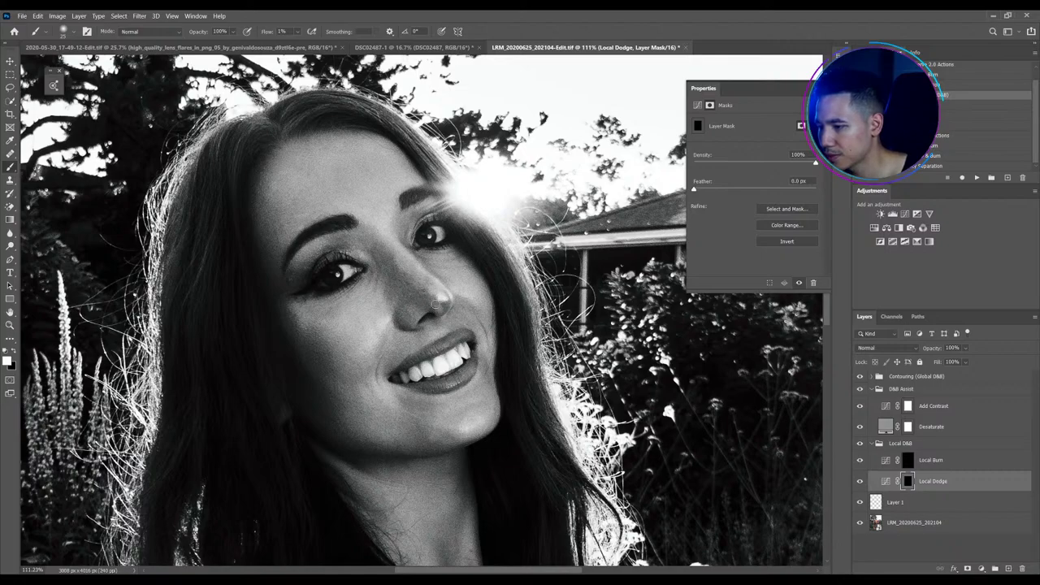
{"action": "key", "text": "bracketleft"}
{"action": "key", "text": "bracketleft"}
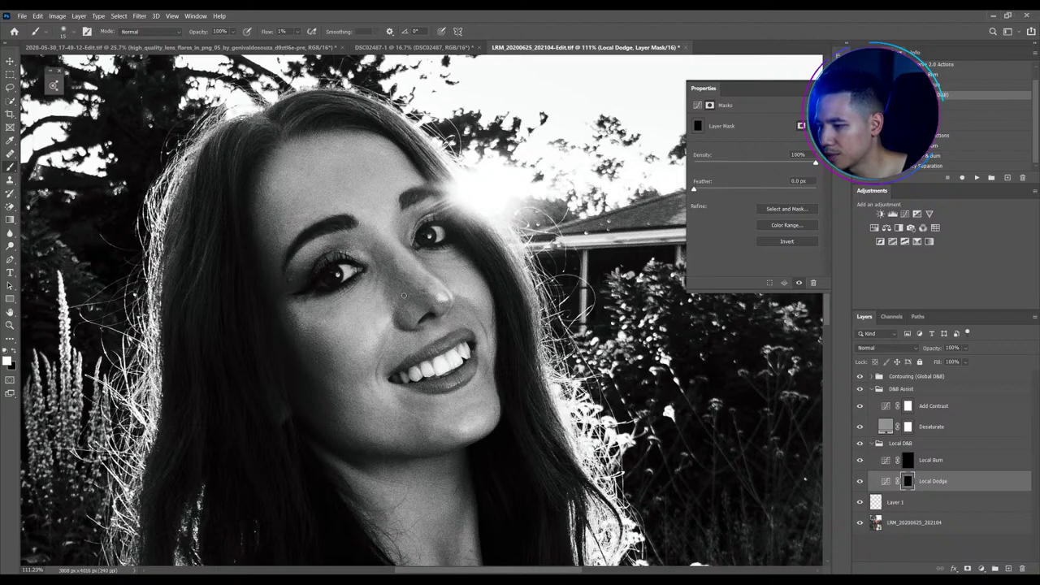
{"action": "key", "text": "bracketleft"}
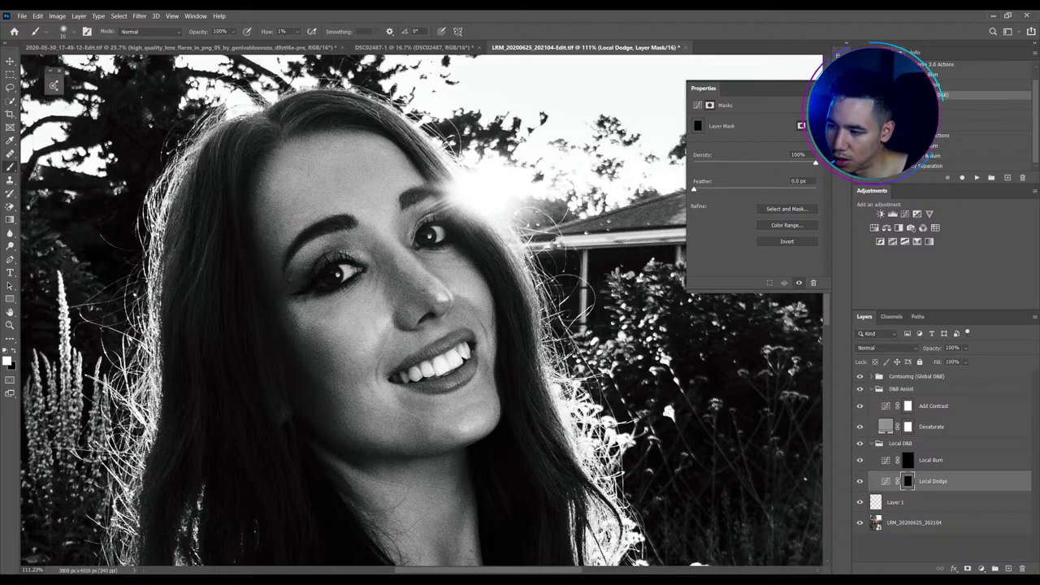
{"action": "key", "text": "bracketright"}
{"action": "key", "text": "bracketright"}
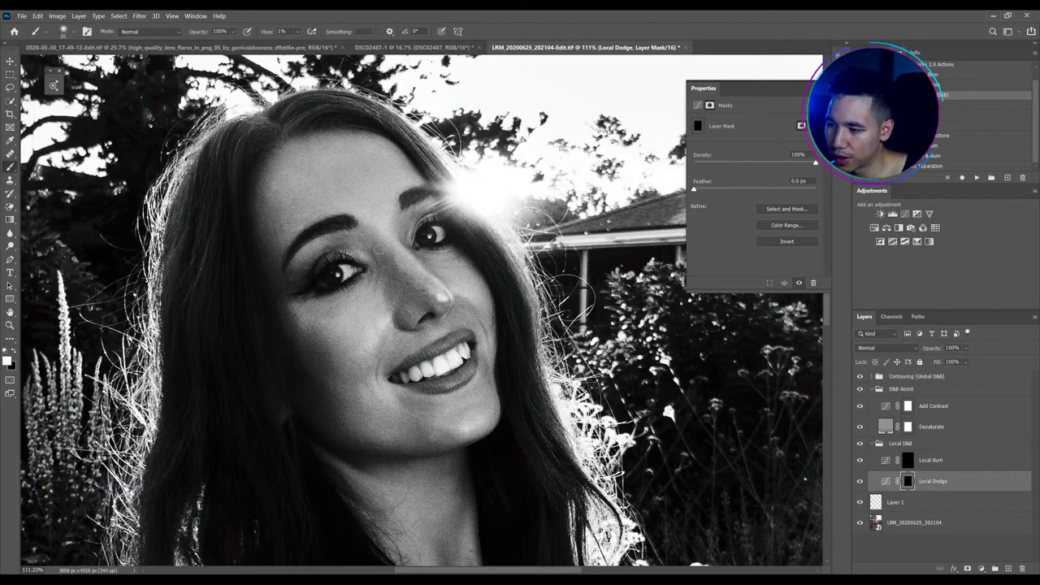
{"action": "key", "text": "bracketright"}
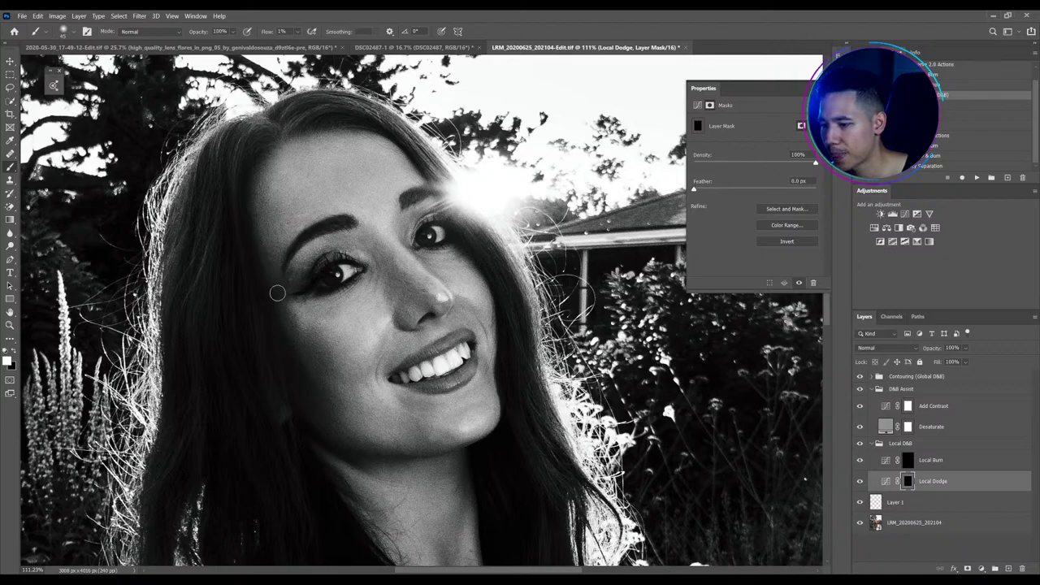
{"action": "key", "text": "bracketright"}
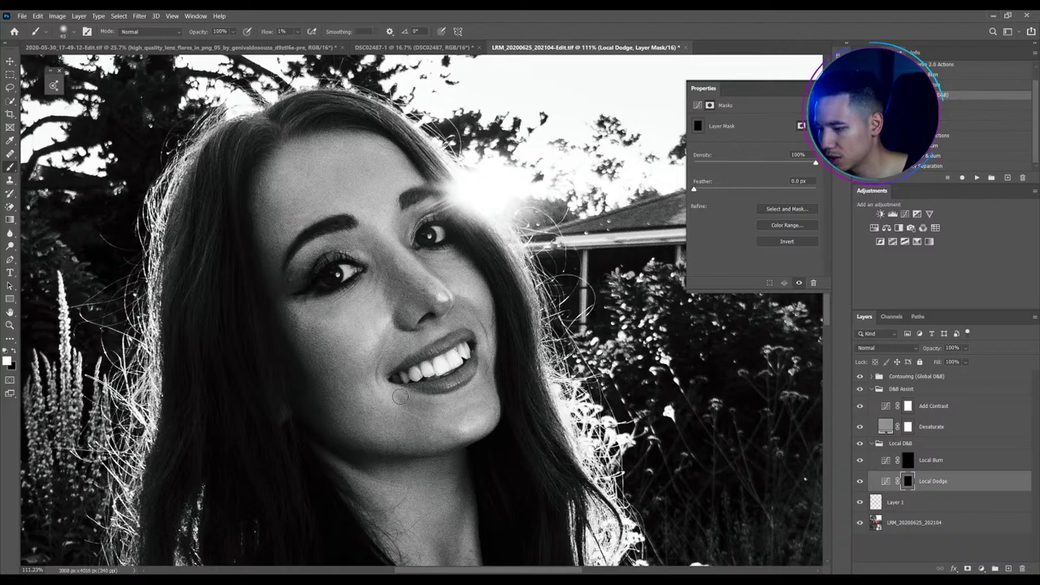
{"action": "key", "text": "bracketleft"}
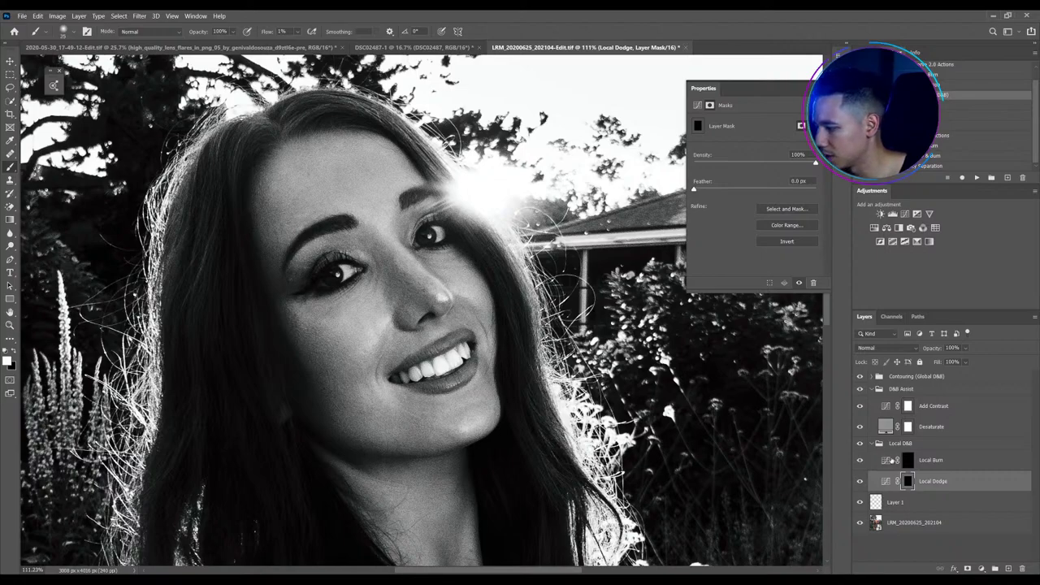
Faintly burn near the chin on the Local Burn mask, then return to the Local Dodge mask
{"action": "left_click", "coordinate": [903, 464]}
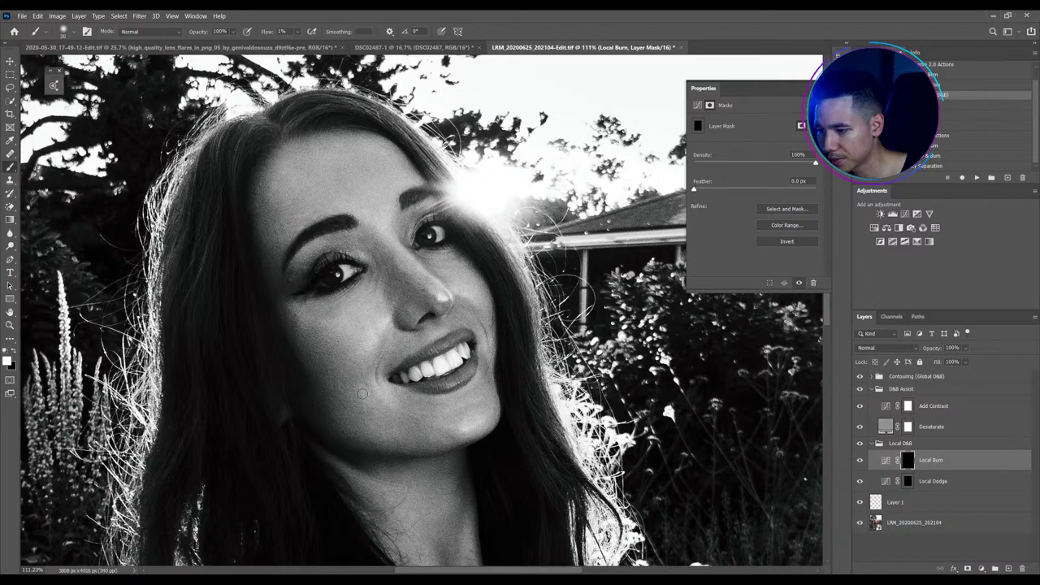
{"action": "mouse_move", "coordinate": [362, 393]}
{"action": "left_mouse_down"}
{"action": "mouse_move", "coordinate": [377, 388]}
{"action": "mouse_move", "coordinate": [387, 399]}
{"action": "mouse_move", "coordinate": [377, 388]}
{"action": "mouse_move", "coordinate": [365, 403]}
{"action": "left_mouse_up"}
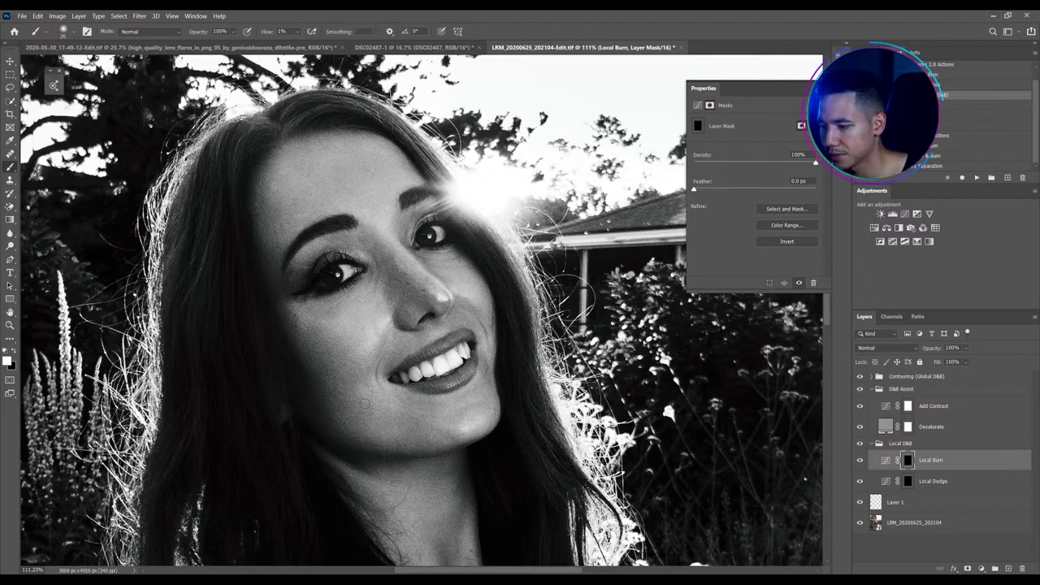
{"action": "key", "text": "bracketright"}
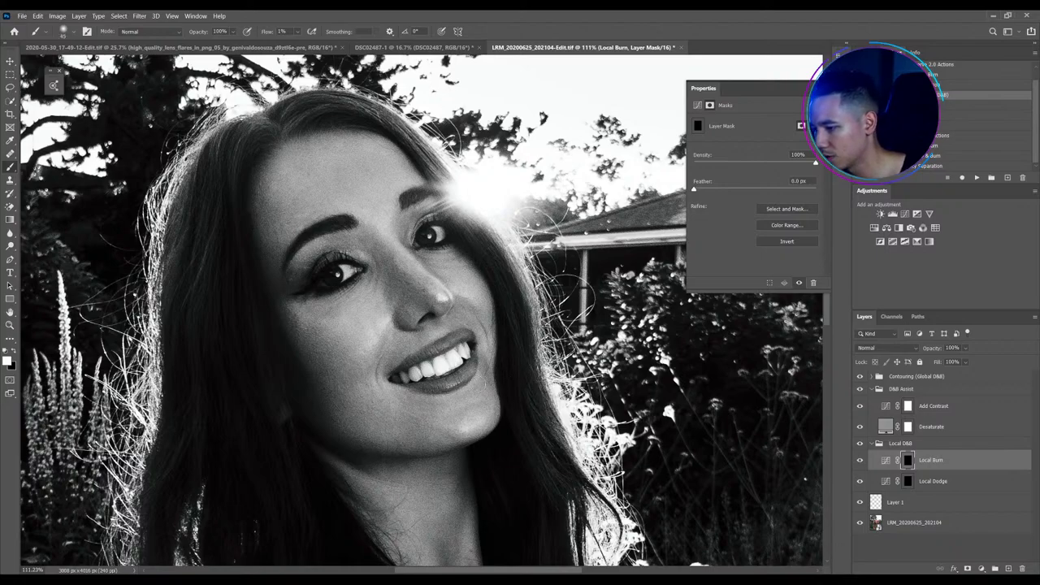
{"action": "left_click", "coordinate": [908, 482]}
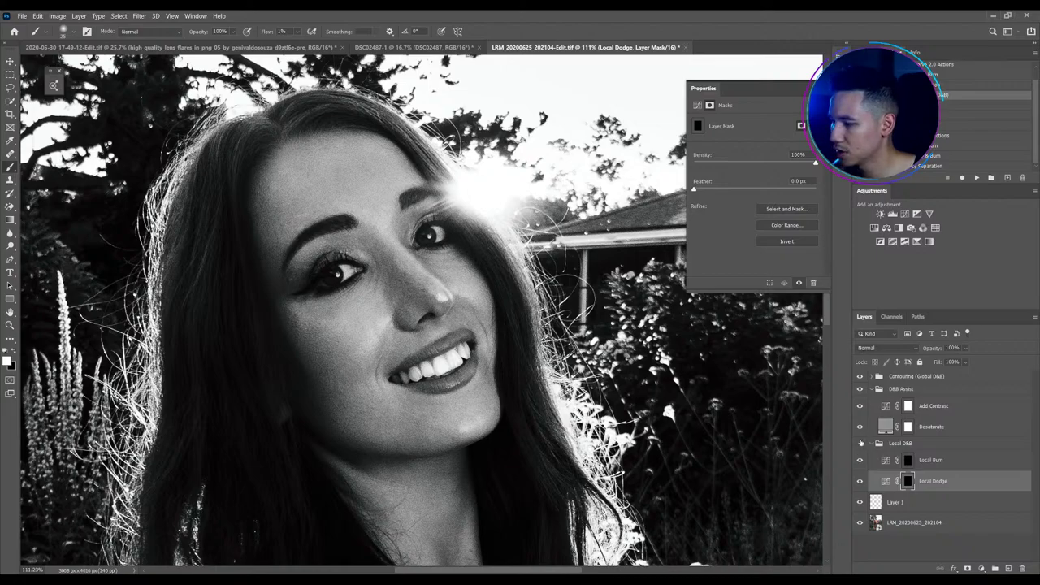
Compare the face with and without Local D&B in colour, then select the LRM_20200625_202104 layer
{"action": "left_click", "coordinate": [860, 443]}
{"action": "left_click", "coordinate": [860, 443]}
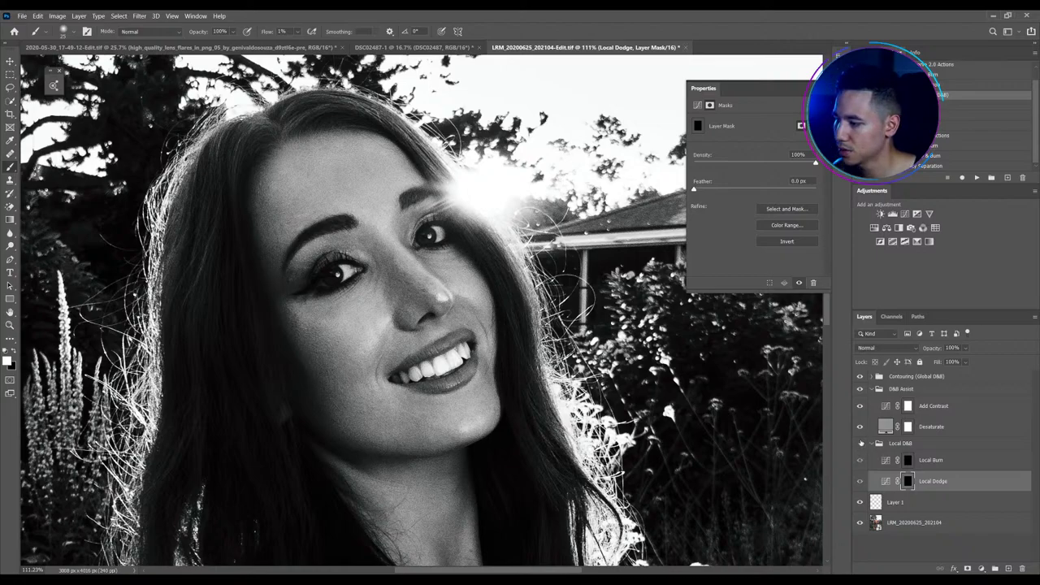
{"action": "left_click", "coordinate": [859, 389]}
{"action": "left_click", "coordinate": [860, 442]}
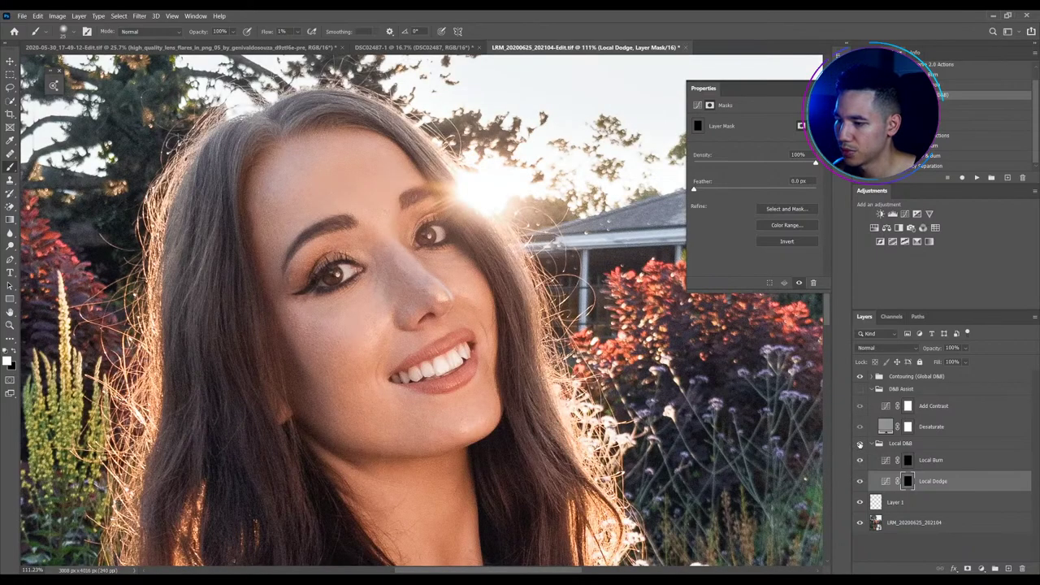
{"action": "left_click", "coordinate": [860, 443]}
{"action": "left_click", "coordinate": [860, 444]}
{"action": "left_click", "coordinate": [860, 443]}
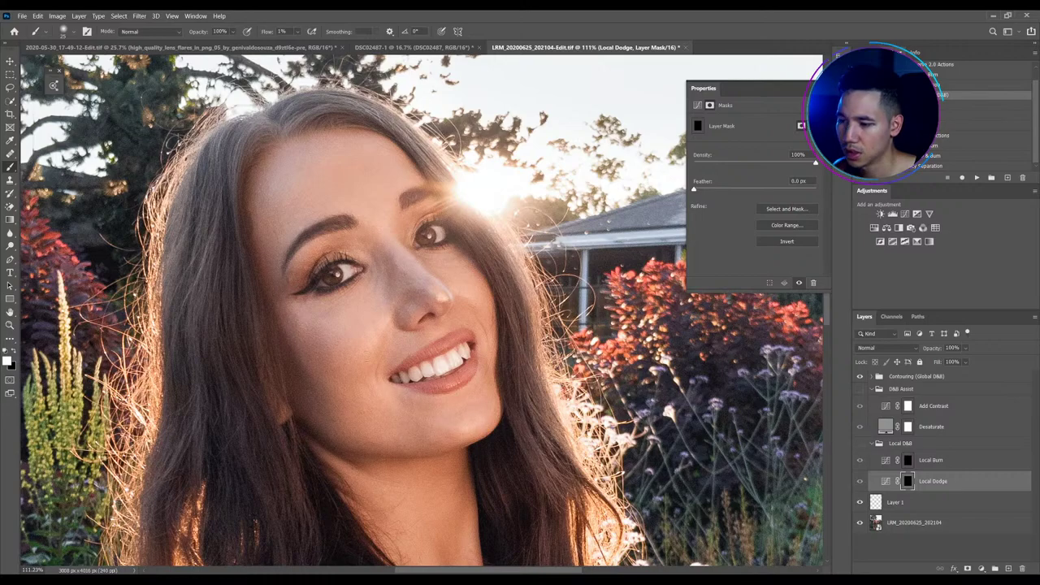
{"action": "left_click", "coordinate": [860, 444]}
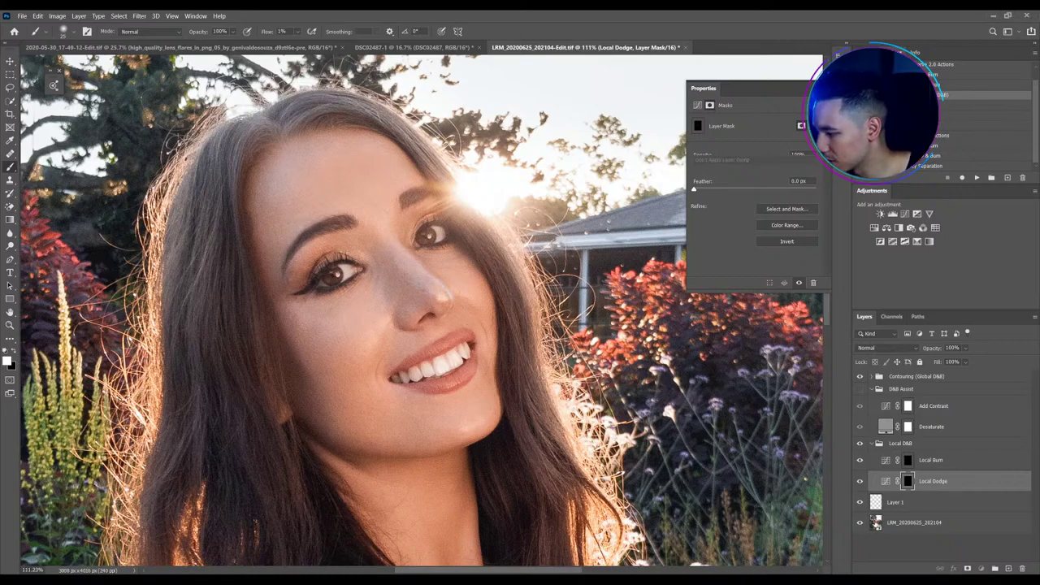
{"action": "left_click", "coordinate": [875, 522]}
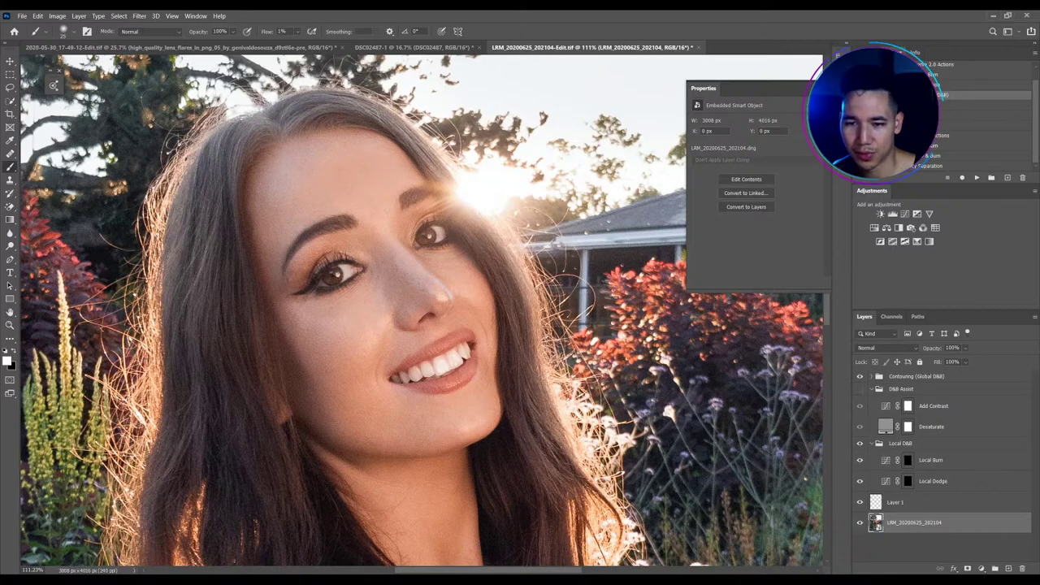
{"action": "left_click", "coordinate": [746, 179]}
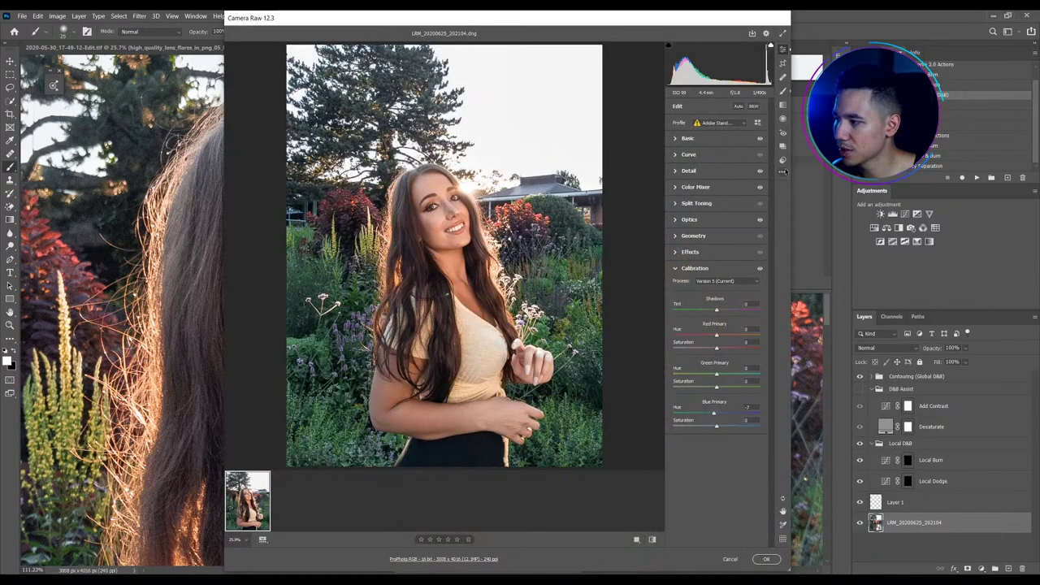
{"action": "left_click", "coordinate": [782, 172]}
{"action": "left_click", "coordinate": [824, 182]}
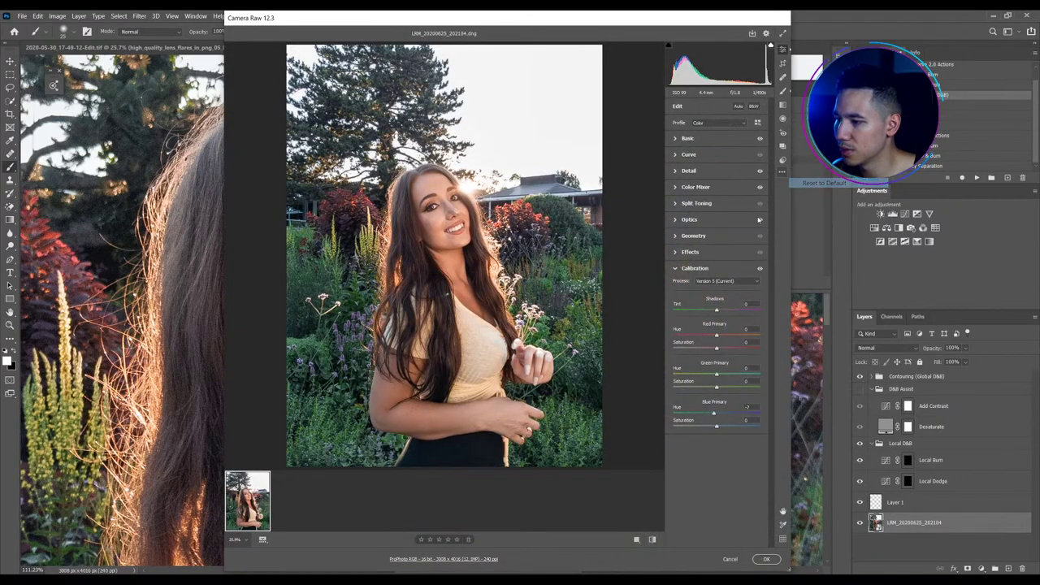
{"action": "left_click", "coordinate": [782, 172]}
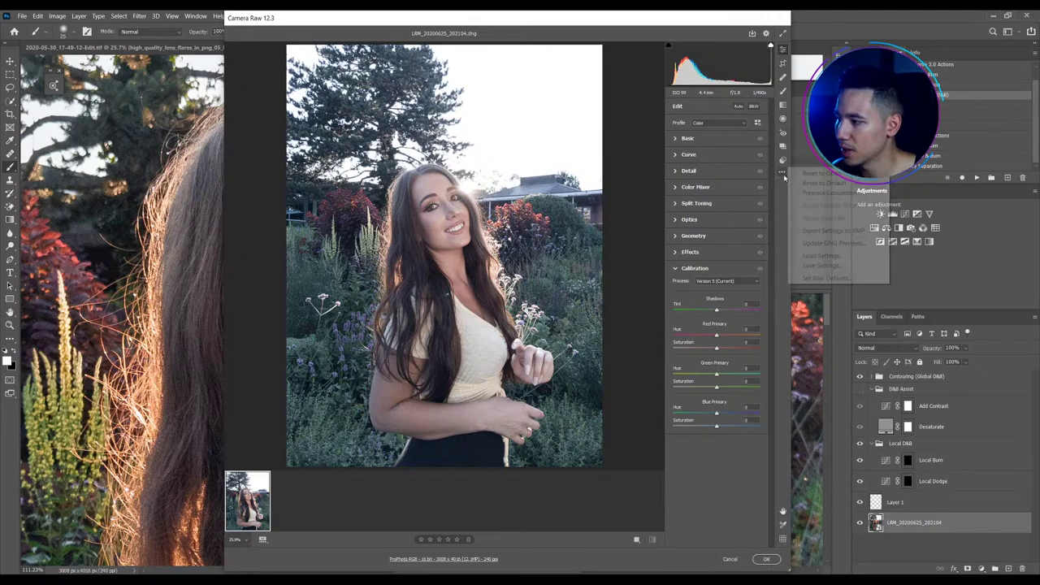
{"action": "left_click", "coordinate": [820, 173]}
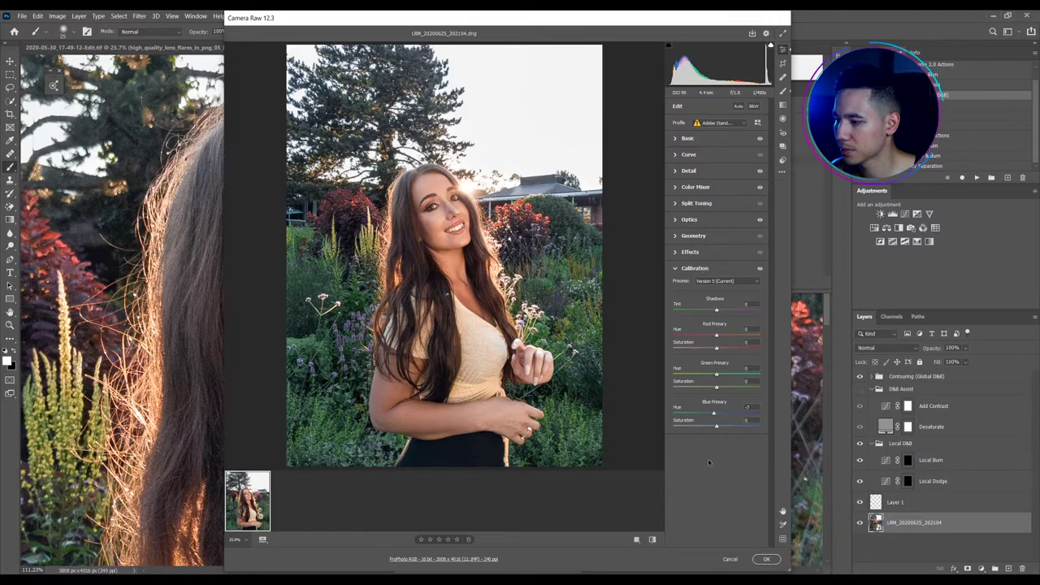
{"action": "left_click", "coordinate": [766, 559]}
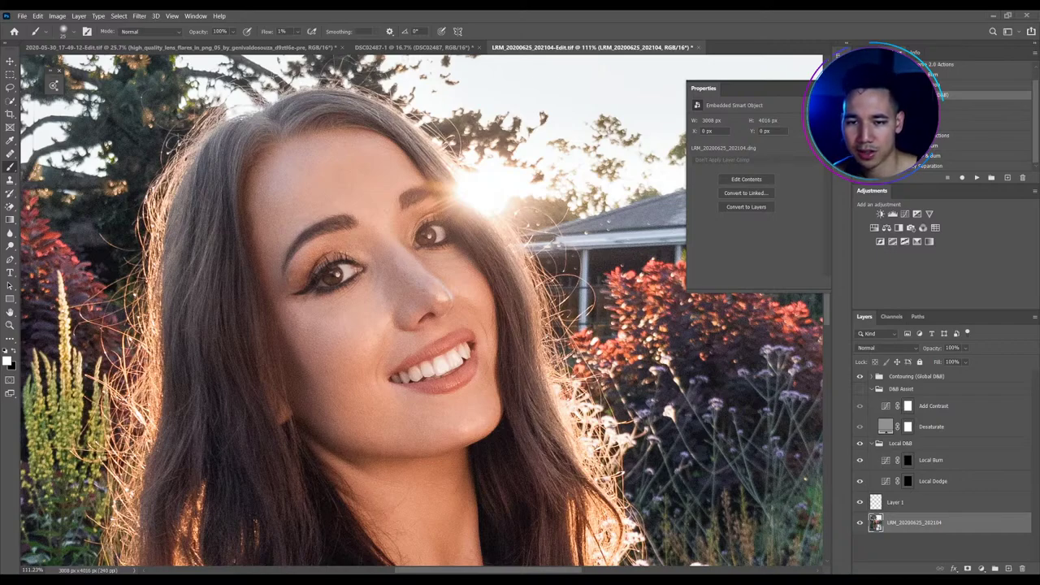
Select the Local Dodge mask and turn the black-and-white D&B Assist view back on
{"action": "scroll", "coordinate": [396, 190], "scroll_direction": "down", "scroll_amount": 1}
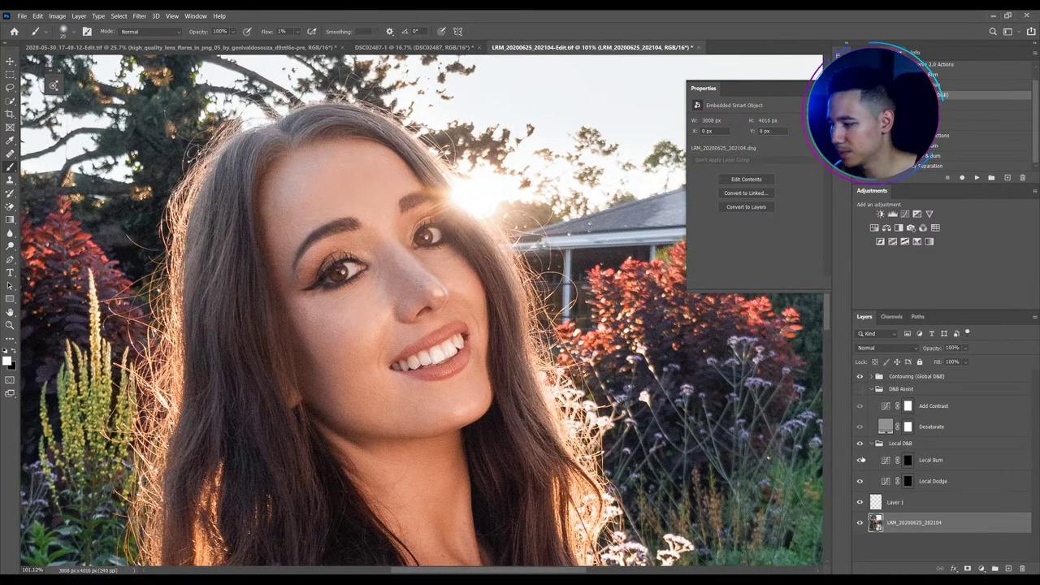
{"action": "left_click", "coordinate": [886, 499]}
{"action": "left_click", "coordinate": [907, 481]}
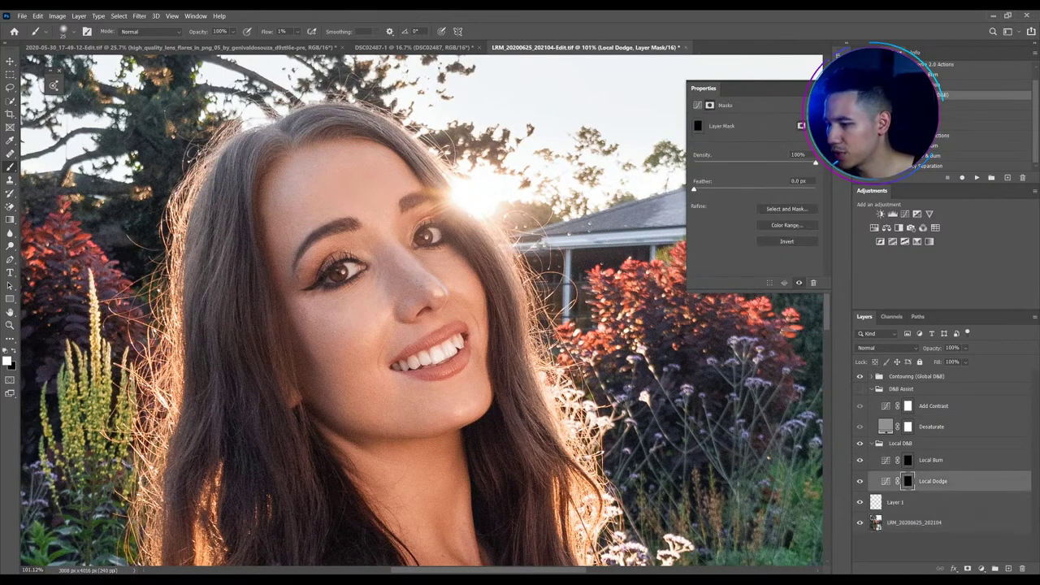
{"action": "scroll", "coordinate": [328, 256], "scroll_direction": "down", "scroll_amount": 2}
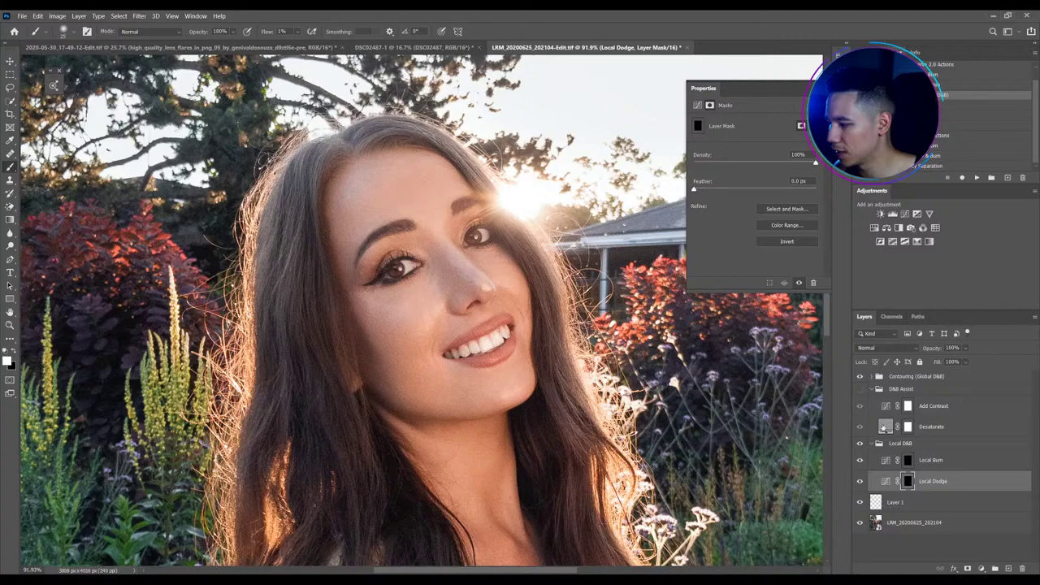
{"action": "left_click", "coordinate": [859, 388]}
{"action": "scroll", "coordinate": [569, 276], "scroll_direction": "up", "scroll_amount": 3}
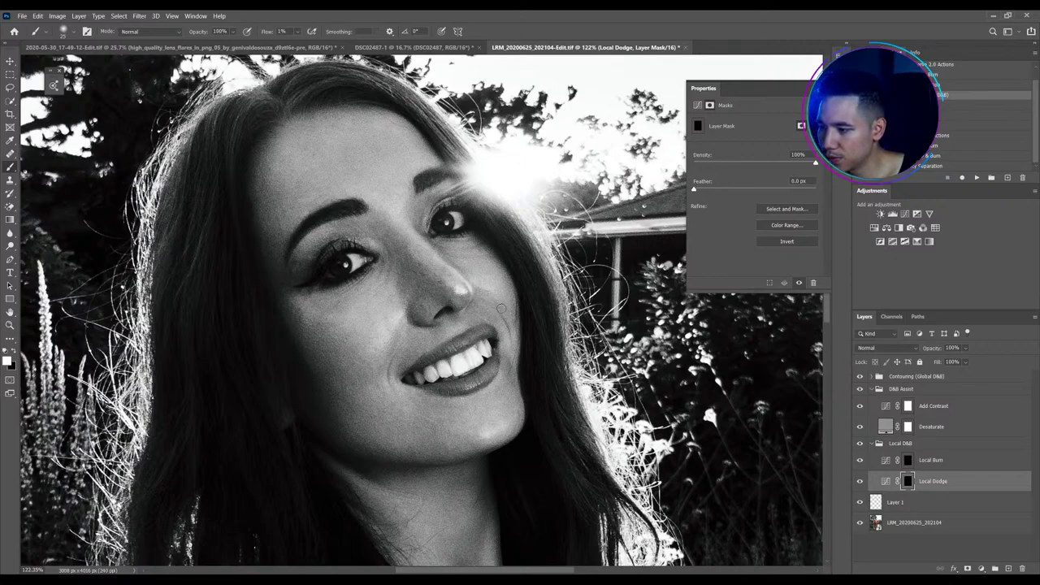
Dodge around the eyes, mouth and jawline, resizing the brush up to 40 px
{"action": "key", "text": "bracketleft"}
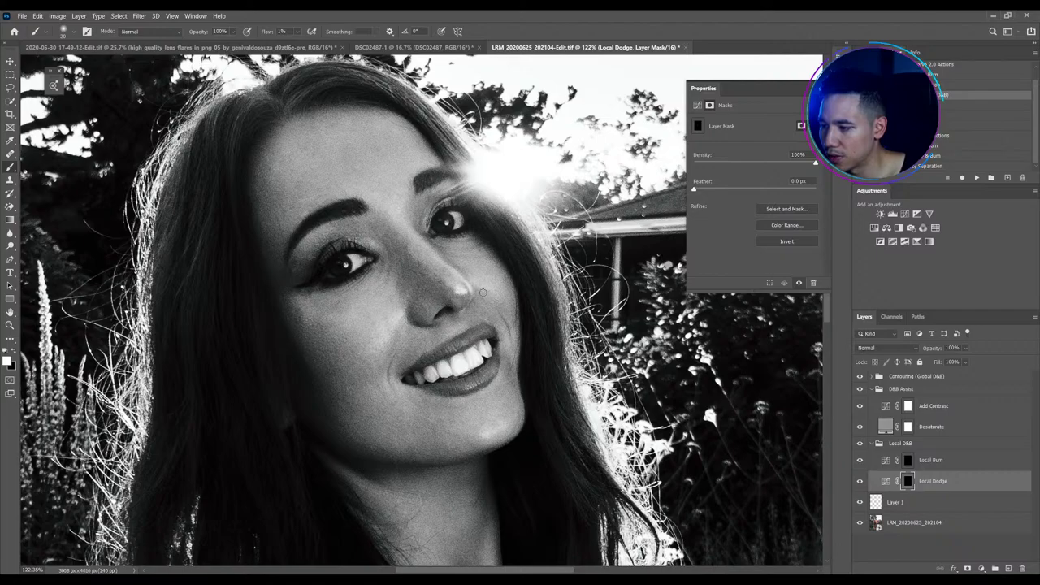
{"action": "key", "text": "bracketleft"}
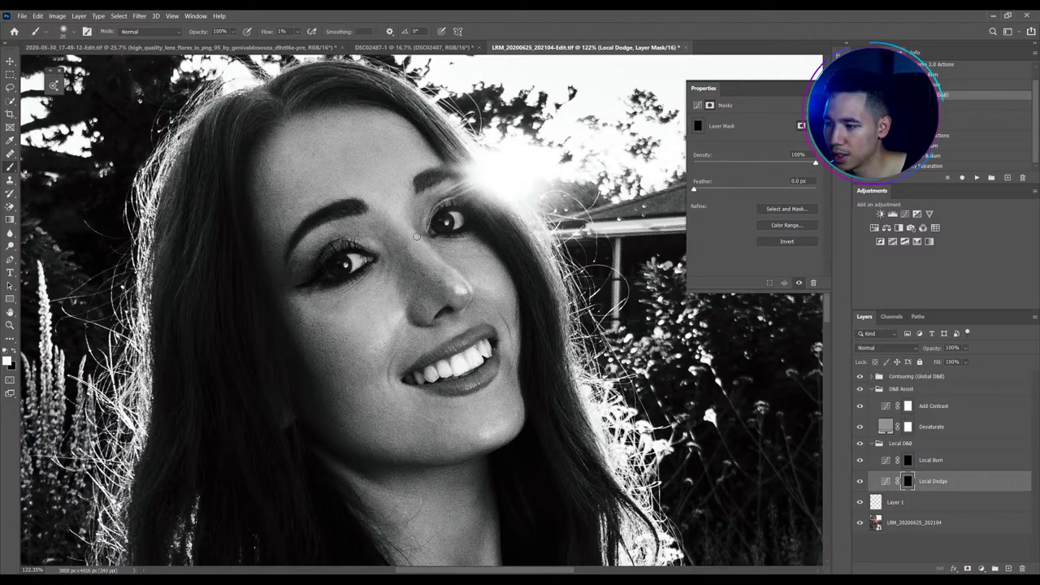
{"action": "key", "text": "bracketleft"}
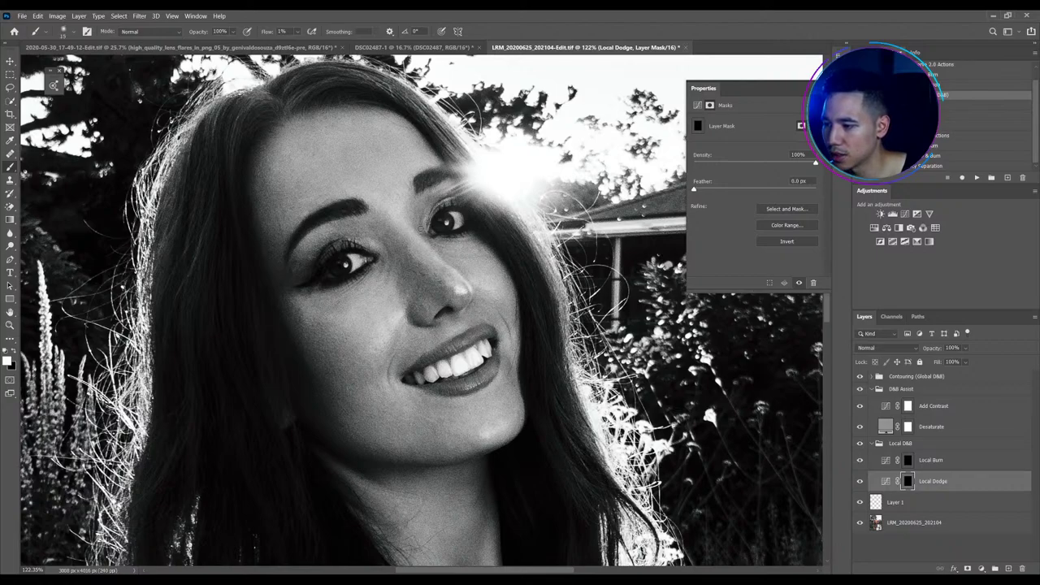
{"action": "key", "text": "bracketleft"}
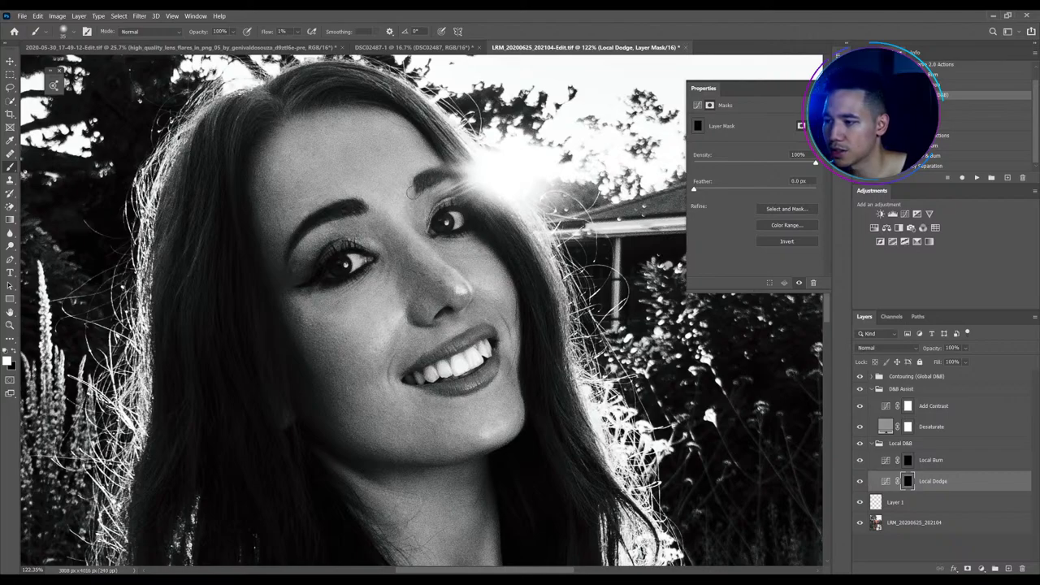
{"action": "key", "text": "bracketleft"}
{"action": "key", "text": "bracketleft"}
{"action": "key", "text": "bracketleft"}
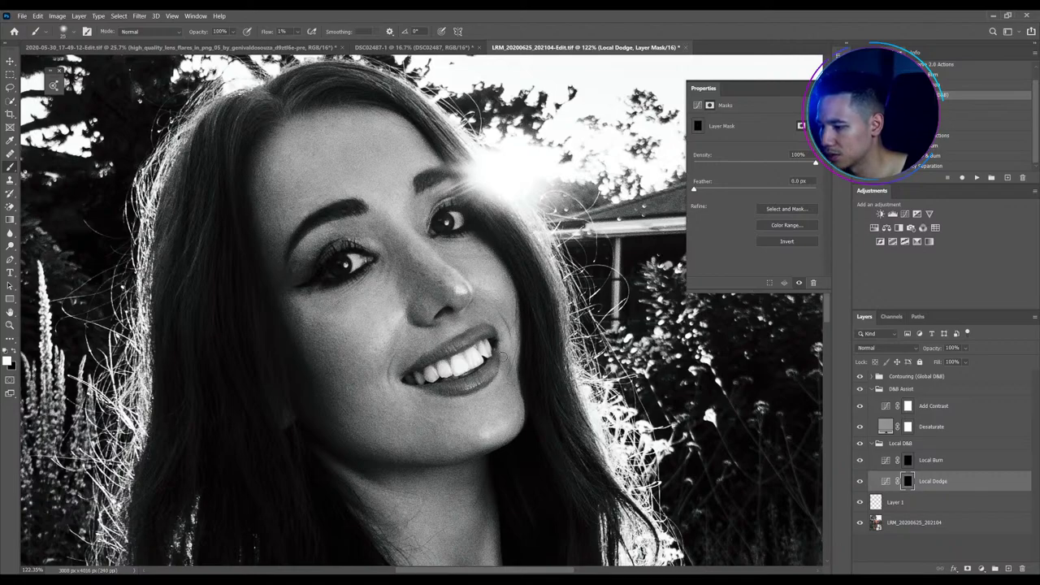
{"action": "key", "text": "bracketright"}
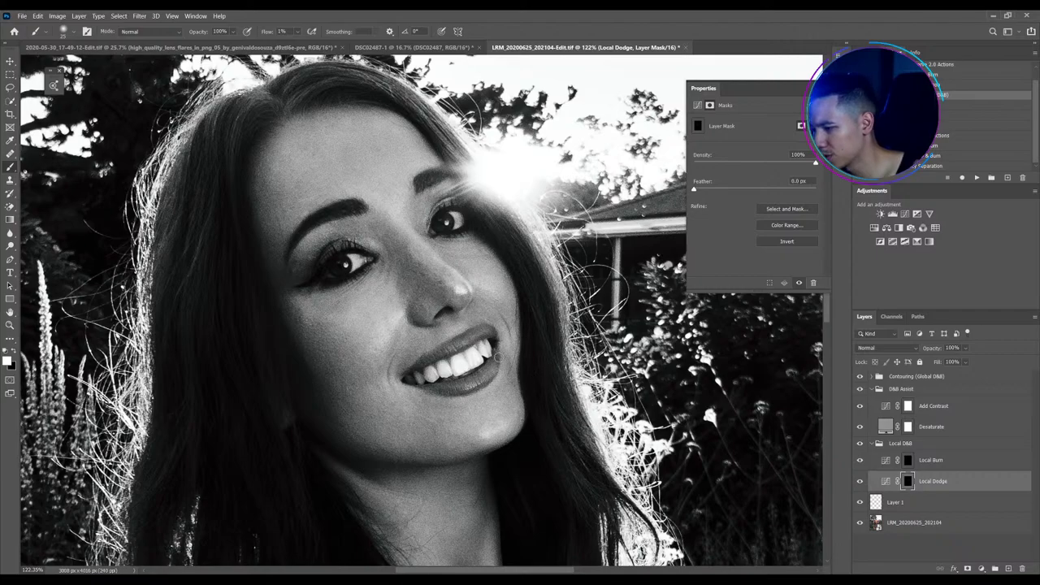
{"action": "key", "text": "bracketleft"}
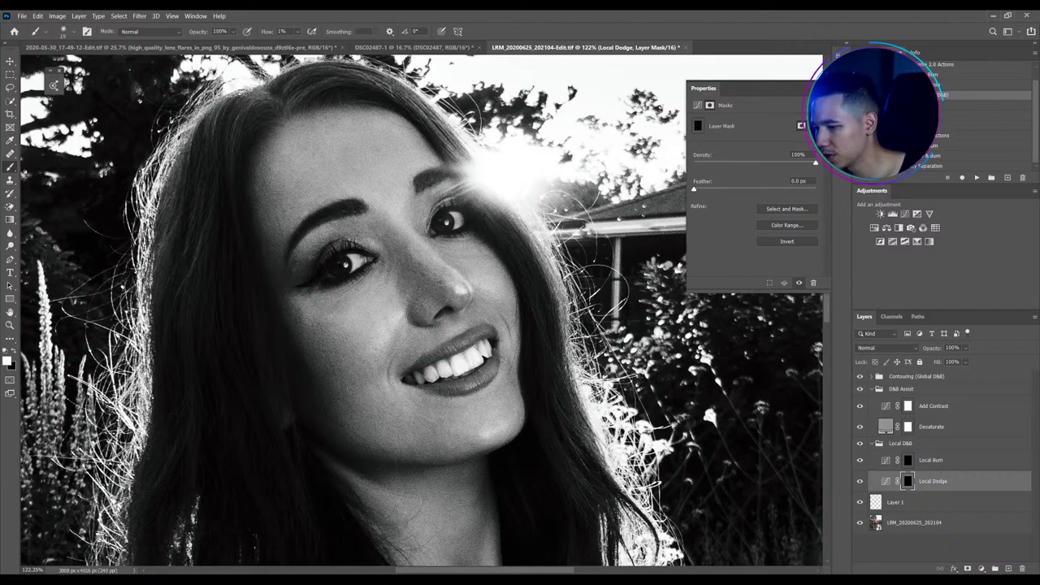
{"action": "key", "text": "bracketright"}
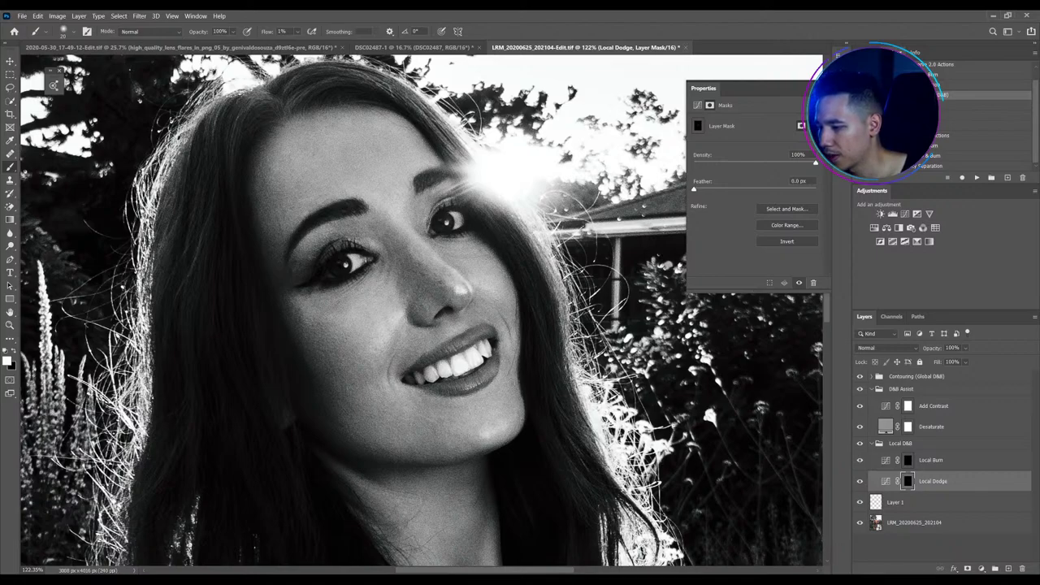
{"action": "scroll", "coordinate": [609, 252], "scroll_direction": "down", "scroll_amount": 1}
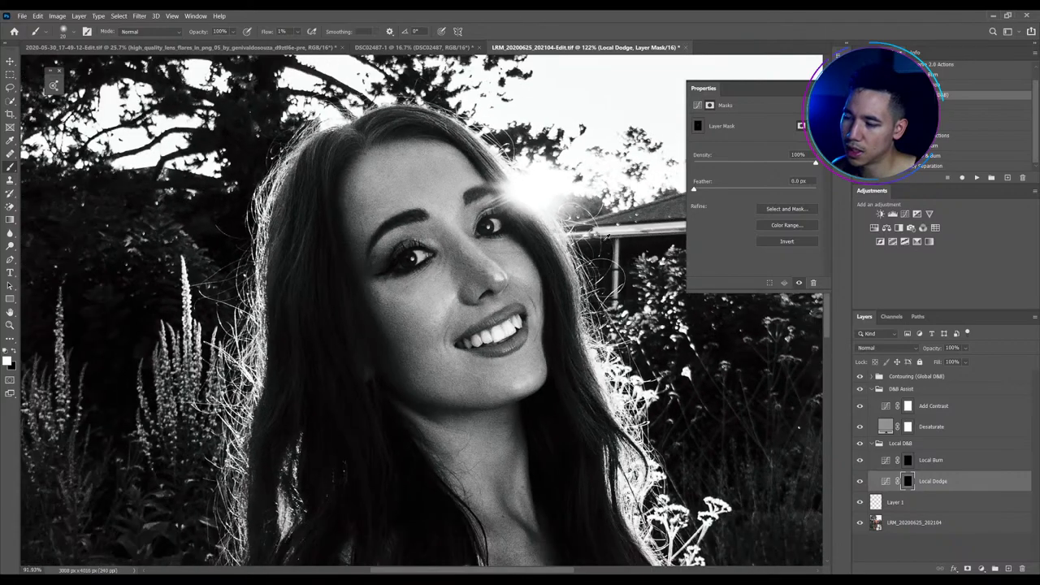
{"action": "scroll", "coordinate": [394, 244], "scroll_direction": "left", "scroll_amount": 2}
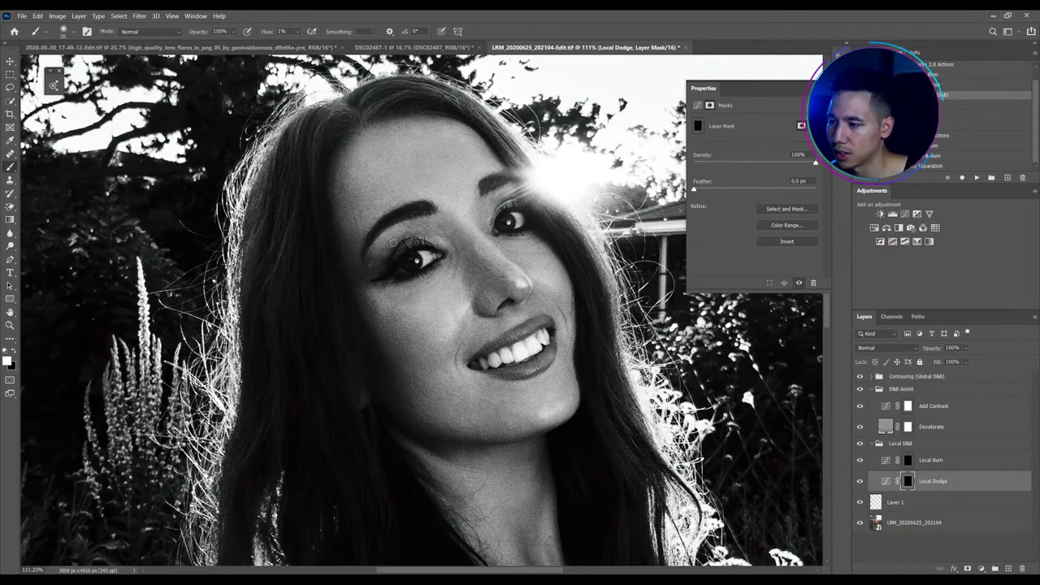
{"action": "key", "text": "bracketright"}
{"action": "key", "text": "bracketright"}
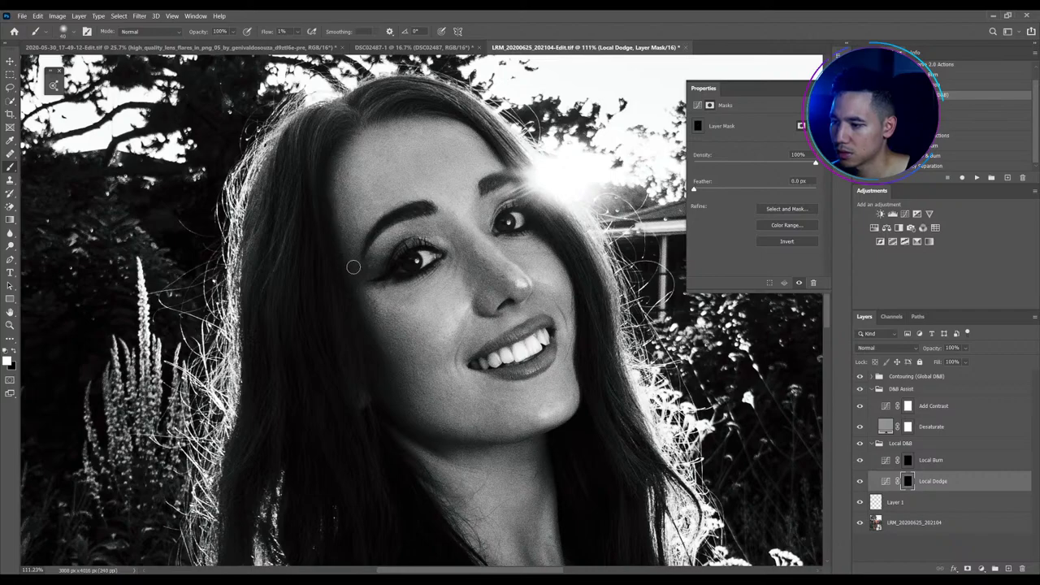
Raise the Add Contrast curve's midtone point for a gentler S-curve, then reselect the Local Dodge mask
{"action": "left_click", "coordinate": [885, 405]}
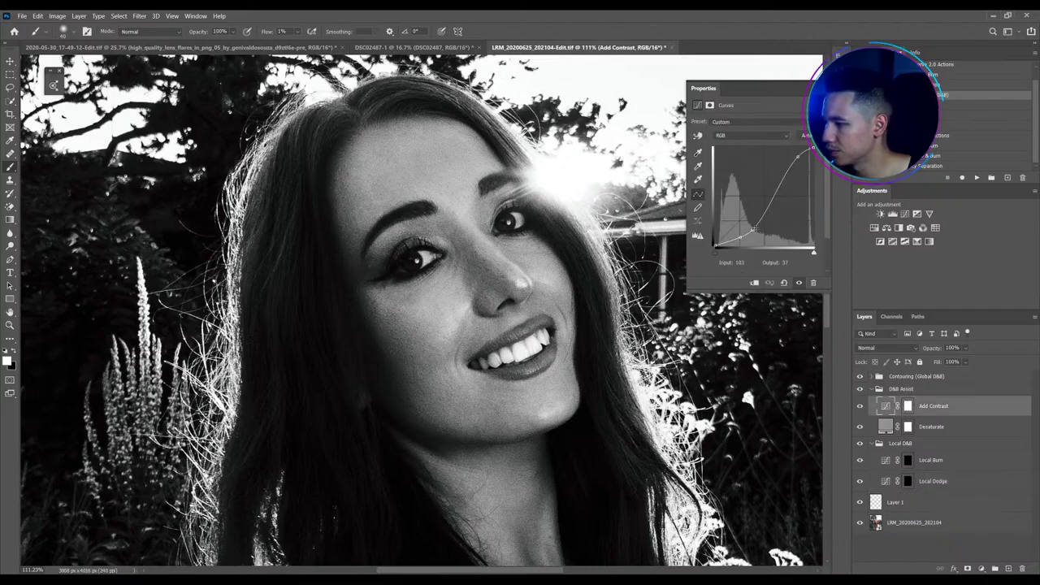
{"action": "left_click_drag", "start_coordinate": [741, 237], "coordinate": [741, 221]}
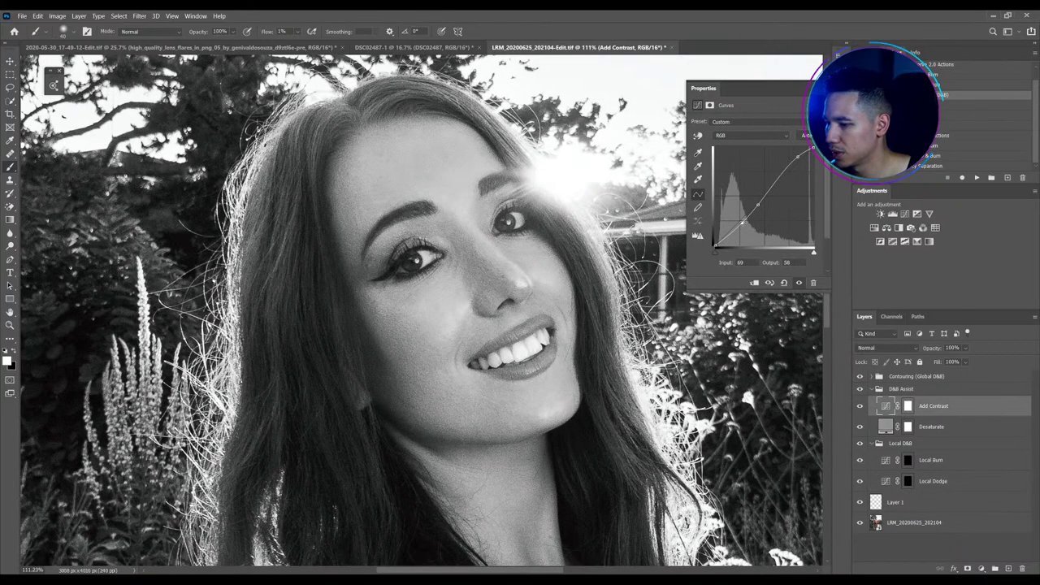
{"action": "left_click", "coordinate": [758, 201]}
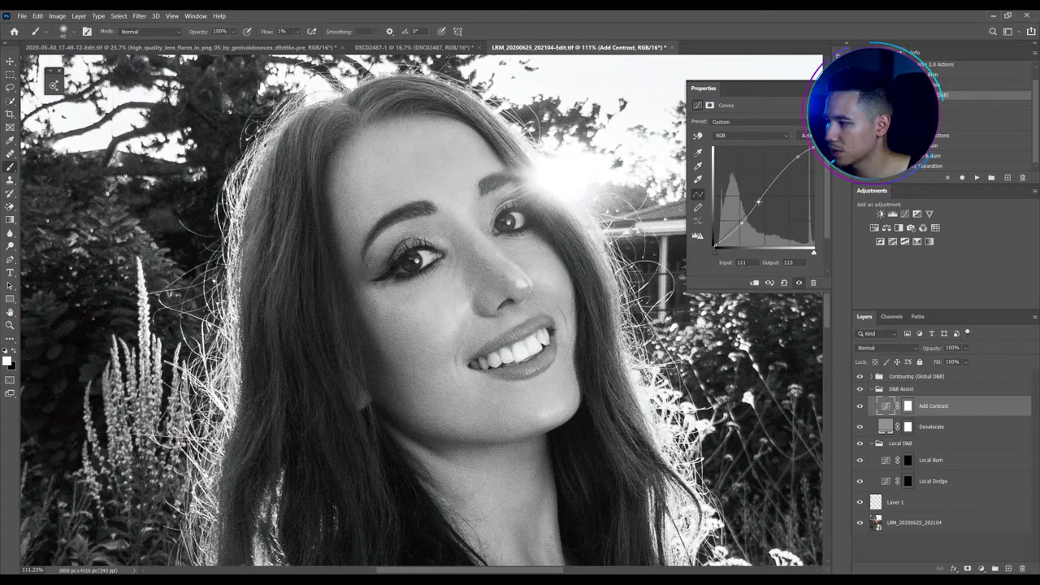
{"action": "left_click", "coordinate": [906, 481]}
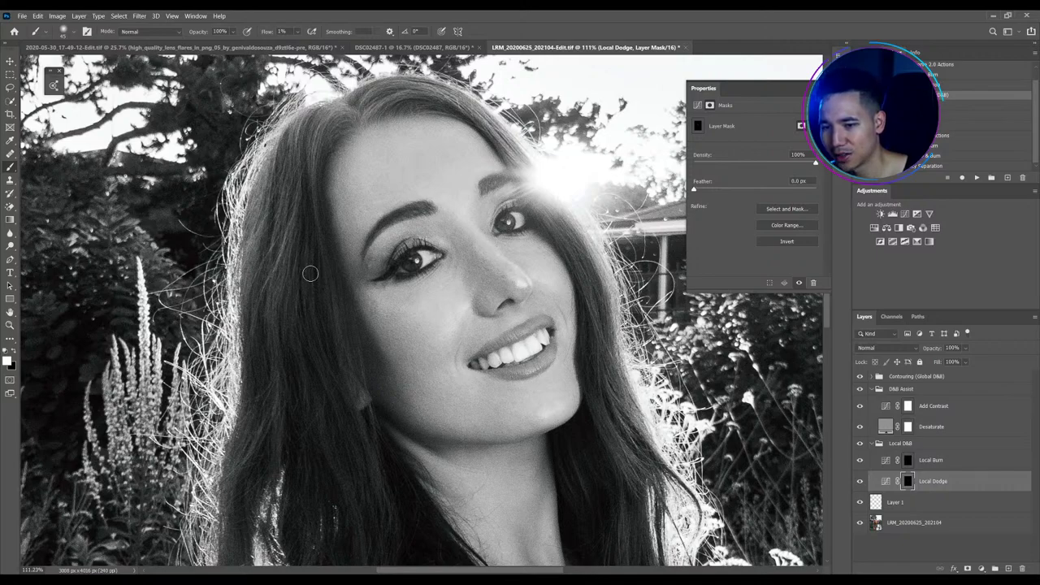
Resize the brush and dodge the lower cheek and jawline on the Local Dodge mask, zooming out to 91.9%
{"action": "key", "text": "bracketleft"}
{"action": "key", "text": "bracketleft"}
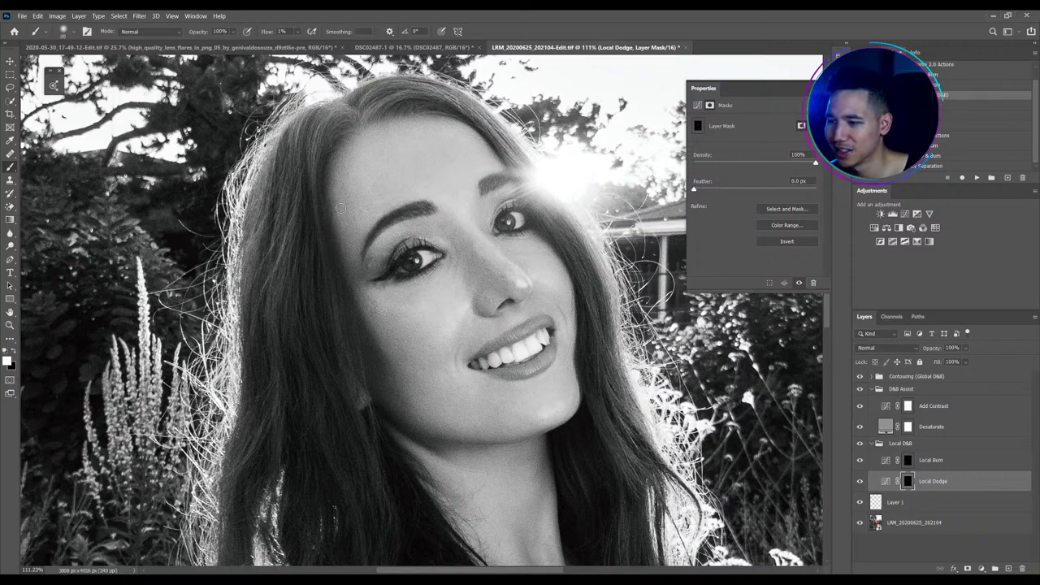
{"action": "key", "text": "bracketright"}
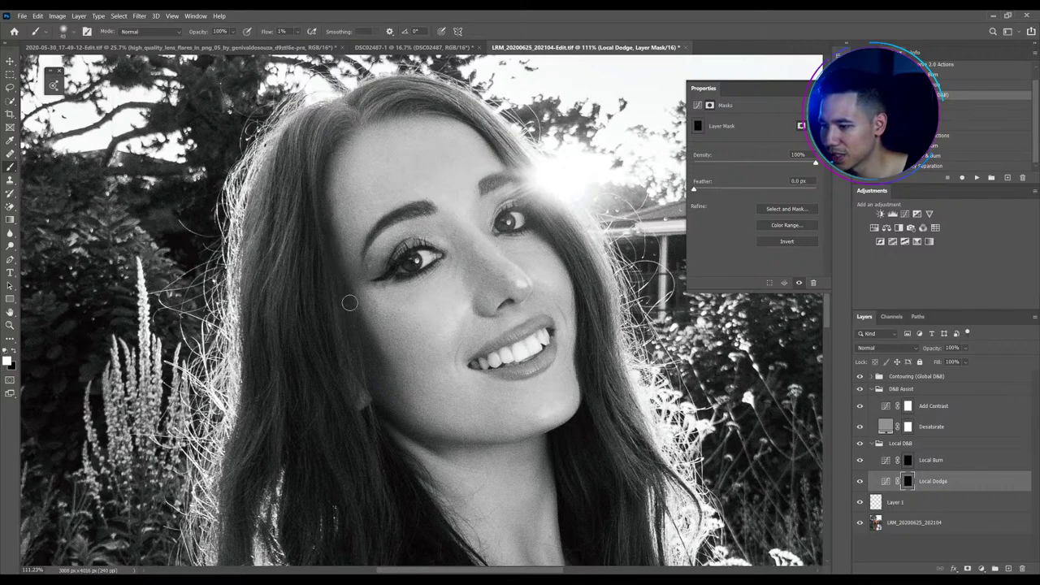
{"action": "mouse_move", "coordinate": [389, 374]}
{"action": "left_mouse_down"}
{"action": "mouse_move", "coordinate": [358, 332]}
{"action": "mouse_move", "coordinate": [367, 395]}
{"action": "mouse_move", "coordinate": [368, 343]}
{"action": "mouse_move", "coordinate": [402, 403]}
{"action": "mouse_move", "coordinate": [359, 328]}
{"action": "mouse_move", "coordinate": [370, 375]}
{"action": "mouse_move", "coordinate": [387, 362]}
{"action": "mouse_move", "coordinate": [368, 346]}
{"action": "mouse_move", "coordinate": [385, 363]}
{"action": "mouse_move", "coordinate": [358, 306]}
{"action": "mouse_move", "coordinate": [381, 363]}
{"action": "mouse_move", "coordinate": [370, 388]}
{"action": "mouse_move", "coordinate": [410, 424]}
{"action": "mouse_move", "coordinate": [439, 434]}
{"action": "mouse_move", "coordinate": [419, 435]}
{"action": "mouse_move", "coordinate": [429, 440]}
{"action": "mouse_move", "coordinate": [489, 442]}
{"action": "mouse_move", "coordinate": [415, 445]}
{"action": "mouse_move", "coordinate": [456, 387]}
{"action": "left_mouse_up"}
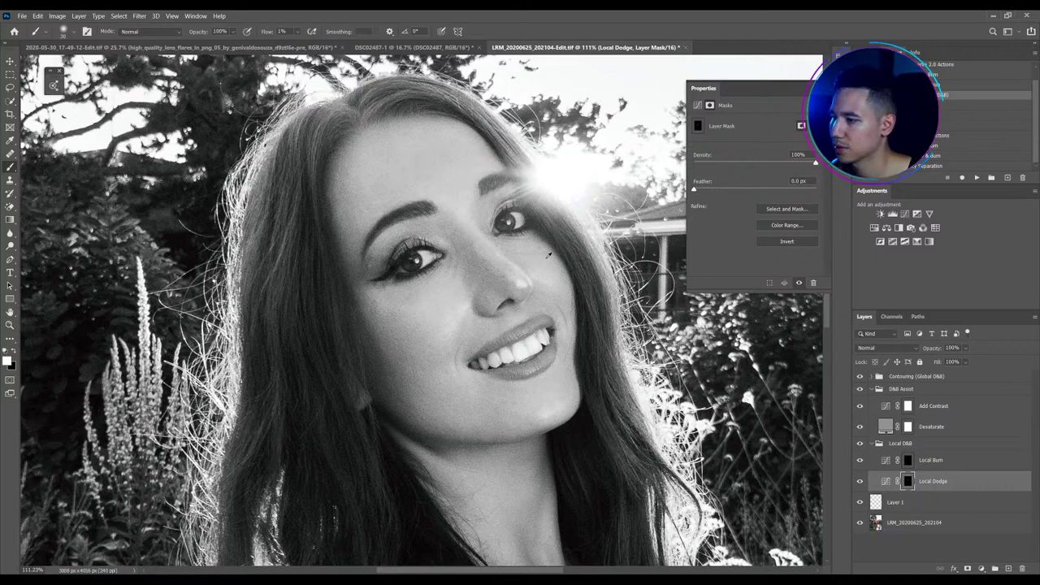
{"action": "scroll", "coordinate": [556, 259], "scroll_direction": "down", "scroll_amount": 2}
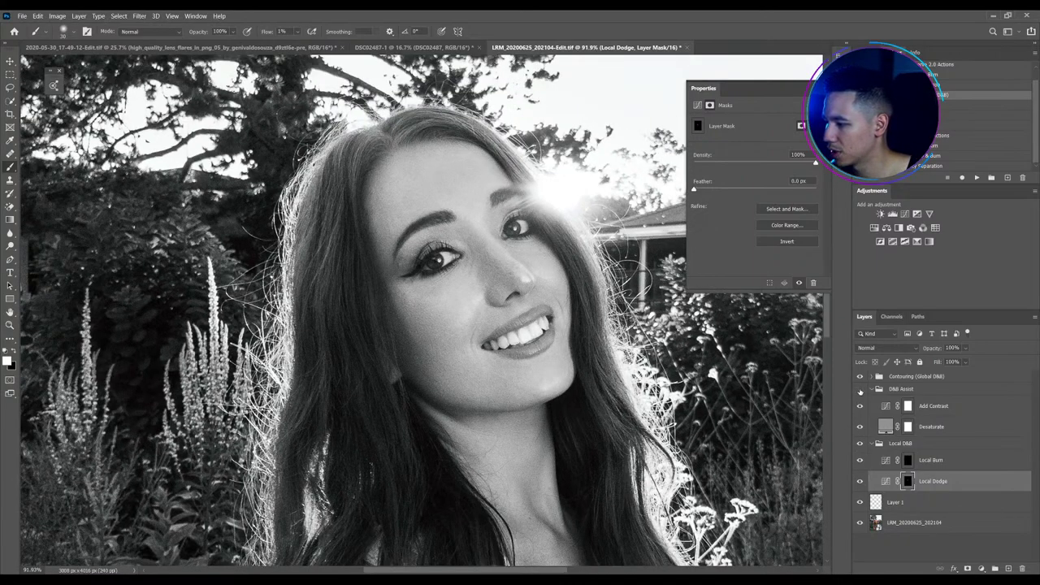
Hide the D&B Assist group and toggle the Local D&B group to compare the face in colour
{"action": "left_click", "coordinate": [859, 389]}
{"action": "left_click", "coordinate": [860, 442]}
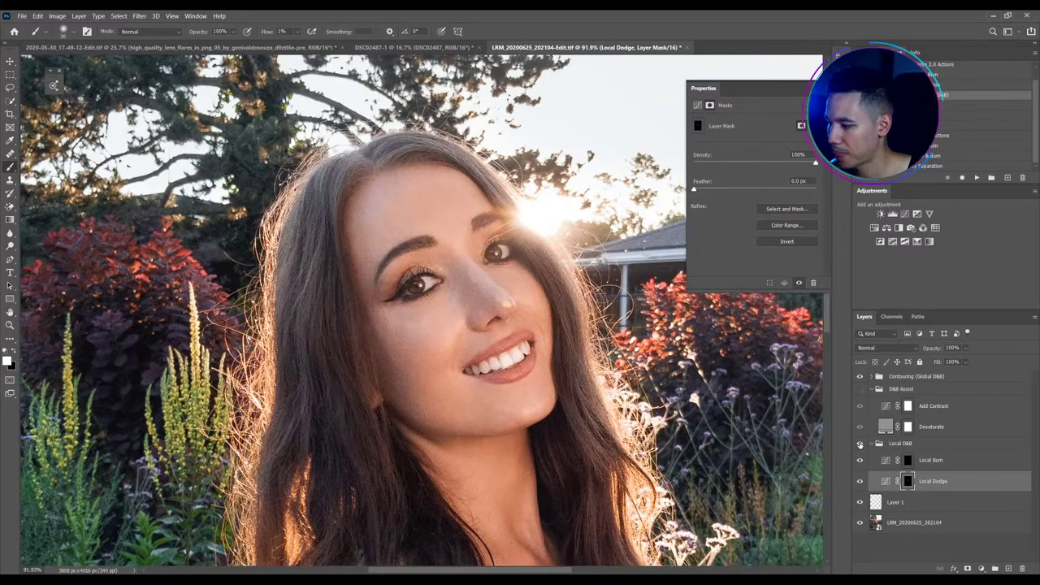
{"action": "left_click", "coordinate": [860, 445]}
{"action": "left_click", "coordinate": [860, 445]}
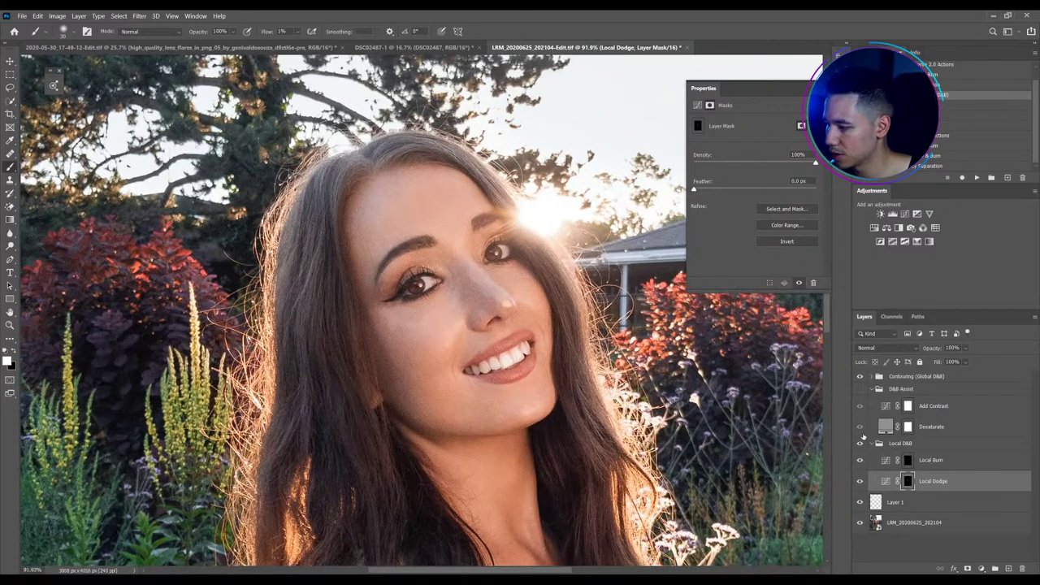
{"action": "scroll", "coordinate": [368, 369], "scroll_direction": "up", "scroll_amount": 2}
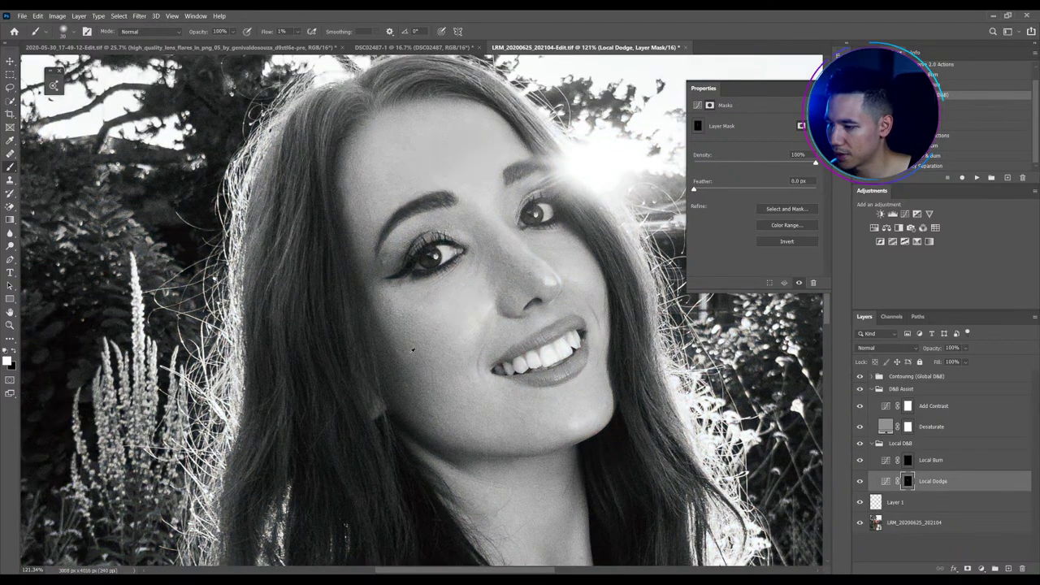
Paint on the Local Burn mask with a 70 brush, return to Local Dodge, then compare in colour
{"action": "left_click", "coordinate": [930, 460]}
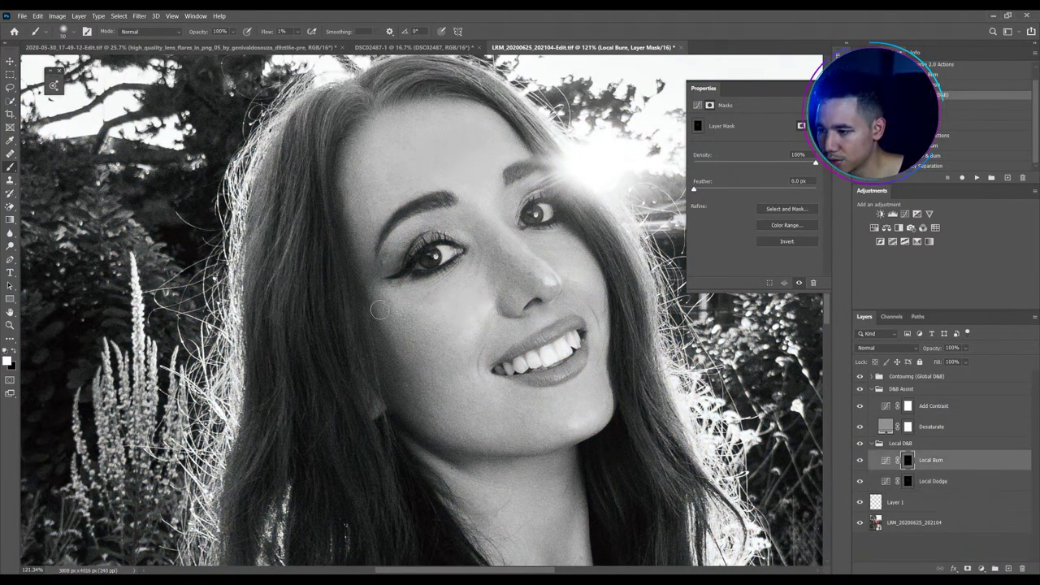
{"action": "key", "text": "bracketright"}
{"action": "key", "text": "bracketright"}
{"action": "key", "text": "bracketright"}
{"action": "key", "text": "bracketright"}
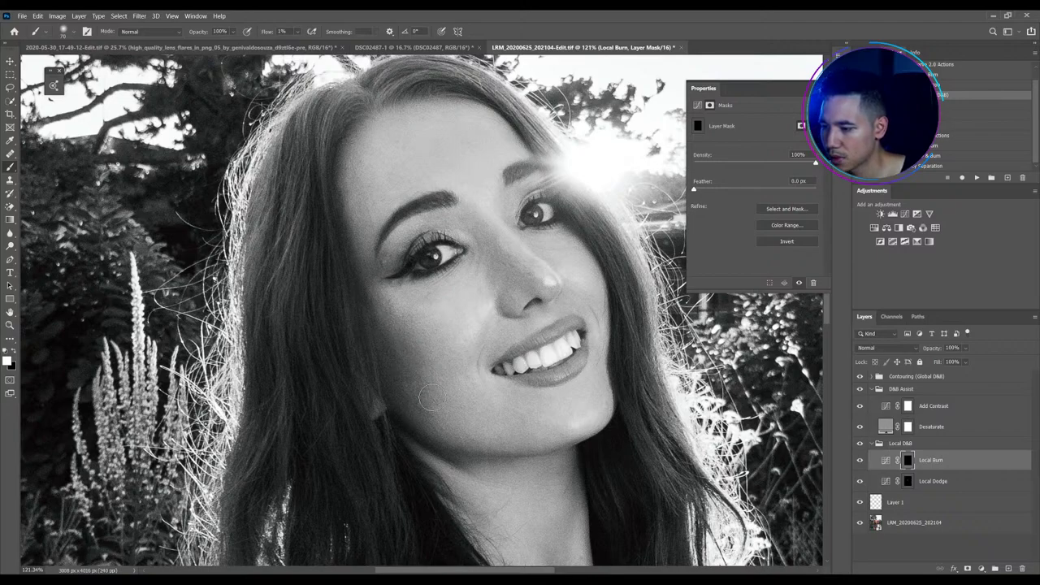
{"action": "key", "text": "alt+bracketleft"}
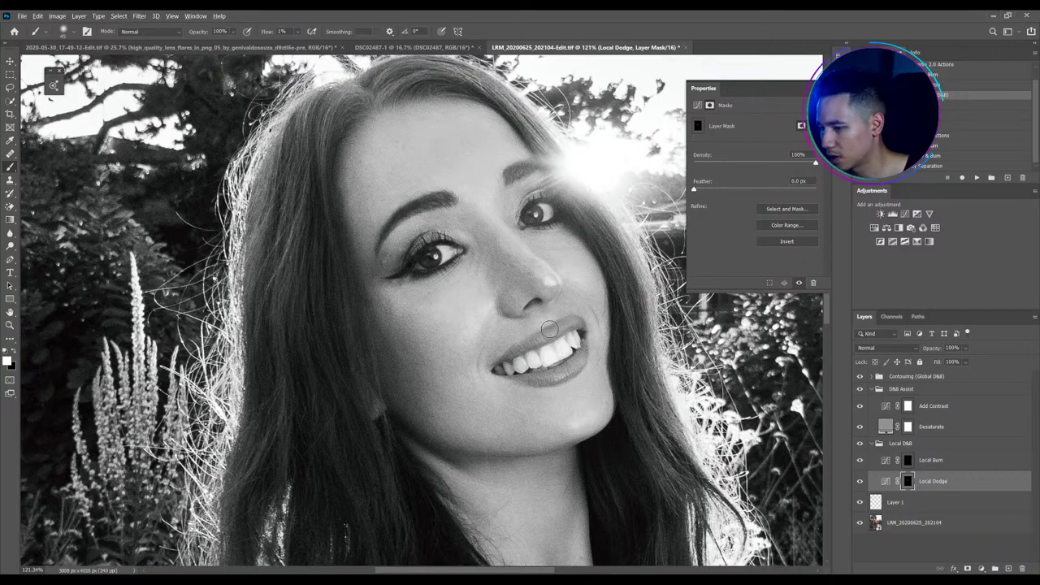
{"action": "scroll", "coordinate": [549, 328], "scroll_direction": "up", "scroll_amount": 1}
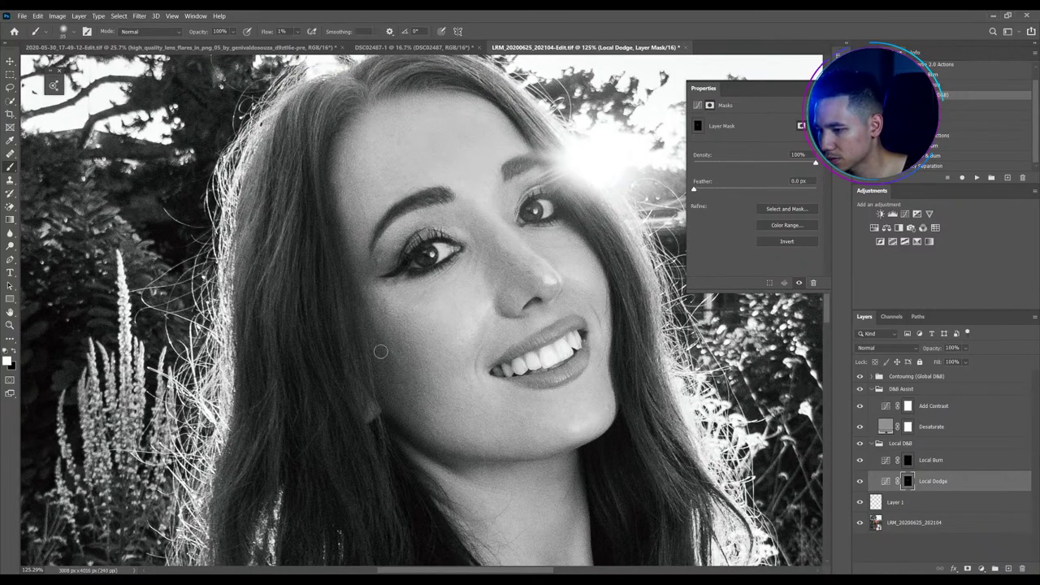
{"action": "scroll", "coordinate": [445, 327], "scroll_direction": "down", "scroll_amount": 5}
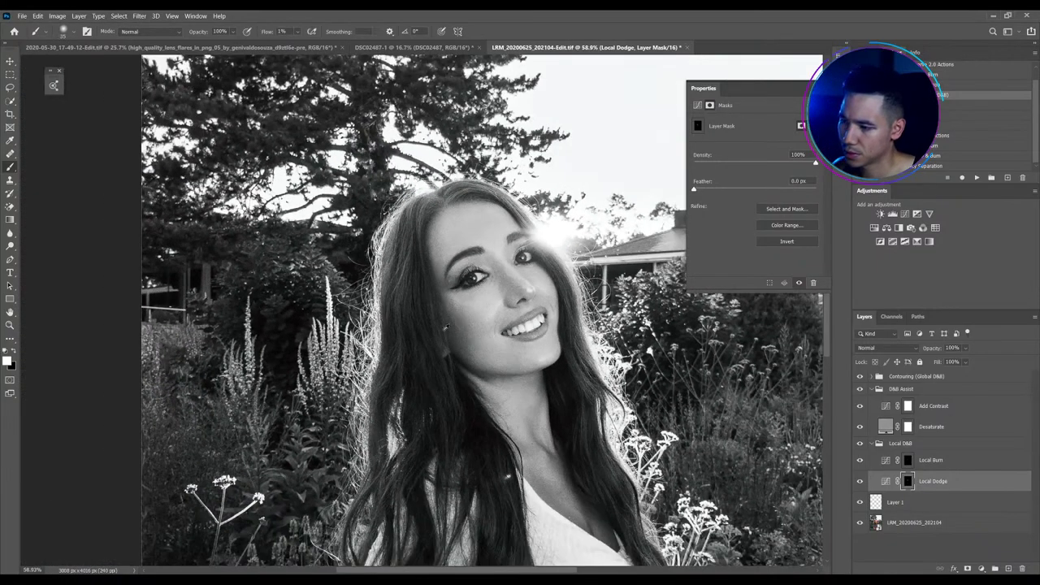
{"action": "scroll", "coordinate": [445, 326], "scroll_direction": "up", "scroll_amount": 5}
{"action": "left_click", "coordinate": [860, 388]}
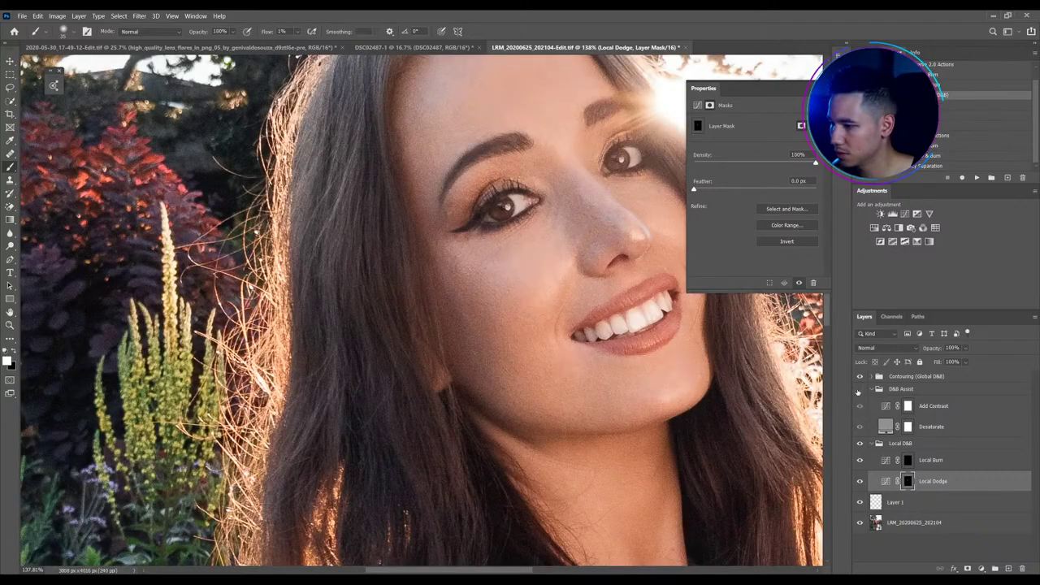
{"action": "left_click", "coordinate": [860, 442]}
{"action": "left_click", "coordinate": [859, 442]}
Select Layer 1 with the Healing Brush, check its size and hardness, and leave D&B Assist hidden
{"action": "left_click", "coordinate": [895, 502]}
{"action": "key", "text": "j"}
{"action": "scroll", "coordinate": [469, 333], "scroll_direction": "up", "scroll_amount": 3}
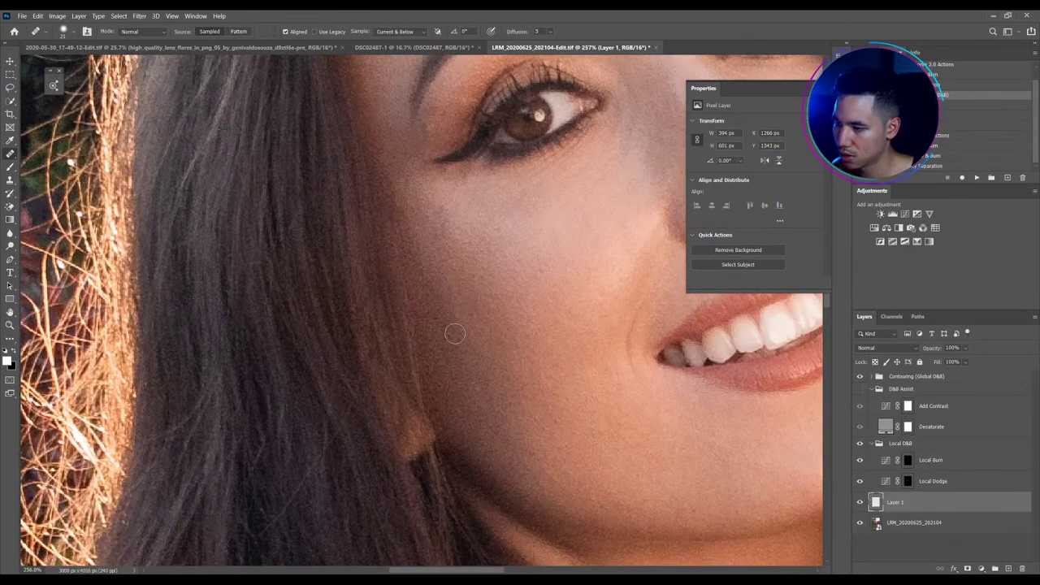
{"action": "right_click", "coordinate": [466, 309], "text": "alt"}
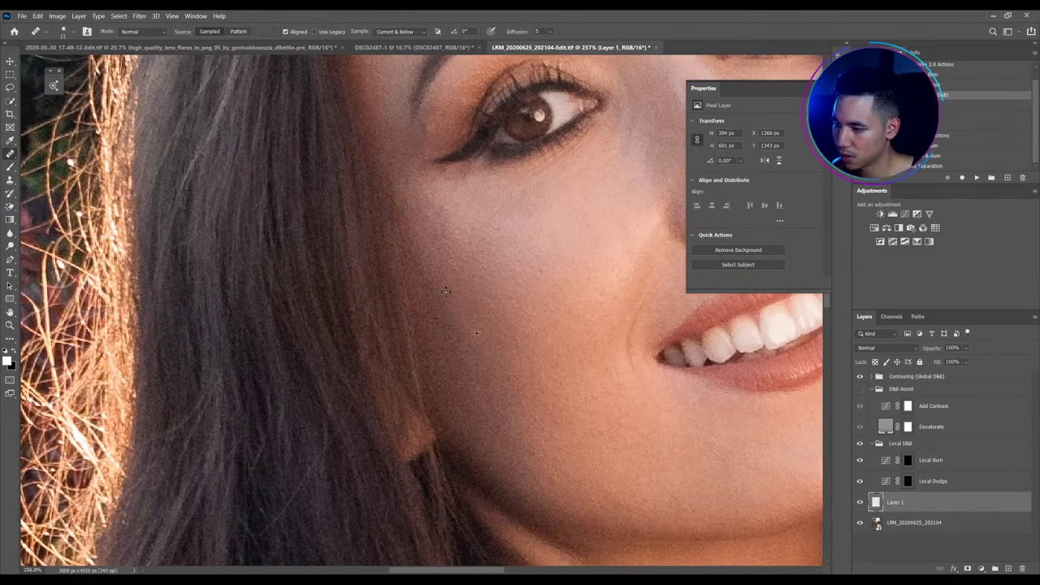
{"action": "scroll", "coordinate": [368, 365], "scroll_direction": "down", "scroll_amount": 5}
{"action": "scroll", "coordinate": [368, 365], "scroll_direction": "down", "scroll_amount": 2}
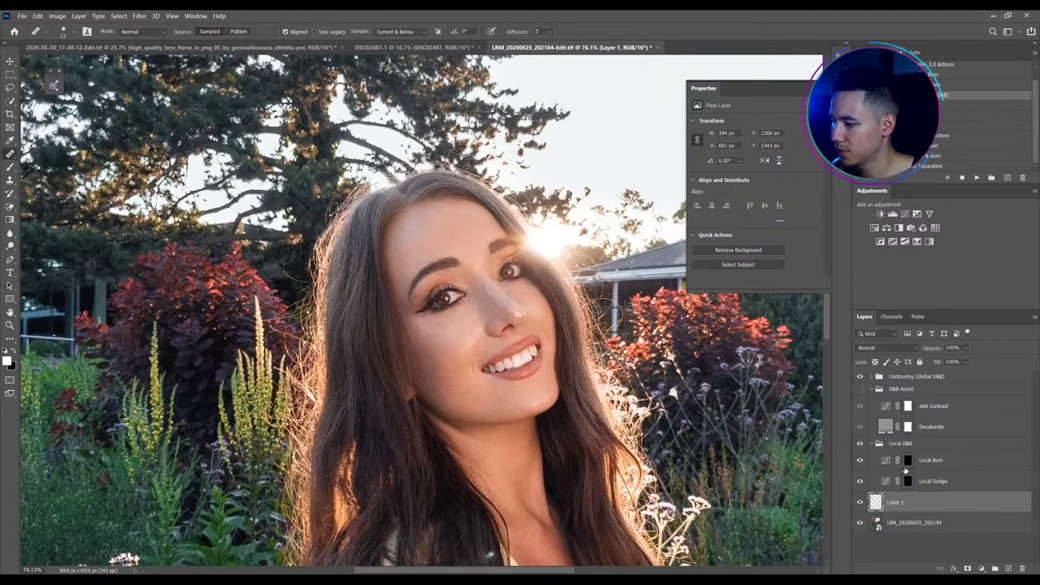
{"action": "left_click", "coordinate": [859, 389]}
{"action": "left_click", "coordinate": [860, 390]}
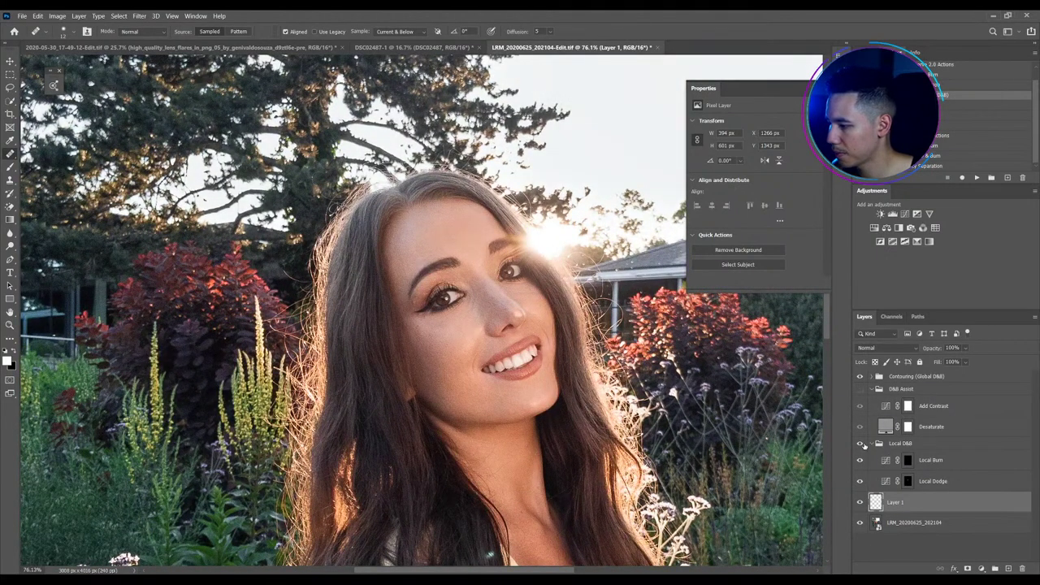
Preview the Local Dodge and Local Burn masks on their own, then return to the normal view
{"action": "left_click", "coordinate": [908, 481], "text": "alt"}
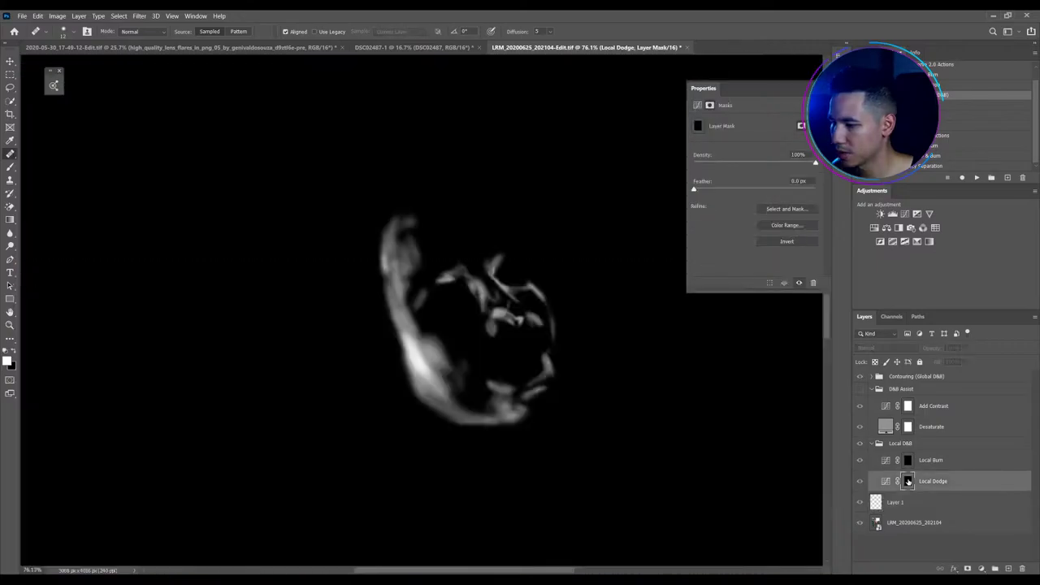
{"action": "left_click", "coordinate": [907, 481], "text": "alt"}
{"action": "left_click", "coordinate": [907, 460], "text": "alt"}
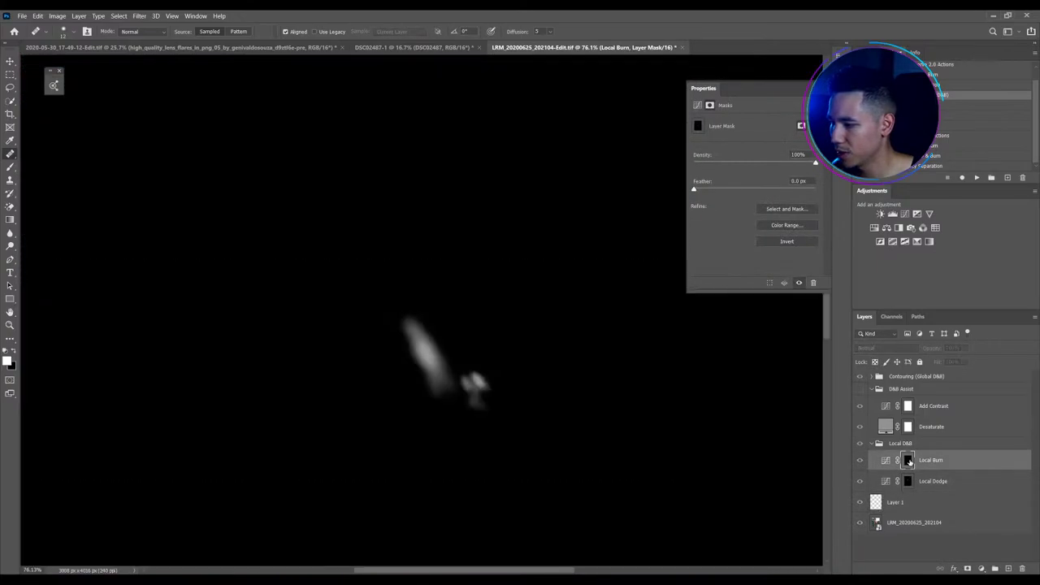
{"action": "left_click", "coordinate": [907, 460], "text": "alt"}
Turn D&B Assist back on and take a slightly larger Brush for the Local Burn mask
{"action": "left_click", "coordinate": [860, 389]}
{"action": "scroll", "coordinate": [471, 374], "scroll_direction": "up", "scroll_amount": 3}
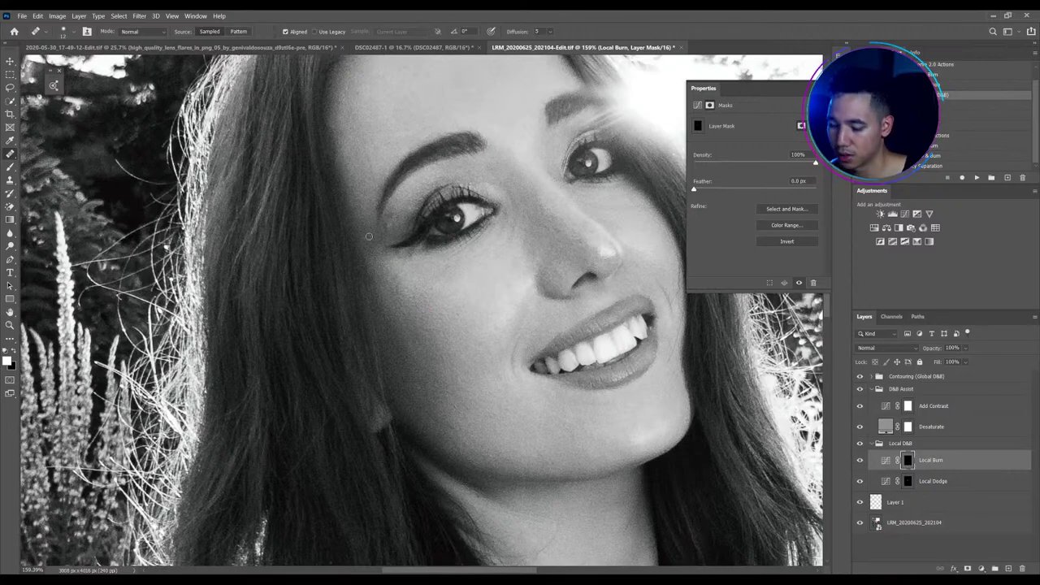
{"action": "key", "text": "b"}
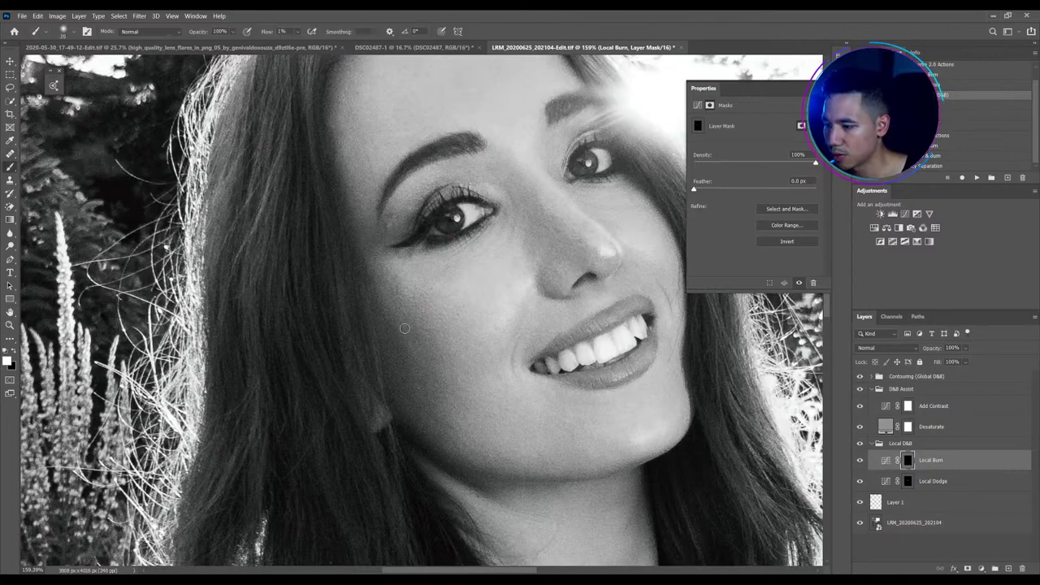
{"action": "key", "text": "bracketright"}
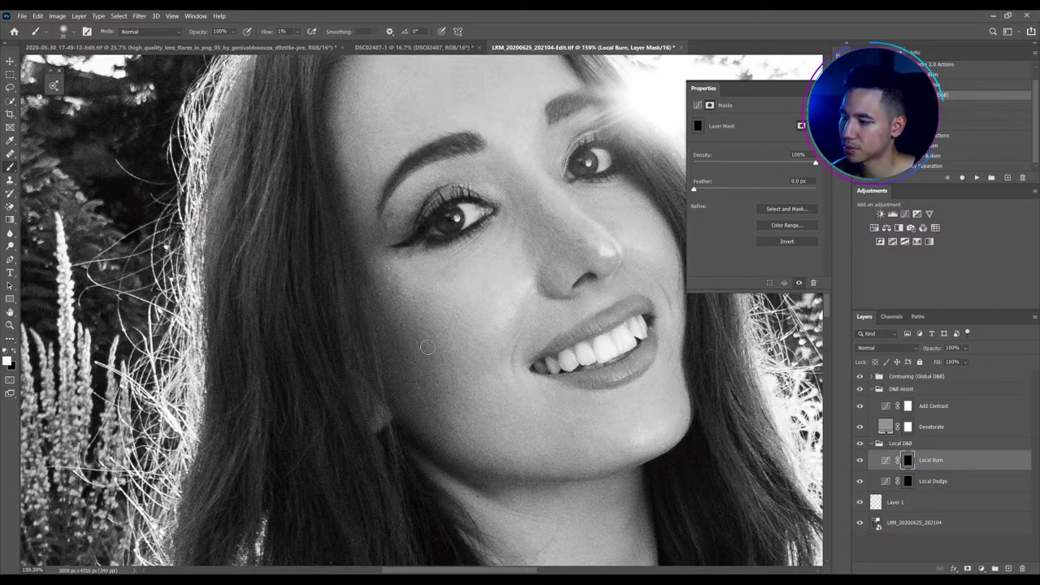
{"action": "scroll", "coordinate": [427, 347], "scroll_direction": "down", "scroll_amount": 3}
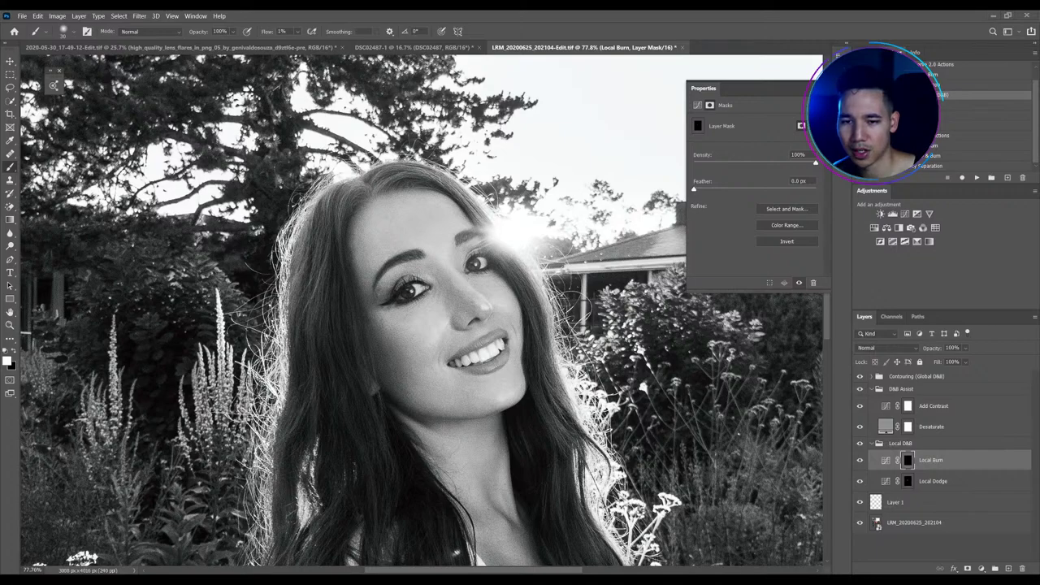
{"action": "scroll", "coordinate": [426, 257], "scroll_direction": "down", "scroll_amount": 3}
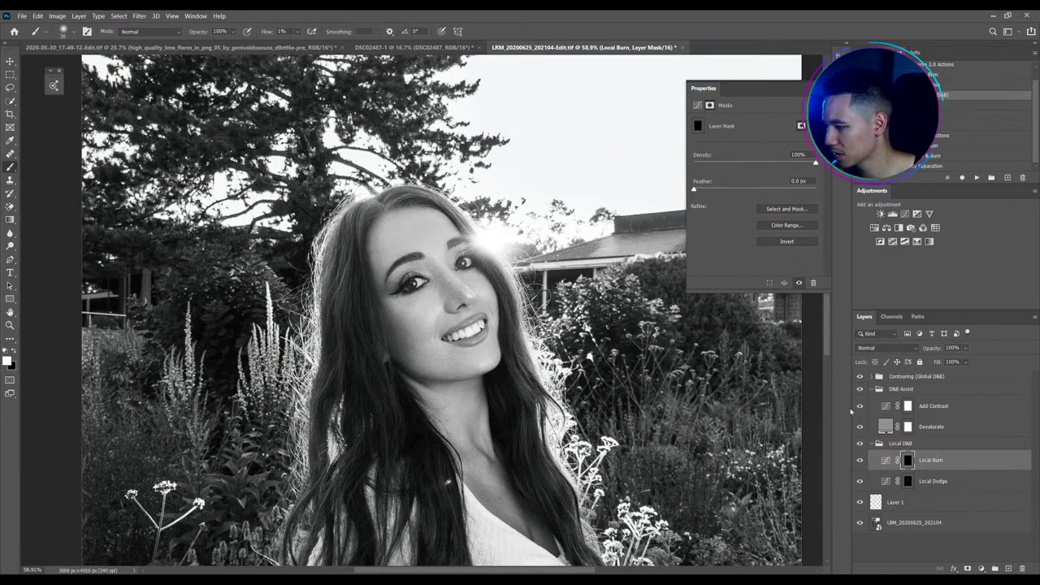
Hide D&B Assist, expand the Contouring group and target its Highlight (Dodge) mask
{"action": "left_click", "coordinate": [886, 460]}
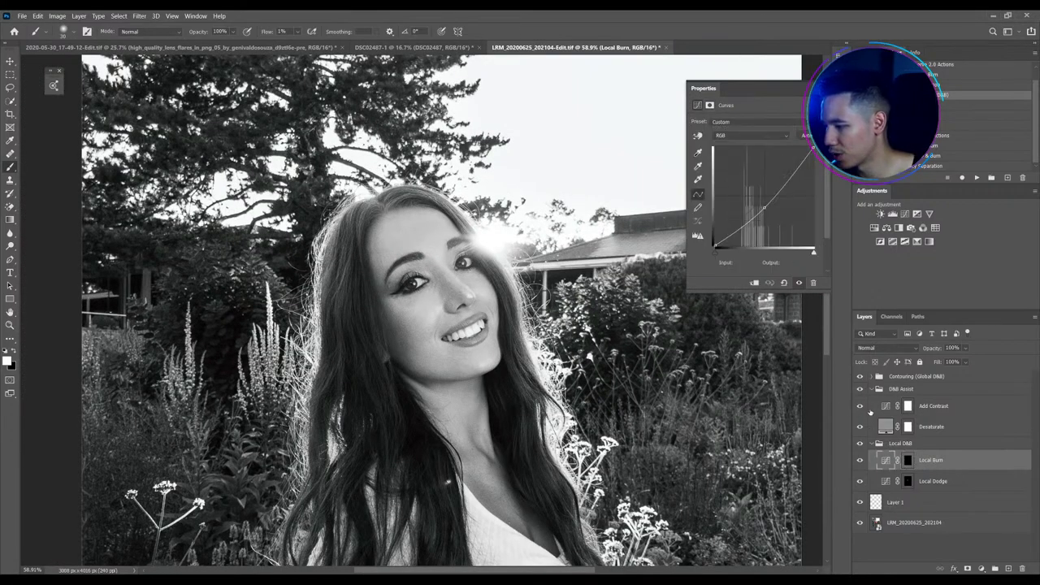
{"action": "left_click", "coordinate": [860, 389]}
{"action": "left_click", "coordinate": [870, 376]}
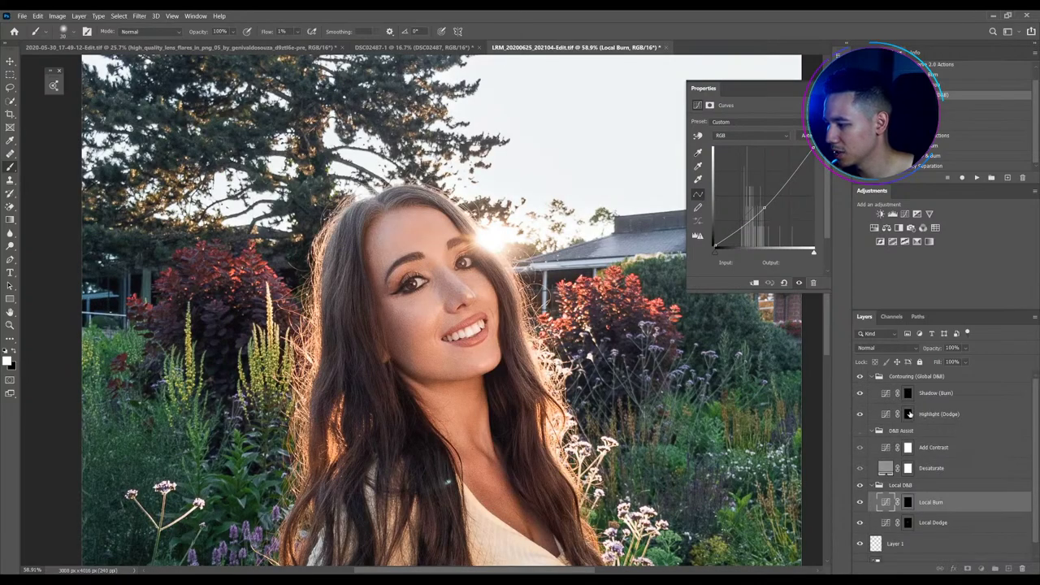
{"action": "left_click", "coordinate": [907, 414]}
{"action": "left_click", "coordinate": [908, 392]}
{"action": "scroll", "coordinate": [410, 284], "scroll_direction": "up", "scroll_amount": 3}
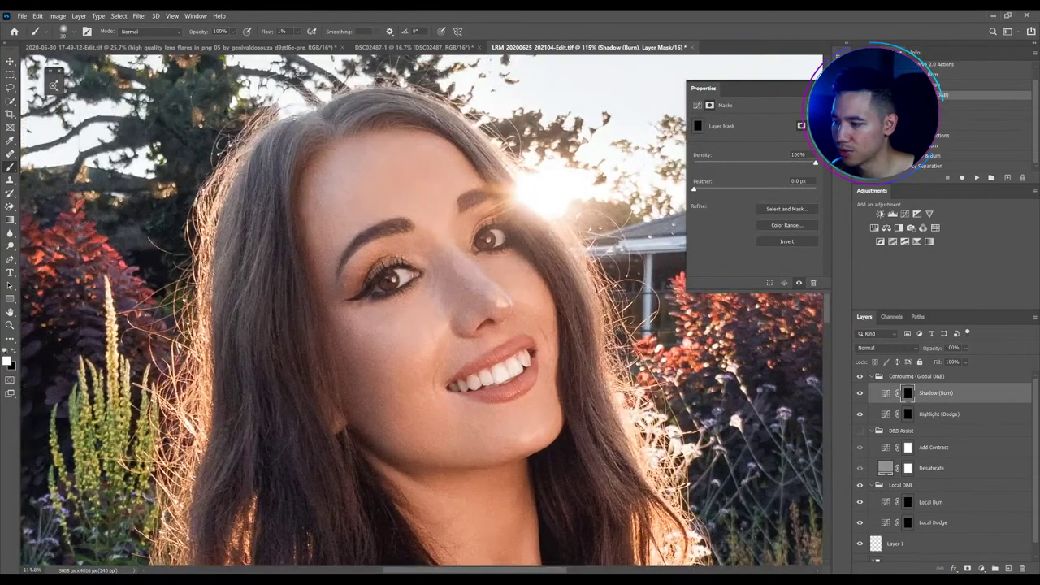
{"action": "left_click", "coordinate": [907, 413]}
{"action": "scroll", "coordinate": [525, 190], "scroll_direction": "down", "scroll_amount": 2}
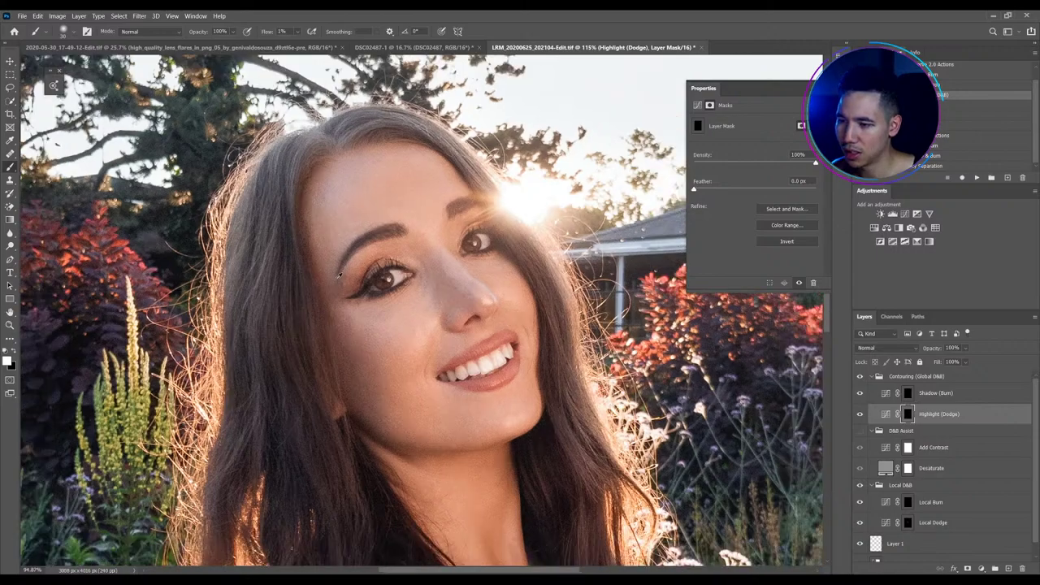
{"action": "scroll", "coordinate": [525, 190], "scroll_direction": "up", "scroll_amount": 2}
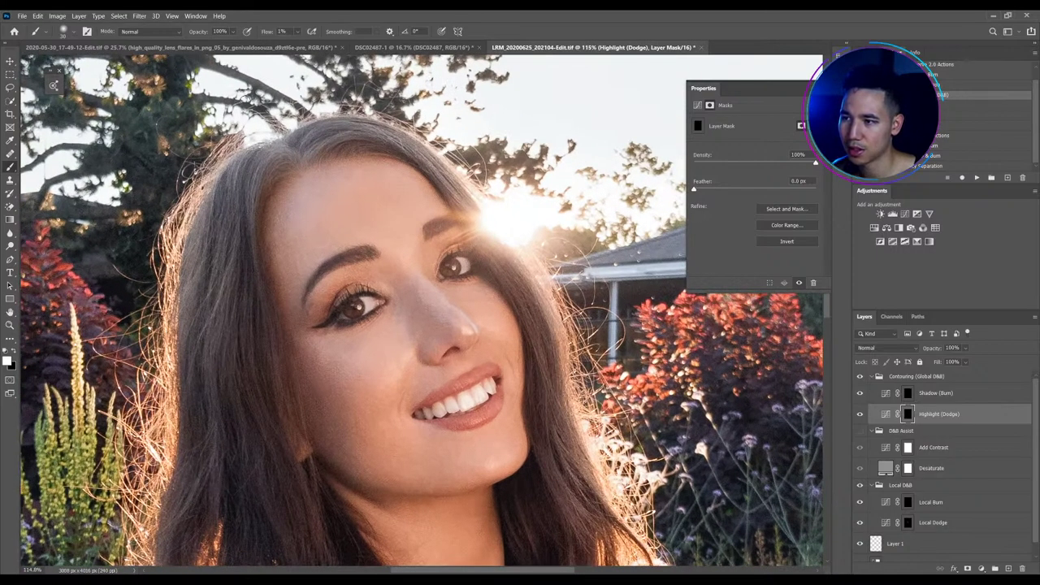
{"action": "scroll", "coordinate": [289, 171], "scroll_direction": "up", "scroll_amount": 1}
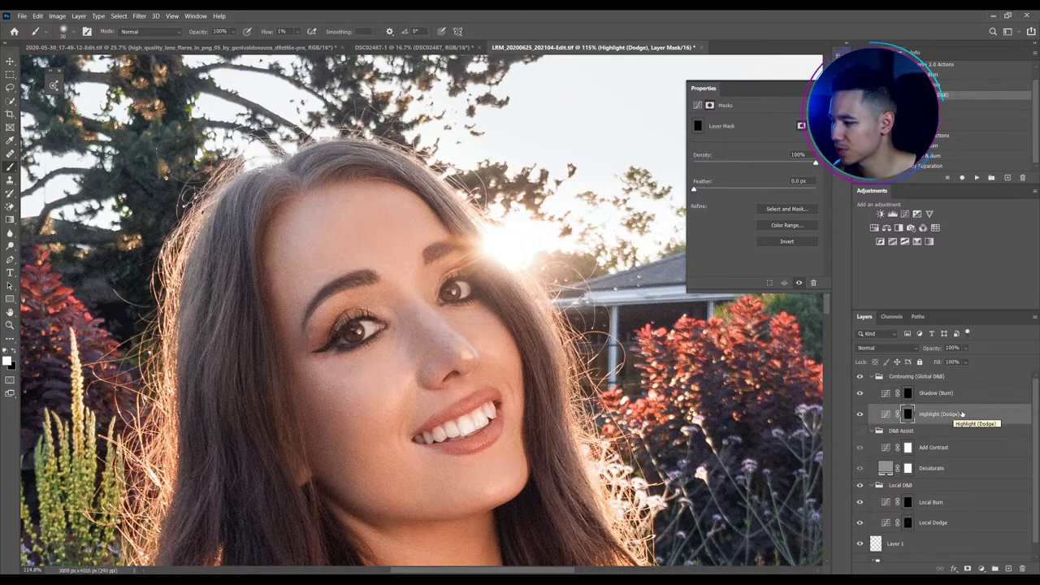
{"action": "scroll", "coordinate": [367, 317], "scroll_direction": "up", "scroll_amount": 2}
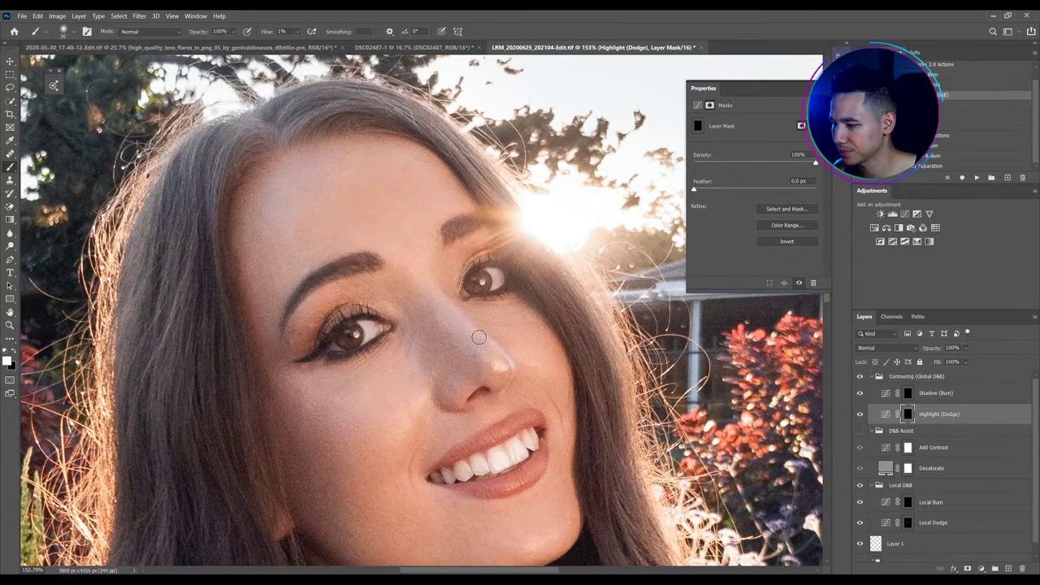
{"action": "scroll", "coordinate": [478, 336], "scroll_direction": "down", "scroll_amount": 2}
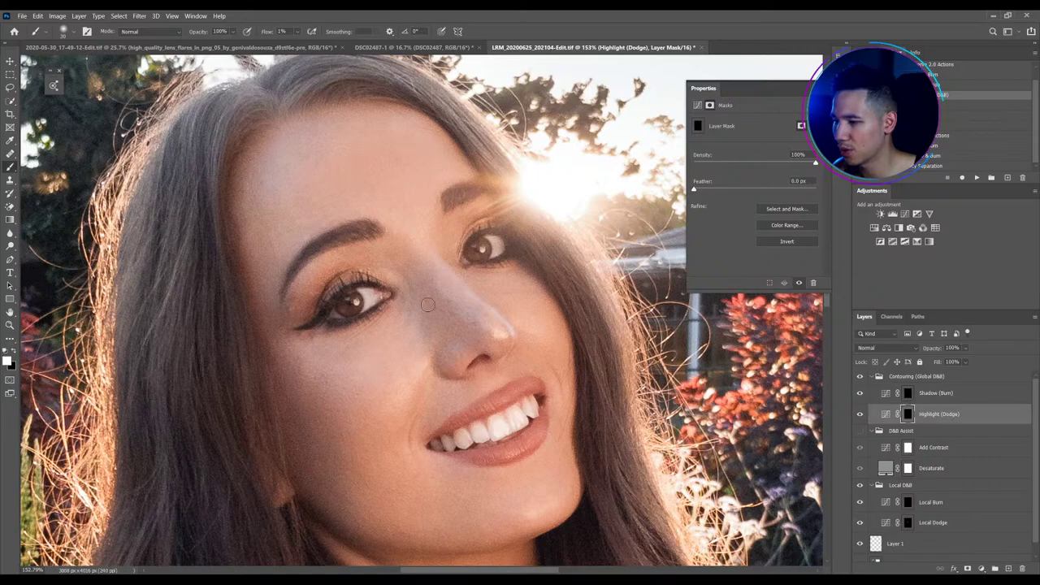
At 8% flow and size 15, brighten both irises and both brow bones
{"action": "left_click_drag", "start_coordinate": [268, 33], "coordinate": [271, 35]}
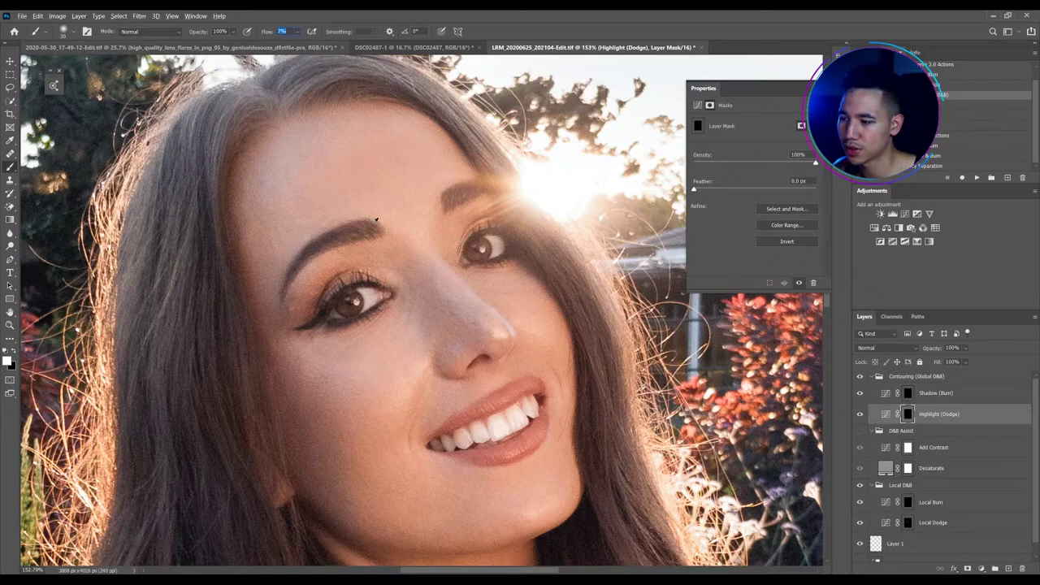
{"action": "scroll", "coordinate": [384, 236], "scroll_direction": "down", "scroll_amount": 5}
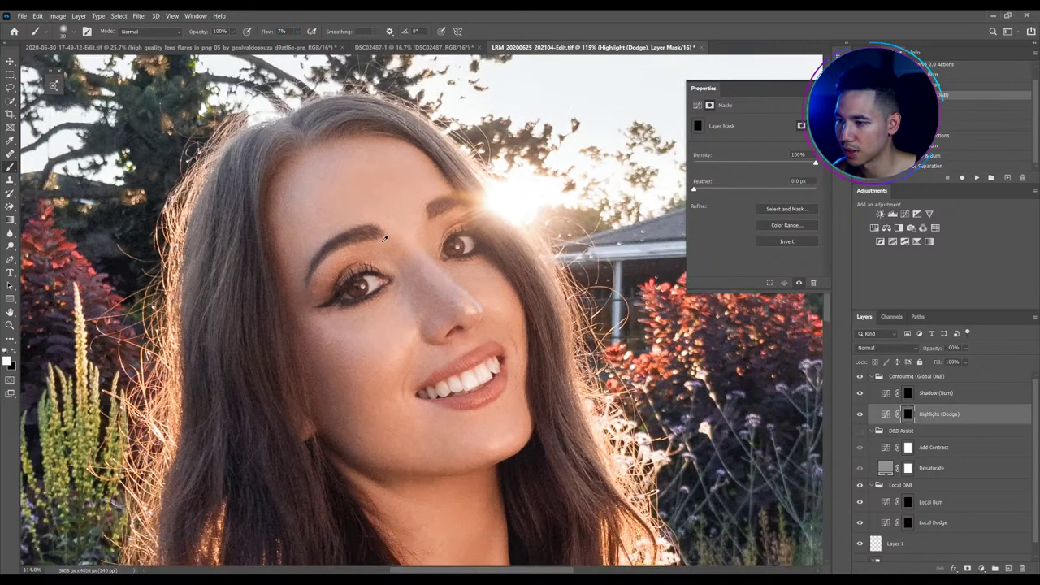
{"action": "scroll", "coordinate": [382, 241], "scroll_direction": "up", "scroll_amount": 4}
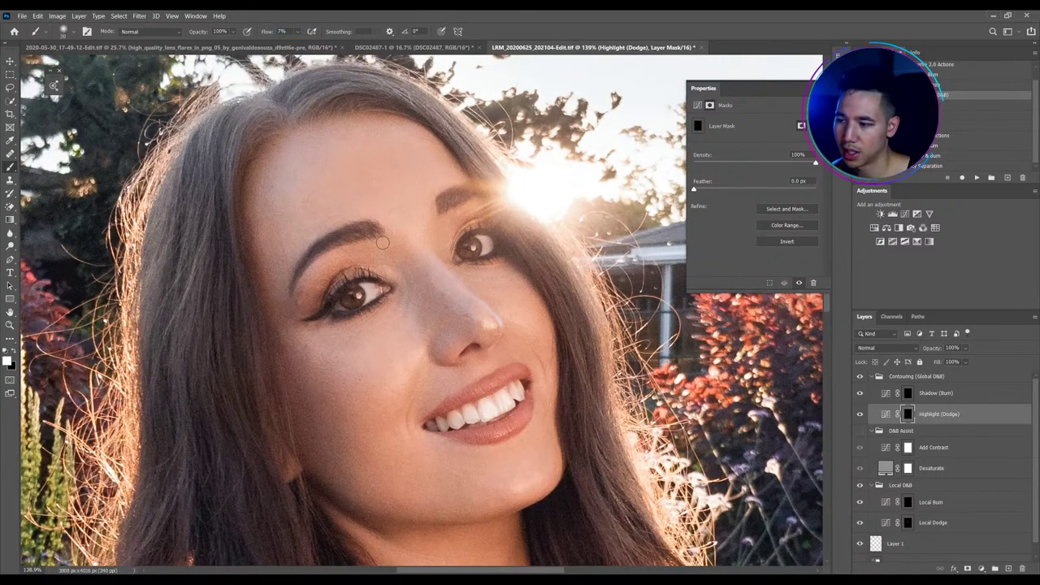
{"action": "key", "text": "bracketleft"}
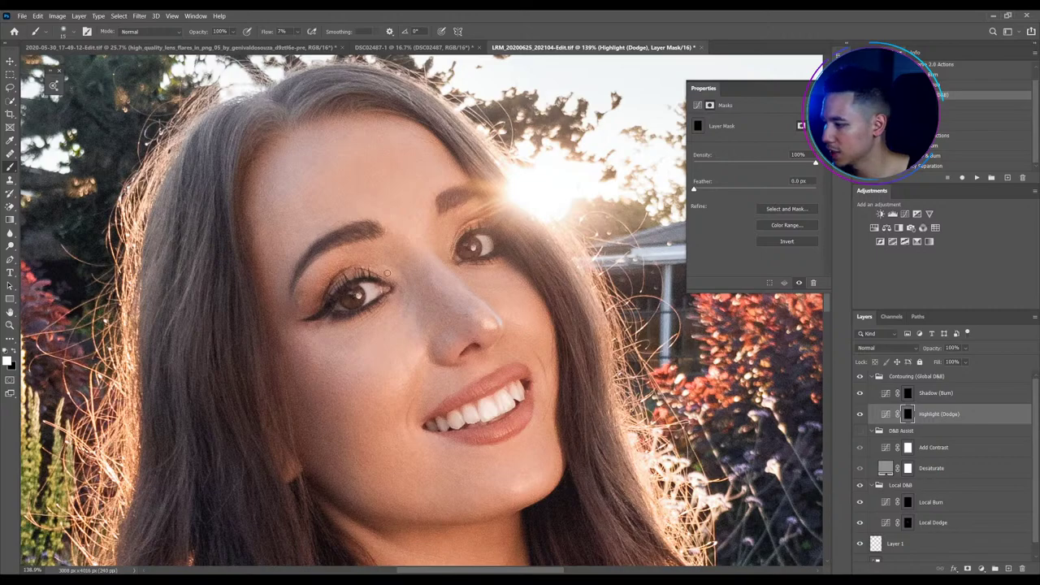
{"action": "left_click_drag", "start_coordinate": [329, 290], "coordinate": [355, 295]}
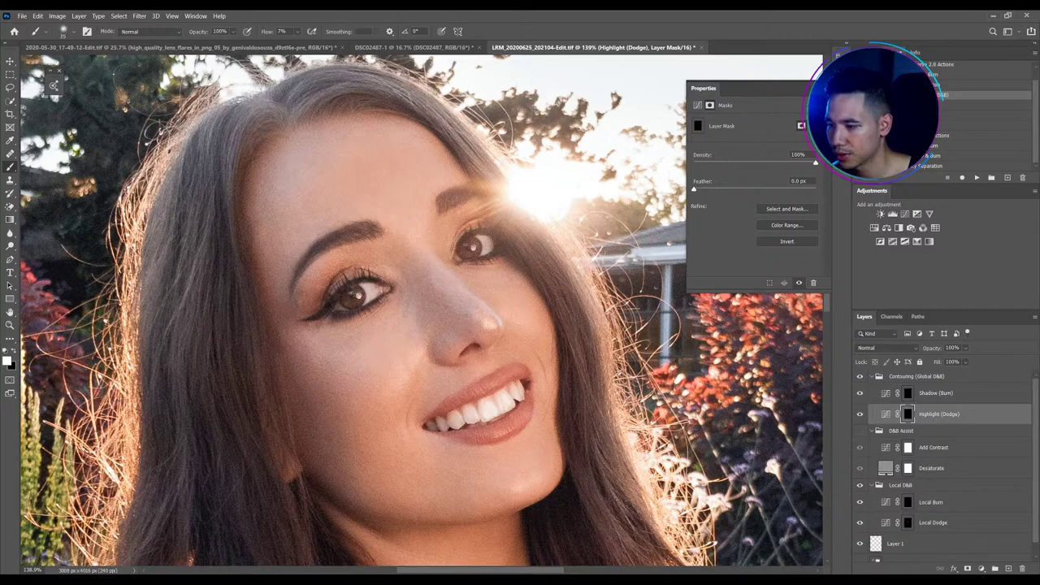
{"action": "left_click_drag", "start_coordinate": [464, 252], "coordinate": [472, 244]}
{"action": "left_click_drag", "start_coordinate": [447, 210], "coordinate": [460, 216]}
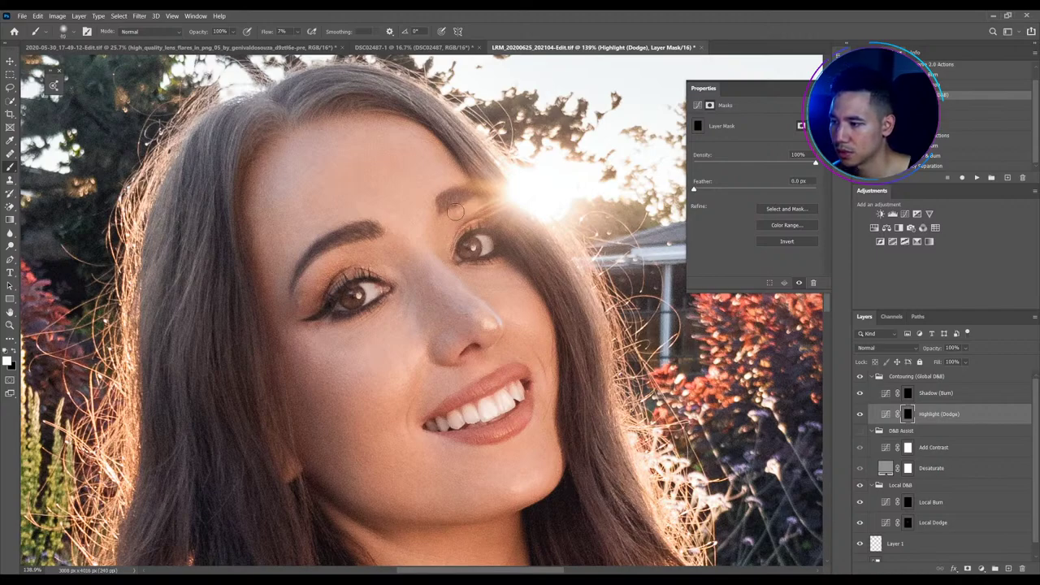
{"action": "mouse_move", "coordinate": [329, 256]}
{"action": "left_mouse_down"}
{"action": "mouse_move", "coordinate": [301, 293]}
{"action": "mouse_move", "coordinate": [312, 242]}
{"action": "mouse_move", "coordinate": [327, 228]}
{"action": "mouse_move", "coordinate": [287, 269]}
{"action": "mouse_move", "coordinate": [330, 227]}
{"action": "left_mouse_up"}
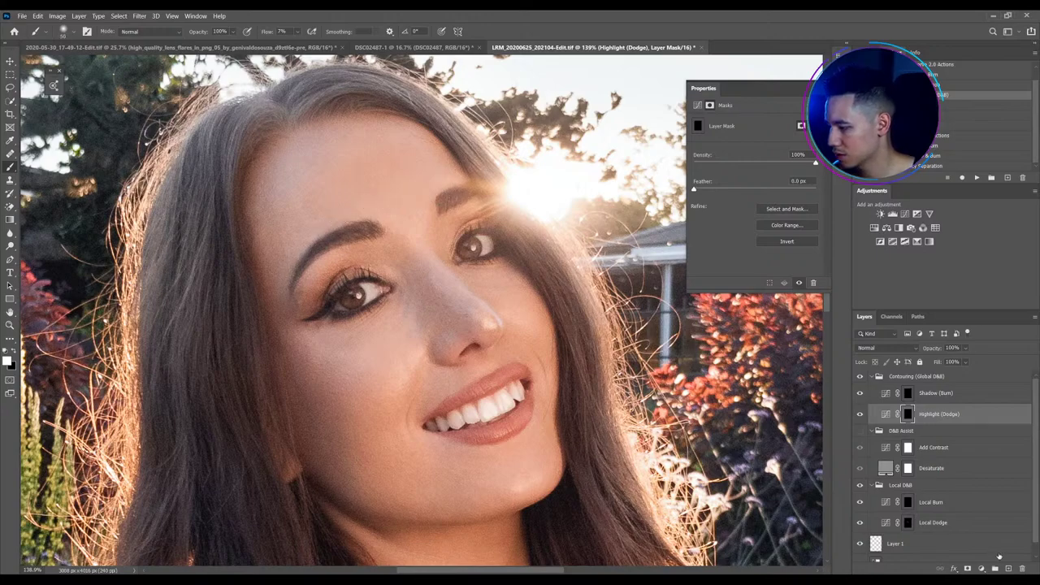
Select Layer 1 with the Healing Brush for blemish retouching
{"action": "left_click", "coordinate": [952, 545]}
{"action": "key", "text": "j"}
{"action": "scroll", "coordinate": [307, 320], "scroll_direction": "up", "scroll_amount": 3}
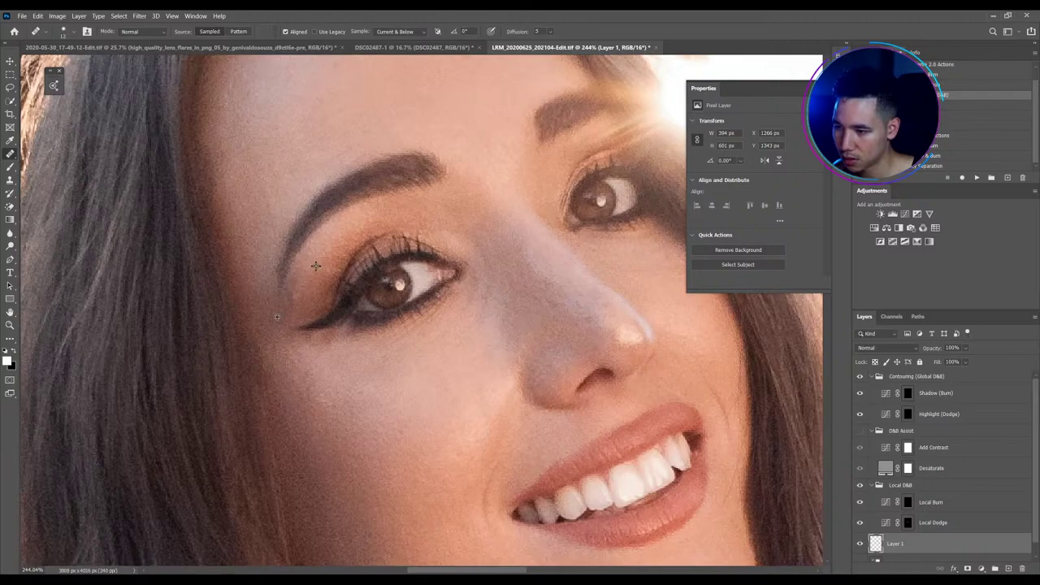
Brush on the Highlight (Dodge) mask, resize it down to 15, then move to the Shadow (Burn) mask
{"action": "scroll", "coordinate": [291, 317], "scroll_direction": "down", "scroll_amount": 3}
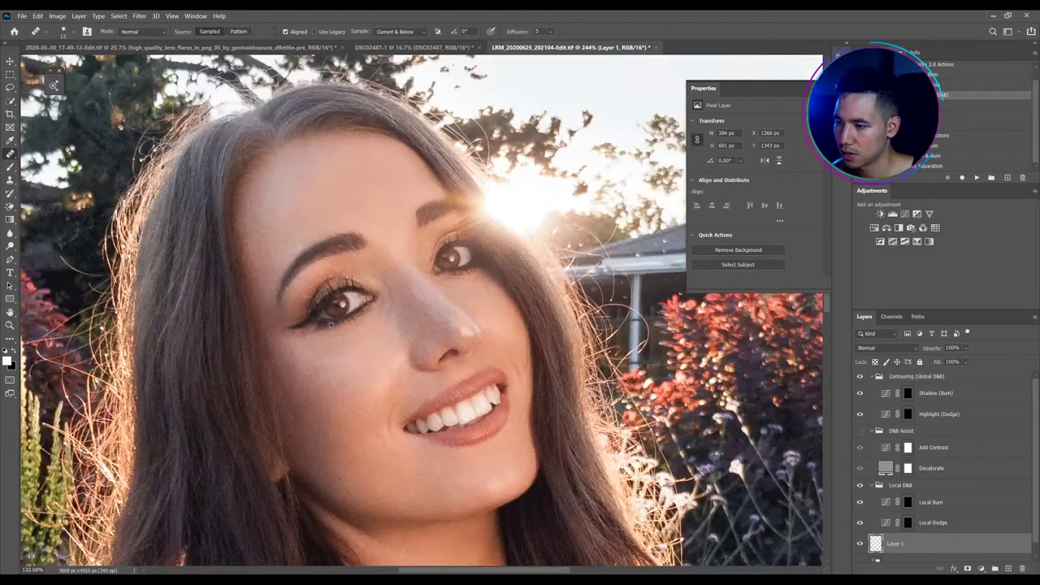
{"action": "left_click", "coordinate": [905, 414]}
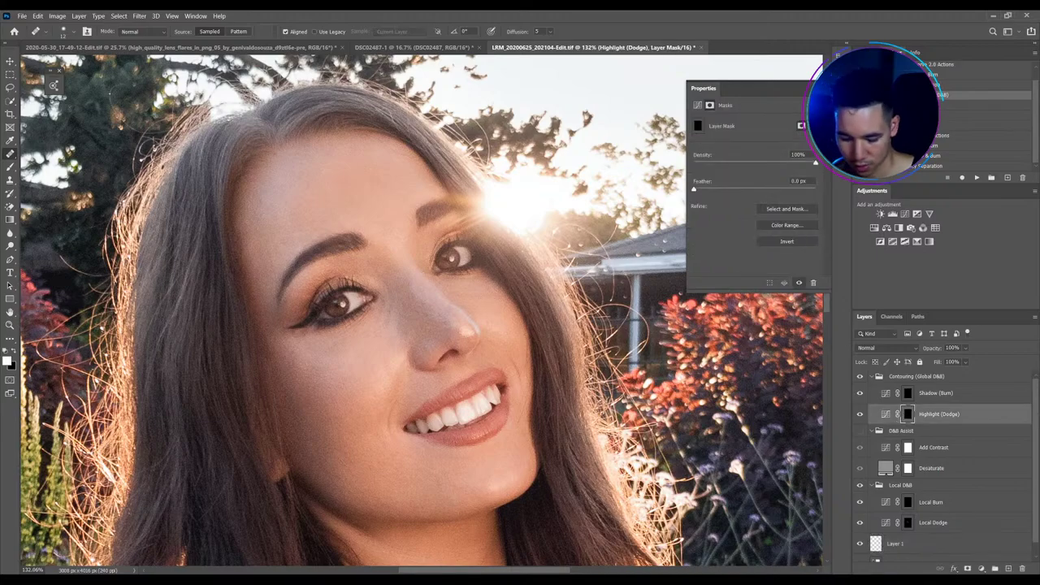
{"action": "key", "text": "b"}
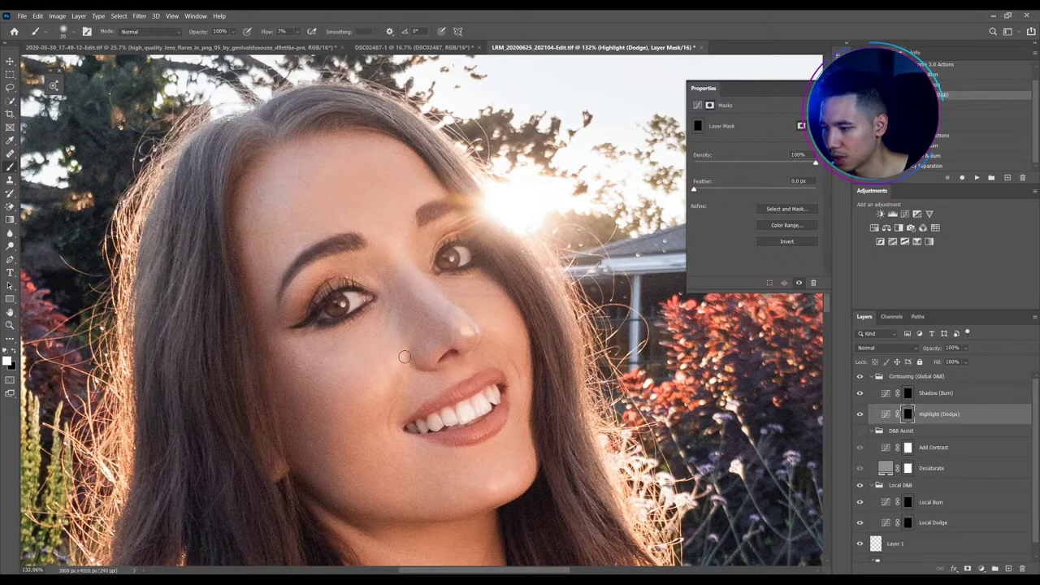
{"action": "key", "text": "bracketright"}
{"action": "key", "text": "bracketright"}
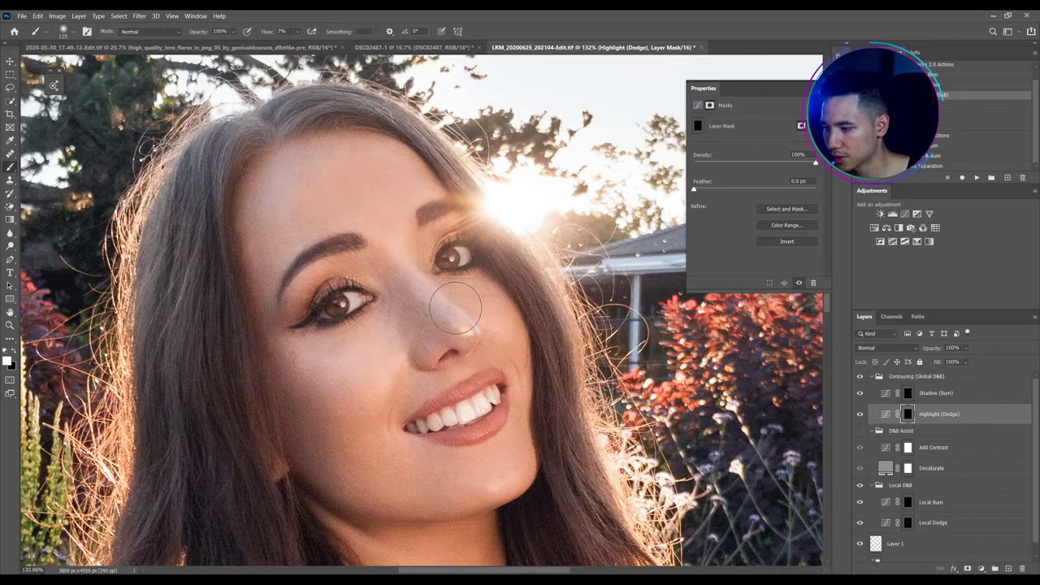
{"action": "key", "text": "bracketleft"}
{"action": "key", "text": "bracketleft"}
{"action": "key", "text": "bracketleft"}
{"action": "key", "text": "bracketleft"}
{"action": "key", "text": "bracketleft"}
{"action": "key", "text": "bracketleft"}
{"action": "key", "text": "bracketleft"}
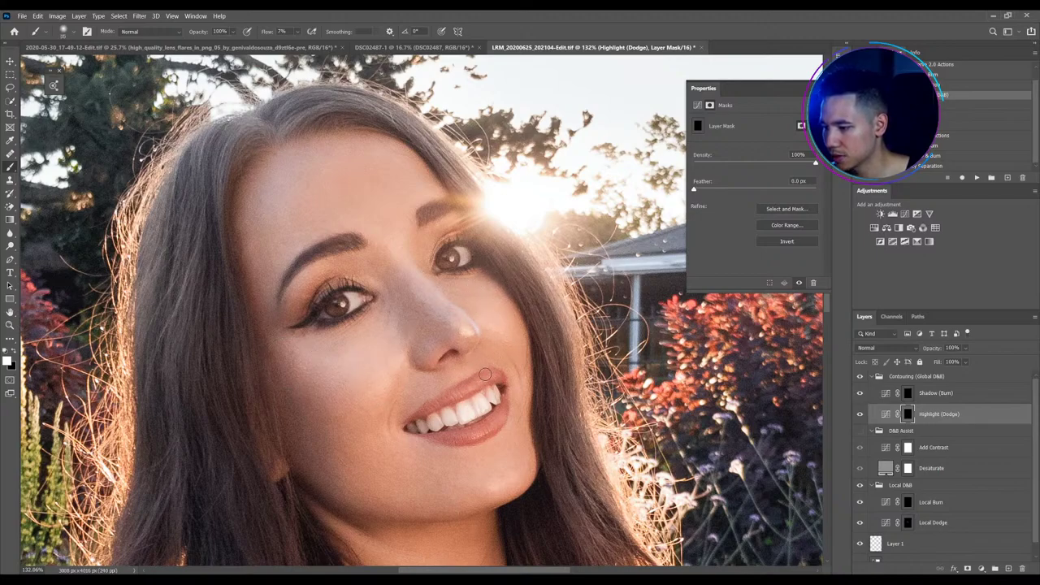
{"action": "key", "text": "bracketright"}
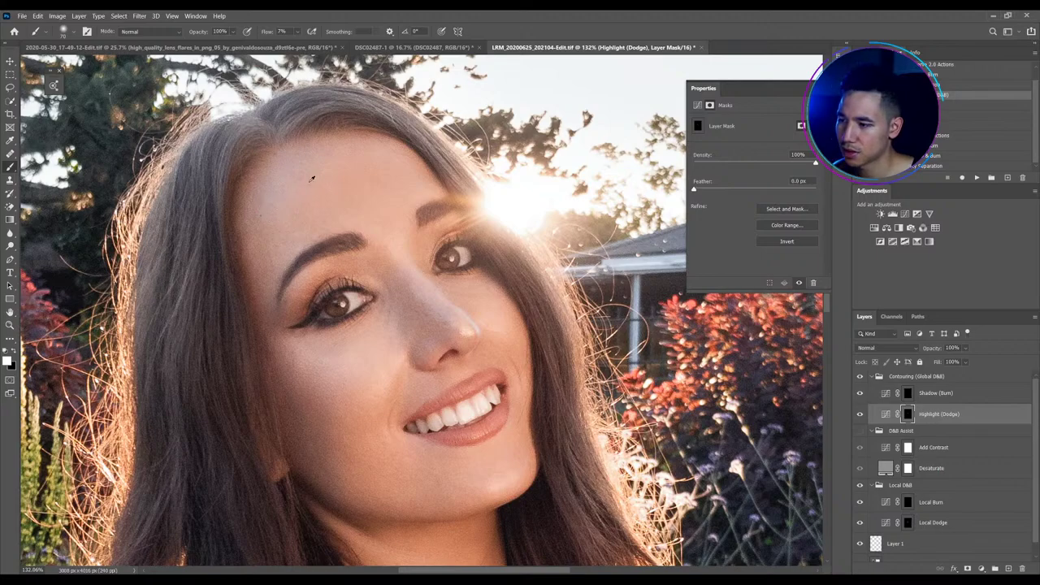
{"action": "scroll", "coordinate": [315, 174], "scroll_direction": "down", "scroll_amount": 3}
{"action": "scroll", "coordinate": [316, 150], "scroll_direction": "up", "scroll_amount": 2}
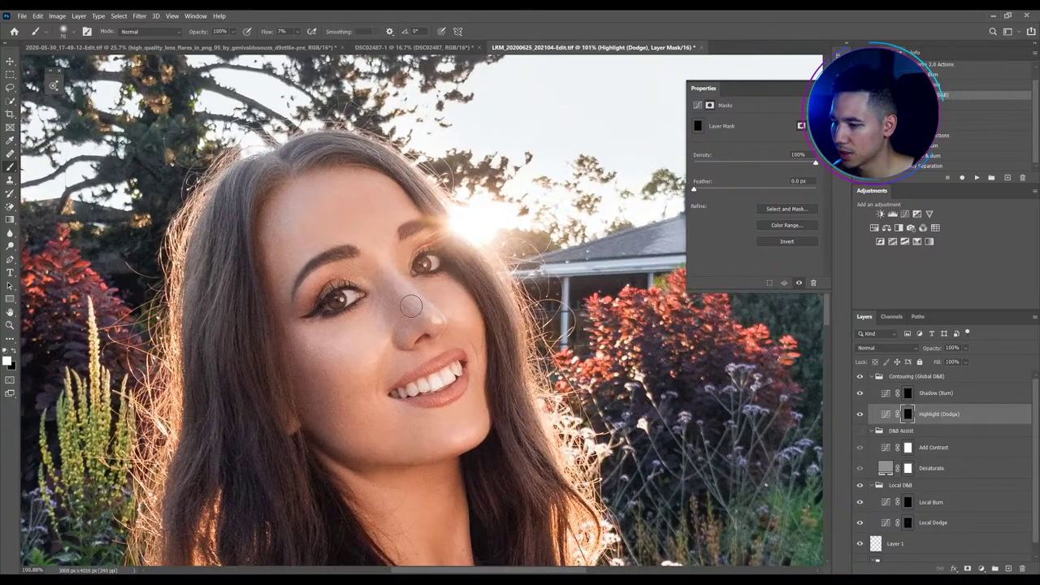
{"action": "key", "text": "bracketleft"}
{"action": "key", "text": "bracketleft"}
{"action": "key", "text": "bracketleft"}
{"action": "key", "text": "bracketleft"}
{"action": "key", "text": "bracketleft"}
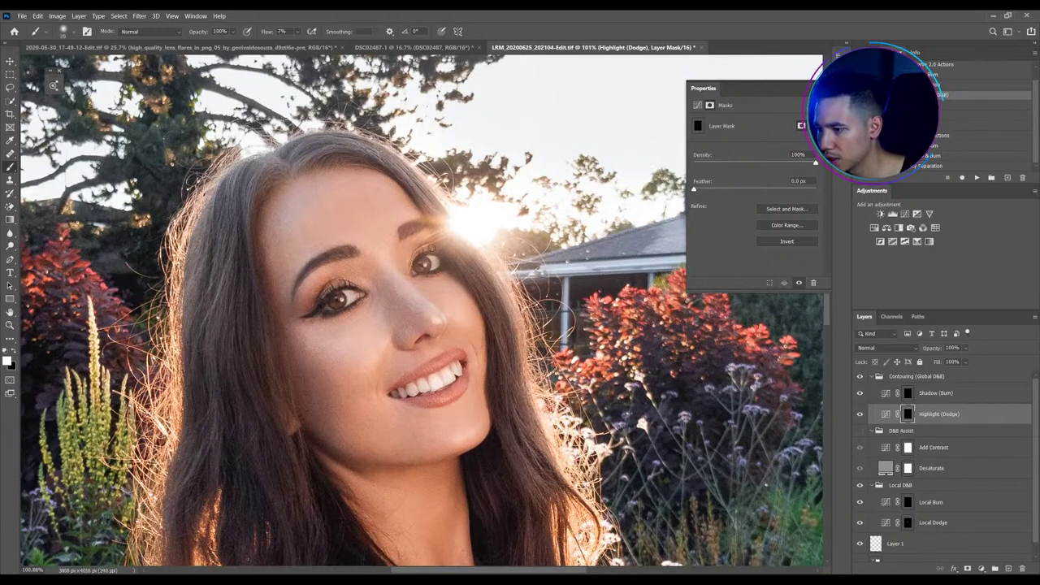
{"action": "key", "text": "bracketleft"}
{"action": "key", "text": "bracketleft"}
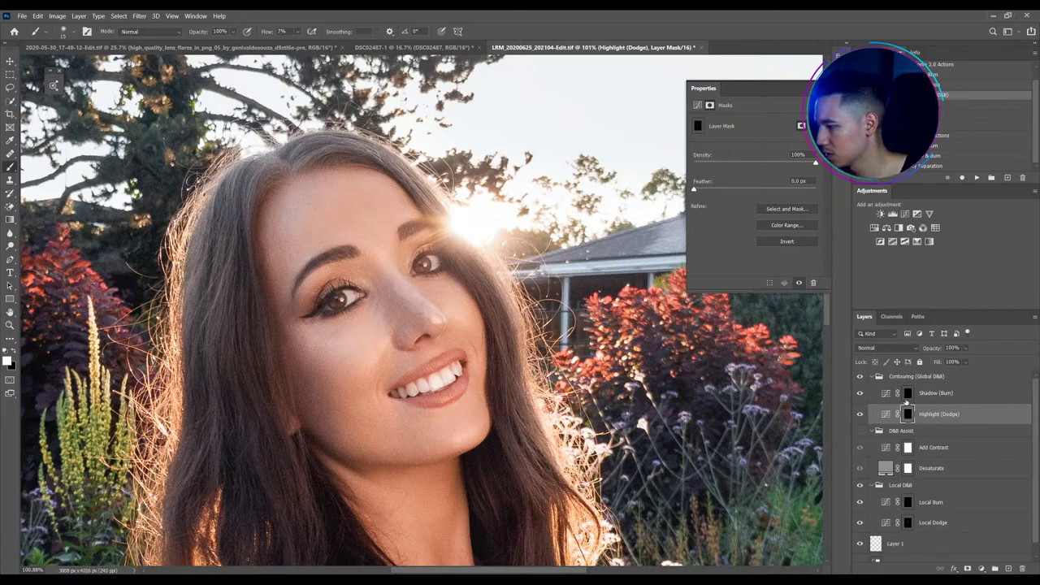
{"action": "key", "text": "alt+bracketright"}
{"action": "key", "text": "bracketright"}
{"action": "key", "text": "bracketright"}
{"action": "key", "text": "bracketright"}
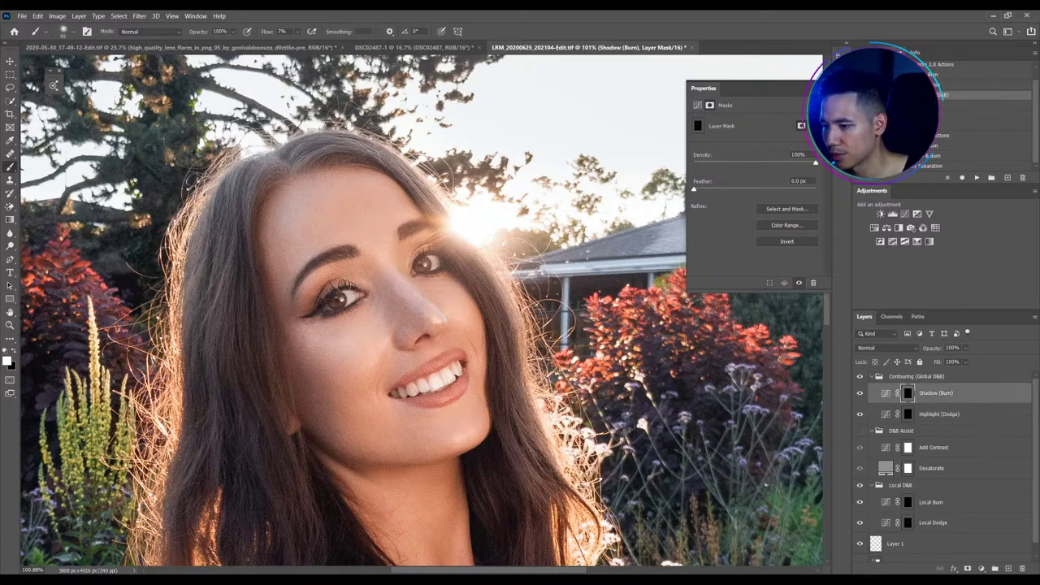
Burn shading under the lower lash line and broader contours, resizing the brush as needed
{"action": "key", "text": "bracketleft"}
{"action": "key", "text": "bracketleft"}
{"action": "key", "text": "bracketleft"}
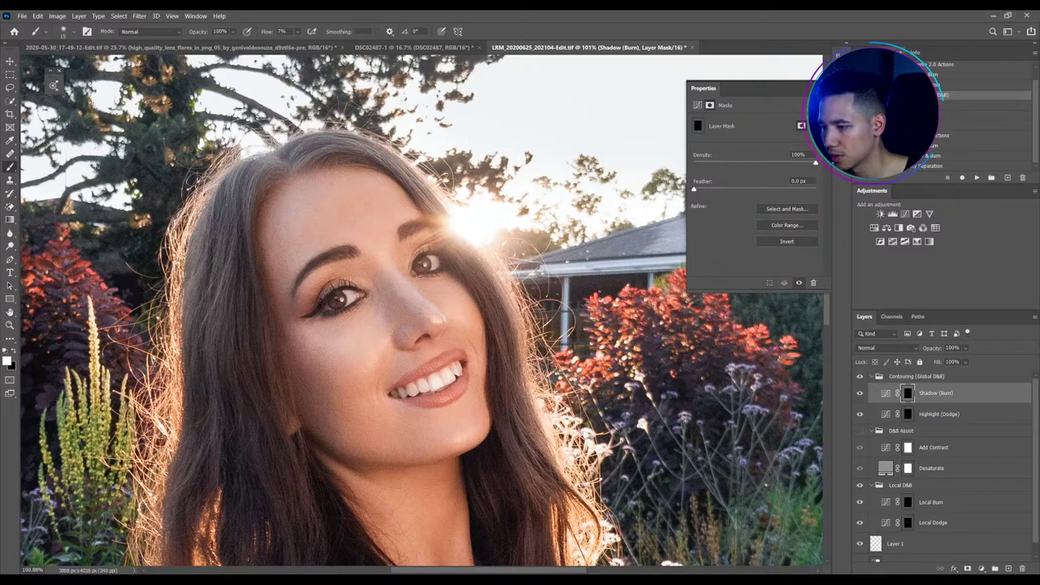
{"action": "key", "text": "bracketright"}
{"action": "key", "text": "bracketright"}
{"action": "key", "text": "bracketright"}
{"action": "key", "text": "bracketright"}
{"action": "key", "text": "bracketright"}
{"action": "key", "text": "bracketright"}
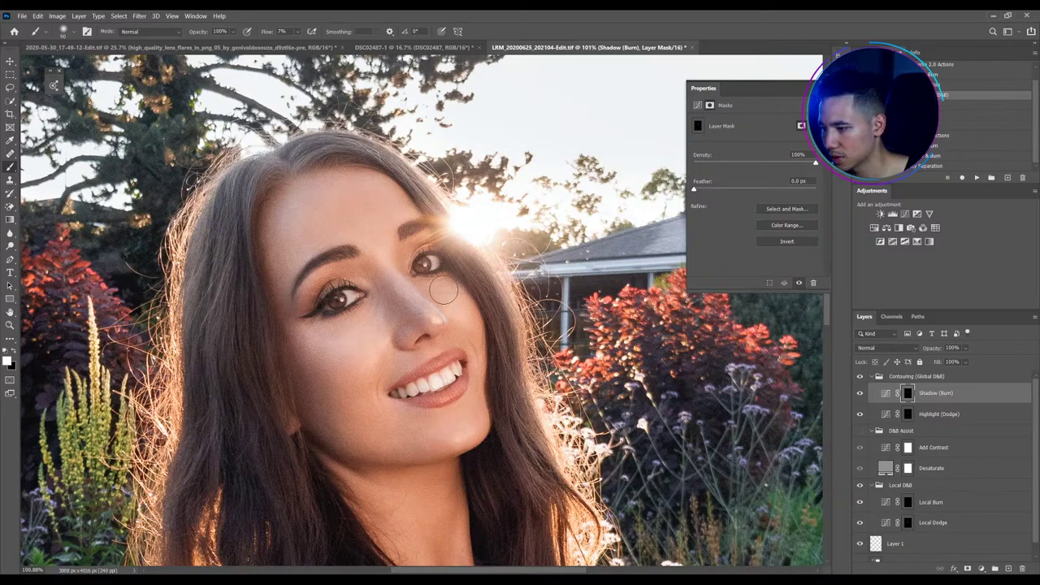
{"action": "key", "text": "bracketleft"}
{"action": "key", "text": "bracketleft"}
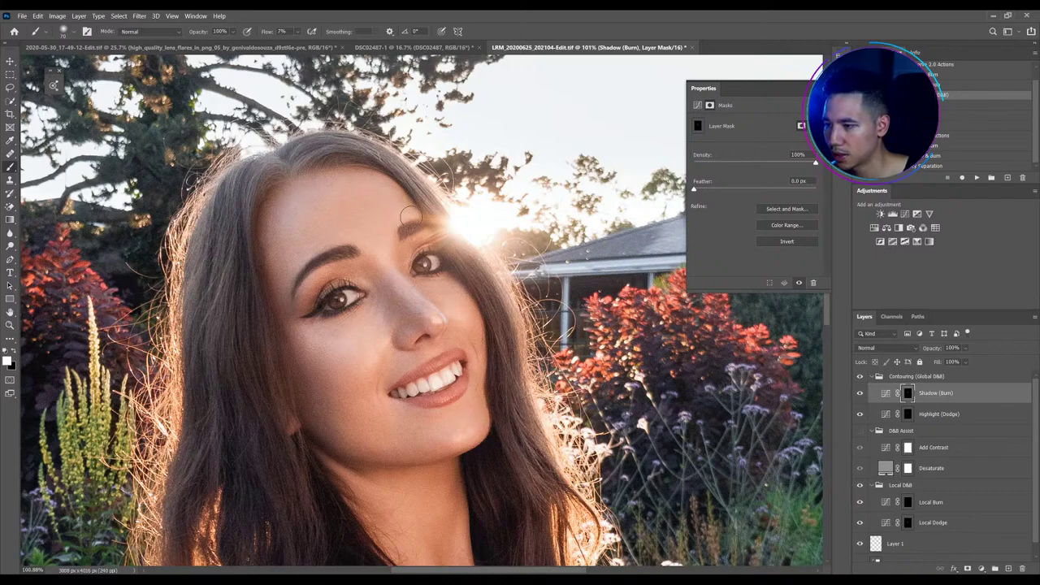
{"action": "scroll", "coordinate": [518, 155], "scroll_direction": "down", "scroll_amount": 1}
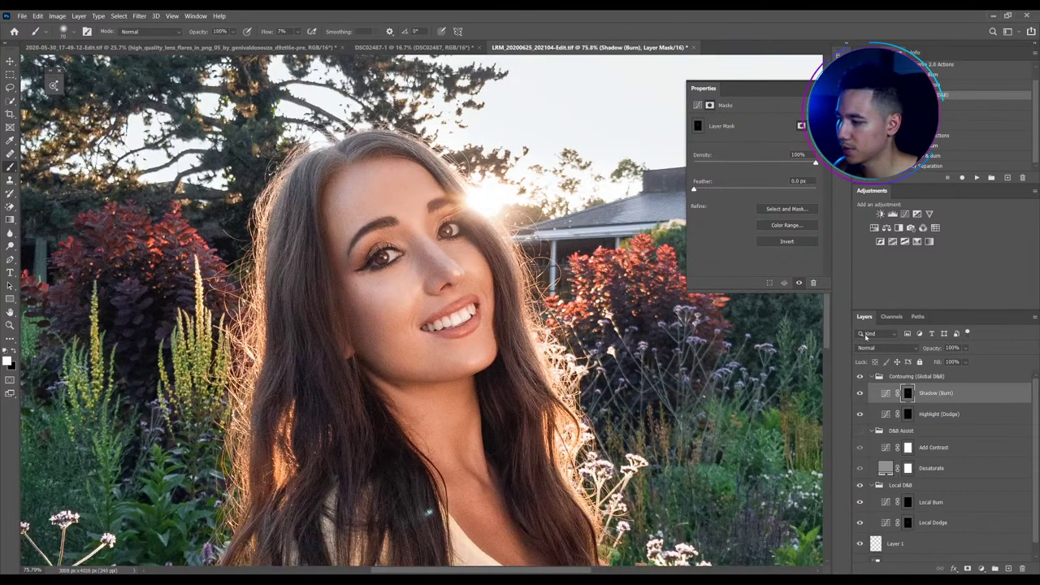
Toggle the Contouring group to compare against the unretouched face, then finish burning and take the Move tool
{"action": "left_click", "coordinate": [860, 376]}
{"action": "left_click", "coordinate": [860, 376]}
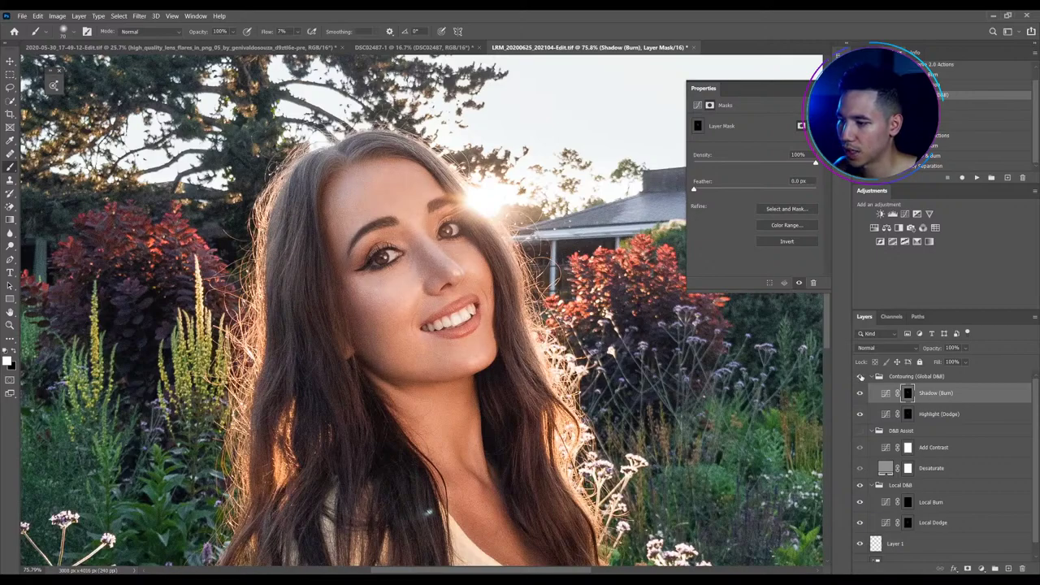
{"action": "left_click", "coordinate": [860, 376]}
{"action": "left_click", "coordinate": [860, 376]}
{"action": "scroll", "coordinate": [467, 303], "scroll_direction": "up", "scroll_amount": 2}
{"action": "scroll", "coordinate": [467, 303], "scroll_direction": "up", "scroll_amount": 2}
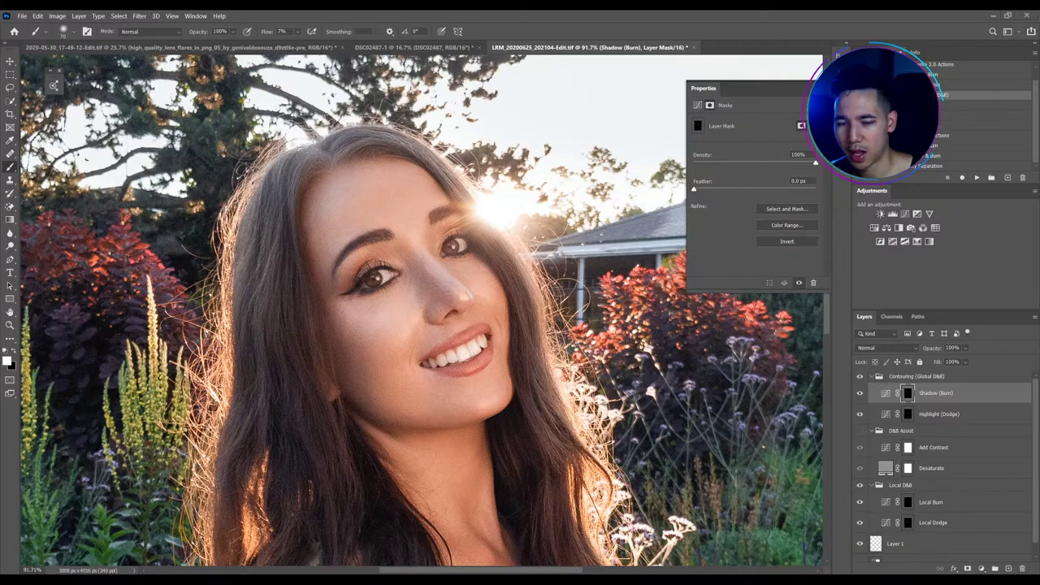
{"action": "scroll", "coordinate": [556, 268], "scroll_direction": "up", "scroll_amount": 2}
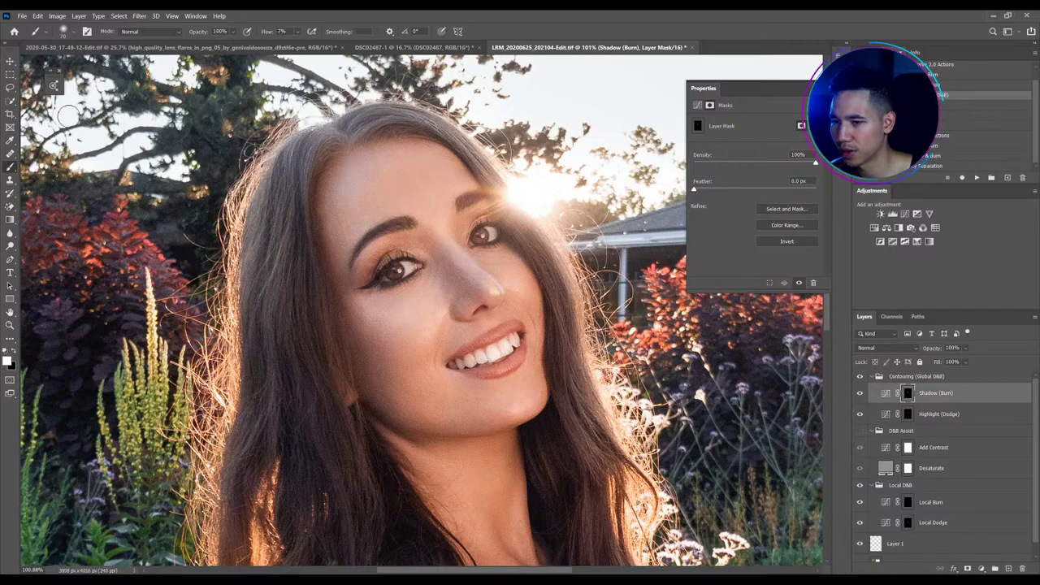
{"action": "left_click", "coordinate": [10, 62]}
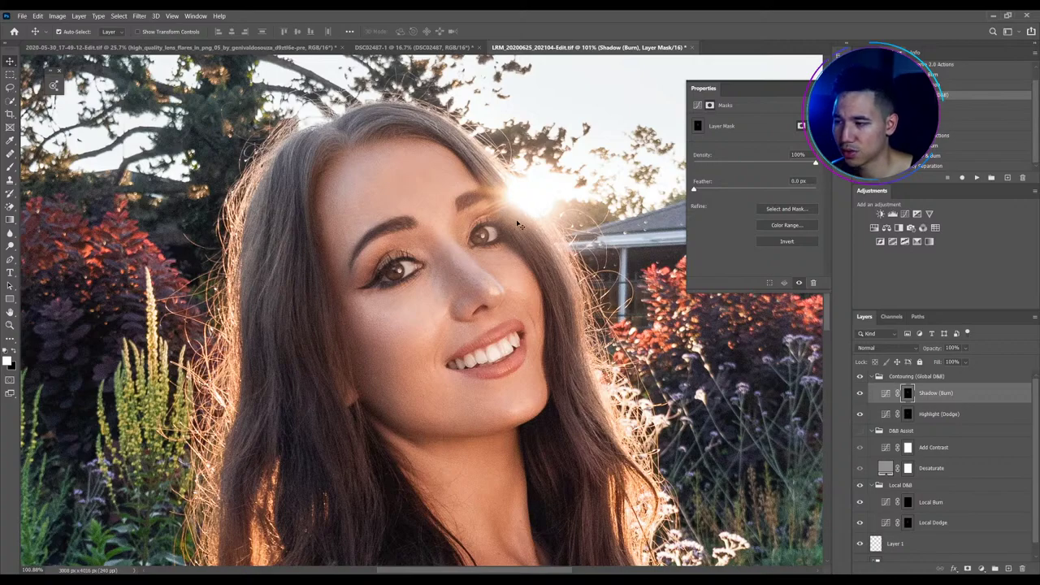
{"action": "scroll", "coordinate": [449, 224], "scroll_direction": "down", "scroll_amount": 2}
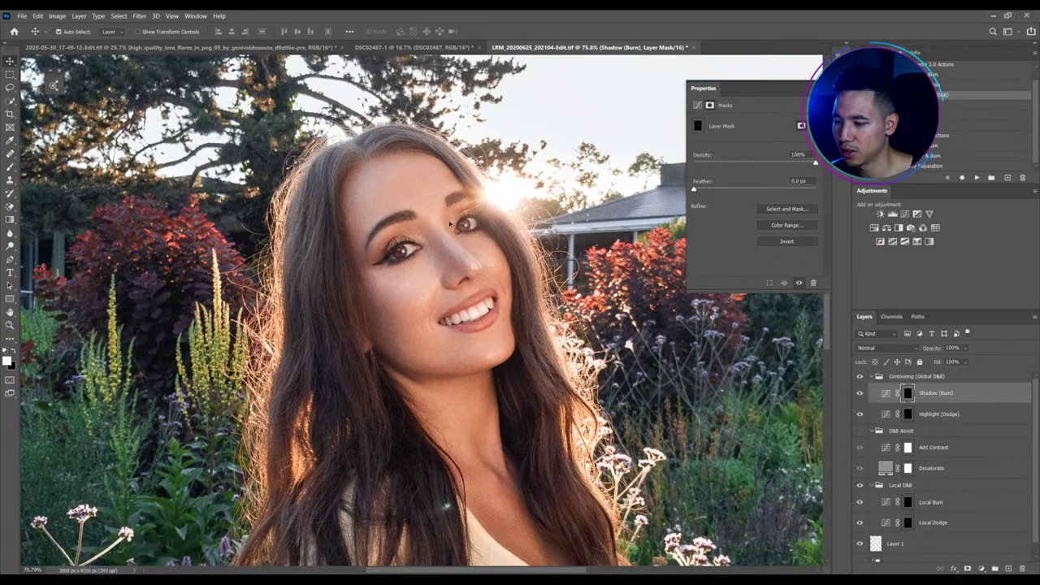
Brush white at 10% flow on the Highlight (Dodge) mask over the face highlights
{"action": "key", "text": "alt+bracketleft"}
{"action": "key", "text": "b"}
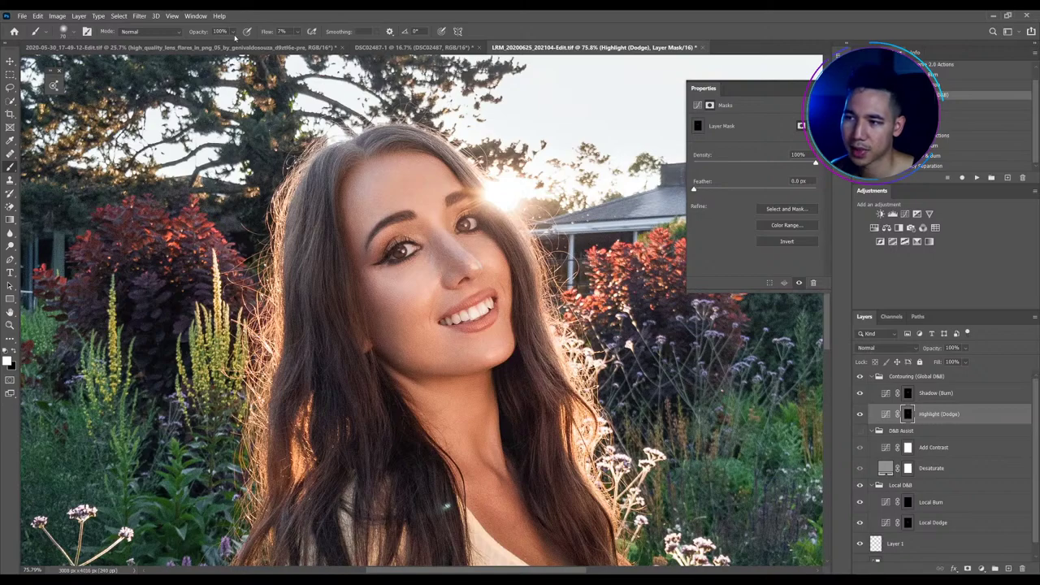
{"action": "left_click_drag", "start_coordinate": [266, 34], "coordinate": [275, 34]}
{"action": "scroll", "coordinate": [392, 219], "scroll_direction": "down", "scroll_amount": 1}
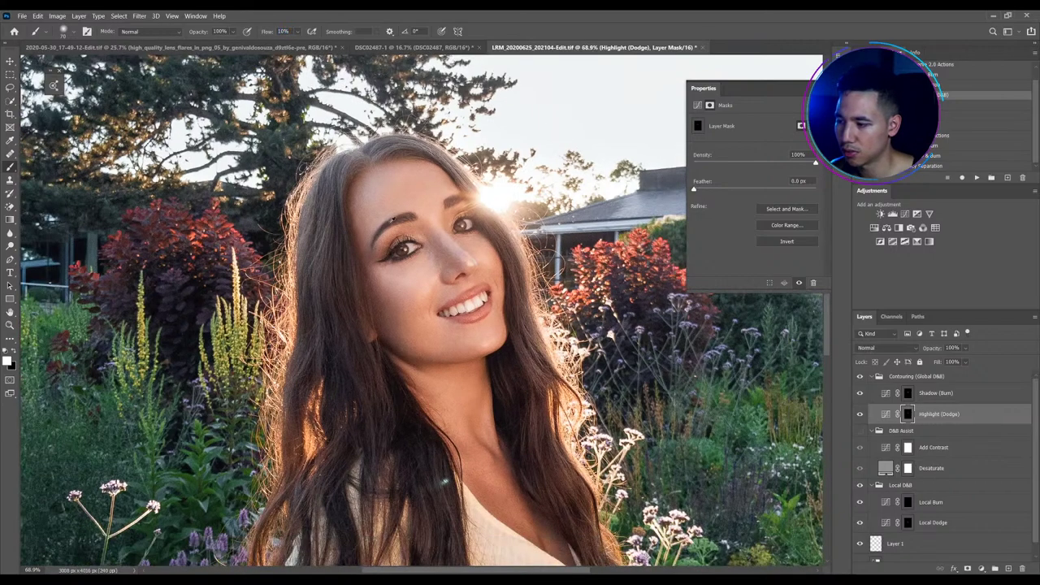
{"action": "scroll", "coordinate": [325, 236], "scroll_direction": "up", "scroll_amount": 1}
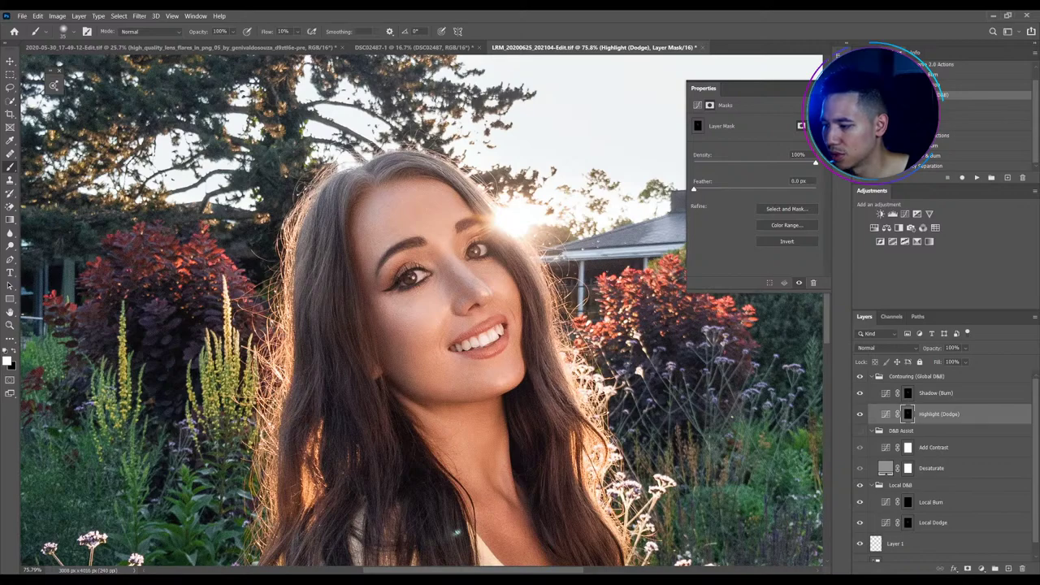
{"action": "scroll", "coordinate": [568, 472], "scroll_direction": "down", "scroll_amount": 3}
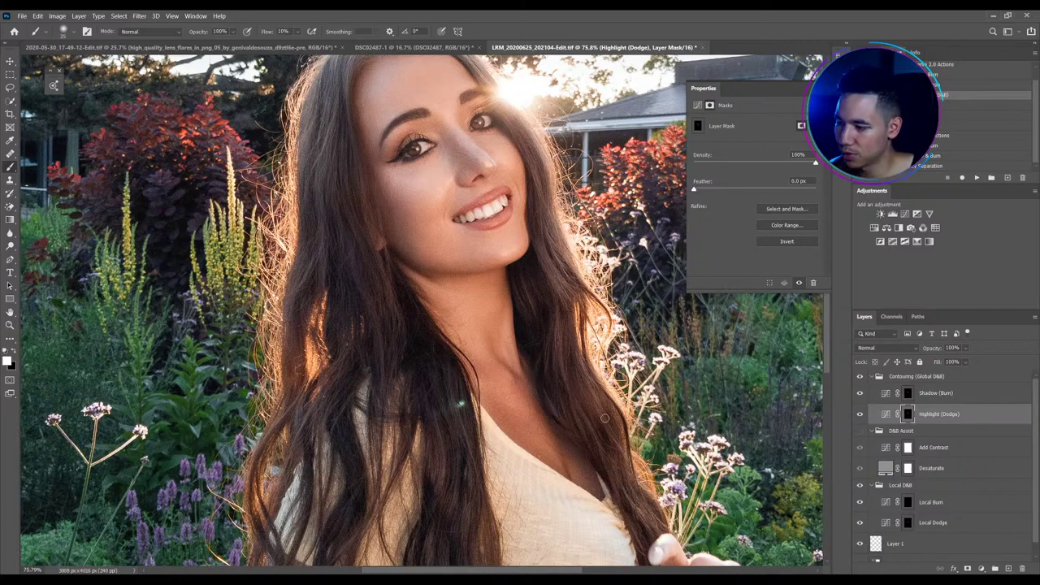
Pan down and dodge highlights onto the sweater and hand, then select the Shadow (Burn) layer
{"action": "left_click_drag", "start_coordinate": [638, 438], "coordinate": [529, 251]}
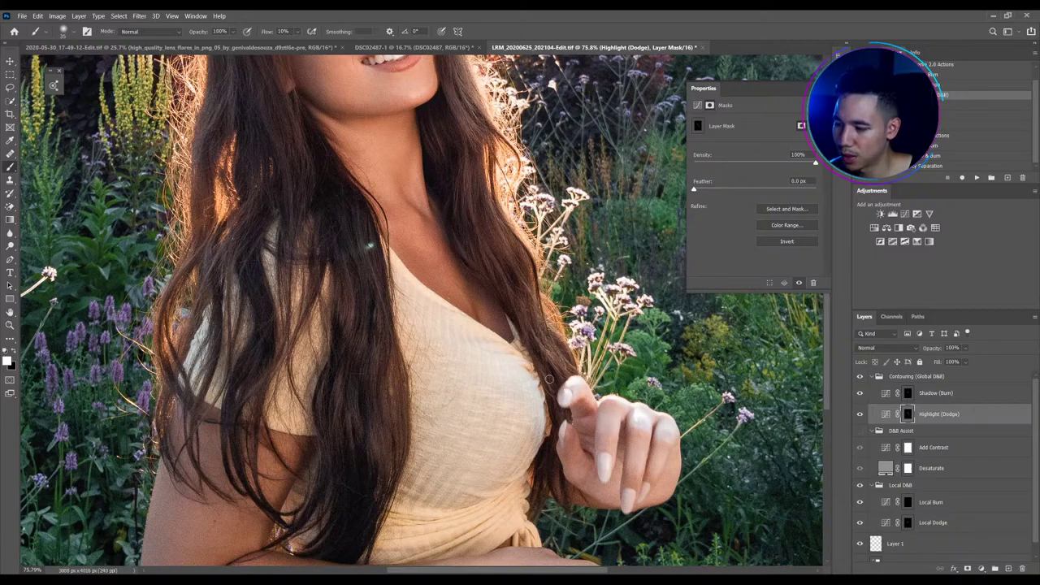
{"action": "scroll", "coordinate": [361, 351], "scroll_direction": "down", "scroll_amount": 5}
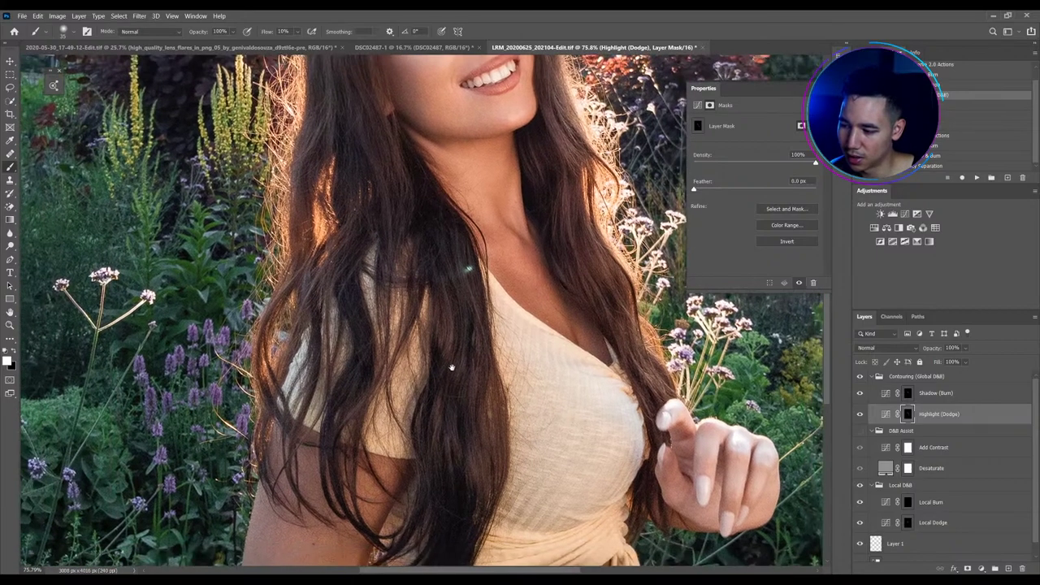
{"action": "scroll", "coordinate": [376, 291], "scroll_direction": "up", "scroll_amount": 2}
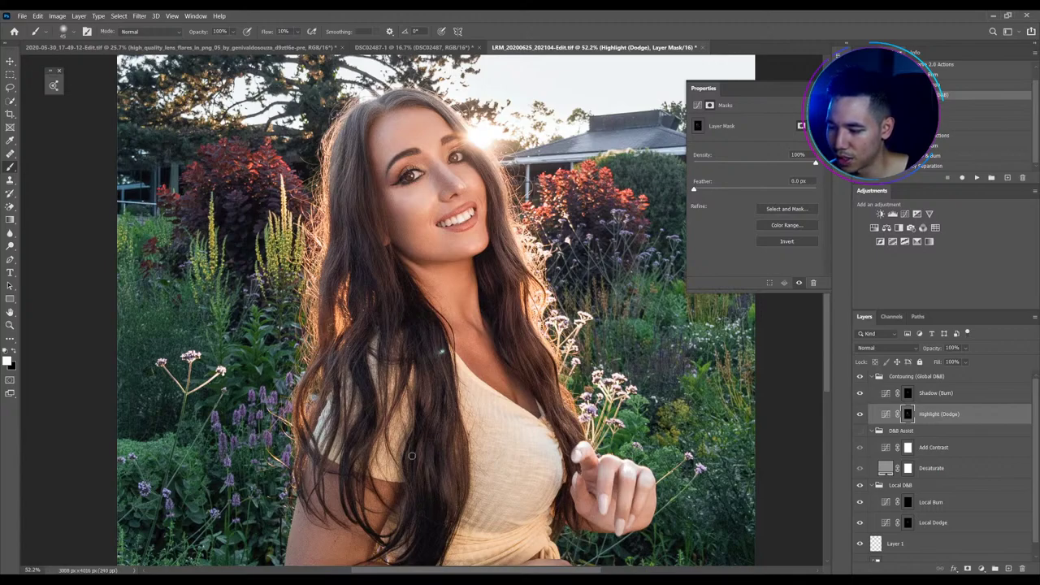
{"action": "left_click", "coordinate": [907, 397]}
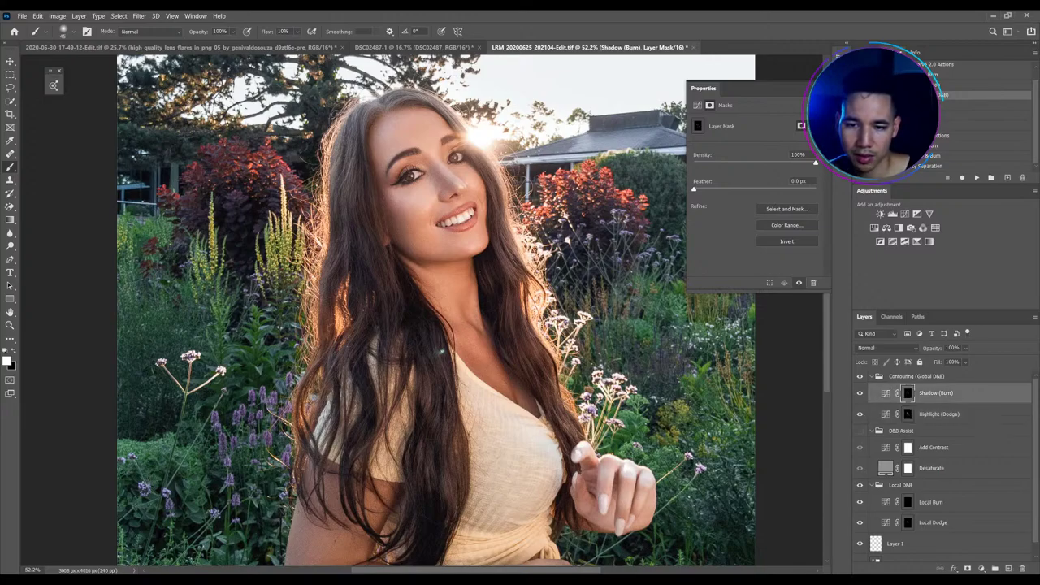
Enlarge the brush to about 80 and burn the hair on the left, then zoom out
{"action": "key", "text": "bracketright"}
{"action": "key", "text": "bracketright"}
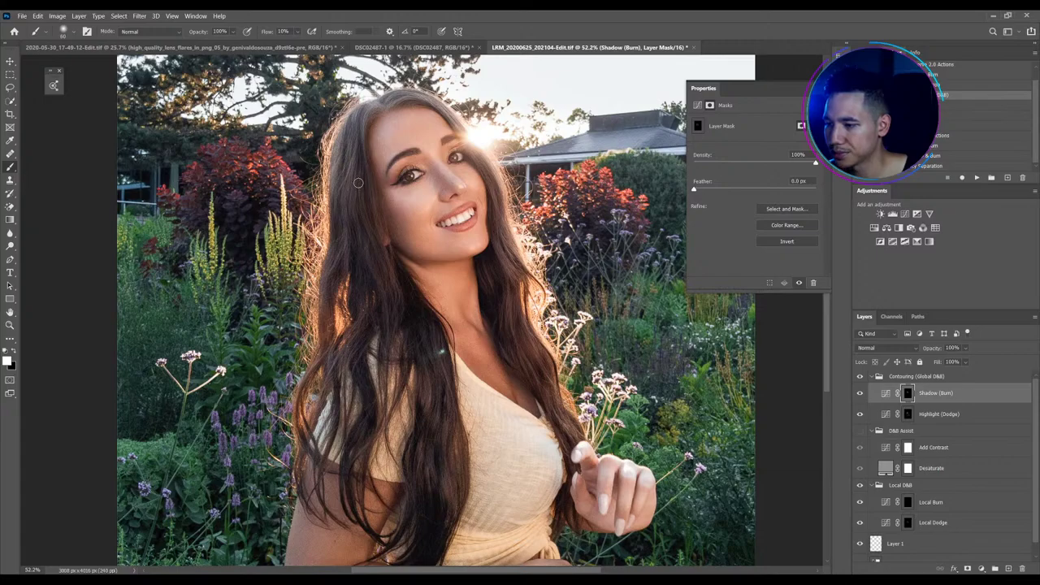
{"action": "key", "text": "bracketright"}
{"action": "key", "text": "bracketright"}
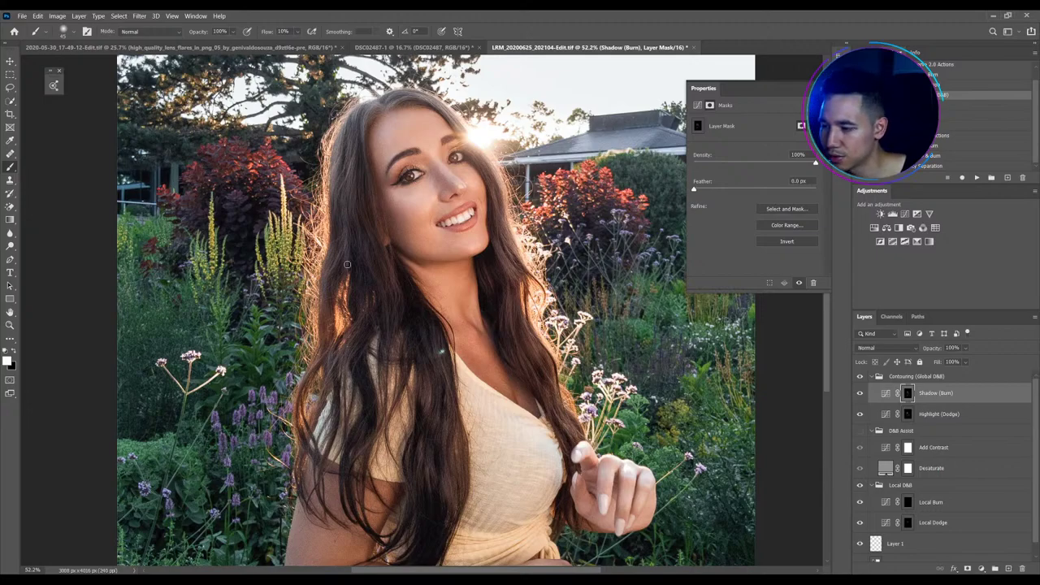
{"action": "scroll", "coordinate": [348, 268], "scroll_direction": "down", "scroll_amount": 2}
{"action": "scroll", "coordinate": [359, 265], "scroll_direction": "up", "scroll_amount": 2}
{"action": "scroll", "coordinate": [366, 235], "scroll_direction": "down", "scroll_amount": 3}
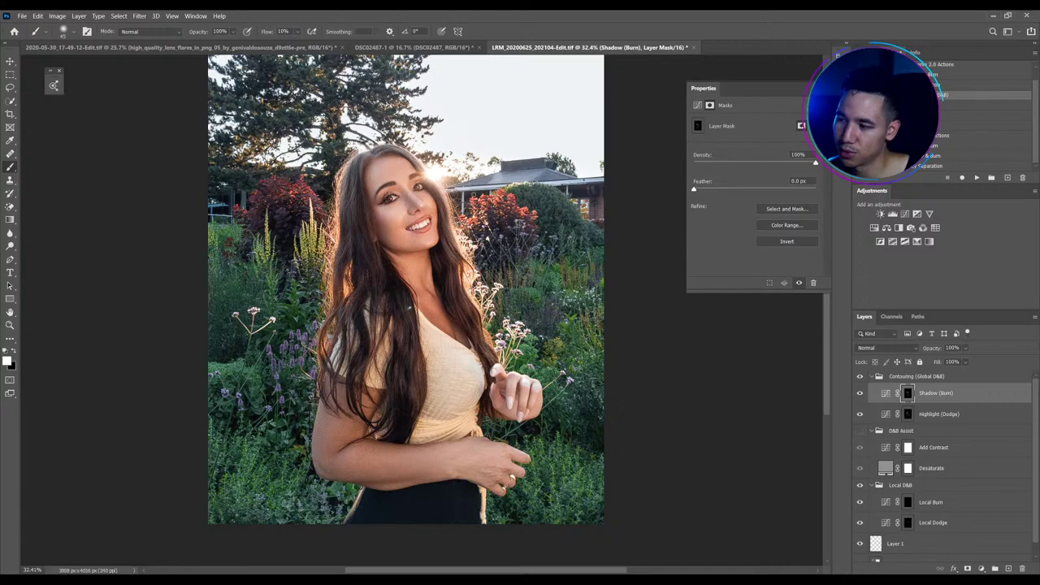
Collapse the Contouring group and toggle its visibility to compare before and after
{"action": "key", "text": "v"}
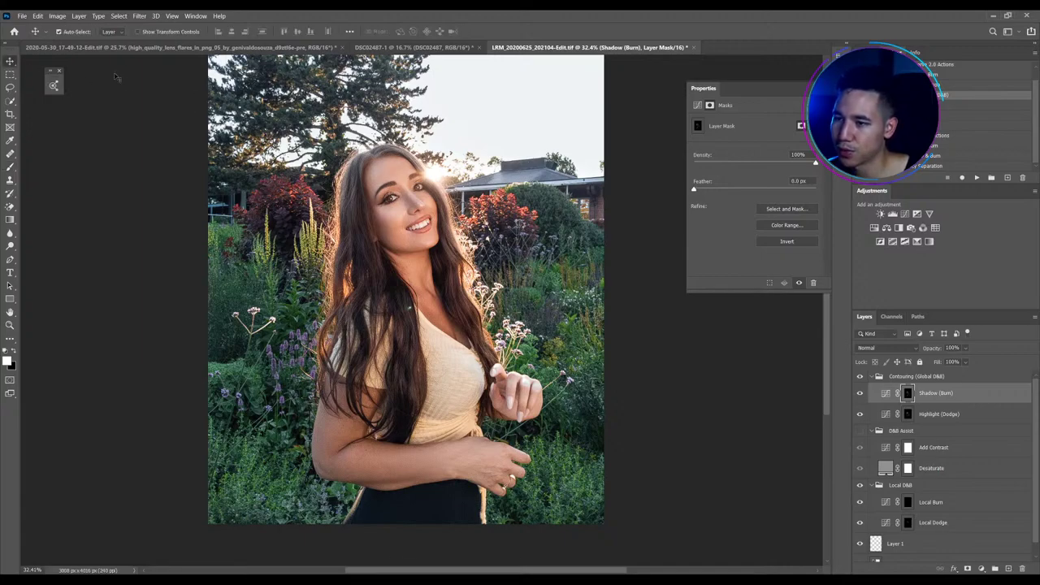
{"action": "left_click", "coordinate": [873, 376]}
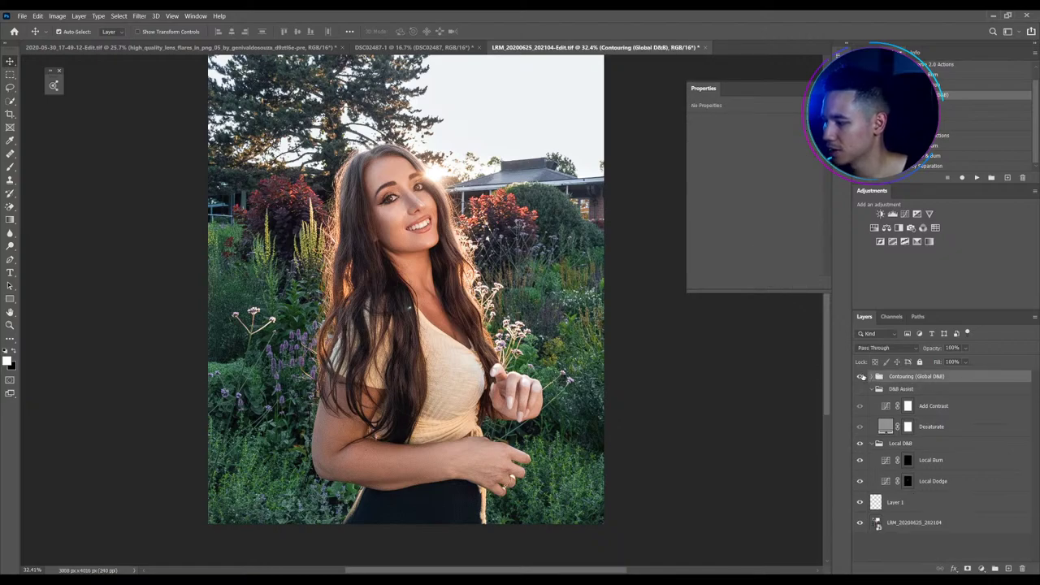
{"action": "left_click", "coordinate": [862, 376]}
{"action": "left_click", "coordinate": [861, 377]}
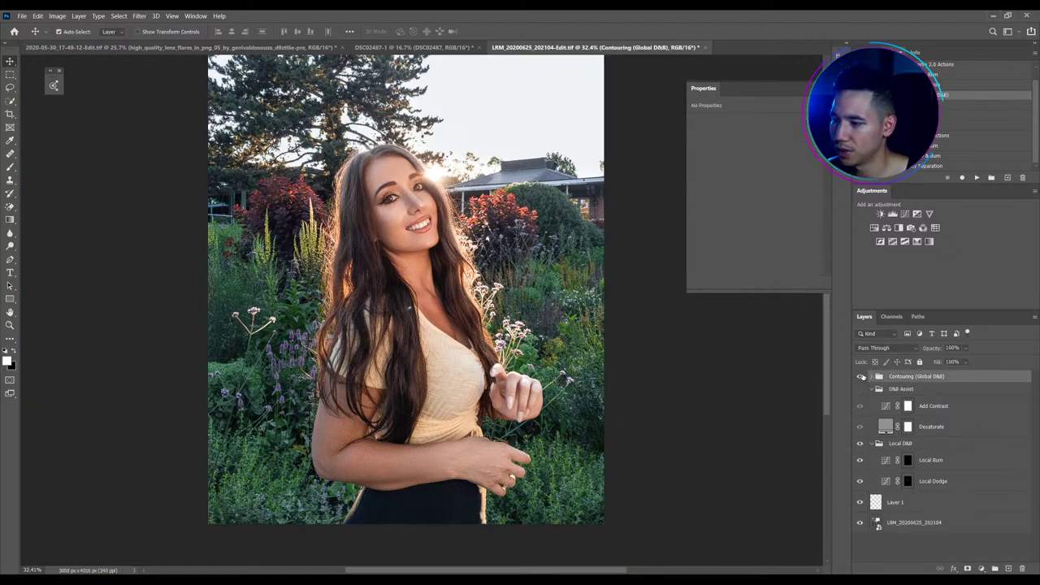
{"action": "left_click", "coordinate": [861, 377]}
{"action": "left_click", "coordinate": [861, 377]}
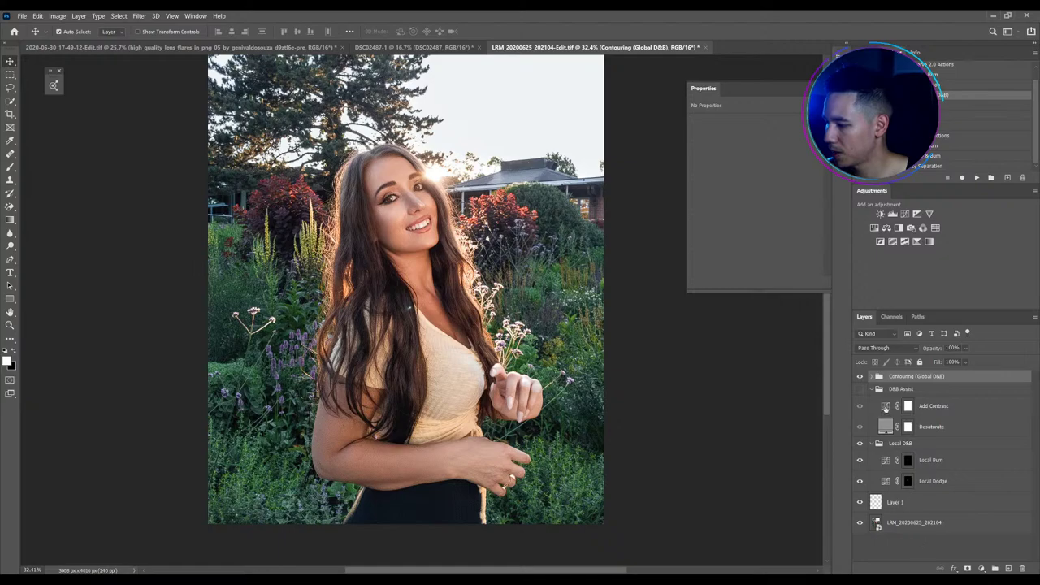
Group Layer 1 through the Contouring group into a new group named 'skin'
{"action": "left_click", "coordinate": [874, 390], "text": "alt"}
{"action": "left_click", "coordinate": [893, 419]}
{"action": "left_click", "coordinate": [899, 382], "text": "shift"}
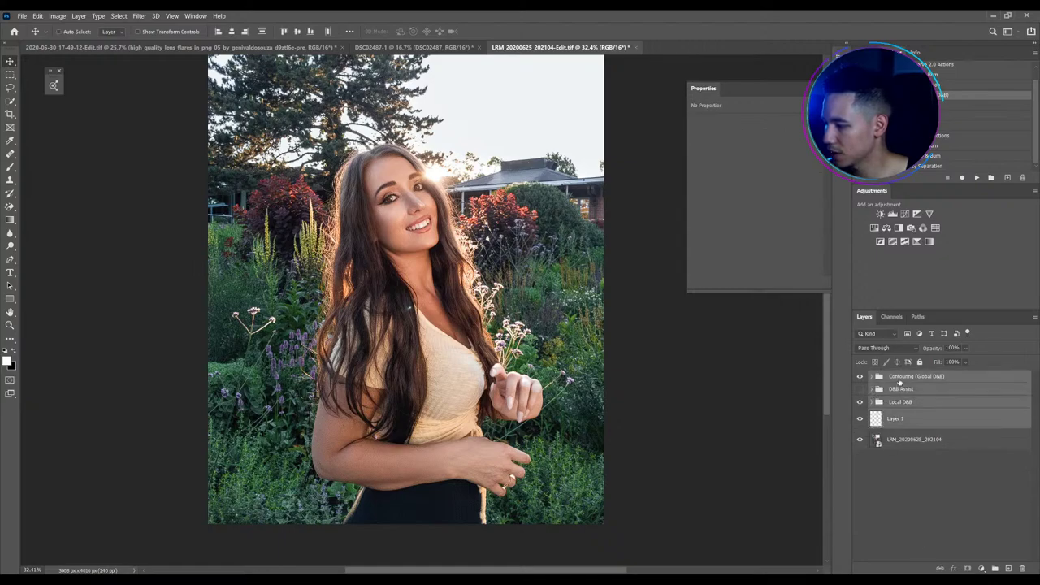
{"action": "key", "text": "ctrl+g"}
{"action": "double_click", "coordinate": [897, 376]}
{"action": "type", "text": "skin"}
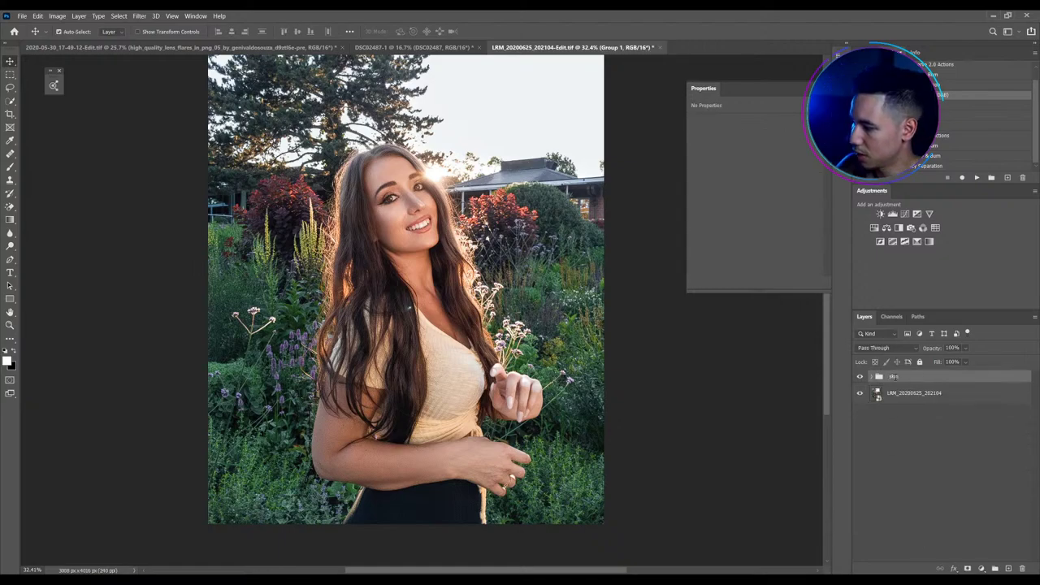
{"action": "key", "text": "Return"}
Compare the skin group on and off zoomed in, then deselect and fit the whole photo on screen
{"action": "left_click", "coordinate": [859, 377]}
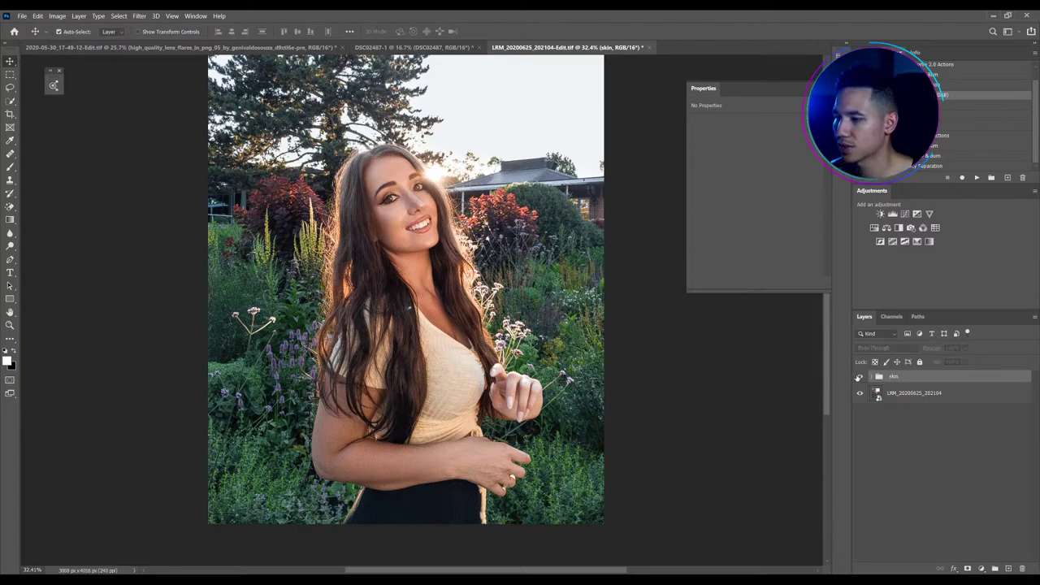
{"action": "key", "text": "ctrl+plus"}
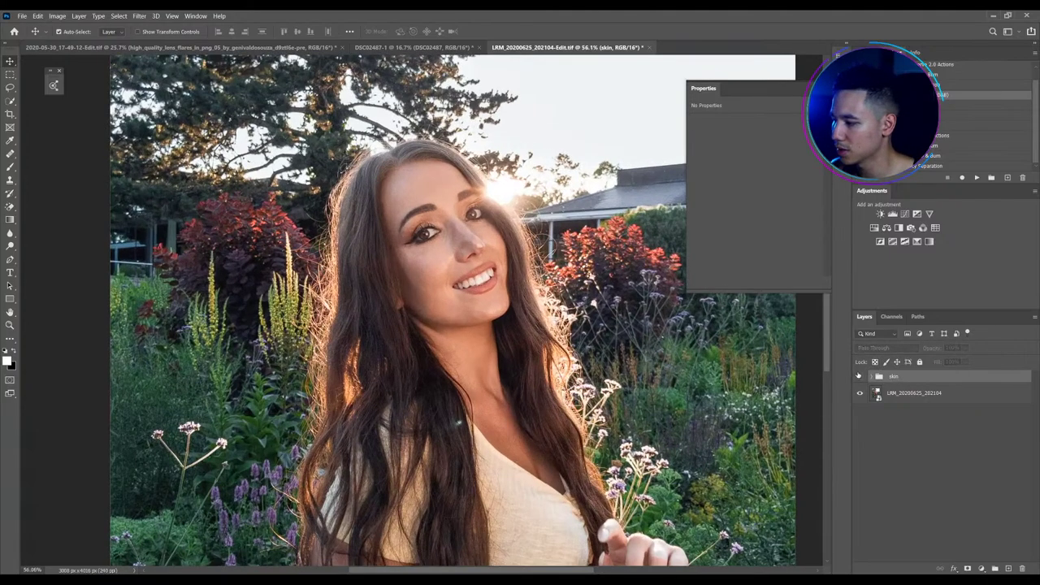
{"action": "key", "text": "ctrl+plus"}
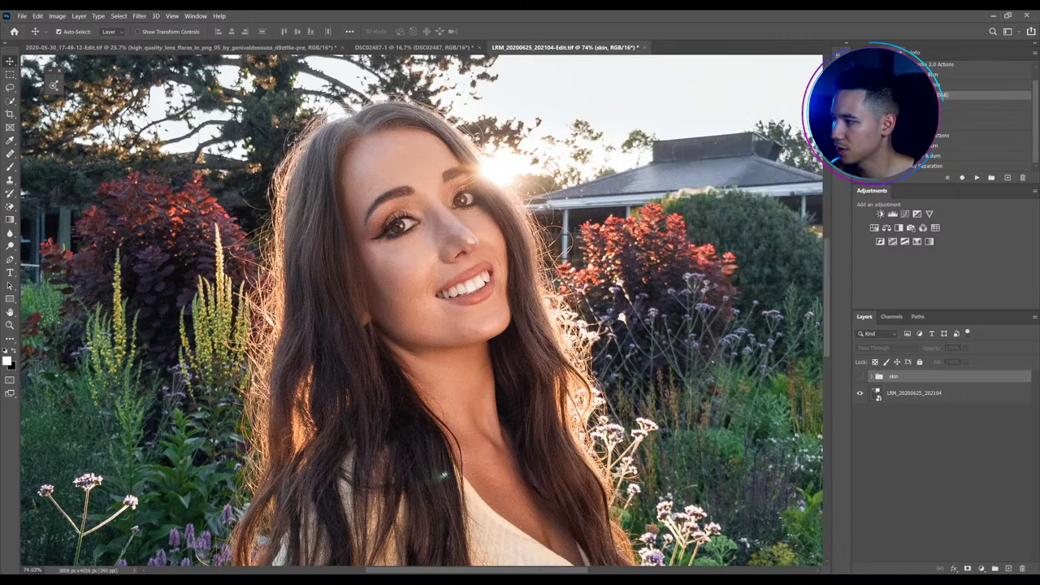
{"action": "left_click", "coordinate": [860, 377]}
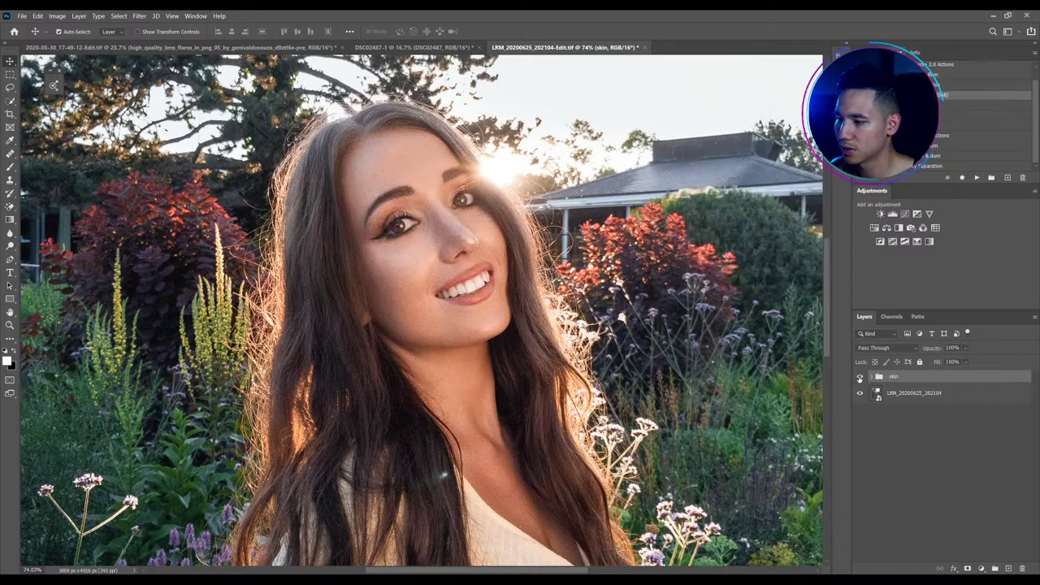
{"action": "left_click", "coordinate": [860, 378]}
{"action": "left_click", "coordinate": [860, 377]}
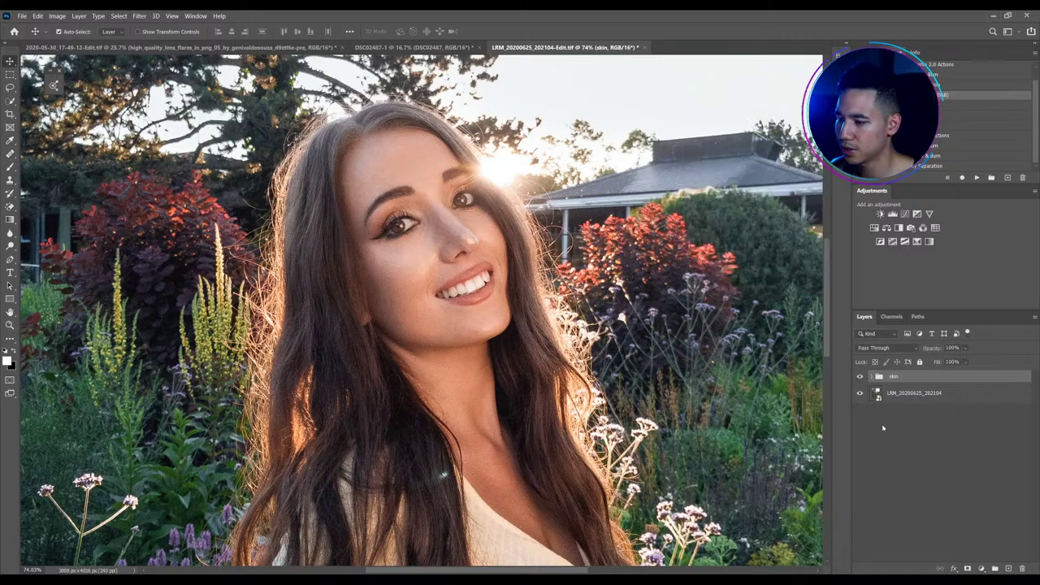
{"action": "left_click", "coordinate": [934, 455]}
{"action": "key", "text": "ctrl+0"}
{"action": "scroll", "coordinate": [475, 305], "scroll_direction": "down", "scroll_amount": 1}
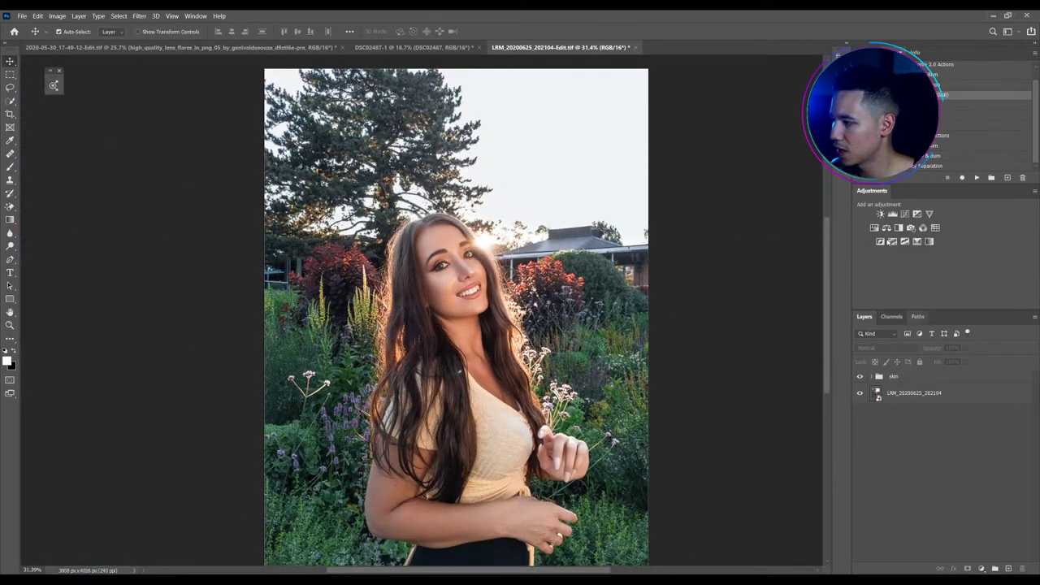
Play the saved tone-and-color action to build the group, then hide the Hue/Saturation 1 layer
{"action": "left_click", "coordinate": [957, 108]}
{"action": "left_click", "coordinate": [976, 177]}
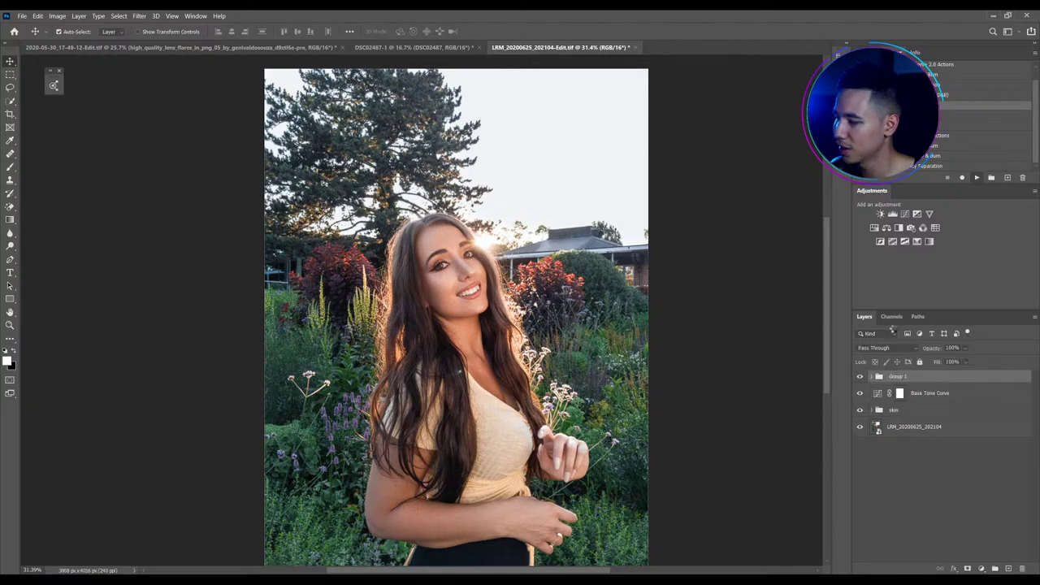
{"action": "left_click", "coordinate": [859, 379]}
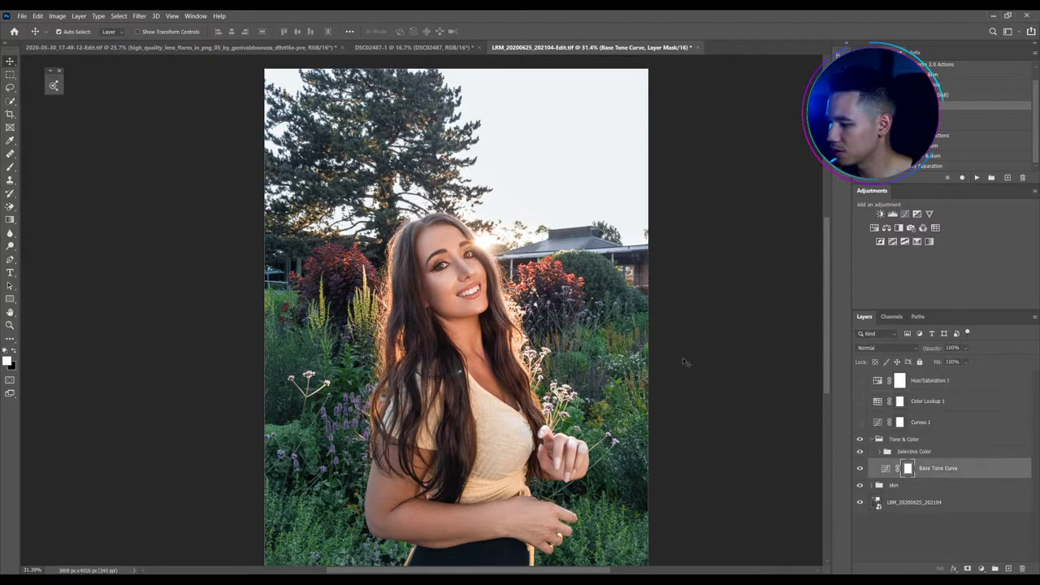
Select the Base Tone Curve adjustment, not its mask, in the Layers panel
{"action": "scroll", "coordinate": [456, 252], "scroll_direction": "up", "scroll_amount": 3}
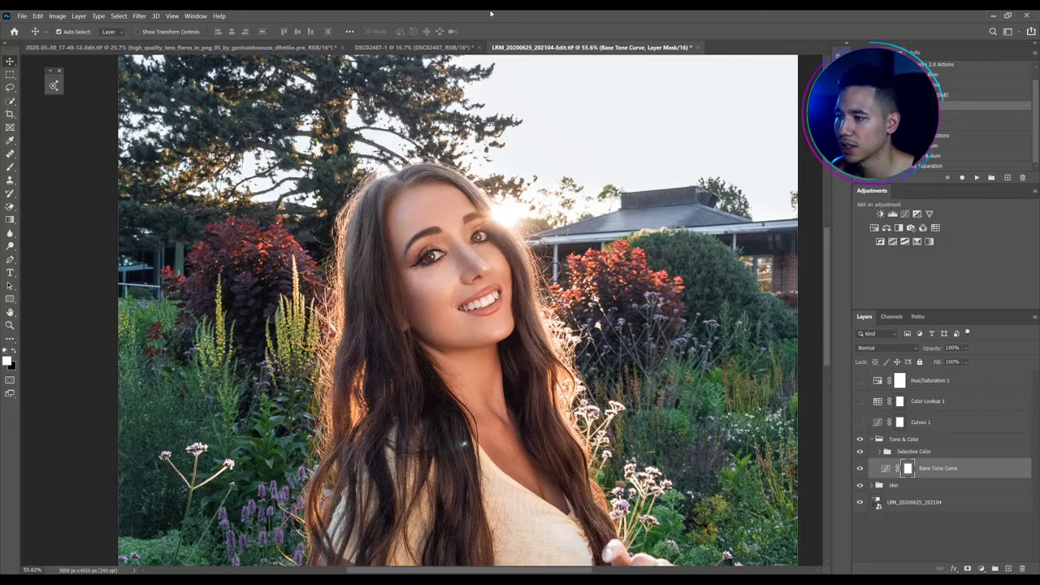
{"action": "scroll", "coordinate": [481, 270], "scroll_direction": "up", "scroll_amount": 2}
{"action": "scroll", "coordinate": [481, 270], "scroll_direction": "up", "scroll_amount": 1}
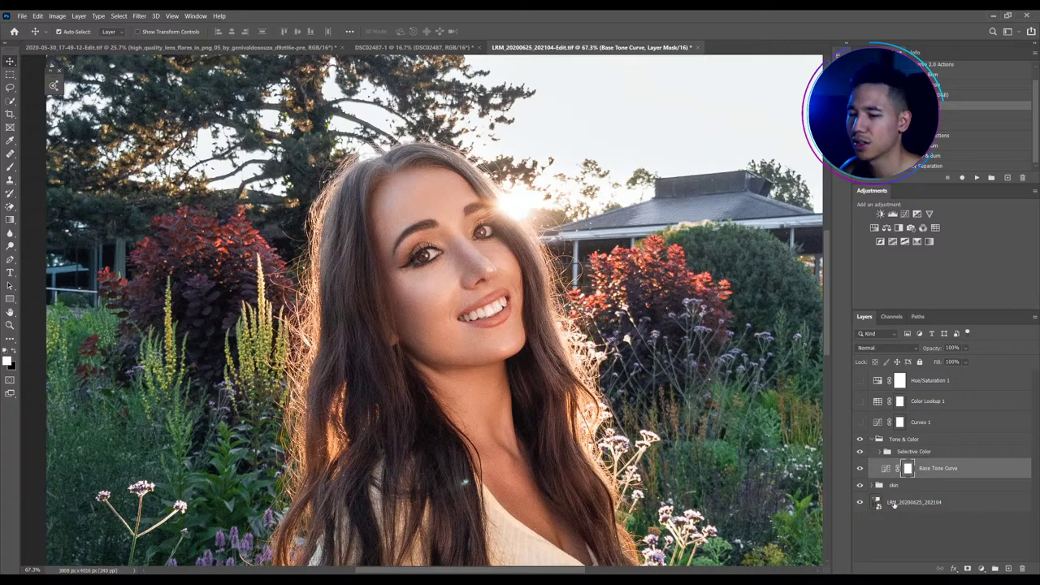
{"action": "left_click", "coordinate": [886, 469]}
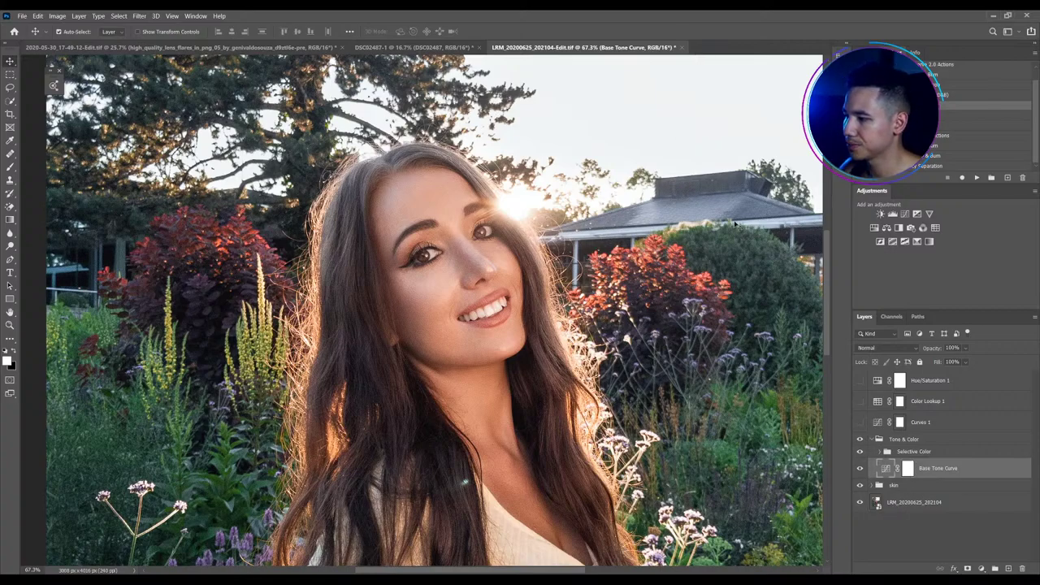
Sample chin and nose tones onto the Base Tone Curve, darkening the chin slightly and brightening the face
{"action": "double_click", "coordinate": [885, 469]}
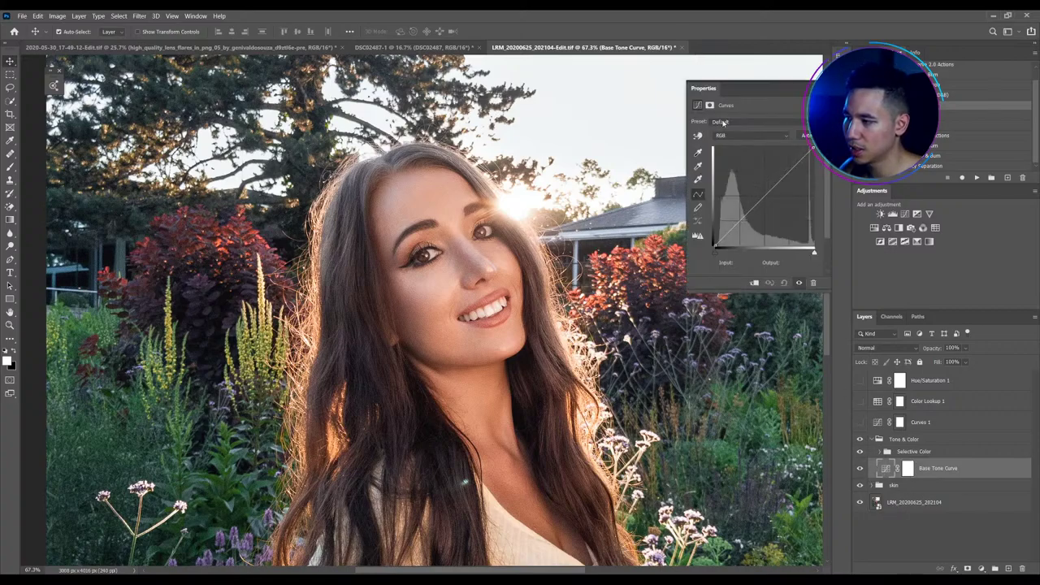
{"action": "key", "text": "i"}
{"action": "scroll", "coordinate": [474, 372], "scroll_direction": "up", "scroll_amount": 5}
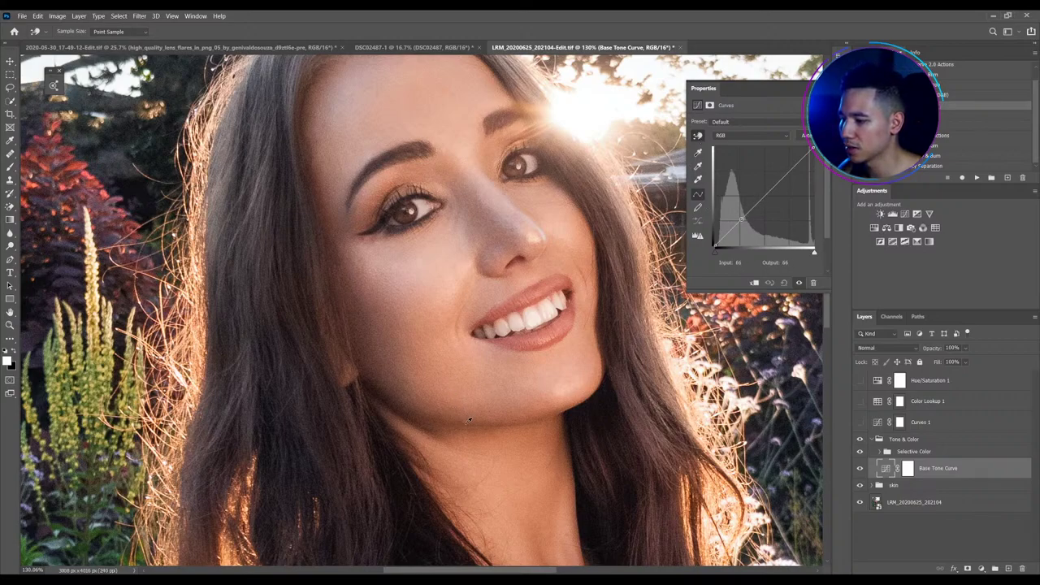
{"action": "left_click", "coordinate": [409, 413]}
{"action": "left_click_drag", "start_coordinate": [409, 412], "coordinate": [409, 416]}
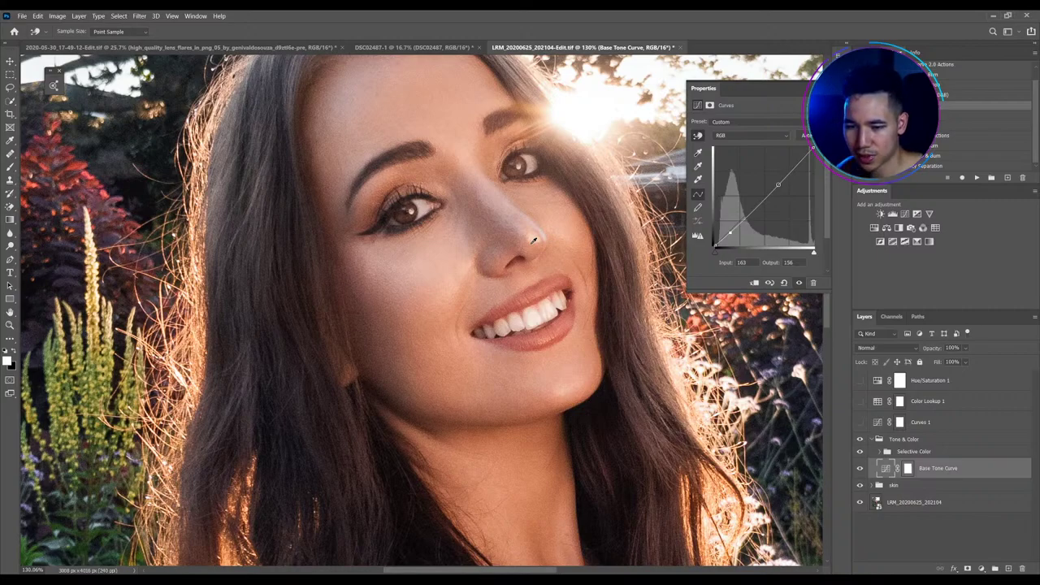
{"action": "left_click_drag", "start_coordinate": [534, 239], "coordinate": [599, 180]}
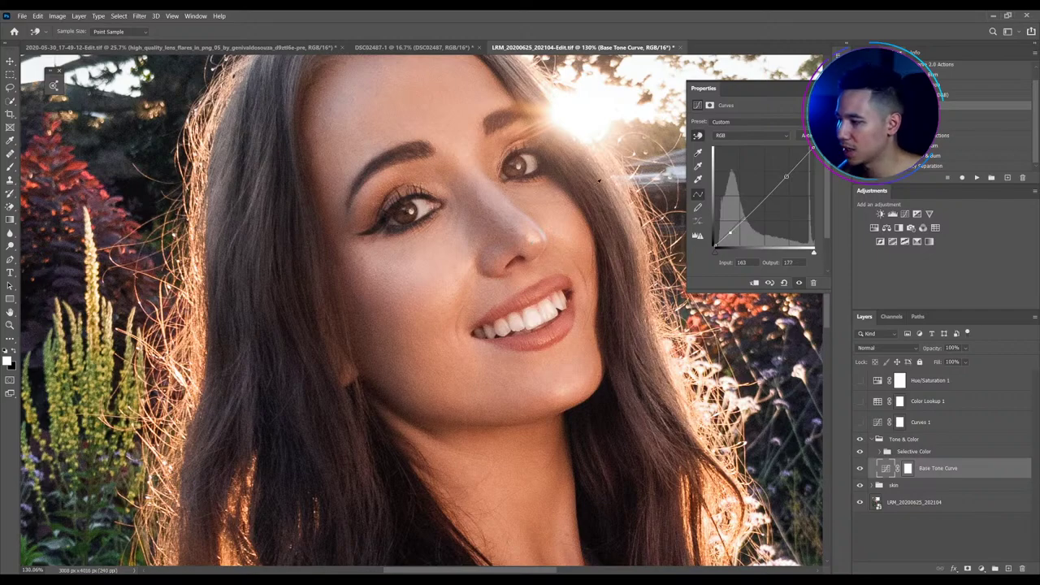
{"action": "left_click", "coordinate": [534, 235]}
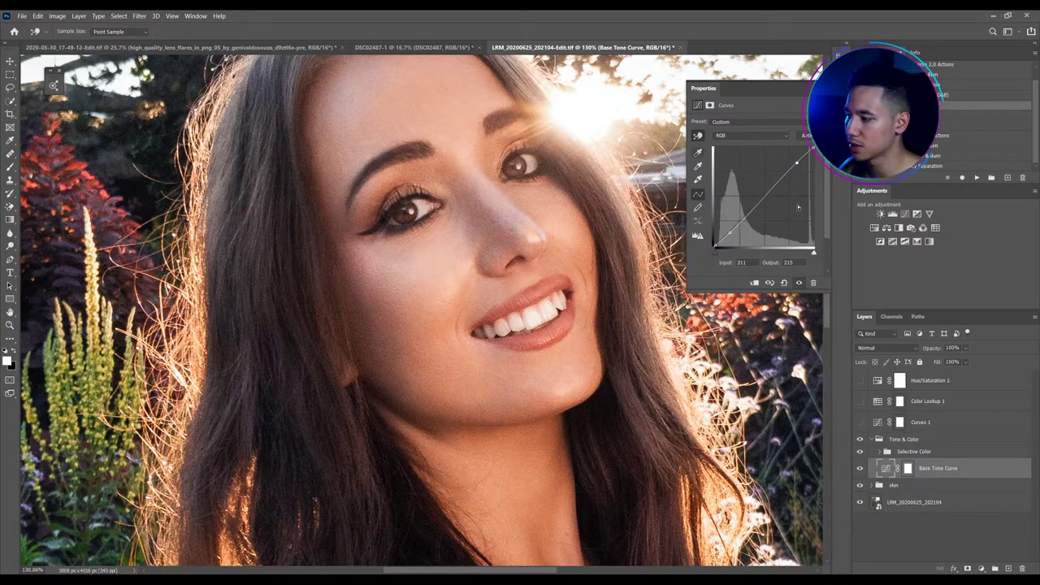
Add midtone and highlight points on the curve, keep Normal blend mode, and return to the Move tool
{"action": "left_click", "coordinate": [765, 196]}
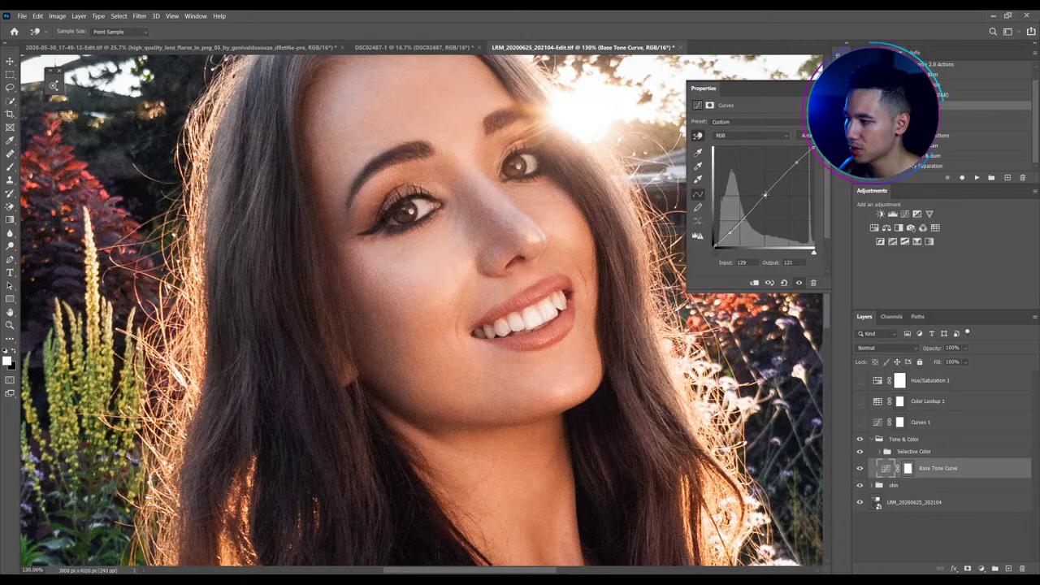
{"action": "key", "text": "ctrl+0"}
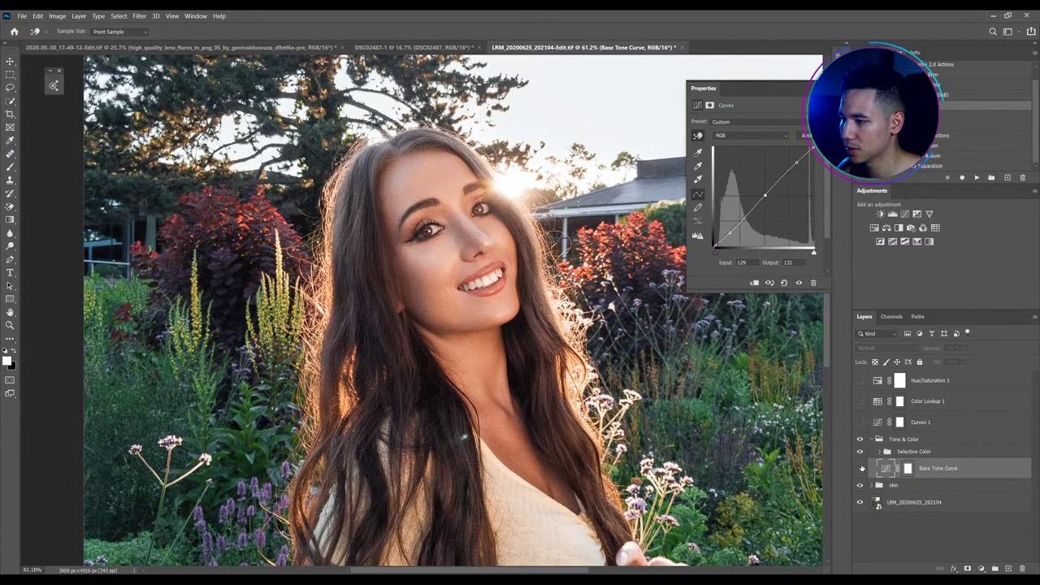
{"action": "key", "text": "ctrl+0"}
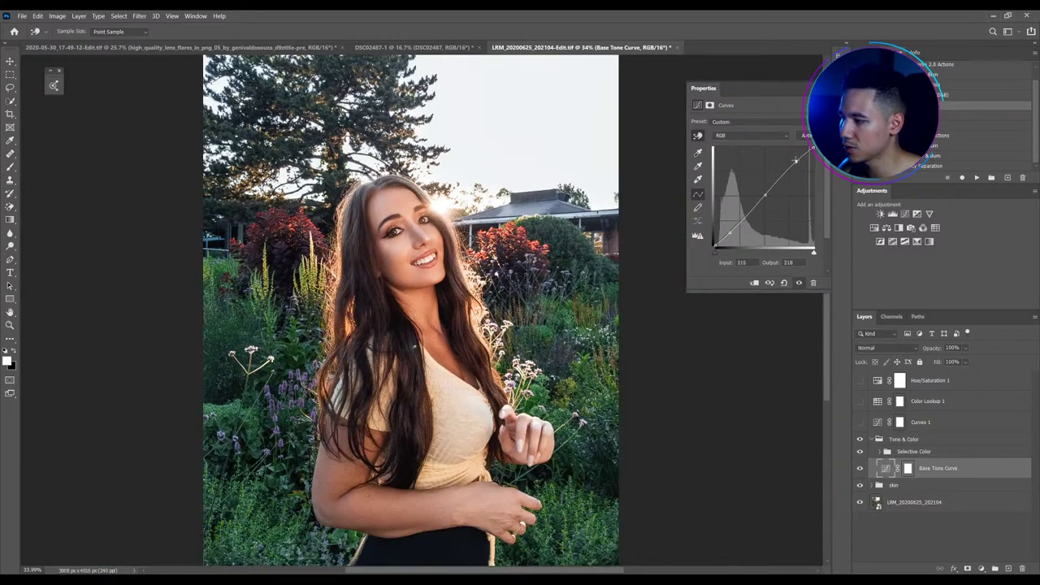
{"action": "scroll", "coordinate": [390, 249], "scroll_direction": "up", "scroll_amount": 2}
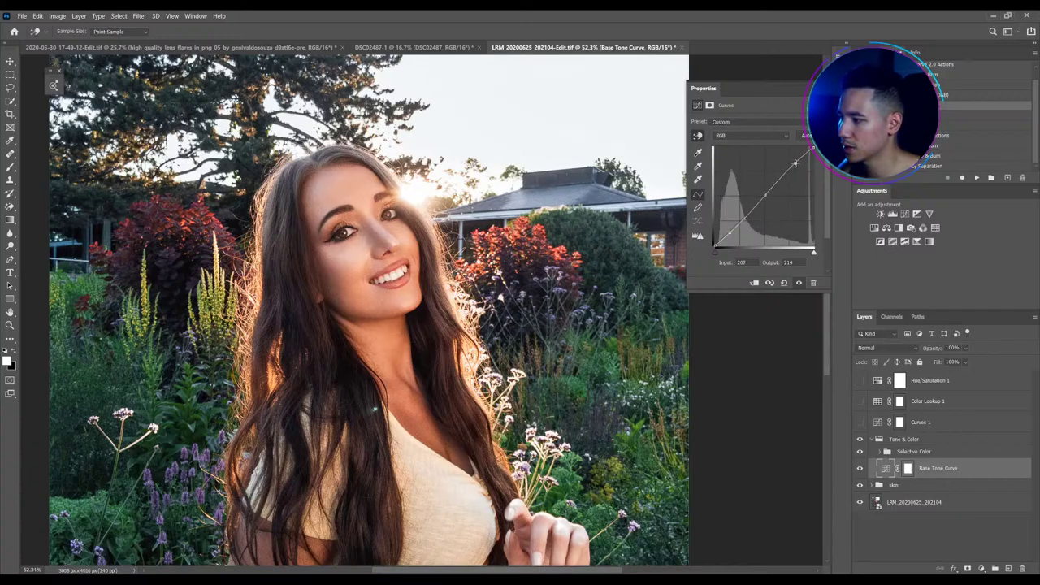
{"action": "left_click", "coordinate": [796, 163]}
{"action": "left_click", "coordinate": [887, 347]}
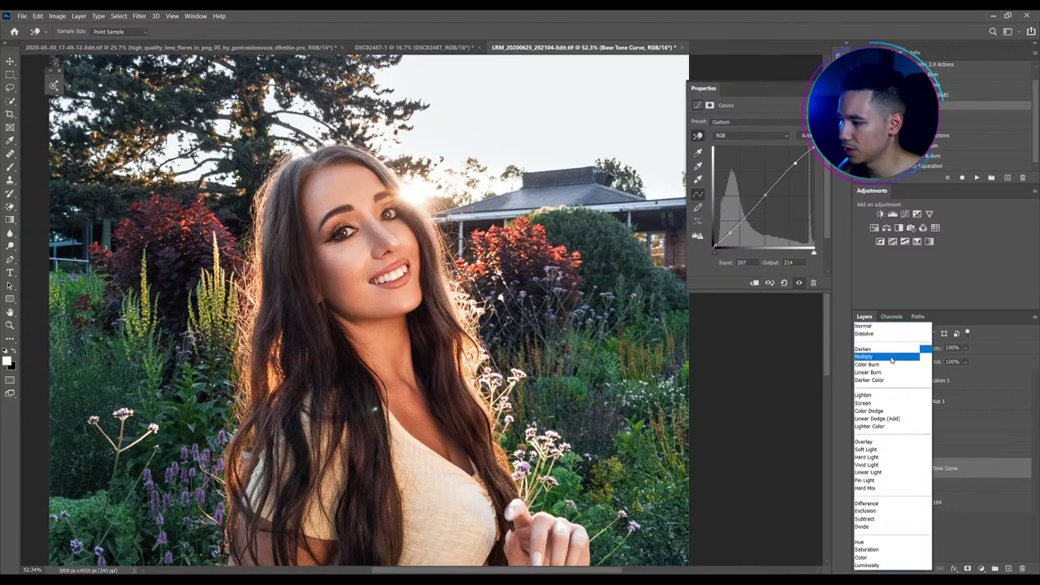
{"action": "left_click", "coordinate": [574, 363]}
{"action": "key", "text": "v"}
{"action": "key", "text": "ctrl+0"}
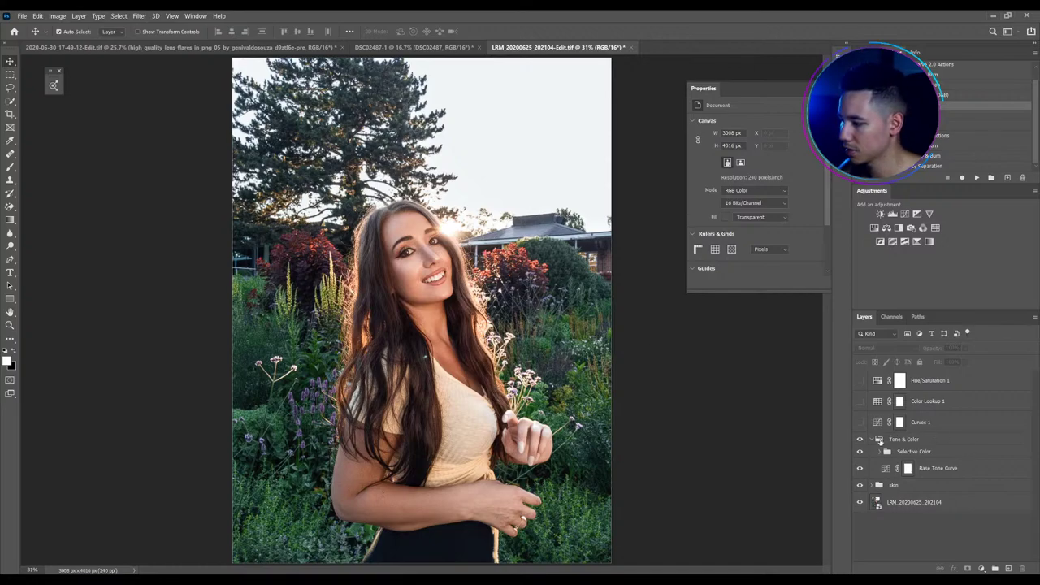
Expand the Selective Color group and show Overall Selective Color's settings, with Yellows still at 0%
{"action": "left_click", "coordinate": [879, 450]}
{"action": "left_click", "coordinate": [893, 490]}
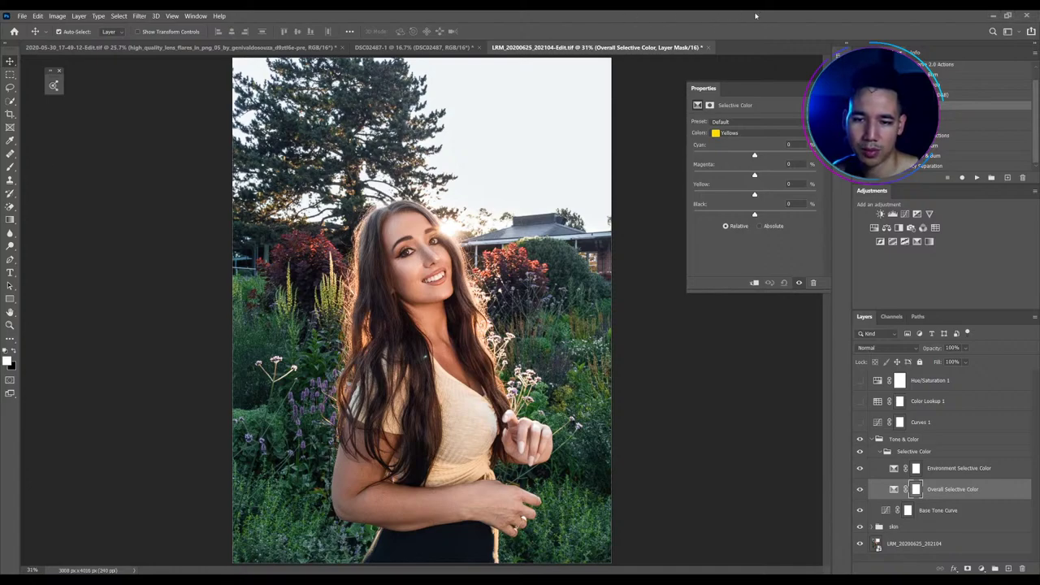
Switch Overall Selective Color to the Greens range and raise its Cyan to +46%
{"action": "scroll", "coordinate": [487, 271], "scroll_direction": "down", "scroll_amount": 1}
{"action": "scroll", "coordinate": [386, 260], "scroll_direction": "up", "scroll_amount": 2}
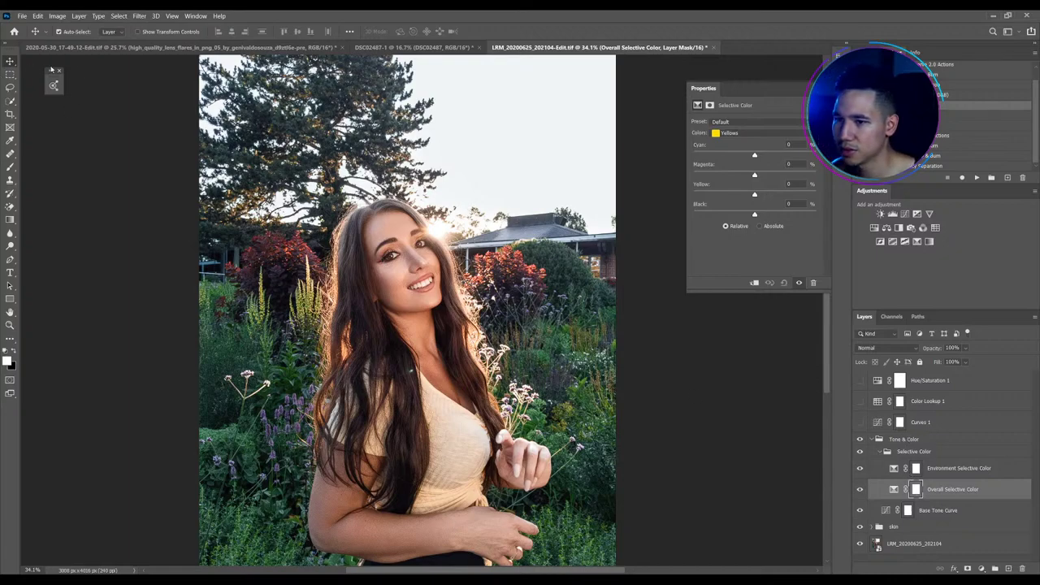
{"action": "left_click", "coordinate": [756, 132]}
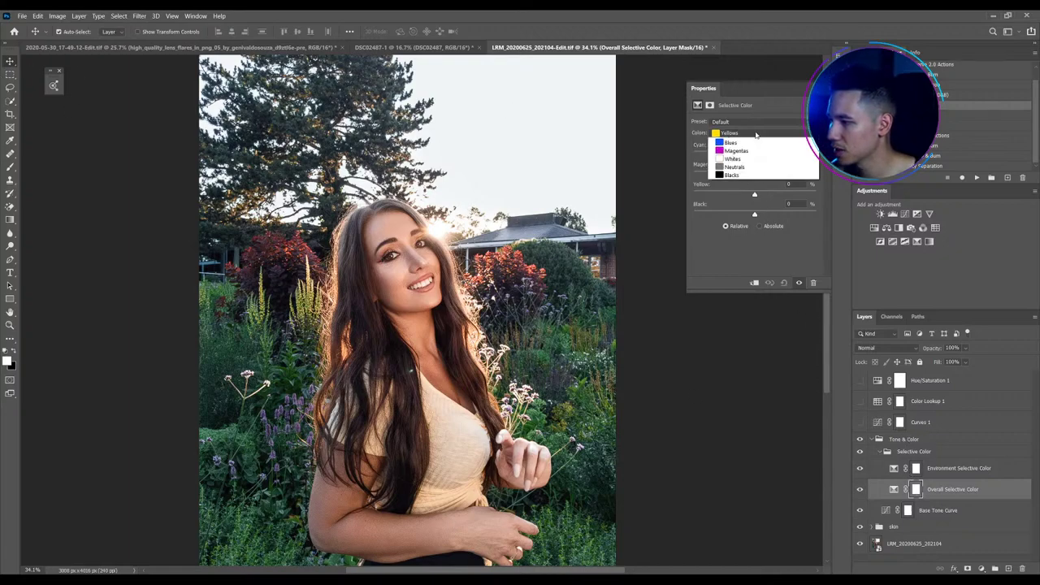
{"action": "left_click", "coordinate": [754, 159]}
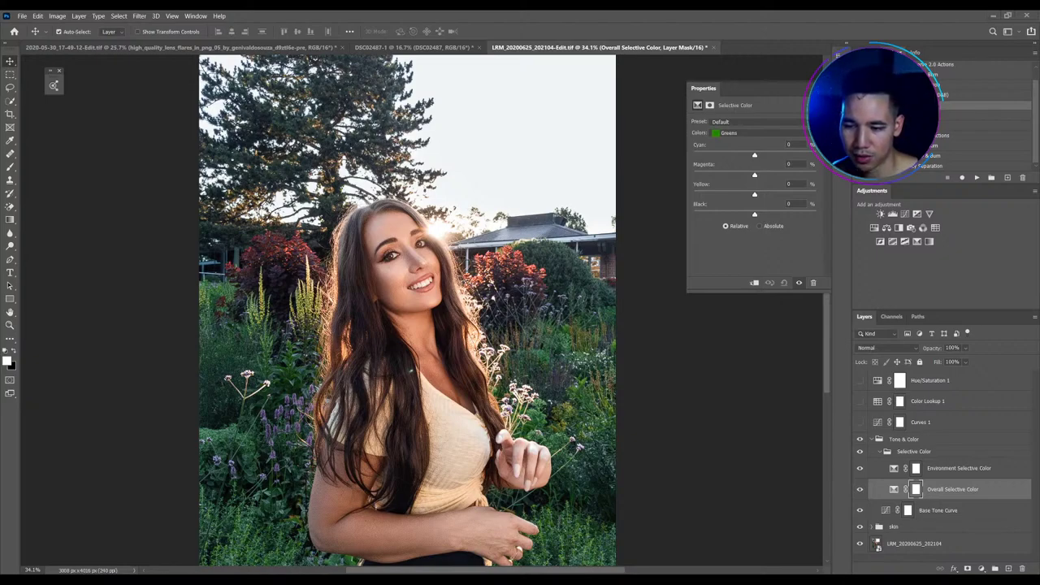
{"action": "scroll", "coordinate": [356, 272], "scroll_direction": "up", "scroll_amount": 2}
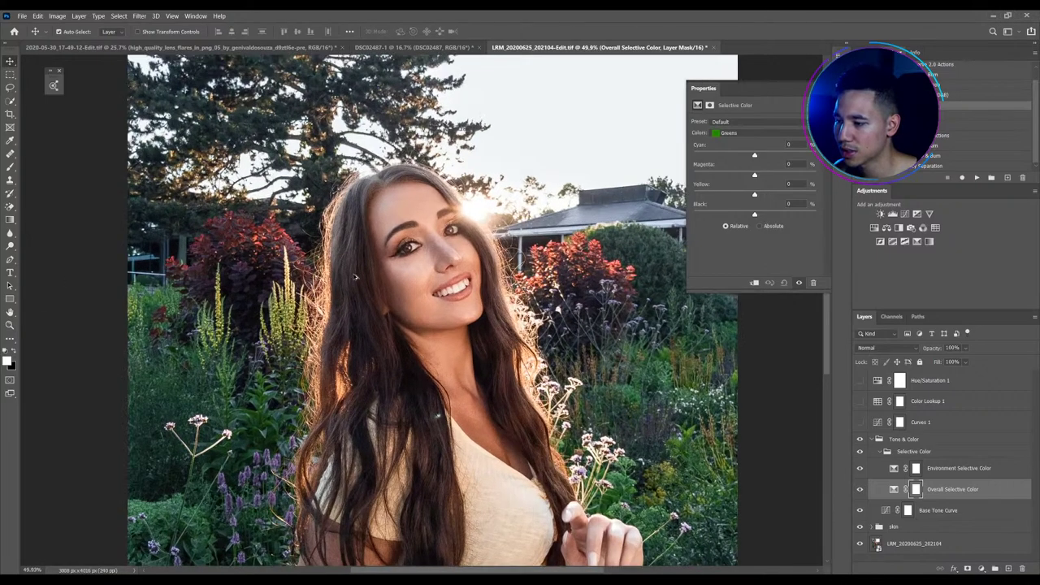
{"action": "left_click", "coordinate": [894, 489]}
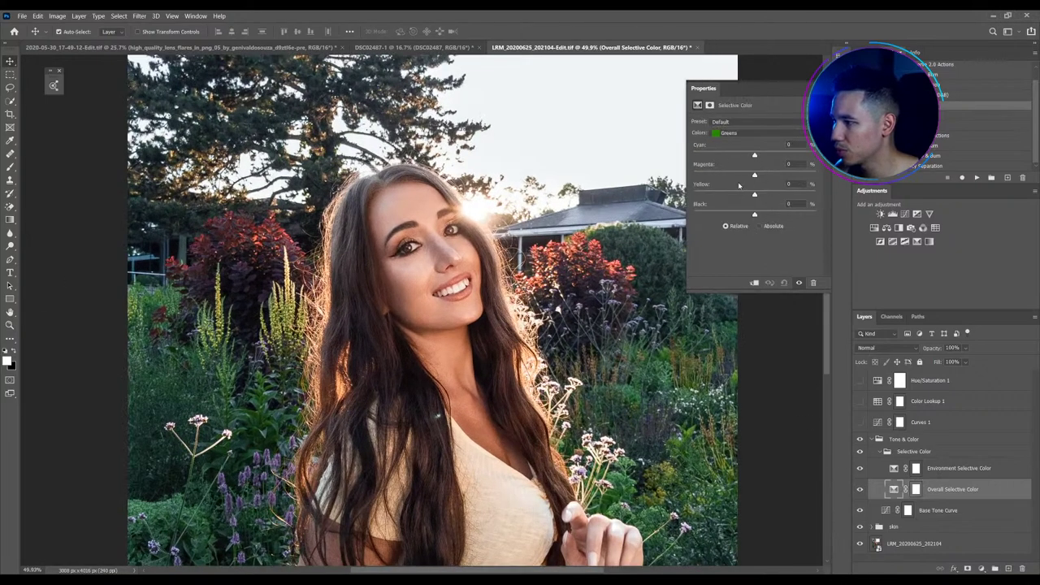
{"action": "key", "text": "ctrl+0"}
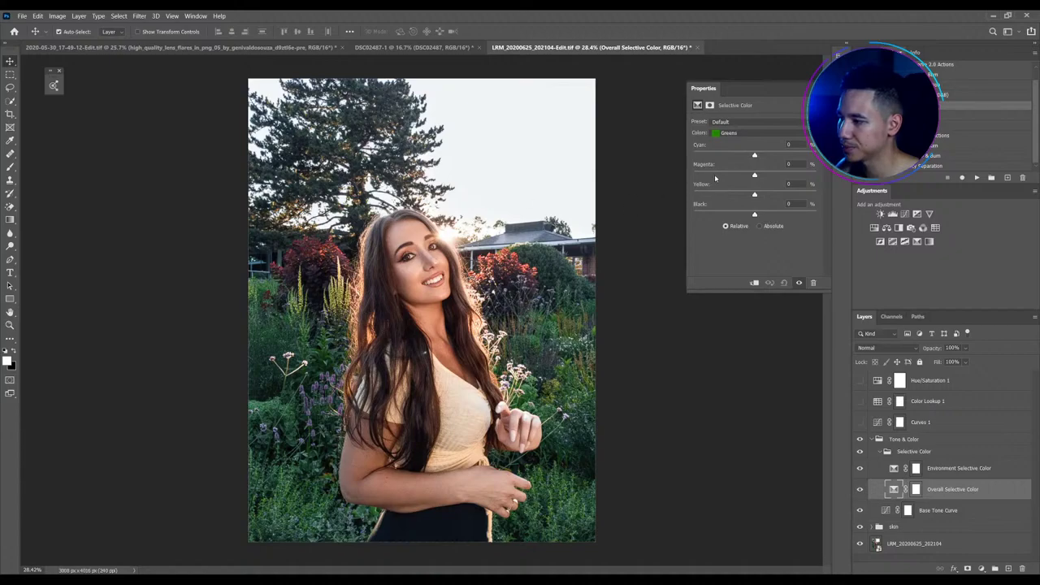
{"action": "left_click_drag", "start_coordinate": [754, 154], "coordinate": [753, 155]}
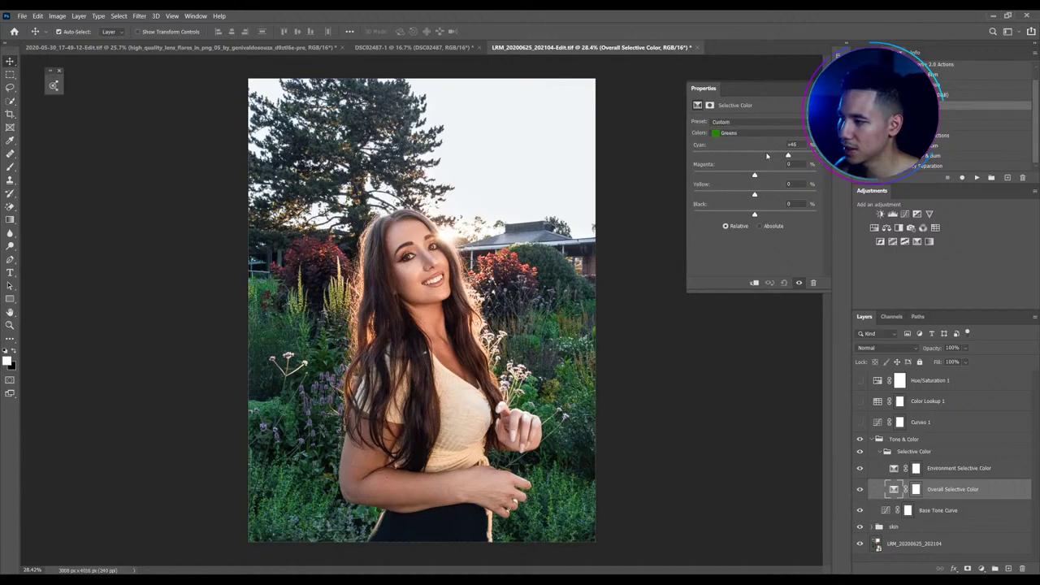
Load a dark green sampled from the foliage into an Adobe Color Themes swatch
{"action": "left_click", "coordinate": [52, 85]}
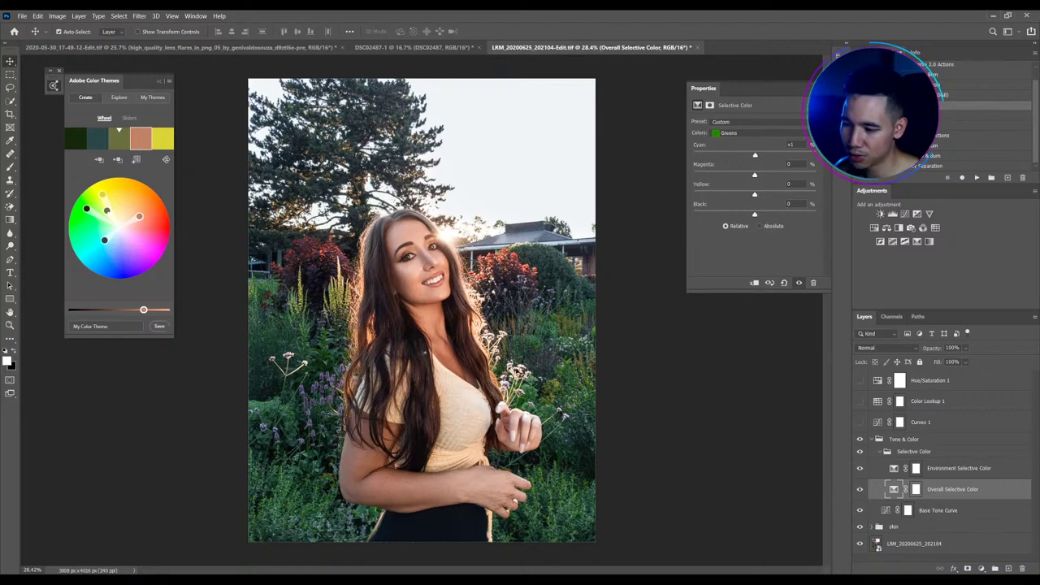
{"action": "key", "text": "b"}
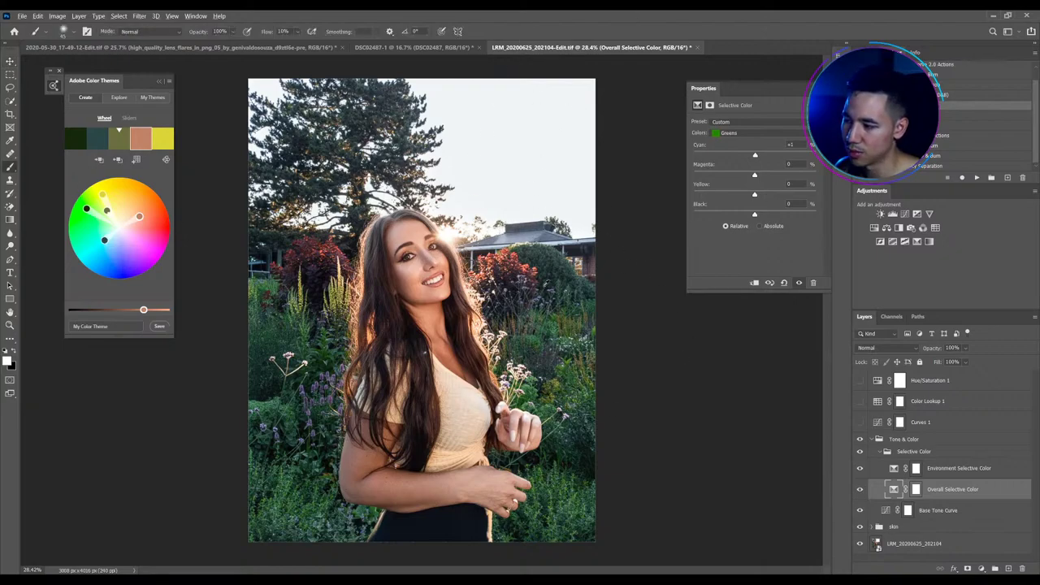
{"action": "key", "text": "x"}
{"action": "left_click", "coordinate": [118, 159]}
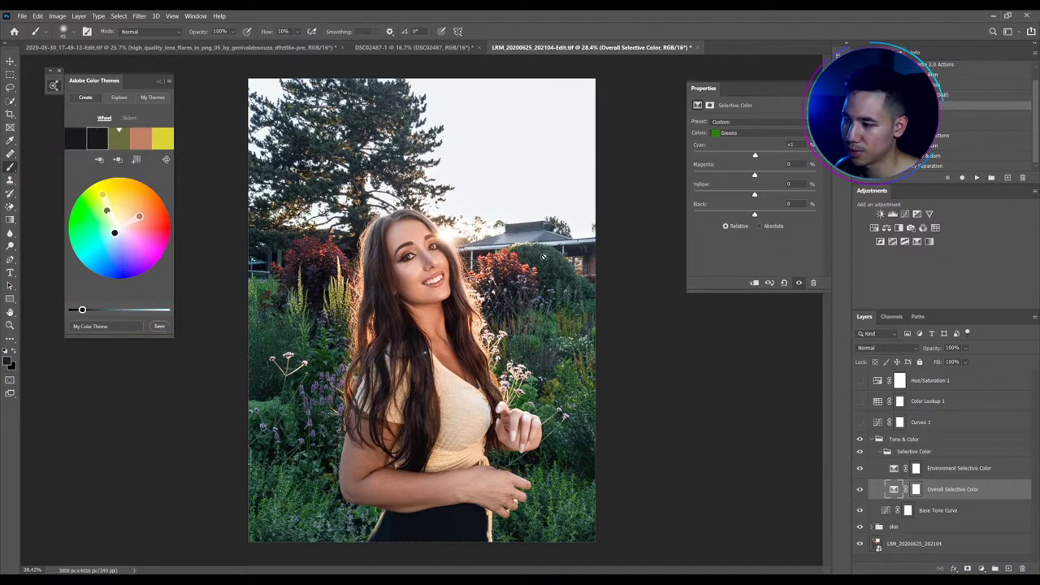
{"action": "left_click", "coordinate": [549, 329], "text": "alt"}
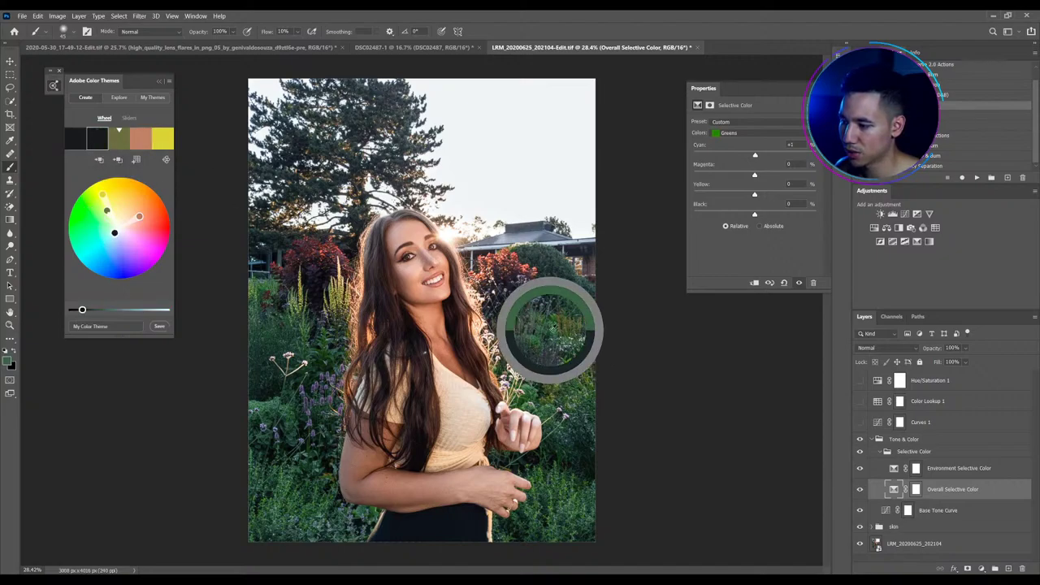
{"action": "left_click", "coordinate": [118, 159]}
{"action": "left_click_drag", "start_coordinate": [311, 318], "coordinate": [288, 319]}
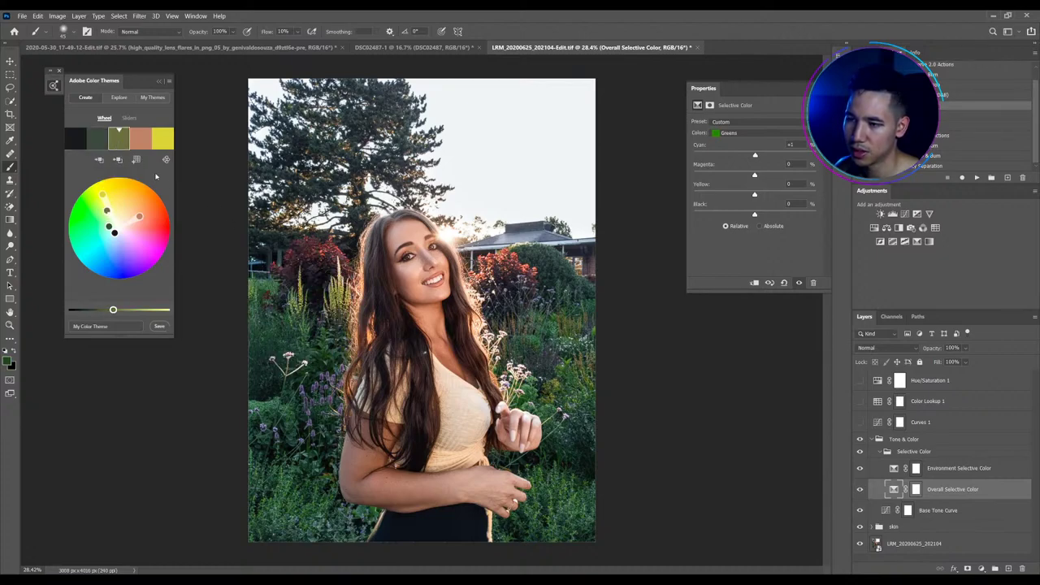
{"action": "left_click", "coordinate": [118, 159]}
Brighten the theme green, add purple harmony swatches, and shift the green toward muted teal-blue
{"action": "mouse_move", "coordinate": [97, 220]}
{"action": "left_mouse_down"}
{"action": "mouse_move", "coordinate": [89, 207]}
{"action": "mouse_move", "coordinate": [83, 217]}
{"action": "mouse_move", "coordinate": [111, 237]}
{"action": "mouse_move", "coordinate": [101, 248]}
{"action": "mouse_move", "coordinate": [84, 230]}
{"action": "left_mouse_up"}
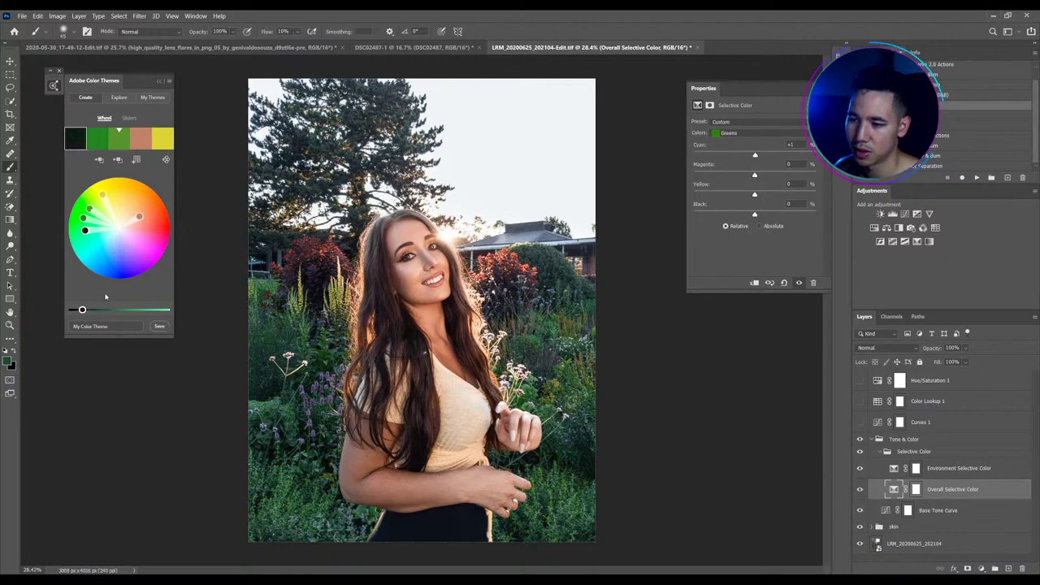
{"action": "left_click_drag", "start_coordinate": [82, 310], "coordinate": [95, 309]}
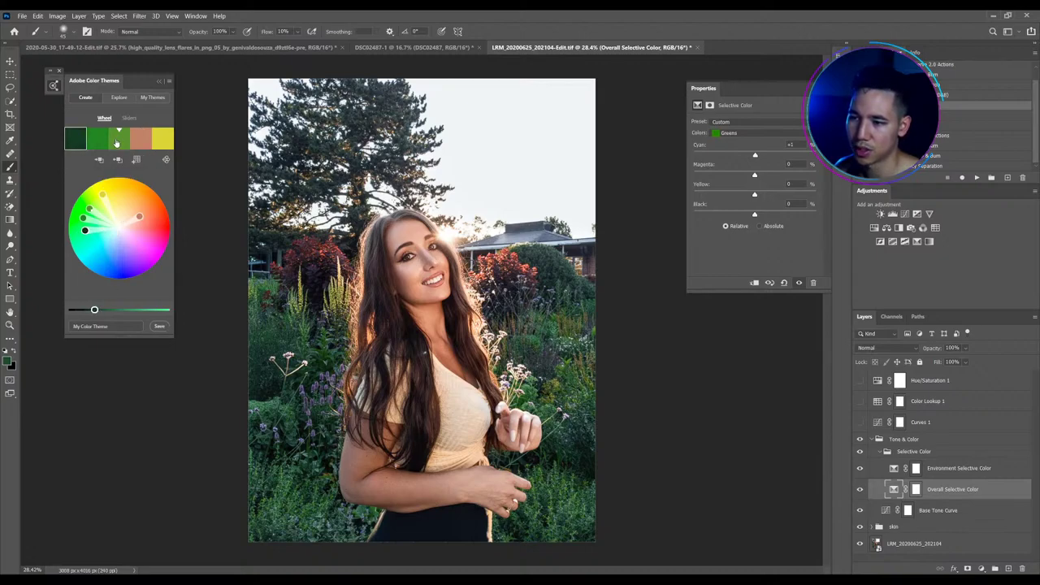
{"action": "left_click_drag", "start_coordinate": [106, 196], "coordinate": [154, 262]}
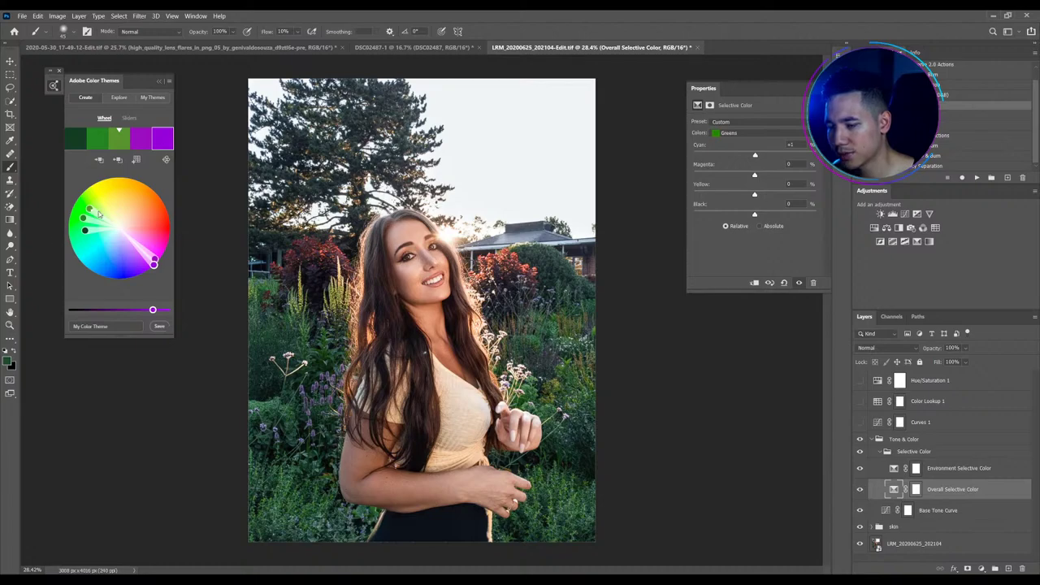
{"action": "left_click", "coordinate": [84, 220]}
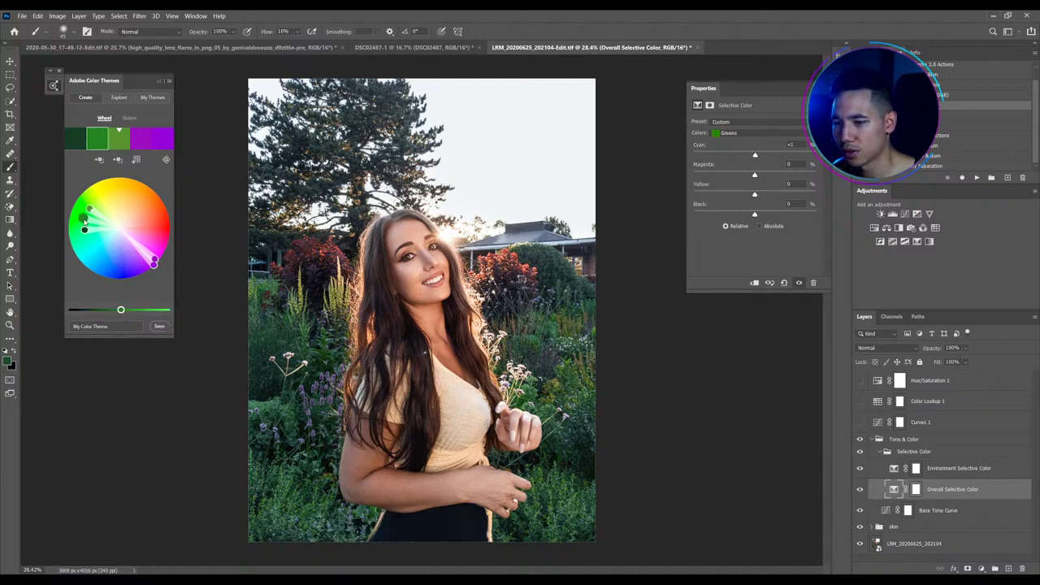
{"action": "mouse_move", "coordinate": [84, 220]}
{"action": "left_mouse_down"}
{"action": "mouse_move", "coordinate": [108, 276]}
{"action": "mouse_move", "coordinate": [81, 259]}
{"action": "mouse_move", "coordinate": [113, 273]}
{"action": "mouse_move", "coordinate": [83, 217]}
{"action": "mouse_move", "coordinate": [116, 266]}
{"action": "mouse_move", "coordinate": [90, 250]}
{"action": "left_mouse_up"}
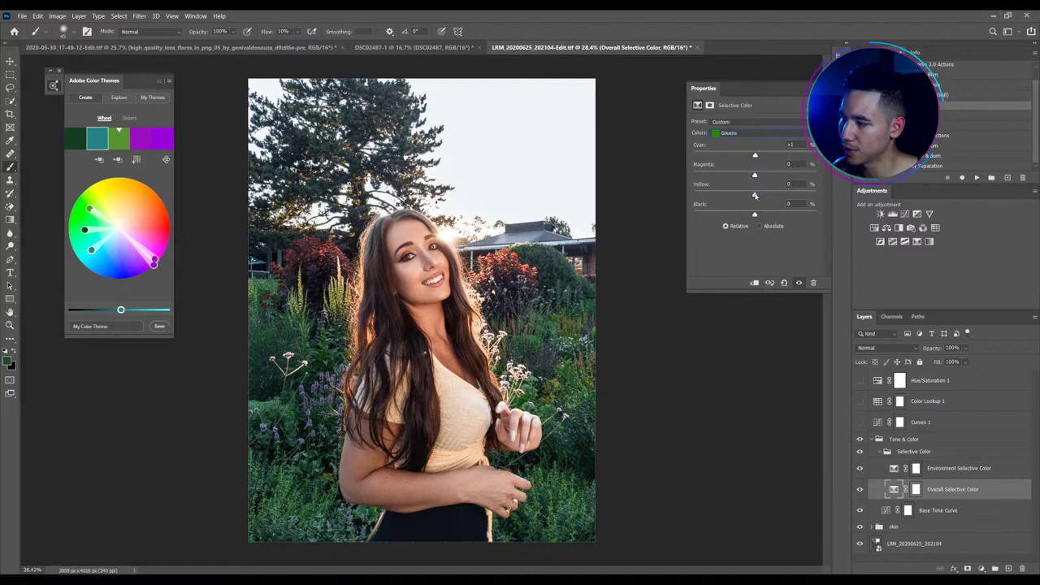
Set Greens to Cyan +100% and Yellow −100%, toggling the layer to compare before and after
{"action": "left_click_drag", "start_coordinate": [754, 195], "coordinate": [586, 190]}
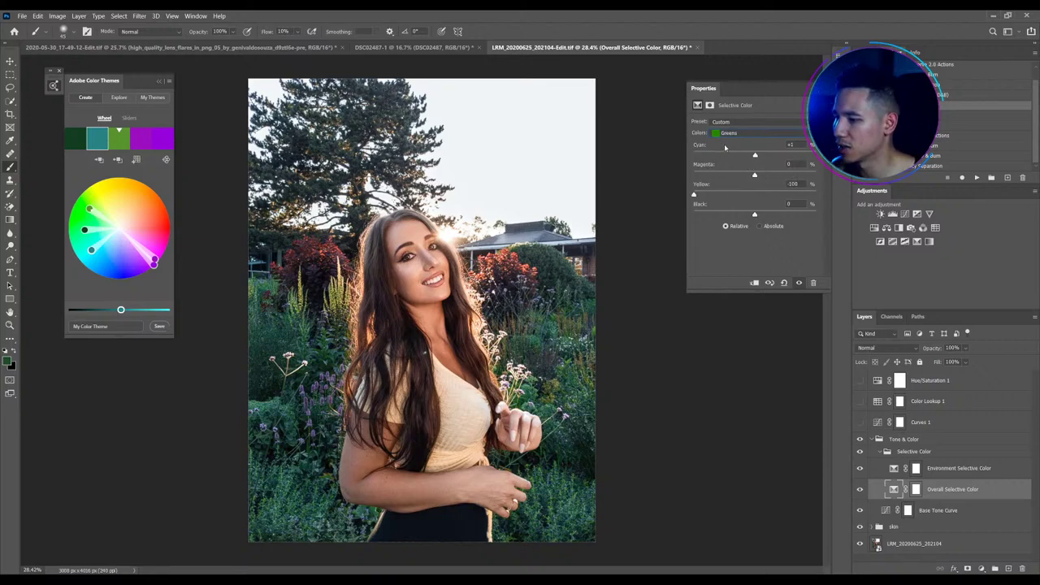
{"action": "left_click_drag", "start_coordinate": [753, 155], "coordinate": [816, 154]}
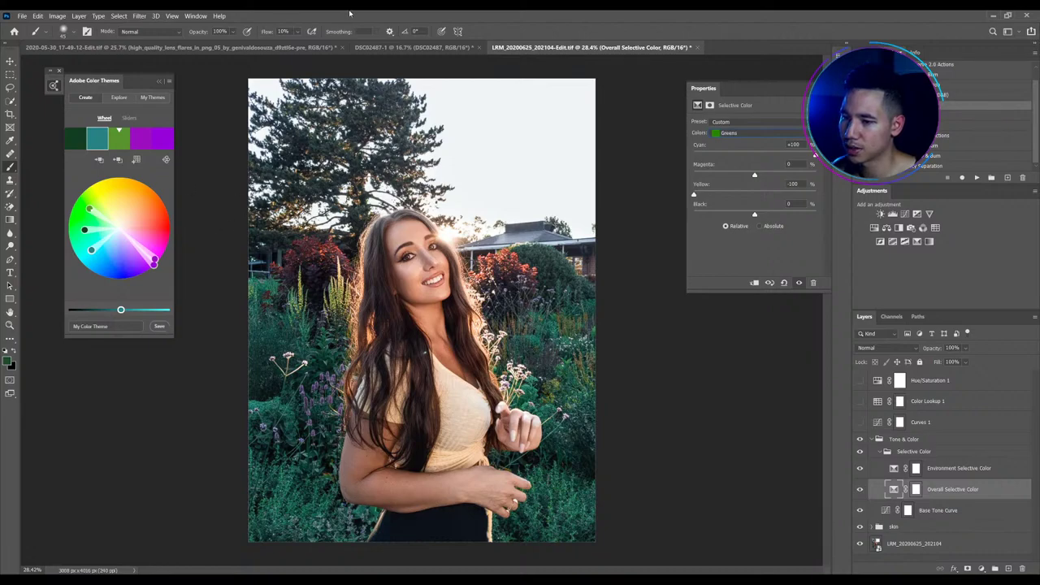
{"action": "left_click", "coordinate": [861, 489]}
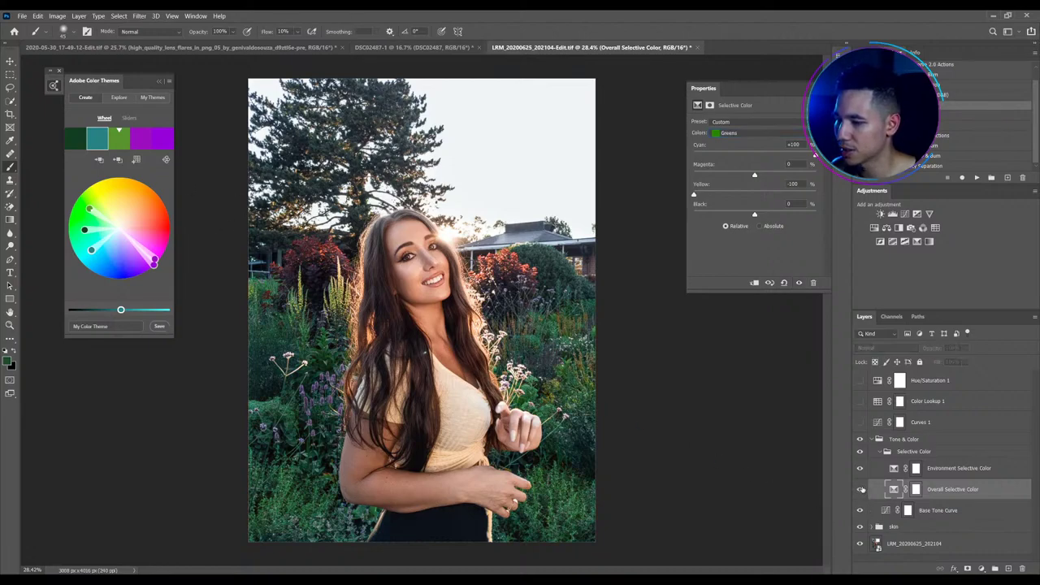
{"action": "left_click", "coordinate": [861, 489]}
{"action": "left_click", "coordinate": [861, 489]}
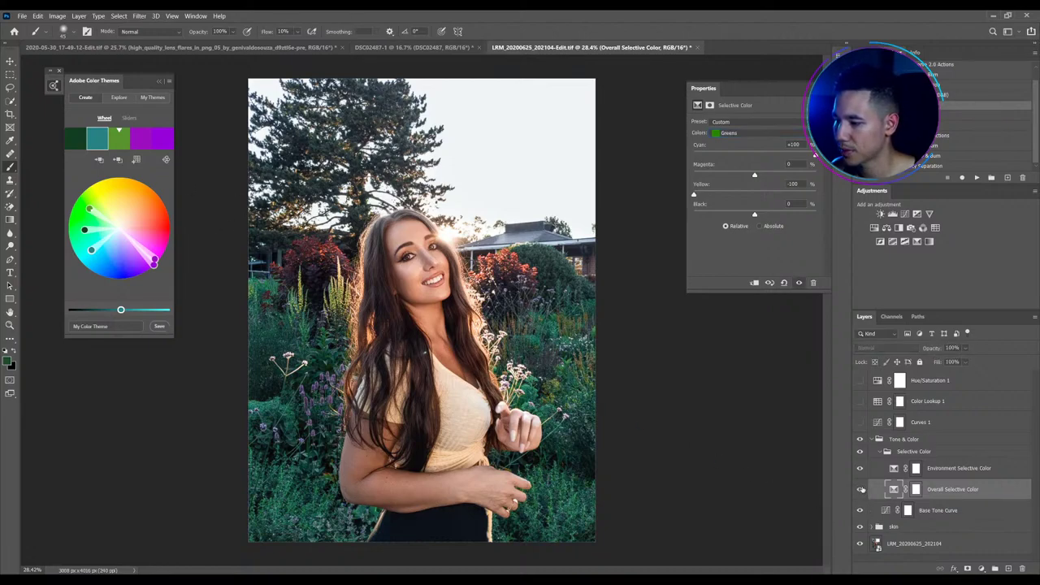
{"action": "left_click", "coordinate": [894, 469]}
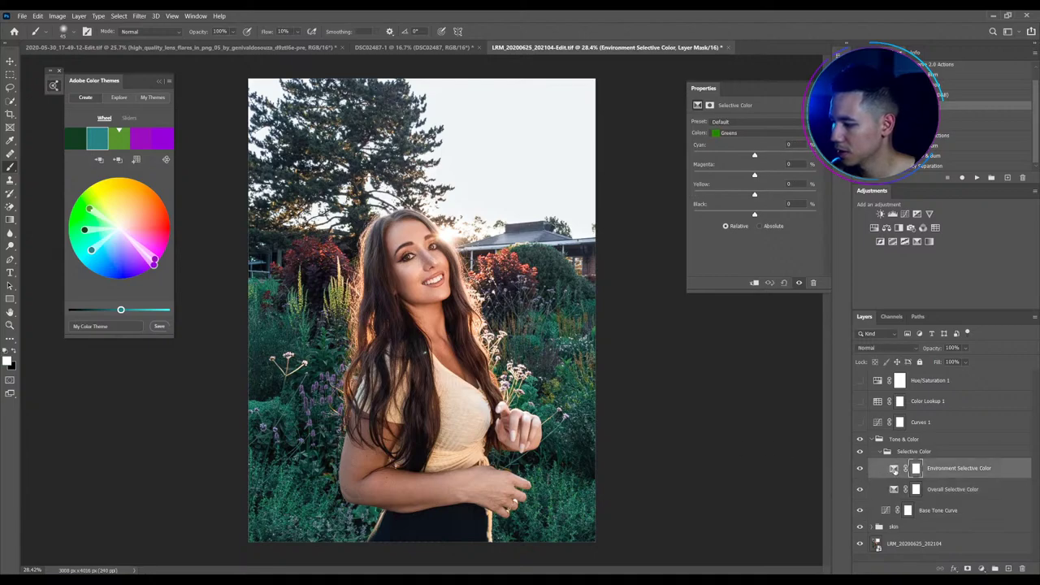
{"action": "left_click", "coordinate": [894, 491]}
Set the Cyans range to Cyan +100%, Yellow −100% and Magenta +15%
{"action": "left_click", "coordinate": [741, 134]}
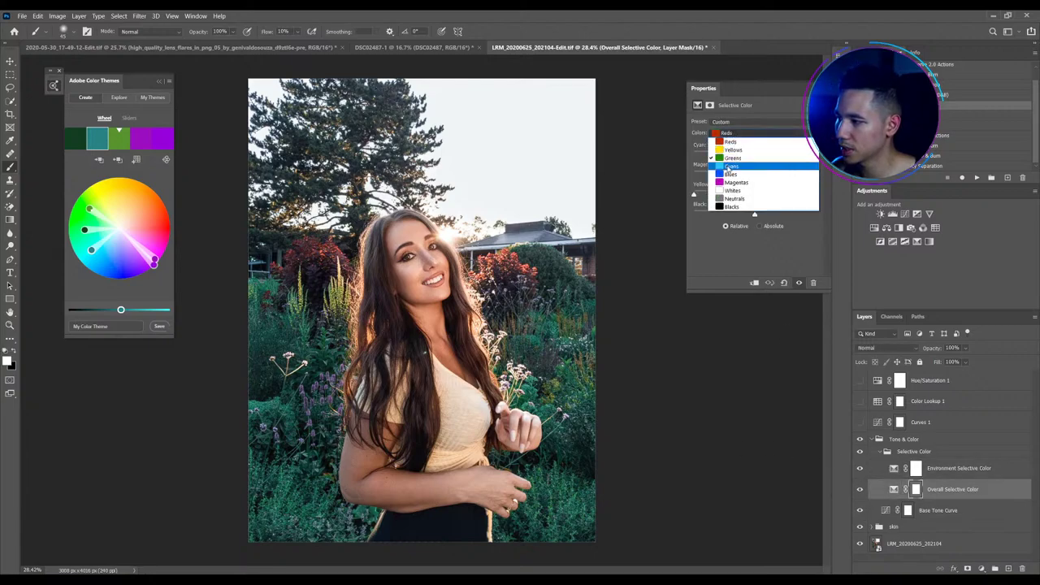
{"action": "left_click", "coordinate": [742, 163]}
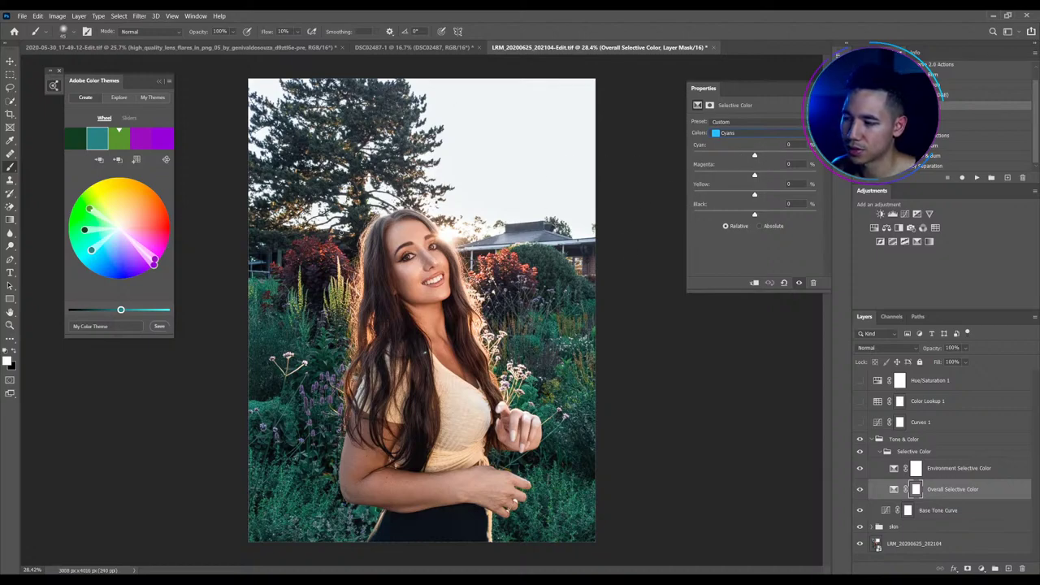
{"action": "left_click_drag", "start_coordinate": [754, 155], "coordinate": [815, 155]}
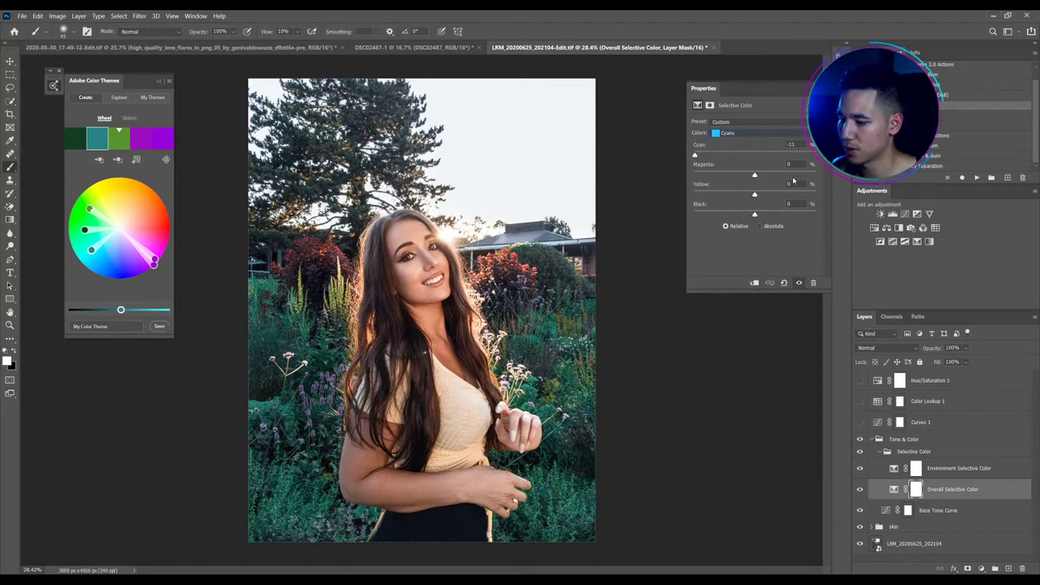
{"action": "left_click_drag", "start_coordinate": [756, 194], "coordinate": [598, 203]}
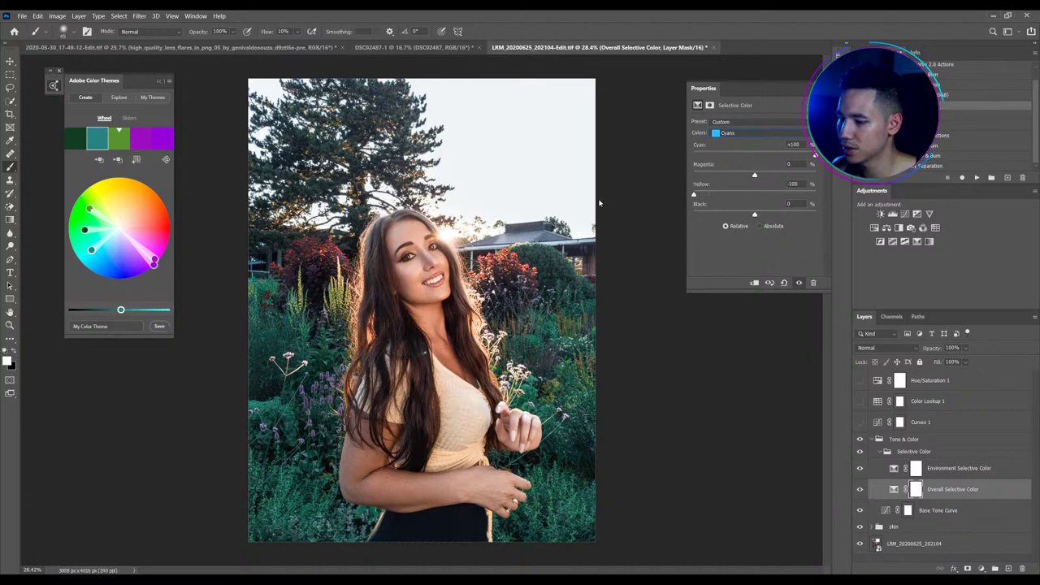
{"action": "left_click_drag", "start_coordinate": [785, 178], "coordinate": [765, 183]}
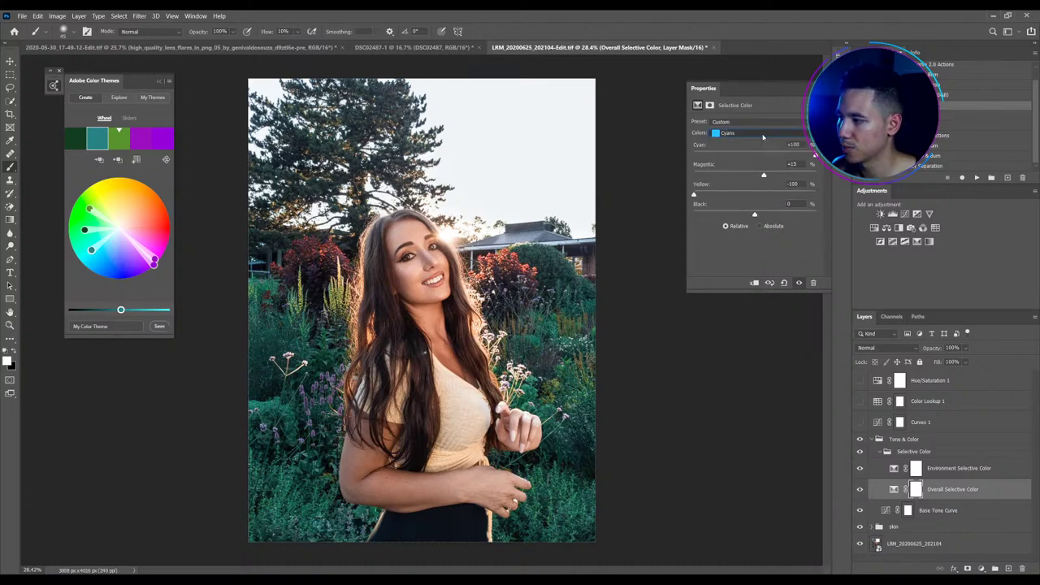
Switch to the Blues range and reset its Cyan value to 0
{"action": "left_click", "coordinate": [763, 132]}
{"action": "left_click", "coordinate": [764, 142]}
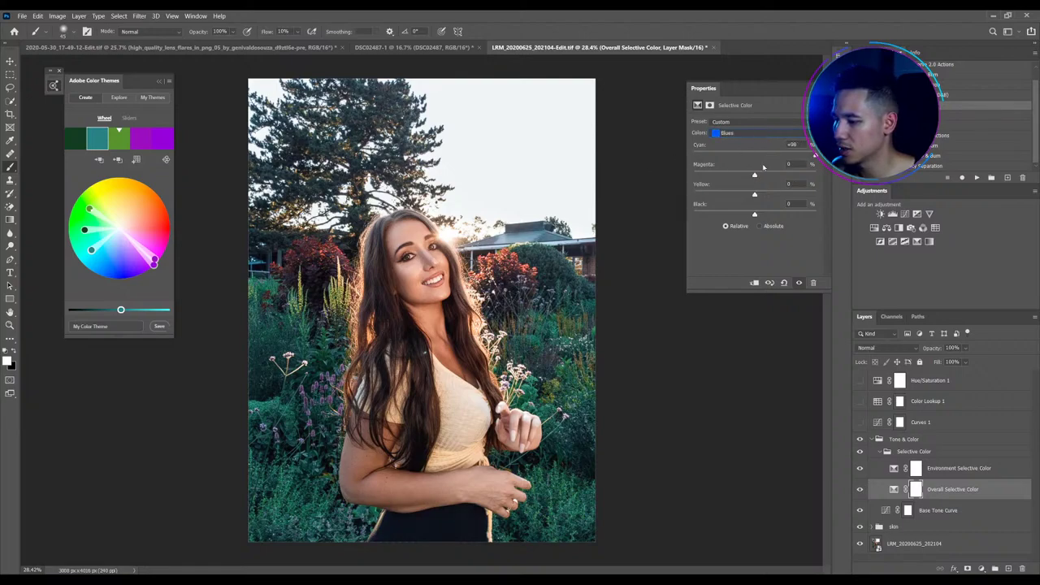
{"action": "left_click_drag", "start_coordinate": [695, 144], "coordinate": [695, 146]}
{"action": "left_click", "coordinate": [695, 145]}
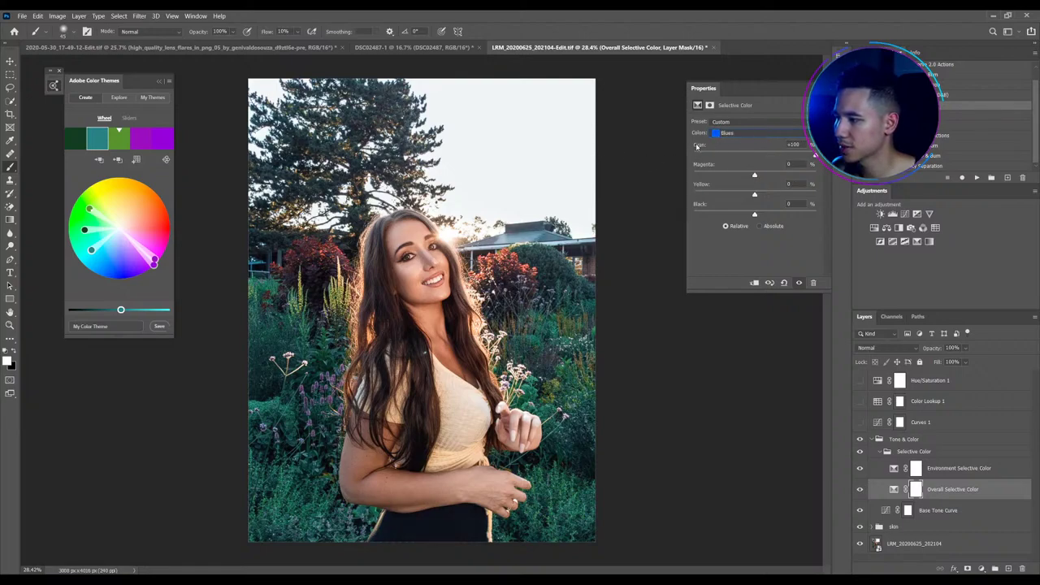
{"action": "type", "text": "0"}
{"action": "key", "text": "Return"}
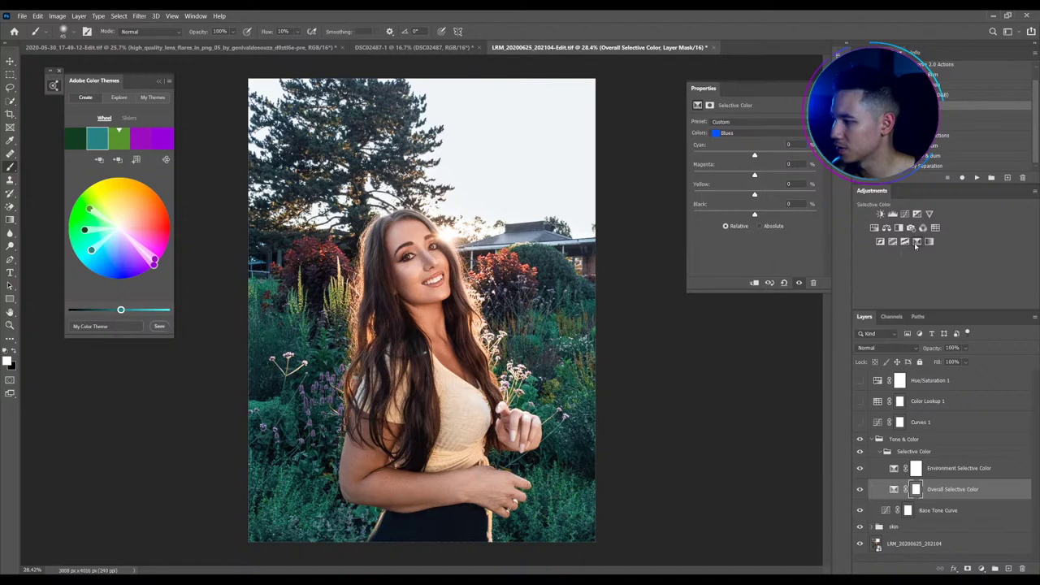
Add a Selective Color 1 layer with Greens at Cyan +100%, Yellow −100% and some magenta
{"action": "left_click", "coordinate": [915, 241]}
{"action": "left_click", "coordinate": [760, 132]}
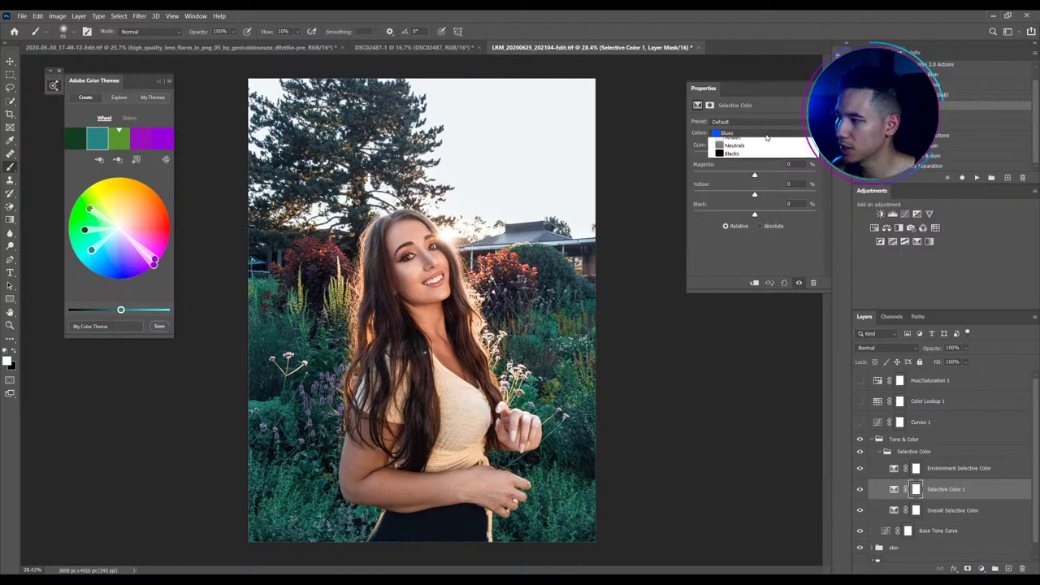
{"action": "left_click", "coordinate": [747, 146]}
{"action": "left_click_drag", "start_coordinate": [754, 155], "coordinate": [845, 147]}
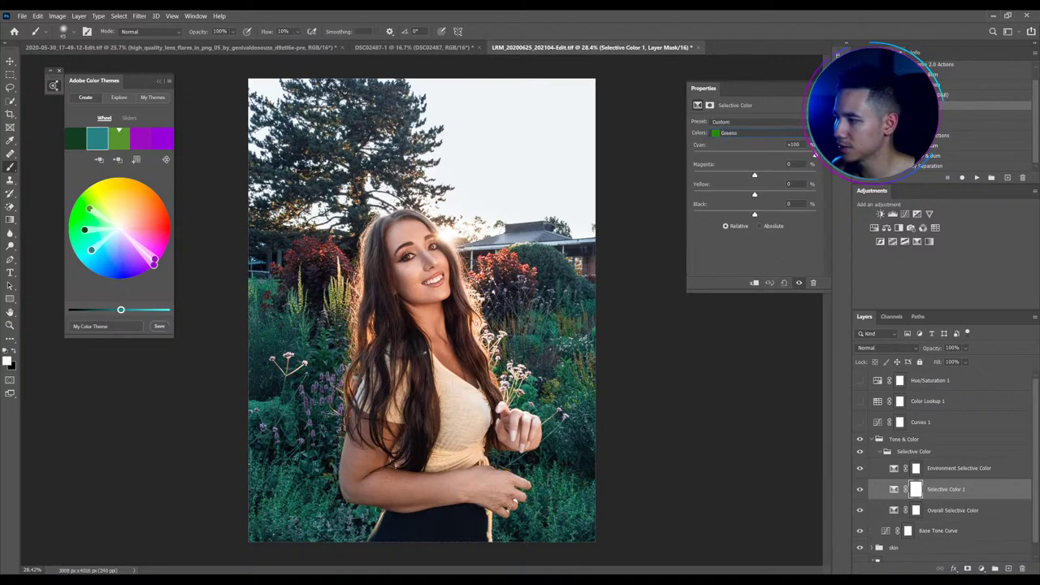
{"action": "left_click_drag", "start_coordinate": [754, 194], "coordinate": [693, 195]}
{"action": "left_click_drag", "start_coordinate": [754, 175], "coordinate": [762, 183]}
Set the new layer's Cyans to Cyan +100%, Yellow −100% and Magenta +5%
{"action": "left_click", "coordinate": [768, 133]}
{"action": "left_click", "coordinate": [754, 157]}
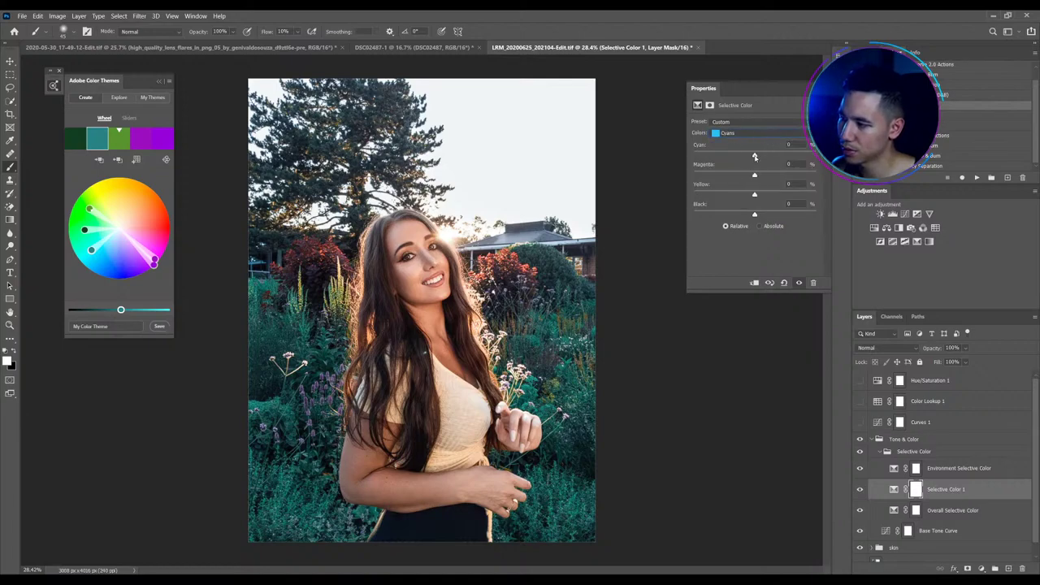
{"action": "left_click_drag", "start_coordinate": [754, 156], "coordinate": [815, 155]}
{"action": "left_click_drag", "start_coordinate": [749, 195], "coordinate": [601, 199]}
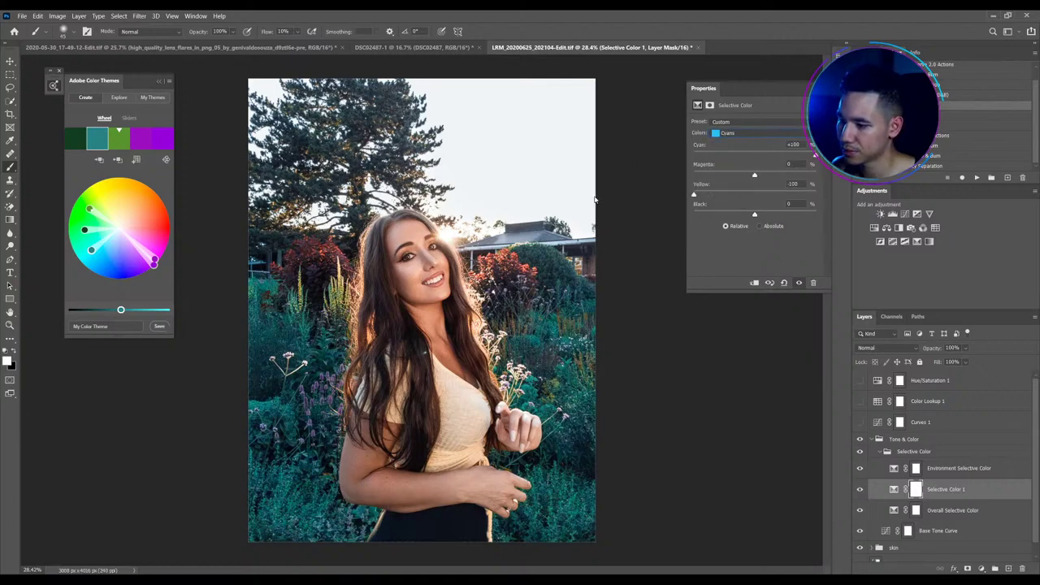
{"action": "left_click_drag", "start_coordinate": [761, 176], "coordinate": [735, 176]}
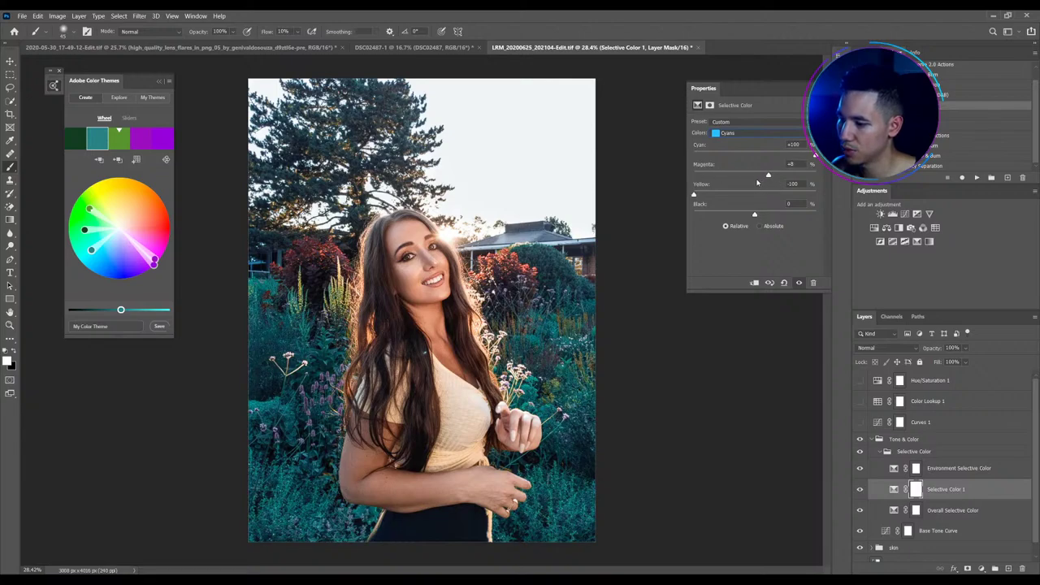
{"action": "left_click", "coordinate": [758, 181]}
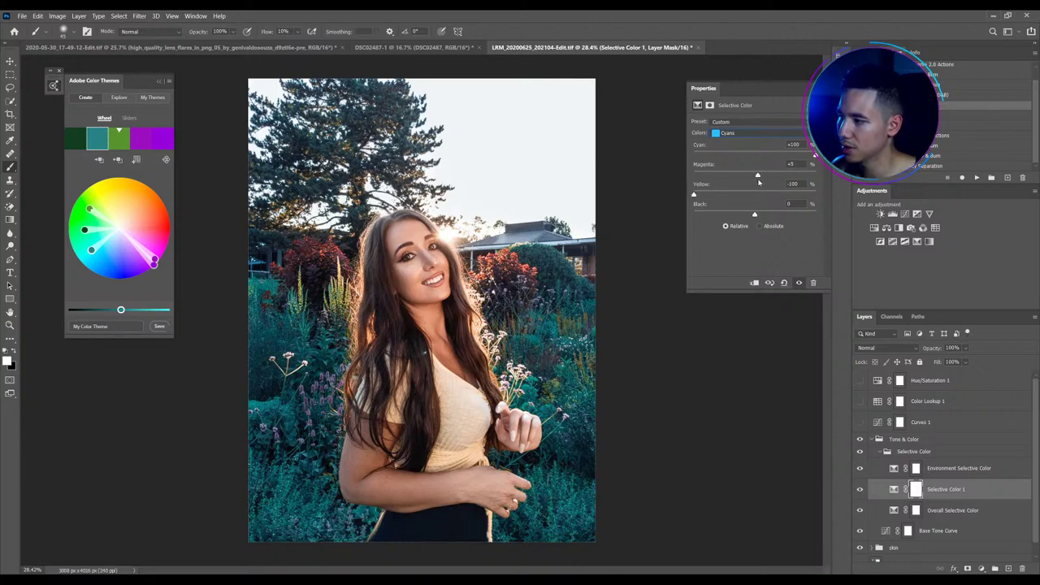
Set Blues to Cyan −100%, Magenta +20%, Yellow +18%, then select Environment Selective Color
{"action": "left_click", "coordinate": [755, 132]}
{"action": "left_click", "coordinate": [735, 170]}
{"action": "left_click_drag", "start_coordinate": [753, 155], "coordinate": [680, 167]}
{"action": "left_click_drag", "start_coordinate": [754, 175], "coordinate": [766, 177]}
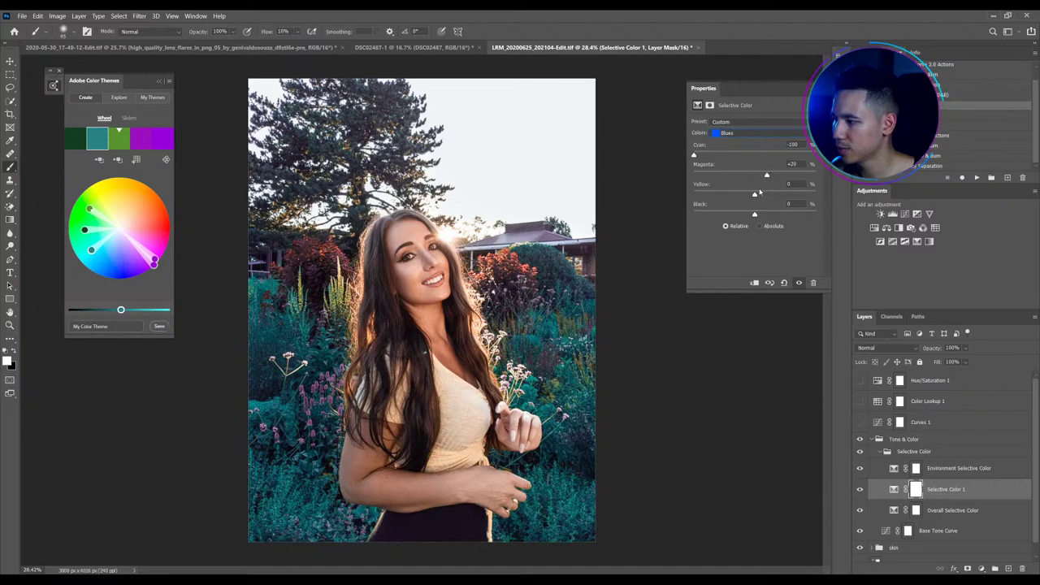
{"action": "left_click_drag", "start_coordinate": [756, 195], "coordinate": [763, 196]}
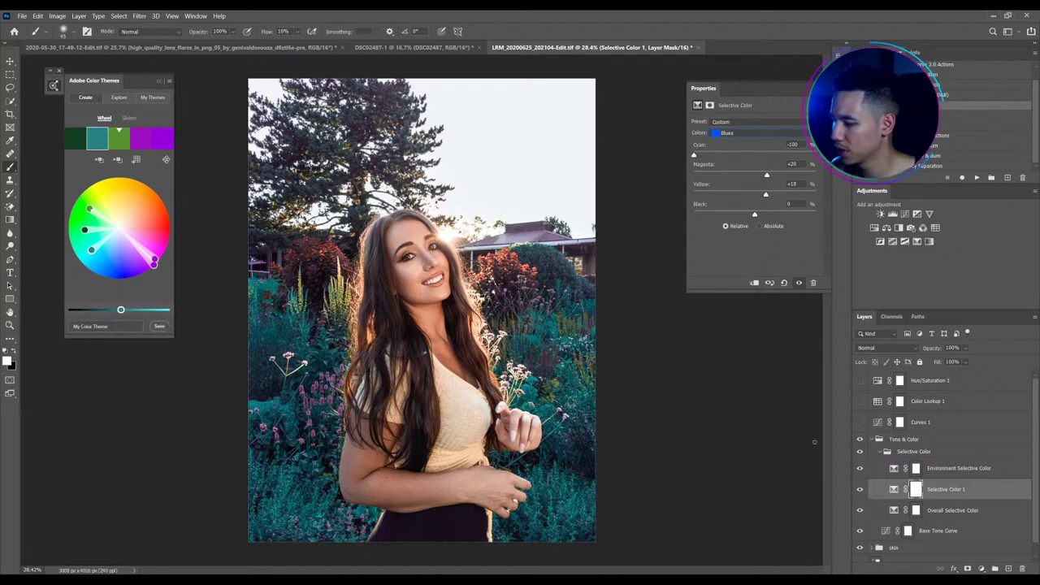
{"action": "left_click", "coordinate": [885, 472]}
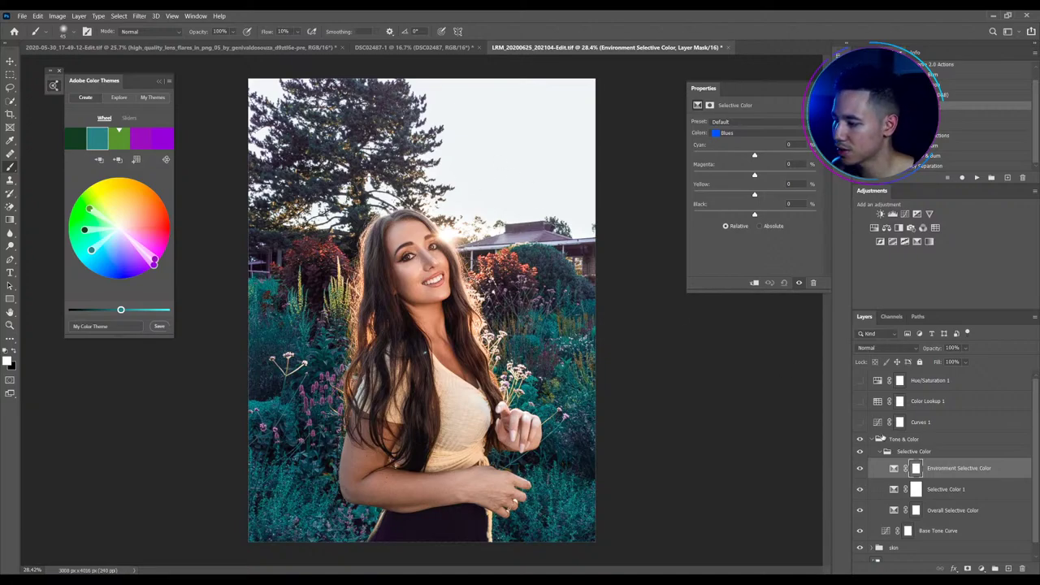
{"action": "left_click", "coordinate": [893, 469]}
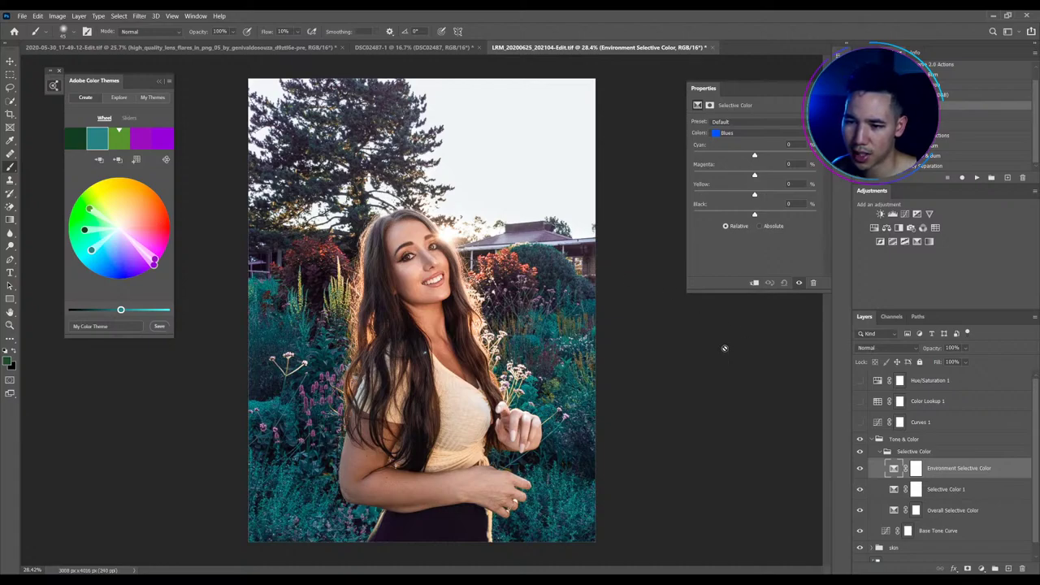
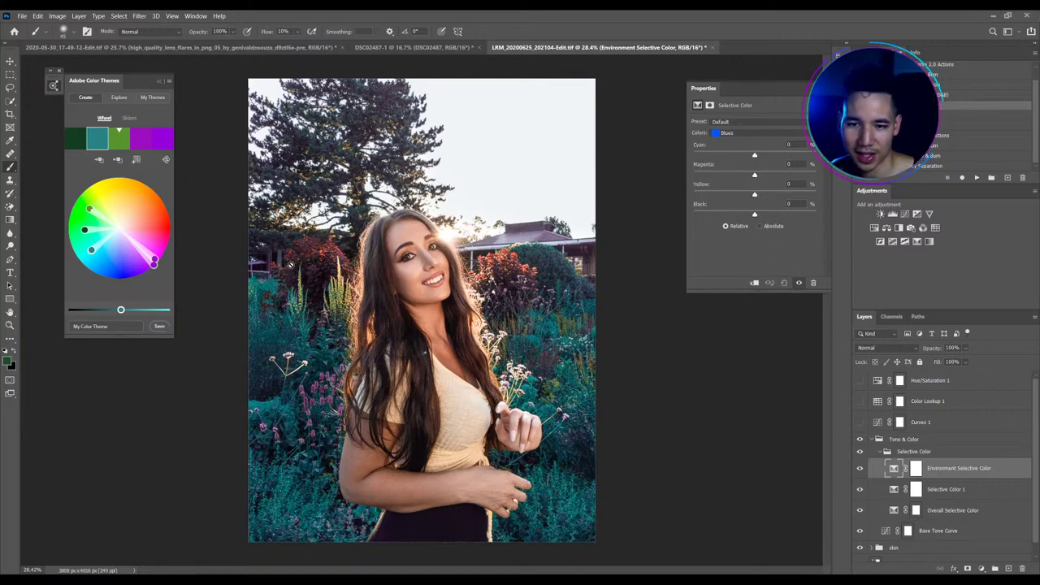
Paint black at 100% flow on the Selective Color 1 mask over the building roof and tall tree
{"action": "left_click", "coordinate": [859, 439]}
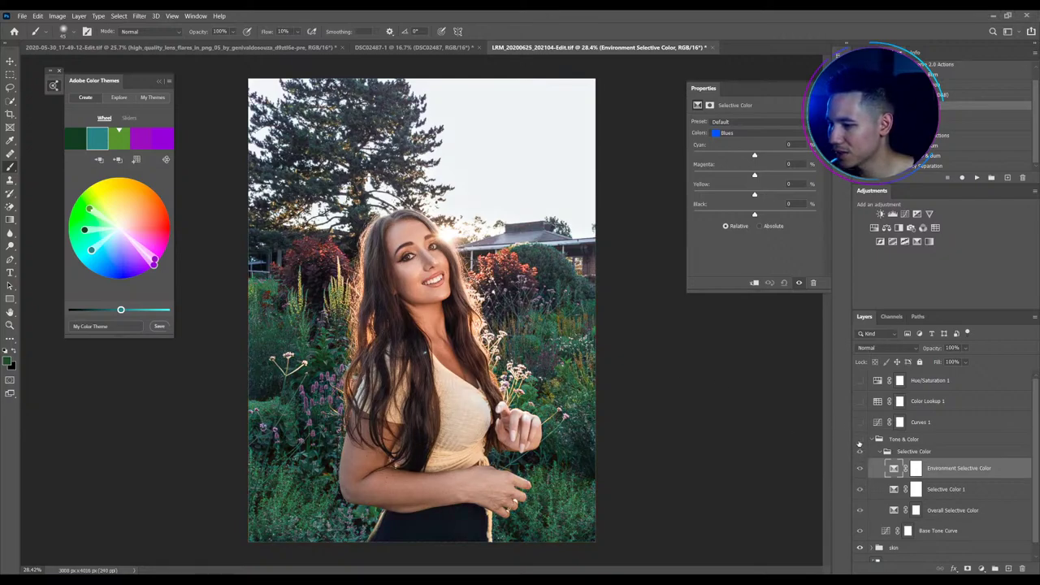
{"action": "left_click", "coordinate": [860, 439]}
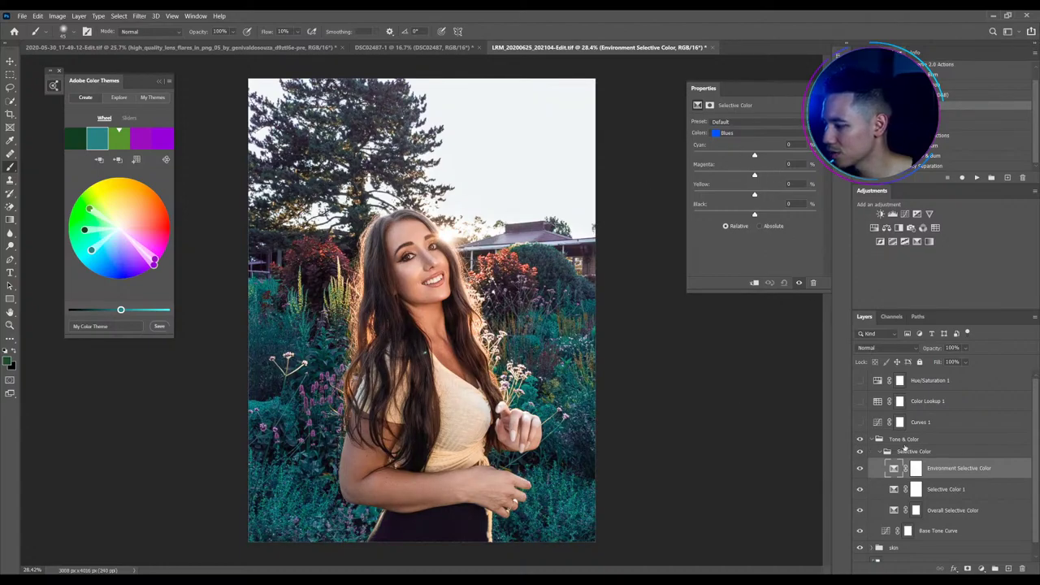
{"action": "left_click", "coordinate": [916, 489]}
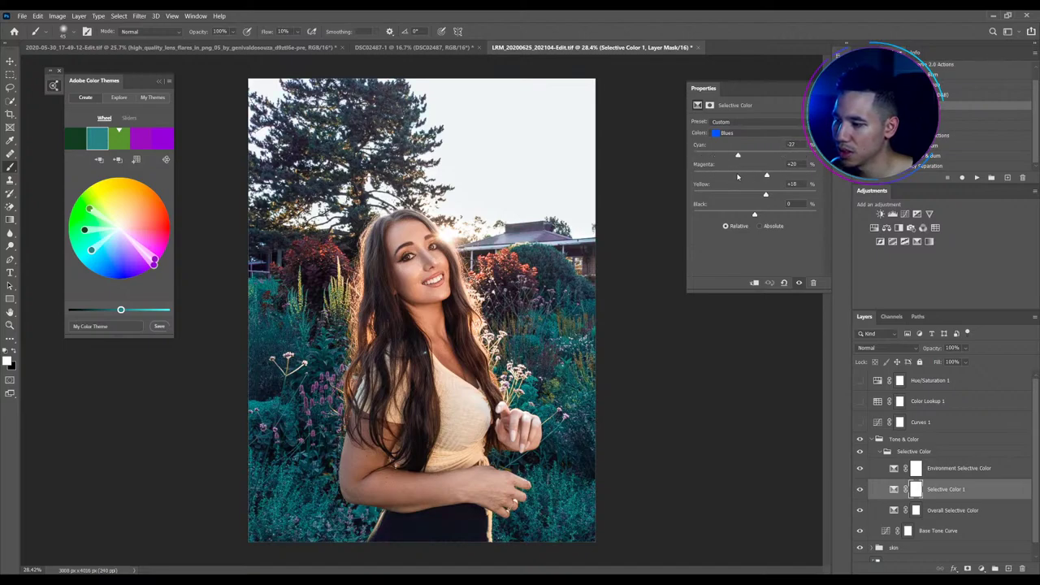
{"action": "left_click", "coordinate": [915, 491]}
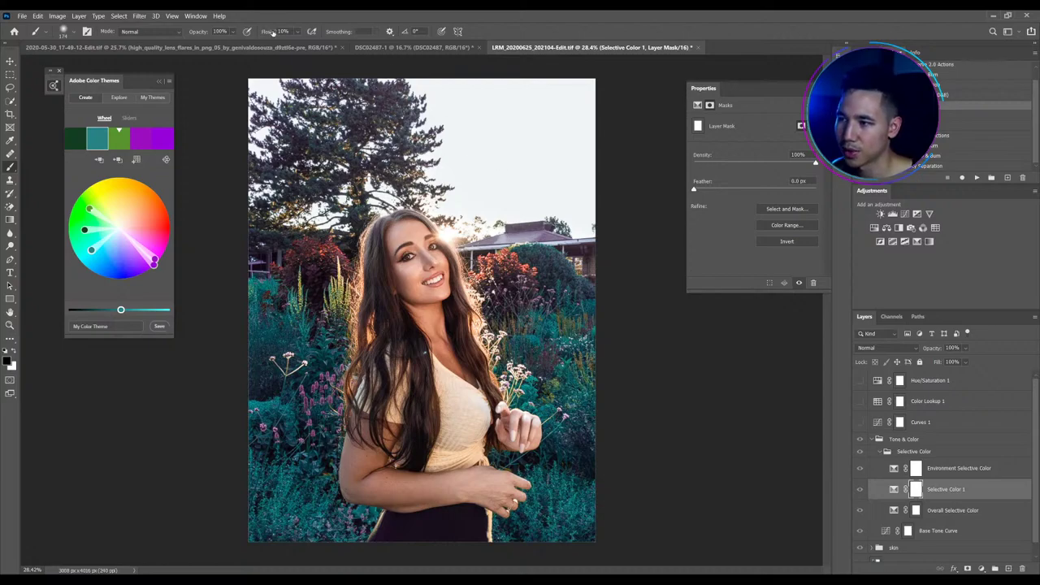
{"action": "key", "text": "shift+0"}
{"action": "mouse_move", "coordinate": [479, 248]}
{"action": "left_mouse_down"}
{"action": "mouse_move", "coordinate": [522, 235]}
{"action": "mouse_move", "coordinate": [577, 244]}
{"action": "mouse_move", "coordinate": [546, 247]}
{"action": "mouse_move", "coordinate": [520, 241]}
{"action": "mouse_move", "coordinate": [548, 235]}
{"action": "mouse_move", "coordinate": [510, 230]}
{"action": "mouse_move", "coordinate": [461, 252]}
{"action": "left_mouse_up"}
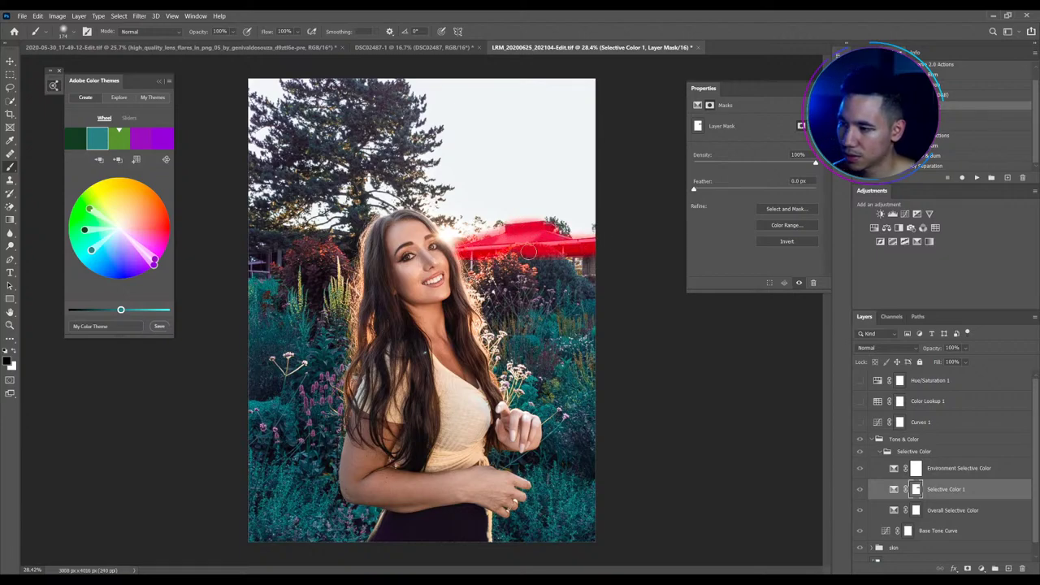
{"action": "mouse_move", "coordinate": [369, 196]}
{"action": "left_mouse_down"}
{"action": "mouse_move", "coordinate": [390, 182]}
{"action": "mouse_move", "coordinate": [373, 134]}
{"action": "mouse_move", "coordinate": [401, 134]}
{"action": "mouse_move", "coordinate": [411, 147]}
{"action": "mouse_move", "coordinate": [383, 77]}
{"action": "mouse_move", "coordinate": [371, 119]}
{"action": "mouse_move", "coordinate": [318, 156]}
{"action": "mouse_move", "coordinate": [255, 107]}
{"action": "mouse_move", "coordinate": [306, 150]}
{"action": "mouse_move", "coordinate": [320, 212]}
{"action": "mouse_move", "coordinate": [286, 207]}
{"action": "mouse_move", "coordinate": [308, 204]}
{"action": "mouse_move", "coordinate": [238, 254]}
{"action": "mouse_move", "coordinate": [325, 216]}
{"action": "left_mouse_up"}
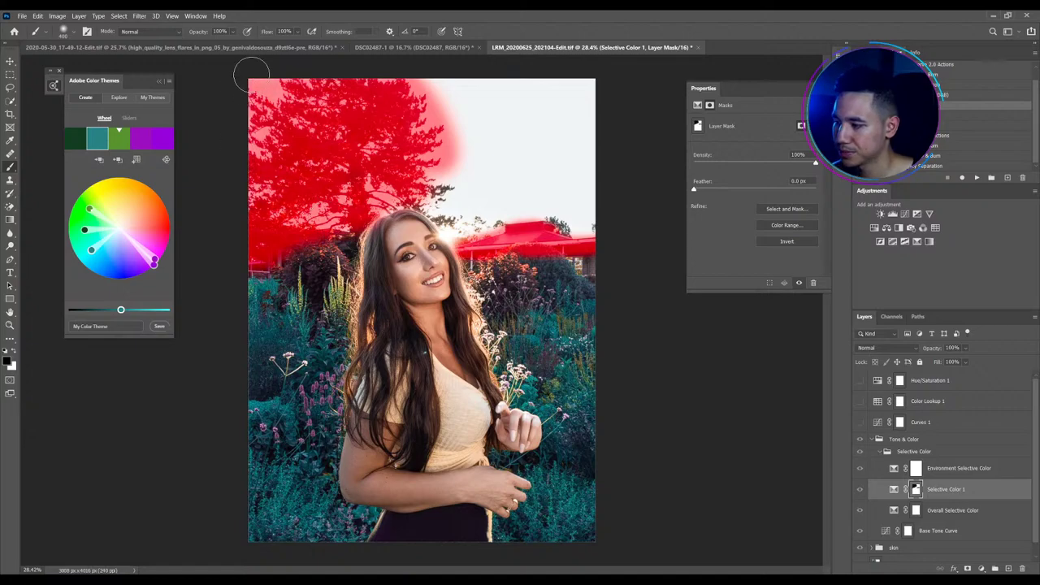
{"action": "left_click", "coordinate": [893, 488]}
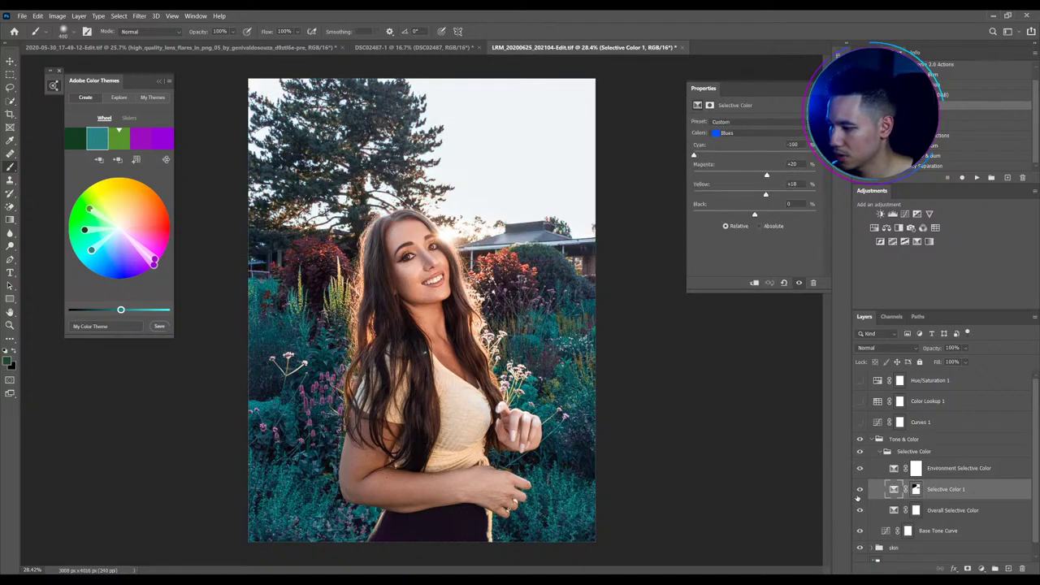
Select the model with Select Subject and fill her out of the Environment Selective Color mask
{"action": "left_click", "coordinate": [916, 469]}
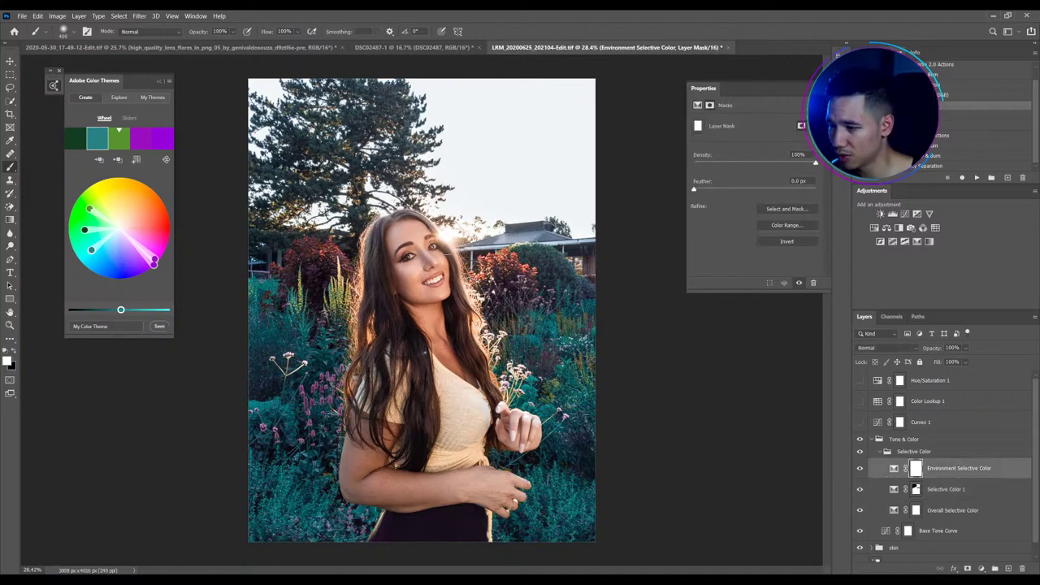
{"action": "left_click", "coordinate": [11, 102]}
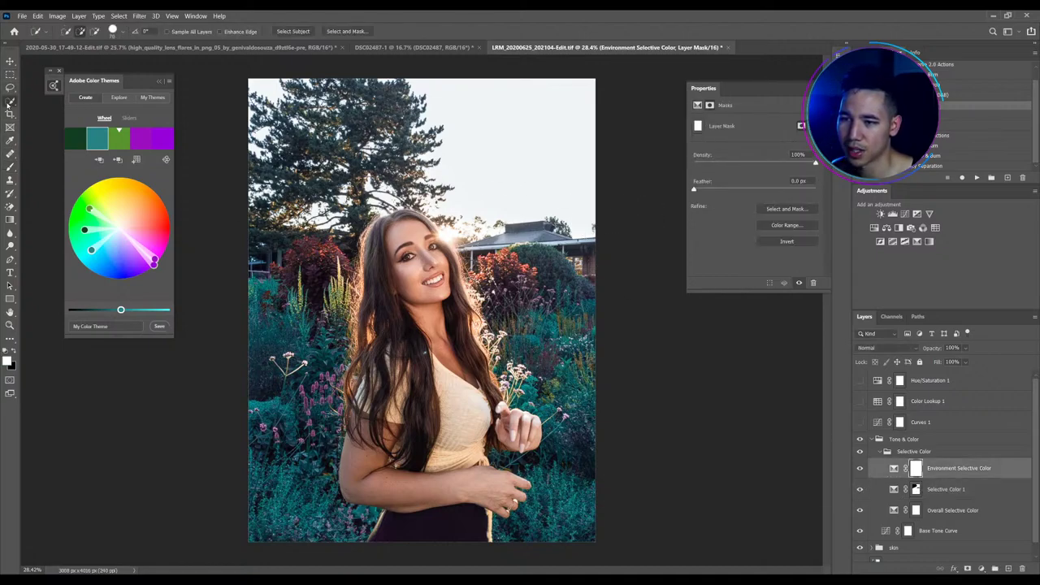
{"action": "left_click", "coordinate": [63, 110]}
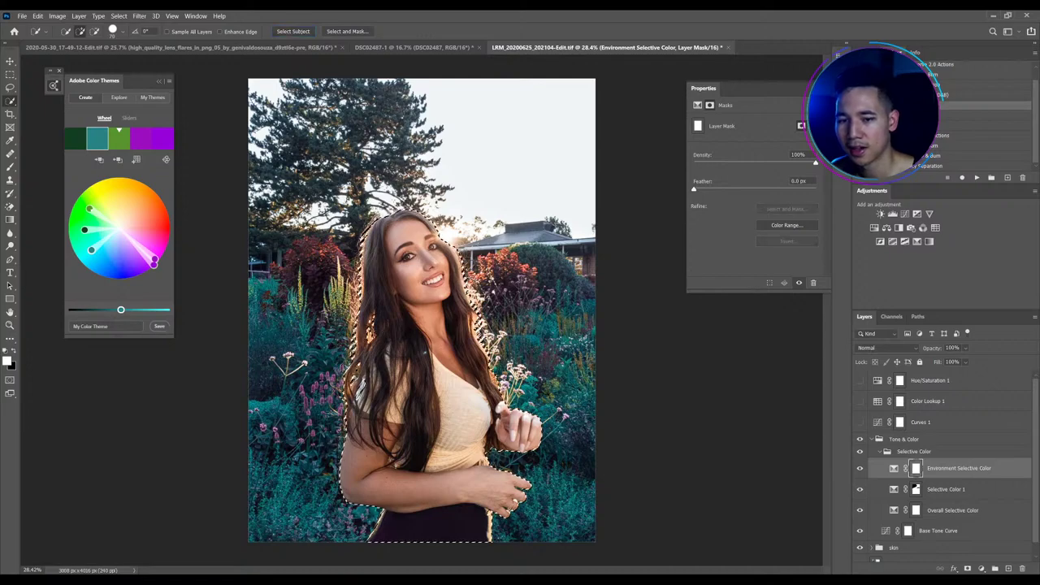
{"action": "key", "text": "Delete"}
{"action": "key", "text": "ctrl+d"}
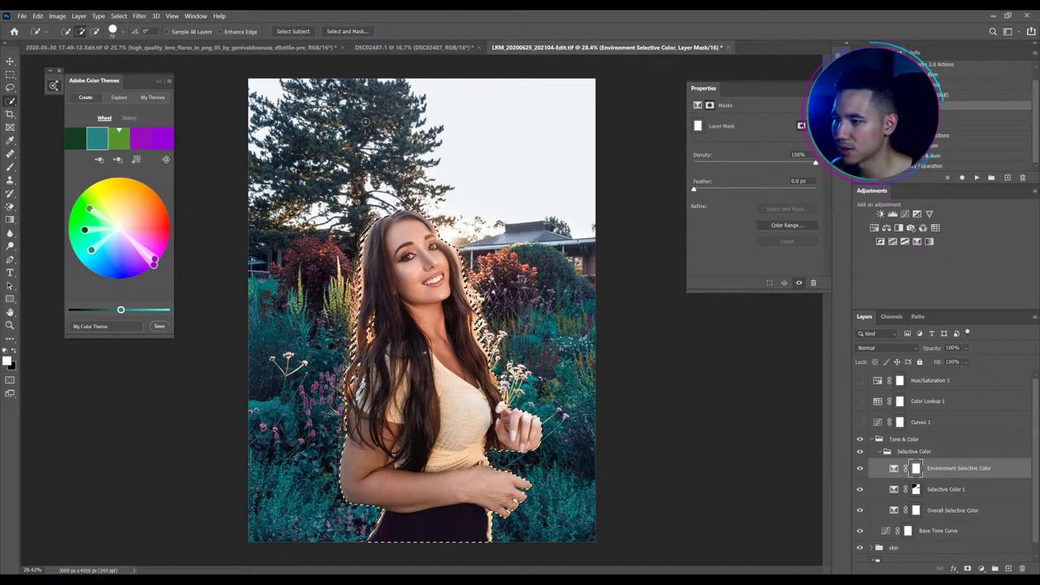
{"action": "right_click", "coordinate": [915, 469]}
{"action": "left_click", "coordinate": [926, 487]}
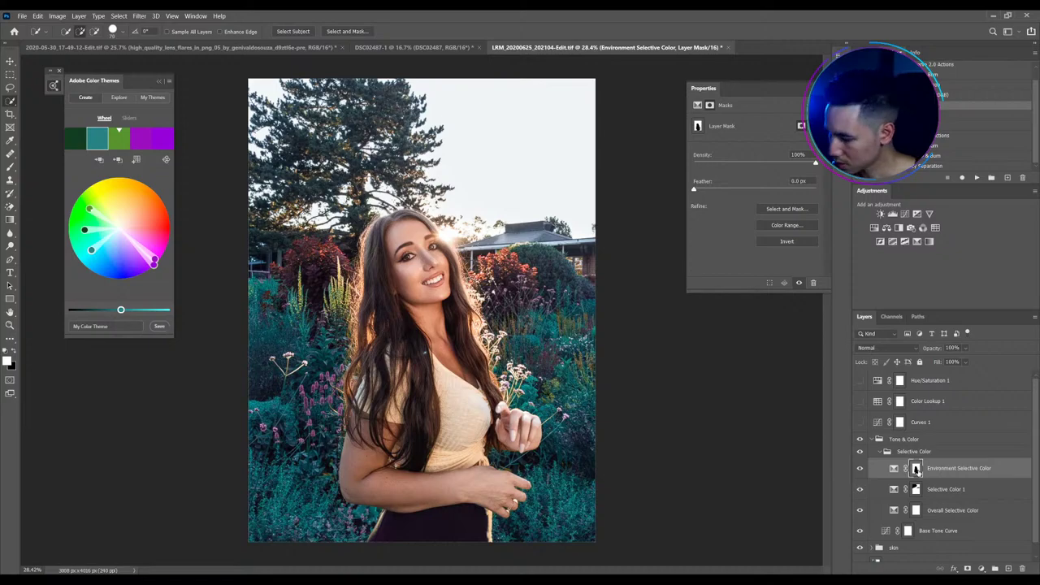
Show the Environment Selective Color mask as a red overlay
{"action": "key", "text": "backslash"}
{"action": "scroll", "coordinate": [543, 463], "scroll_direction": "up", "scroll_amount": 2}
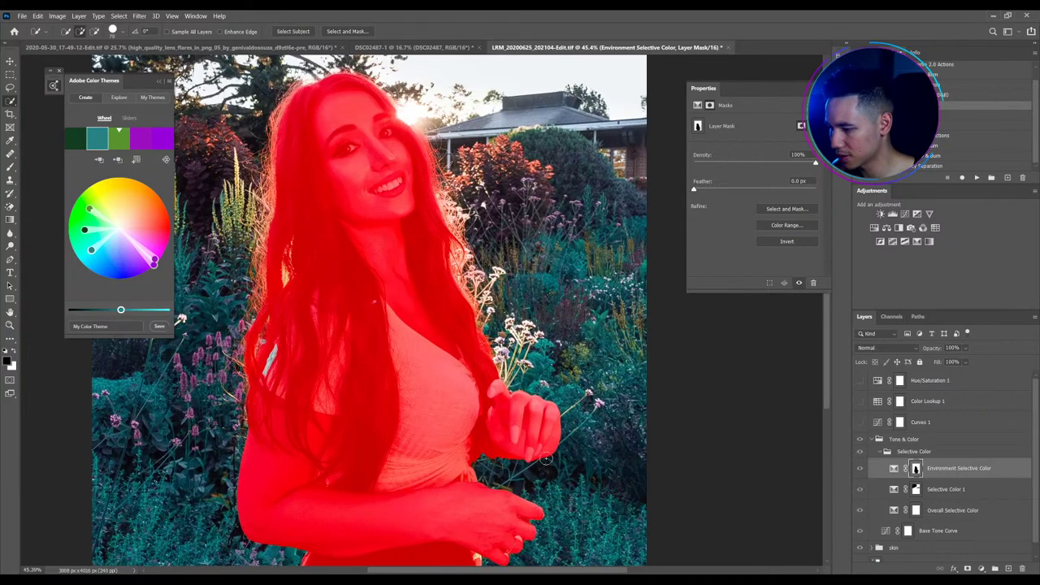
{"action": "scroll", "coordinate": [545, 460], "scroll_direction": "down", "scroll_amount": 2}
{"action": "scroll", "coordinate": [488, 422], "scroll_direction": "up", "scroll_amount": 2}
{"action": "scroll", "coordinate": [410, 378], "scroll_direction": "down", "scroll_amount": 2}
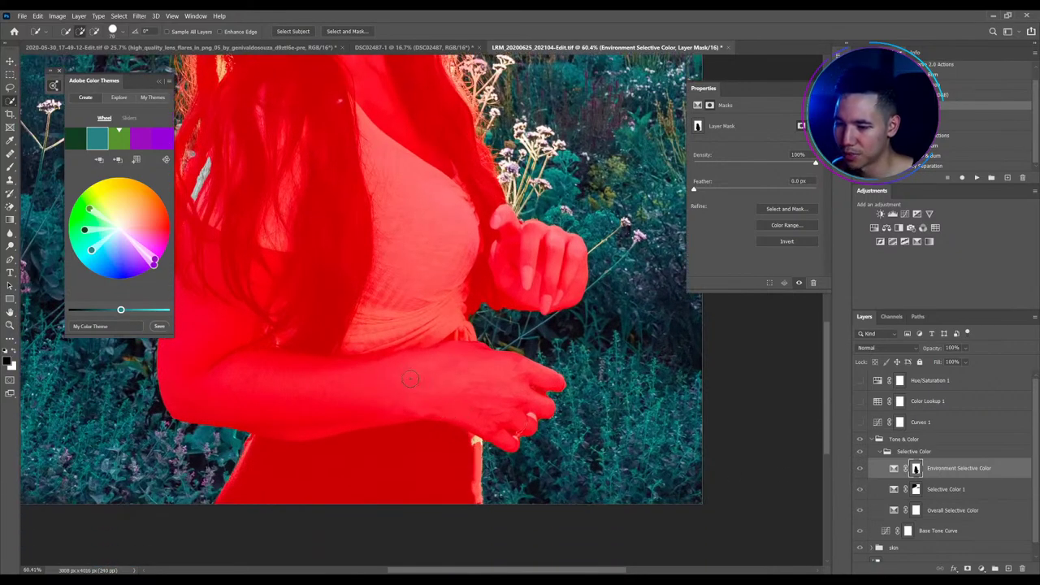
Paint black with a smaller brush over the light streak in her hair
{"action": "key", "text": "b"}
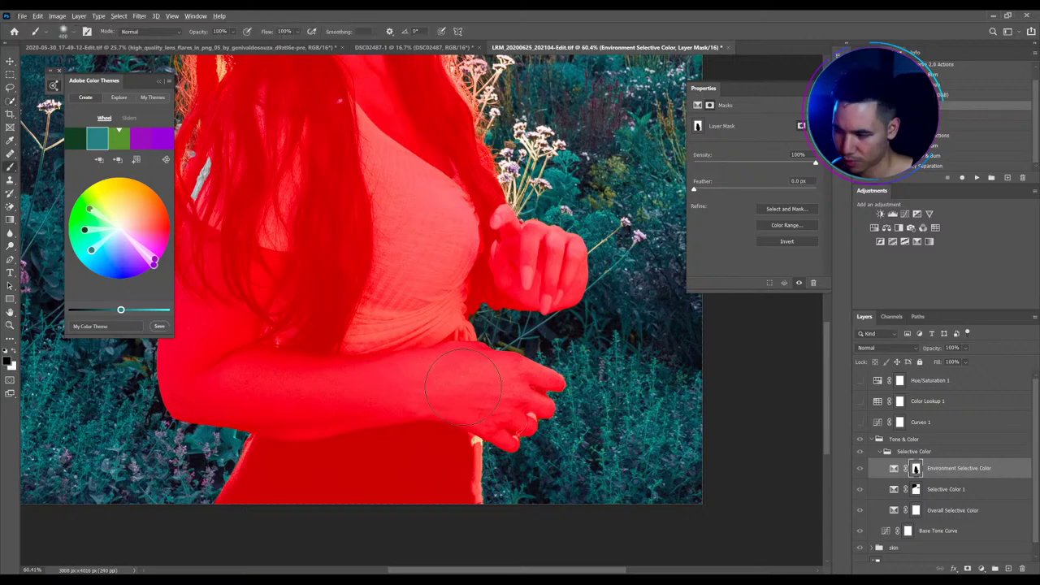
{"action": "mouse_move", "coordinate": [463, 388]}
{"action": "left_mouse_down"}
{"action": "mouse_move", "coordinate": [405, 490]}
{"action": "mouse_move", "coordinate": [366, 506]}
{"action": "mouse_move", "coordinate": [373, 573]}
{"action": "mouse_move", "coordinate": [443, 382]}
{"action": "mouse_move", "coordinate": [434, 398]}
{"action": "left_mouse_up"}
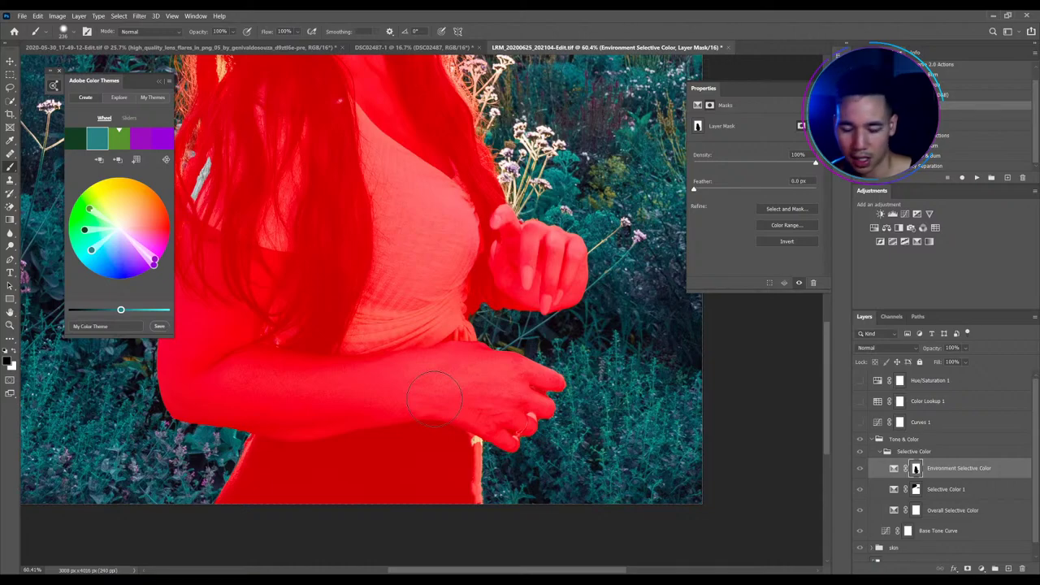
{"action": "key", "text": "bracketleft"}
{"action": "key", "text": "bracketleft"}
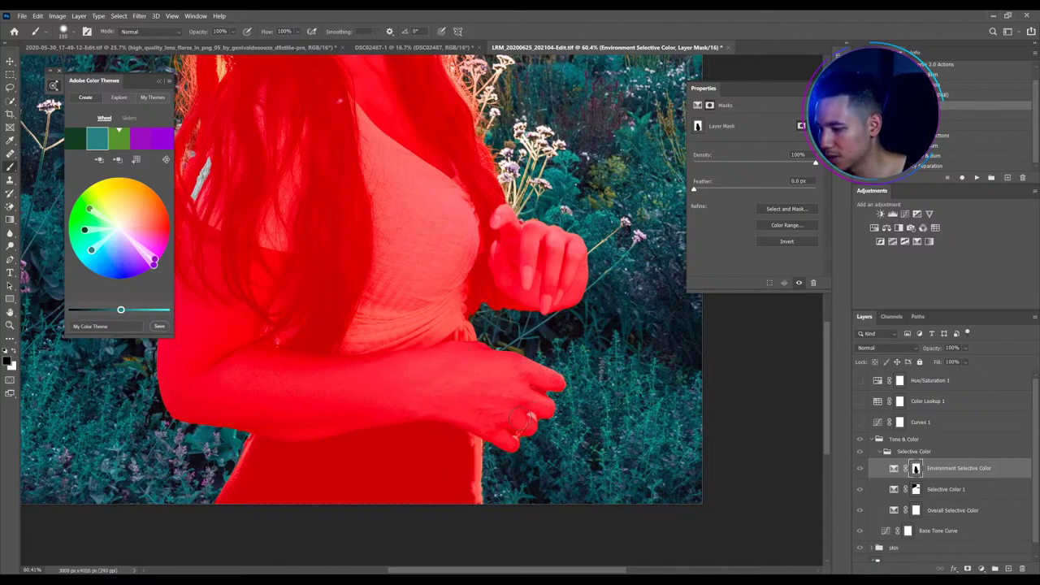
{"action": "key", "text": "bracketleft"}
{"action": "key", "text": "bracketleft"}
{"action": "key", "text": "bracketleft"}
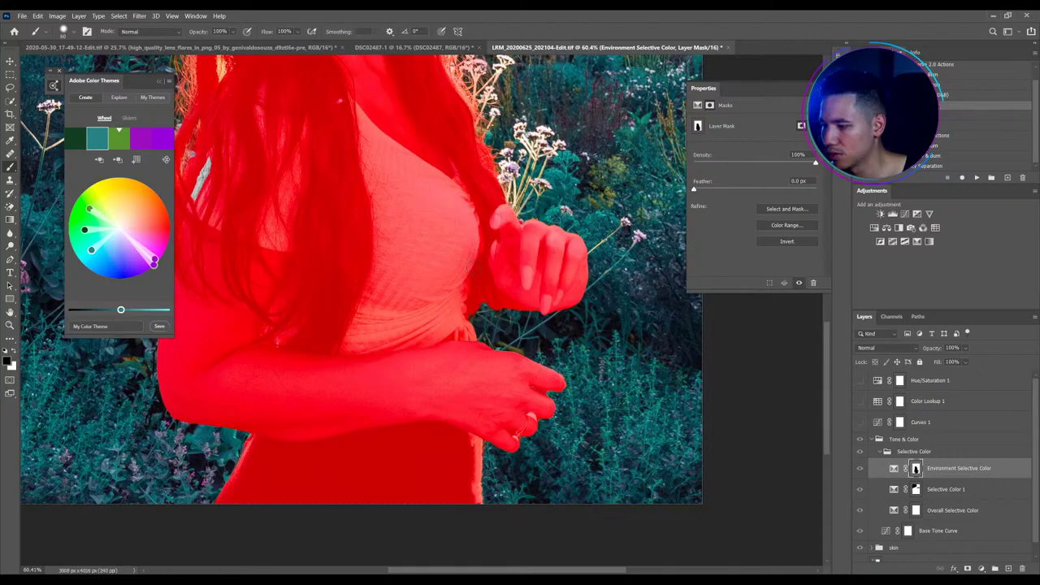
{"action": "key", "text": "ctrl+0"}
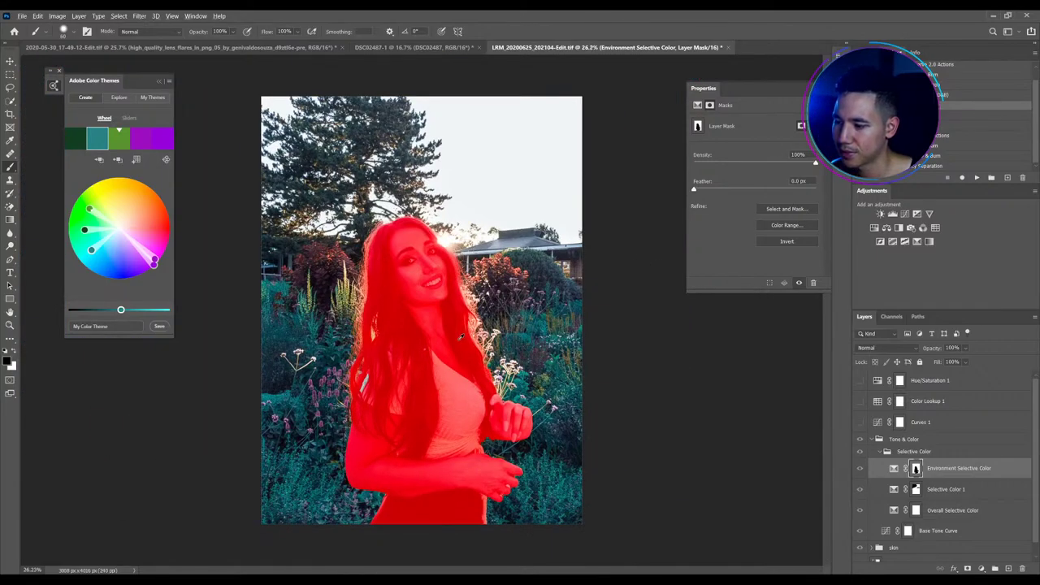
{"action": "scroll", "coordinate": [349, 410], "scroll_direction": "up", "scroll_amount": 4}
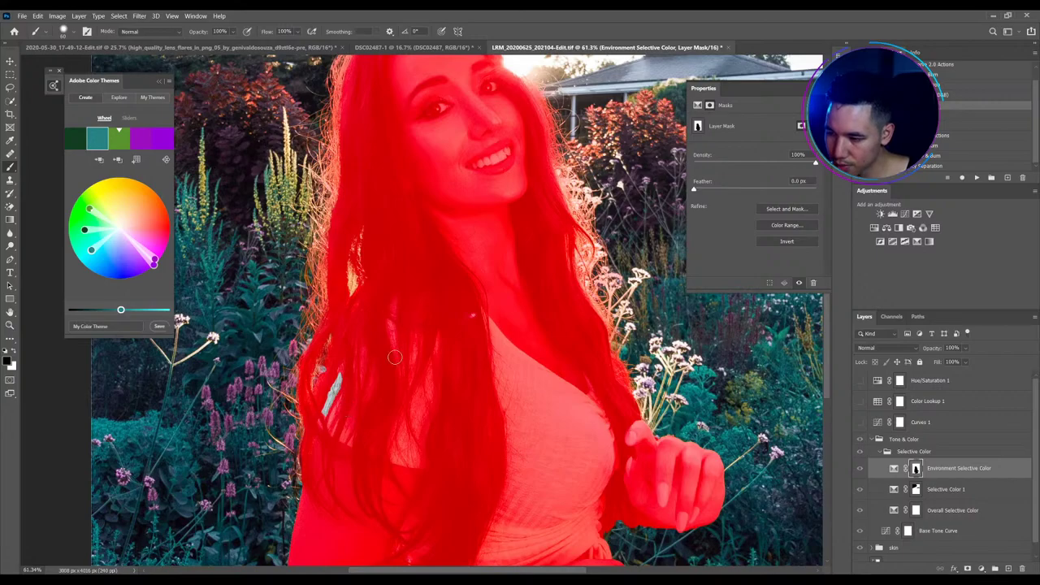
{"action": "left_click_drag", "start_coordinate": [342, 371], "coordinate": [325, 414]}
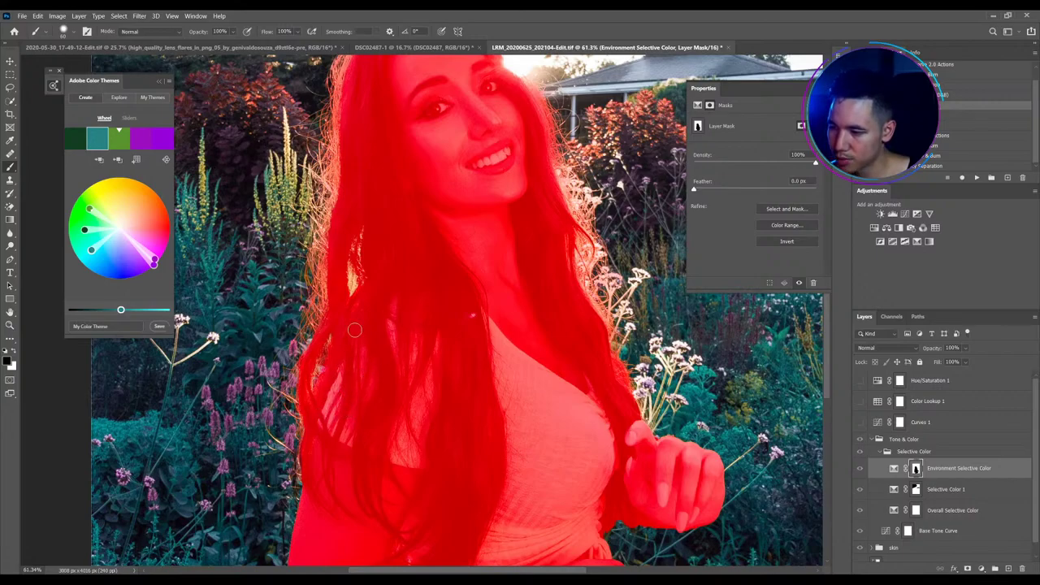
{"action": "scroll", "coordinate": [469, 277], "scroll_direction": "down", "scroll_amount": 3}
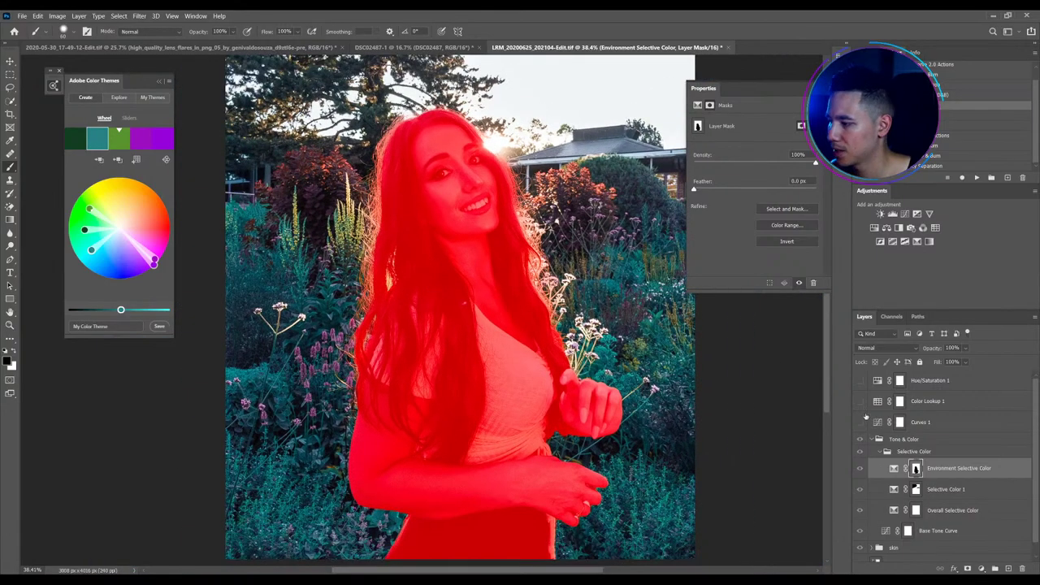
Raise Yellow by 8 in Environment Selective Color's Yellows, with slight Cyan and Magenta nudges
{"action": "left_click", "coordinate": [894, 469]}
{"action": "left_click", "coordinate": [760, 134]}
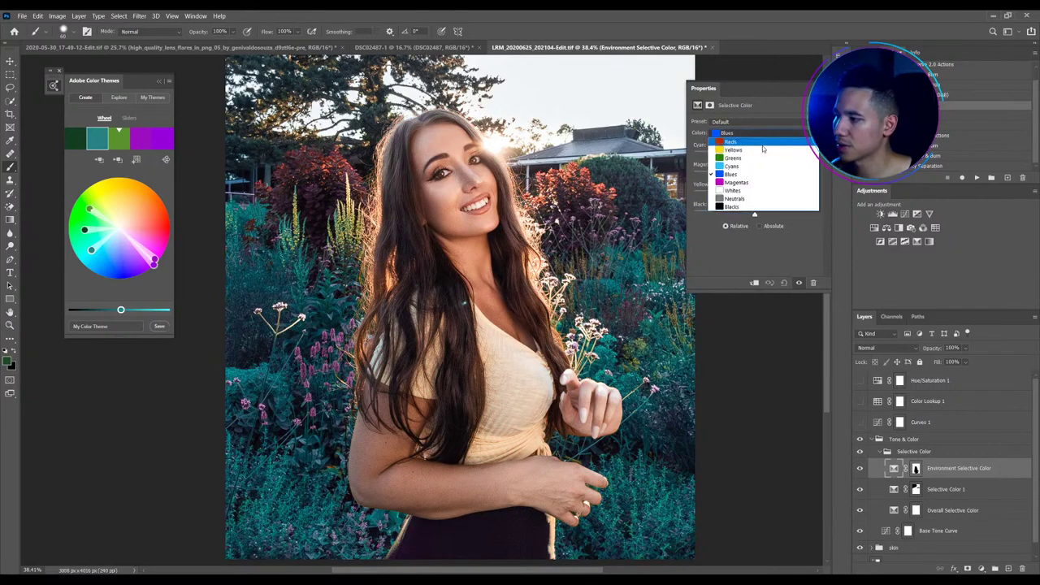
{"action": "left_click", "coordinate": [763, 149]}
{"action": "scroll", "coordinate": [209, 214], "scroll_direction": "down", "scroll_amount": 1}
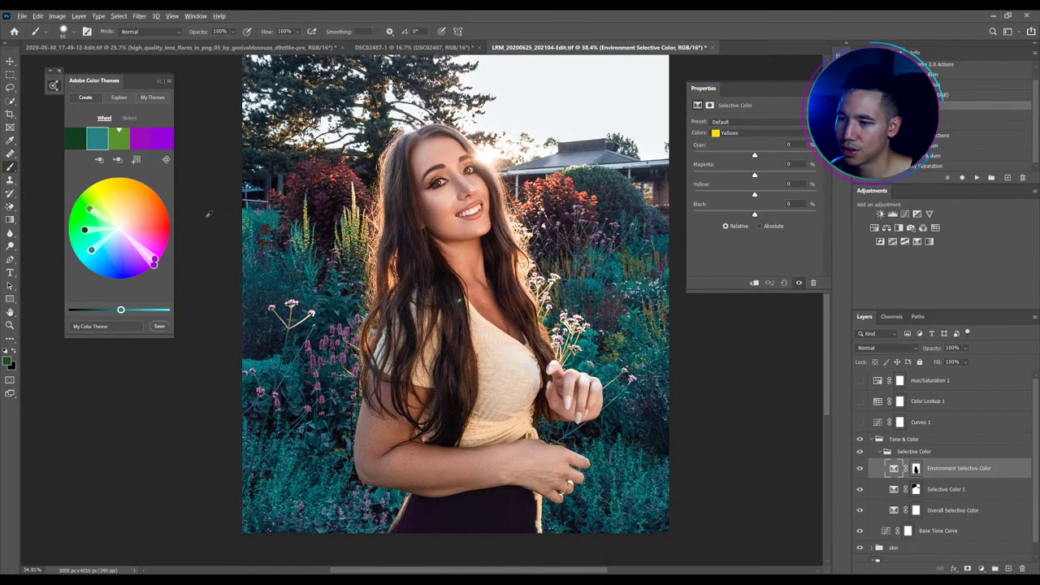
{"action": "mouse_move", "coordinate": [154, 261]}
{"action": "left_mouse_down"}
{"action": "mouse_move", "coordinate": [118, 189]}
{"action": "mouse_move", "coordinate": [138, 200]}
{"action": "mouse_move", "coordinate": [117, 190]}
{"action": "mouse_move", "coordinate": [127, 199]}
{"action": "left_mouse_up"}
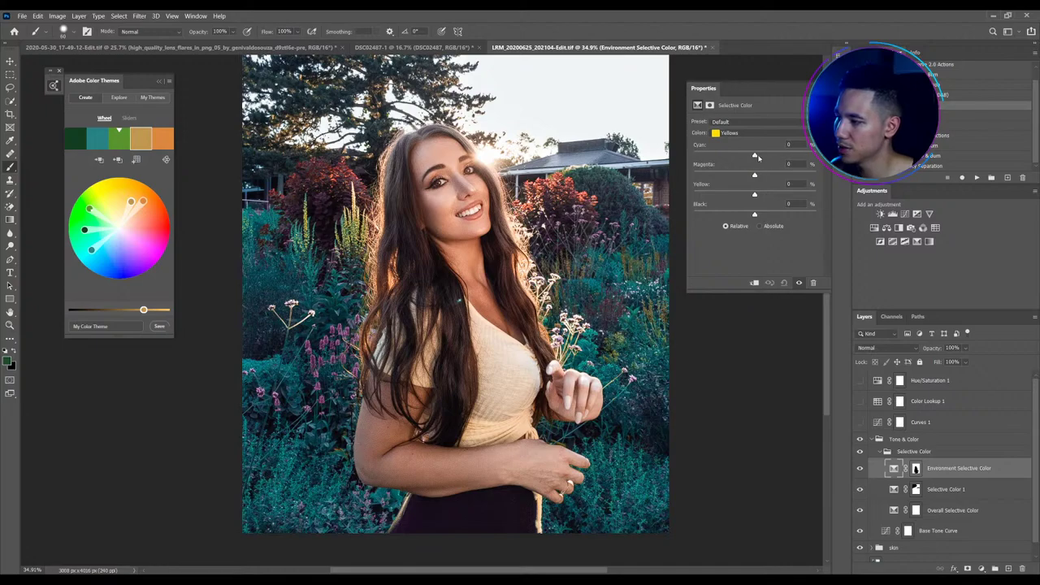
{"action": "left_click", "coordinate": [755, 155]}
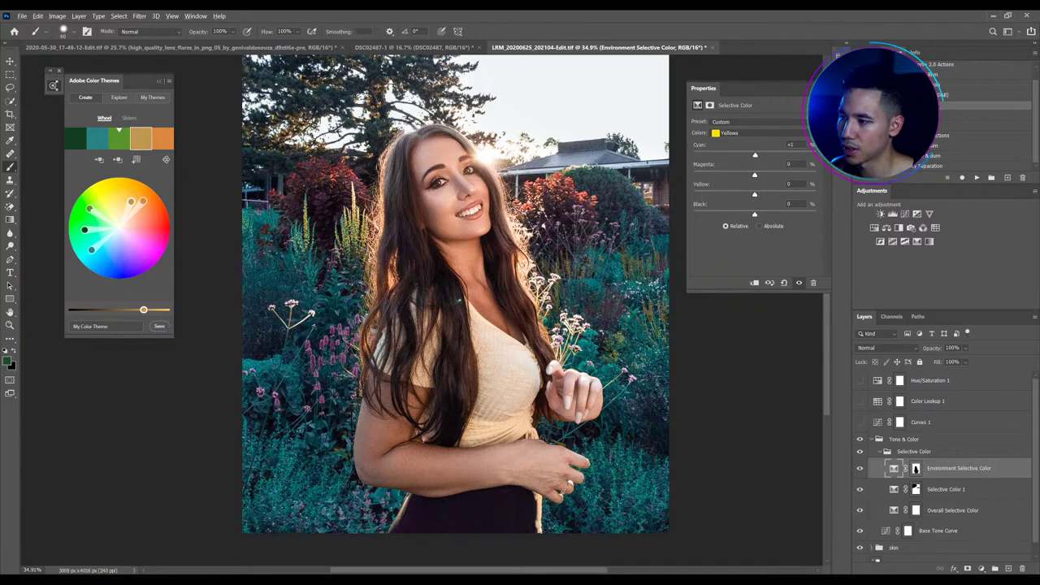
{"action": "scroll", "coordinate": [511, 203], "scroll_direction": "down", "scroll_amount": 1}
{"action": "key", "text": "ctrl+0"}
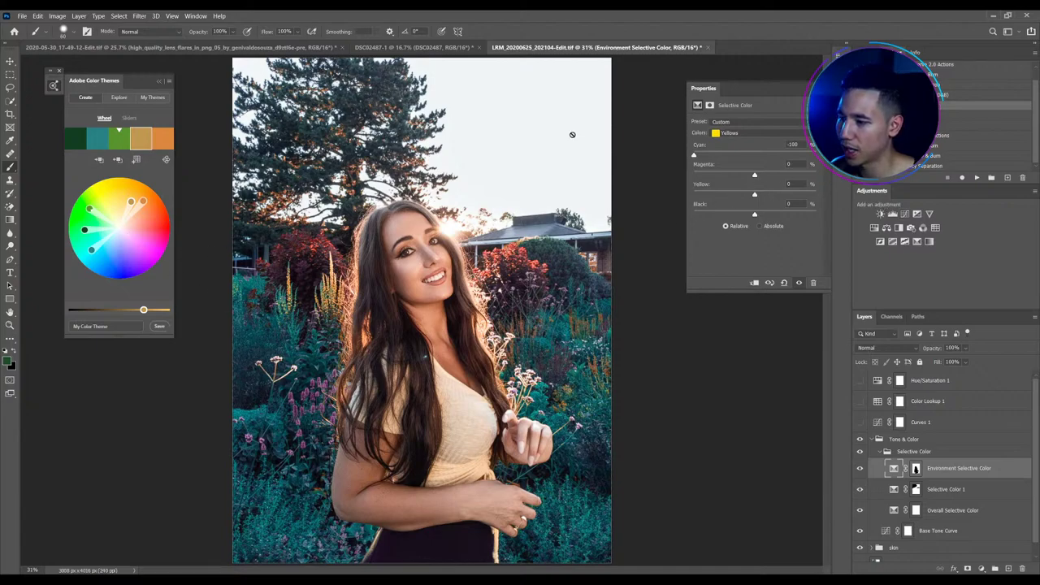
{"action": "left_click_drag", "start_coordinate": [754, 175], "coordinate": [769, 178]}
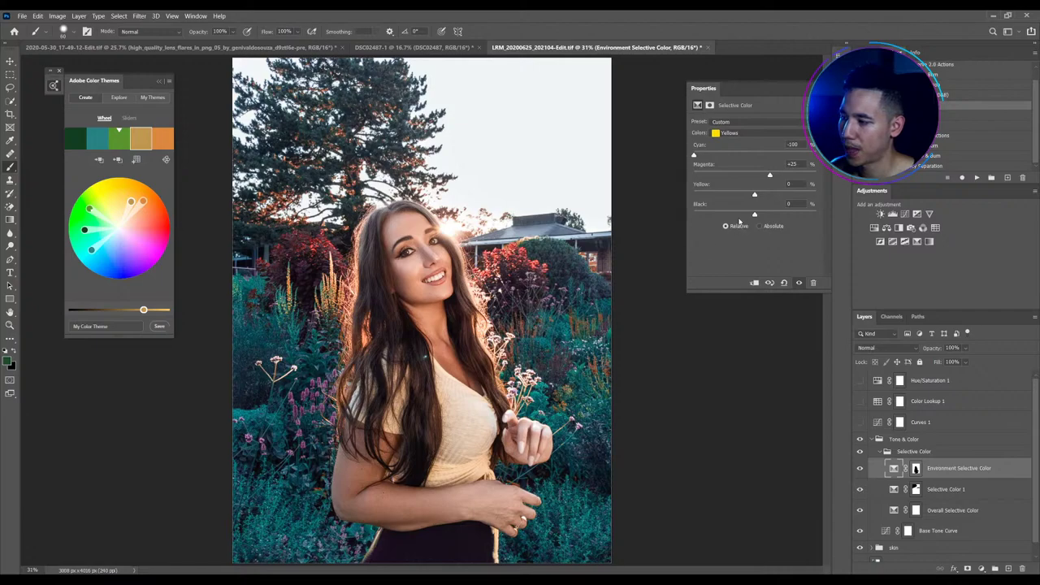
{"action": "left_click_drag", "start_coordinate": [754, 195], "coordinate": [758, 196]}
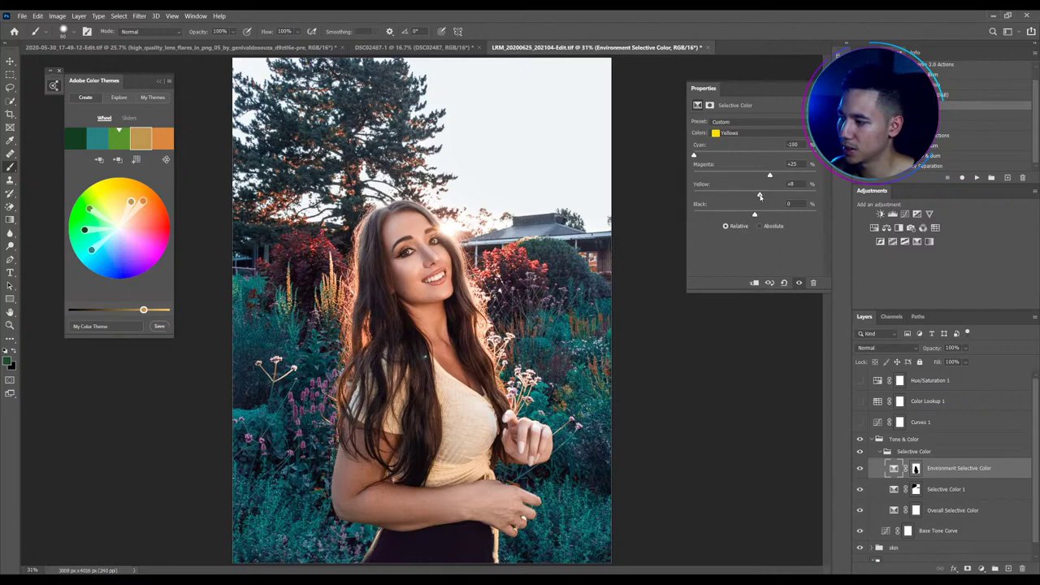
Set the Reds to Cyan -48, Magenta +13, Yellow +30 and add a Selective Color 2 layer
{"action": "key", "text": "Up"}
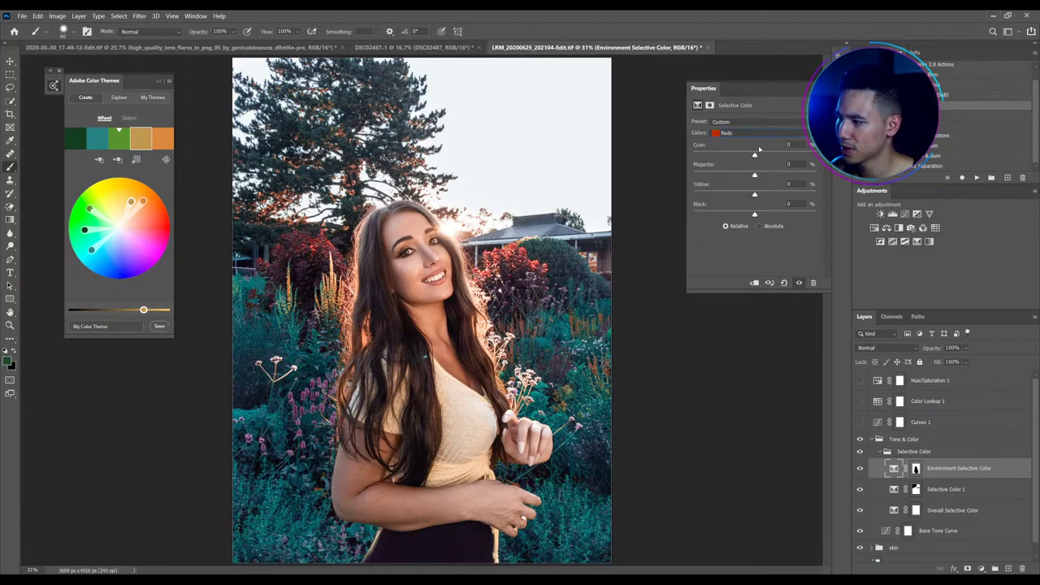
{"action": "left_click_drag", "start_coordinate": [692, 155], "coordinate": [777, 197]}
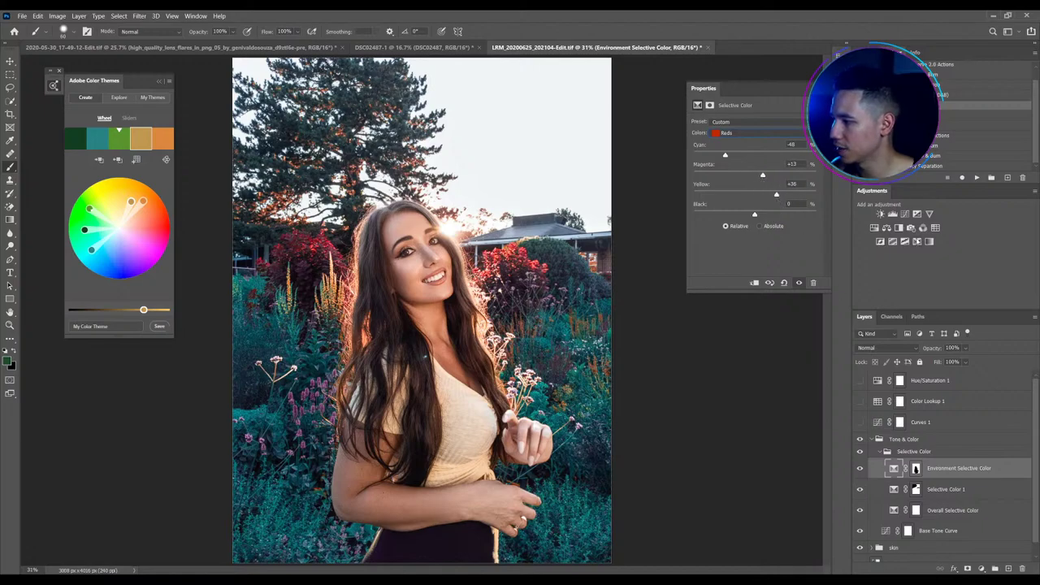
{"action": "left_click", "coordinate": [927, 241]}
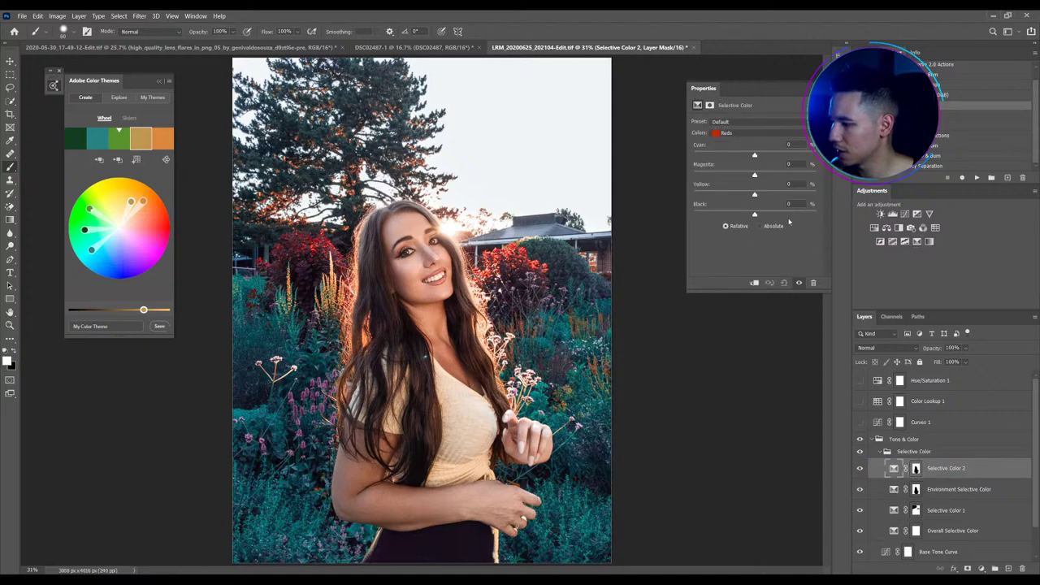
Set Selective Color 2's Yellows to Cyan -68, Magenta +17, Yellow +14
{"action": "left_click", "coordinate": [764, 133]}
{"action": "left_click", "coordinate": [767, 143]}
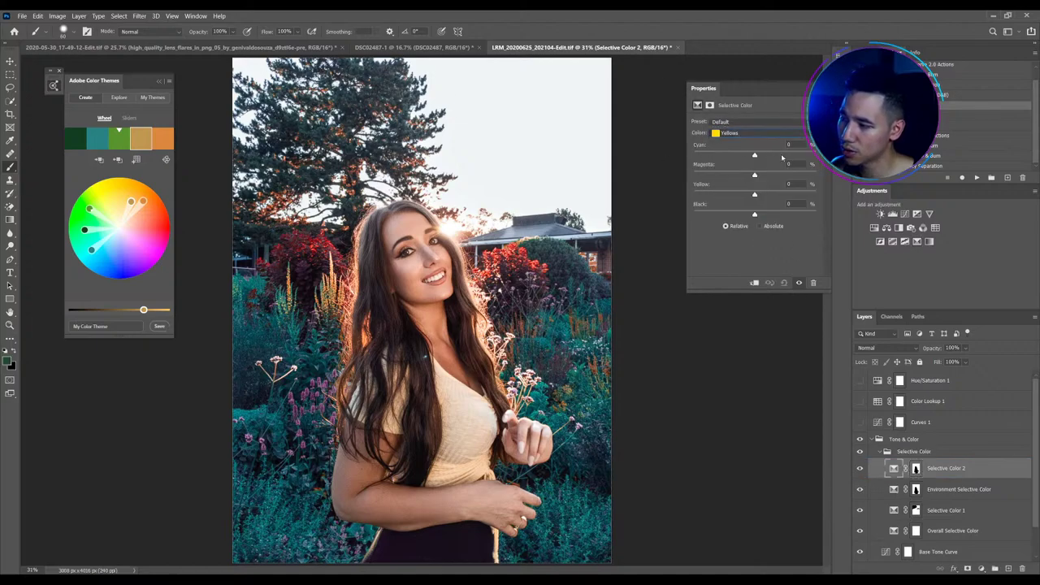
{"action": "left_click_drag", "start_coordinate": [754, 154], "coordinate": [641, 155]}
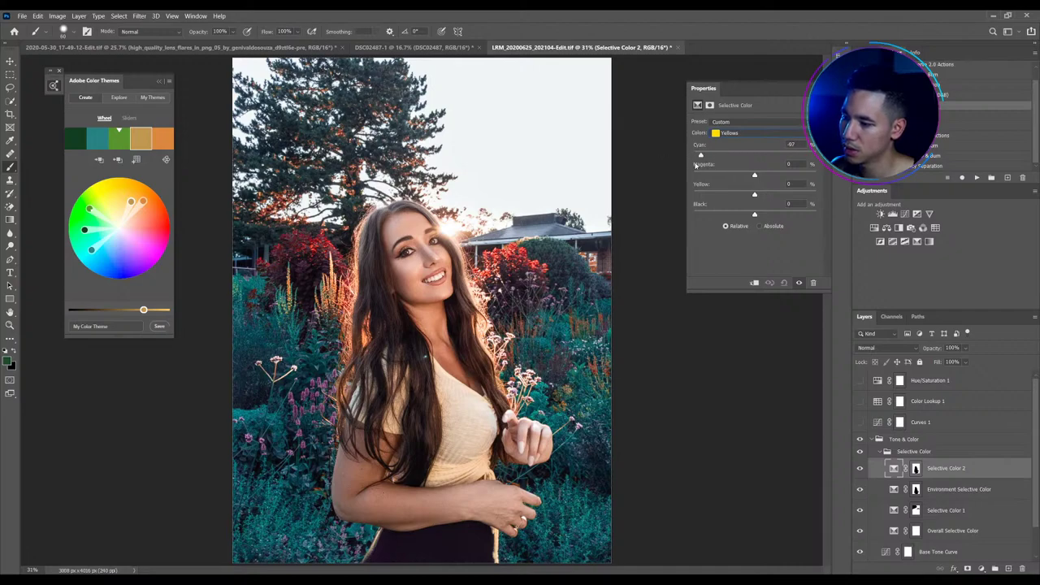
{"action": "left_click_drag", "start_coordinate": [751, 175], "coordinate": [762, 195]}
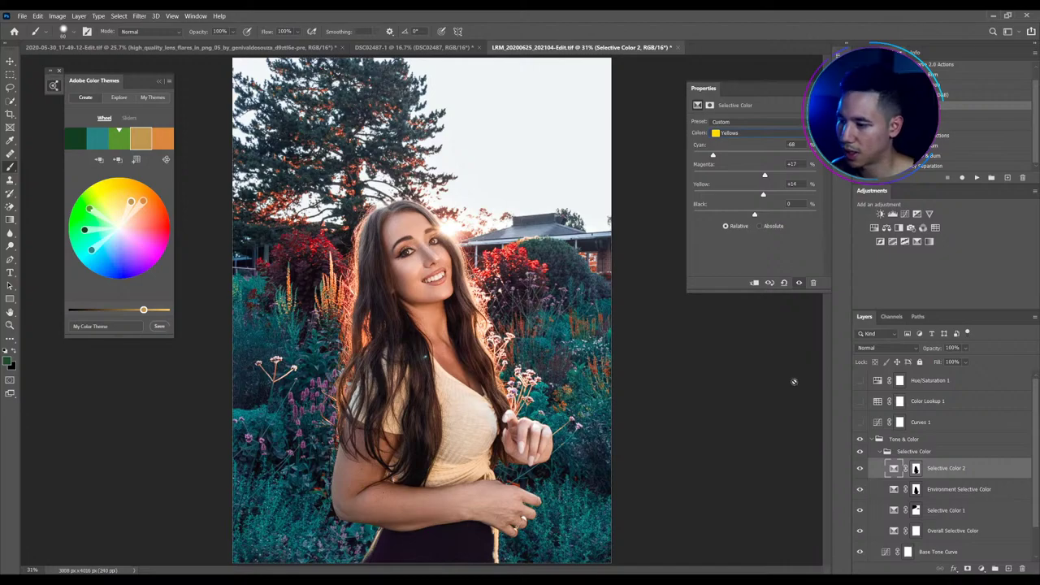
Toggle the Tone & Color group off and on to compare the grade, zoomed out
{"action": "left_click", "coordinate": [859, 439]}
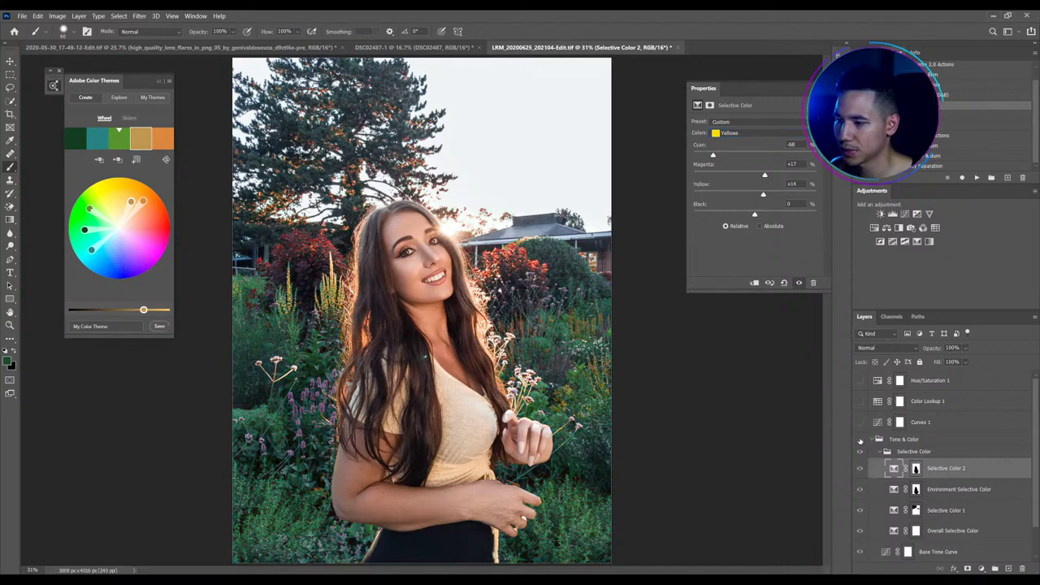
{"action": "left_click", "coordinate": [860, 440]}
{"action": "left_click", "coordinate": [859, 439]}
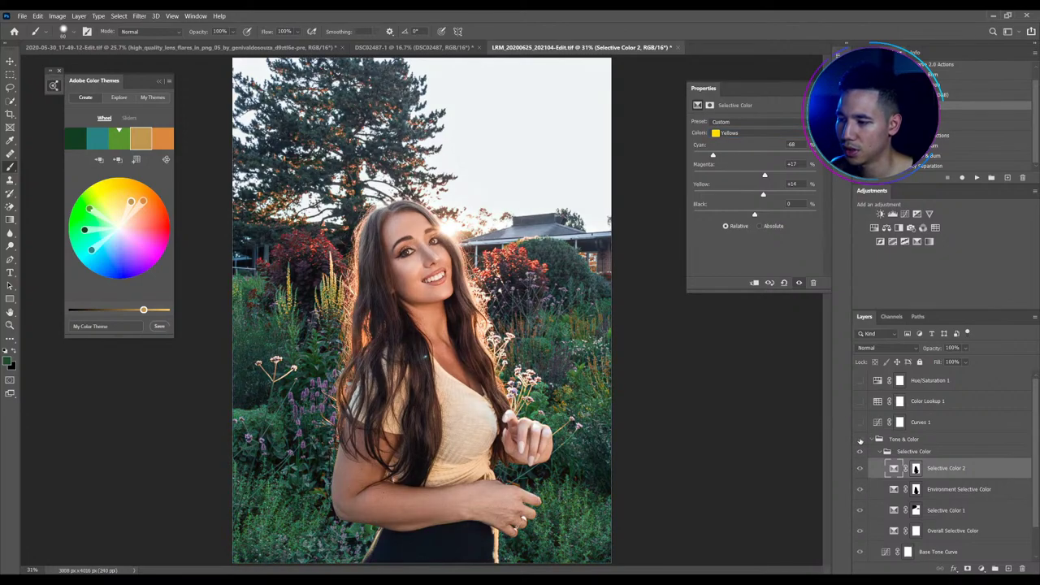
{"action": "left_click", "coordinate": [859, 439]}
{"action": "key", "text": "ctrl+minus"}
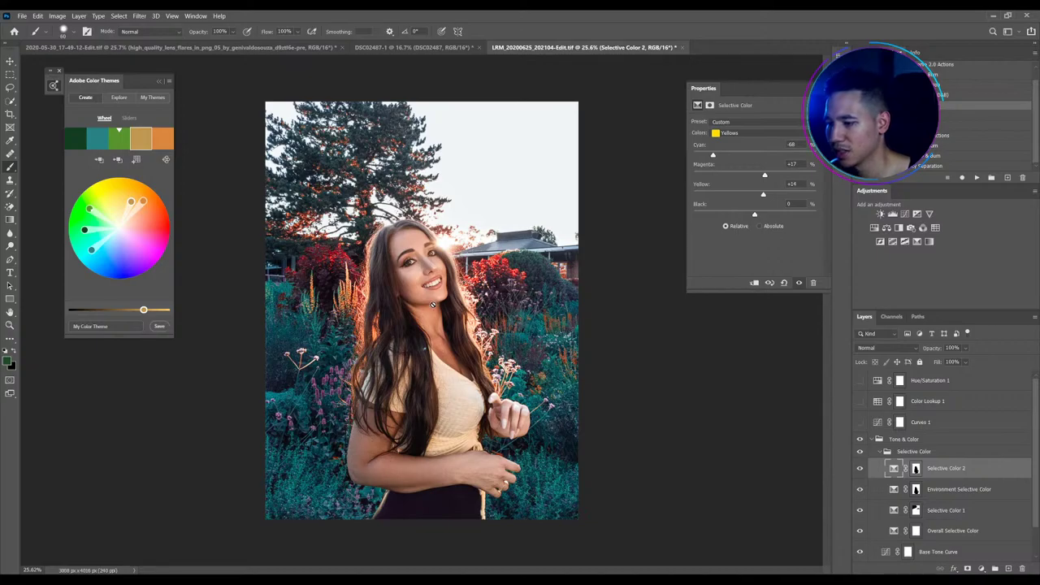
{"action": "scroll", "coordinate": [421, 296], "scroll_direction": "up", "scroll_amount": 3}
{"action": "scroll", "coordinate": [640, 351], "scroll_direction": "up", "scroll_amount": 2}
{"action": "scroll", "coordinate": [639, 353], "scroll_direction": "down", "scroll_amount": 4}
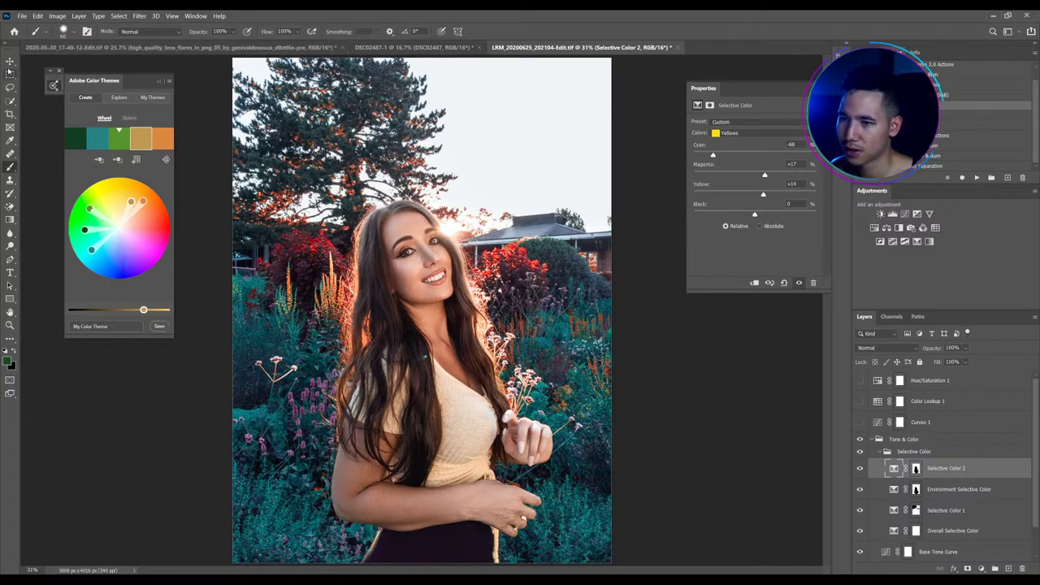
Select the Move tool (V)
{"action": "key", "text": "v"}
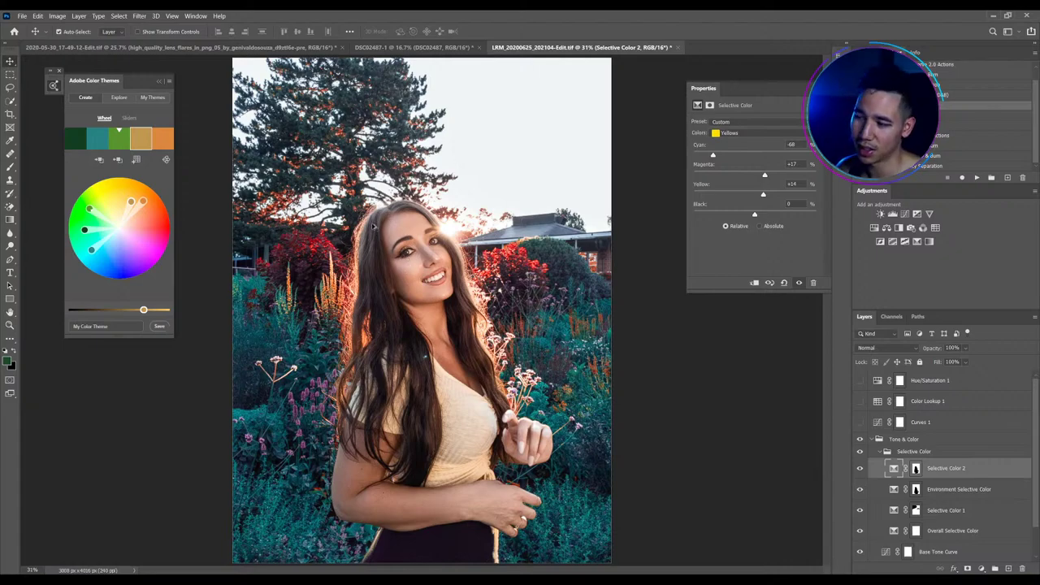
{"action": "scroll", "coordinate": [374, 226], "scroll_direction": "down", "scroll_amount": 1}
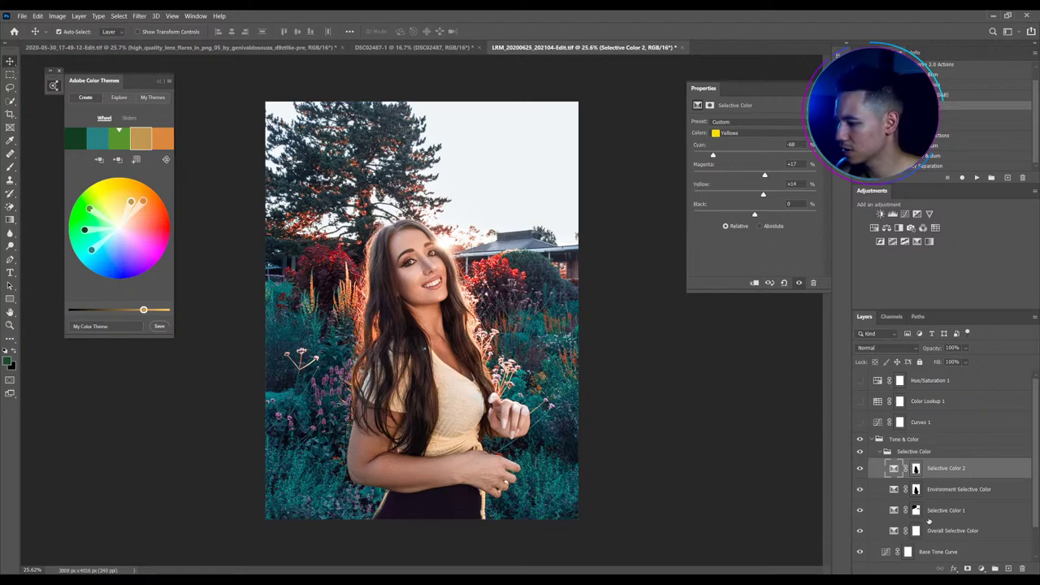
Push cyan into the Overall Selective Color Whites, undoing the yellow change
{"action": "left_click", "coordinate": [919, 532]}
{"action": "left_click", "coordinate": [730, 133]}
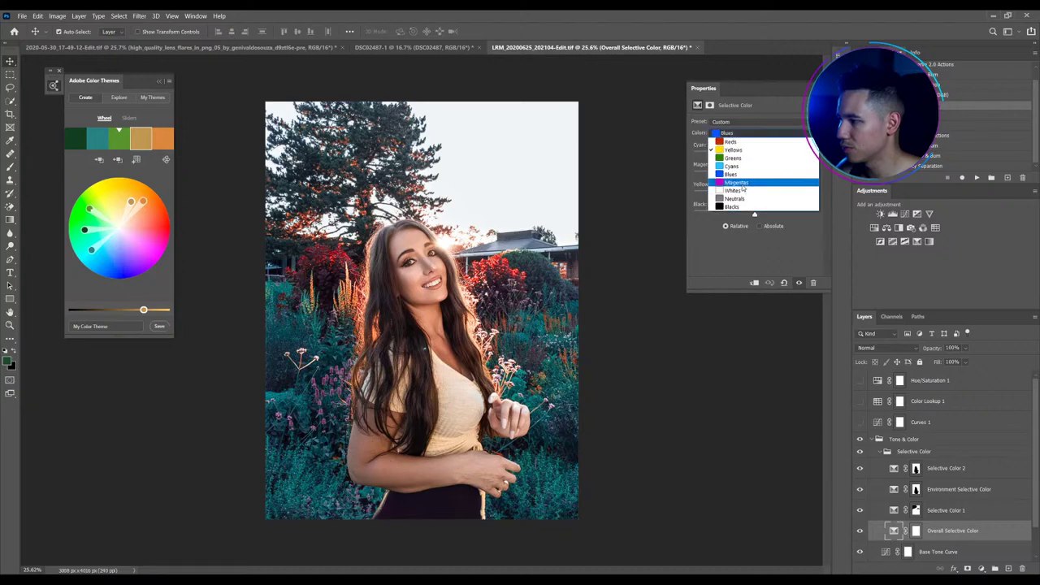
{"action": "left_click", "coordinate": [743, 190]}
{"action": "left_click_drag", "start_coordinate": [756, 156], "coordinate": [815, 155]}
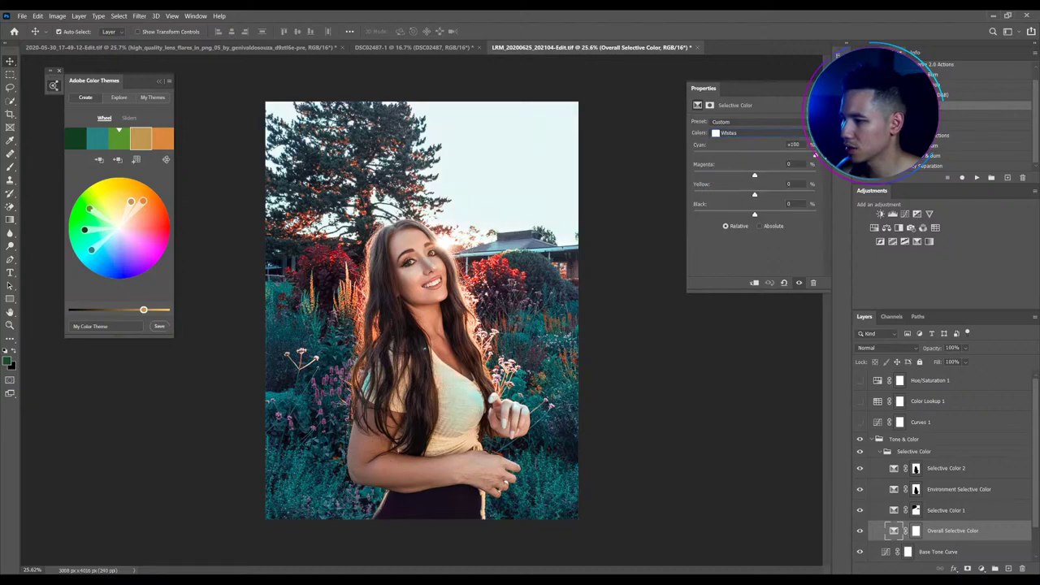
{"action": "left_click_drag", "start_coordinate": [755, 195], "coordinate": [643, 196]}
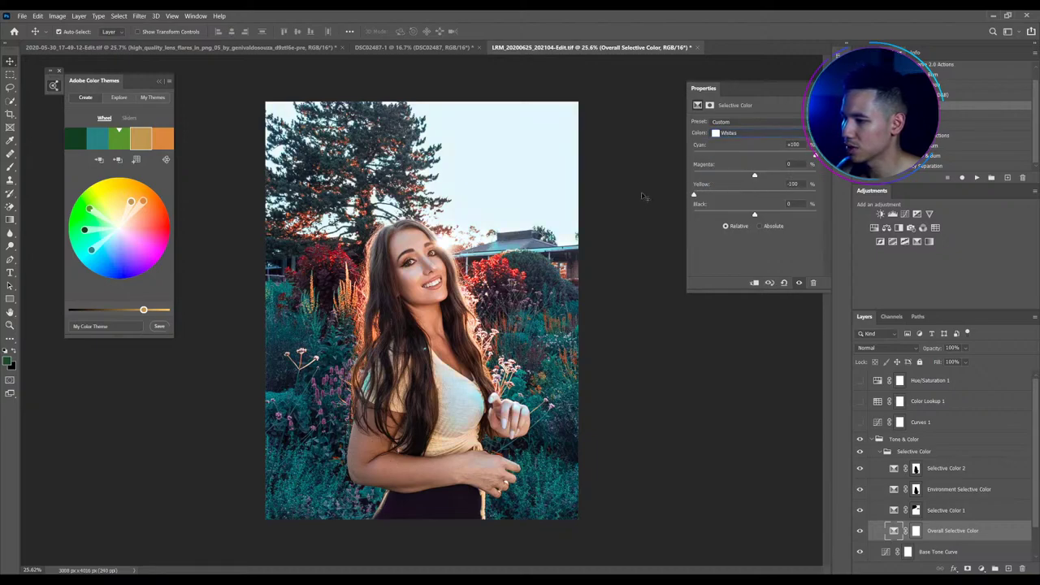
{"action": "key", "text": "ctrl+z"}
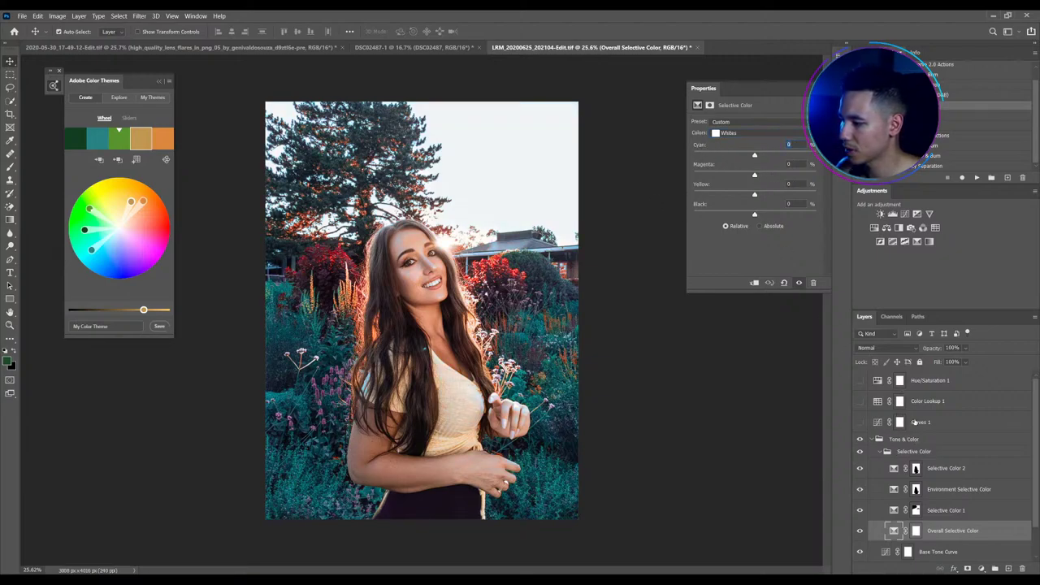
Copy Selective Color 2's mask onto Curves 1, then lift its black point and lower the midtones
{"action": "left_click", "coordinate": [902, 423]}
{"action": "left_click_drag", "start_coordinate": [916, 468], "coordinate": [900, 423]}
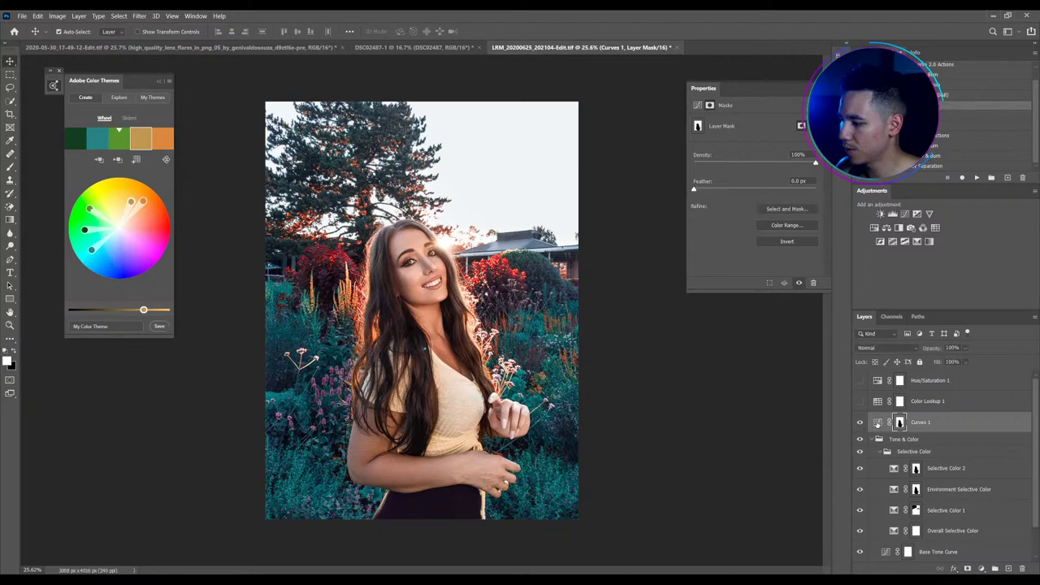
{"action": "left_click", "coordinate": [794, 208]}
{"action": "left_click_drag", "start_coordinate": [715, 248], "coordinate": [712, 242]}
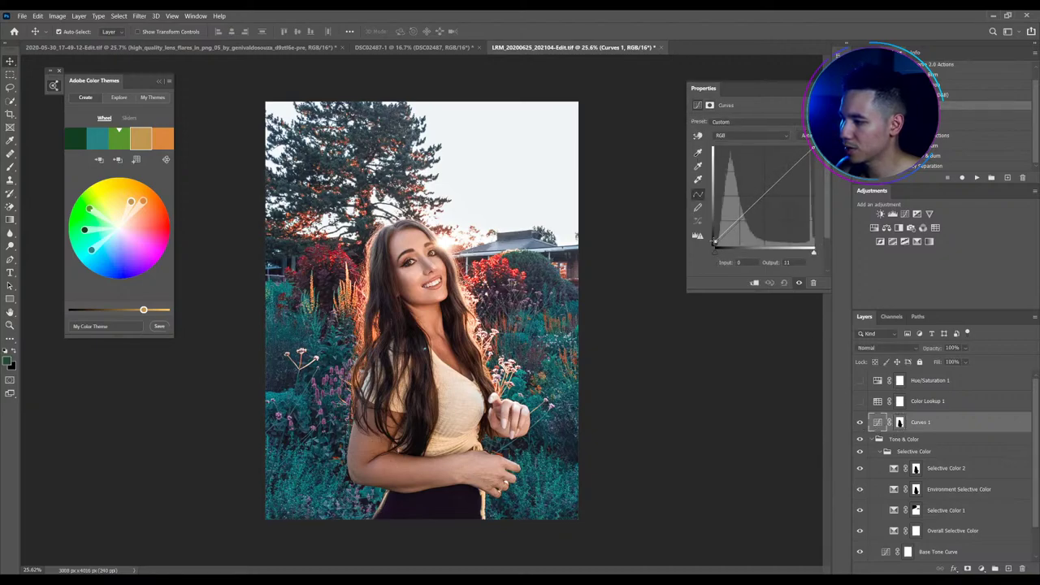
{"action": "left_click_drag", "start_coordinate": [762, 199], "coordinate": [764, 206]}
{"action": "left_click_drag", "start_coordinate": [715, 243], "coordinate": [715, 243]}
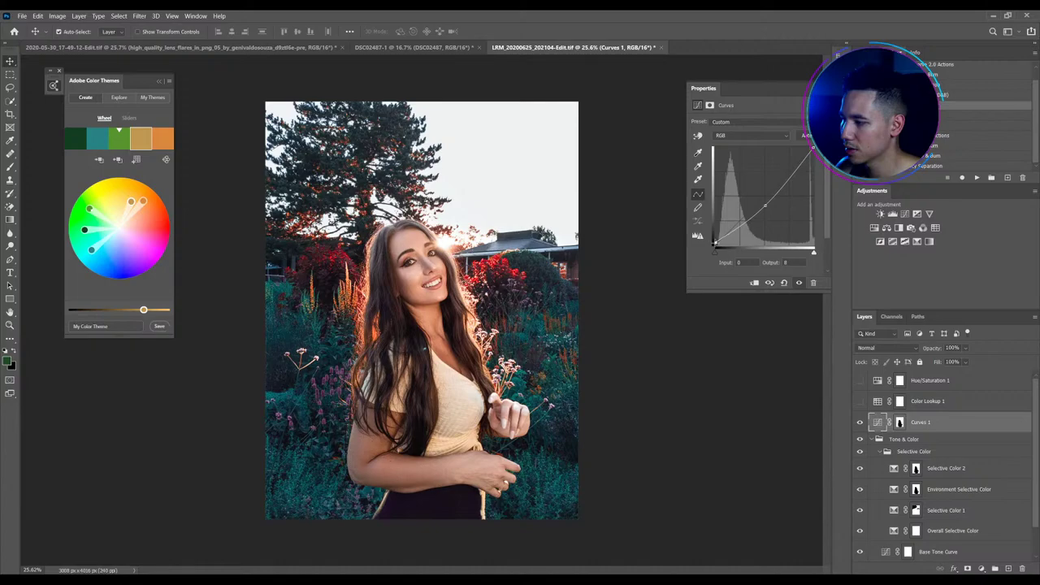
{"action": "left_click", "coordinate": [859, 422]}
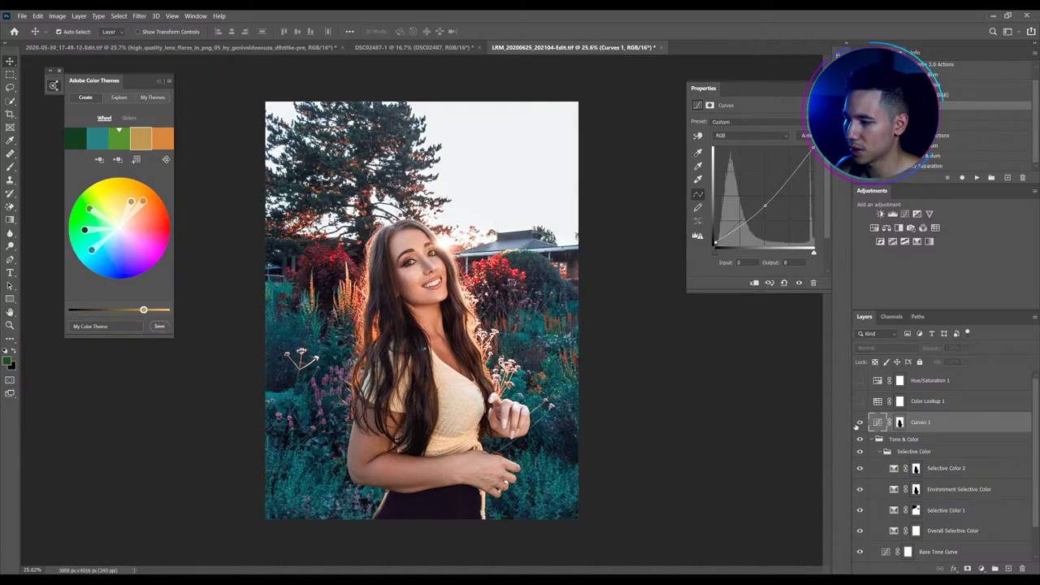
{"action": "left_click", "coordinate": [860, 422]}
Turn on Color Lookup 1 at 9% opacity and enable Hue/Saturation 1
{"action": "left_click", "coordinate": [855, 402]}
{"action": "left_click", "coordinate": [859, 402]}
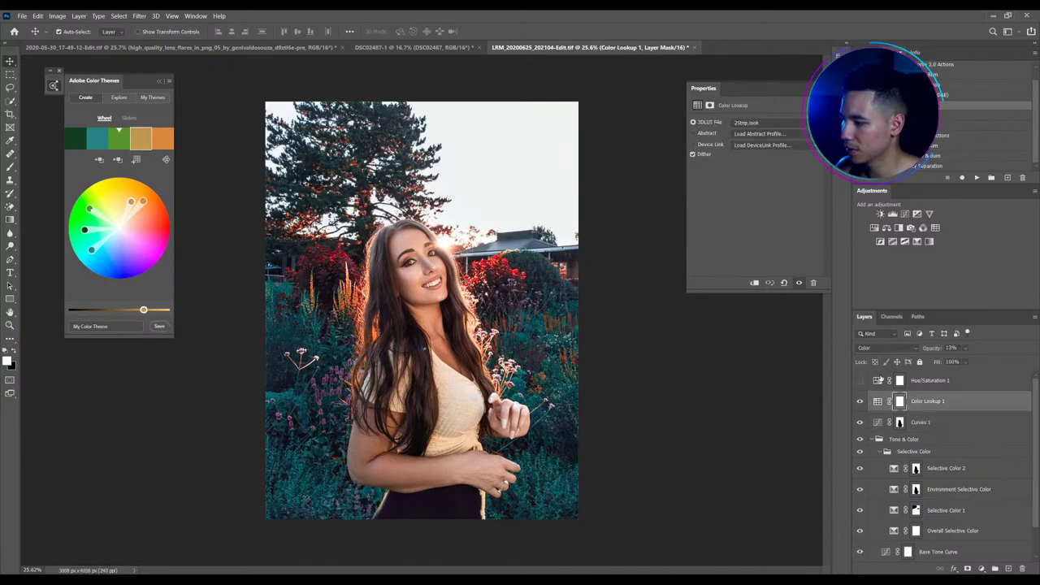
{"action": "left_click_drag", "start_coordinate": [934, 348], "coordinate": [932, 350]}
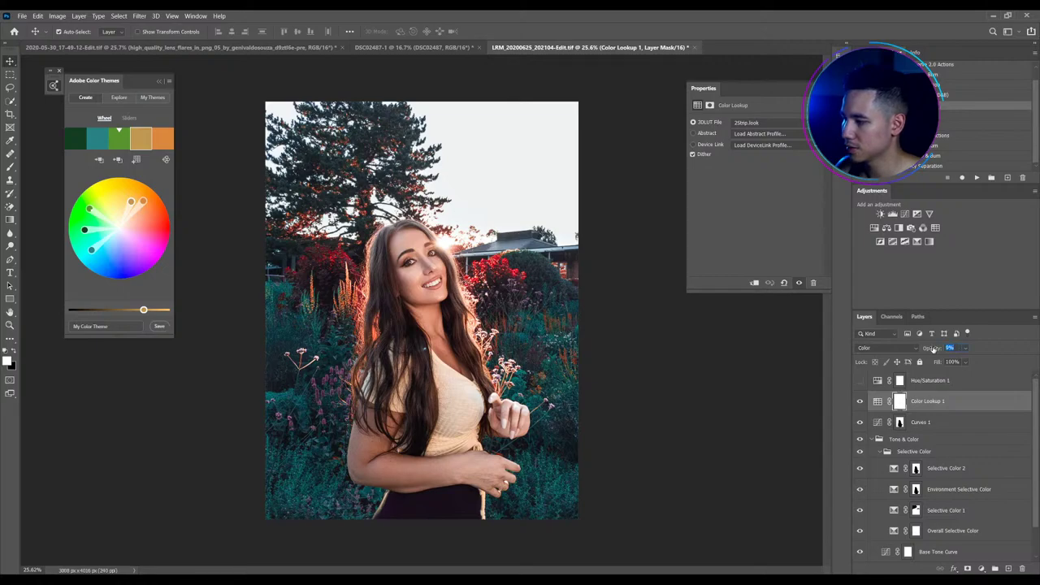
{"action": "left_click", "coordinate": [859, 381]}
{"action": "left_click", "coordinate": [875, 382]}
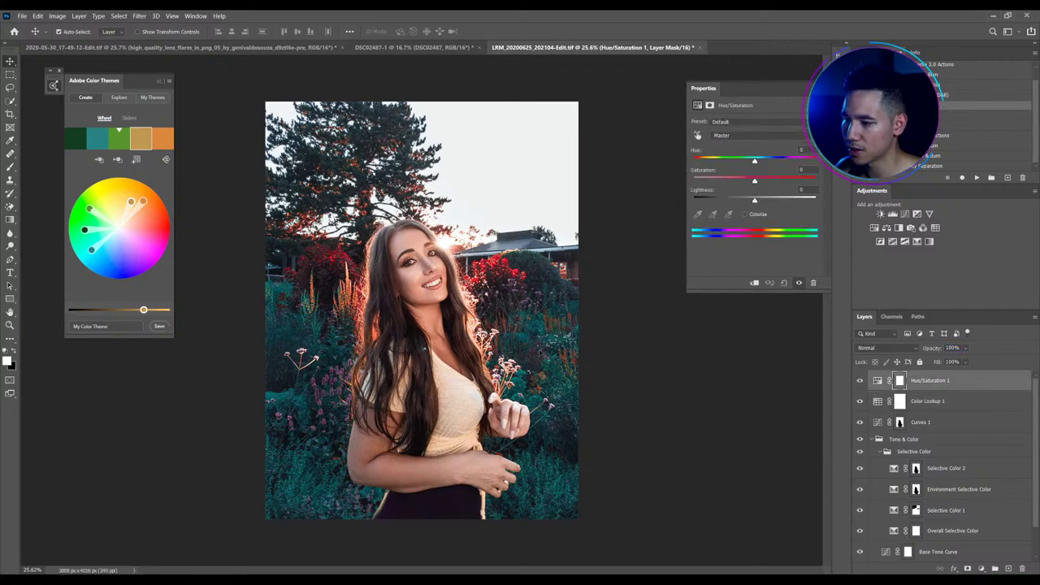
{"action": "scroll", "coordinate": [390, 203], "scroll_direction": "up", "scroll_amount": 2}
{"action": "scroll", "coordinate": [430, 259], "scroll_direction": "up", "scroll_amount": 2}
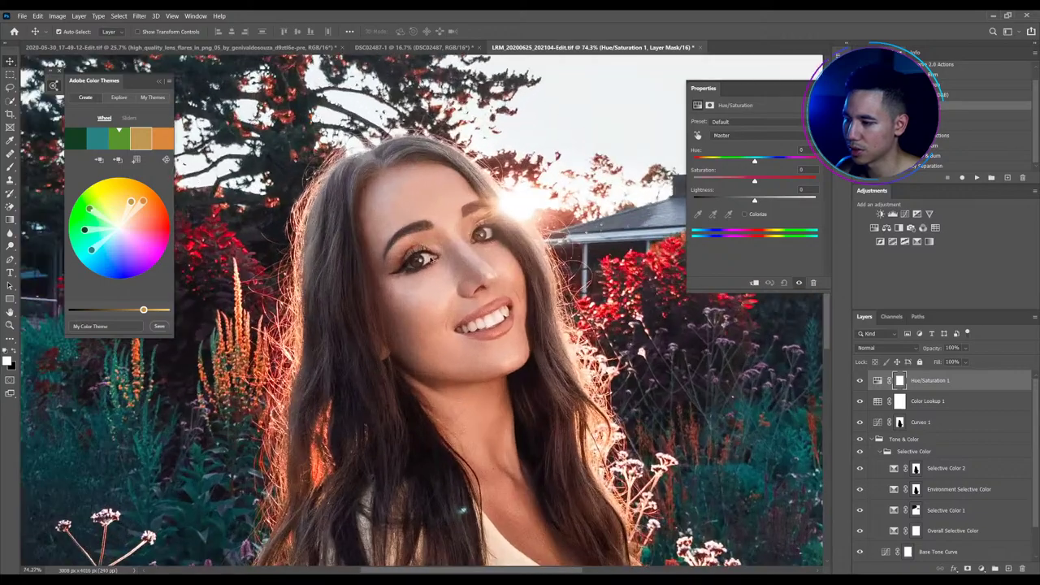
{"action": "scroll", "coordinate": [417, 261], "scroll_direction": "down", "scroll_amount": 5}
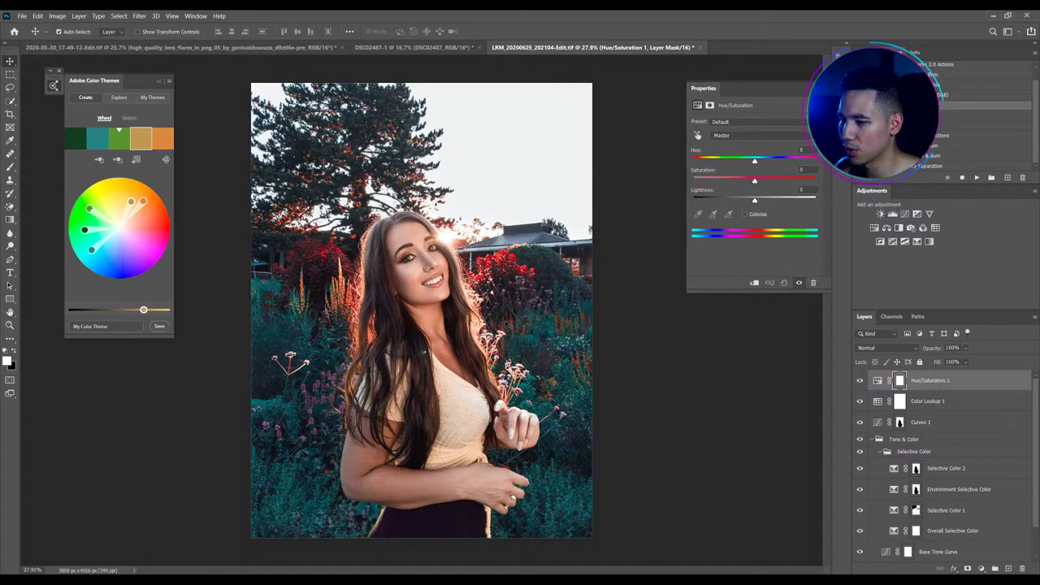
{"action": "scroll", "coordinate": [408, 249], "scroll_direction": "up", "scroll_amount": 7}
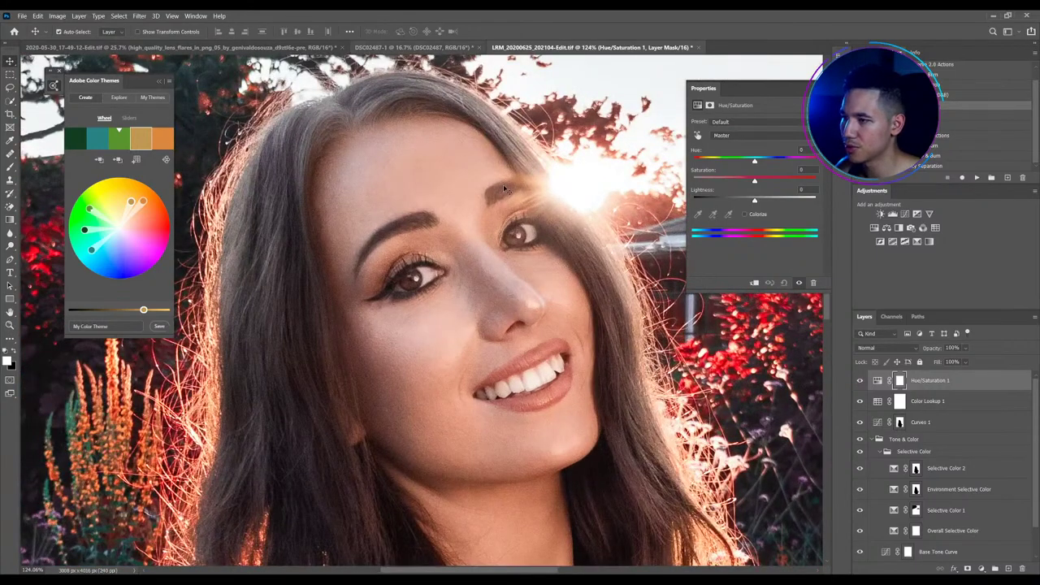
{"action": "scroll", "coordinate": [495, 187], "scroll_direction": "down", "scroll_amount": 6}
{"action": "scroll", "coordinate": [492, 195], "scroll_direction": "down", "scroll_amount": 1}
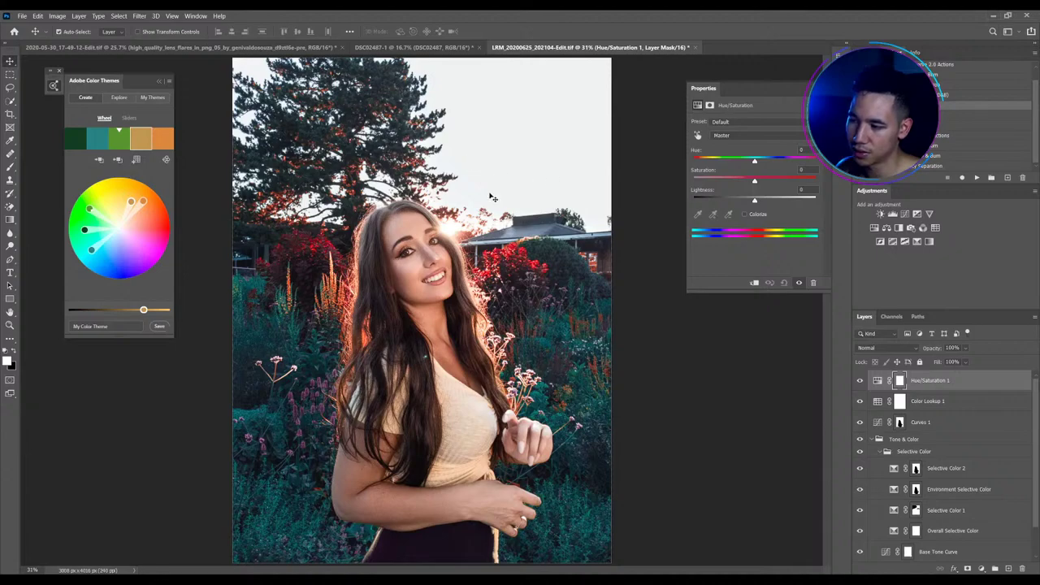
Zoom in to inspect the face in the DSC02487-1 document
{"action": "left_click", "coordinate": [410, 47]}
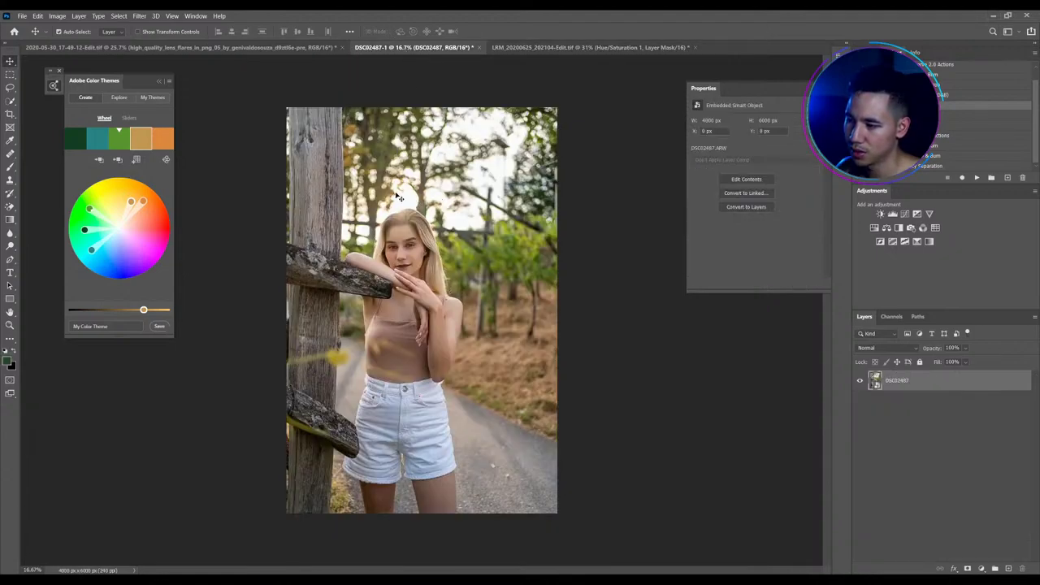
{"action": "scroll", "coordinate": [322, 290], "scroll_direction": "up", "scroll_amount": 2}
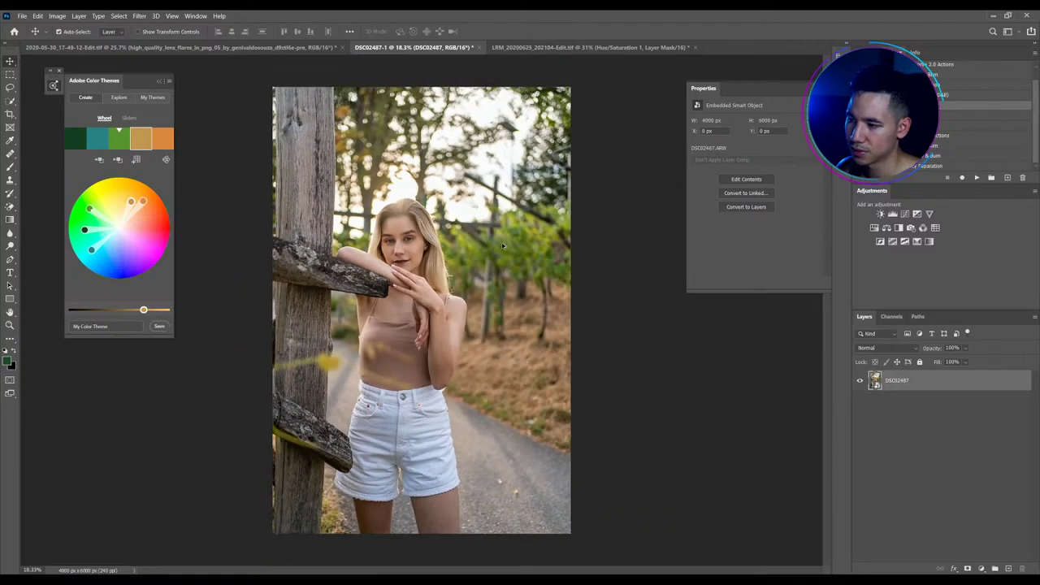
{"action": "scroll", "coordinate": [379, 243], "scroll_direction": "up", "scroll_amount": 3}
{"action": "scroll", "coordinate": [380, 243], "scroll_direction": "up", "scroll_amount": 5}
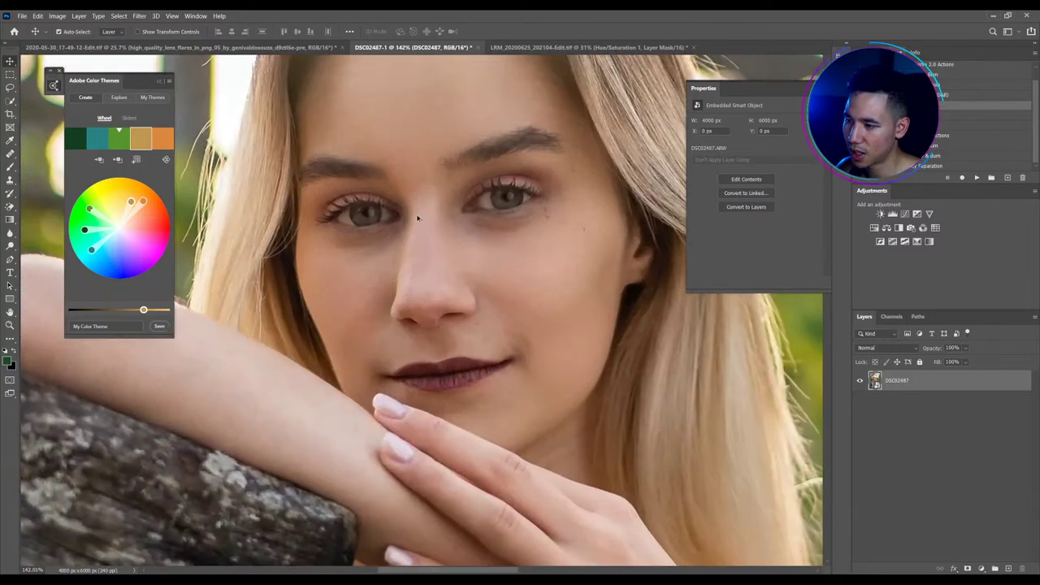
{"action": "scroll", "coordinate": [441, 208], "scroll_direction": "down", "scroll_amount": 3}
{"action": "scroll", "coordinate": [441, 207], "scroll_direction": "down", "scroll_amount": 5}
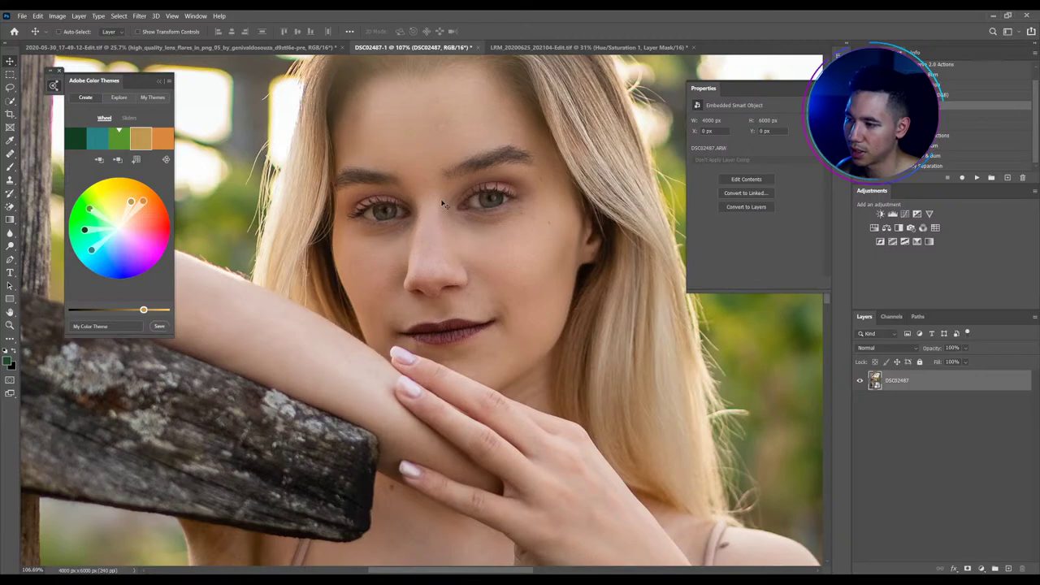
Switch to the garden portrait document and zoom around it
{"action": "left_click", "coordinate": [520, 47]}
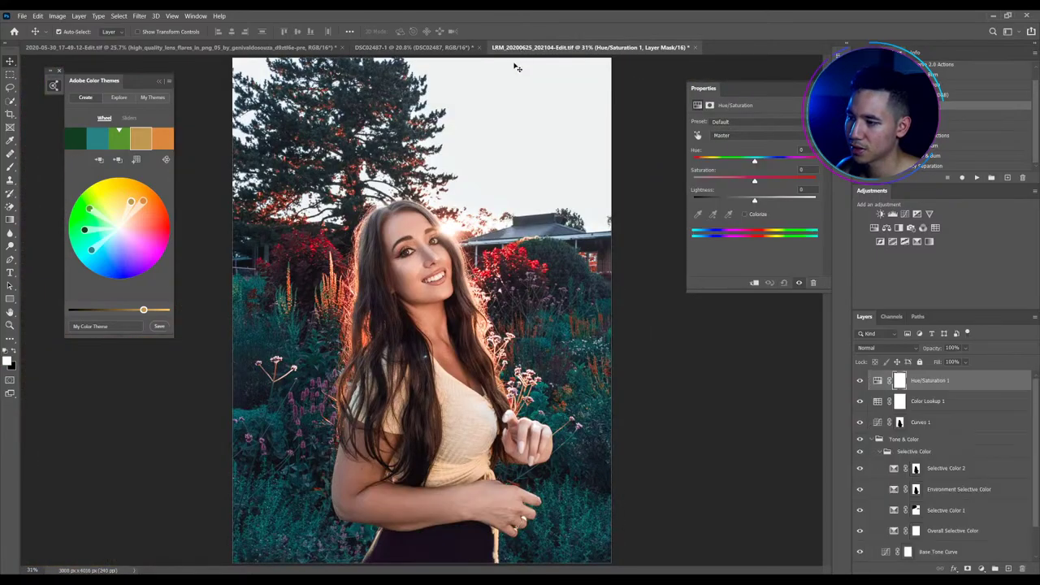
{"action": "scroll", "coordinate": [429, 257], "scroll_direction": "up", "scroll_amount": 2}
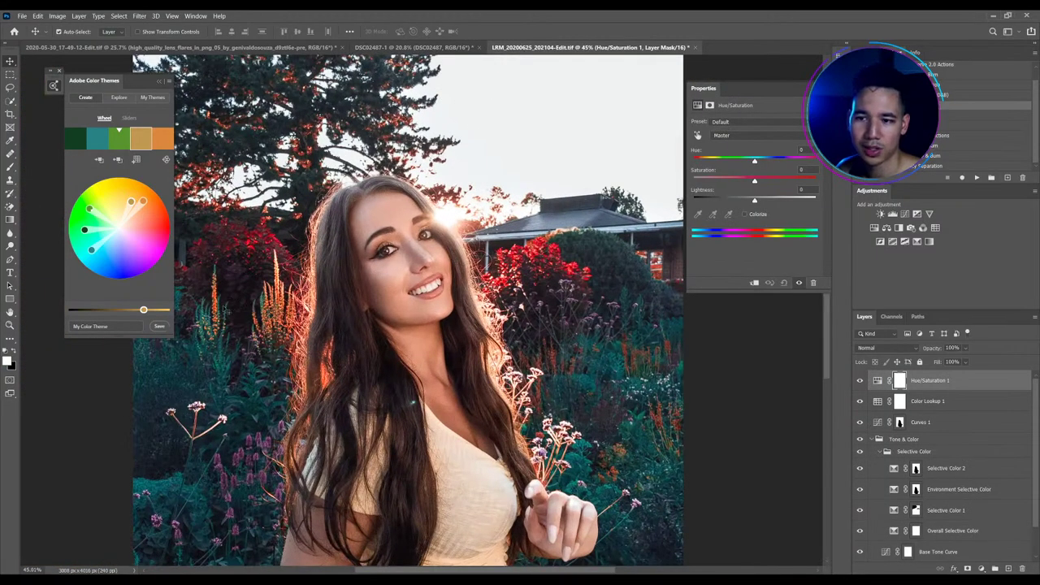
{"action": "scroll", "coordinate": [401, 384], "scroll_direction": "up", "scroll_amount": 4}
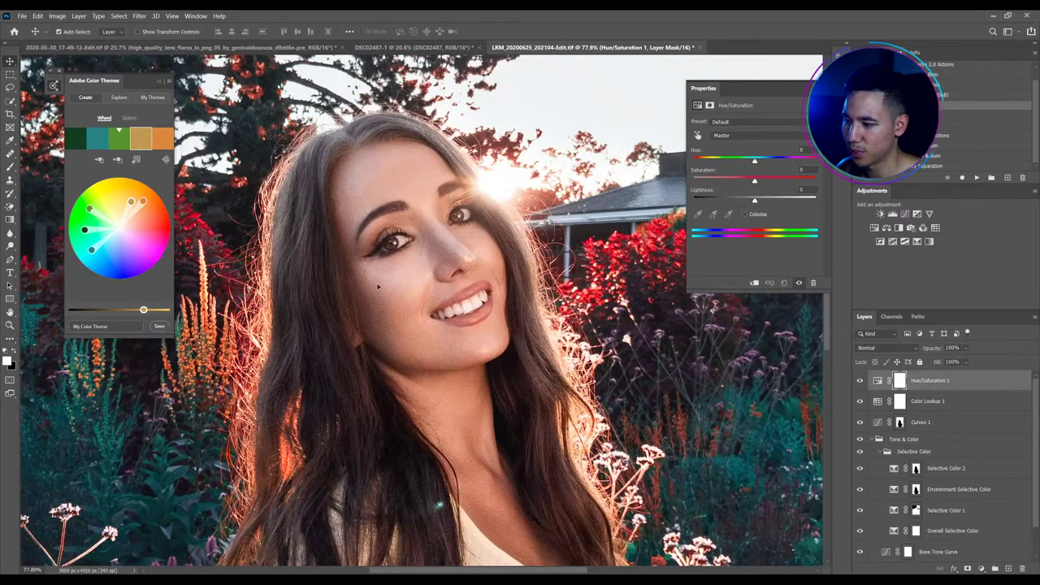
{"action": "scroll", "coordinate": [374, 297], "scroll_direction": "down", "scroll_amount": 2}
{"action": "scroll", "coordinate": [373, 297], "scroll_direction": "down", "scroll_amount": 2}
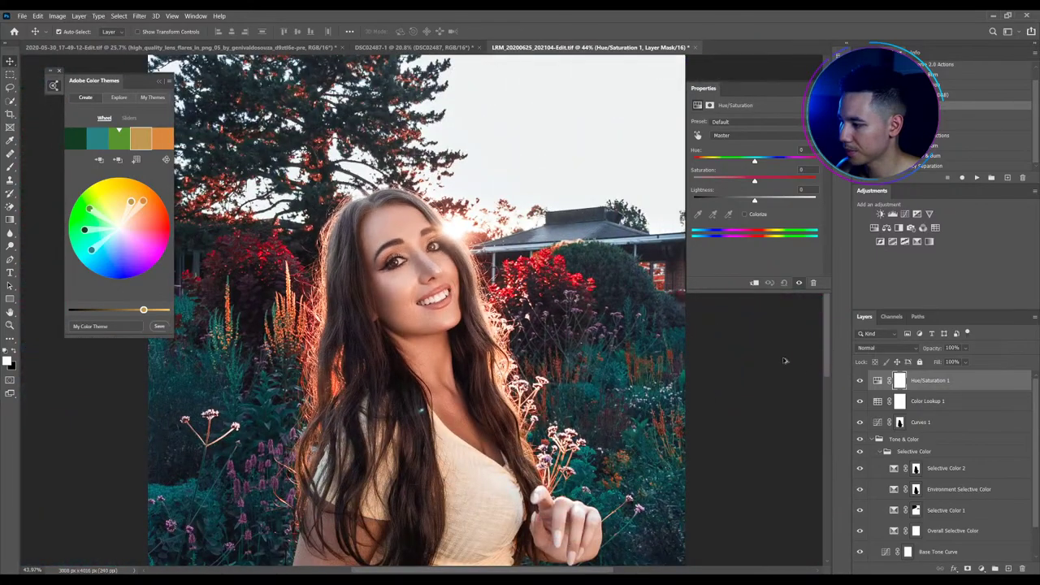
Invert the Hue/Saturation 1 mask to black and paint it open over both irises
{"action": "left_click", "coordinate": [899, 382]}
{"action": "scroll", "coordinate": [375, 242], "scroll_direction": "up", "scroll_amount": 1}
{"action": "scroll", "coordinate": [375, 242], "scroll_direction": "up", "scroll_amount": 6}
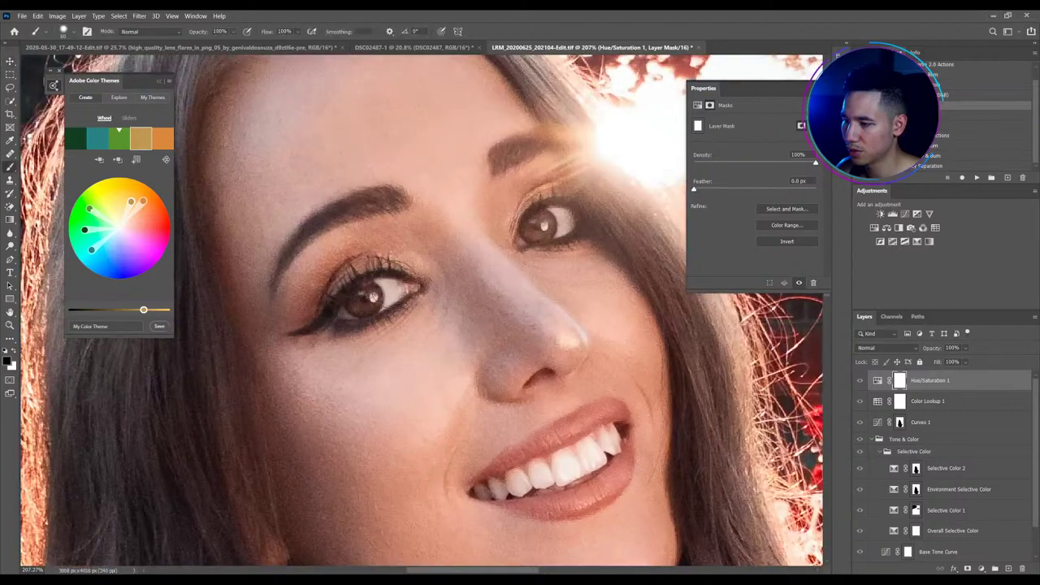
{"action": "key", "text": "b"}
{"action": "mouse_move", "coordinate": [371, 297]}
{"action": "left_mouse_down"}
{"action": "mouse_move", "coordinate": [373, 260]}
{"action": "mouse_move", "coordinate": [388, 258]}
{"action": "mouse_move", "coordinate": [344, 280]}
{"action": "left_mouse_up"}
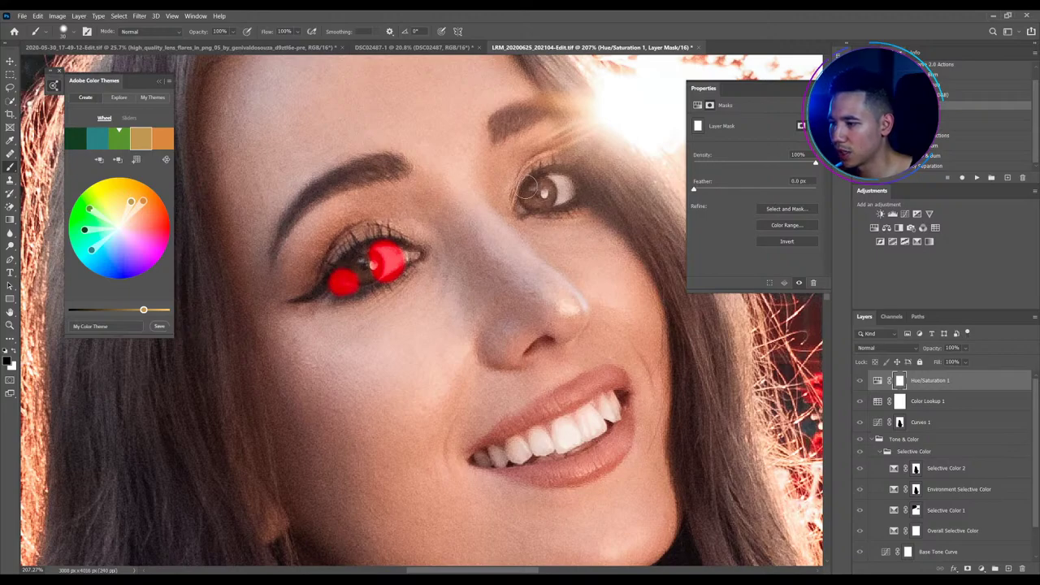
{"action": "mouse_move", "coordinate": [527, 187]}
{"action": "left_mouse_down"}
{"action": "mouse_move", "coordinate": [524, 205]}
{"action": "mouse_move", "coordinate": [550, 178]}
{"action": "mouse_move", "coordinate": [546, 189]}
{"action": "left_mouse_up"}
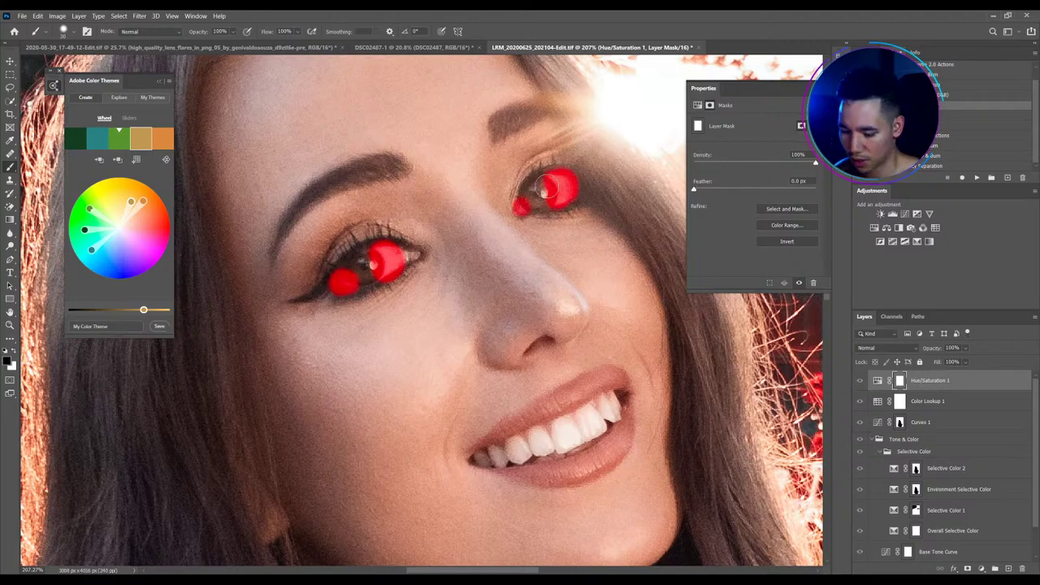
{"action": "key", "text": "ctrl+i"}
{"action": "mouse_move", "coordinate": [532, 185]}
{"action": "left_mouse_down"}
{"action": "mouse_move", "coordinate": [506, 199]}
{"action": "mouse_move", "coordinate": [541, 158]}
{"action": "mouse_move", "coordinate": [569, 163]}
{"action": "mouse_move", "coordinate": [547, 162]}
{"action": "mouse_move", "coordinate": [577, 170]}
{"action": "mouse_move", "coordinate": [579, 207]}
{"action": "left_mouse_up"}
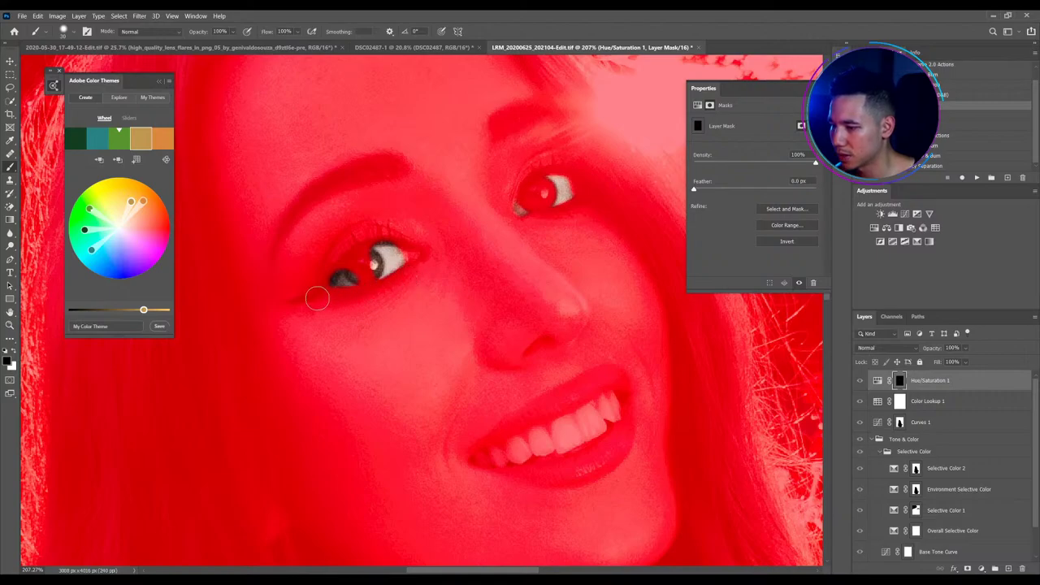
{"action": "mouse_move", "coordinate": [318, 294]}
{"action": "left_mouse_down"}
{"action": "mouse_move", "coordinate": [335, 256]}
{"action": "mouse_move", "coordinate": [325, 284]}
{"action": "mouse_move", "coordinate": [362, 264]}
{"action": "left_mouse_up"}
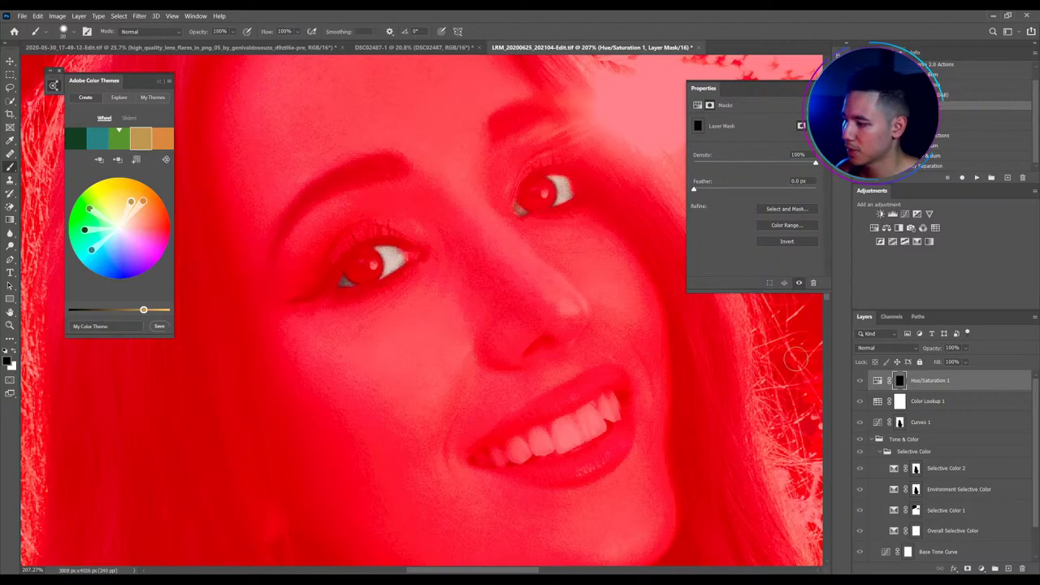
Lower Hue/Saturation 1 Saturation to -30 to desaturate her eyes
{"action": "left_click", "coordinate": [878, 381]}
{"action": "left_click_drag", "start_coordinate": [755, 180], "coordinate": [736, 182]}
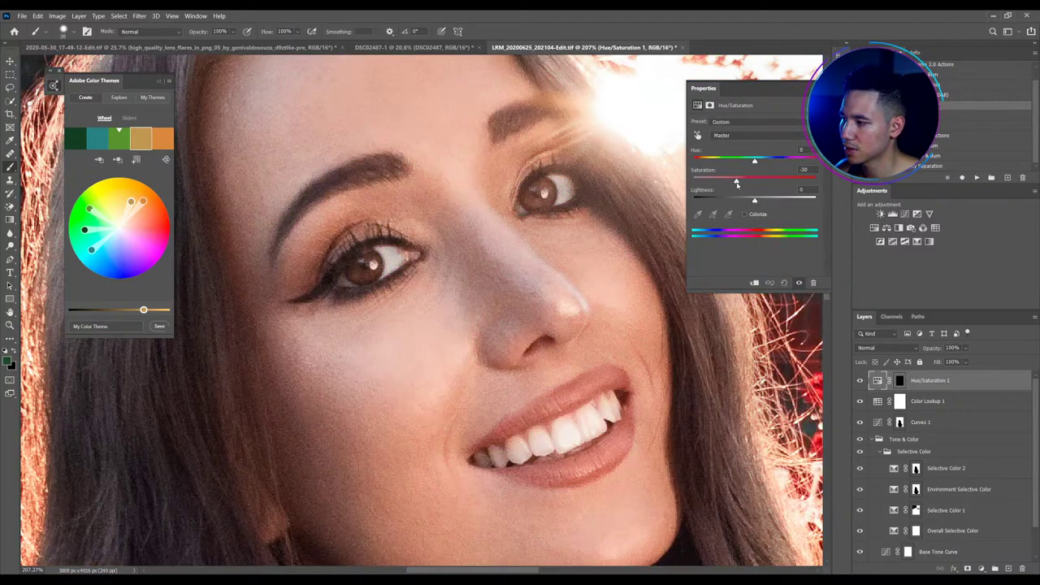
{"action": "scroll", "coordinate": [468, 225], "scroll_direction": "down", "scroll_amount": 3}
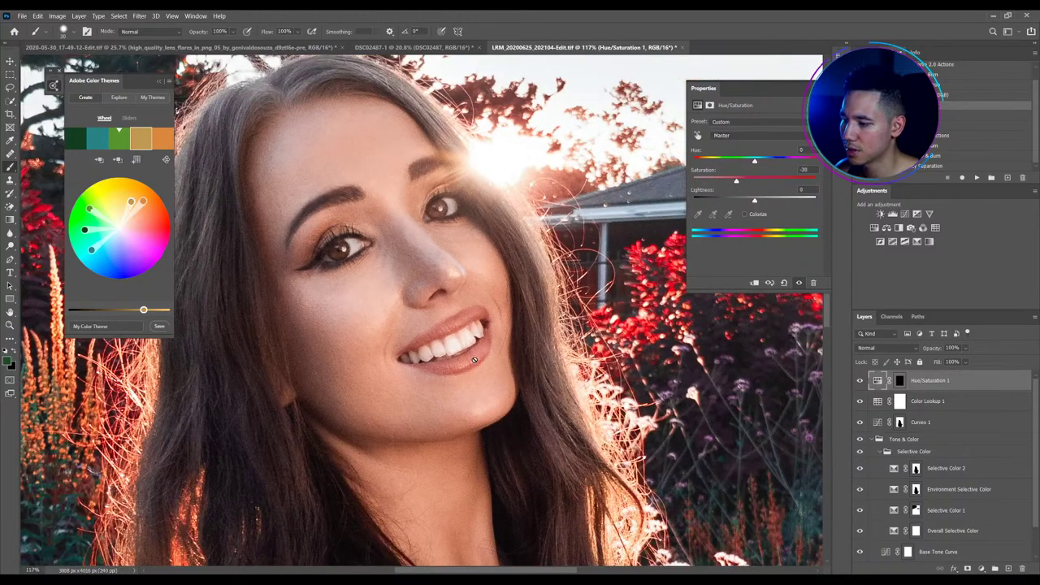
{"action": "scroll", "coordinate": [500, 321], "scroll_direction": "down", "scroll_amount": 1}
{"action": "scroll", "coordinate": [499, 322], "scroll_direction": "down", "scroll_amount": 3}
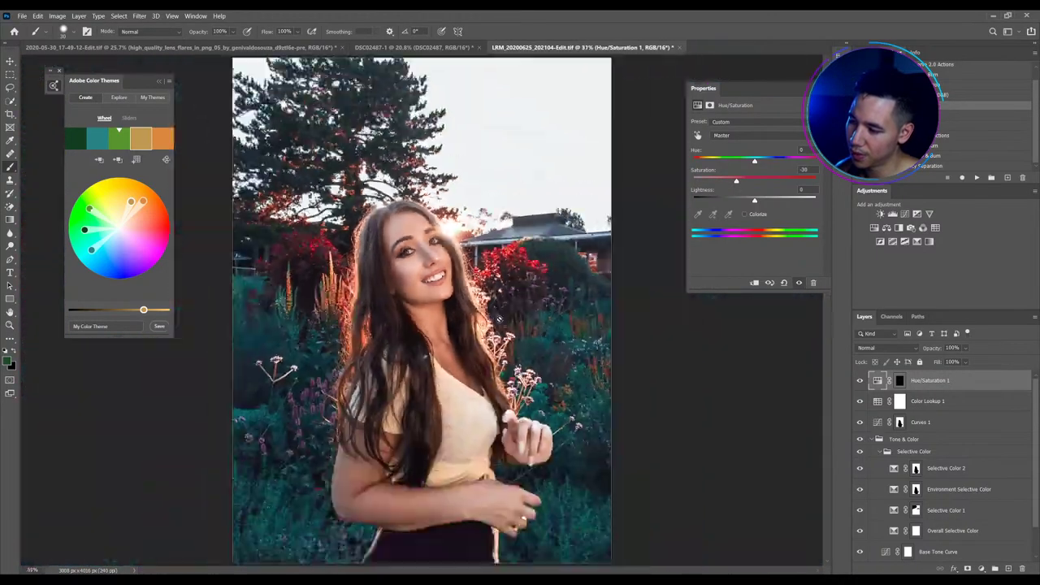
{"action": "scroll", "coordinate": [434, 276], "scroll_direction": "up", "scroll_amount": 3}
{"action": "scroll", "coordinate": [436, 272], "scroll_direction": "up", "scroll_amount": 4}
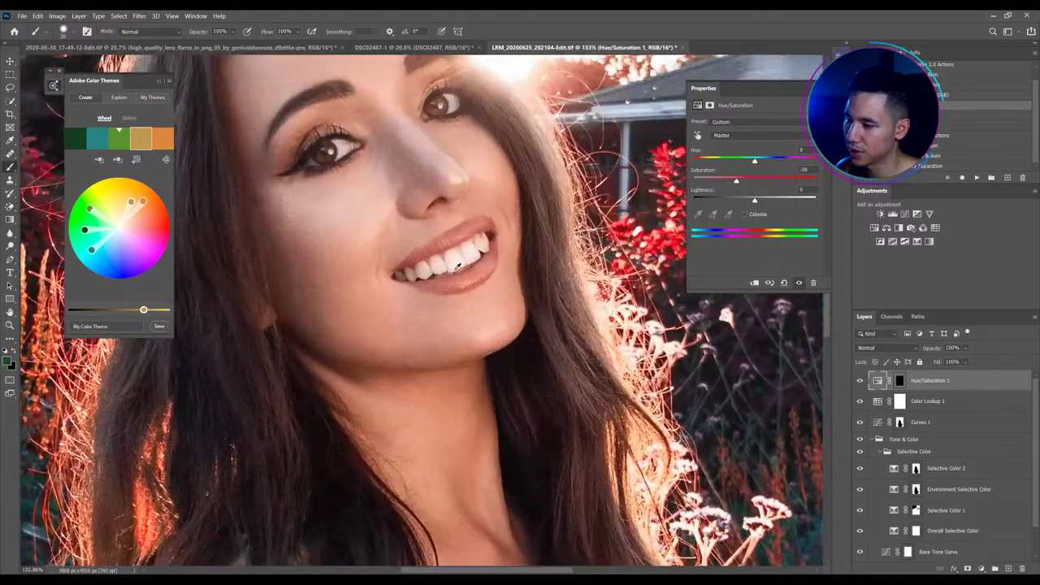
Add Hue/Saturation 2 and give it an inverted mask painted open over her teeth
{"action": "left_click", "coordinate": [874, 228]}
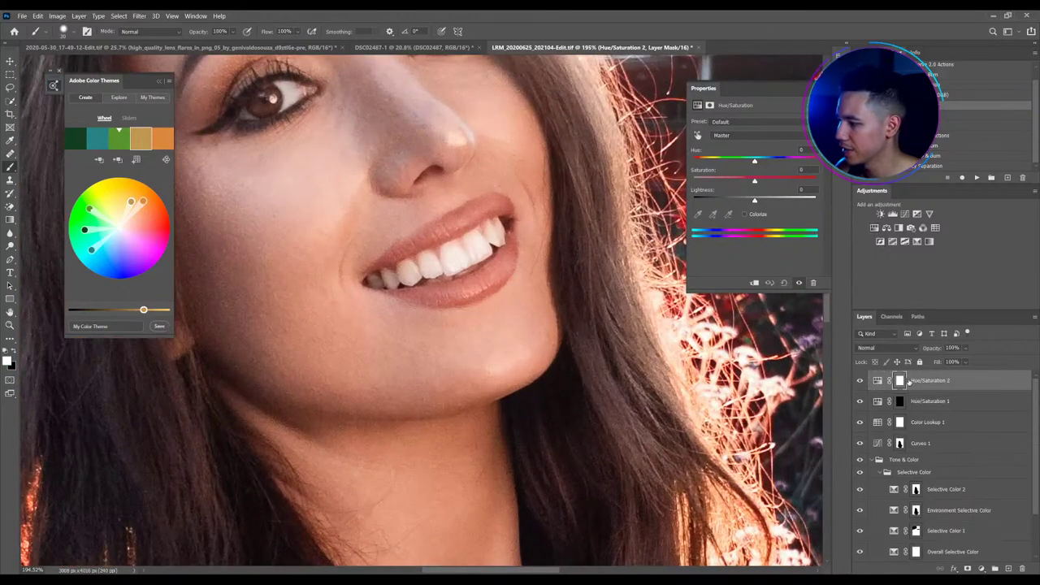
{"action": "left_click", "coordinate": [899, 380]}
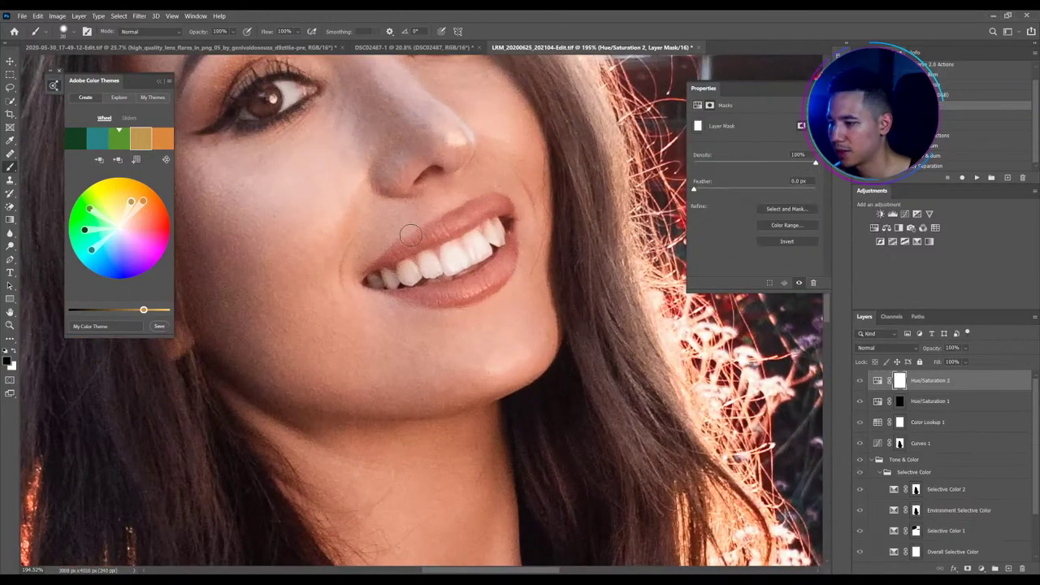
{"action": "mouse_move", "coordinate": [469, 249]}
{"action": "left_mouse_down"}
{"action": "mouse_move", "coordinate": [443, 255]}
{"action": "mouse_move", "coordinate": [451, 247]}
{"action": "mouse_move", "coordinate": [458, 258]}
{"action": "mouse_move", "coordinate": [477, 247]}
{"action": "mouse_move", "coordinate": [489, 223]}
{"action": "mouse_move", "coordinate": [498, 241]}
{"action": "mouse_move", "coordinate": [496, 222]}
{"action": "mouse_move", "coordinate": [500, 237]}
{"action": "mouse_move", "coordinate": [432, 251]}
{"action": "mouse_move", "coordinate": [428, 267]}
{"action": "mouse_move", "coordinate": [440, 271]}
{"action": "mouse_move", "coordinate": [373, 280]}
{"action": "mouse_move", "coordinate": [411, 274]}
{"action": "mouse_move", "coordinate": [425, 255]}
{"action": "mouse_move", "coordinate": [433, 268]}
{"action": "mouse_move", "coordinate": [466, 253]}
{"action": "left_mouse_up"}
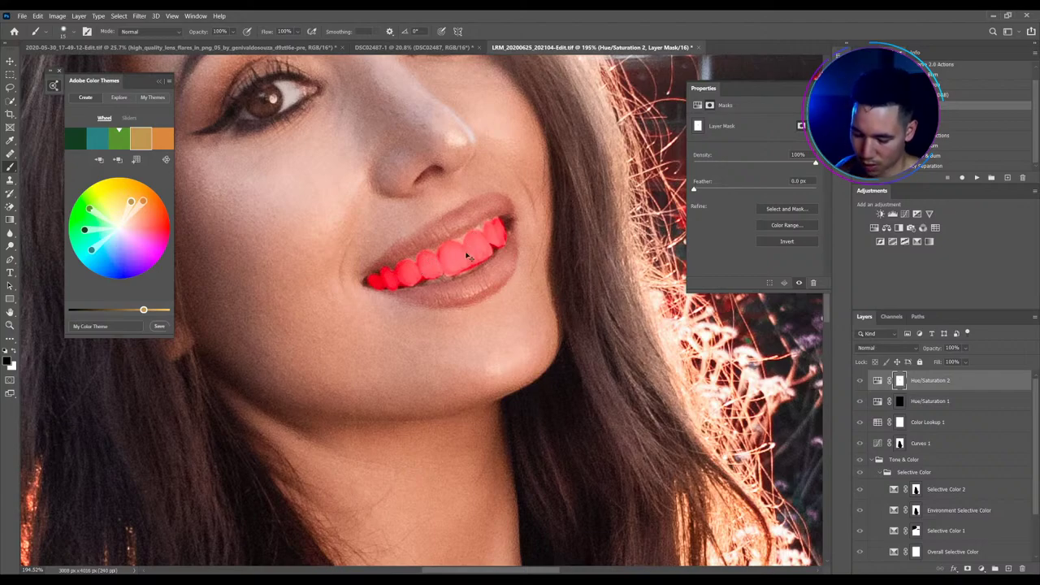
{"action": "key", "text": "ctrl+i"}
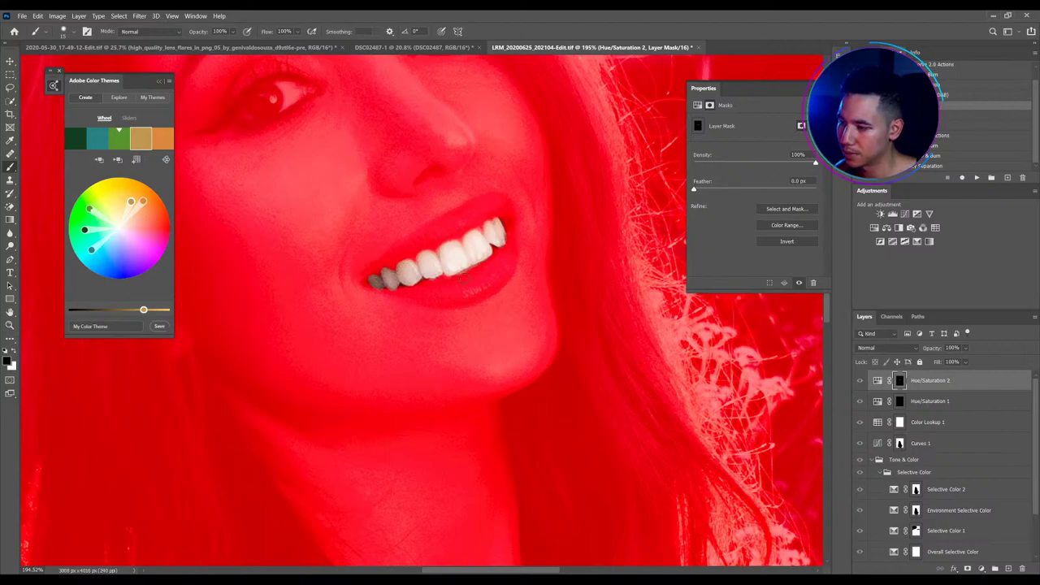
Lower Hue/Saturation 2 Saturation to -28 and save the document
{"action": "left_click", "coordinate": [877, 381]}
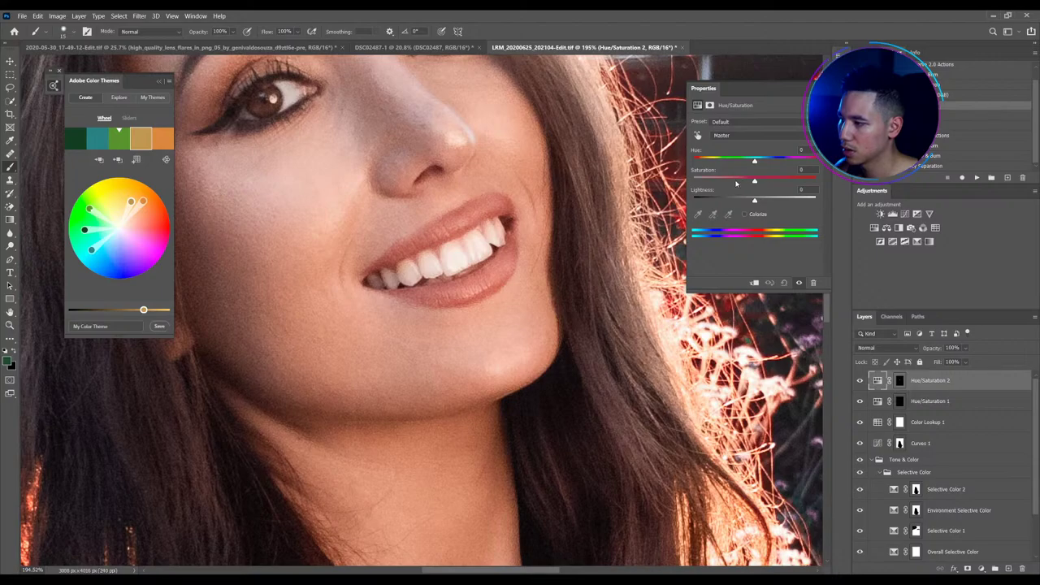
{"action": "left_click_drag", "start_coordinate": [754, 180], "coordinate": [738, 180]}
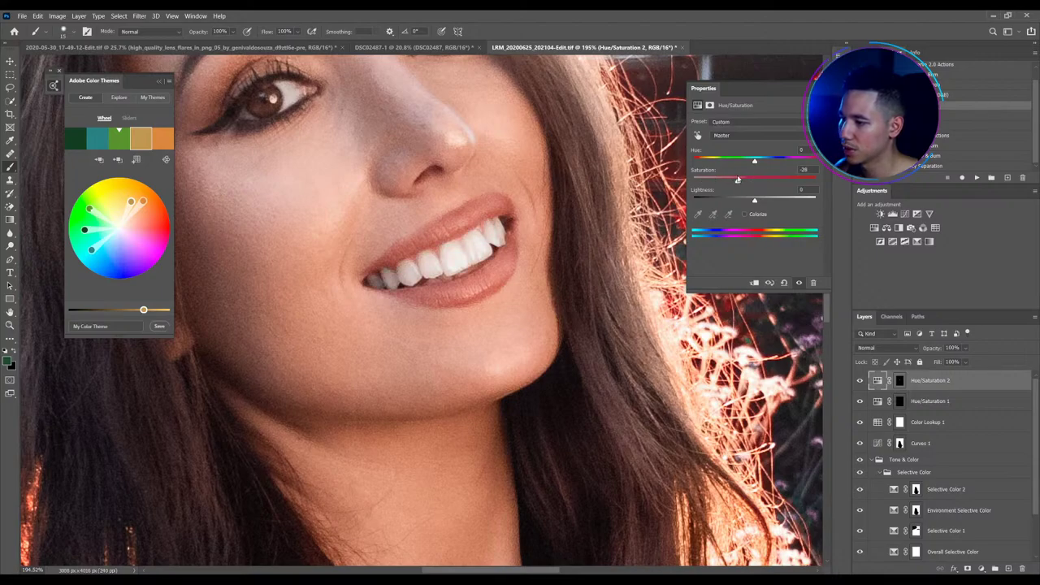
{"action": "key", "text": "ctrl+minus"}
{"action": "key", "text": "ctrl+0"}
{"action": "key", "text": "ctrl+s"}
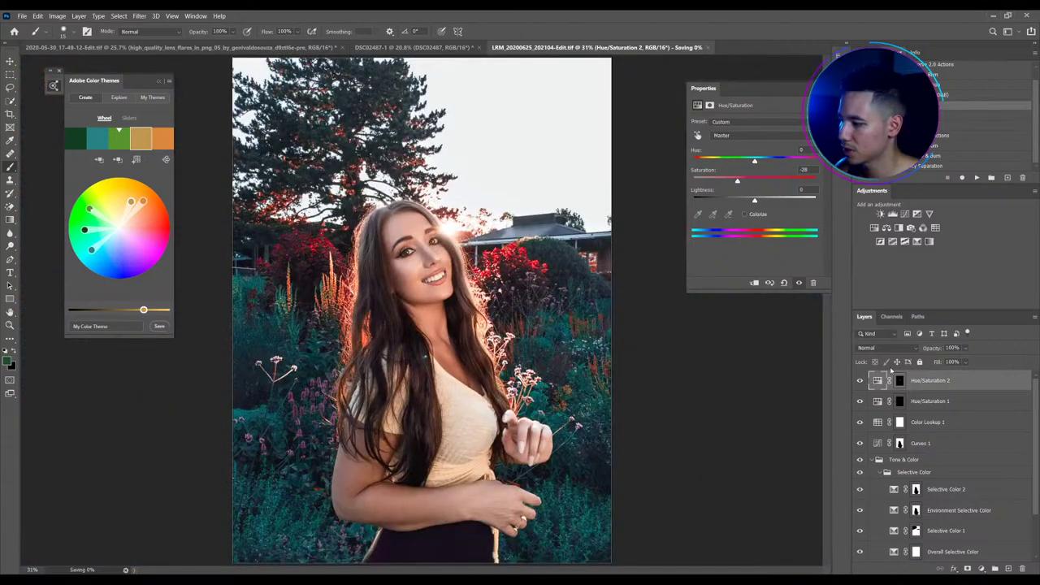
{"action": "scroll", "coordinate": [936, 452], "scroll_direction": "down", "scroll_amount": 1}
{"action": "left_click", "coordinate": [939, 510], "text": "shift"}
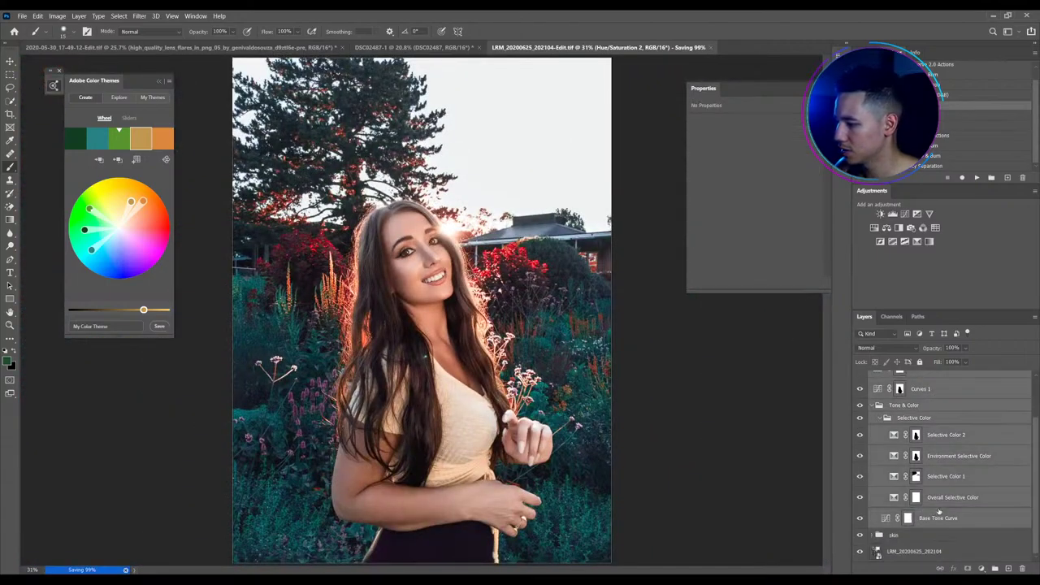
{"action": "key", "text": "ctrl+g"}
{"action": "double_click", "coordinate": [896, 377]}
{"action": "key", "text": "Return"}
{"action": "key", "text": "r"}
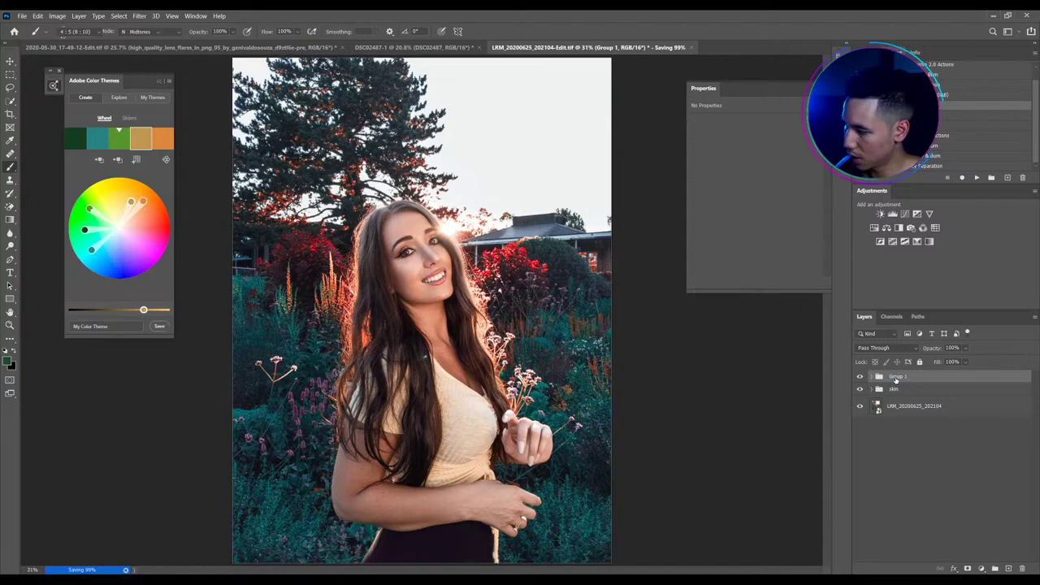
{"action": "double_click", "coordinate": [896, 377]}
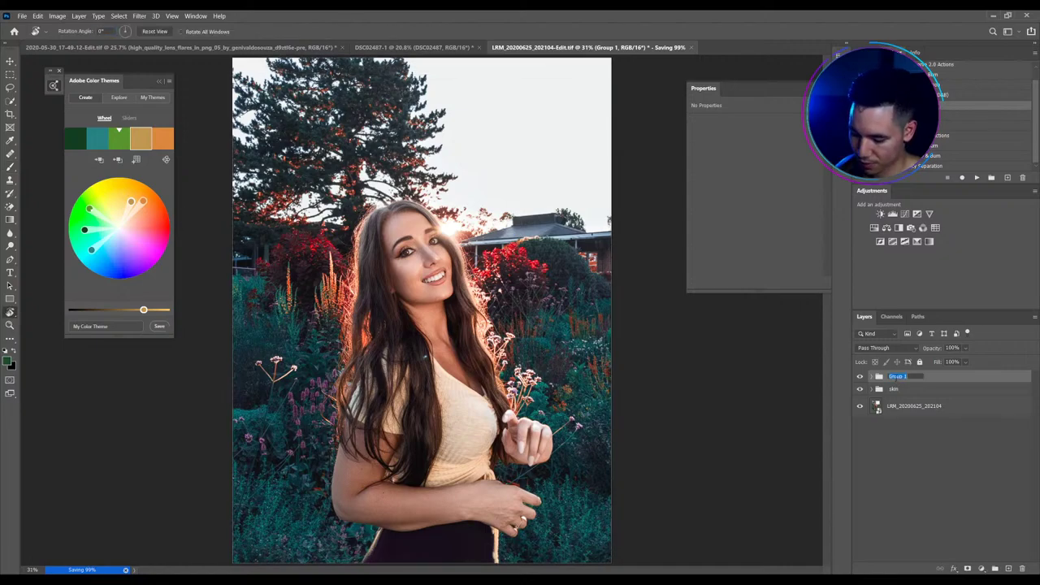
{"action": "type", "text": "color"}
{"action": "key", "text": "Return"}
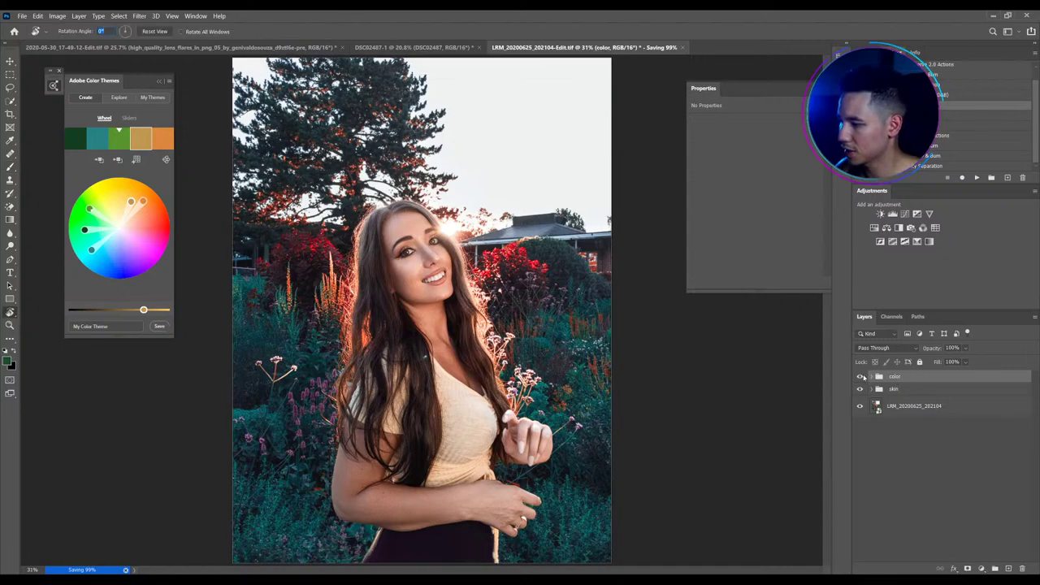
{"action": "left_click", "coordinate": [860, 377]}
{"action": "left_click", "coordinate": [860, 377]}
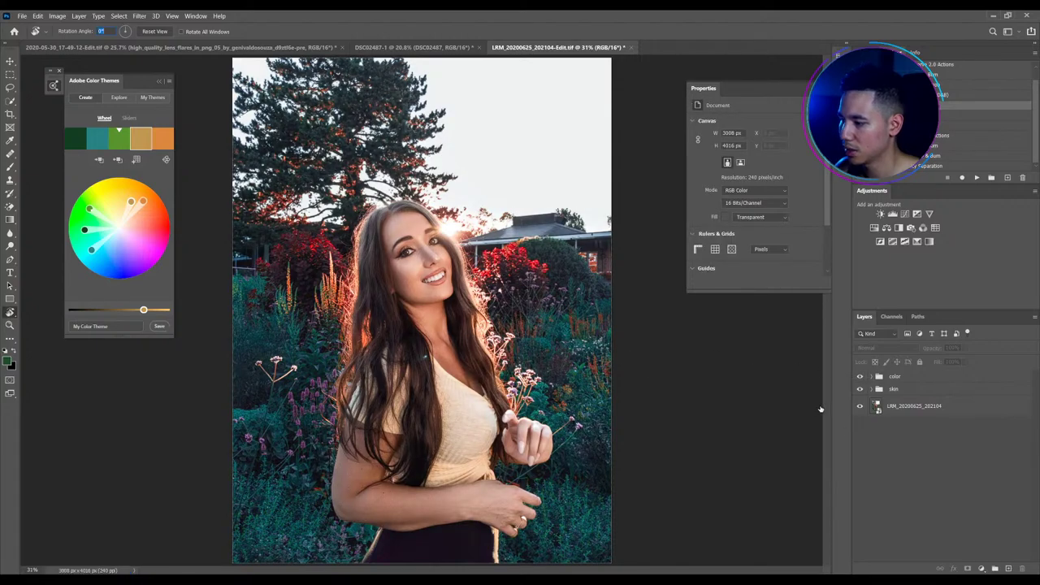
{"action": "left_click", "coordinate": [860, 406], "text": "alt"}
{"action": "left_click", "coordinate": [861, 407], "text": "alt"}
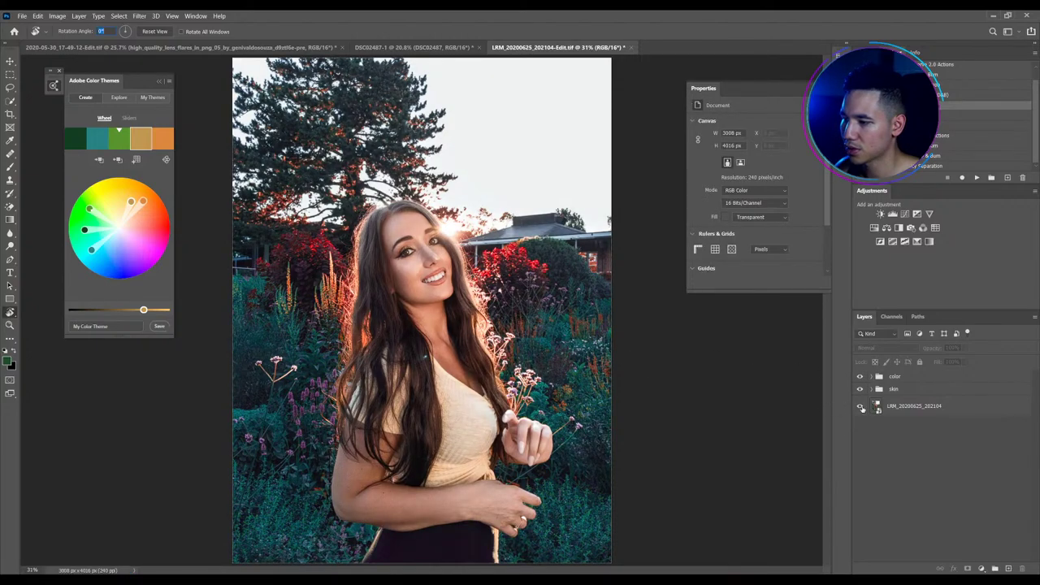
{"action": "left_click", "coordinate": [861, 407], "text": "alt"}
{"action": "left_click", "coordinate": [861, 407], "text": "alt"}
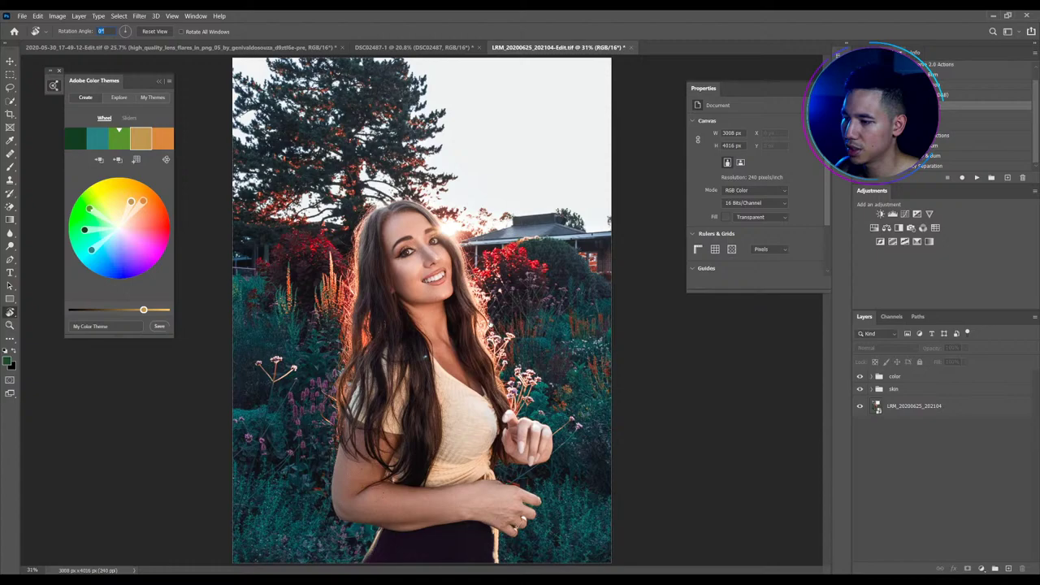
{"action": "left_click", "coordinate": [11, 61]}
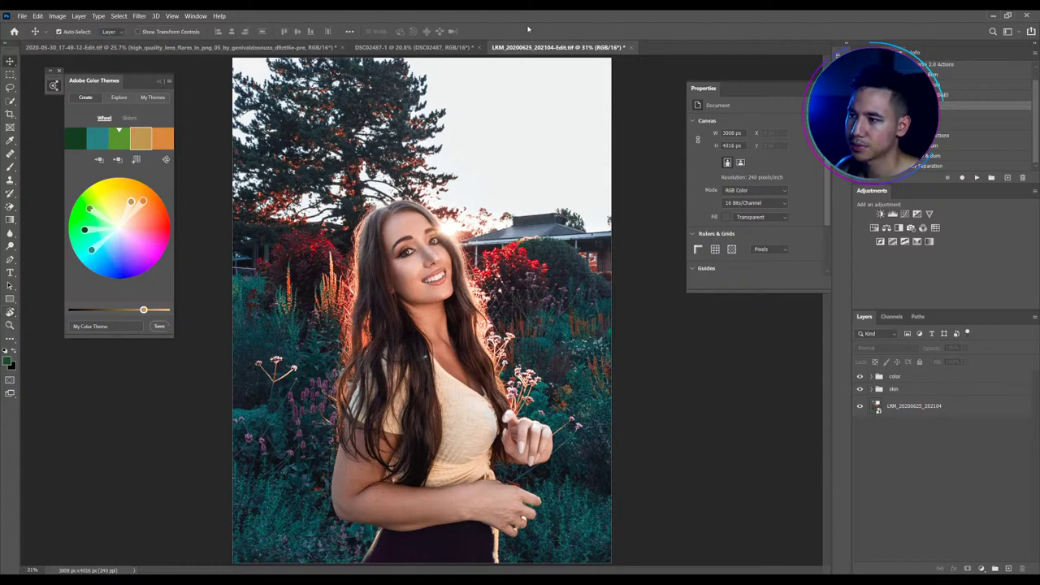
{"action": "key", "text": "ctrl+0"}
{"action": "scroll", "coordinate": [342, 390], "scroll_direction": "up", "scroll_amount": 2}
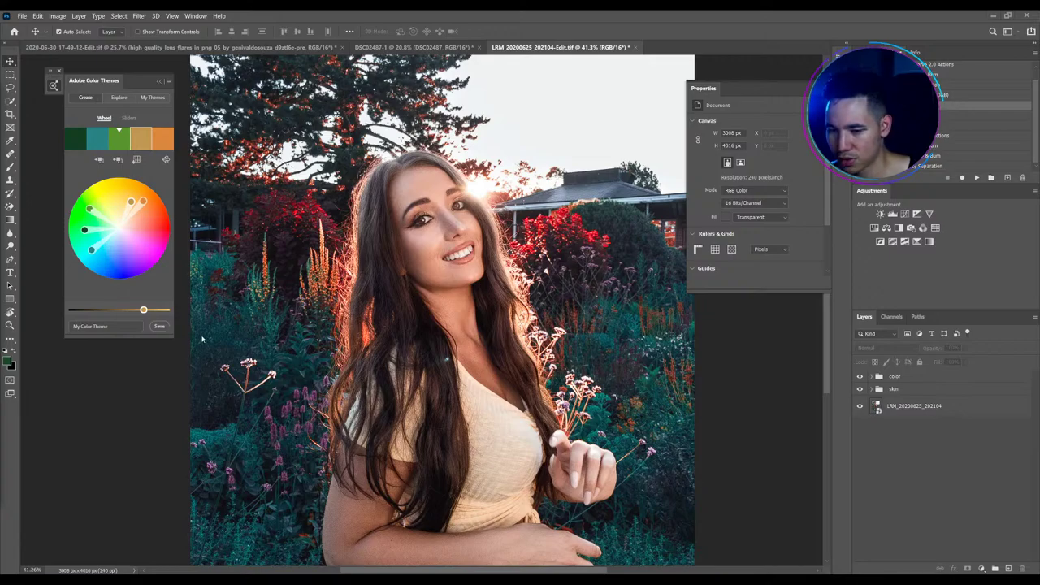
Add a new Layer 2 and set its blend mode to Soft Light
{"action": "scroll", "coordinate": [437, 222], "scroll_direction": "up", "scroll_amount": 3}
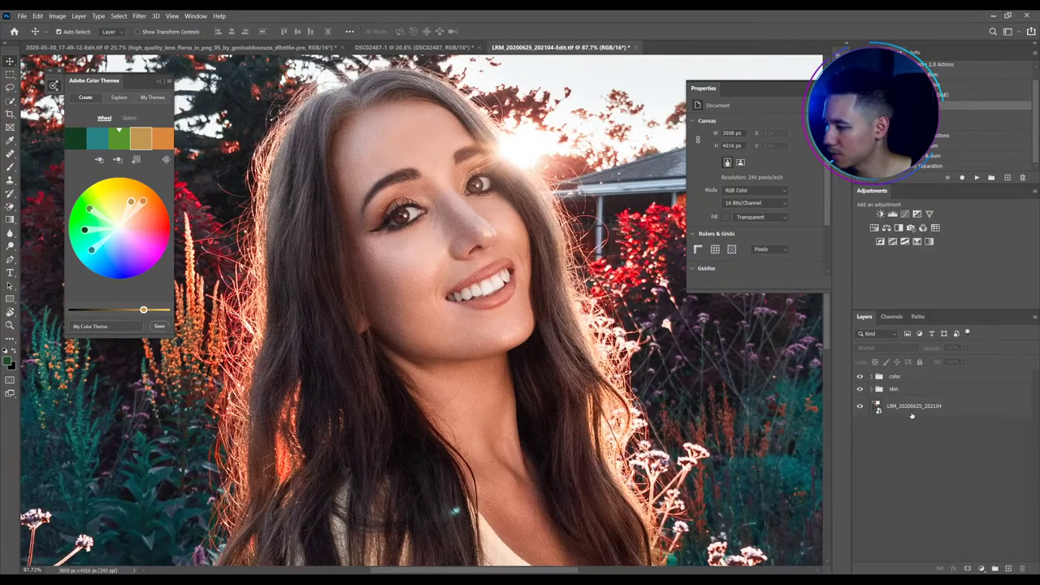
{"action": "key", "text": "ctrl+shift+alt+n"}
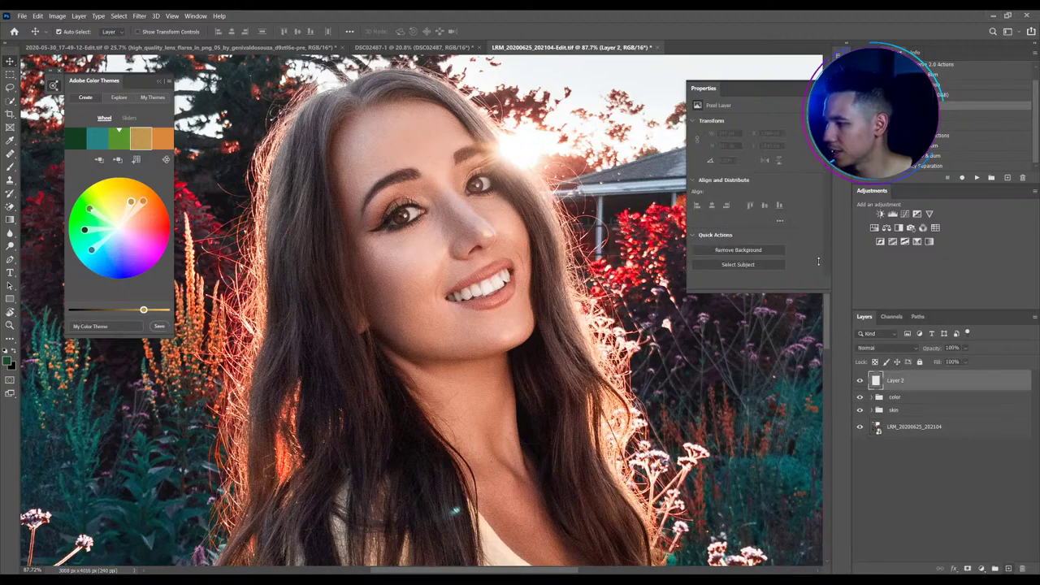
{"action": "left_click", "coordinate": [896, 360]}
{"action": "left_click", "coordinate": [886, 347]}
{"action": "left_click", "coordinate": [884, 349]}
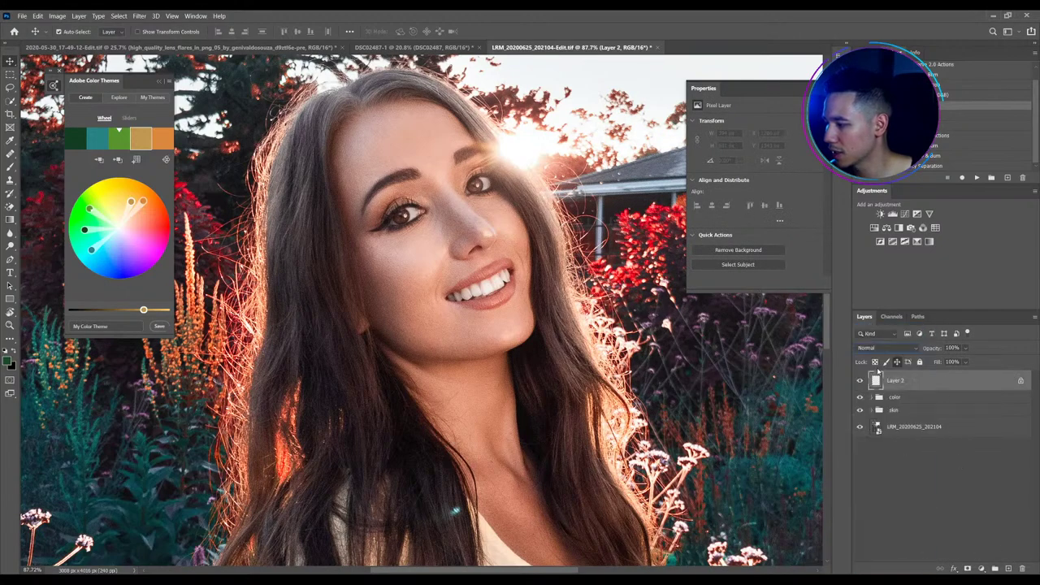
{"action": "left_click", "coordinate": [884, 349]}
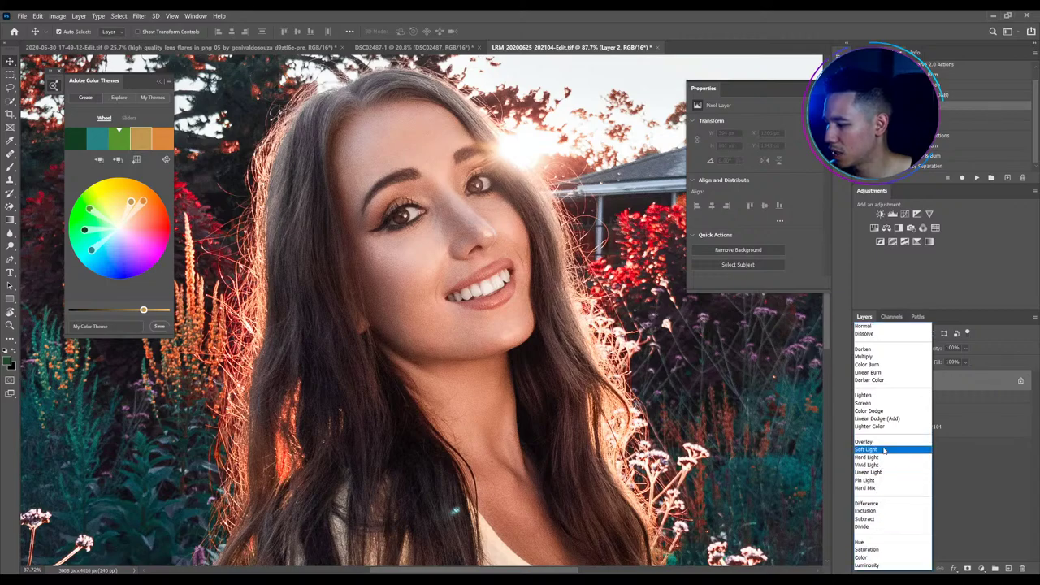
{"action": "key", "text": "Escape"}
{"action": "key", "text": "shift+alt+f"}
Choose a dark red foreground colour and set up a low 4% flow brush
{"action": "key", "text": "b"}
{"action": "scroll", "coordinate": [439, 231], "scroll_direction": "up", "scroll_amount": 4}
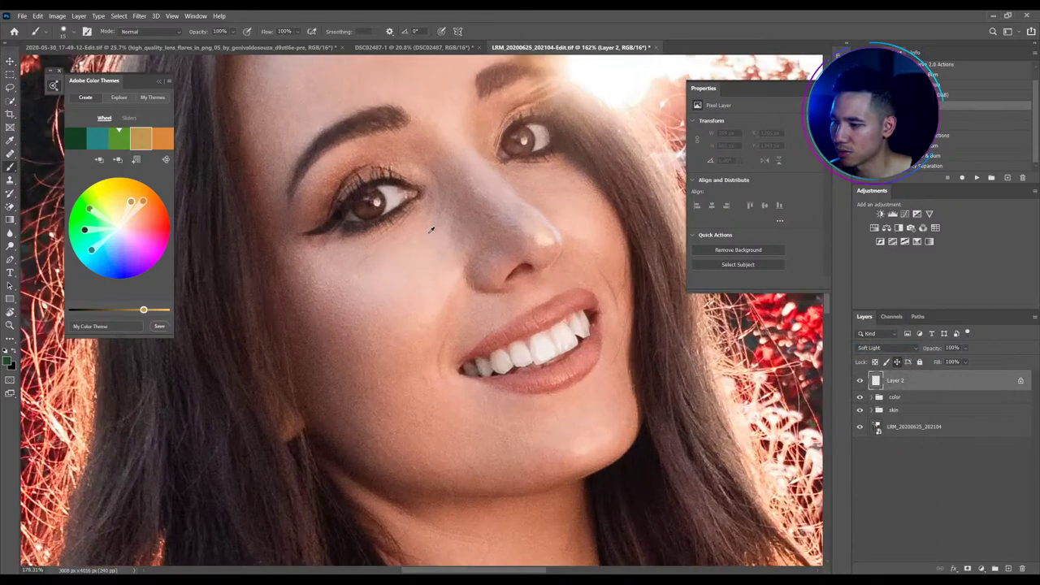
{"action": "scroll", "coordinate": [439, 231], "scroll_direction": "down", "scroll_amount": 2}
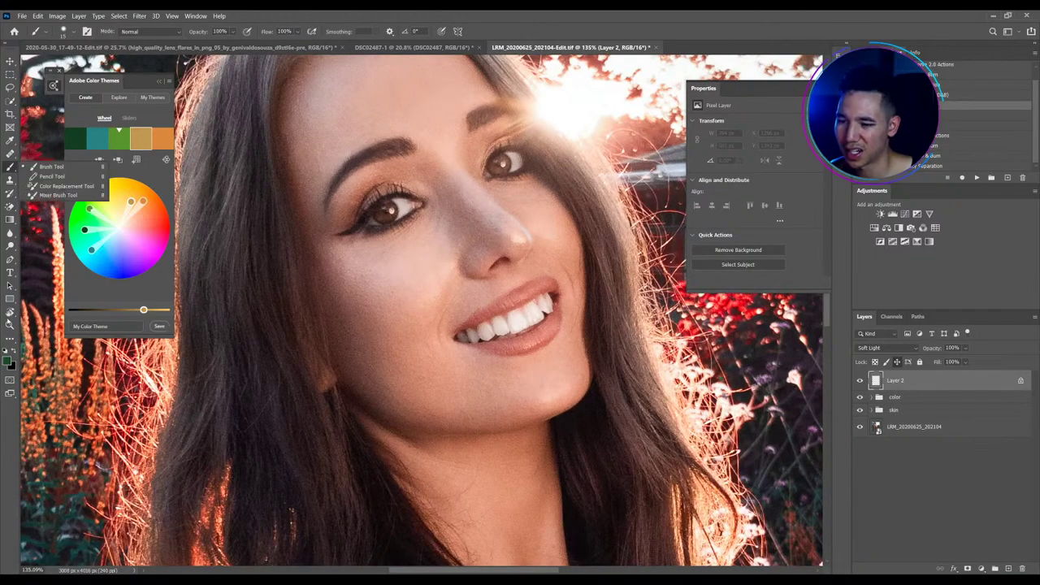
{"action": "left_click", "coordinate": [7, 361]}
{"action": "left_click", "coordinate": [719, 277]}
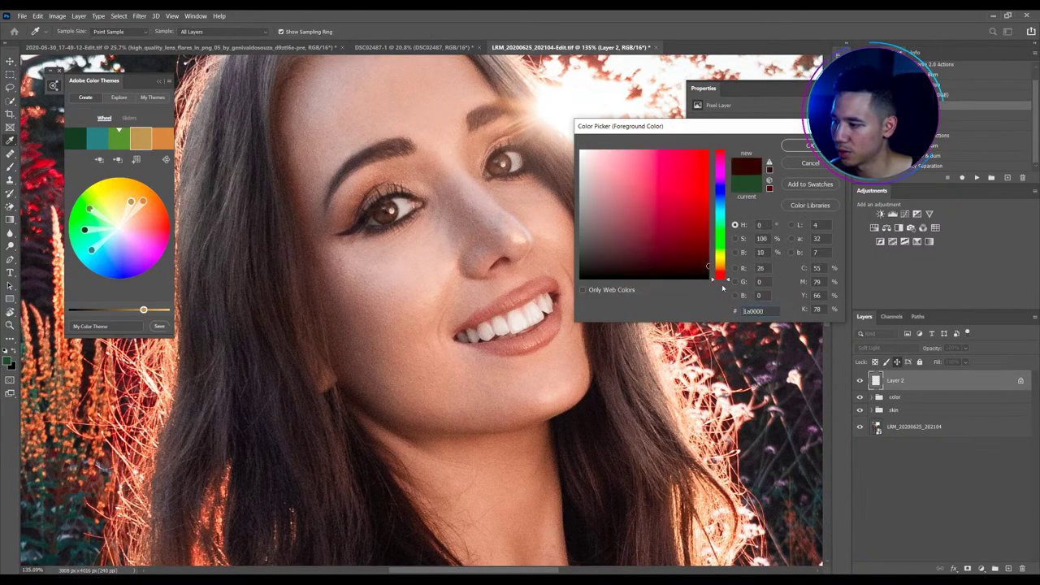
{"action": "left_click", "coordinate": [796, 145]}
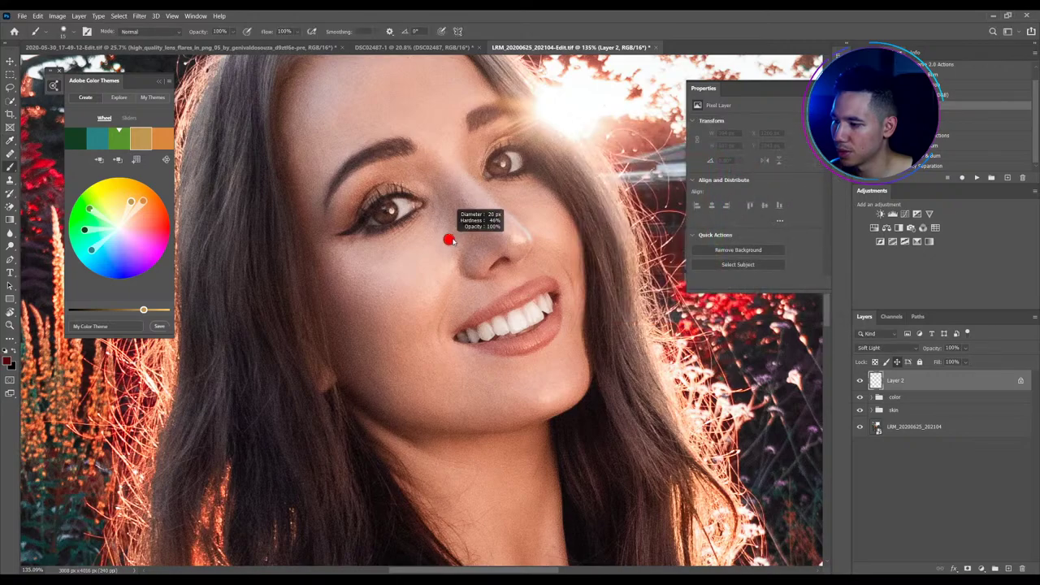
{"action": "right_click", "coordinate": [464, 236], "text": "alt"}
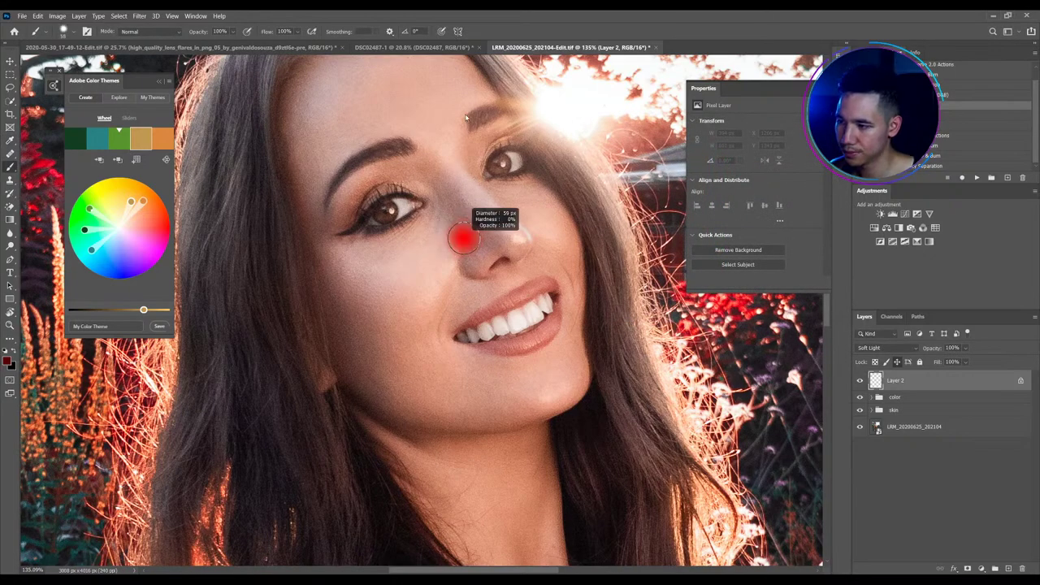
{"action": "left_click", "coordinate": [268, 33]}
{"action": "key", "text": "v"}
{"action": "scroll", "coordinate": [388, 339], "scroll_direction": "down", "scroll_amount": 2}
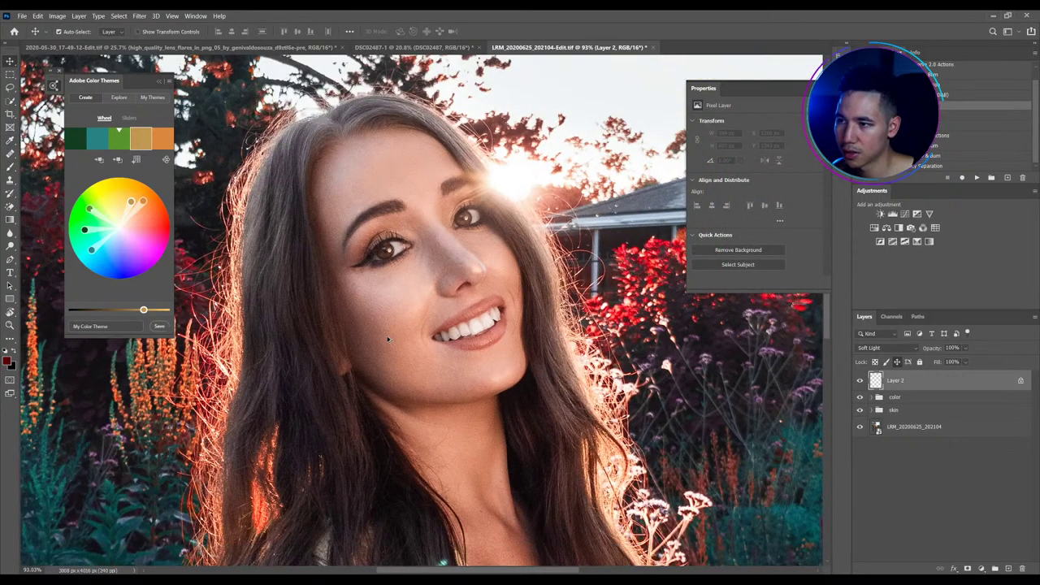
{"action": "key", "text": "b"}
Paint a faint dark red flush over the left cheek, nose and toward the smile
{"action": "scroll", "coordinate": [406, 276], "scroll_direction": "down", "scroll_amount": 1}
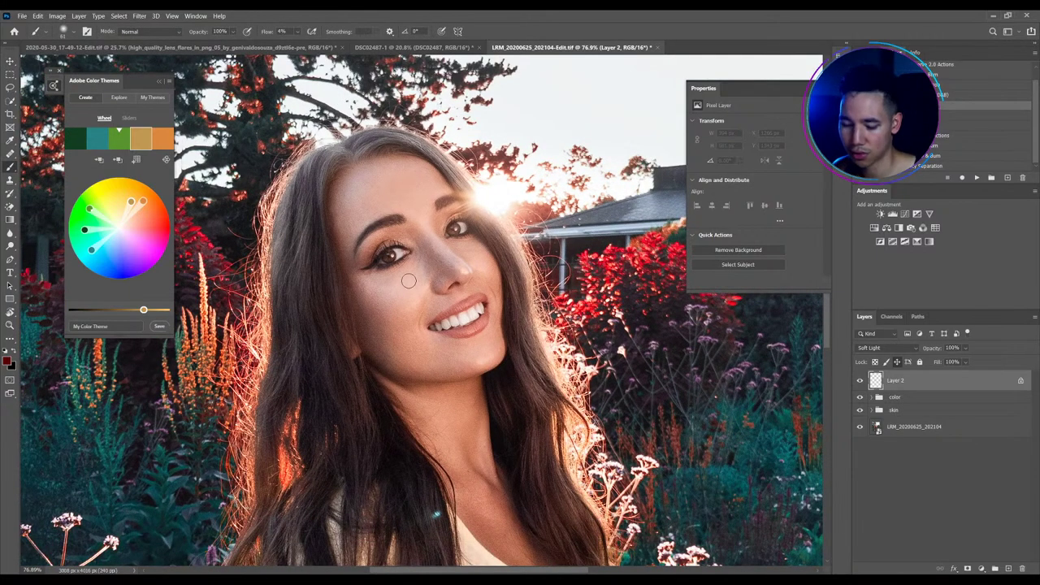
{"action": "scroll", "coordinate": [394, 284], "scroll_direction": "up", "scroll_amount": 1}
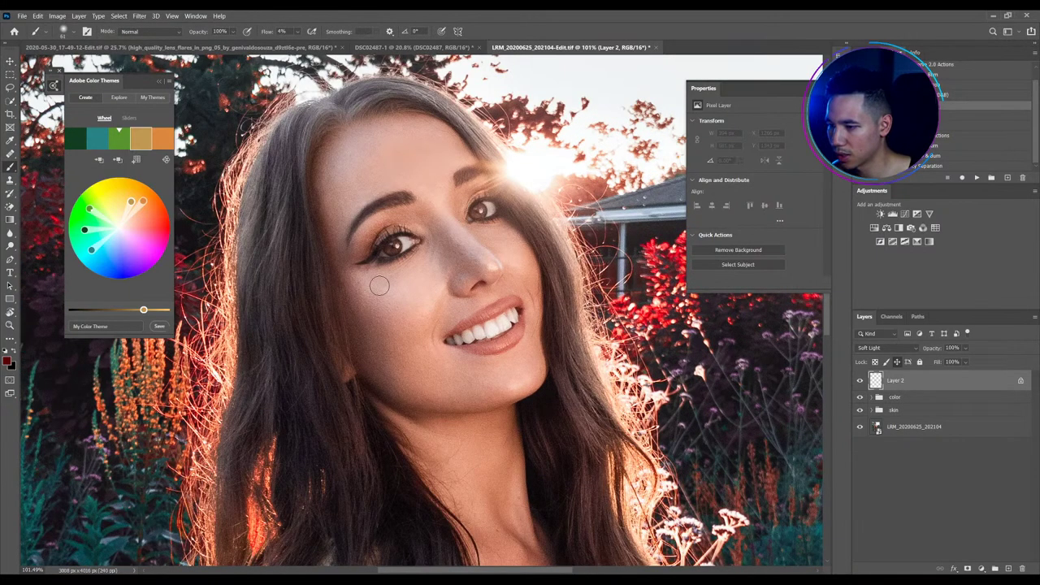
{"action": "key", "text": "bracketright"}
{"action": "key", "text": "bracketright"}
{"action": "key", "text": "bracketright"}
{"action": "key", "text": "bracketright"}
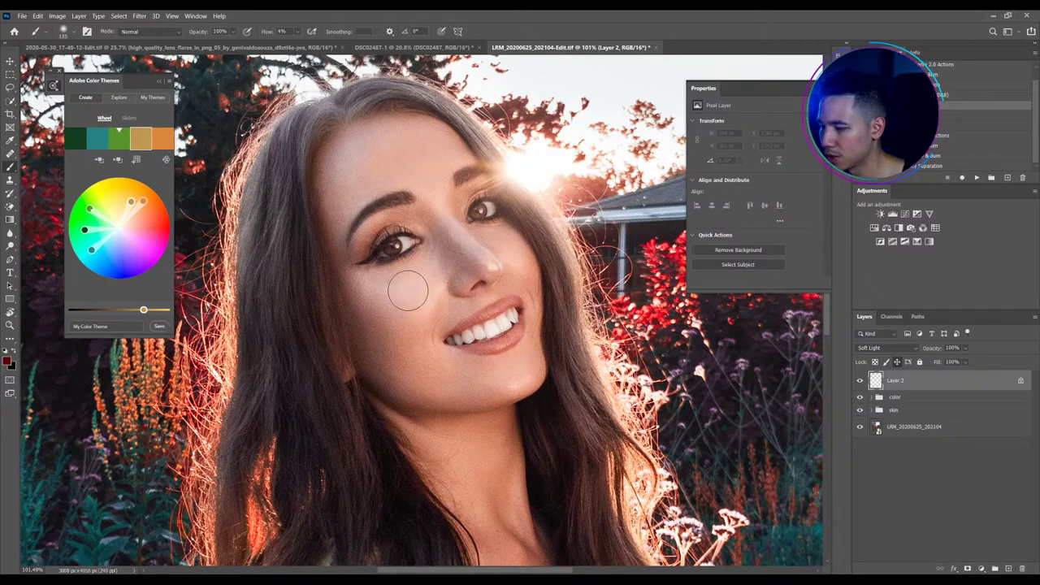
{"action": "mouse_move", "coordinate": [381, 299]}
{"action": "left_mouse_down"}
{"action": "mouse_move", "coordinate": [422, 306]}
{"action": "mouse_move", "coordinate": [370, 301]}
{"action": "mouse_move", "coordinate": [431, 323]}
{"action": "mouse_move", "coordinate": [384, 330]}
{"action": "mouse_move", "coordinate": [405, 338]}
{"action": "mouse_move", "coordinate": [406, 355]}
{"action": "mouse_move", "coordinate": [425, 342]}
{"action": "mouse_move", "coordinate": [364, 300]}
{"action": "mouse_move", "coordinate": [412, 313]}
{"action": "mouse_move", "coordinate": [354, 312]}
{"action": "mouse_move", "coordinate": [402, 341]}
{"action": "left_mouse_up"}
{"action": "key", "text": "bracketleft"}
{"action": "key", "text": "bracketleft"}
{"action": "key", "text": "bracketleft"}
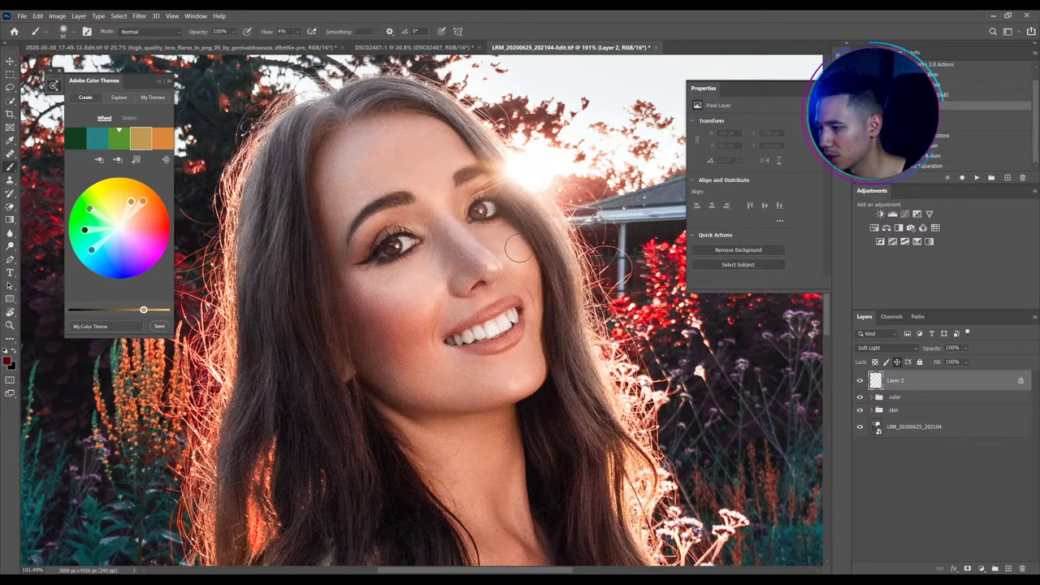
{"action": "mouse_move", "coordinate": [526, 286]}
{"action": "left_mouse_down"}
{"action": "mouse_move", "coordinate": [520, 250]}
{"action": "mouse_move", "coordinate": [442, 250]}
{"action": "mouse_move", "coordinate": [469, 281]}
{"action": "mouse_move", "coordinate": [494, 274]}
{"action": "mouse_move", "coordinate": [466, 281]}
{"action": "mouse_move", "coordinate": [479, 265]}
{"action": "mouse_move", "coordinate": [461, 280]}
{"action": "mouse_move", "coordinate": [478, 248]}
{"action": "mouse_move", "coordinate": [435, 214]}
{"action": "mouse_move", "coordinate": [447, 267]}
{"action": "mouse_move", "coordinate": [435, 222]}
{"action": "mouse_move", "coordinate": [484, 253]}
{"action": "mouse_move", "coordinate": [470, 237]}
{"action": "mouse_move", "coordinate": [488, 221]}
{"action": "mouse_move", "coordinate": [477, 250]}
{"action": "mouse_move", "coordinate": [488, 269]}
{"action": "mouse_move", "coordinate": [460, 234]}
{"action": "mouse_move", "coordinate": [452, 260]}
{"action": "mouse_move", "coordinate": [442, 246]}
{"action": "mouse_move", "coordinate": [484, 213]}
{"action": "mouse_move", "coordinate": [484, 229]}
{"action": "mouse_move", "coordinate": [498, 224]}
{"action": "mouse_move", "coordinate": [469, 232]}
{"action": "mouse_move", "coordinate": [486, 189]}
{"action": "mouse_move", "coordinate": [397, 230]}
{"action": "mouse_move", "coordinate": [421, 221]}
{"action": "mouse_move", "coordinate": [411, 255]}
{"action": "mouse_move", "coordinate": [423, 250]}
{"action": "mouse_move", "coordinate": [396, 274]}
{"action": "mouse_move", "coordinate": [410, 247]}
{"action": "left_mouse_up"}
{"action": "left_click_drag", "start_coordinate": [201, 37], "coordinate": [189, 37]}
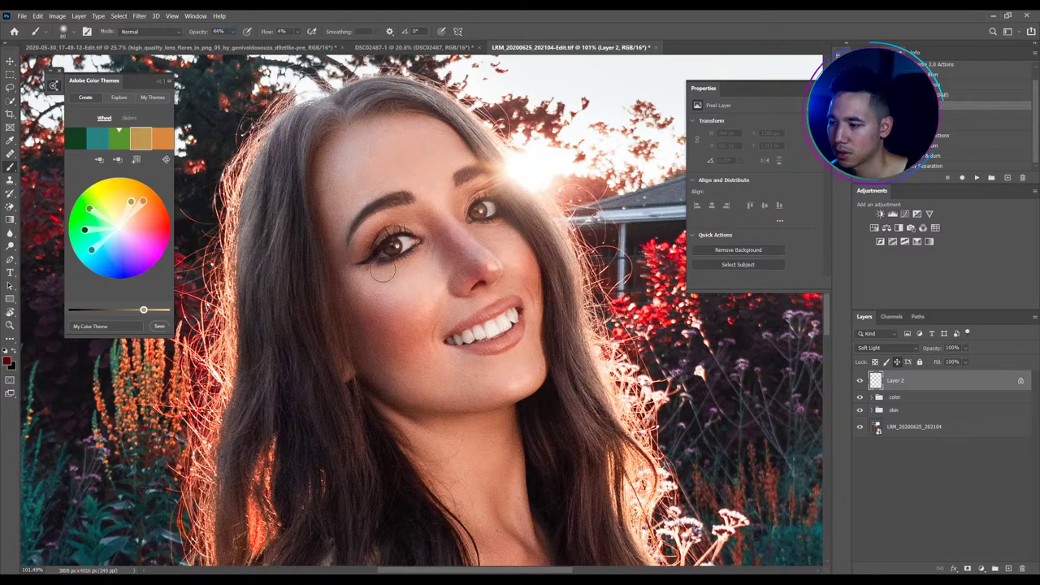
{"action": "mouse_move", "coordinate": [363, 282]}
{"action": "left_mouse_down"}
{"action": "mouse_move", "coordinate": [422, 324]}
{"action": "mouse_move", "coordinate": [421, 333]}
{"action": "mouse_move", "coordinate": [426, 207]}
{"action": "mouse_move", "coordinate": [511, 231]}
{"action": "mouse_move", "coordinate": [536, 294]}
{"action": "left_mouse_up"}
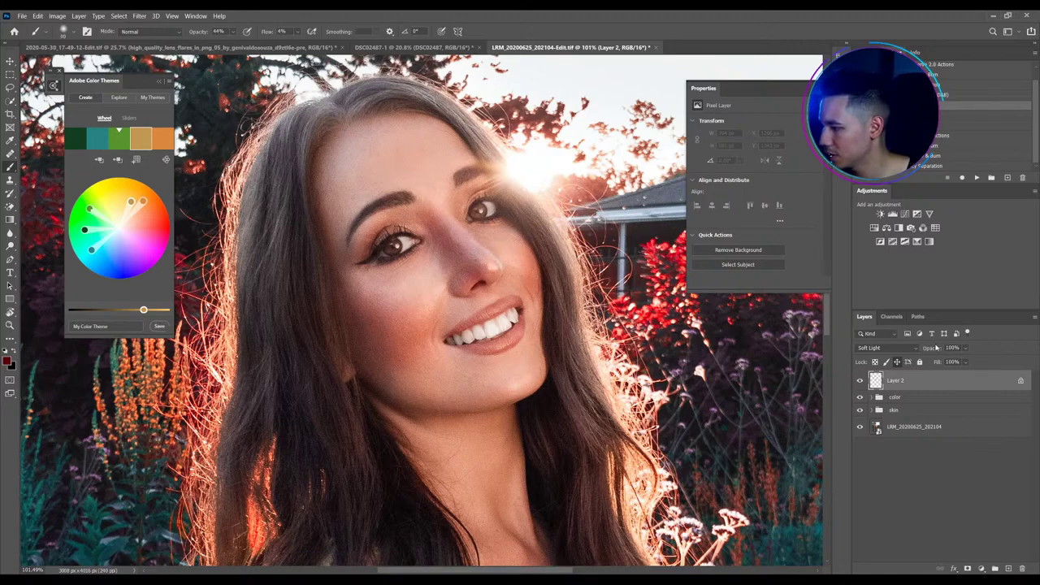
Lower Layer 2's opacity to 44% and compare the flush on and off
{"action": "left_click_drag", "start_coordinate": [936, 349], "coordinate": [907, 350]}
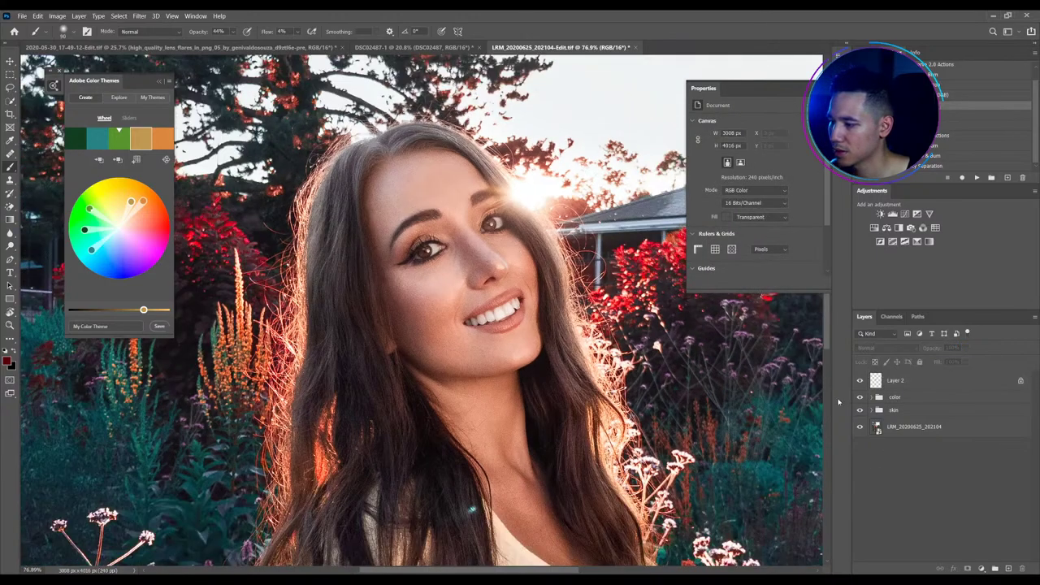
{"action": "left_click", "coordinate": [860, 380]}
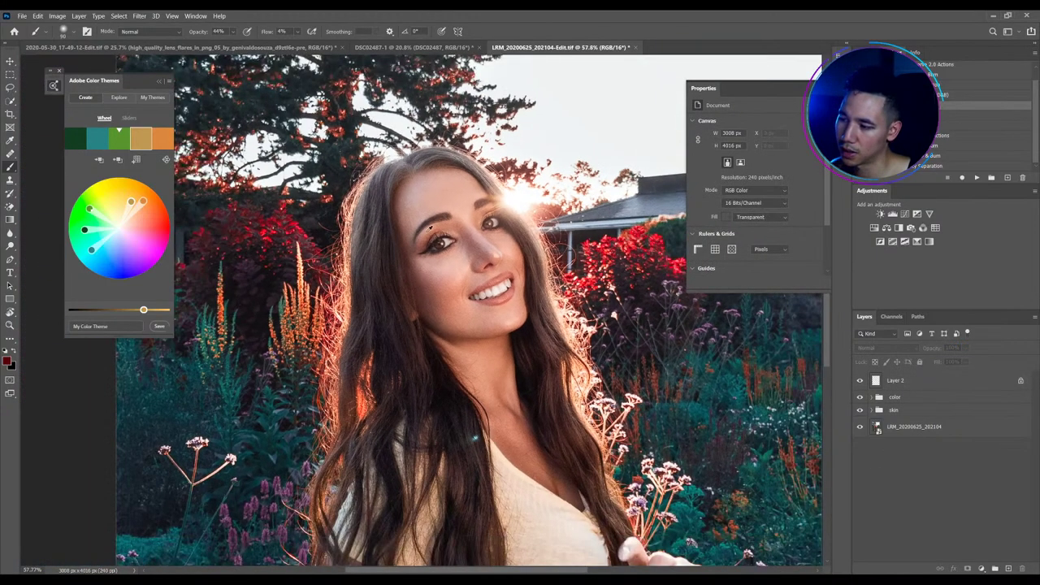
{"action": "left_click", "coordinate": [913, 382]}
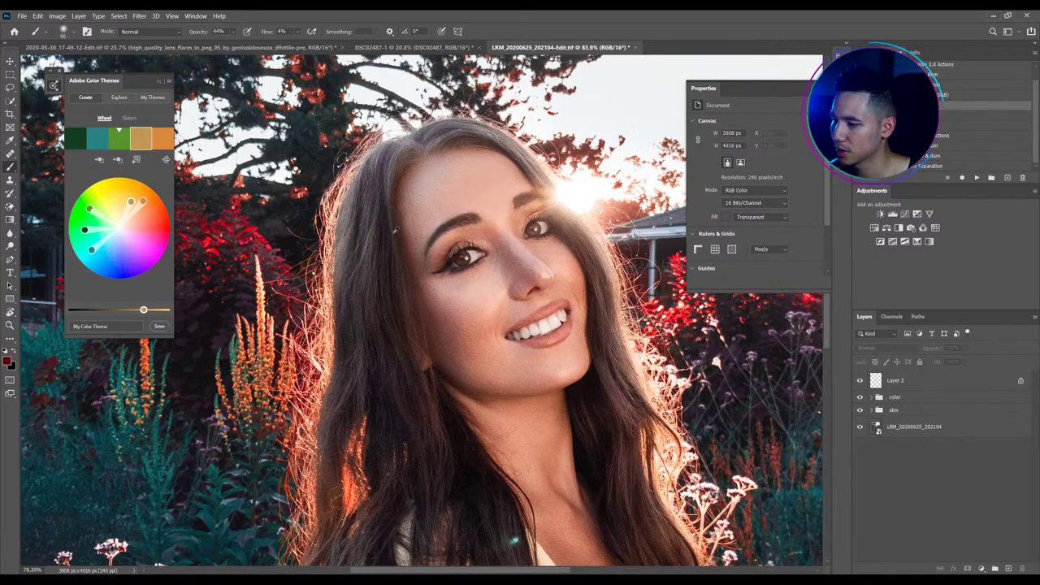
{"action": "key", "text": "ctrl+0"}
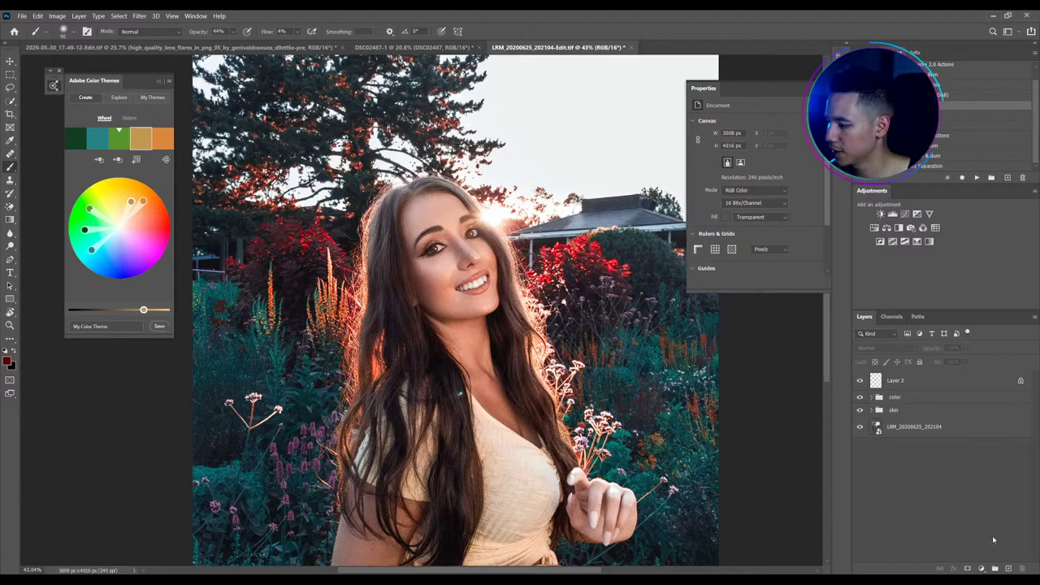
Add a Curves 2 layer brightening the eye tones (Input 50, Output 86)
{"action": "left_click", "coordinate": [904, 214]}
{"action": "left_click_drag", "start_coordinate": [441, 256], "coordinate": [534, 235]}
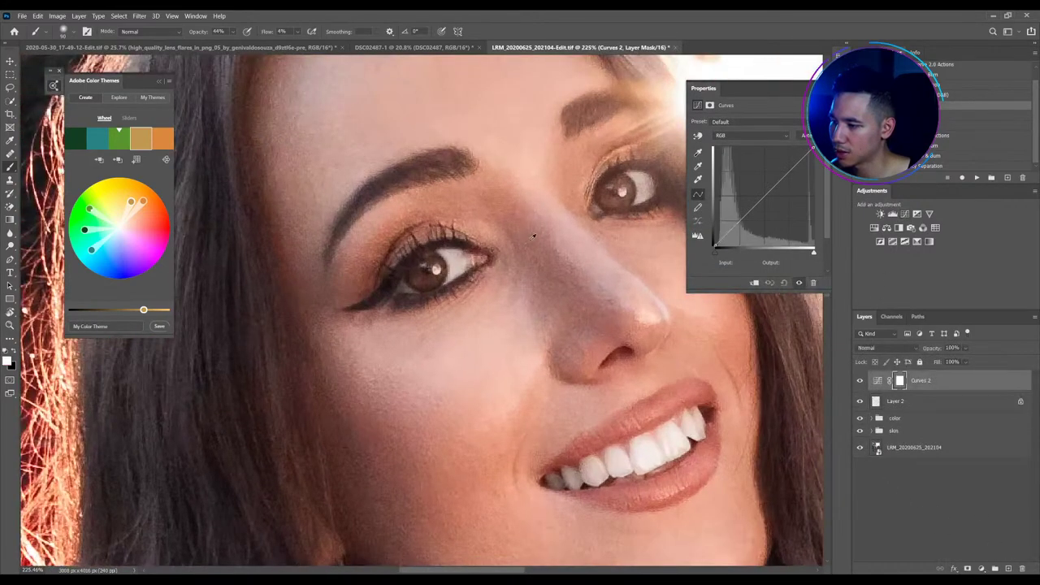
{"action": "left_click", "coordinate": [697, 135]}
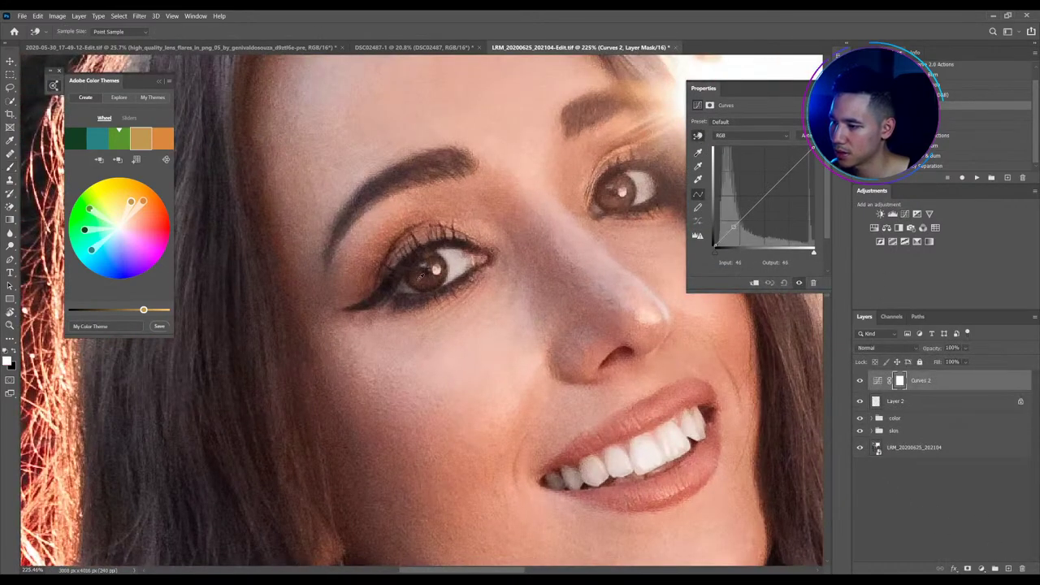
{"action": "left_click_drag", "start_coordinate": [421, 279], "coordinate": [421, 258]}
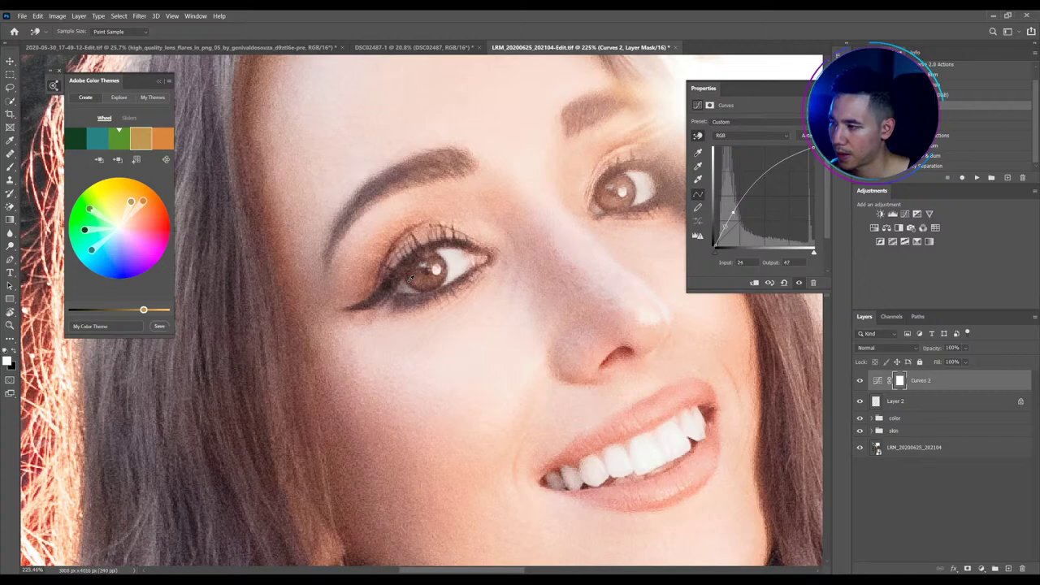
{"action": "left_click_drag", "start_coordinate": [410, 277], "coordinate": [411, 294]}
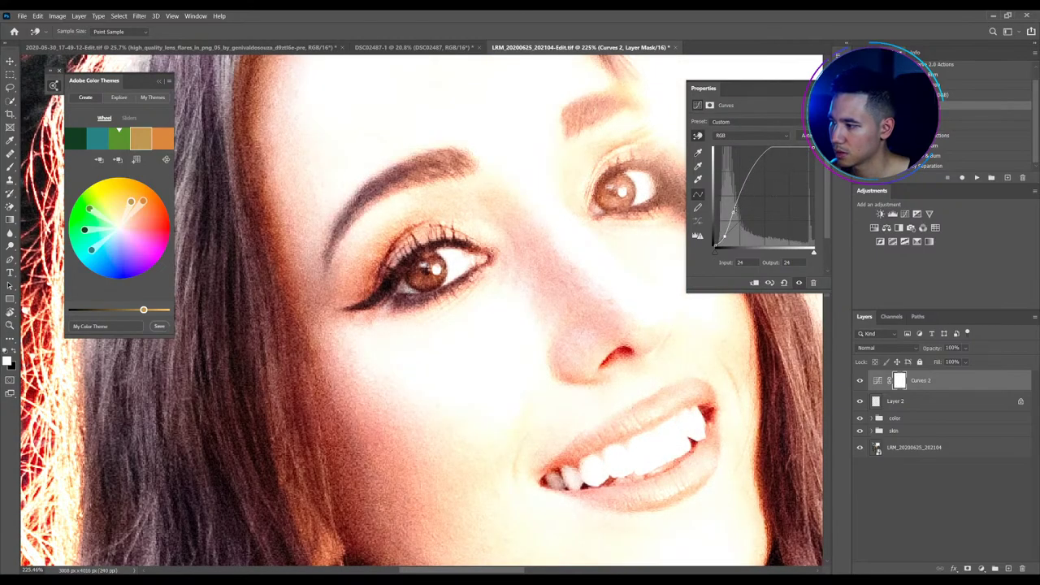
{"action": "left_click_drag", "start_coordinate": [731, 209], "coordinate": [733, 215]}
Invert the Curves 2 mask to black and set a 100% flow, full-opacity, 54 px brush
{"action": "key", "text": "ctrl+i"}
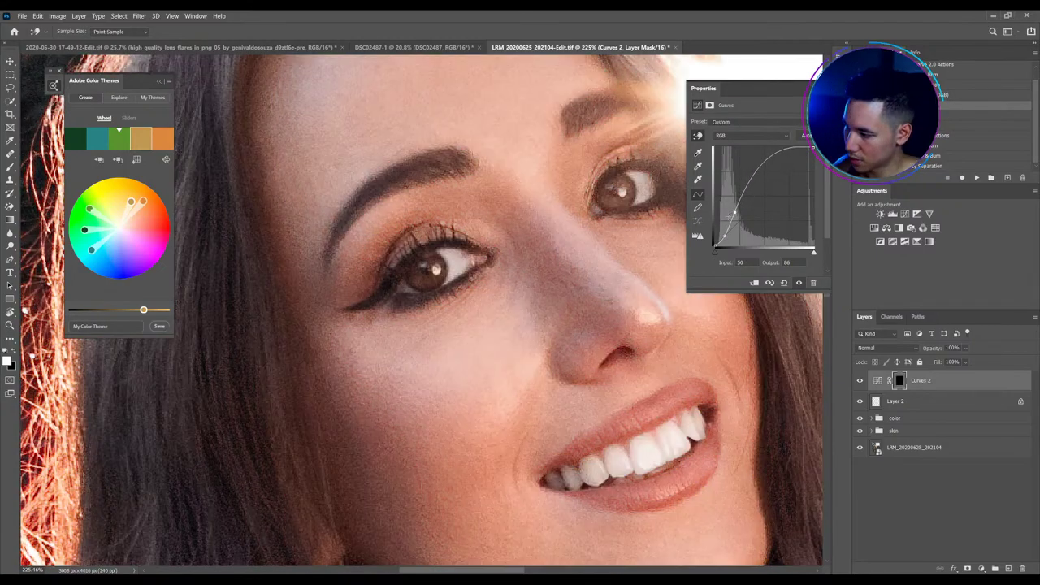
{"action": "key", "text": "b"}
{"action": "key", "text": "shift+0"}
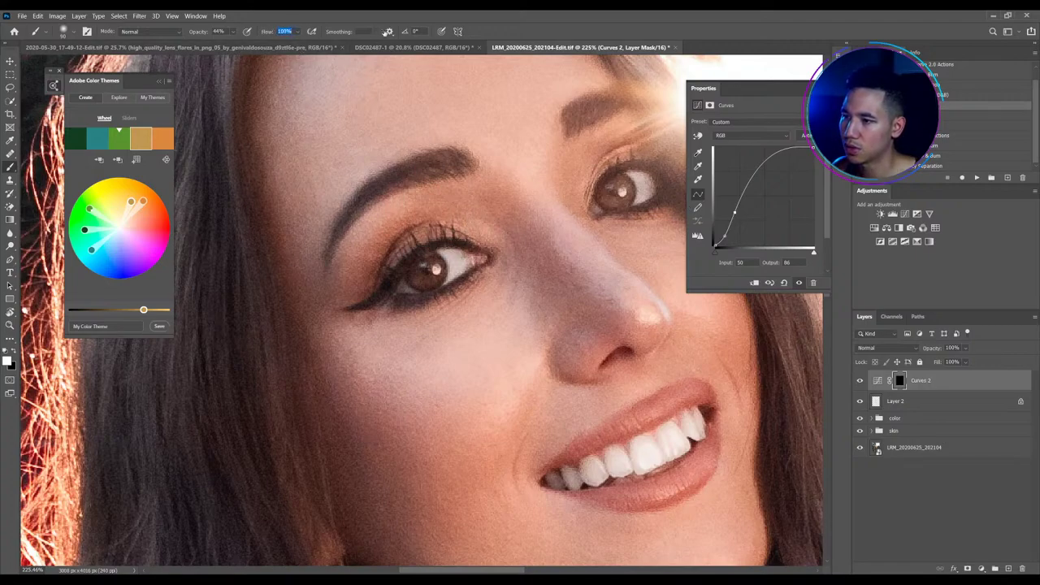
{"action": "key", "text": "9"}
{"action": "key", "text": "7"}
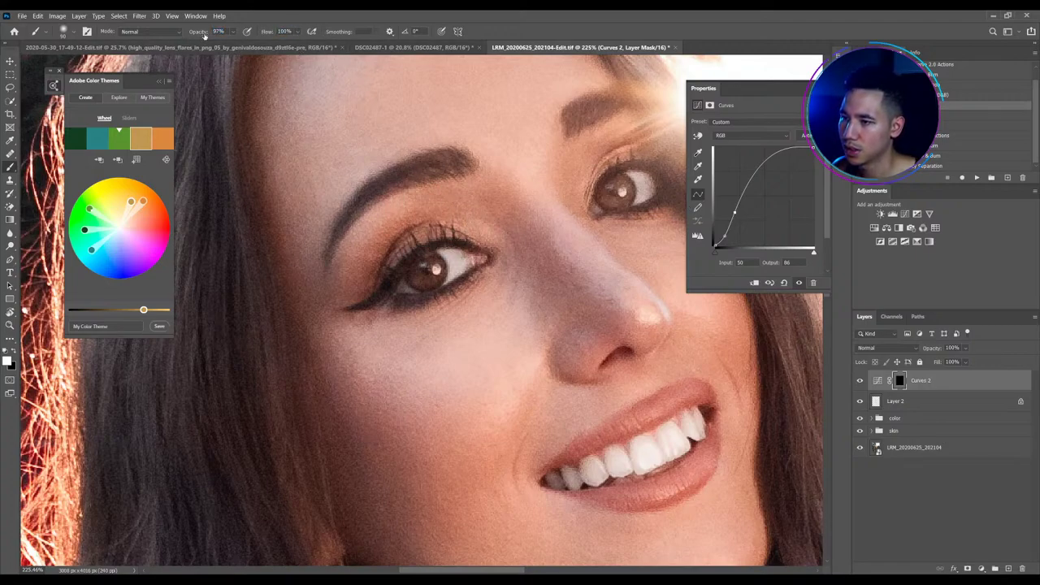
{"action": "key", "text": "0"}
{"action": "left_click_drag", "start_coordinate": [490, 224], "coordinate": [476, 220]}
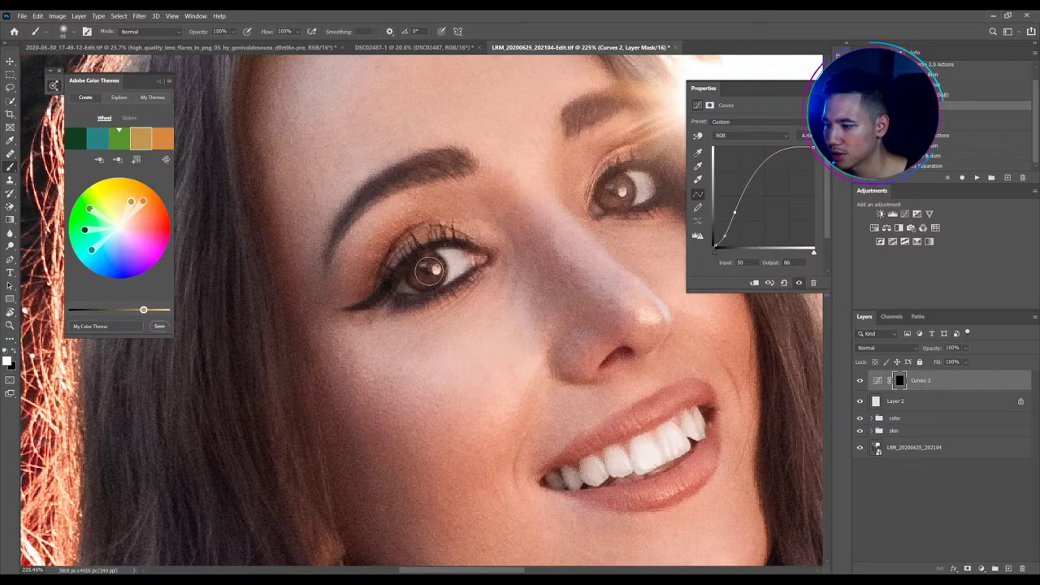
Paint over both irises on the mask and lower Curves 2 opacity to 18%
{"action": "mouse_move", "coordinate": [427, 276]}
{"action": "left_mouse_down"}
{"action": "mouse_move", "coordinate": [416, 281]}
{"action": "mouse_move", "coordinate": [436, 277]}
{"action": "left_mouse_up"}
{"action": "left_click_drag", "start_coordinate": [608, 196], "coordinate": [621, 191]}
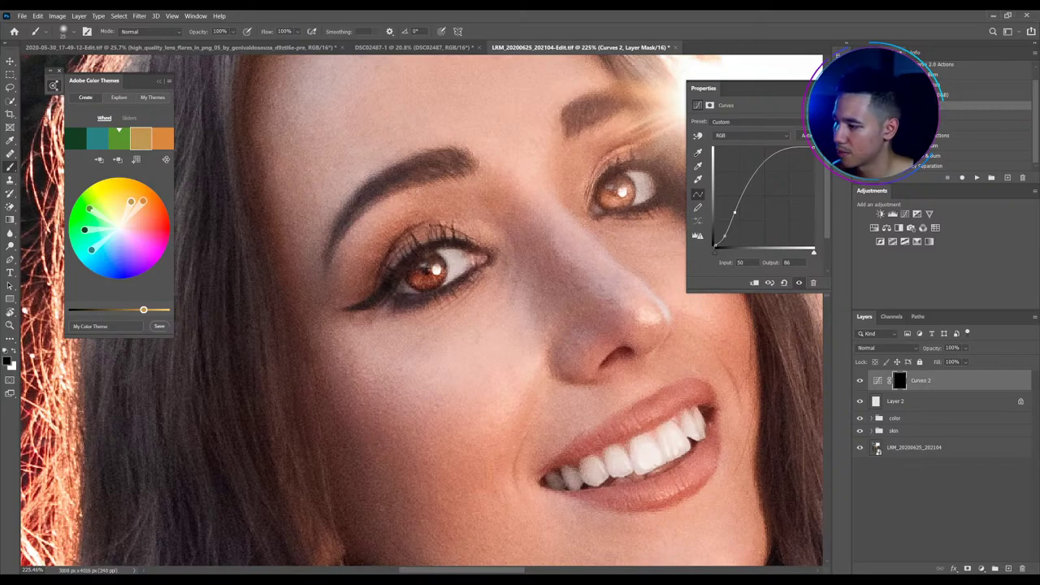
{"action": "left_click_drag", "start_coordinate": [933, 351], "coordinate": [893, 358]}
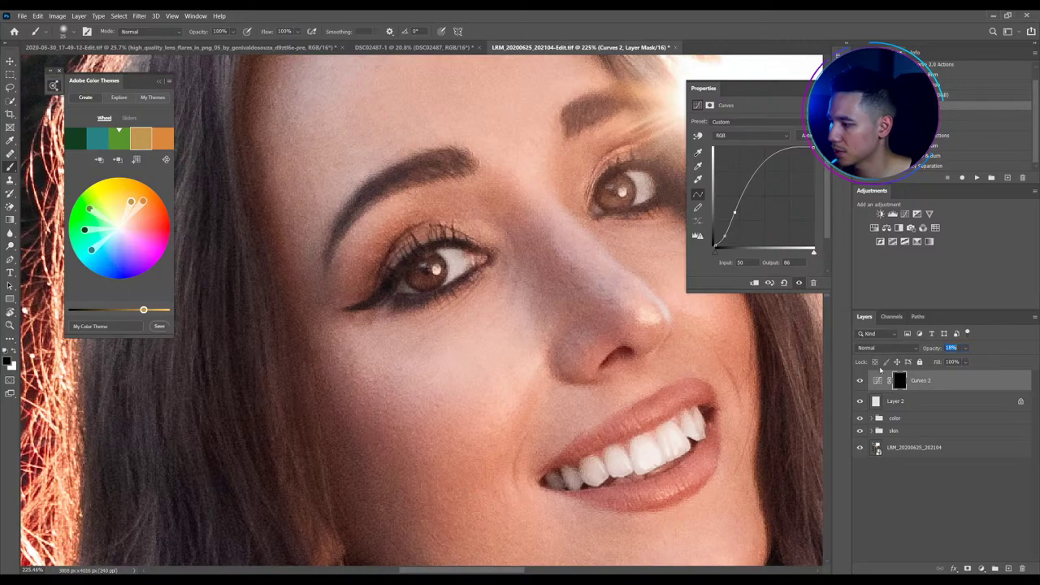
Fit the image to the window and save the document
{"action": "left_click", "coordinate": [894, 529]}
{"action": "key", "text": "ctrl+0"}
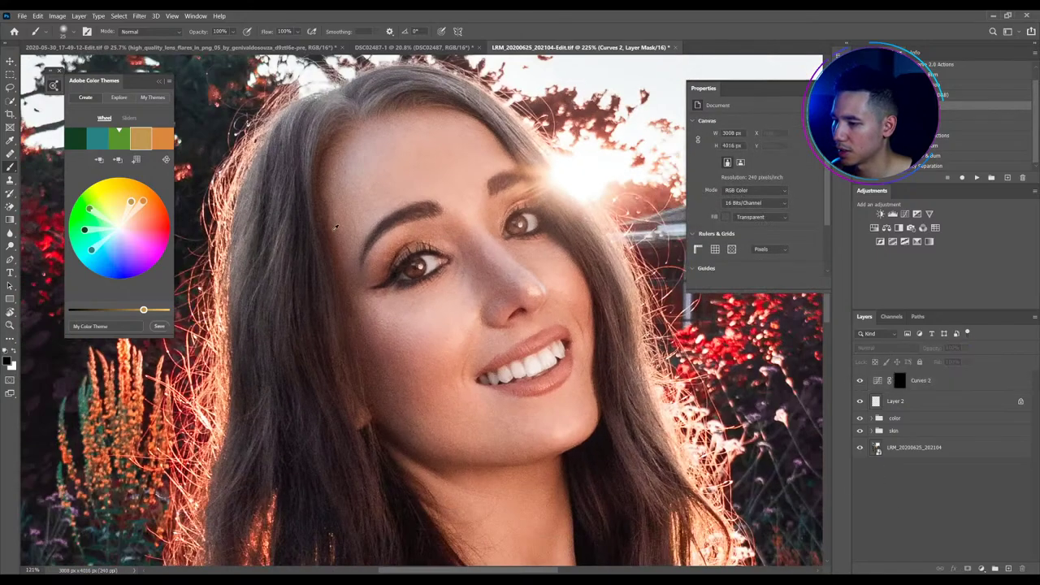
{"action": "key", "text": "ctrl+0"}
{"action": "key", "text": "ctrl+s"}
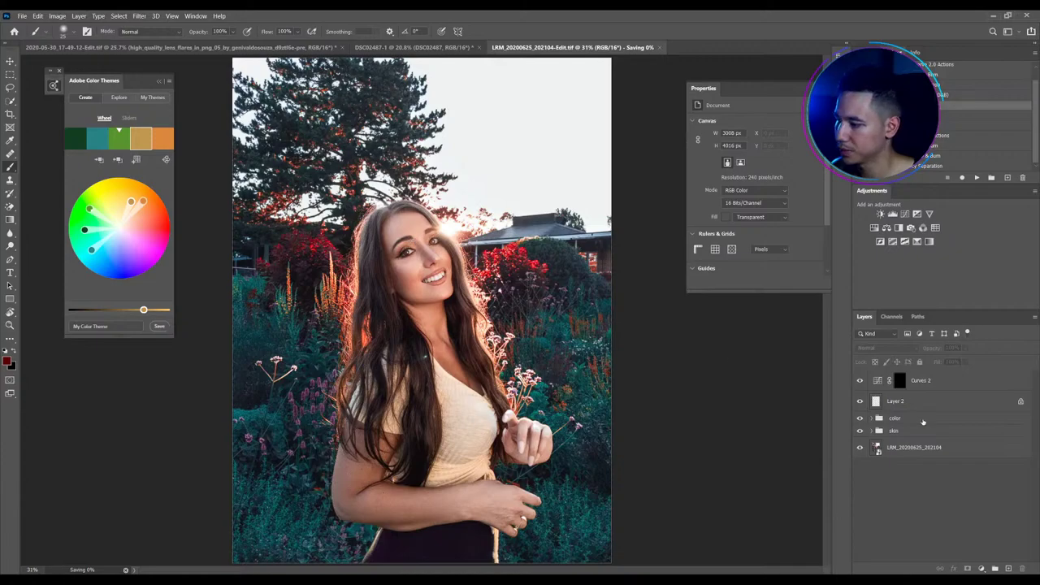
Group Layer 2 and Curves 2 together and name the group 'sfx'
{"action": "left_click", "coordinate": [900, 403]}
{"action": "left_click", "coordinate": [896, 380], "text": "shift"}
{"action": "key", "text": "ctrl+g"}
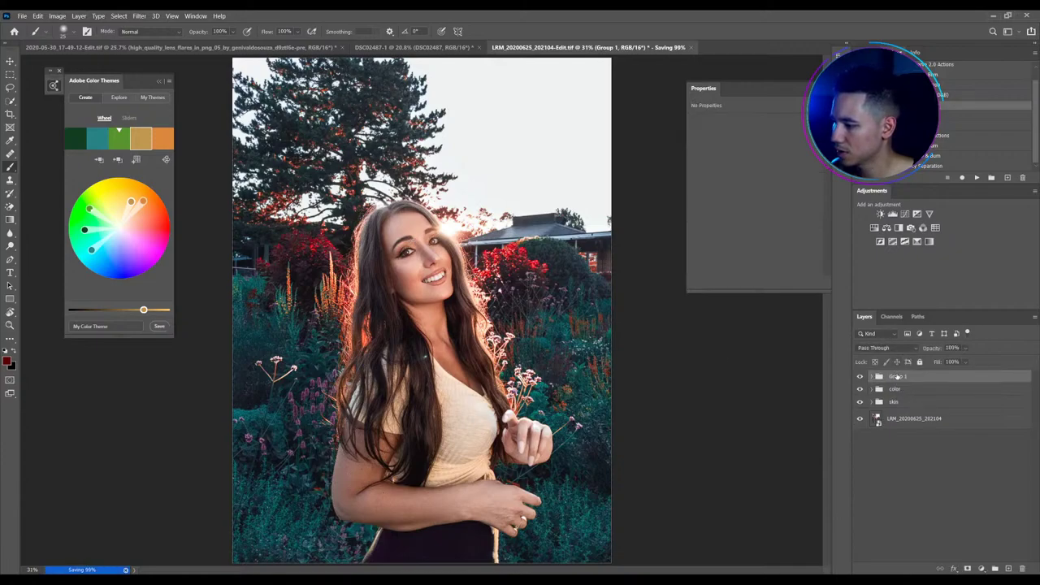
{"action": "double_click", "coordinate": [894, 376]}
{"action": "type", "text": "sfx"}
{"action": "key", "text": "Return"}
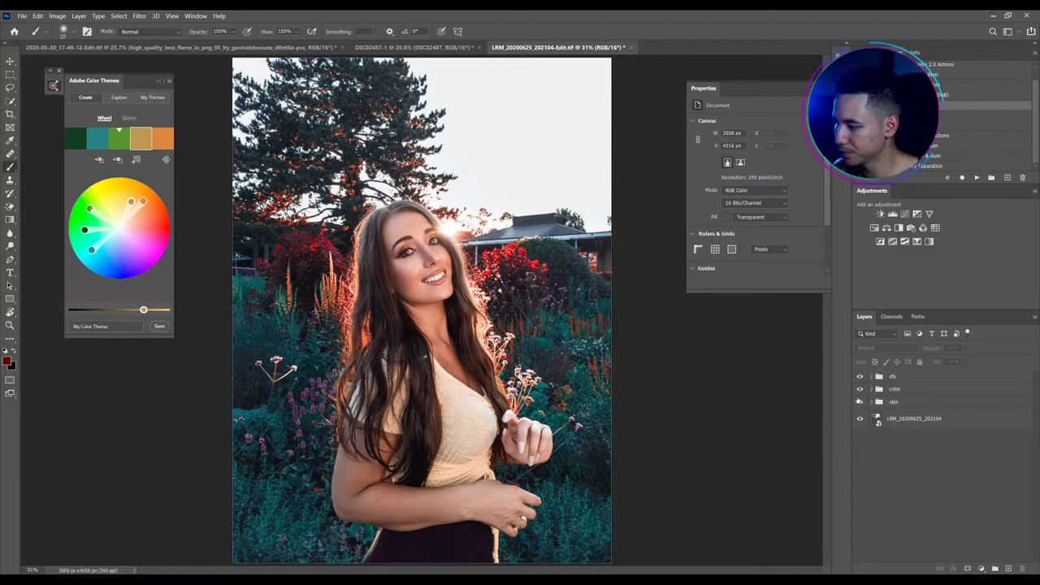
Expand the color group, set Selective Color 2 to Reds, and view its layer mask
{"action": "left_click", "coordinate": [872, 389]}
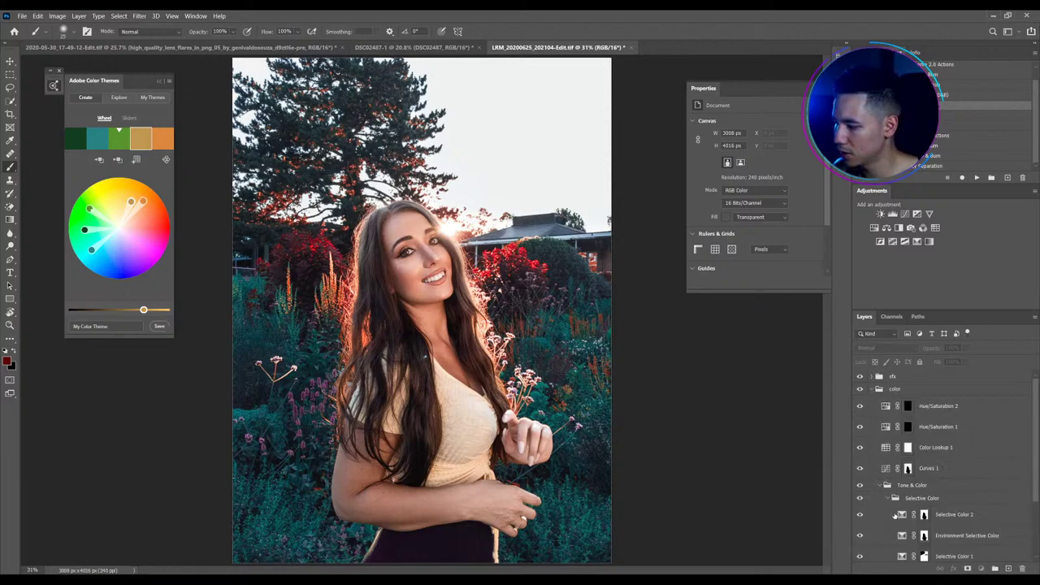
{"action": "left_click", "coordinate": [895, 515]}
{"action": "left_click", "coordinate": [728, 130]}
{"action": "left_click", "coordinate": [722, 137]}
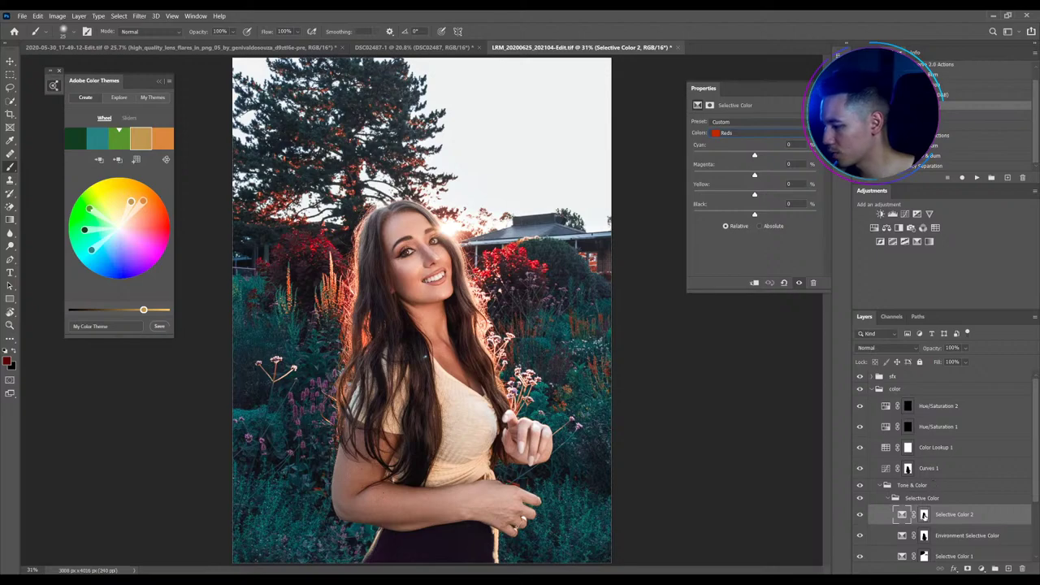
{"action": "left_click", "coordinate": [924, 515], "text": "alt+shift"}
{"action": "left_click", "coordinate": [924, 515], "text": "alt+shift"}
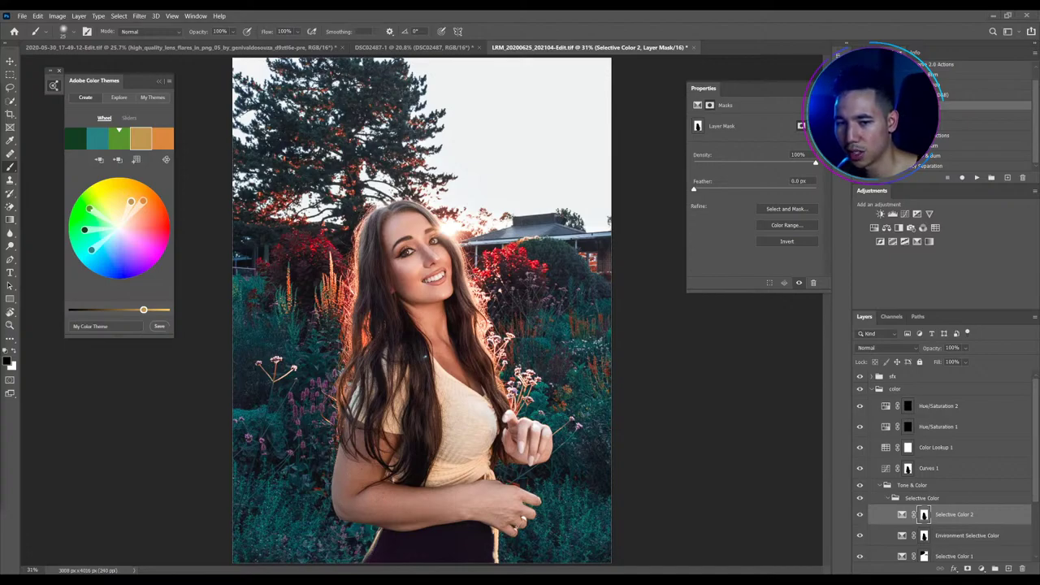
Zoom in and out around the portrait to inspect the overall grading
{"action": "scroll", "coordinate": [404, 256], "scroll_direction": "up", "scroll_amount": 3}
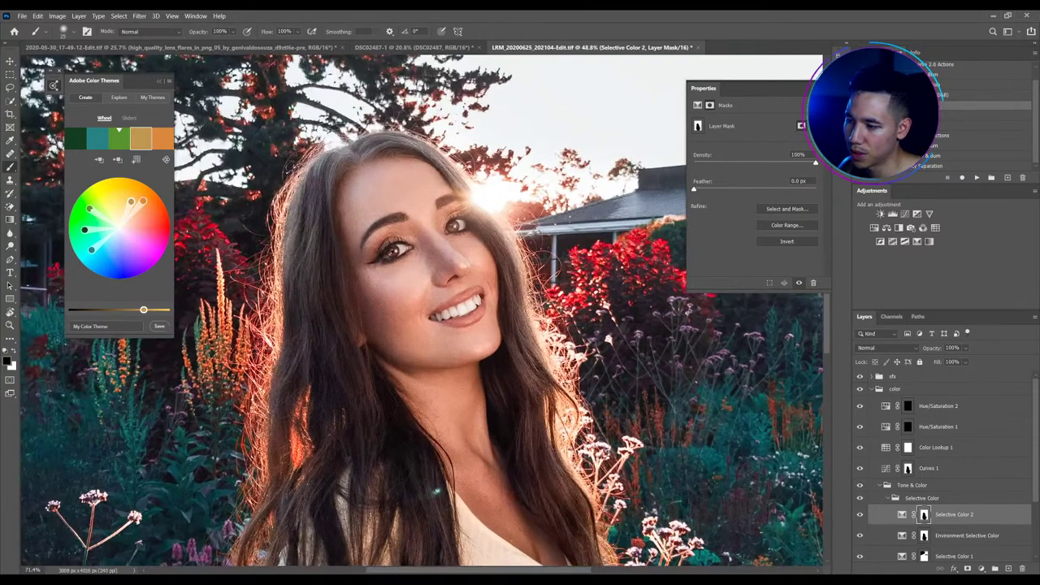
{"action": "scroll", "coordinate": [353, 235], "scroll_direction": "down", "scroll_amount": 1}
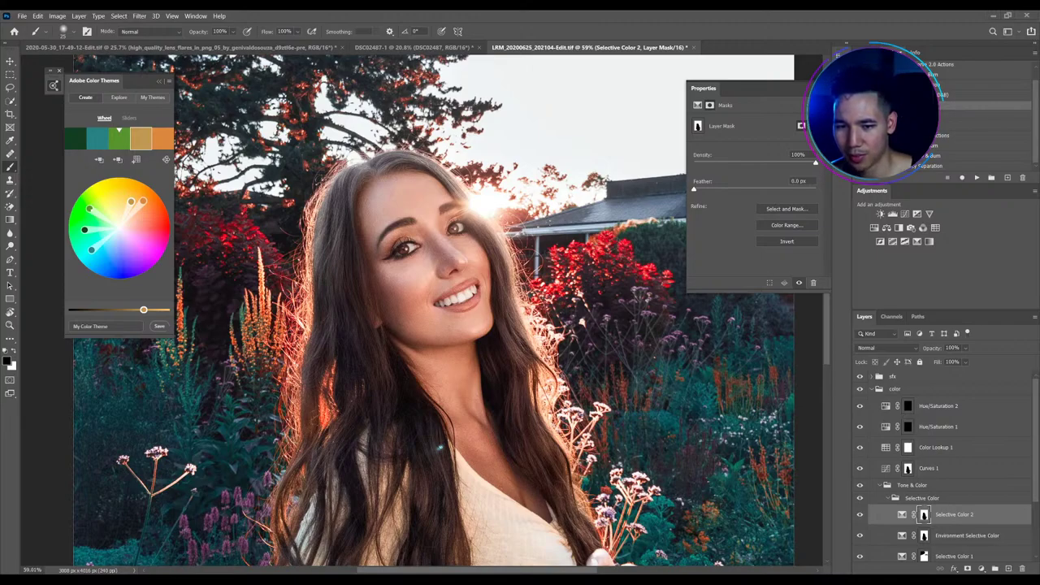
{"action": "scroll", "coordinate": [399, 304], "scroll_direction": "down", "scroll_amount": 2}
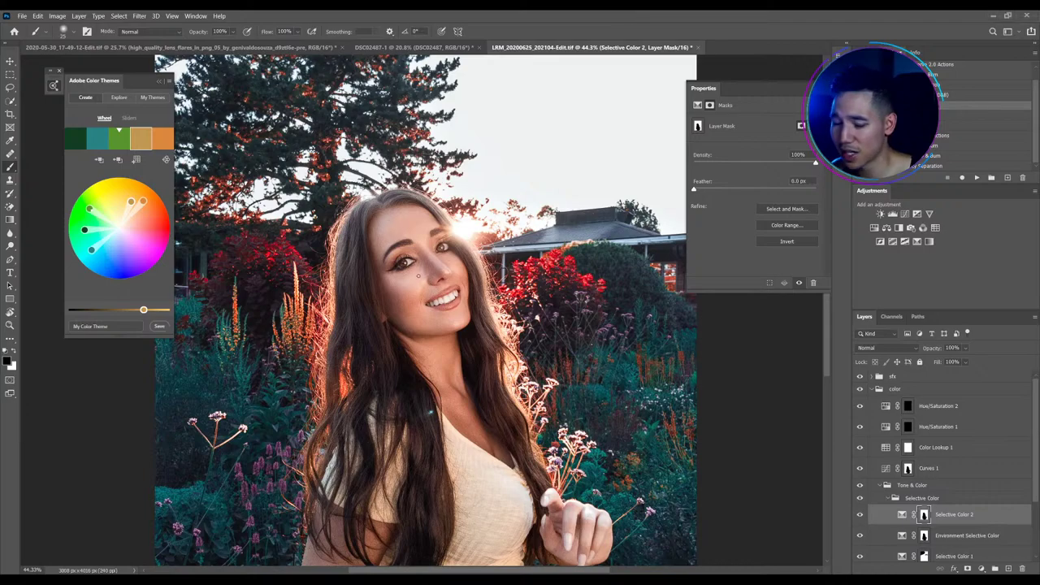
{"action": "scroll", "coordinate": [411, 362], "scroll_direction": "down", "scroll_amount": 2}
{"action": "scroll", "coordinate": [414, 359], "scroll_direction": "up", "scroll_amount": 2}
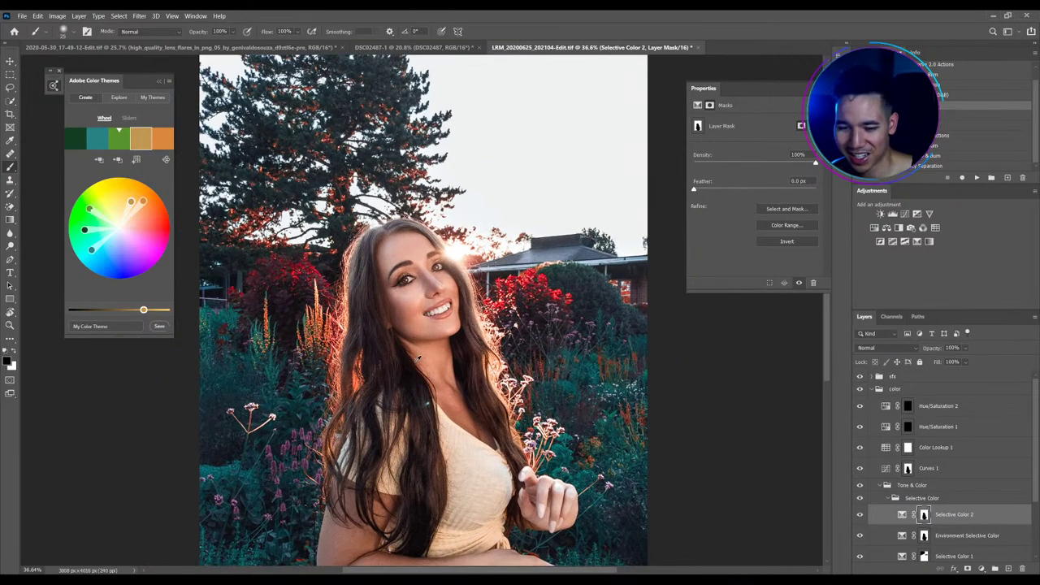
{"action": "scroll", "coordinate": [418, 359], "scroll_direction": "down", "scroll_amount": 2}
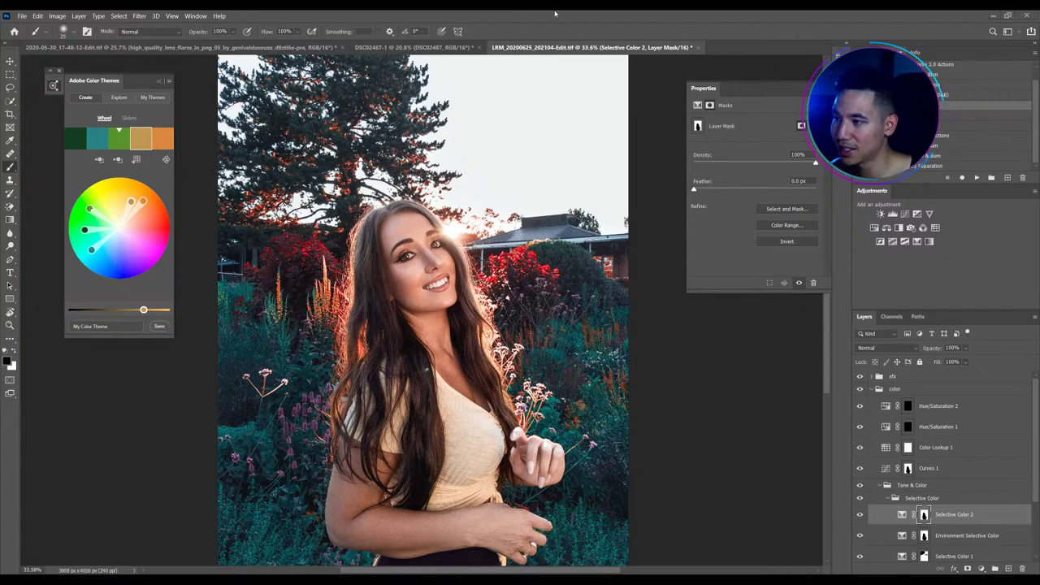
{"action": "scroll", "coordinate": [400, 53], "scroll_direction": "up", "scroll_amount": 3}
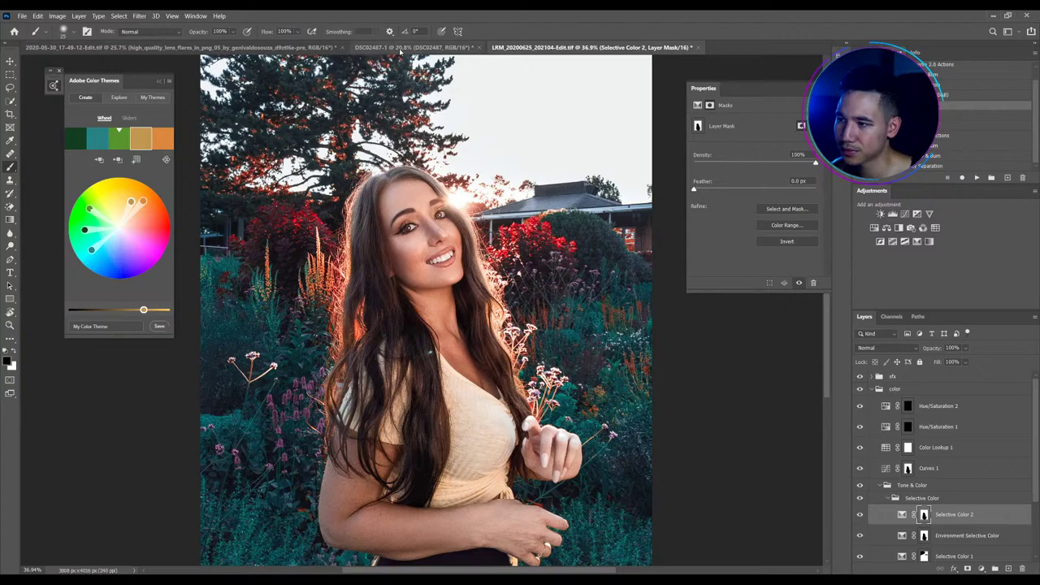
Collapse the color group and return to the garden portrait document
{"action": "left_click", "coordinate": [874, 389]}
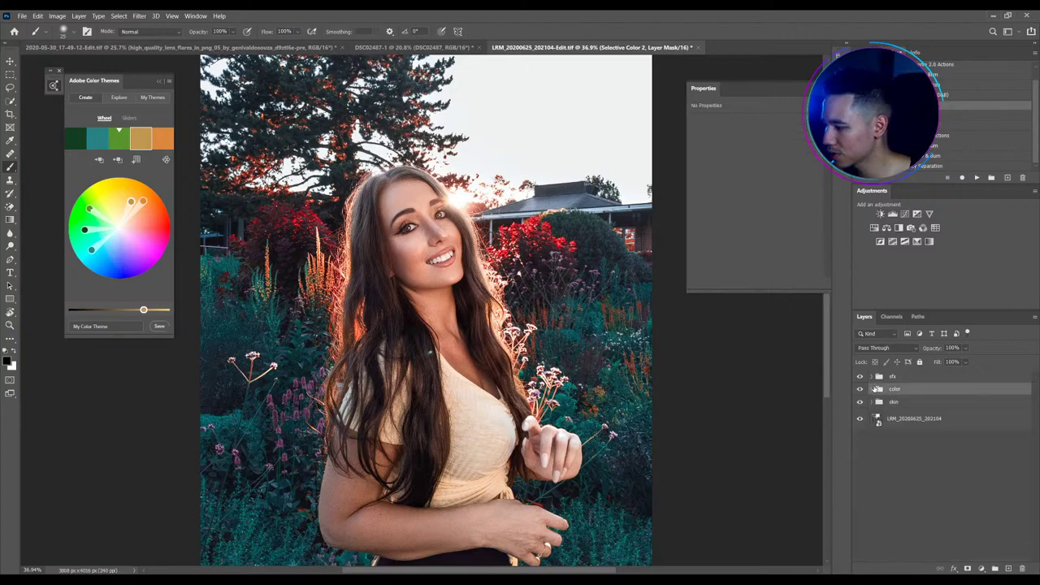
{"action": "left_click", "coordinate": [893, 501]}
{"action": "scroll", "coordinate": [410, 244], "scroll_direction": "down", "scroll_amount": 3}
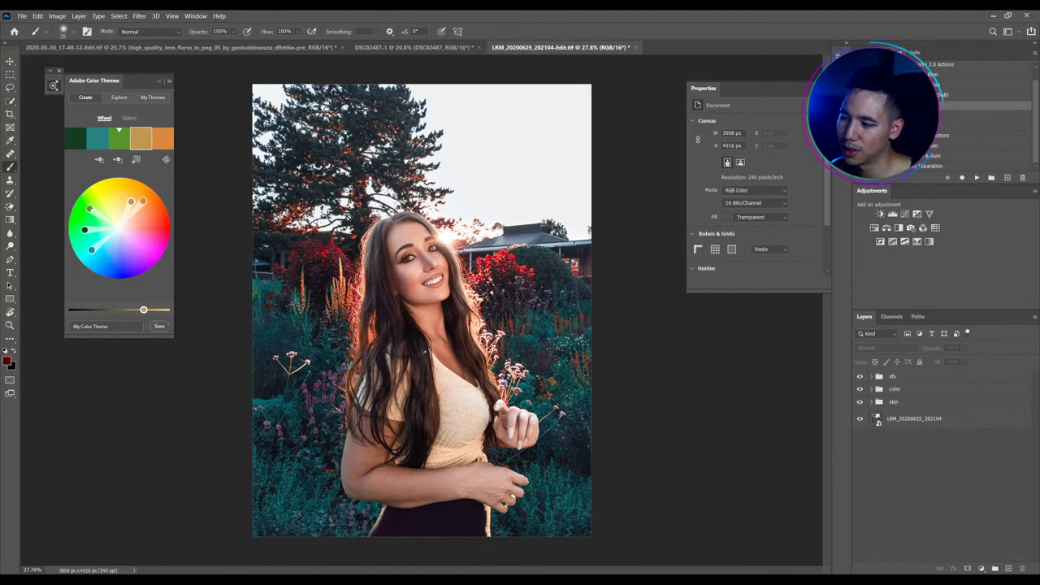
{"action": "left_click", "coordinate": [415, 47]}
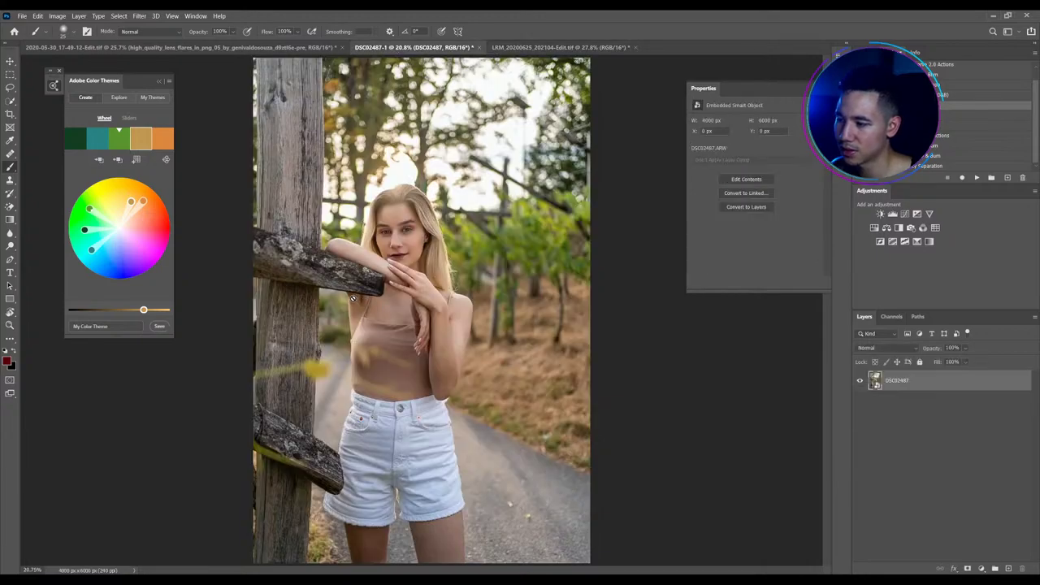
{"action": "left_click", "coordinate": [521, 50]}
Start Place Embedded and browse into the Swisslog OneDrive Backup folder
{"action": "left_click", "coordinate": [22, 15]}
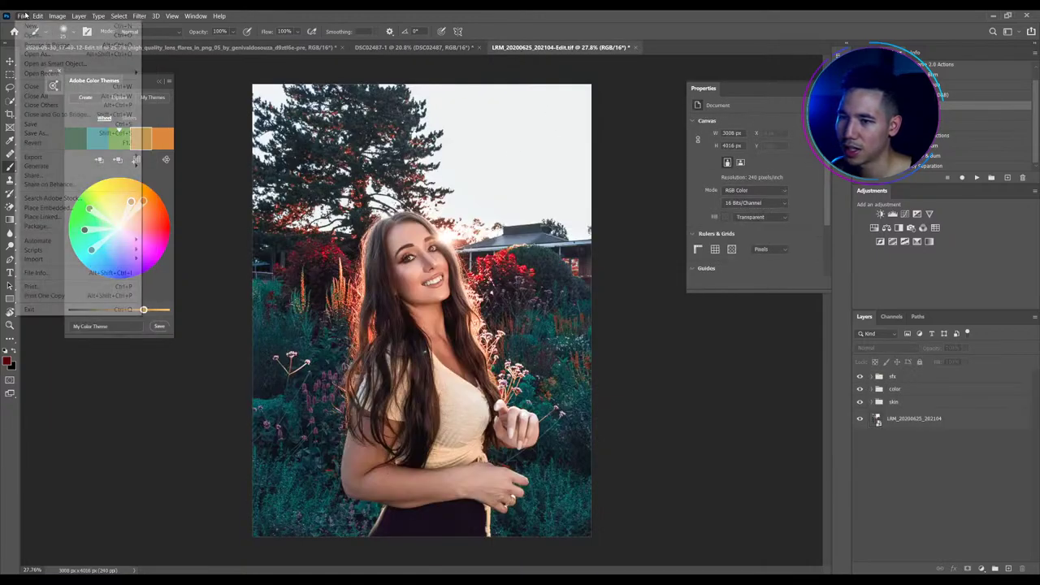
{"action": "left_click", "coordinate": [49, 208]}
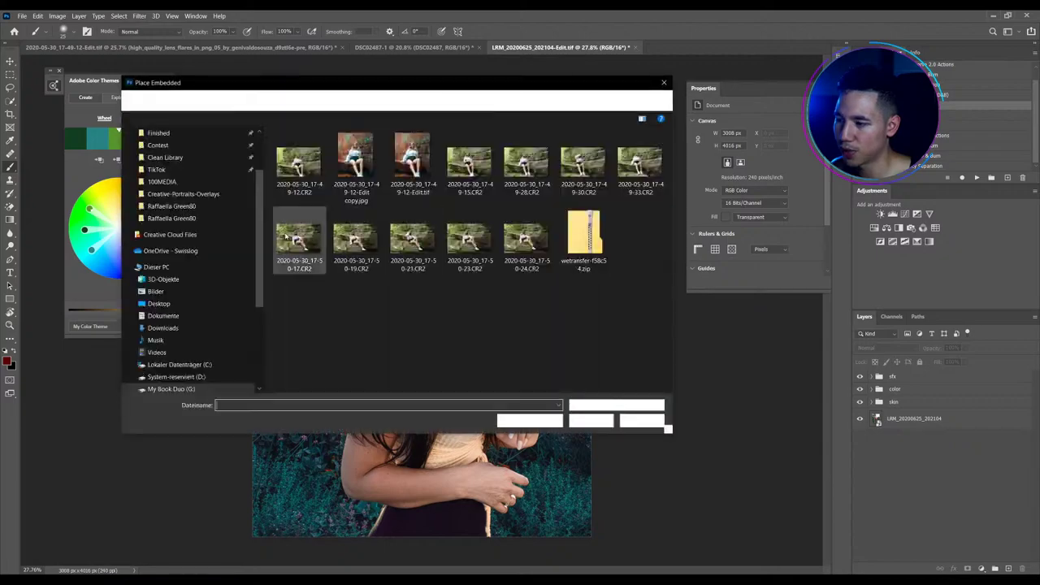
{"action": "left_click", "coordinate": [307, 100]}
{"action": "left_click", "coordinate": [255, 100]}
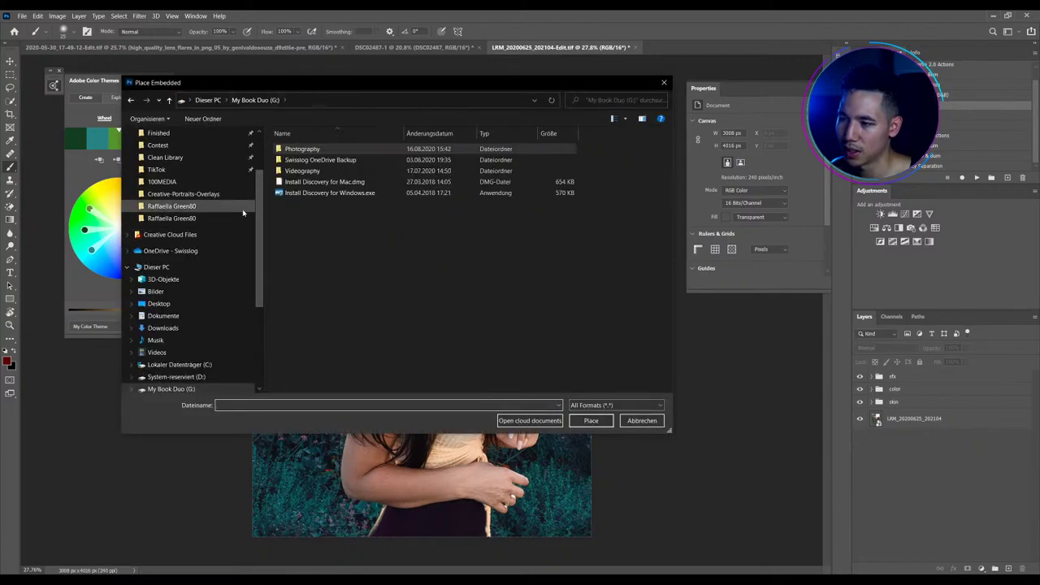
{"action": "double_click", "coordinate": [320, 159]}
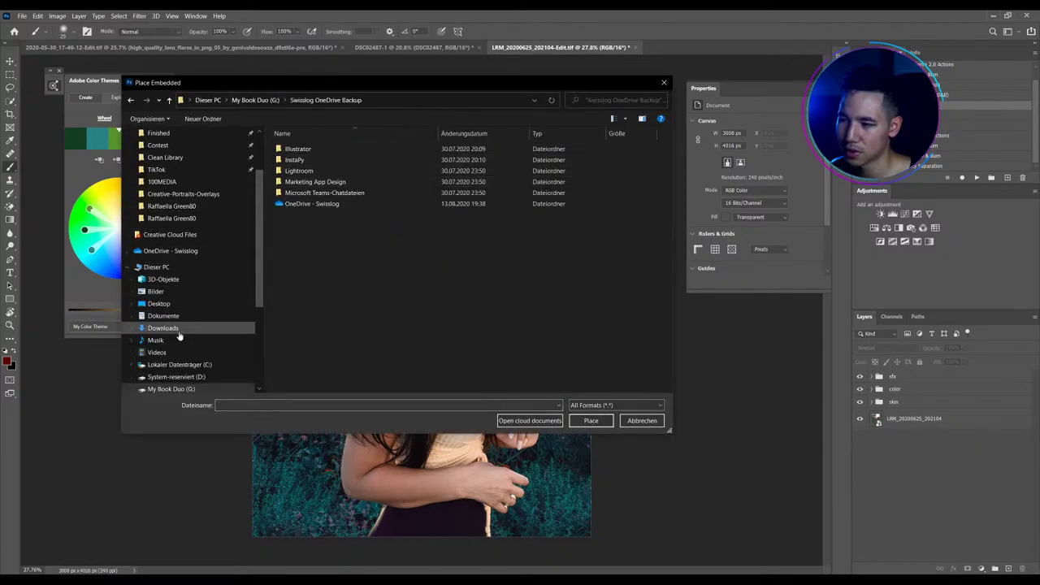
{"action": "scroll", "coordinate": [179, 283], "scroll_direction": "down", "scroll_amount": 2}
Navigate to Photography > Photoshop > Overlays and place the lens-flare image
{"action": "left_click", "coordinate": [185, 287]}
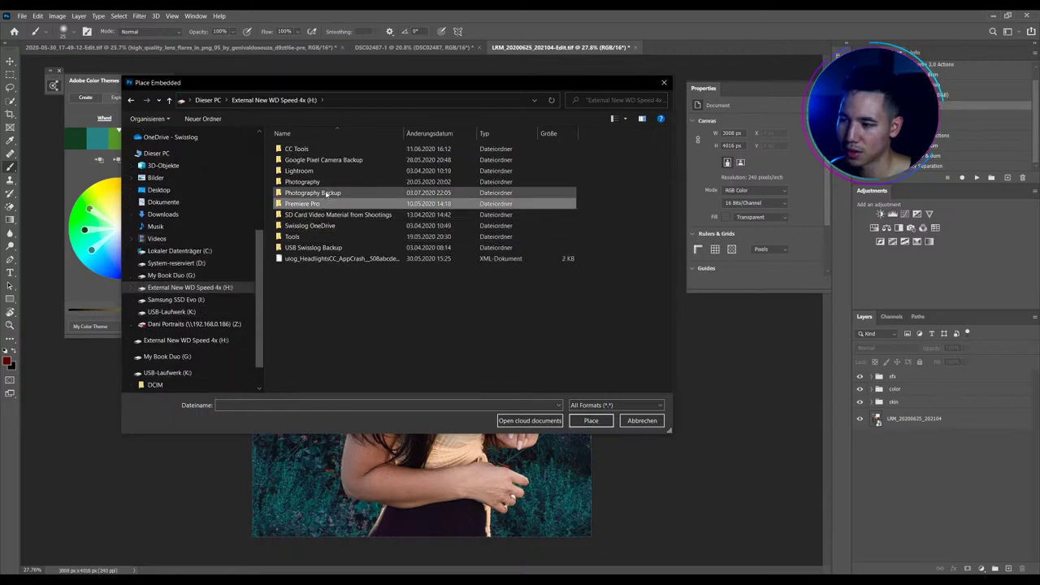
{"action": "double_click", "coordinate": [311, 225]}
{"action": "double_click", "coordinate": [312, 148]}
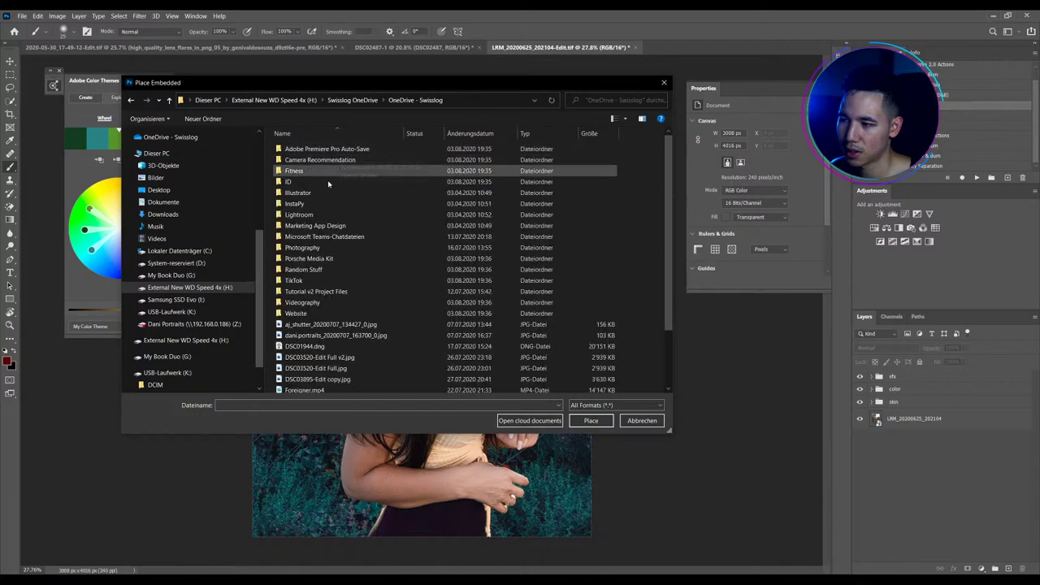
{"action": "double_click", "coordinate": [306, 247]}
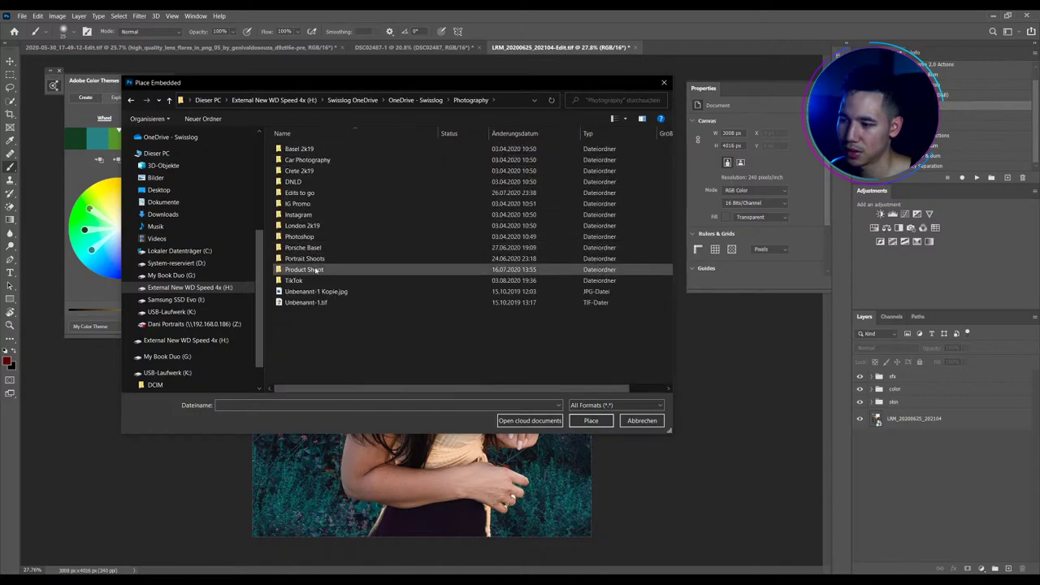
{"action": "double_click", "coordinate": [320, 237]}
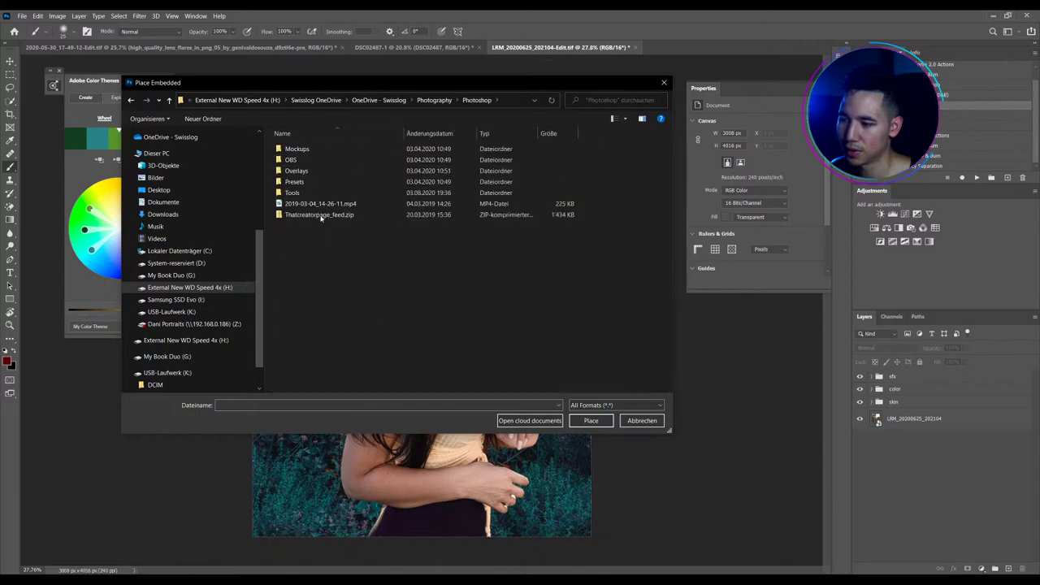
{"action": "double_click", "coordinate": [324, 172]}
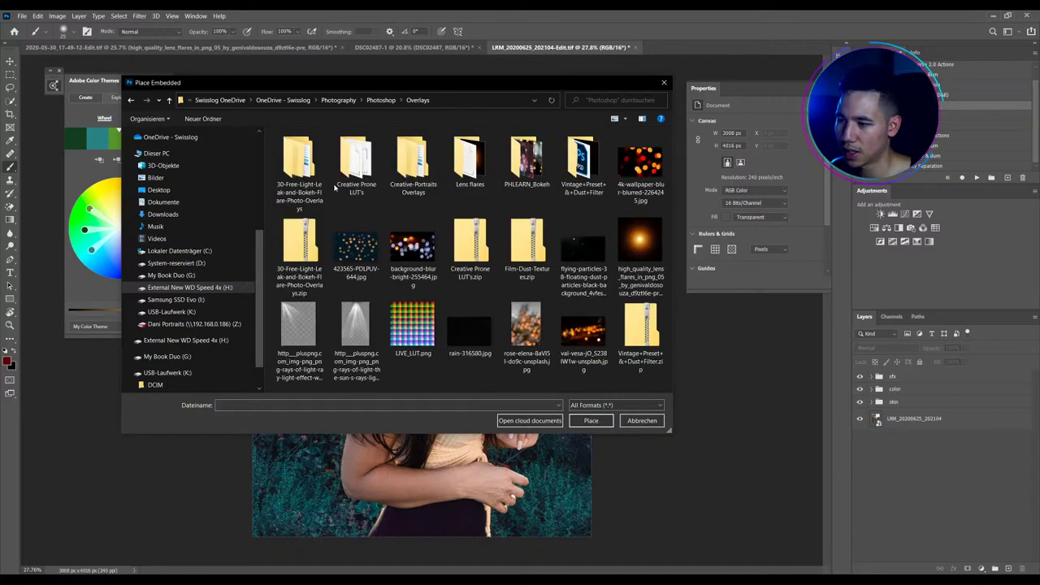
{"action": "double_click", "coordinate": [642, 241]}
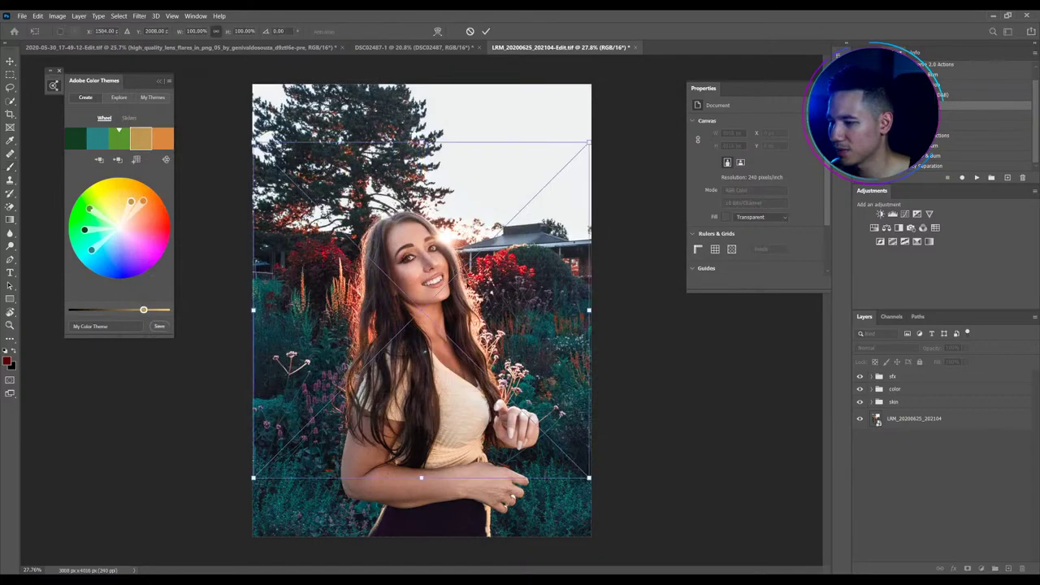
Set the flare to Screen, move it onto the sun and enlarge it to about 211%
{"action": "left_click", "coordinate": [881, 347]}
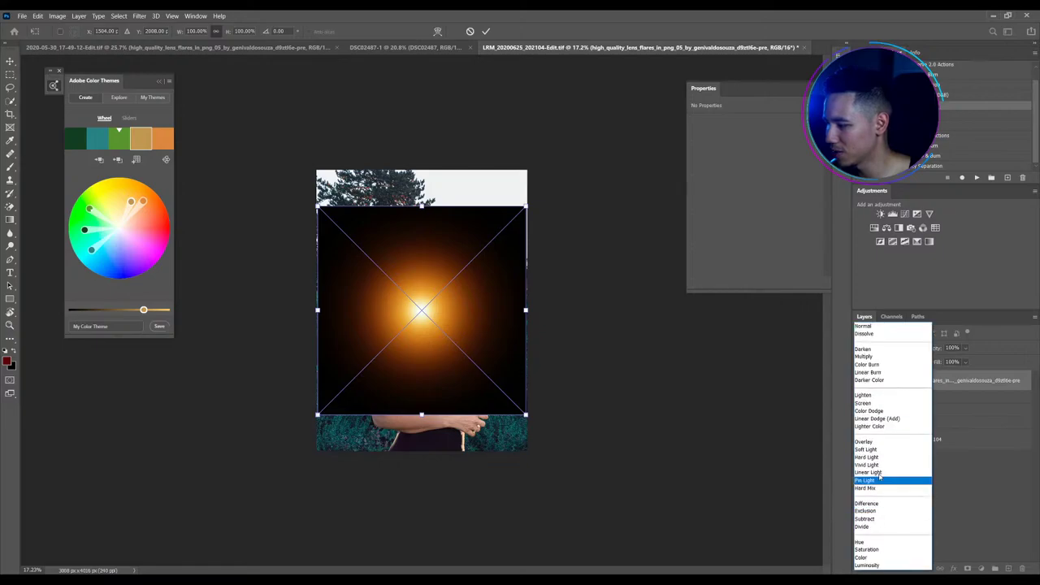
{"action": "key", "text": "Escape"}
{"action": "key", "text": "Escape"}
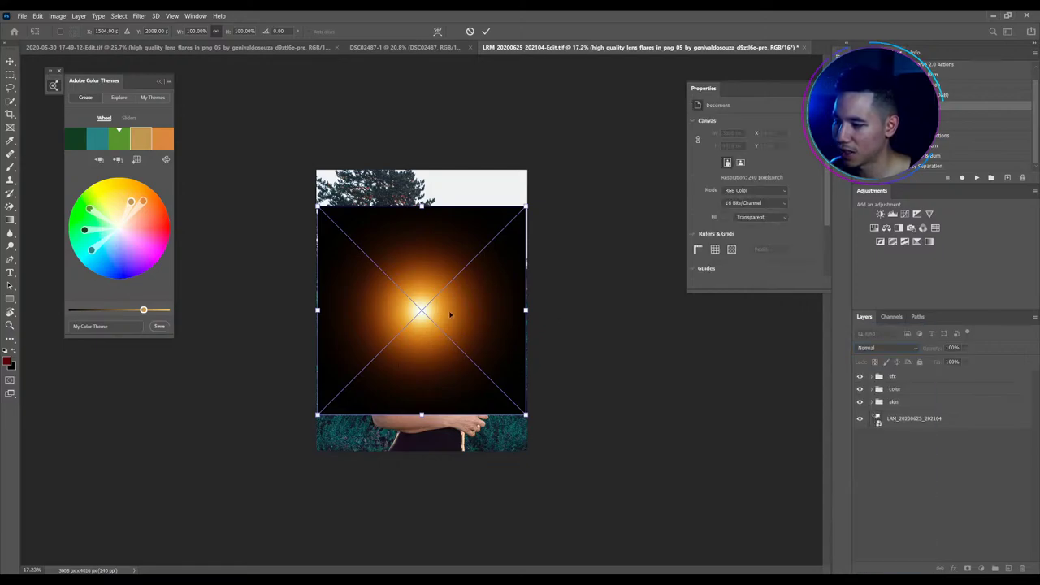
{"action": "key", "text": "shift+alt+s"}
{"action": "left_click_drag", "start_coordinate": [422, 331], "coordinate": [440, 286]}
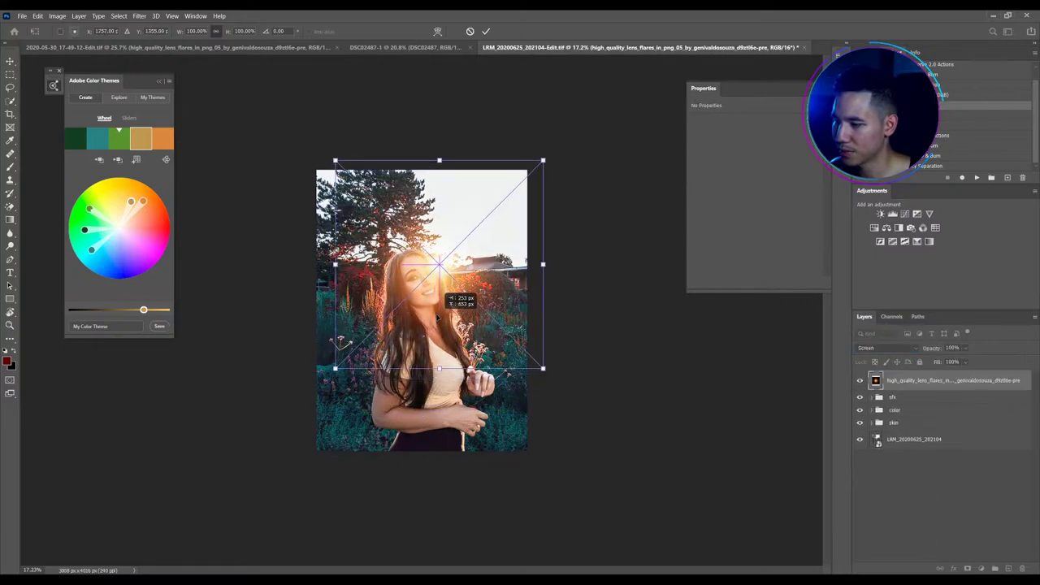
{"action": "left_click_drag", "start_coordinate": [543, 370], "coordinate": [660, 485]}
{"action": "left_click", "coordinate": [485, 31]}
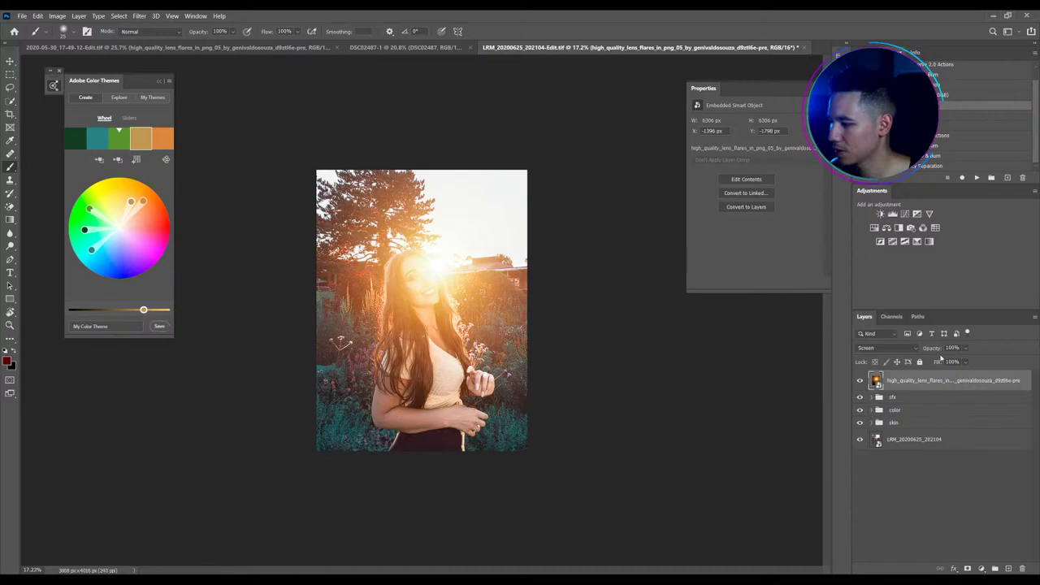
Lower the flare to 20% opacity and copy the Curves 1 mask onto it at 95% density
{"action": "left_click_drag", "start_coordinate": [938, 349], "coordinate": [898, 350]}
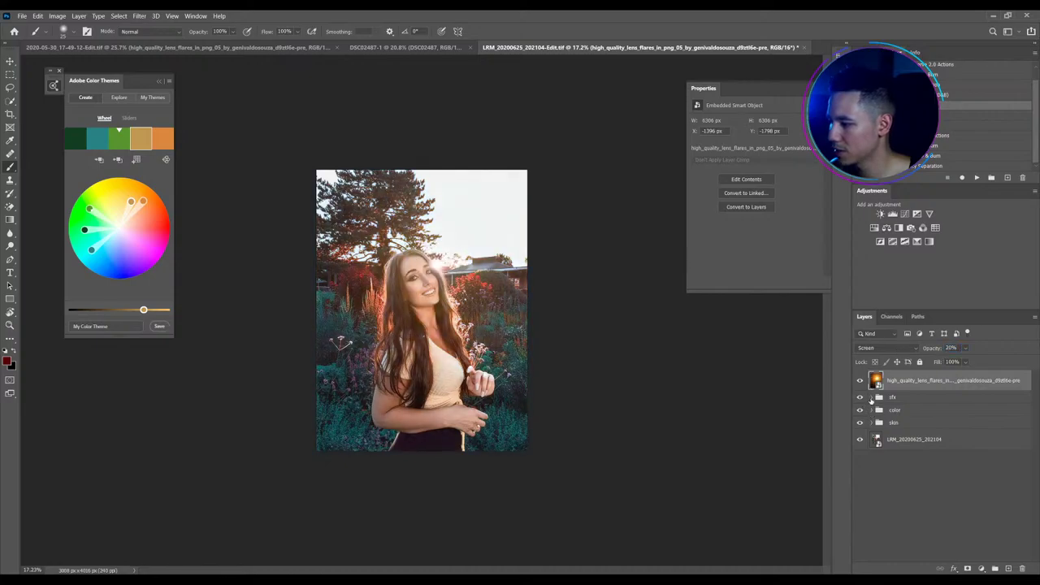
{"action": "left_click", "coordinate": [872, 396]}
{"action": "left_click", "coordinate": [873, 451]}
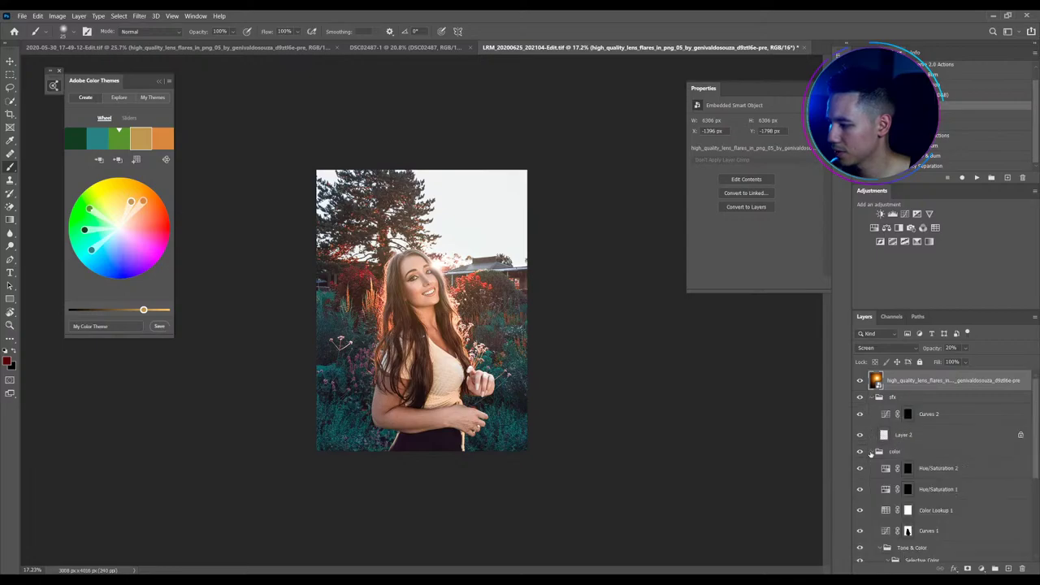
{"action": "left_click_drag", "start_coordinate": [907, 528], "coordinate": [896, 381]}
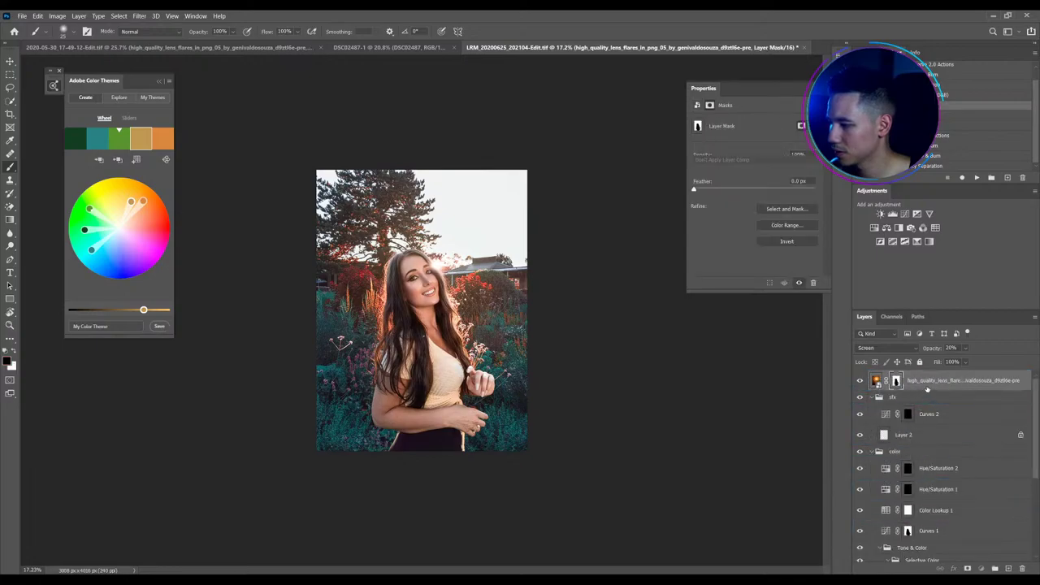
{"action": "left_click_drag", "start_coordinate": [815, 164], "coordinate": [808, 164]}
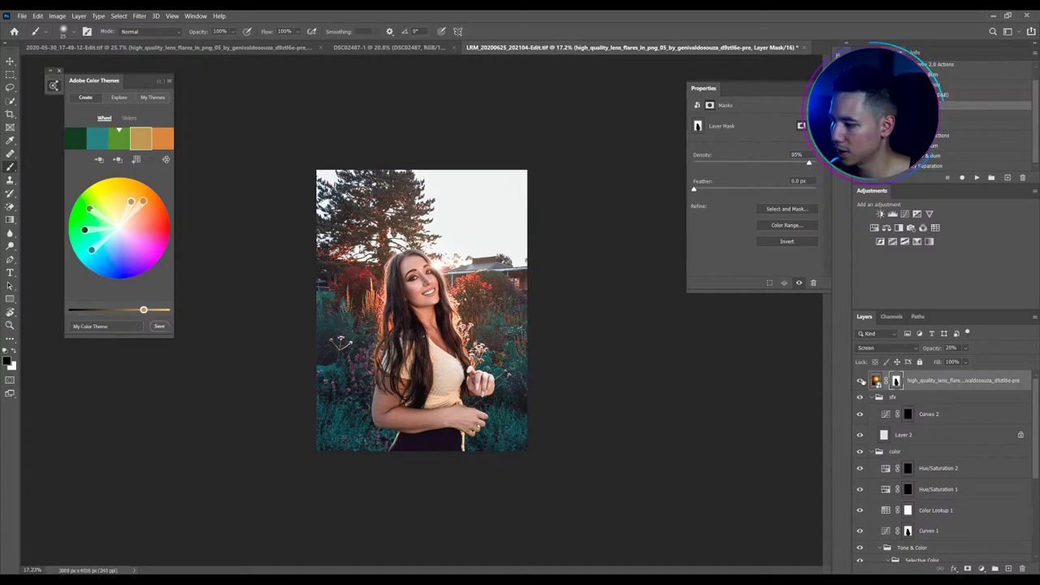
Compare the flare on and off, then add a Selective Color adjustment layer
{"action": "left_click", "coordinate": [861, 381]}
{"action": "left_click", "coordinate": [860, 381]}
{"action": "left_click", "coordinate": [860, 381]}
{"action": "left_click", "coordinate": [860, 381]}
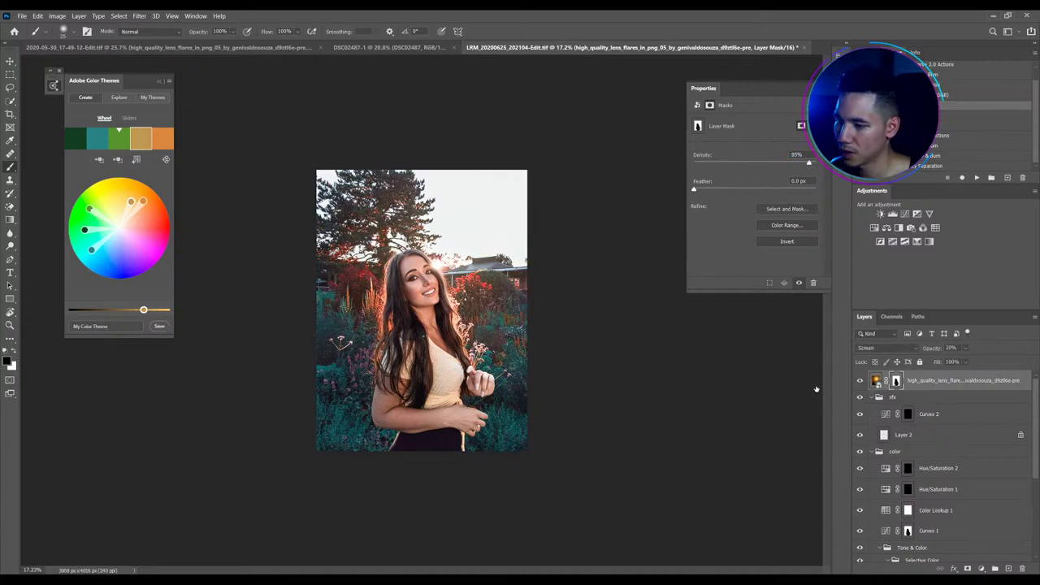
{"action": "scroll", "coordinate": [446, 297], "scroll_direction": "up", "scroll_amount": 3}
{"action": "left_click", "coordinate": [917, 242]}
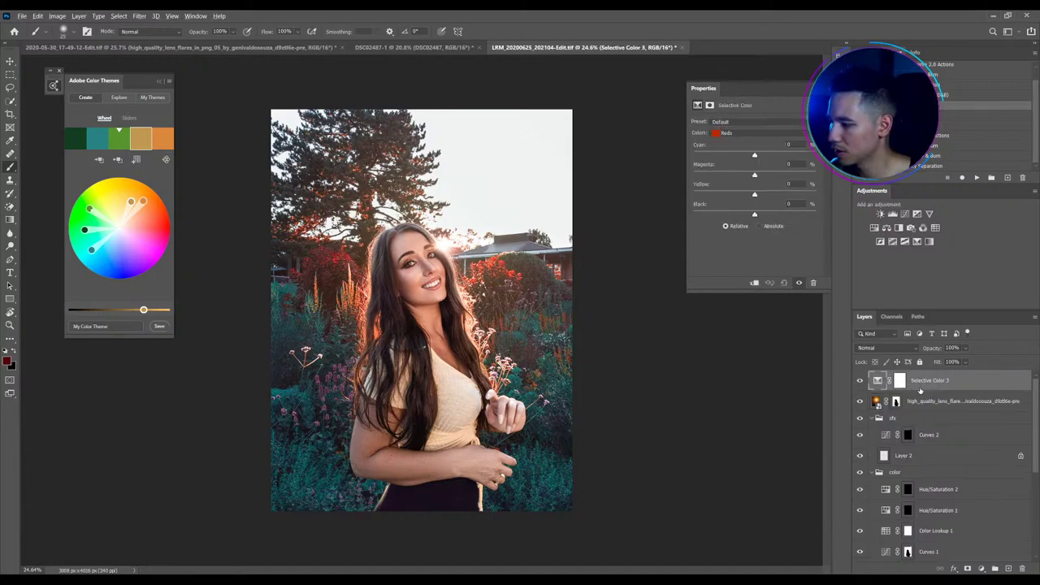
Clip Selective Color 3 to the flare and set Reds to Cyan -27, Magenta +10
{"action": "left_click", "coordinate": [754, 283]}
{"action": "left_click", "coordinate": [758, 133]}
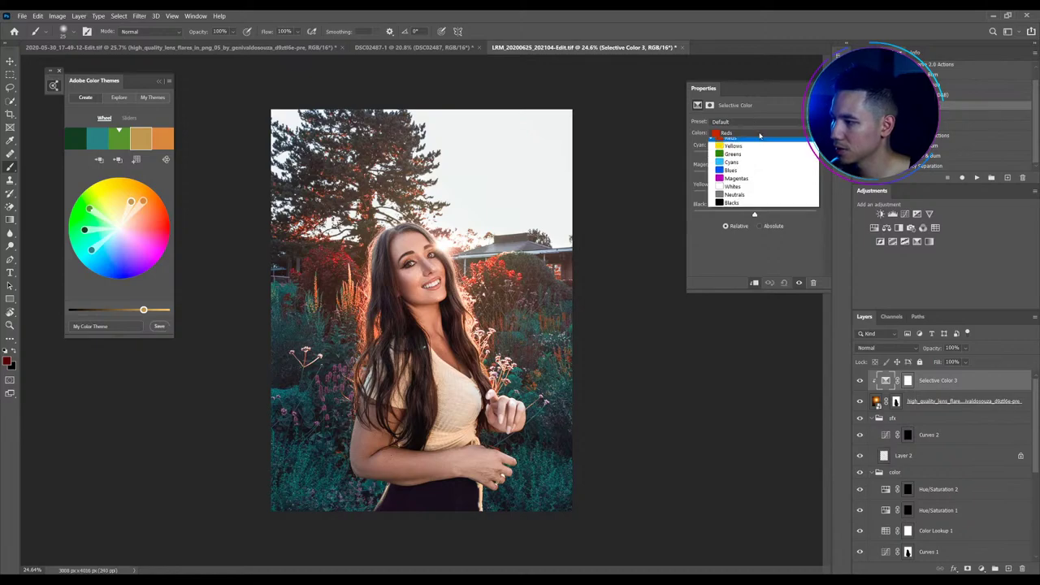
{"action": "left_click", "coordinate": [735, 143]}
{"action": "left_click_drag", "start_coordinate": [754, 155], "coordinate": [678, 159]}
{"action": "left_click_drag", "start_coordinate": [754, 154], "coordinate": [760, 175]}
{"action": "left_click", "coordinate": [753, 133]}
{"action": "left_click", "coordinate": [746, 128]}
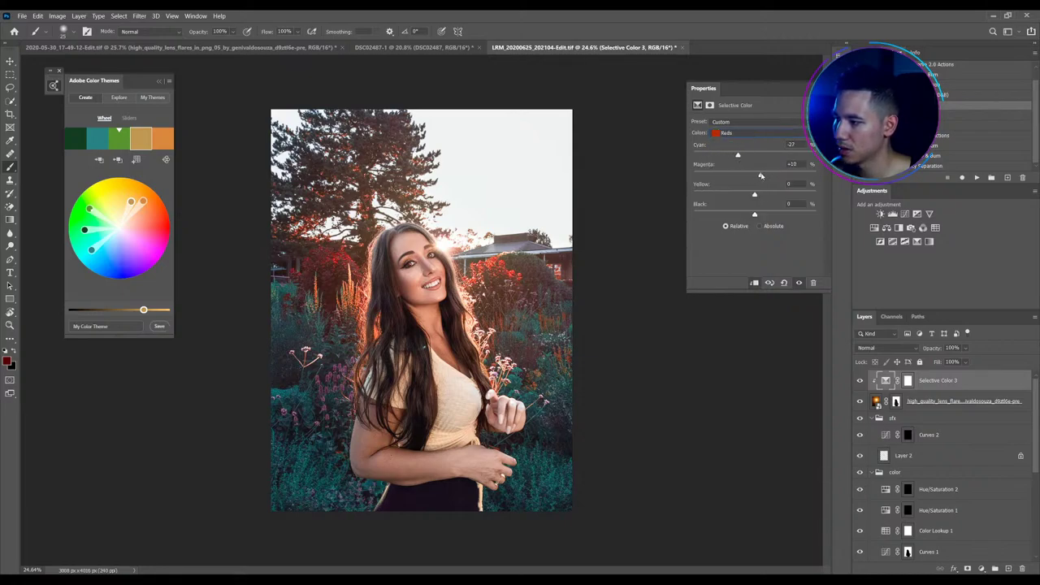
Compare all edits against the original photo at full view and save the document
{"action": "key", "text": "ctrl+0"}
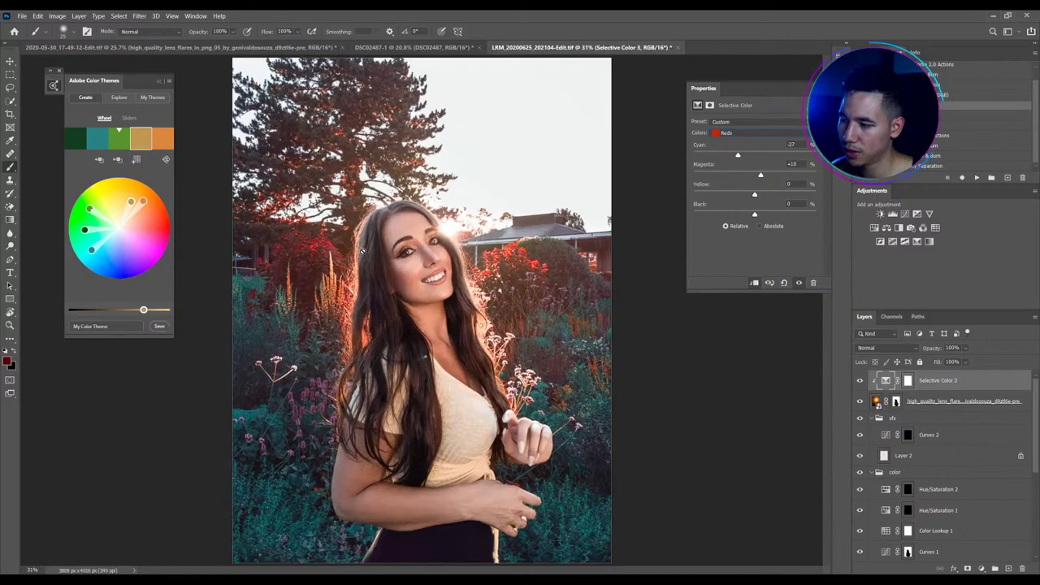
{"action": "scroll", "coordinate": [942, 454], "scroll_direction": "down", "scroll_amount": 5}
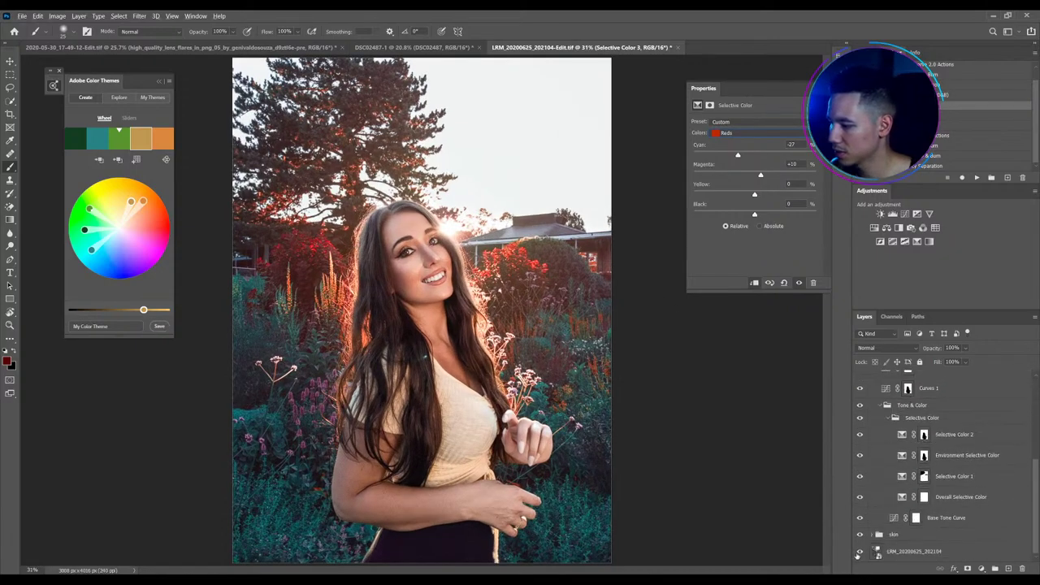
{"action": "left_click", "coordinate": [859, 552], "text": "alt"}
{"action": "left_click", "coordinate": [860, 551], "text": "alt"}
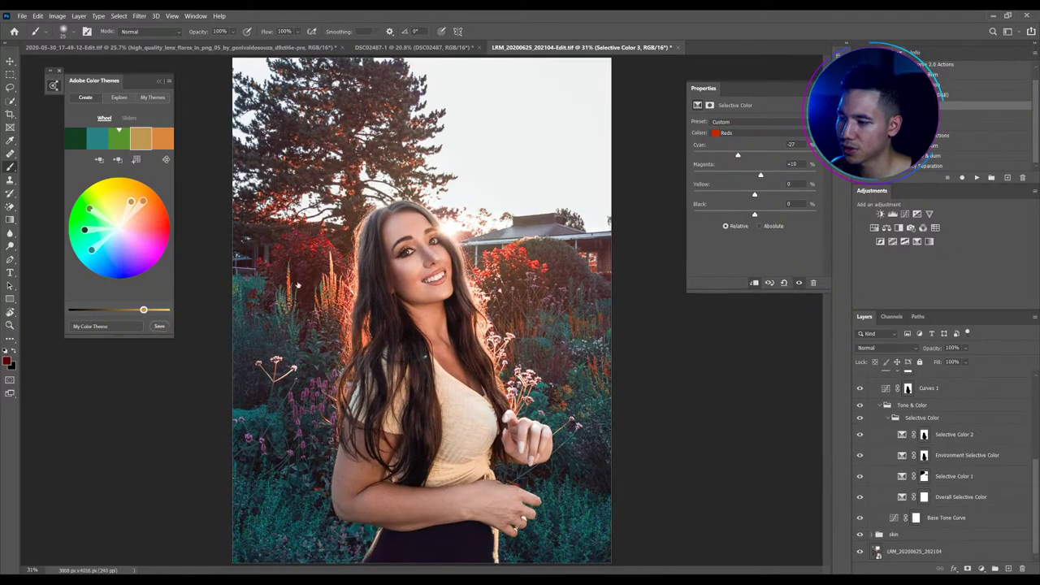
{"action": "key", "text": "ctrl+minus"}
{"action": "left_click", "coordinate": [10, 61]}
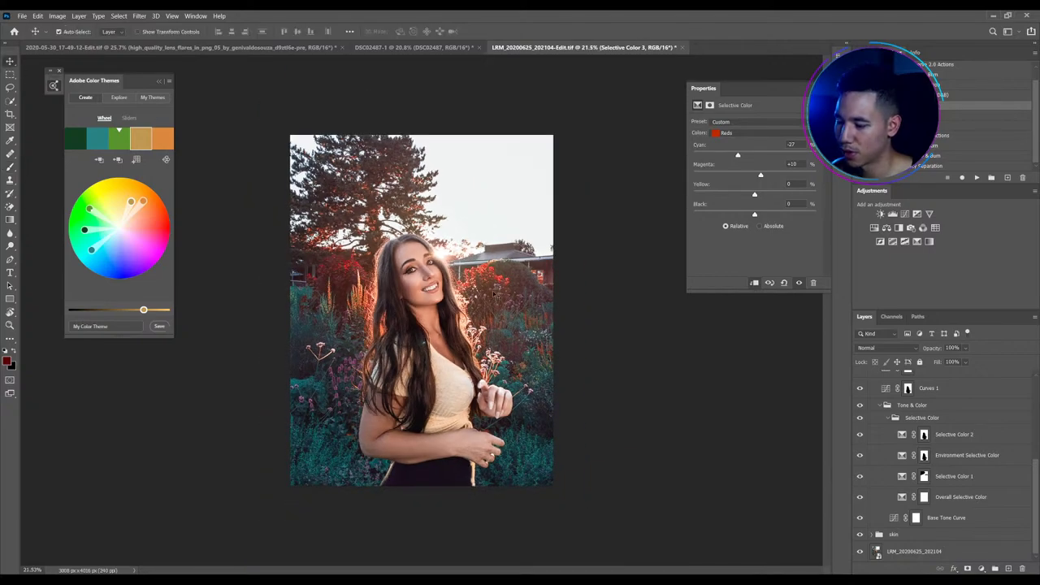
{"action": "key", "text": "ctrl+0"}
{"action": "key", "text": "ctrl+s"}
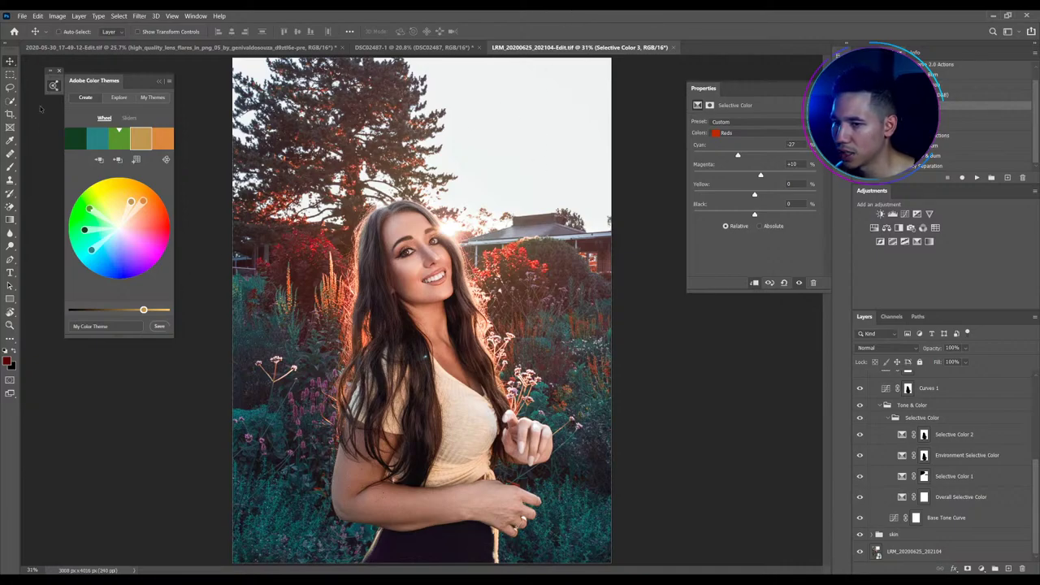
{"action": "key", "text": "ctrl+alt+shift+s"}
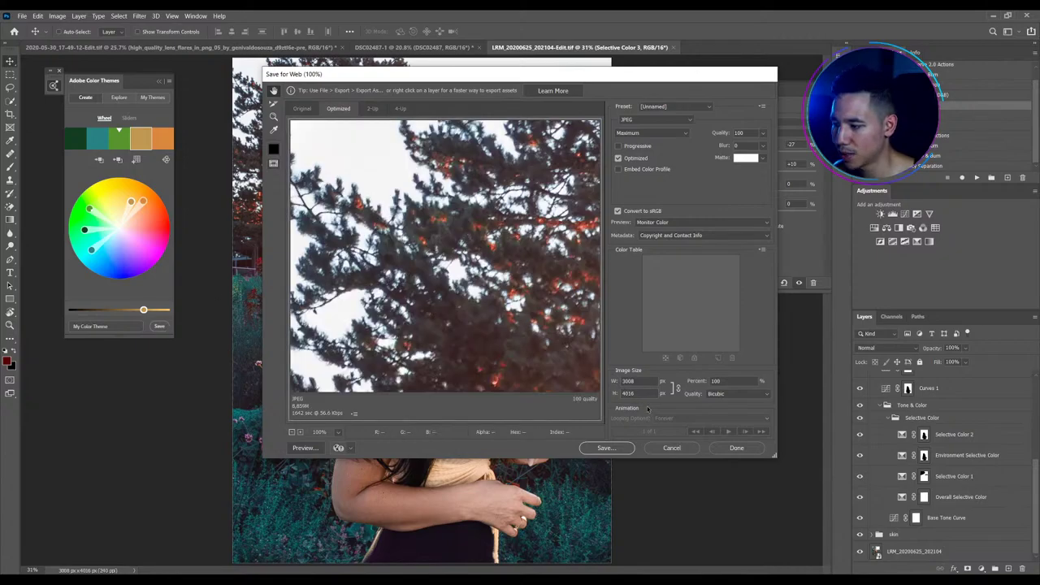
{"action": "left_click", "coordinate": [648, 393]}
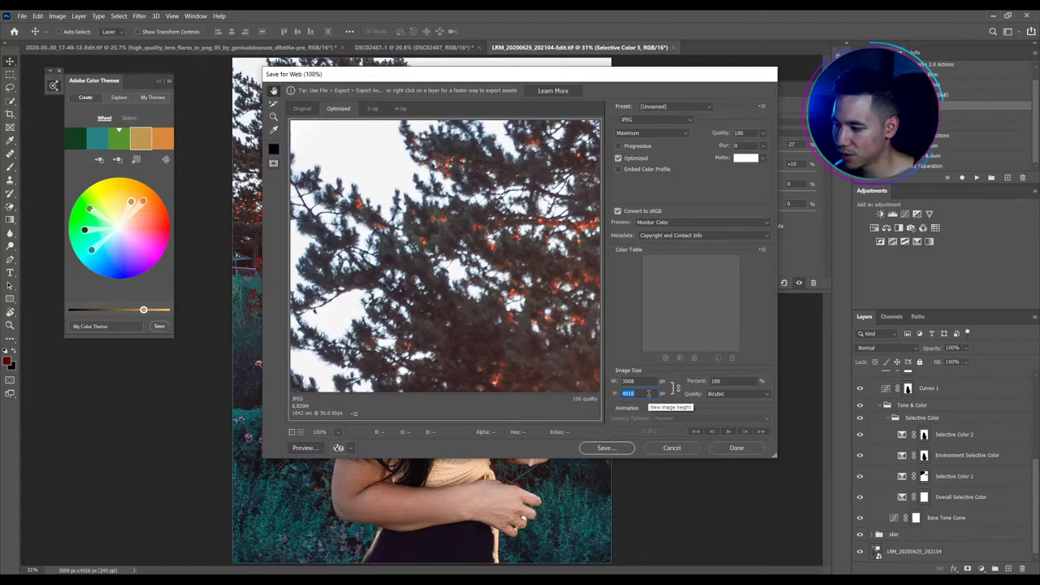
{"action": "left_click", "coordinate": [338, 432]}
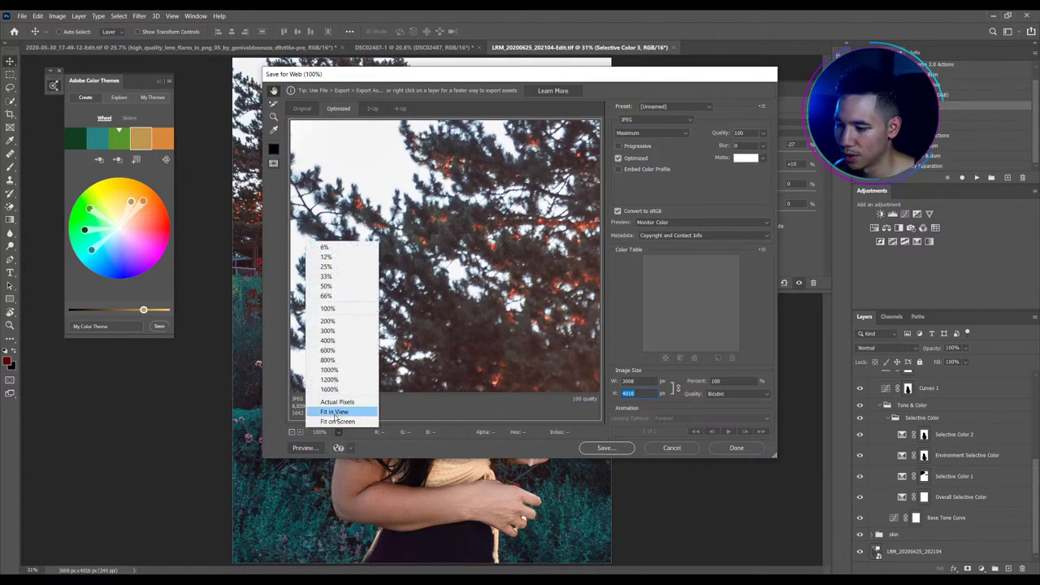
{"action": "left_click", "coordinate": [333, 412]}
{"action": "left_click", "coordinate": [645, 381]}
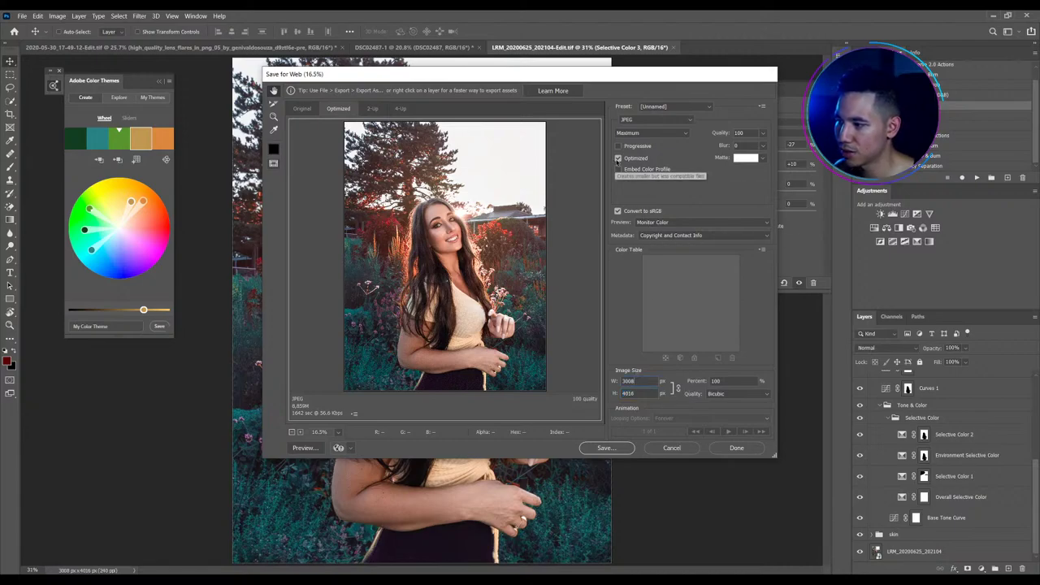
{"action": "left_click", "coordinate": [669, 132]}
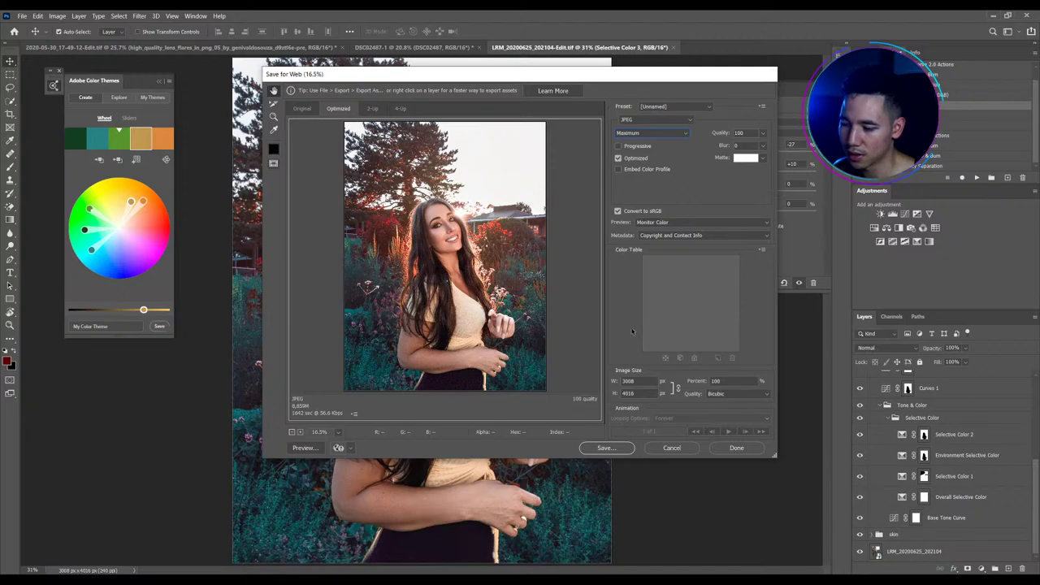
{"action": "left_click", "coordinate": [736, 448]}
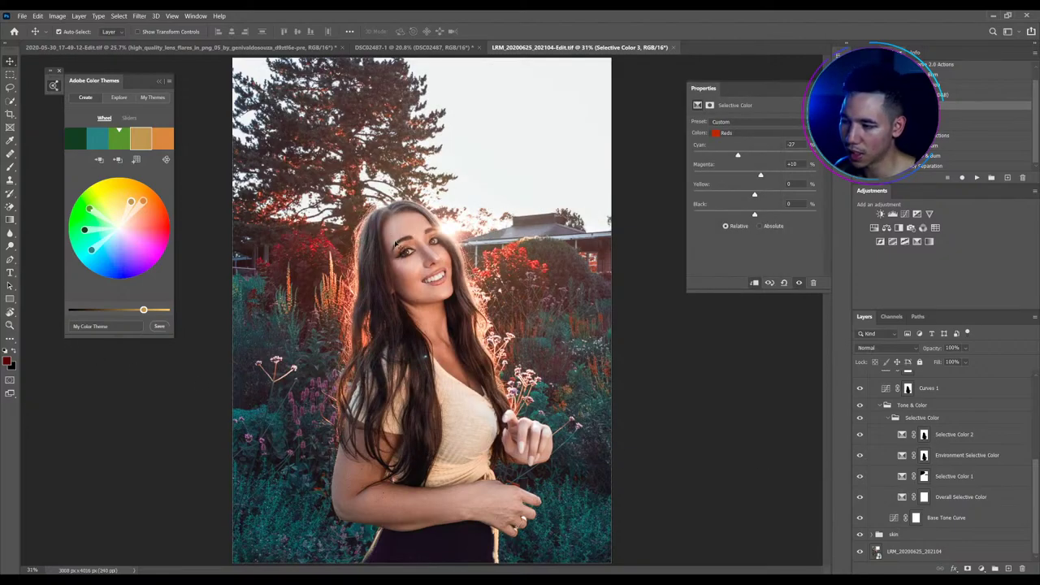
Group the lens flare and Selective Color 3 into a group named 'flare'
{"action": "scroll", "coordinate": [895, 422], "scroll_direction": "up", "scroll_amount": 5}
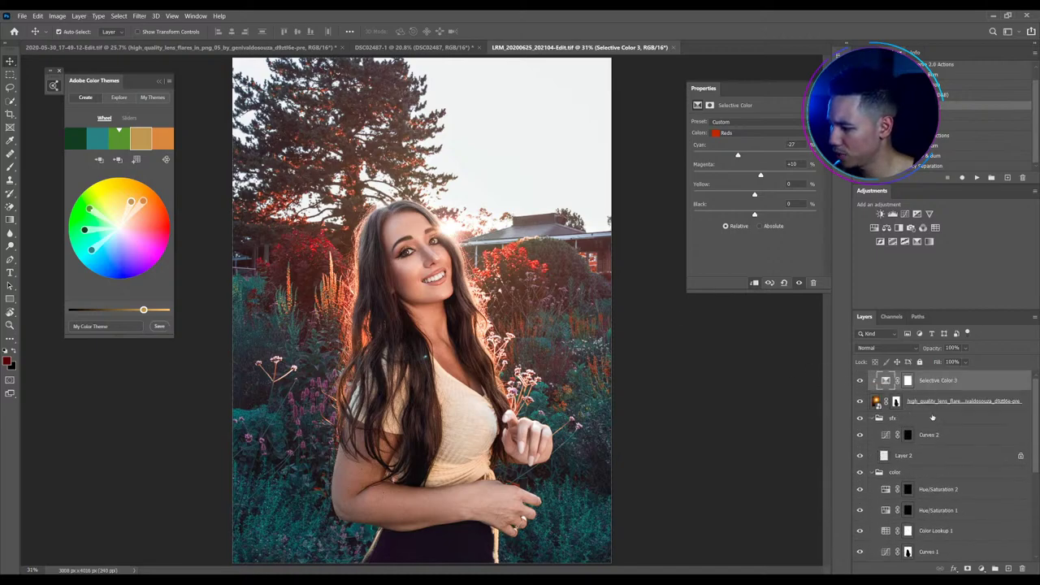
{"action": "left_click", "coordinate": [871, 418]}
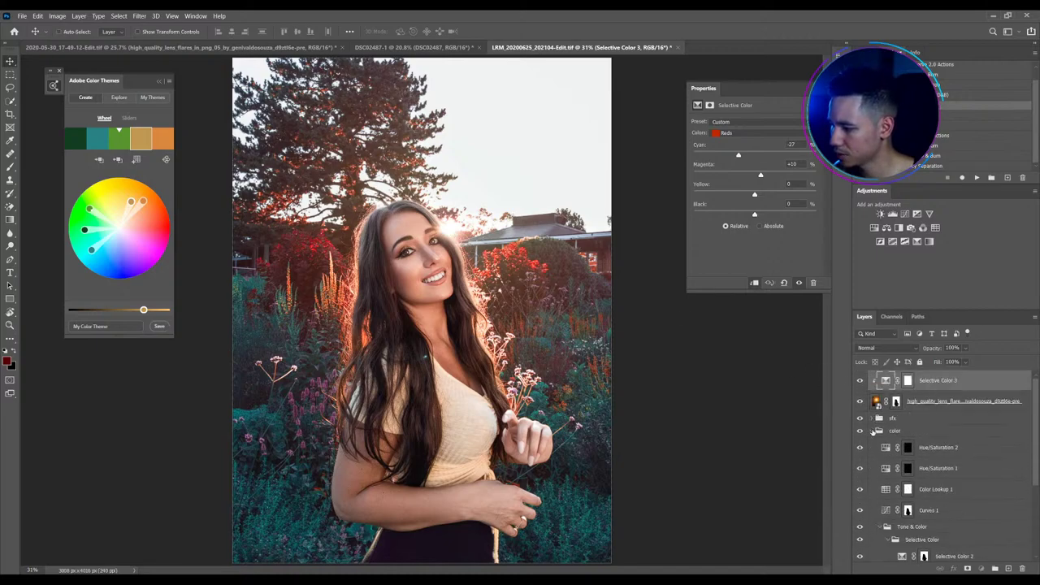
{"action": "left_click", "coordinate": [871, 430]}
{"action": "left_click", "coordinate": [926, 401]}
{"action": "left_click", "coordinate": [926, 381], "text": "shift"}
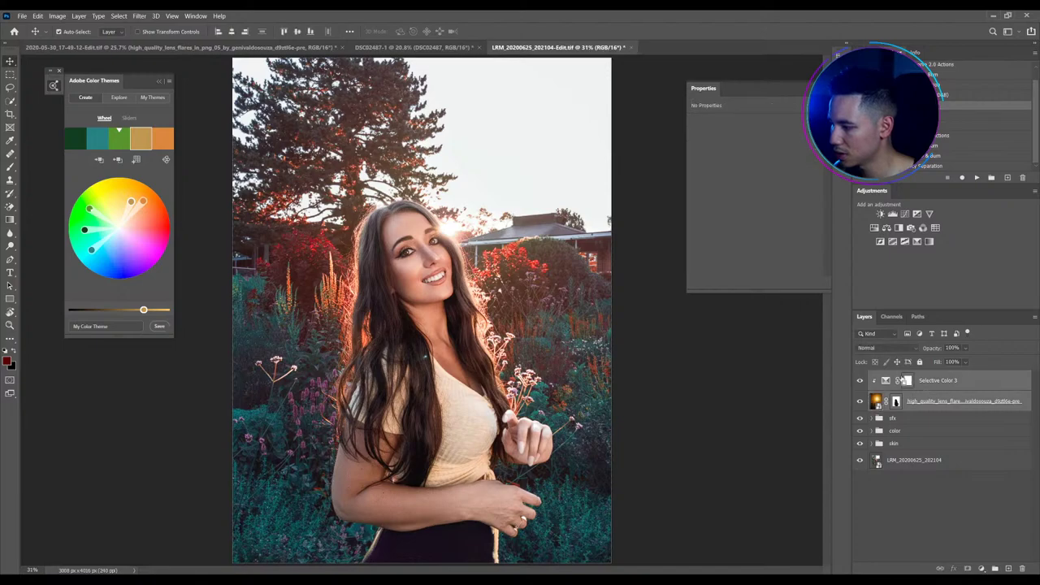
{"action": "key", "text": "ctrl+g"}
{"action": "double_click", "coordinate": [897, 377]}
{"action": "type", "text": "flare"}
{"action": "key", "text": "Return"}
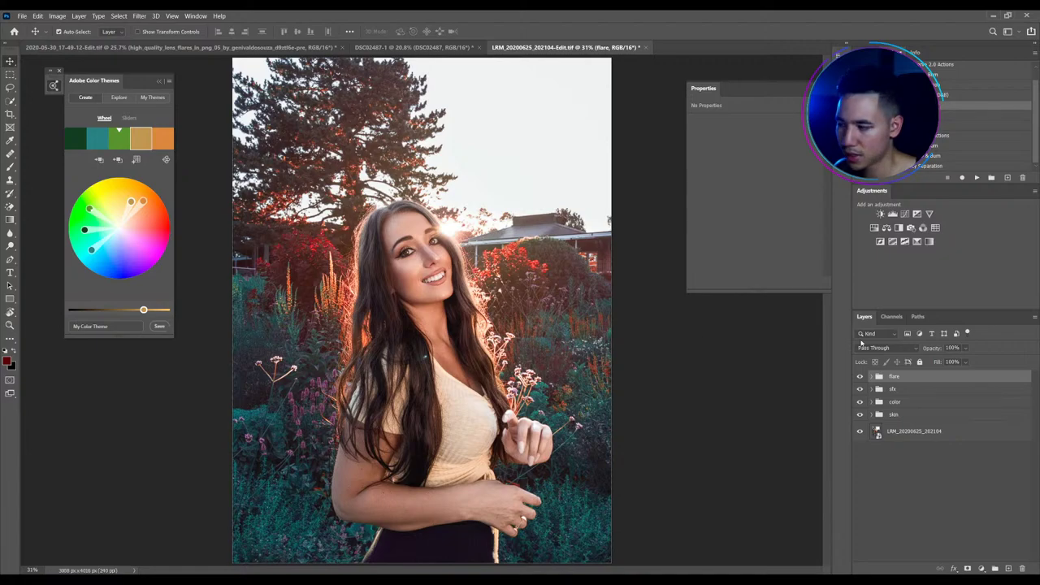
Inspect the Curves 1 mask over the woman, then collapse color and hide the flare group
{"action": "left_click", "coordinate": [871, 401]}
{"action": "left_click", "coordinate": [908, 483]}
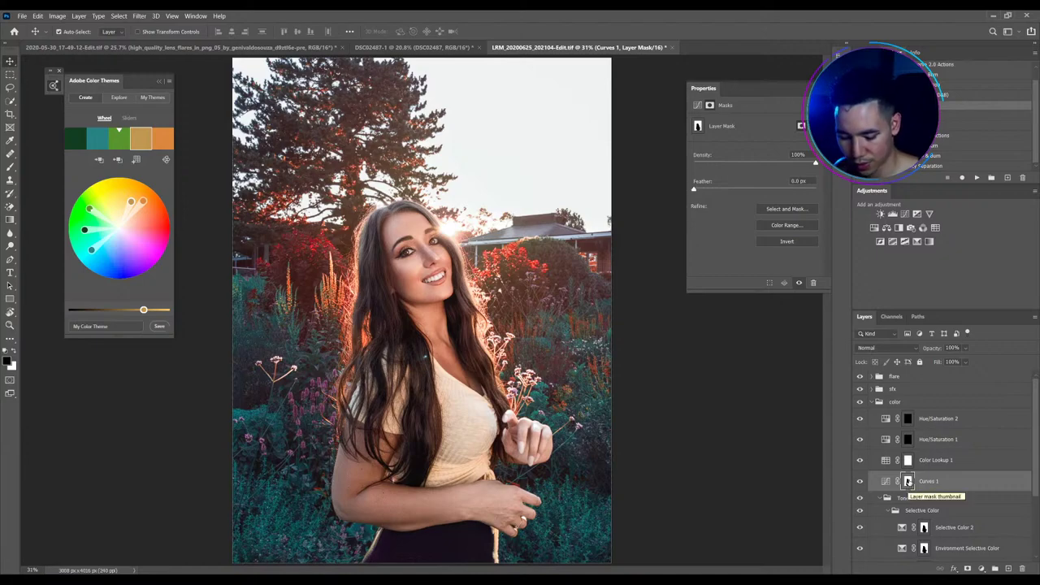
{"action": "left_click", "coordinate": [908, 481], "text": "alt+shift"}
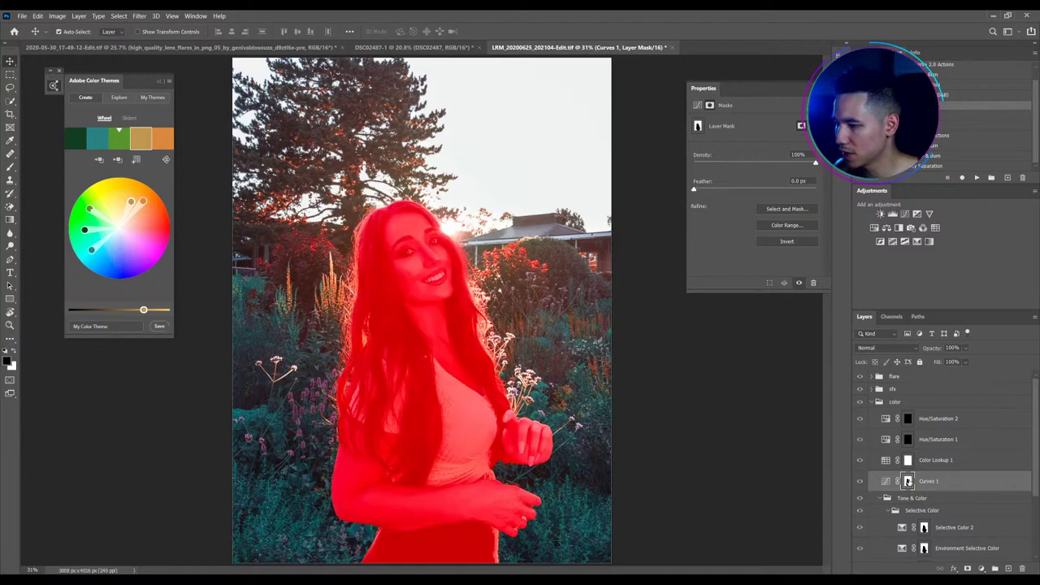
{"action": "left_click", "coordinate": [908, 480], "text": "alt+shift"}
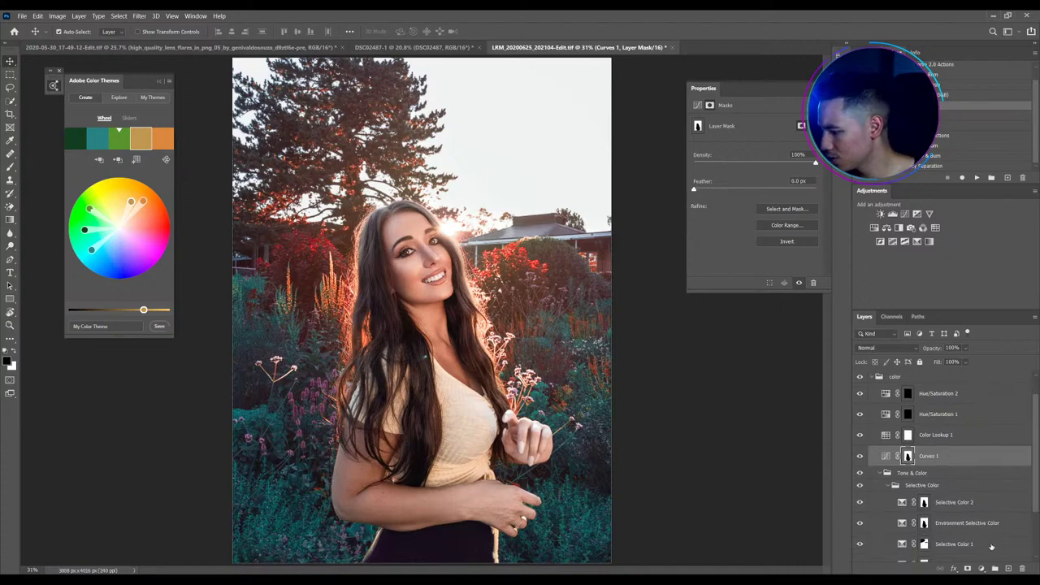
{"action": "left_click", "coordinate": [874, 401]}
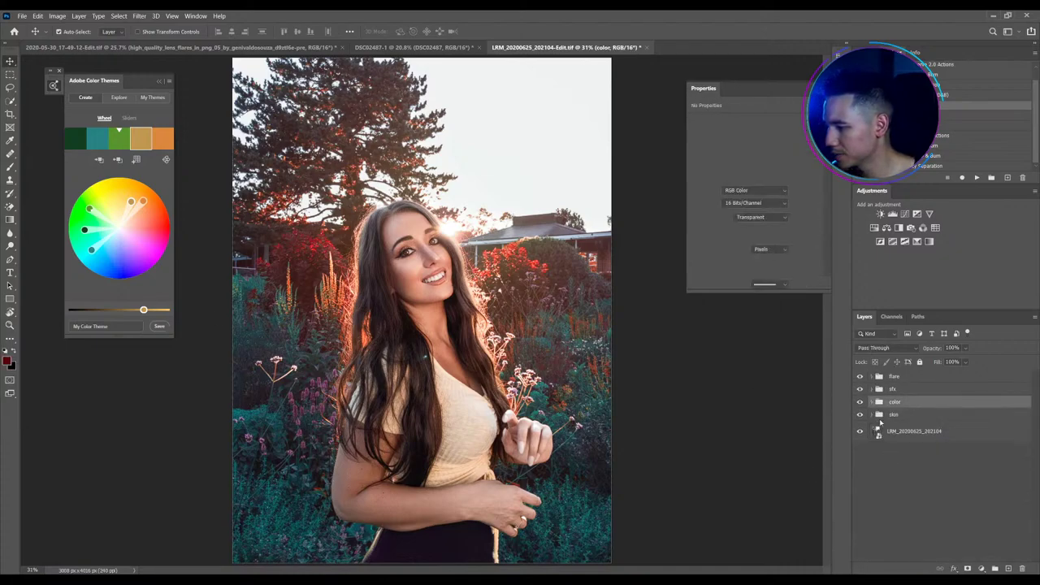
{"action": "left_click", "coordinate": [860, 376]}
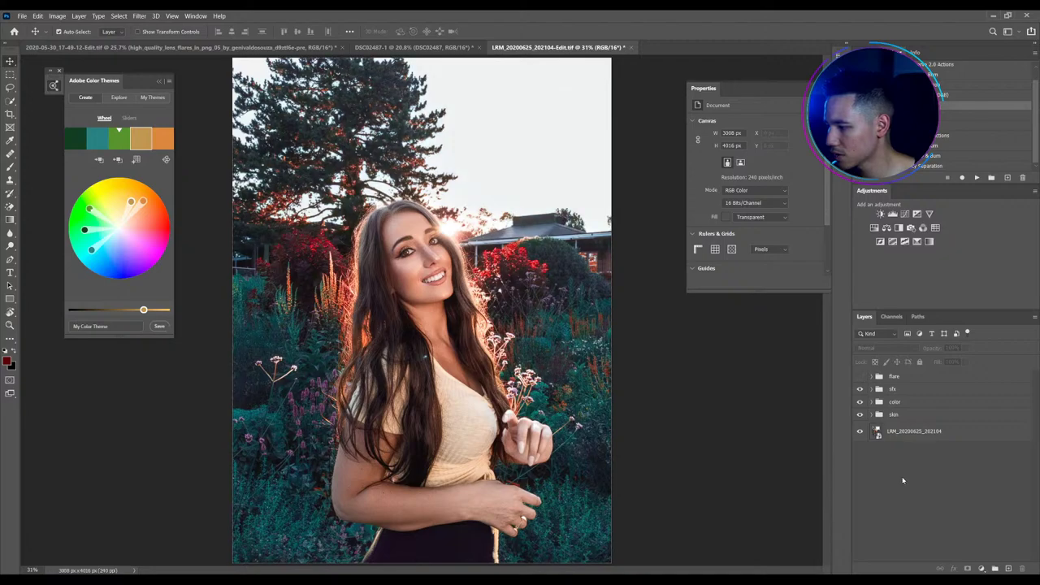
Add a new layer, enlarge the soft brush to about 799, and set the foreground to bright orange
{"action": "left_click", "coordinate": [1008, 567]}
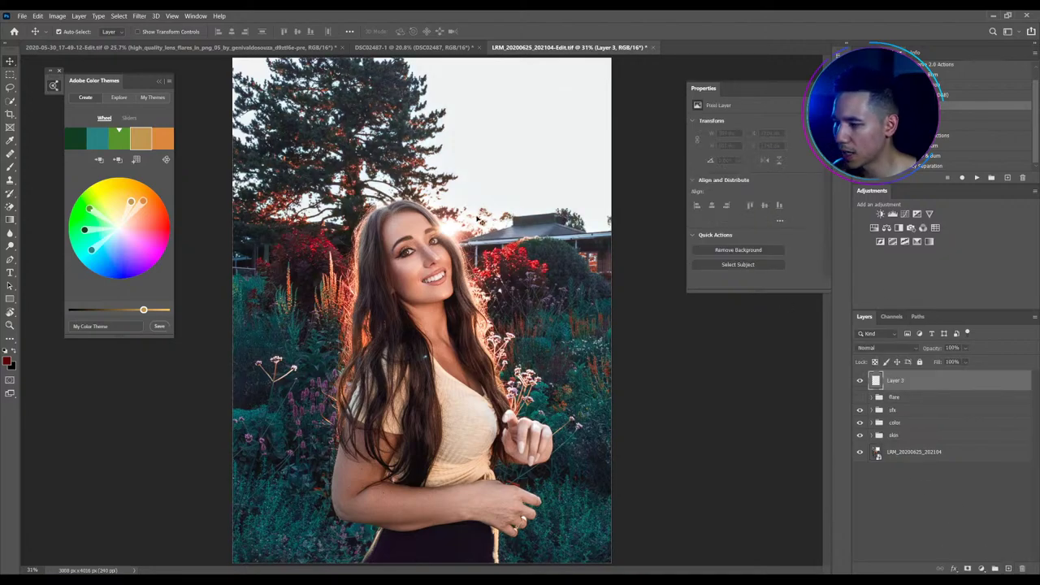
{"action": "key", "text": "b"}
{"action": "left_click_drag", "start_coordinate": [489, 241], "coordinate": [532, 240]}
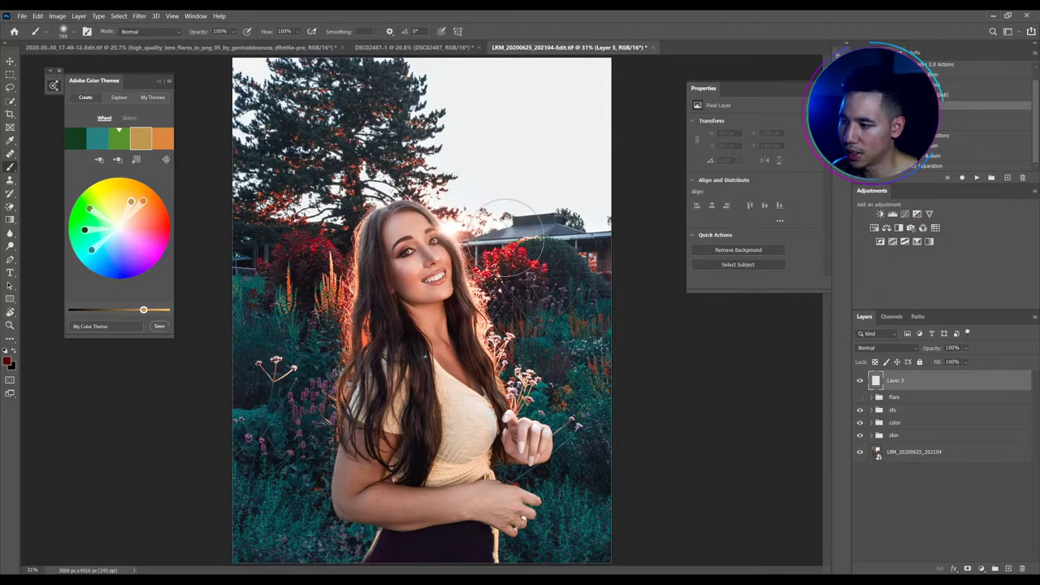
{"action": "left_click", "coordinate": [6, 360]}
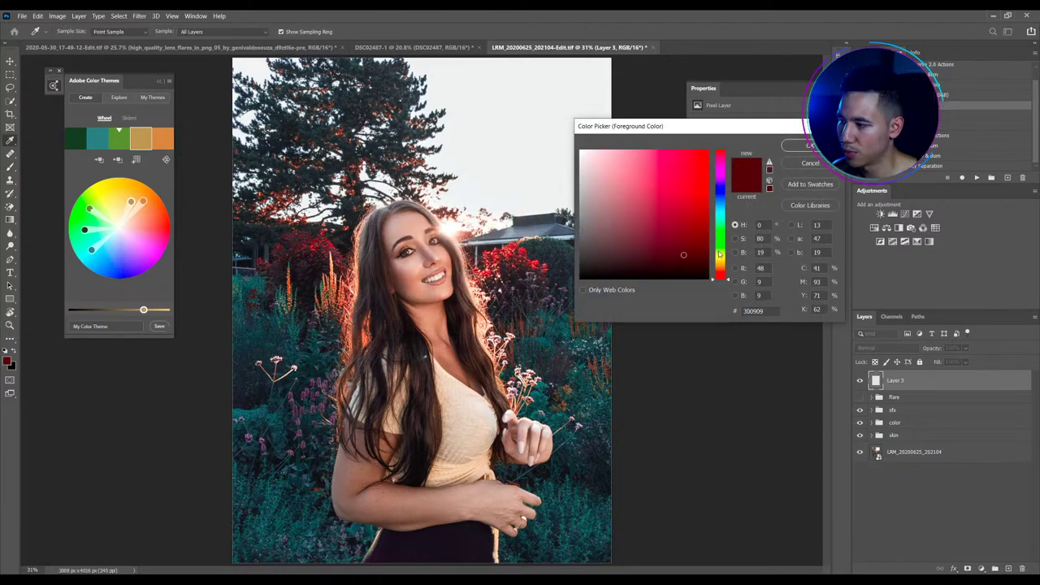
{"action": "left_click_drag", "start_coordinate": [721, 254], "coordinate": [721, 266]}
{"action": "mouse_move", "coordinate": [668, 216]}
{"action": "left_mouse_down"}
{"action": "mouse_move", "coordinate": [674, 179]}
{"action": "mouse_move", "coordinate": [710, 266]}
{"action": "left_mouse_up"}
{"action": "left_click", "coordinate": [673, 176]}
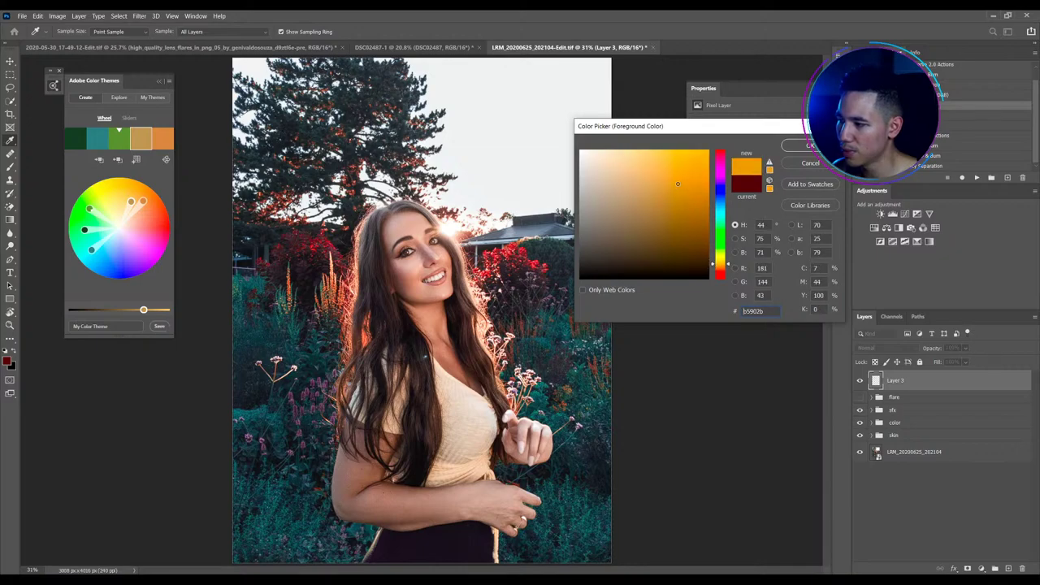
{"action": "left_click", "coordinate": [792, 146]}
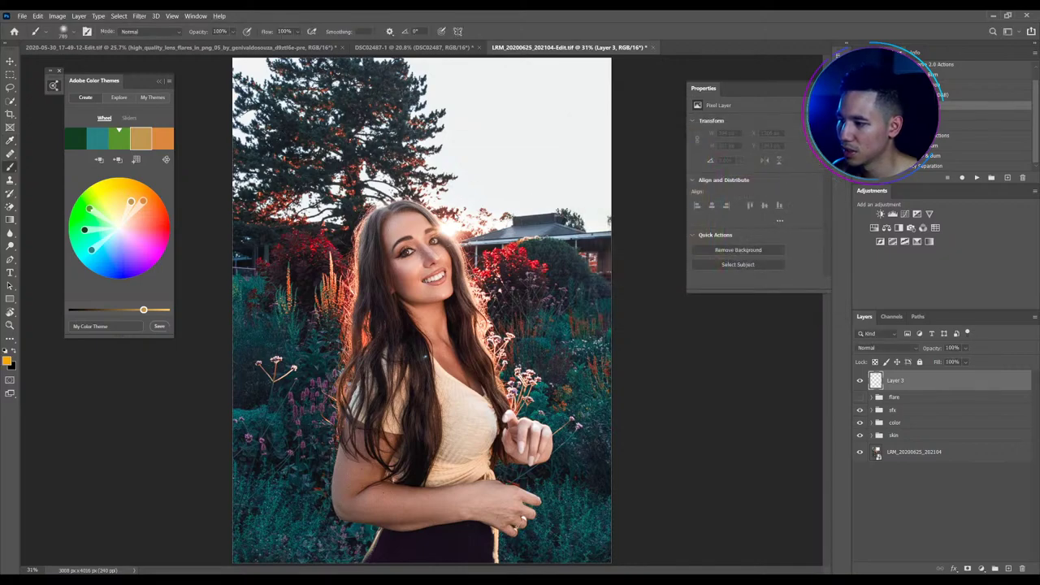
Enlarge the brush further and set its Flow to 20%
{"action": "key", "text": "b"}
{"action": "left_click_drag", "start_coordinate": [463, 226], "coordinate": [475, 226]}
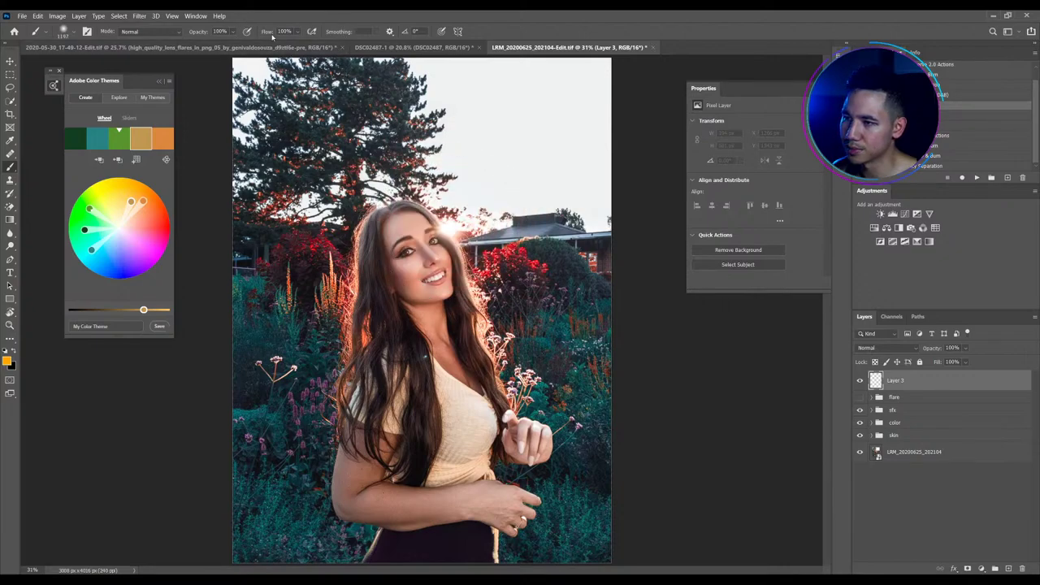
{"action": "left_click", "coordinate": [265, 32]}
{"action": "type", "text": "20"}
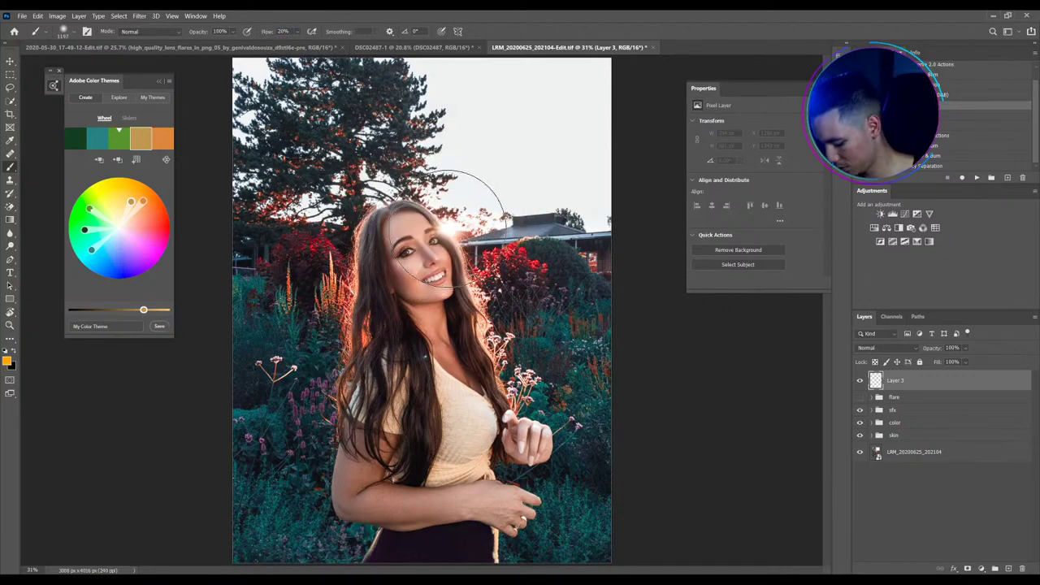
Paint soft orange glow dabs over the sun area, growing the brush between dabs
{"action": "left_click", "coordinate": [445, 230]}
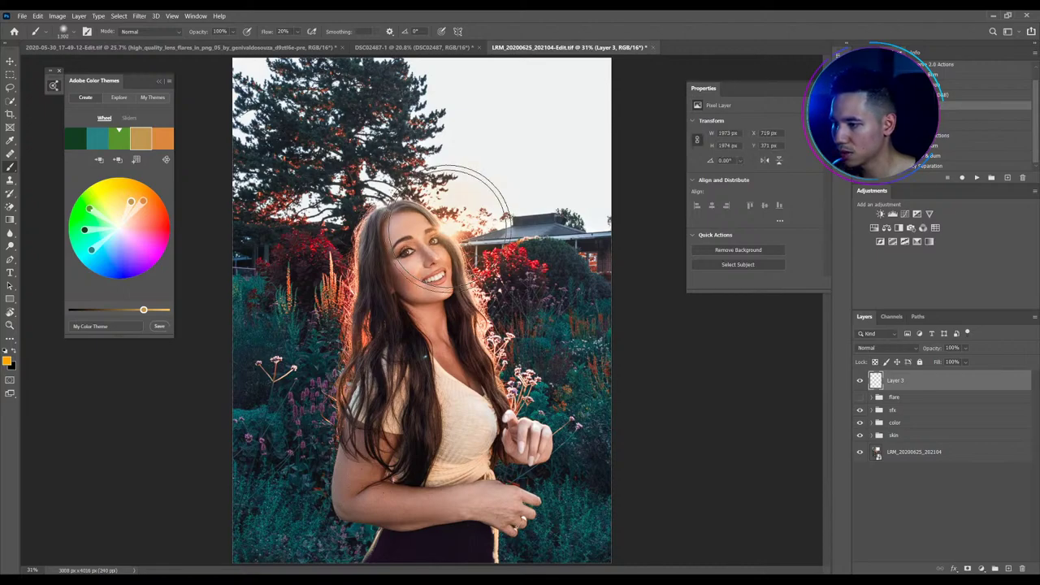
{"action": "mouse_move", "coordinate": [445, 230]}
{"action": "left_mouse_down"}
{"action": "mouse_move", "coordinate": [422, 248]}
{"action": "mouse_move", "coordinate": [456, 228]}
{"action": "left_mouse_up"}
{"action": "left_click", "coordinate": [446, 228]}
{"action": "left_click", "coordinate": [457, 228]}
{"action": "left_click", "coordinate": [452, 228]}
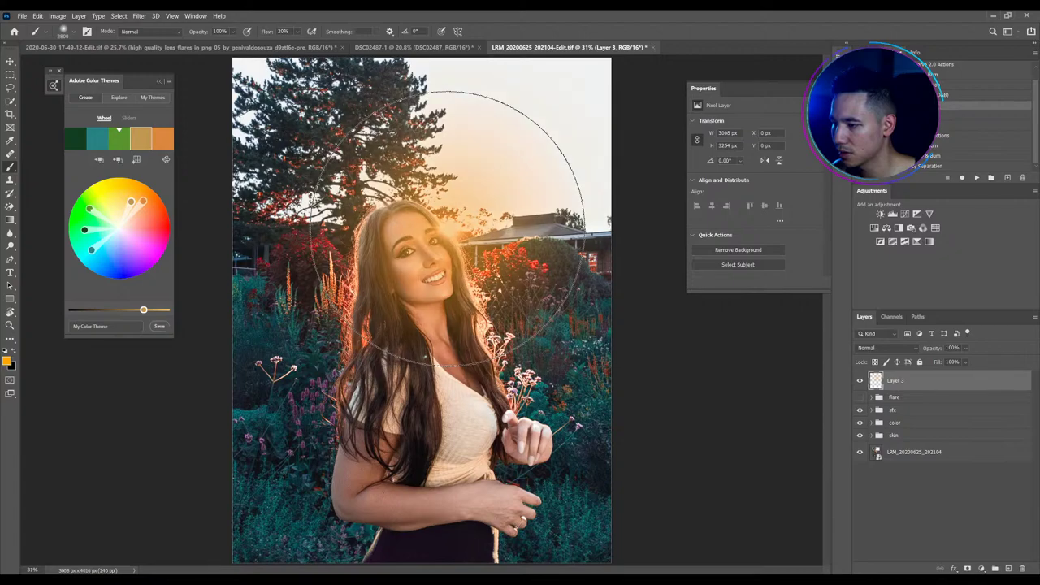
{"action": "key", "text": "bracketright"}
{"action": "key", "text": "bracketright"}
{"action": "key", "text": "bracketright"}
{"action": "left_click", "coordinate": [447, 228]}
{"action": "key", "text": "bracketright"}
{"action": "key", "text": "bracketright"}
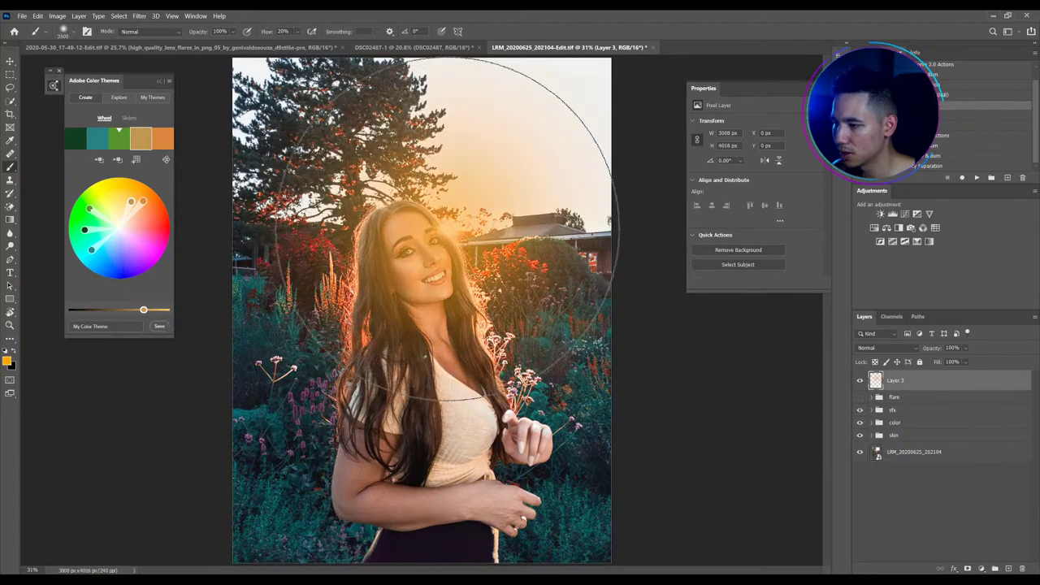
{"action": "left_click", "coordinate": [447, 231]}
{"action": "key", "text": "bracketright"}
{"action": "key", "text": "bracketright"}
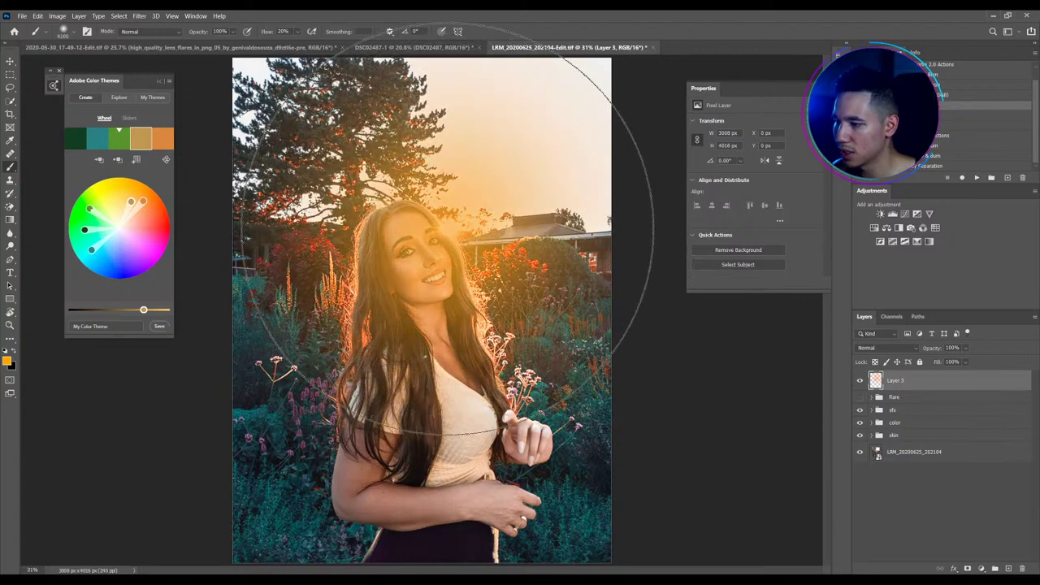
{"action": "left_click", "coordinate": [447, 230]}
{"action": "key", "text": "bracketright"}
{"action": "key", "text": "bracketright"}
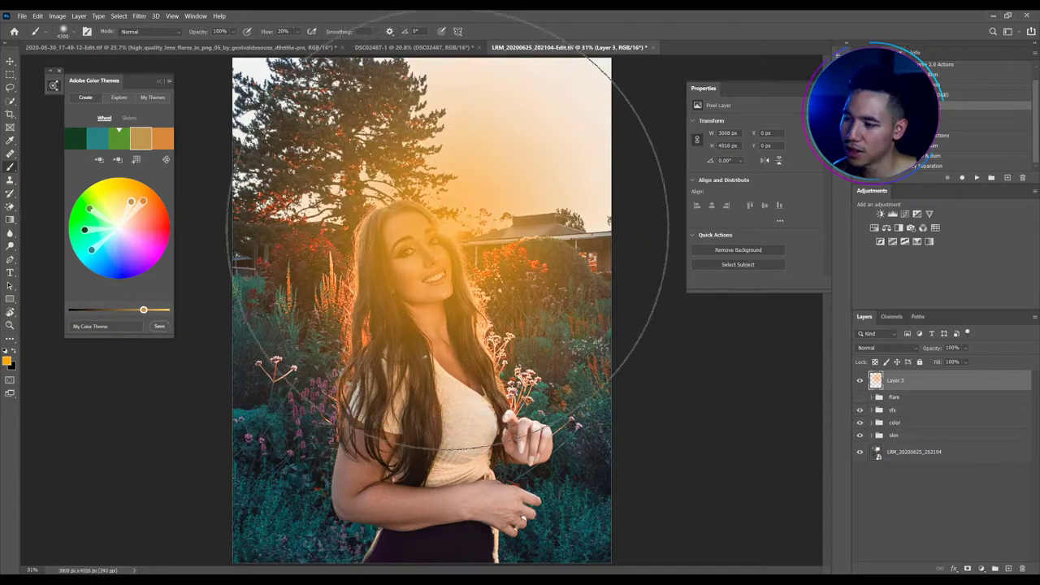
{"action": "left_click", "coordinate": [446, 230]}
Set Layer 3's blend mode to Screen
{"action": "left_click", "coordinate": [11, 61]}
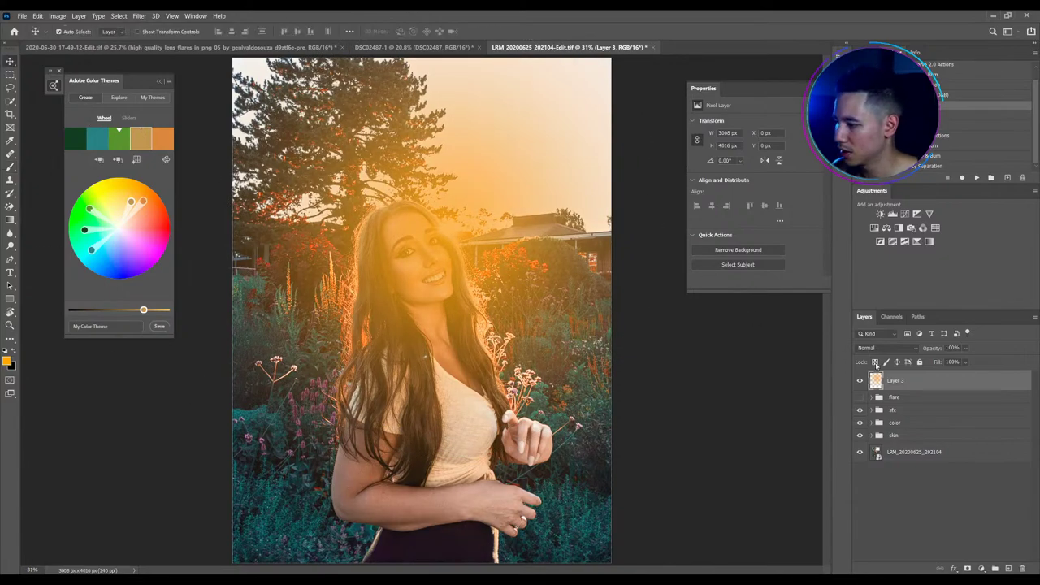
{"action": "left_click", "coordinate": [883, 347]}
{"action": "left_click", "coordinate": [888, 406]}
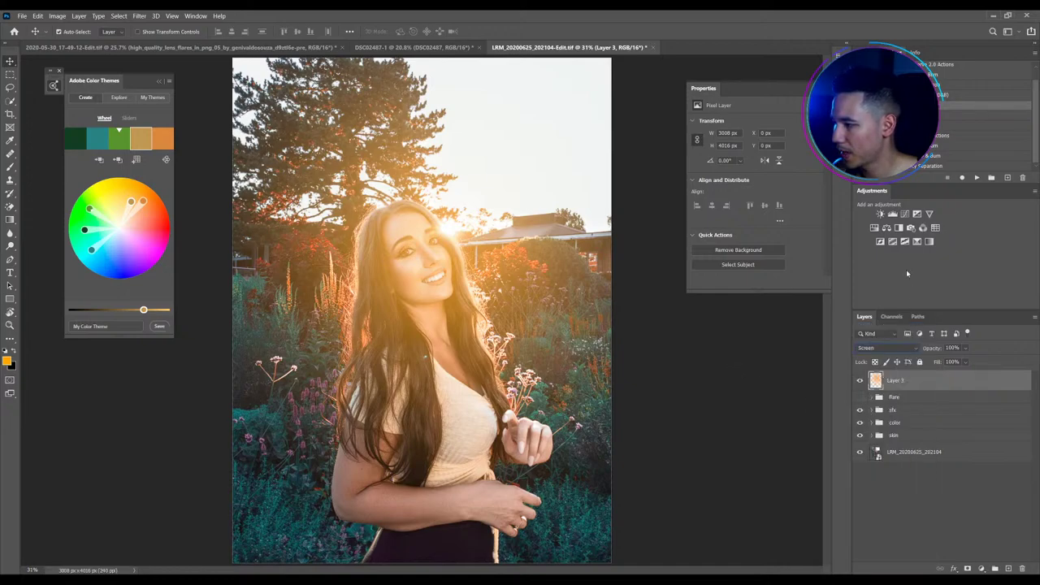
Add a Selective Color layer clipped to Layer 3: Yellows Cyan -100, Magenta +55; Reds Cyan -29, Magenta +11
{"action": "left_click", "coordinate": [928, 241]}
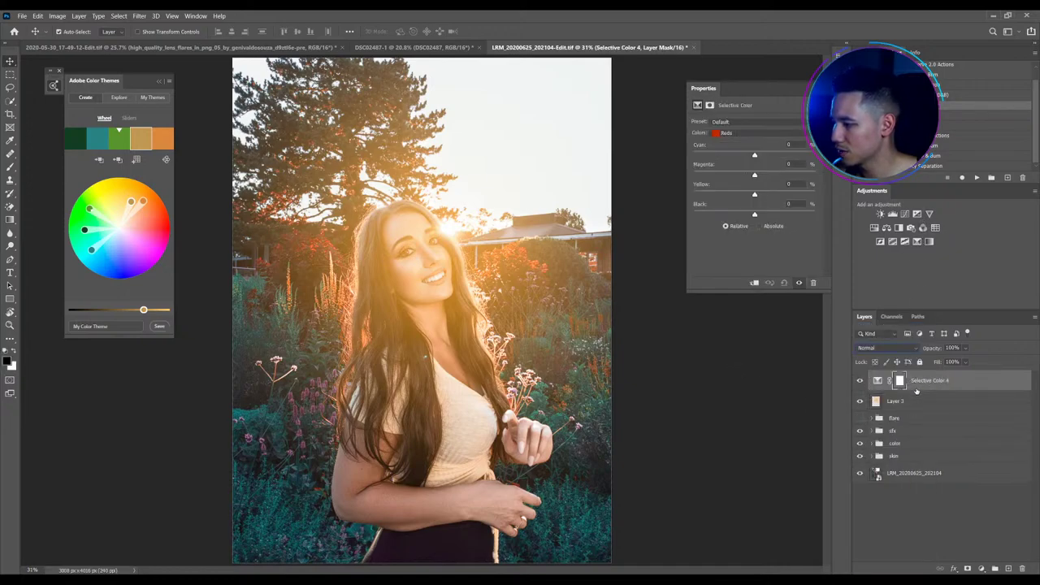
{"action": "left_click", "coordinate": [916, 390], "text": "alt"}
{"action": "left_click", "coordinate": [743, 132]}
{"action": "left_click", "coordinate": [752, 137]}
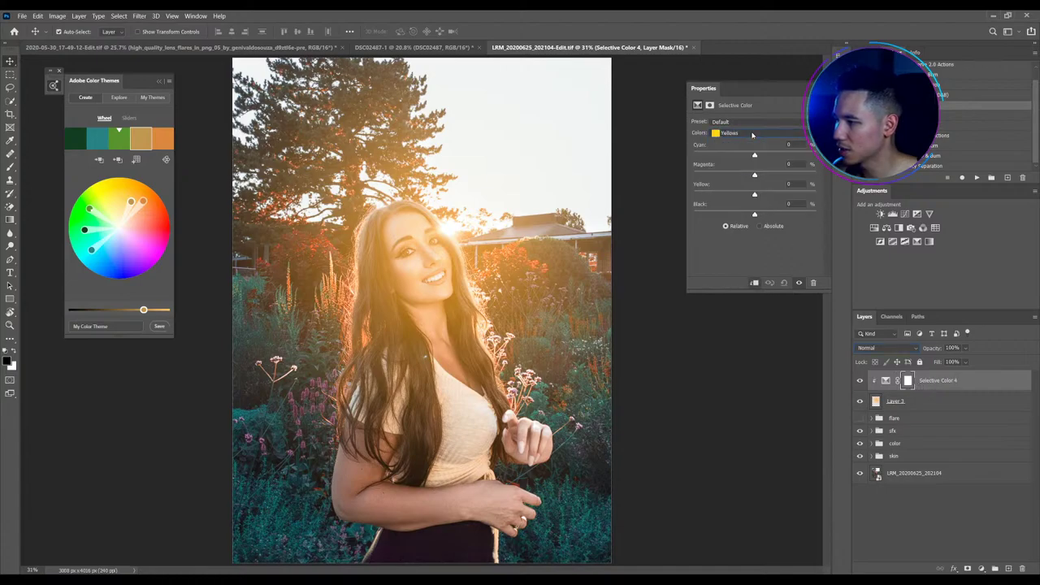
{"action": "left_click_drag", "start_coordinate": [754, 154], "coordinate": [693, 154]}
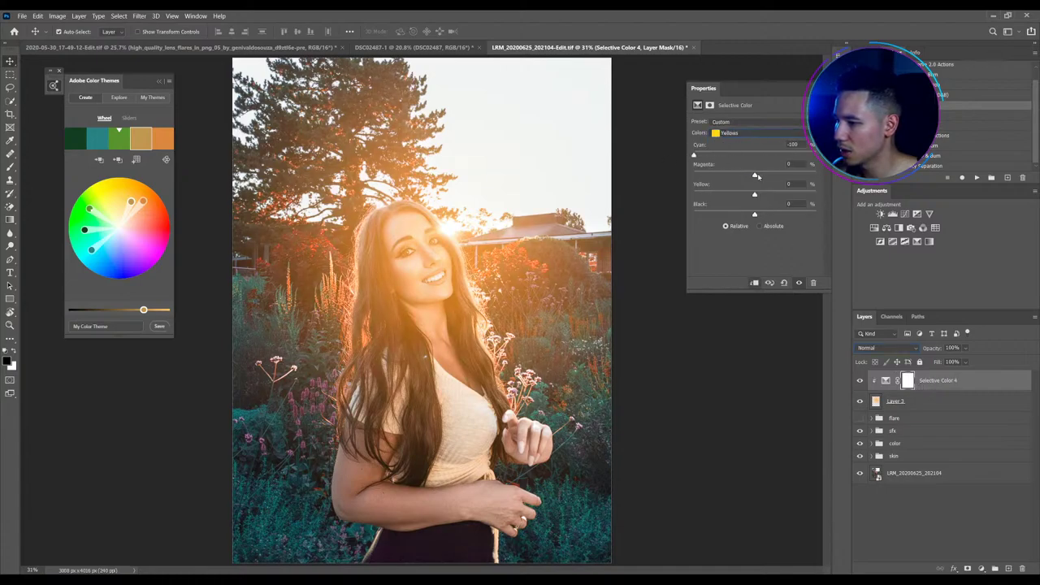
{"action": "left_click_drag", "start_coordinate": [756, 174], "coordinate": [788, 180]}
{"action": "left_click", "coordinate": [758, 133]}
{"action": "left_click", "coordinate": [759, 143]}
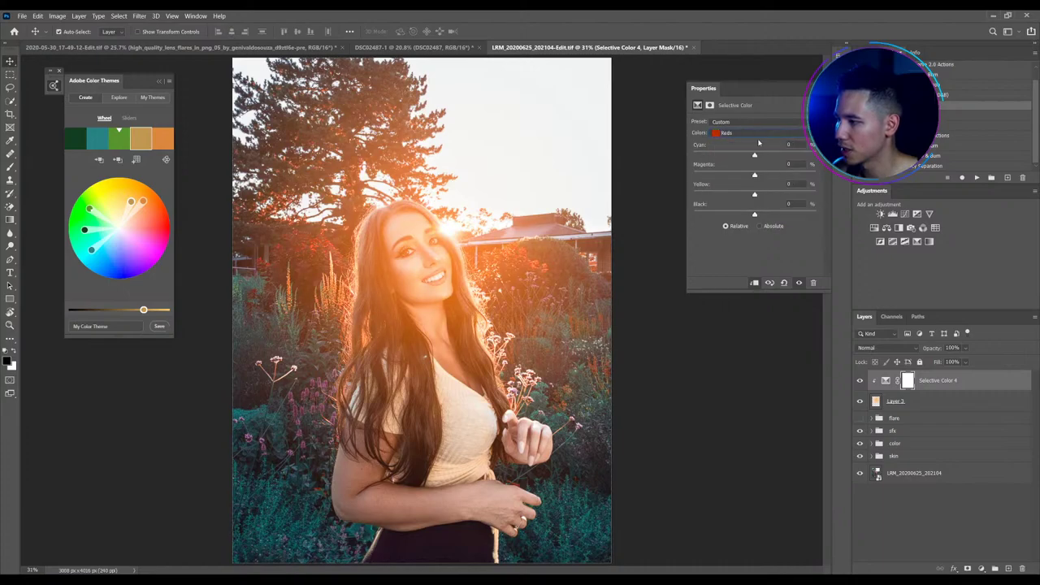
{"action": "left_click_drag", "start_coordinate": [753, 155], "coordinate": [759, 194]}
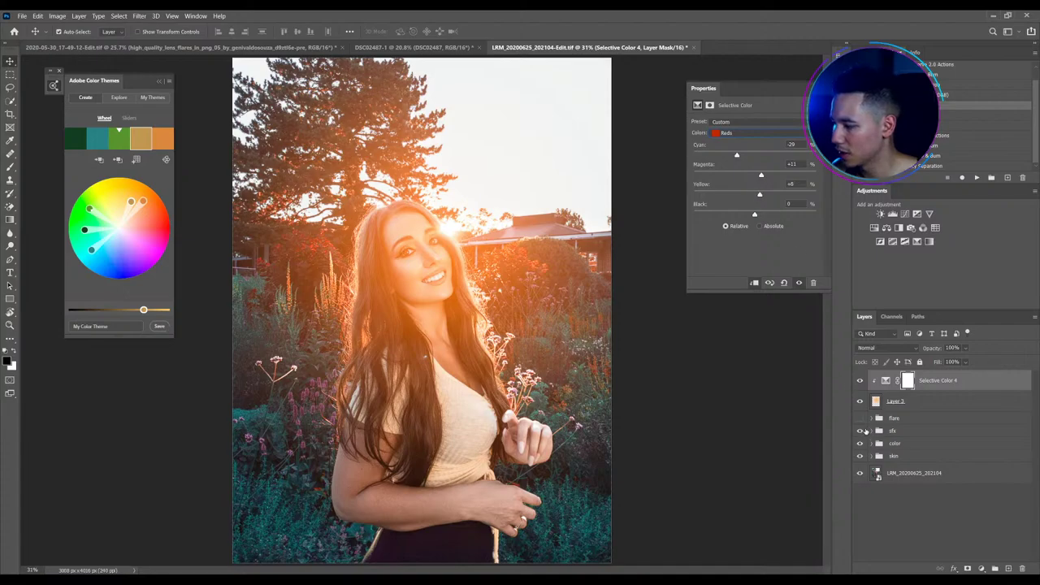
Copy the flare group's mask onto Layer 3 and lower the glow layer's opacity
{"action": "left_click", "coordinate": [871, 430]}
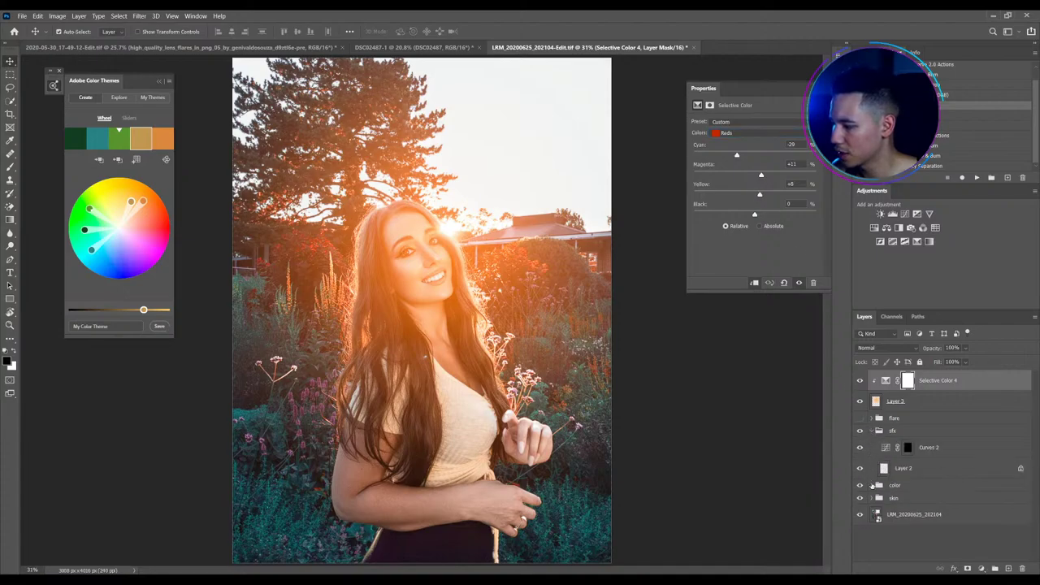
{"action": "left_click", "coordinate": [872, 485]}
{"action": "left_click", "coordinate": [871, 417]}
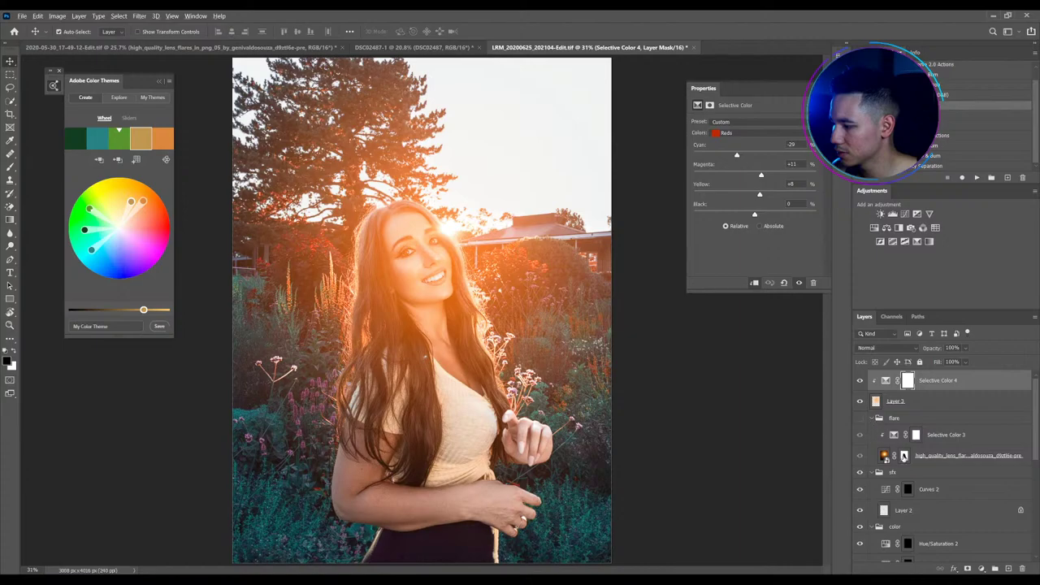
{"action": "left_click_drag", "start_coordinate": [904, 456], "coordinate": [907, 380]}
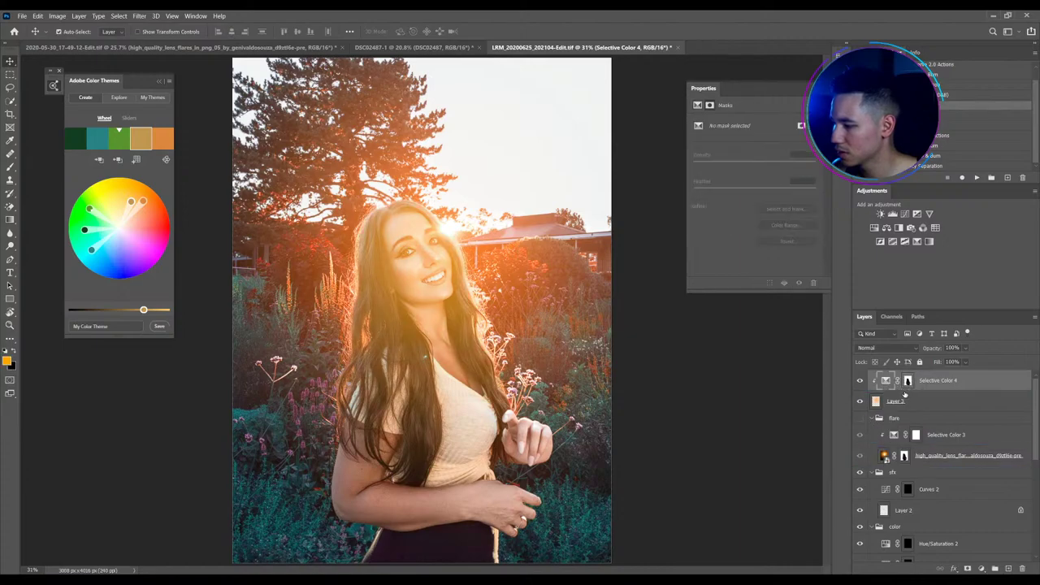
{"action": "left_click", "coordinate": [907, 380]}
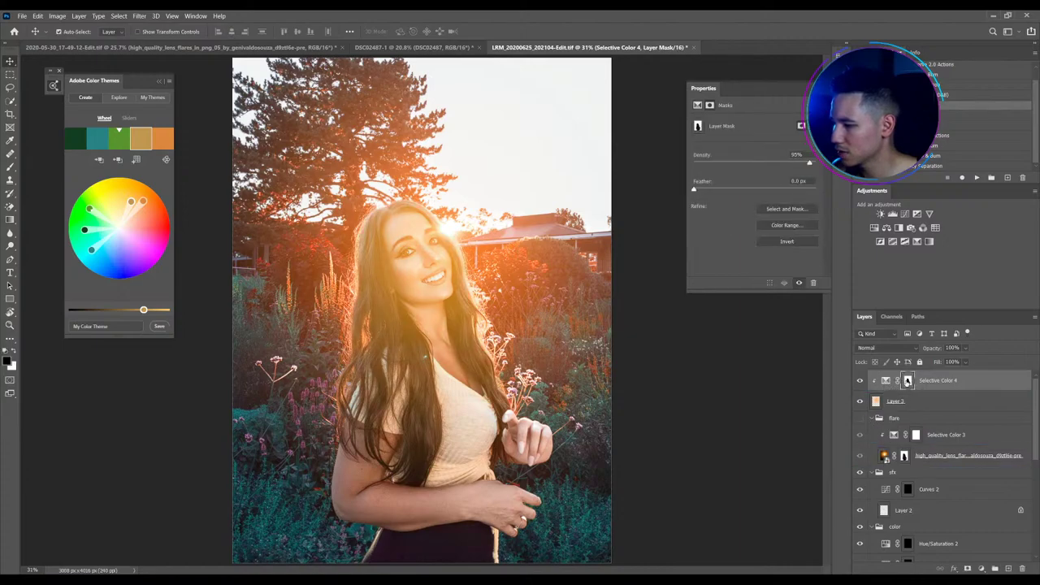
{"action": "left_click_drag", "start_coordinate": [907, 380], "coordinate": [861, 404]}
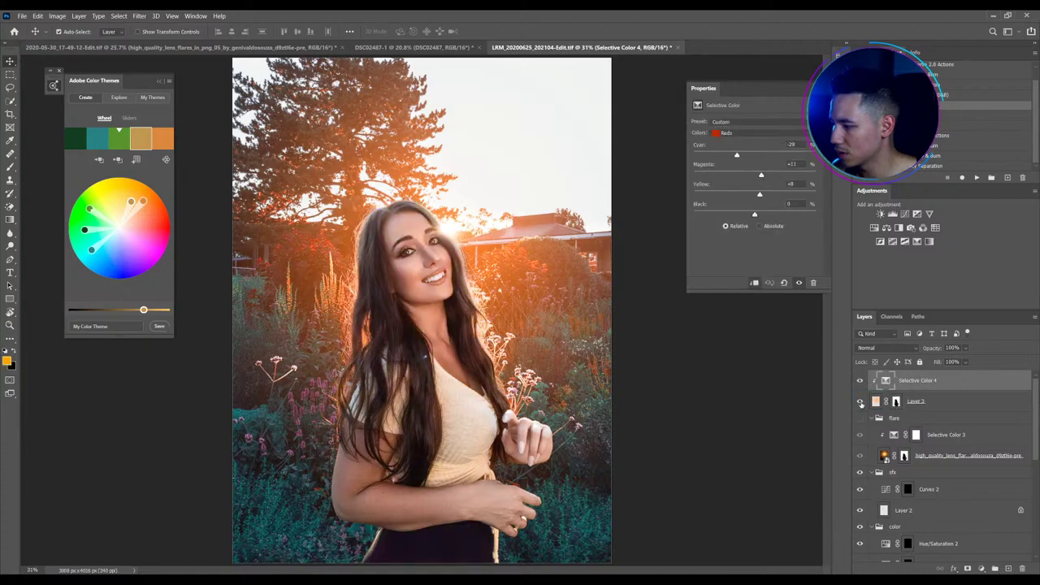
{"action": "left_click_drag", "start_coordinate": [939, 349], "coordinate": [891, 350]}
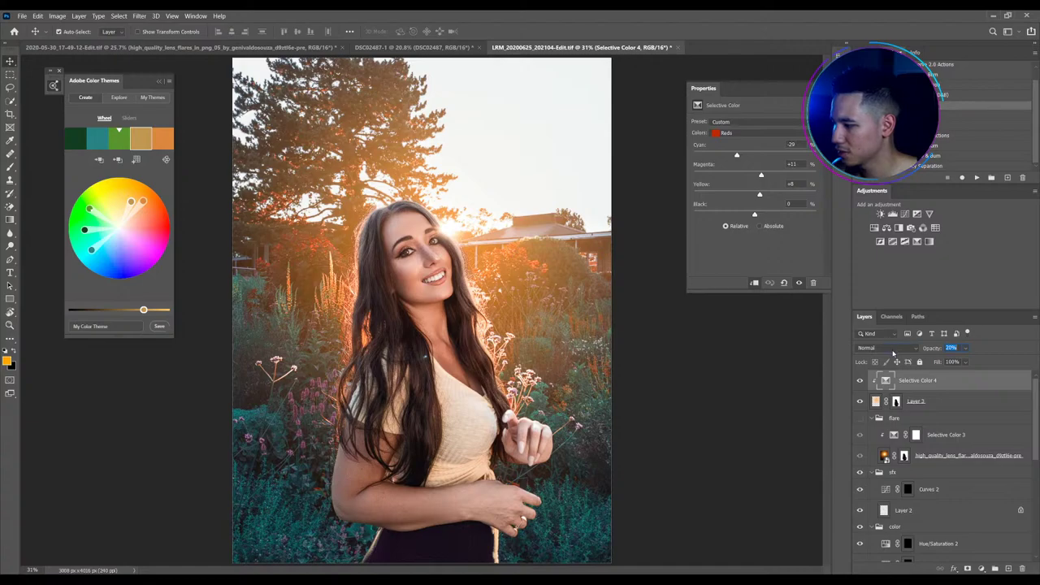
Compare the photo with and without the glow, then lower Layer 3's opacity to about 76%
{"action": "left_click", "coordinate": [860, 401]}
{"action": "left_click", "coordinate": [860, 402]}
{"action": "left_click", "coordinate": [860, 401]}
{"action": "left_click", "coordinate": [861, 401]}
{"action": "scroll", "coordinate": [444, 217], "scroll_direction": "down", "scroll_amount": 1}
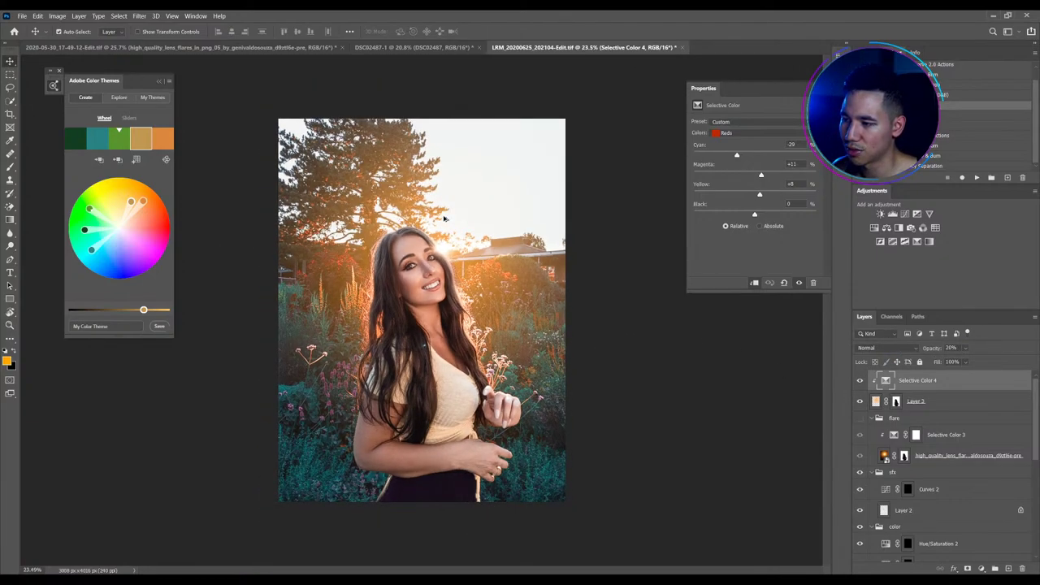
{"action": "scroll", "coordinate": [443, 218], "scroll_direction": "down", "scroll_amount": 1}
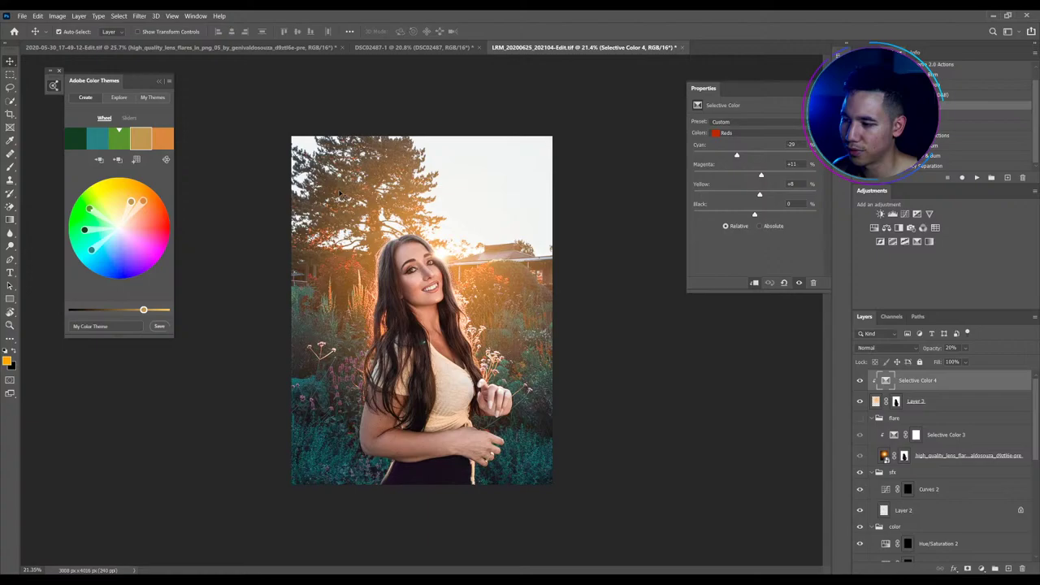
{"action": "left_click", "coordinate": [951, 401]}
{"action": "left_click", "coordinate": [932, 350]}
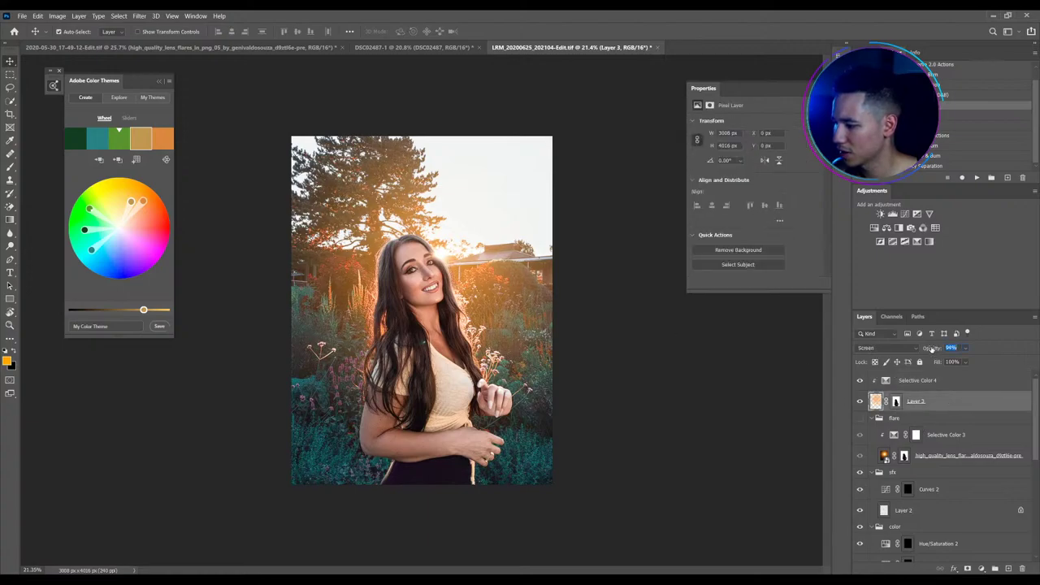
{"action": "left_click_drag", "start_coordinate": [932, 349], "coordinate": [920, 349]}
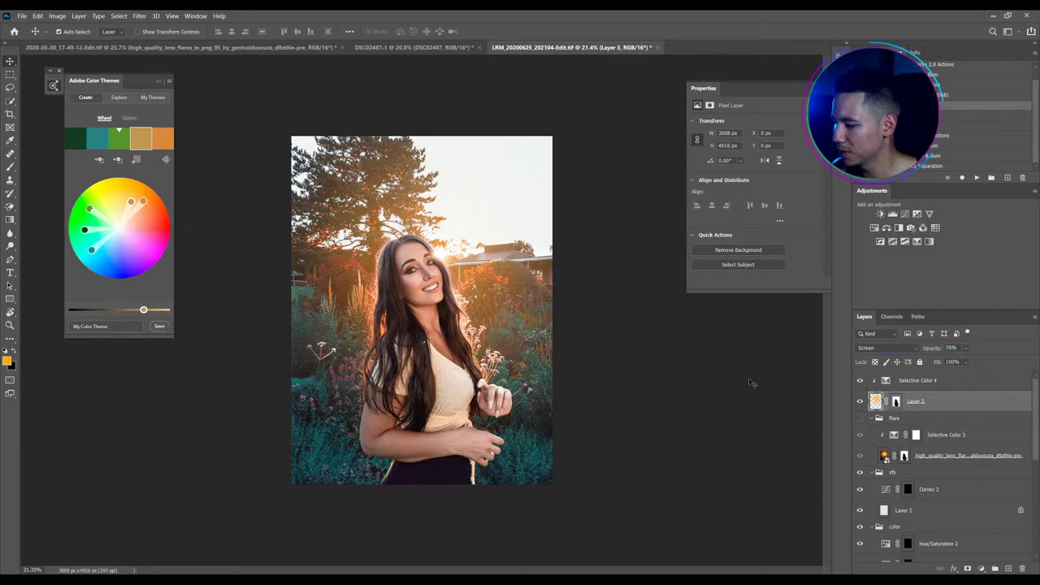
Select both Selective Color 4 and Layer 3 together
{"action": "left_click", "coordinate": [942, 382]}
{"action": "left_click", "coordinate": [946, 402]}
{"action": "left_click", "coordinate": [928, 382]}
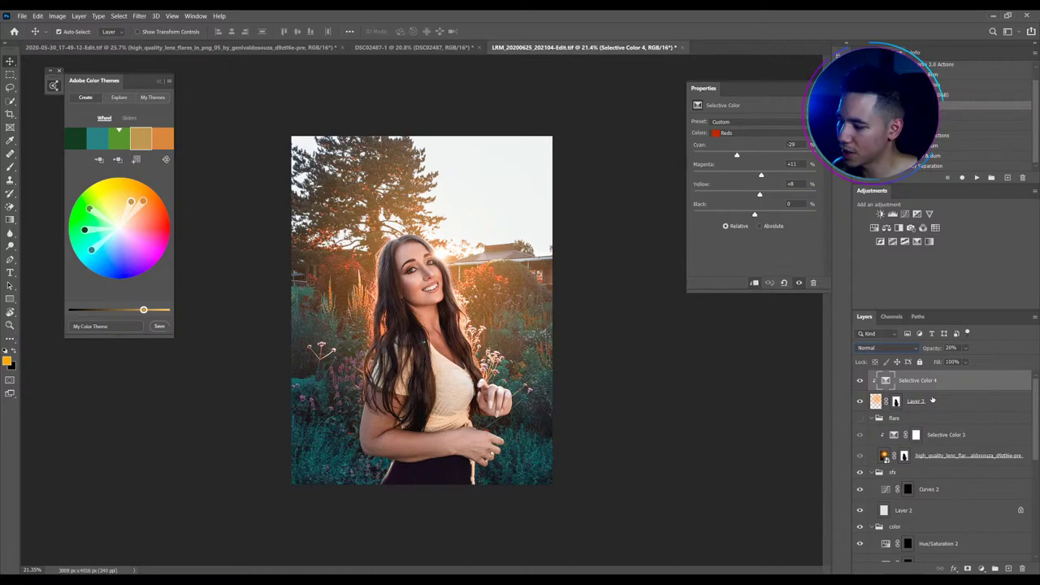
{"action": "left_click", "coordinate": [932, 400], "text": "shift"}
Delete the glow and Selective Color 4 layers, and add a new empty layer above the flare group
{"action": "key", "text": "Delete"}
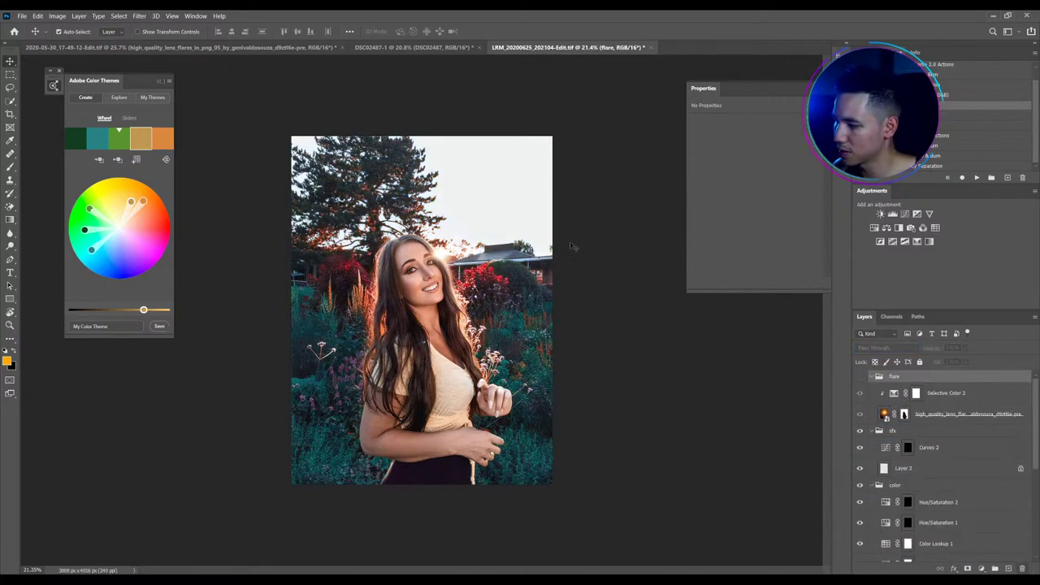
{"action": "left_click", "coordinate": [1007, 568]}
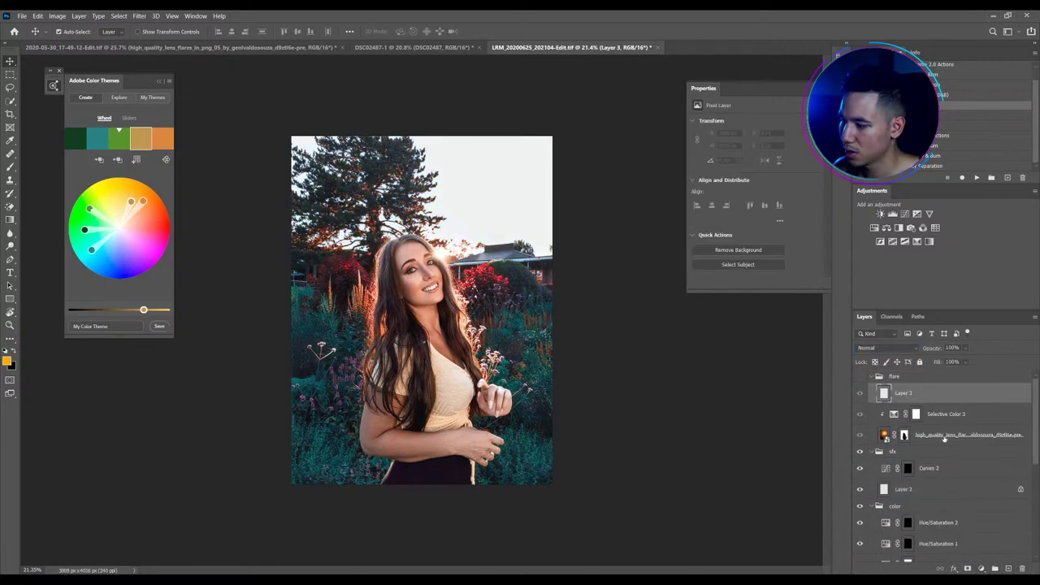
{"action": "left_click_drag", "start_coordinate": [913, 396], "coordinate": [907, 372]}
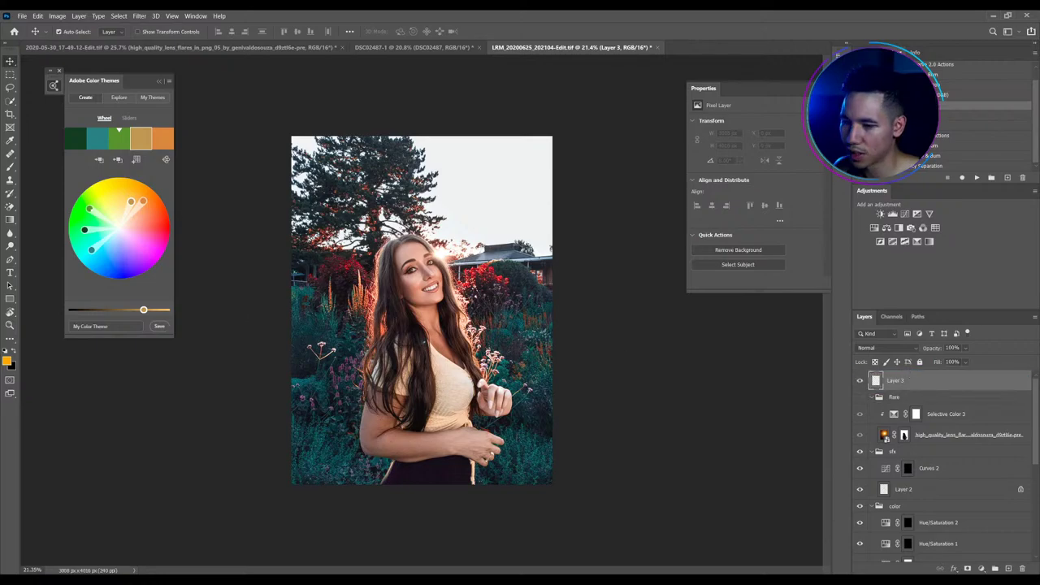
Switch to the Gradient tool and start importing presets from the Gradient Editor
{"action": "left_click", "coordinate": [10, 298]}
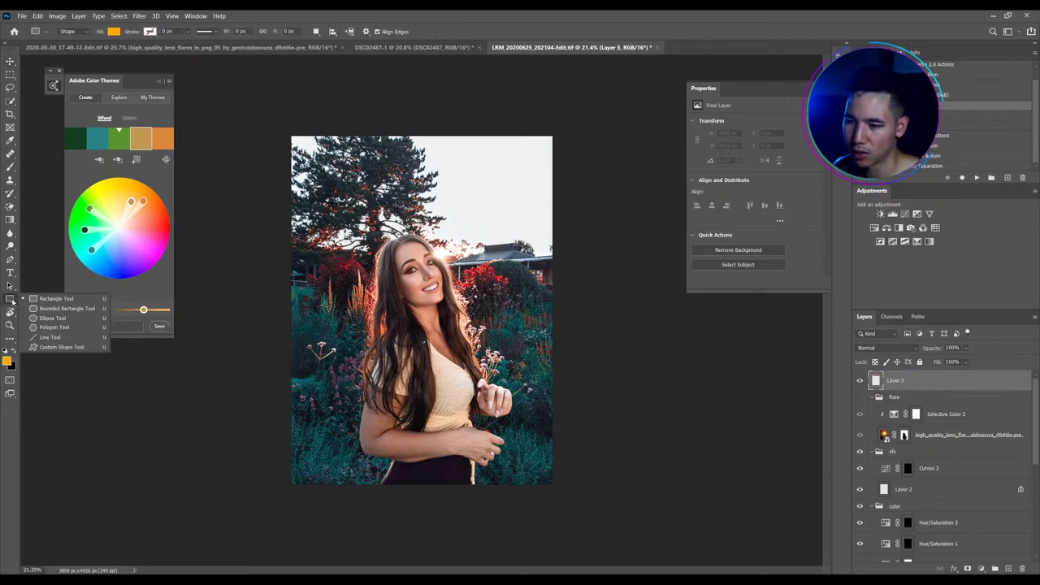
{"action": "left_click", "coordinate": [9, 219]}
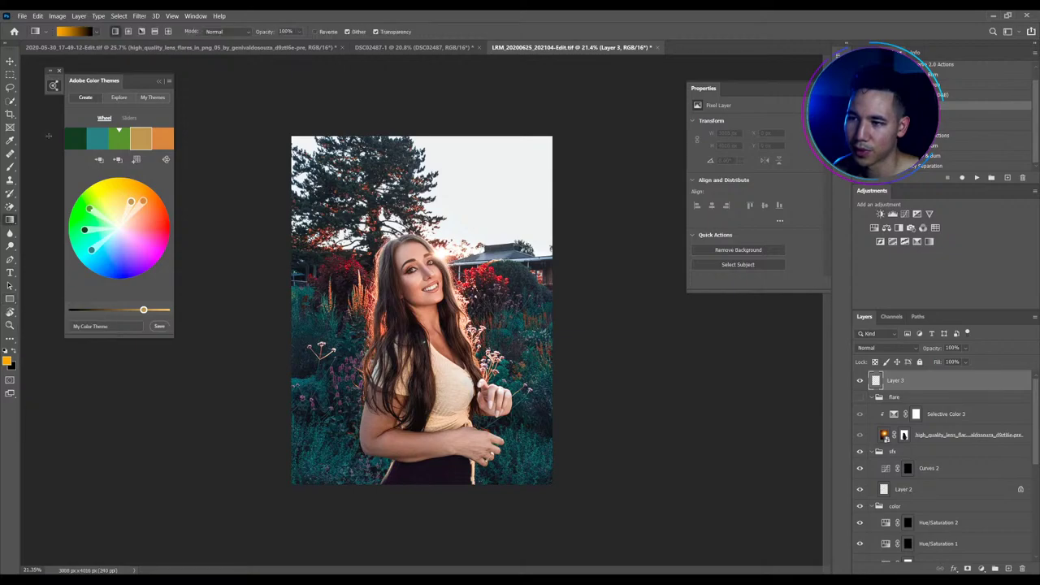
{"action": "left_click", "coordinate": [97, 34]}
{"action": "left_click", "coordinate": [89, 33]}
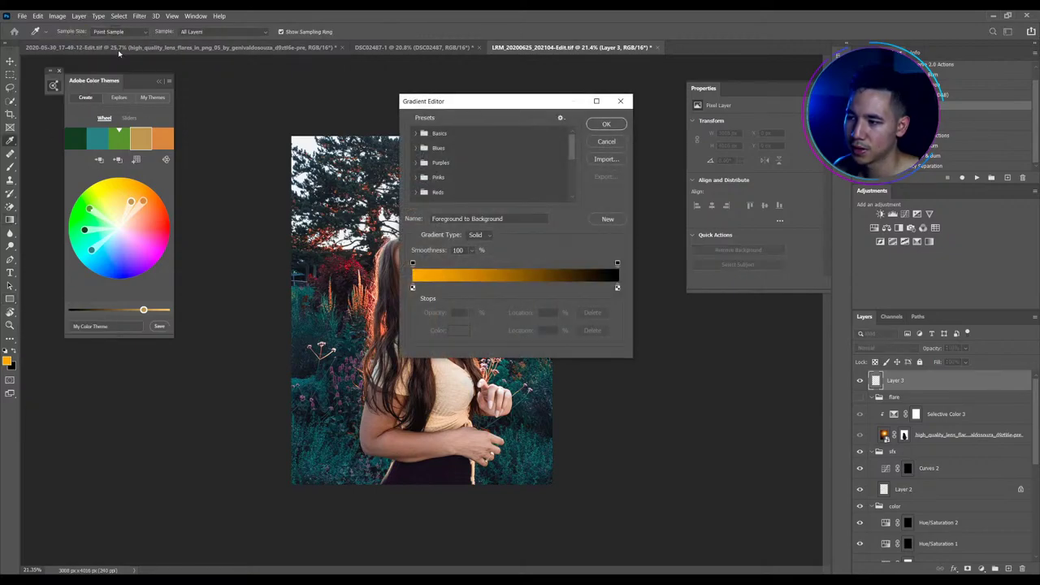
{"action": "scroll", "coordinate": [572, 163], "scroll_direction": "down", "scroll_amount": 5}
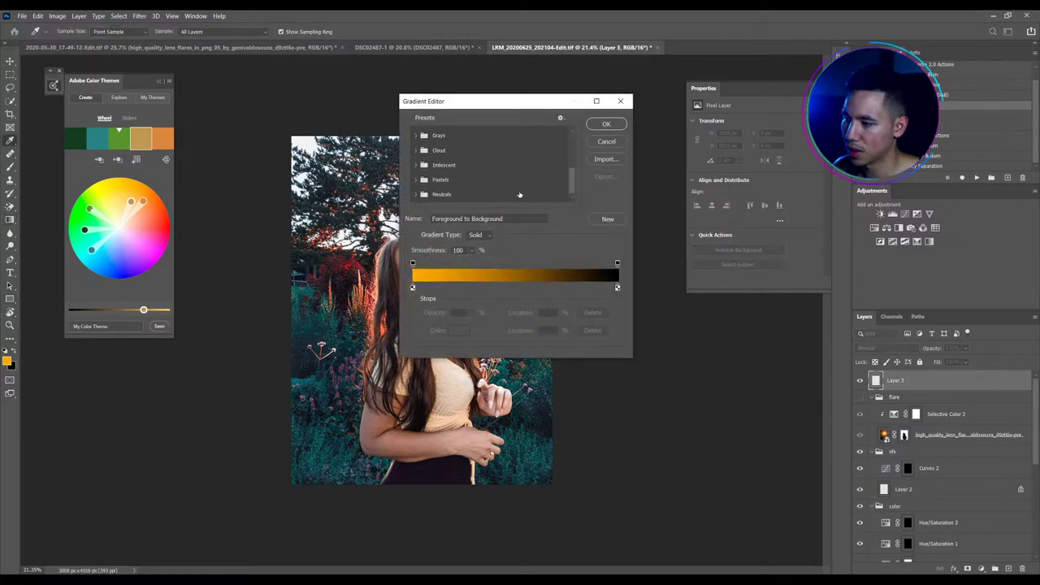
{"action": "left_click", "coordinate": [606, 159]}
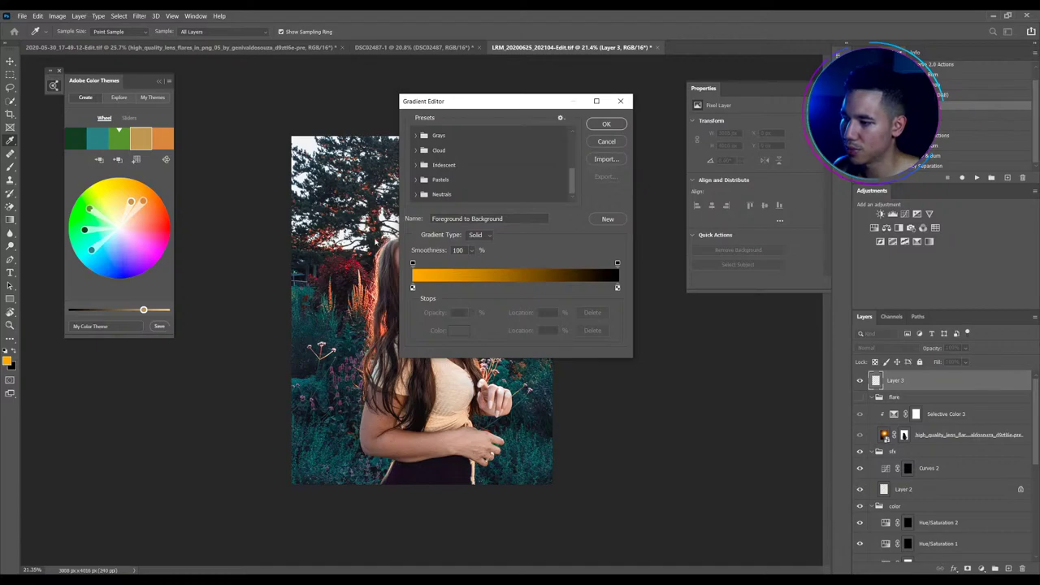
Browse the Adobe Photoshop CC 2019 and CC 2018 Presets Gradients folders for gradient files
{"action": "left_click_drag", "start_coordinate": [682, 124], "coordinate": [618, 138]}
{"action": "left_click", "coordinate": [697, 148]}
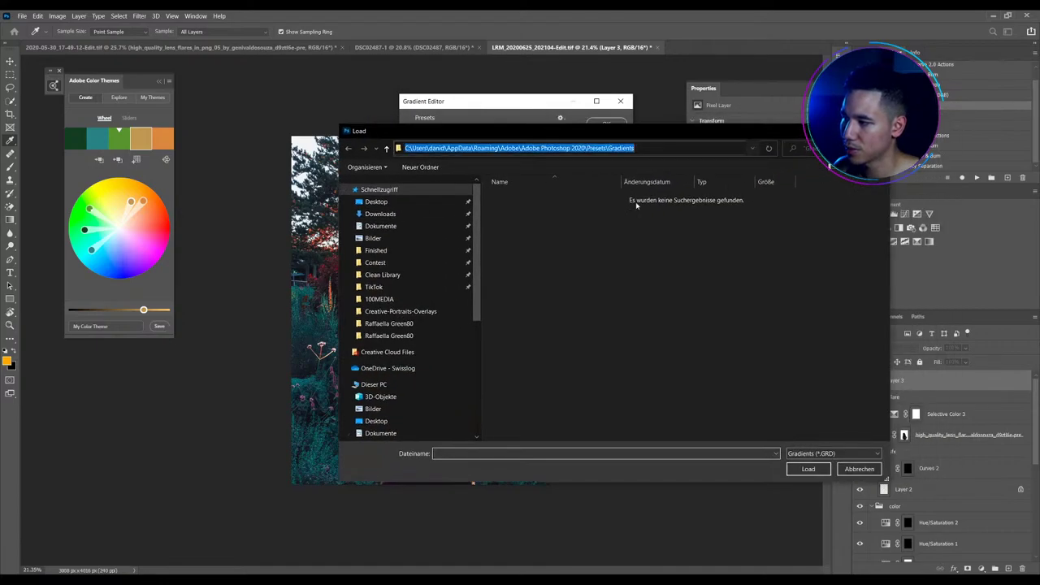
{"action": "left_click", "coordinate": [562, 202]}
{"action": "left_click", "coordinate": [581, 148]}
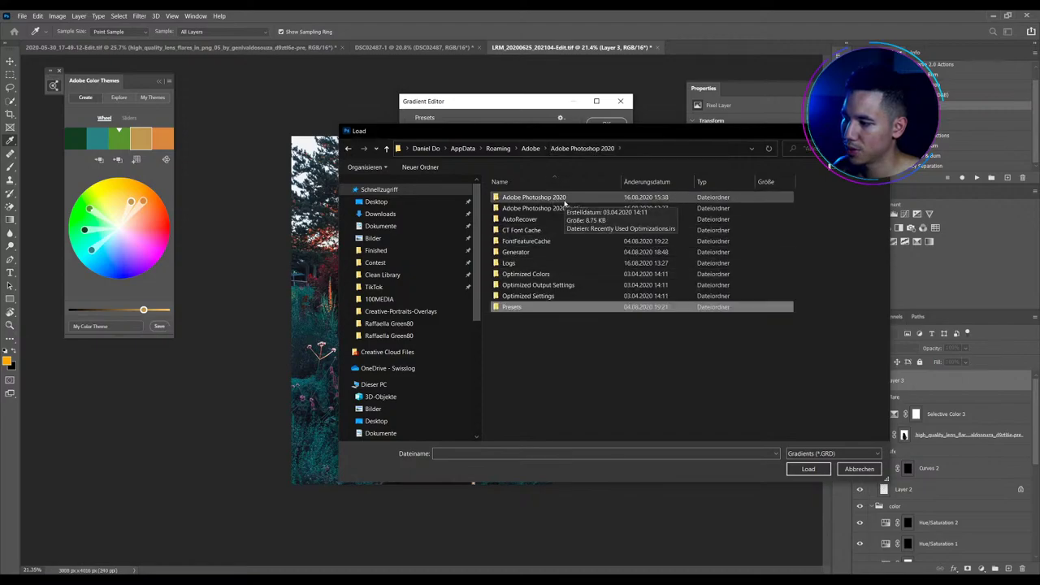
{"action": "key", "text": "alt+Up"}
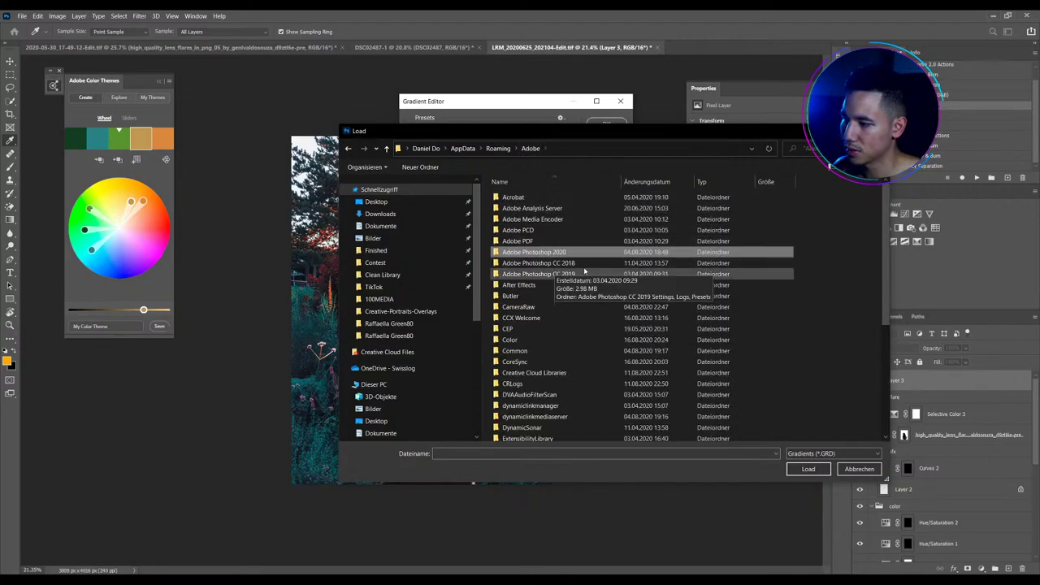
{"action": "double_click", "coordinate": [555, 273]}
{"action": "double_click", "coordinate": [538, 219]}
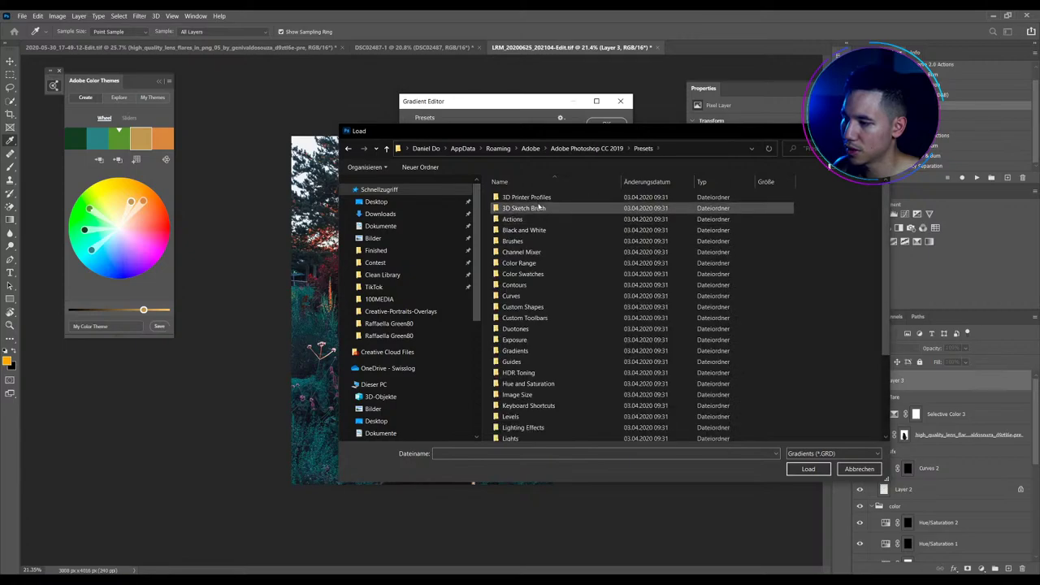
{"action": "scroll", "coordinate": [576, 261], "scroll_direction": "down", "scroll_amount": 3}
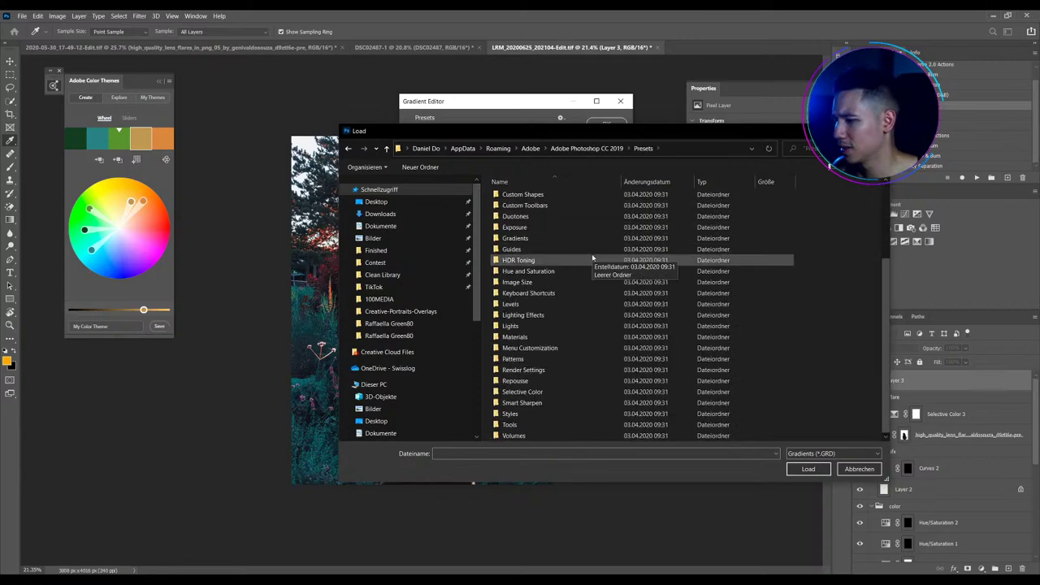
{"action": "key", "text": "g"}
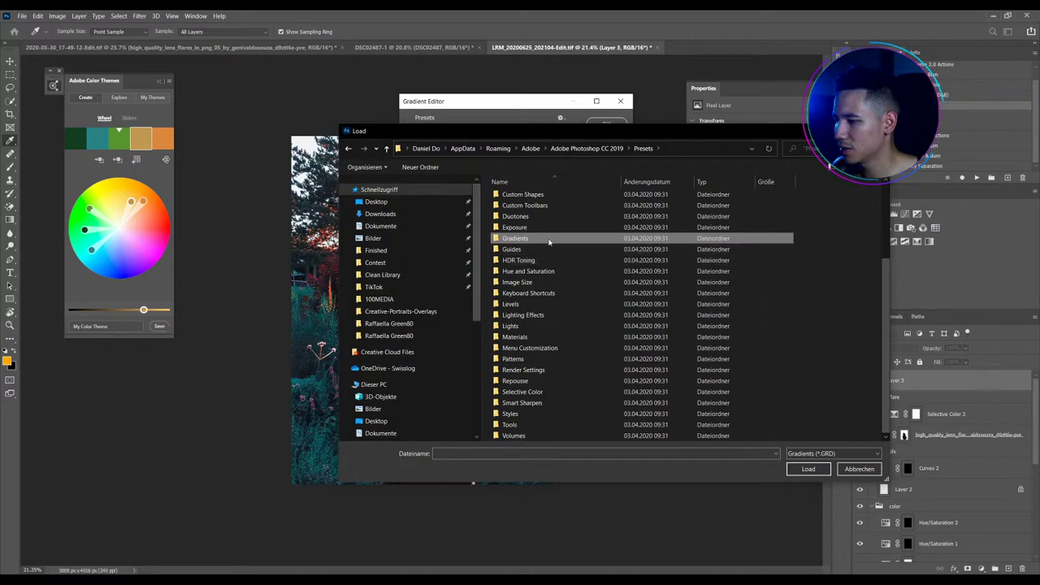
{"action": "double_click", "coordinate": [553, 241]}
{"action": "key", "text": "BackSpace"}
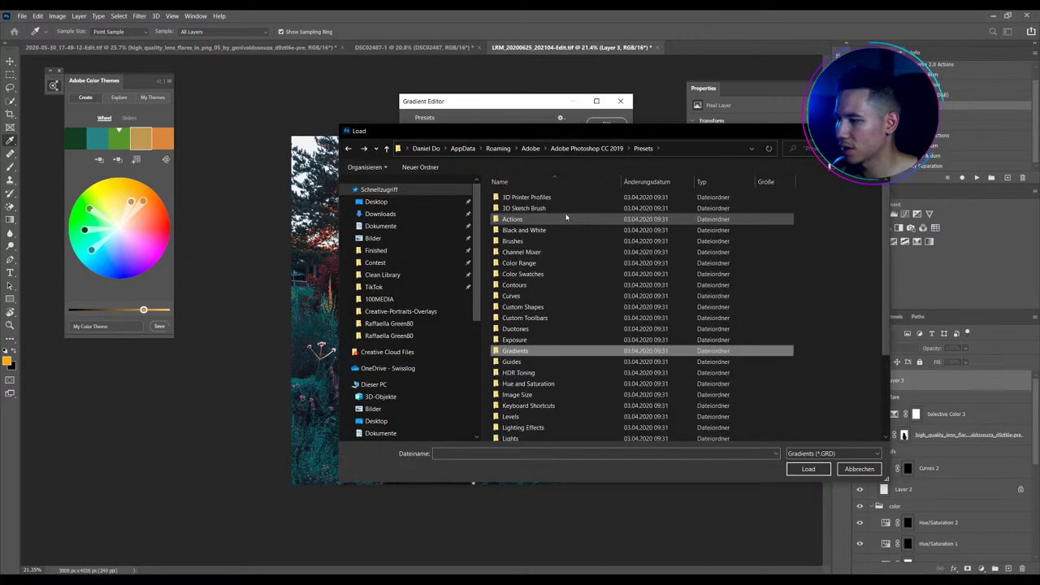
{"action": "key", "text": "BackSpace"}
{"action": "key", "text": "BackSpace"}
{"action": "double_click", "coordinate": [543, 263]}
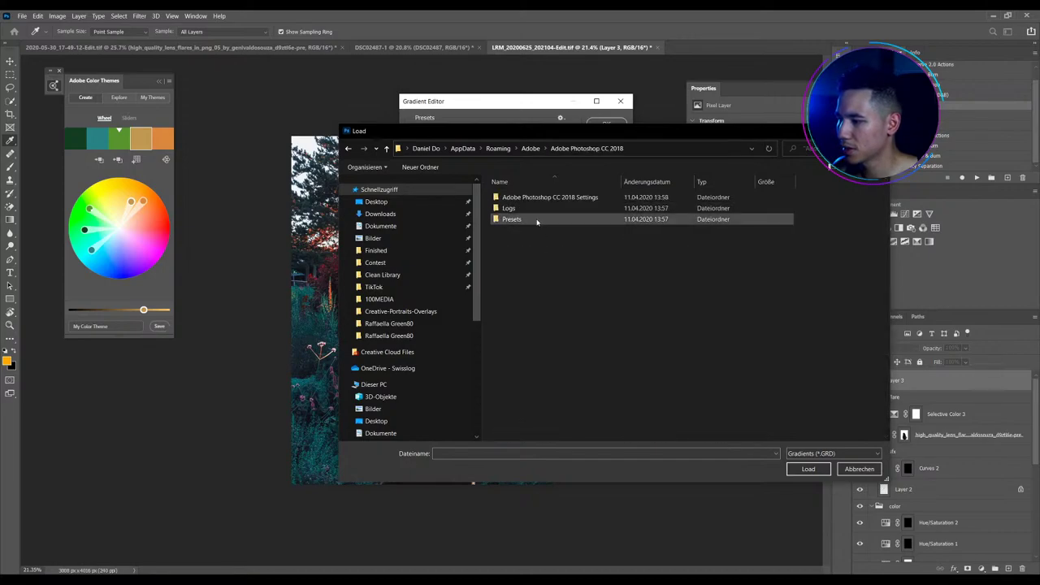
{"action": "double_click", "coordinate": [520, 219]}
{"action": "key", "text": "g"}
{"action": "double_click", "coordinate": [517, 351]}
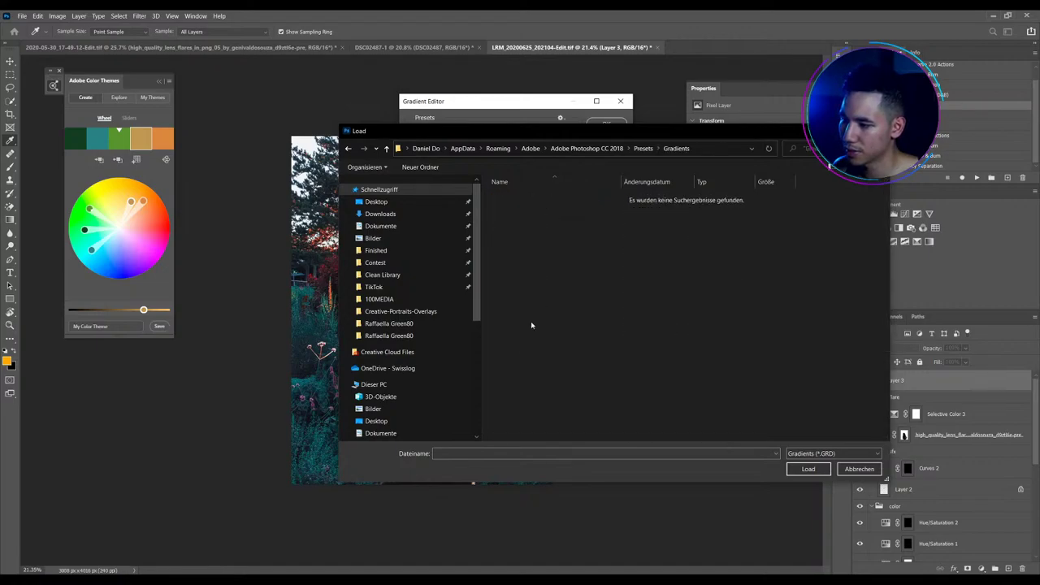
{"action": "key", "text": "BackSpace"}
{"action": "key", "text": "BackSpace"}
{"action": "key", "text": "BackSpace"}
Cancel the import, close the Gradient Editor without changes, and fit the photo in the window
{"action": "key", "text": "Escape"}
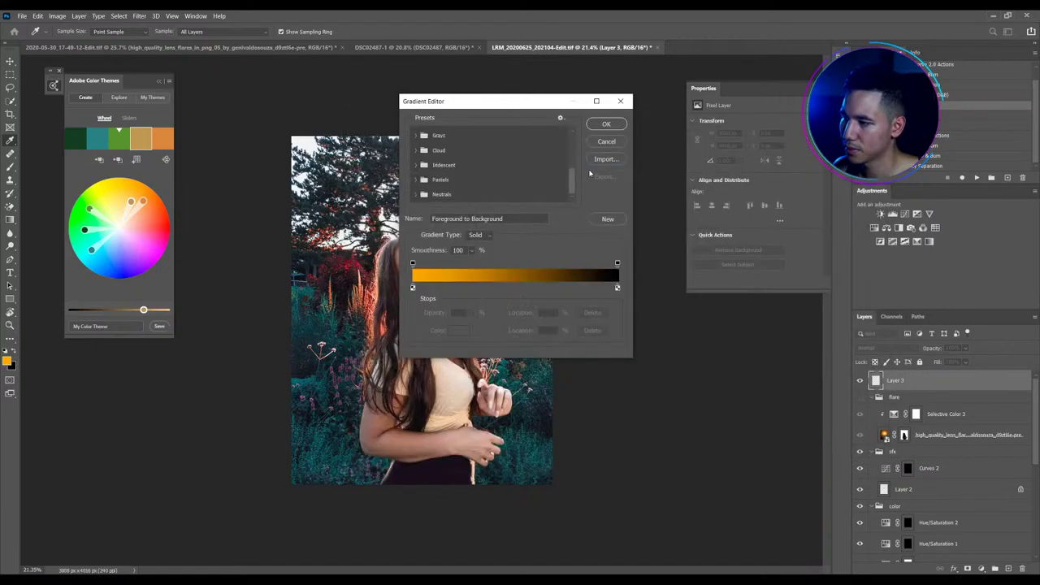
{"action": "left_click", "coordinate": [597, 160]}
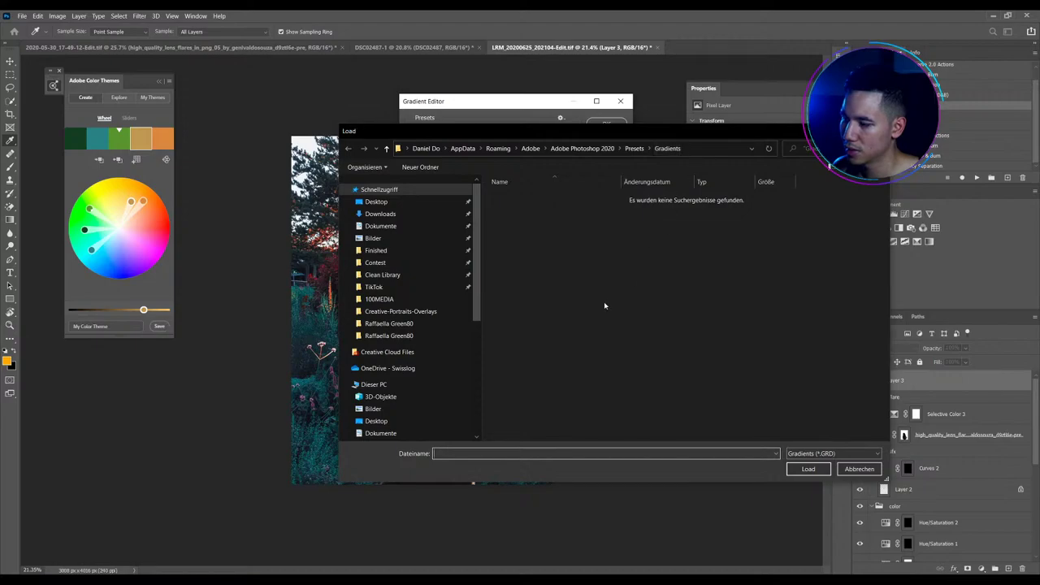
{"action": "key", "text": "Escape"}
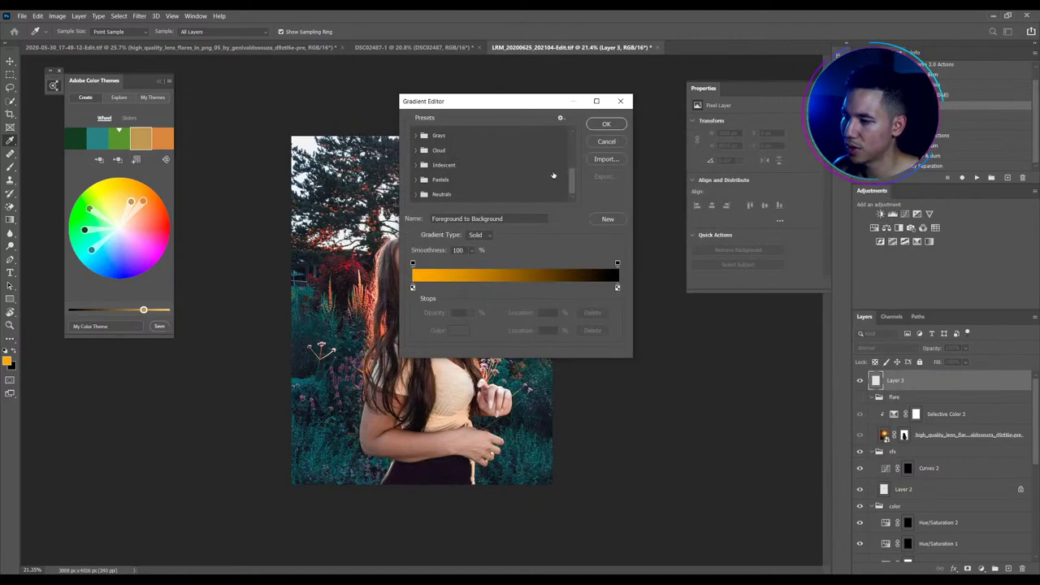
{"action": "scroll", "coordinate": [555, 174], "scroll_direction": "up", "scroll_amount": 2}
{"action": "scroll", "coordinate": [561, 174], "scroll_direction": "up", "scroll_amount": 2}
{"action": "left_click", "coordinate": [606, 142]}
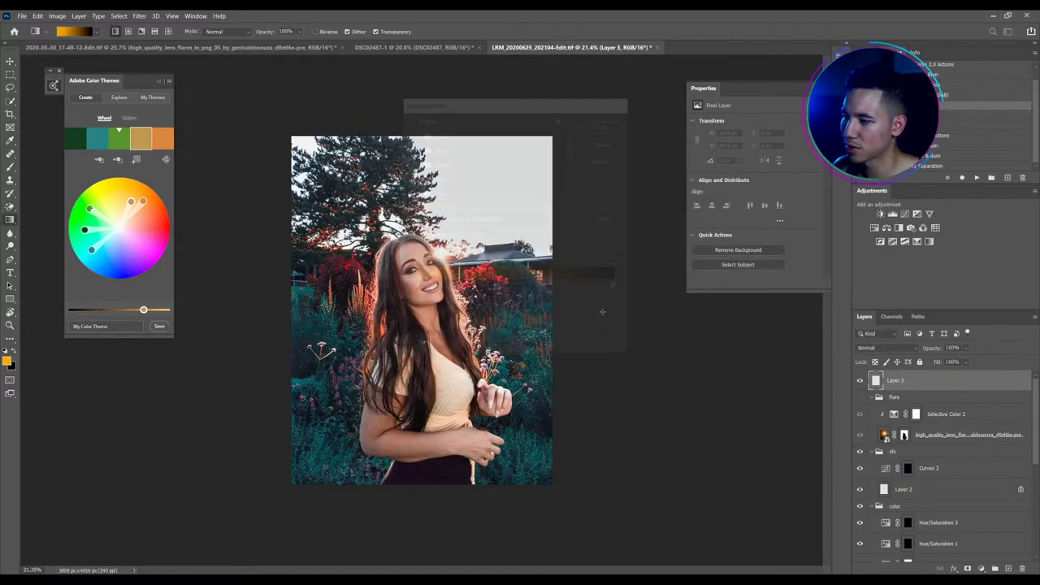
{"action": "key", "text": "ctrl+0"}
{"action": "key", "text": "v"}
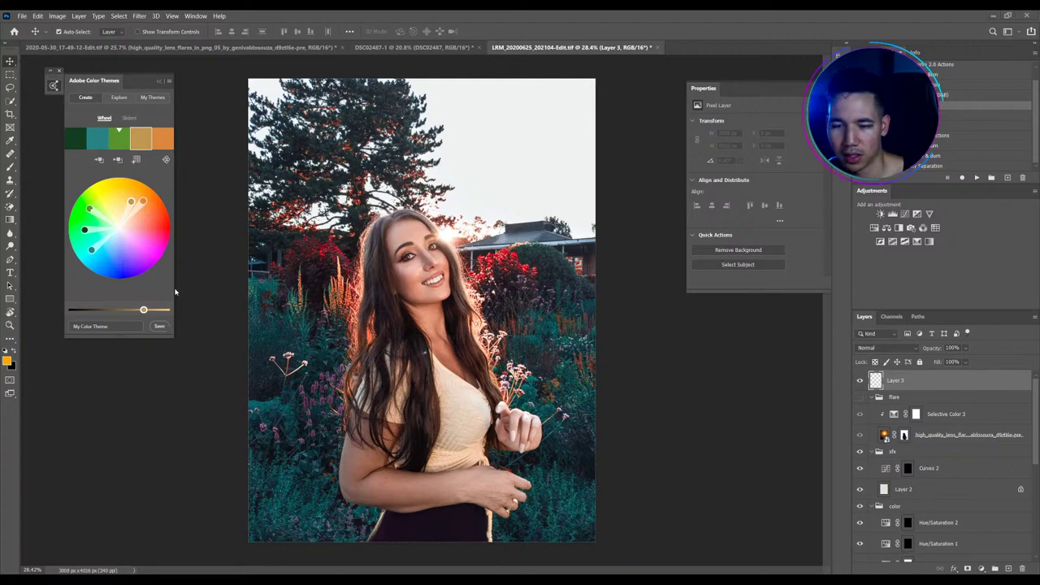
{"action": "left_click", "coordinate": [54, 86]}
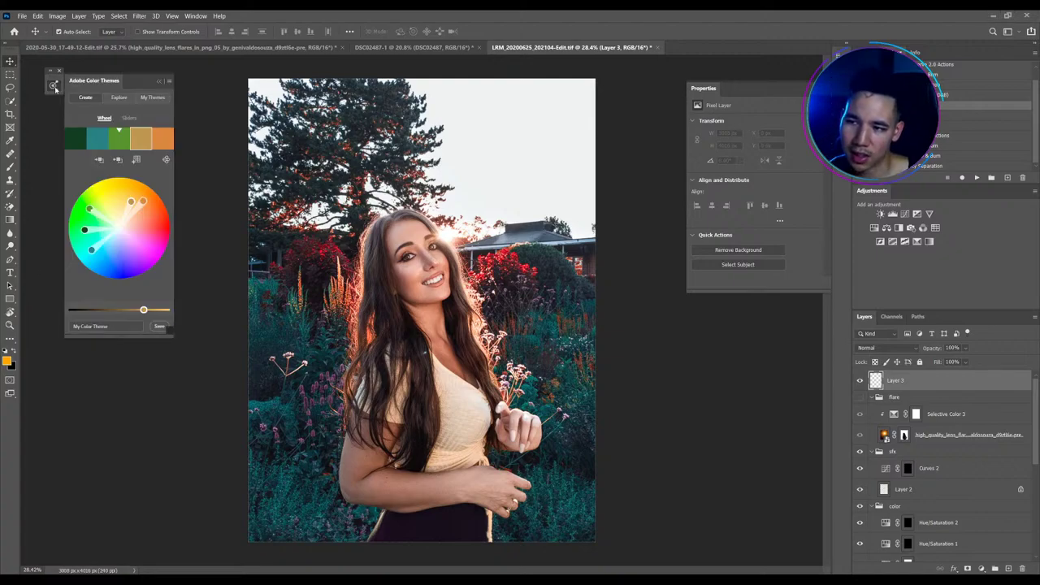
{"action": "left_click", "coordinate": [53, 86]}
{"action": "left_click", "coordinate": [54, 86]}
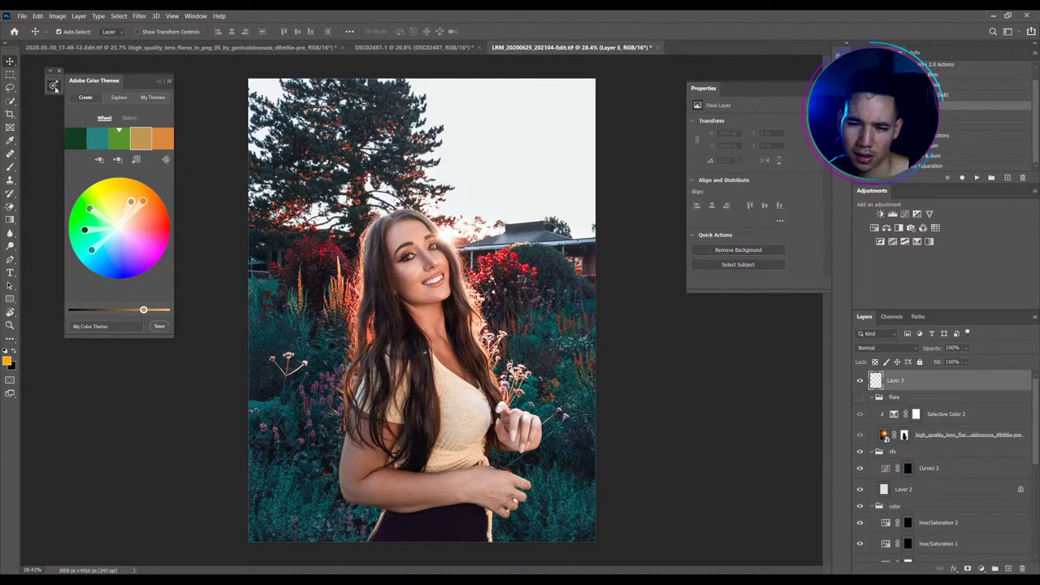
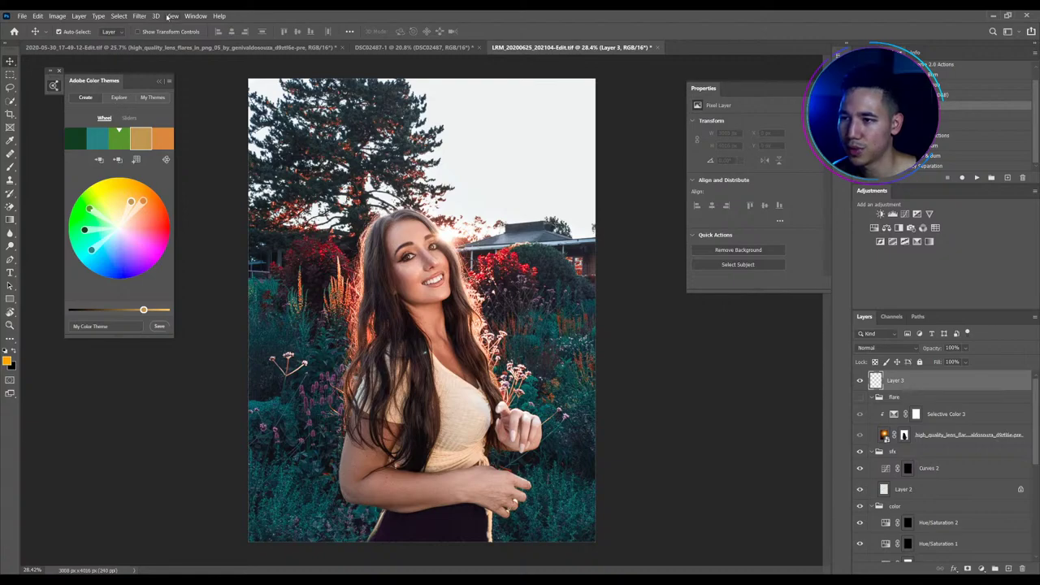
Open Adobe Color Themes and shift the fifth swatch to a deeper orange-red on the wheel
{"action": "left_click", "coordinate": [218, 16]}
{"action": "mouse_move", "coordinate": [199, 20]}
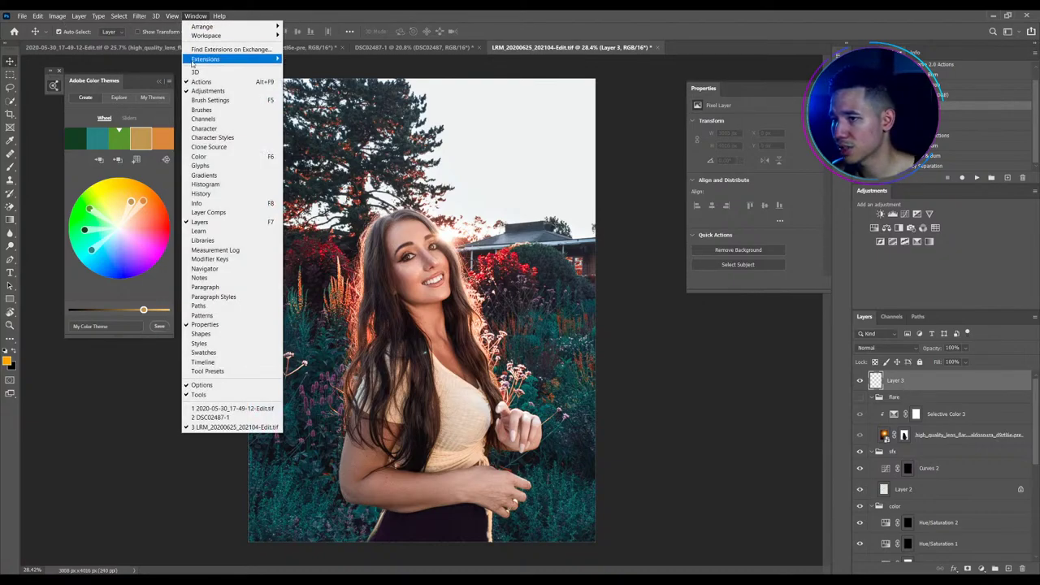
{"action": "left_click", "coordinate": [203, 15]}
{"action": "left_click", "coordinate": [202, 14]}
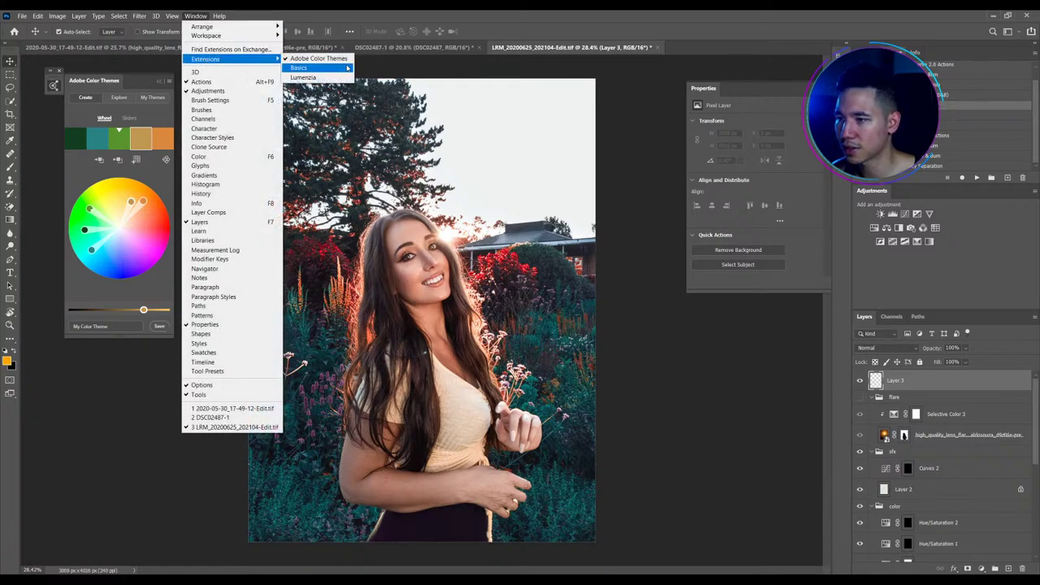
{"action": "left_click", "coordinate": [333, 62]}
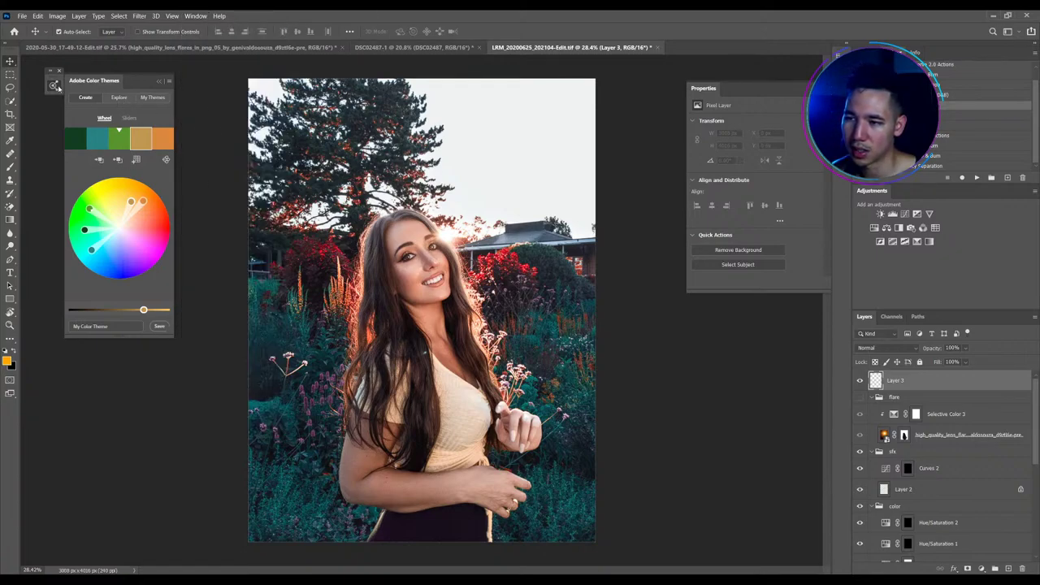
{"action": "mouse_move", "coordinate": [149, 225]}
{"action": "left_mouse_down"}
{"action": "mouse_move", "coordinate": [143, 213]}
{"action": "mouse_move", "coordinate": [89, 253]}
{"action": "mouse_move", "coordinate": [169, 224]}
{"action": "mouse_move", "coordinate": [146, 212]}
{"action": "mouse_move", "coordinate": [152, 207]}
{"action": "left_mouse_up"}
{"action": "left_click", "coordinate": [141, 211]}
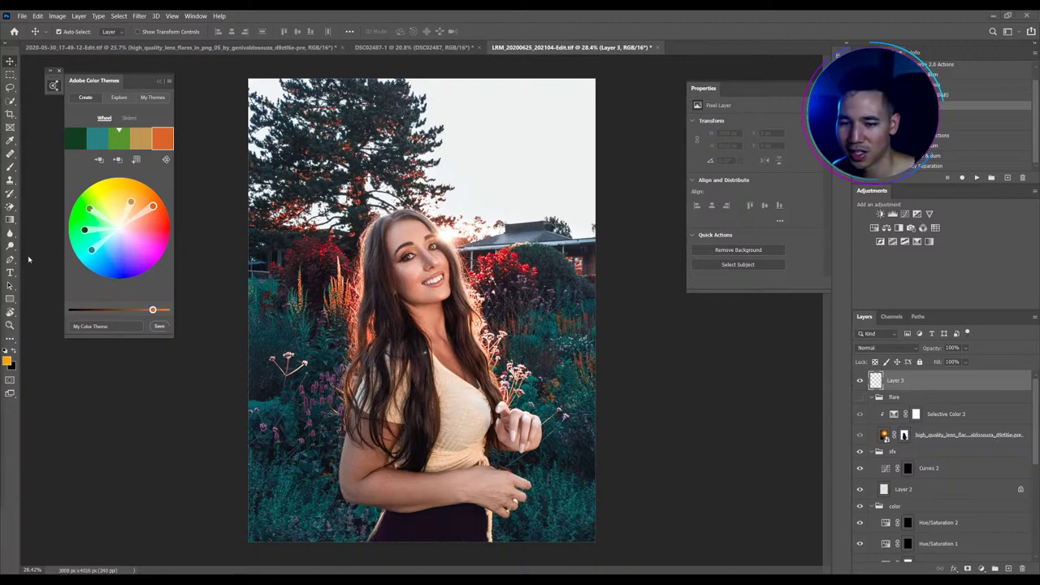
Check the DSC02487-1 blonde portrait tab, then return to the LRM_20200625 garden portrait
{"action": "scroll", "coordinate": [578, 291], "scroll_direction": "down", "scroll_amount": 1}
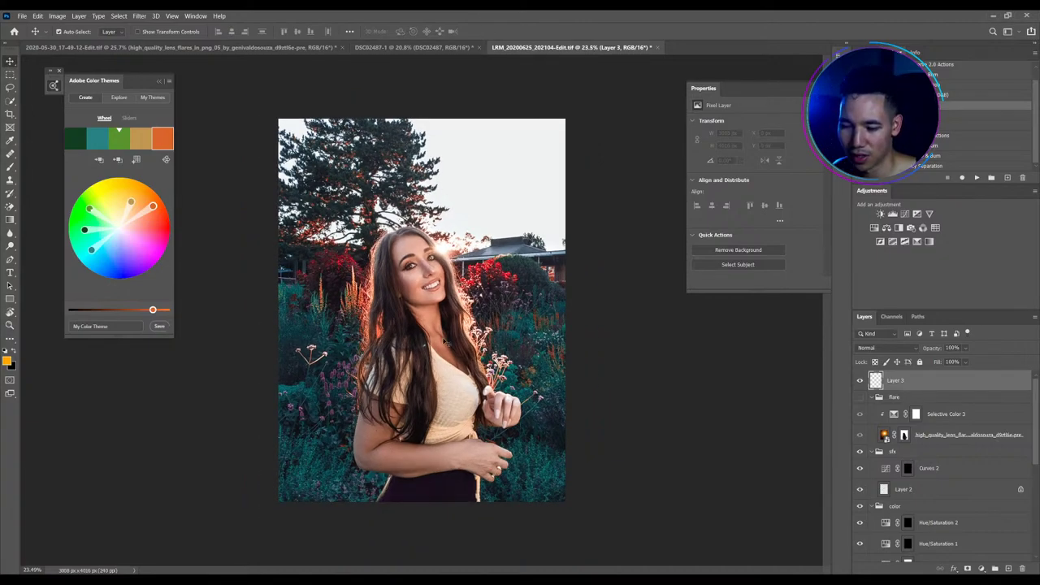
{"action": "scroll", "coordinate": [438, 321], "scroll_direction": "up", "scroll_amount": 1}
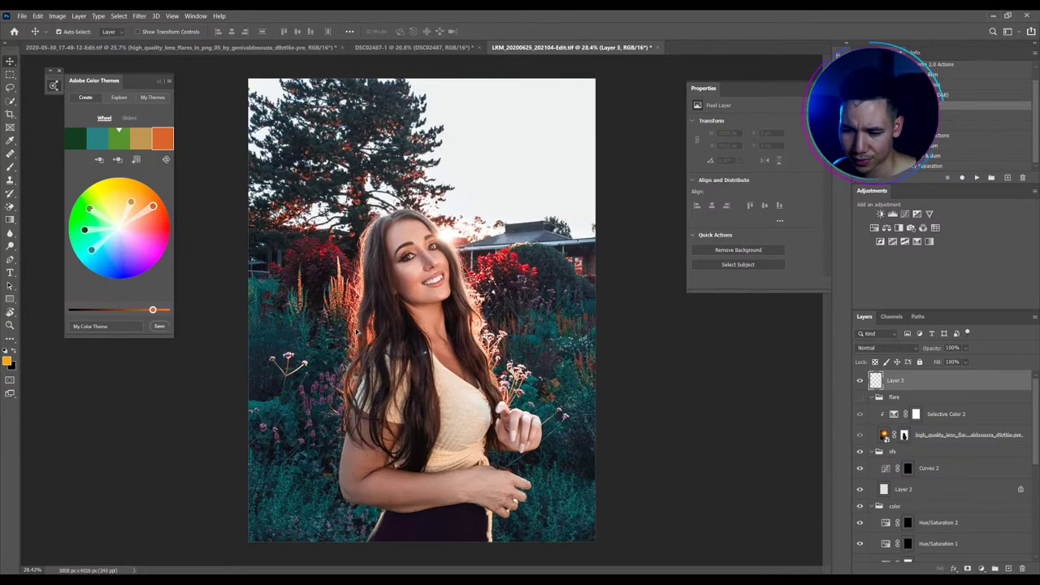
{"action": "left_click", "coordinate": [438, 47]}
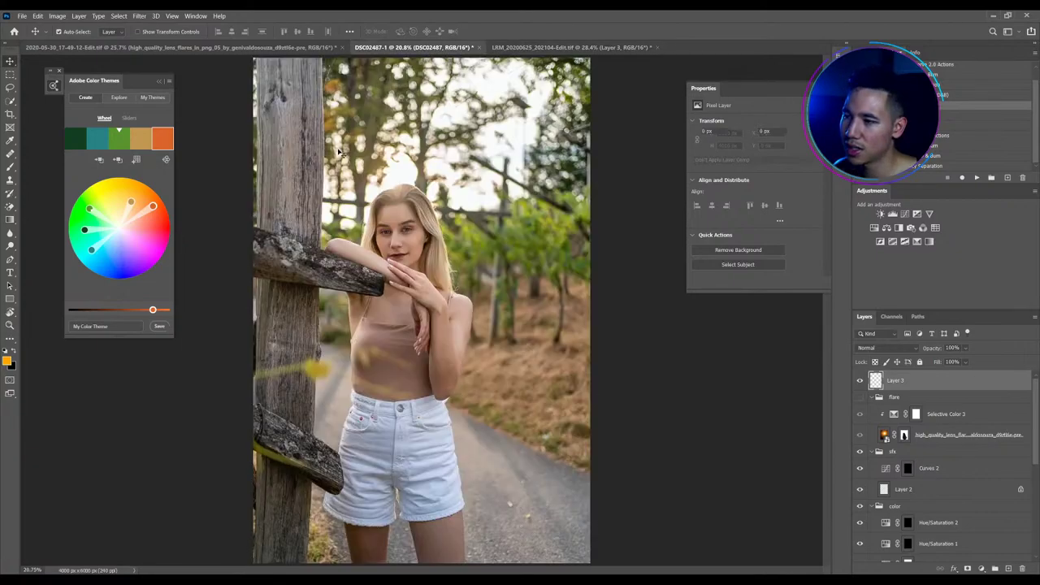
{"action": "left_click", "coordinate": [530, 47]}
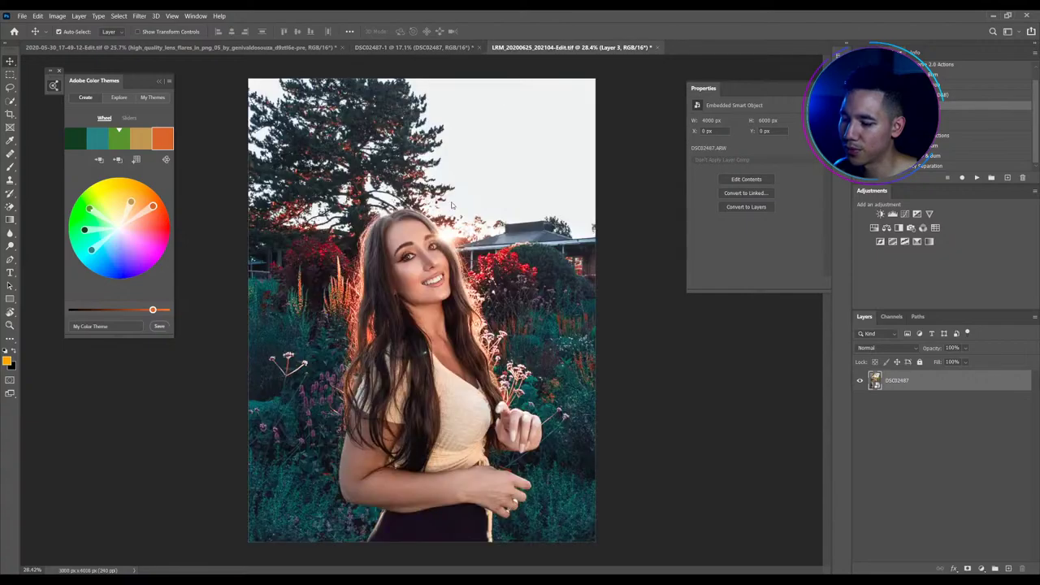
{"action": "left_click", "coordinate": [238, 536]}
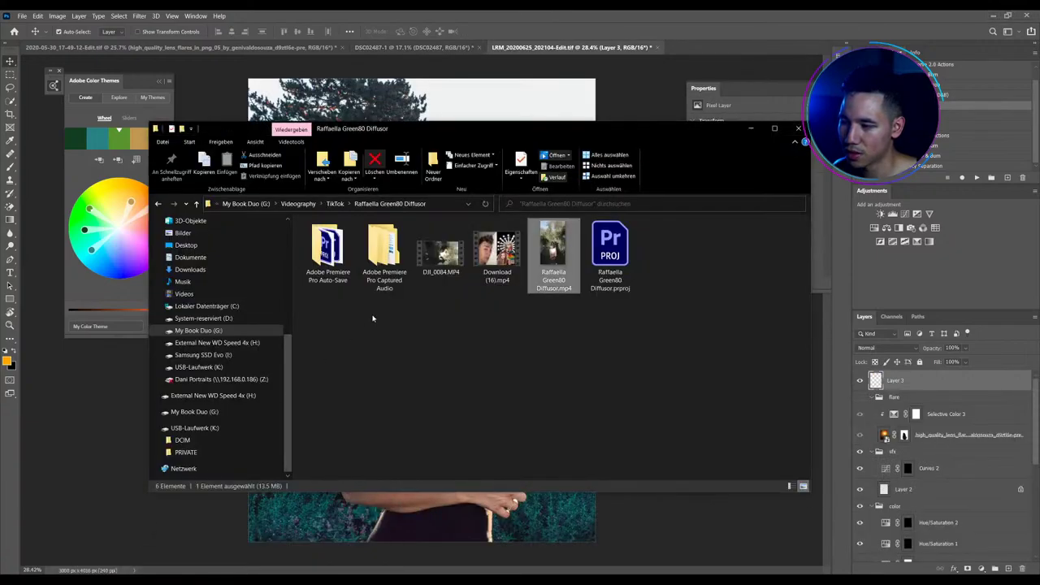
{"action": "scroll", "coordinate": [219, 325], "scroll_direction": "up", "scroll_amount": 5}
{"action": "left_click", "coordinate": [185, 257]}
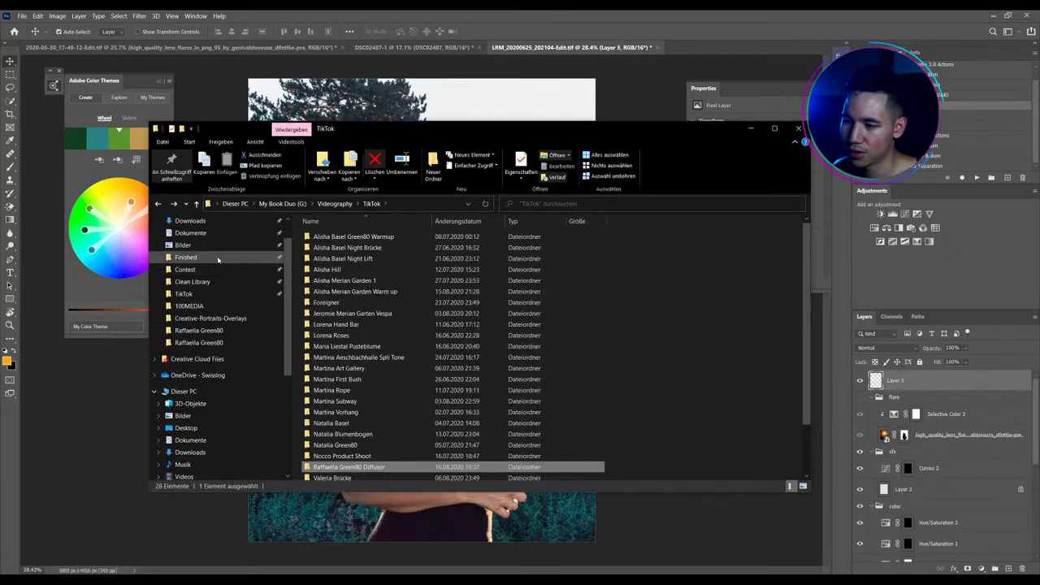
{"action": "left_click", "coordinate": [193, 281]}
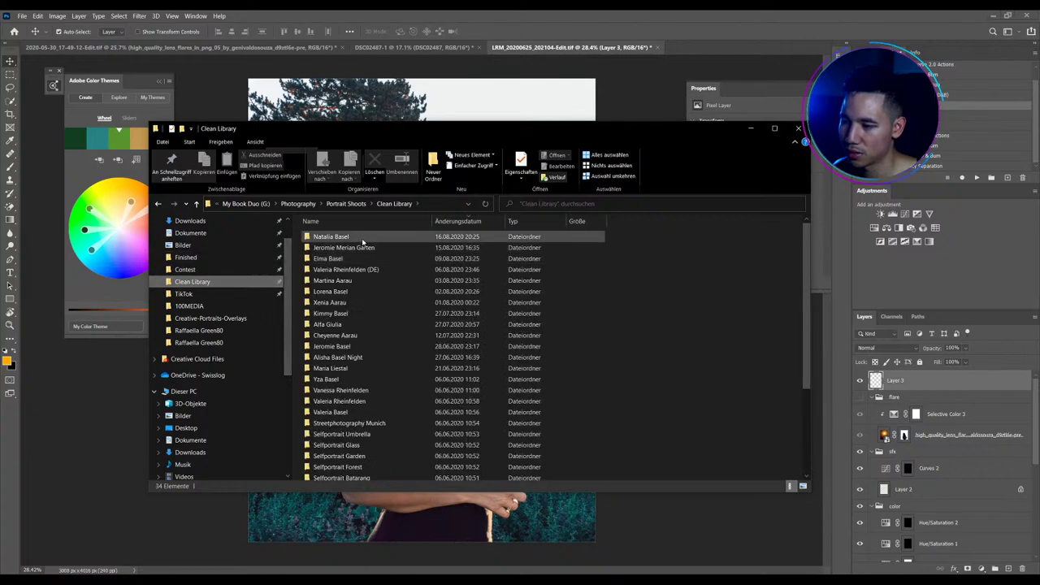
{"action": "double_click", "coordinate": [360, 248]}
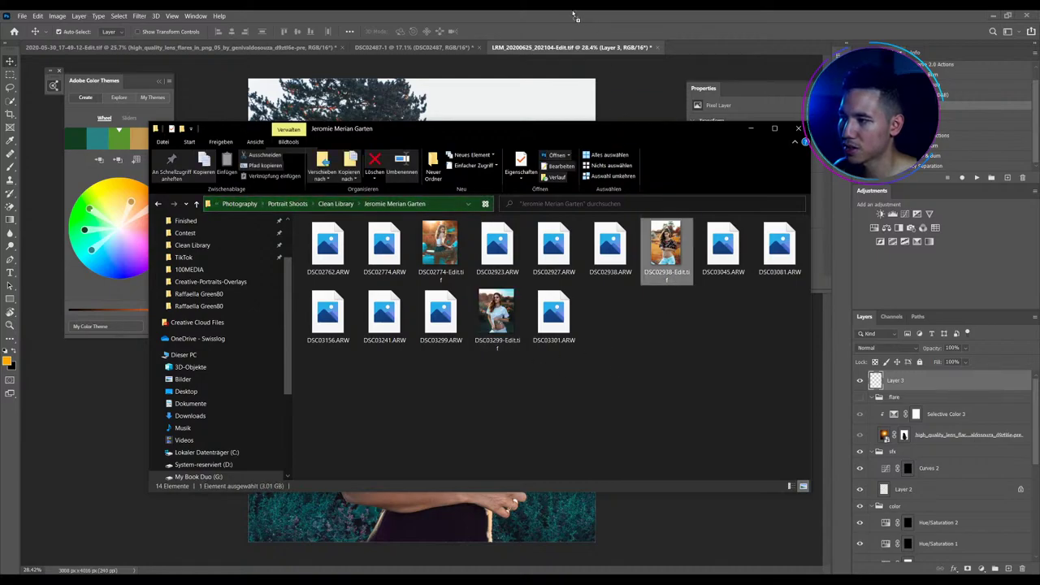
{"action": "left_click", "coordinate": [535, 87]}
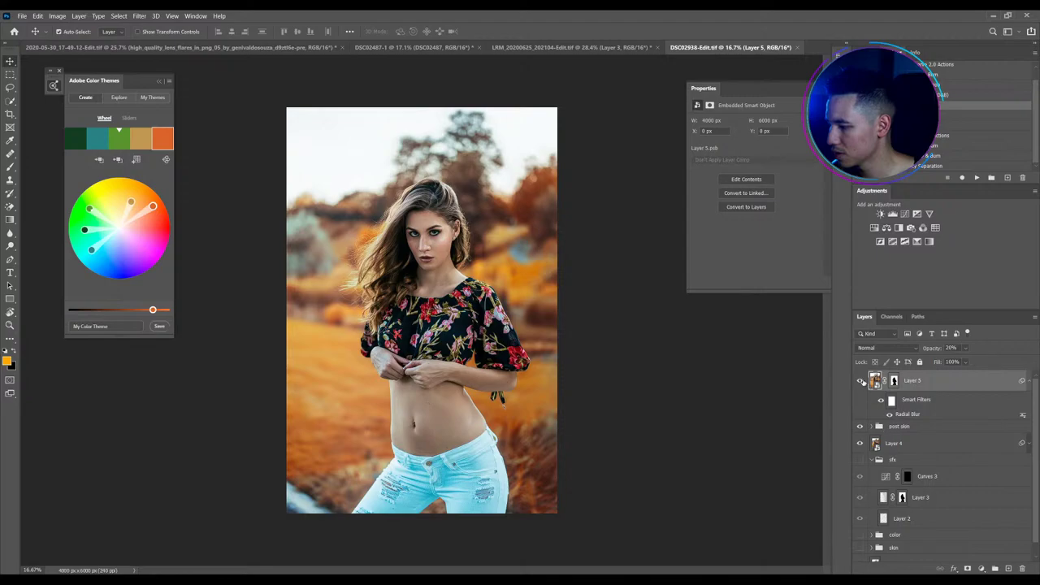
Add Vibrance and Brightness/Contrast adjustment layers and raise the Vibrance slider
{"action": "left_click", "coordinate": [860, 381]}
{"action": "left_click", "coordinate": [860, 380]}
{"action": "left_click", "coordinate": [929, 214]}
{"action": "left_click", "coordinate": [880, 214]}
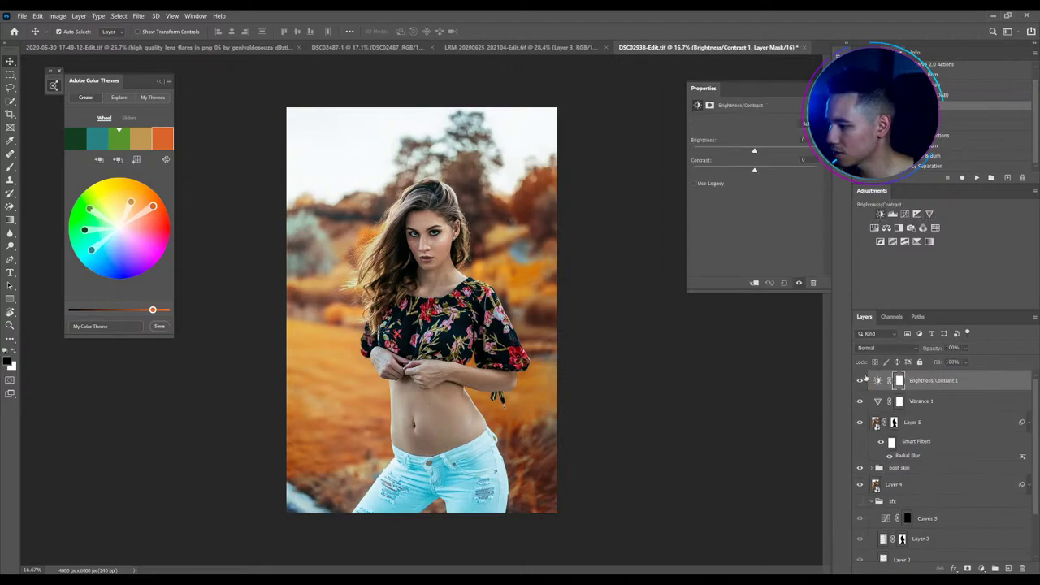
{"action": "left_click", "coordinate": [922, 400]}
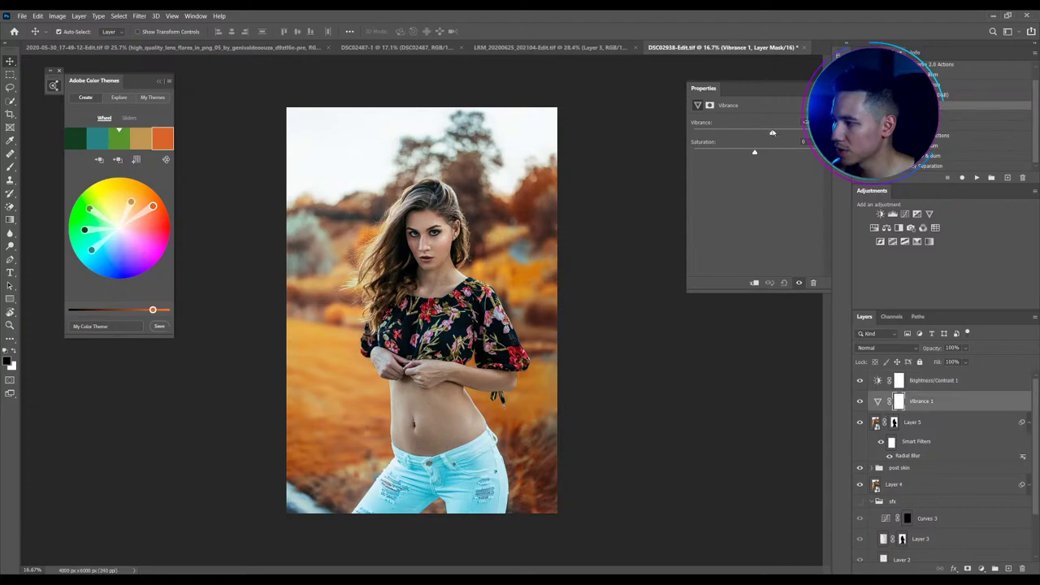
{"action": "left_click_drag", "start_coordinate": [773, 133], "coordinate": [776, 134]}
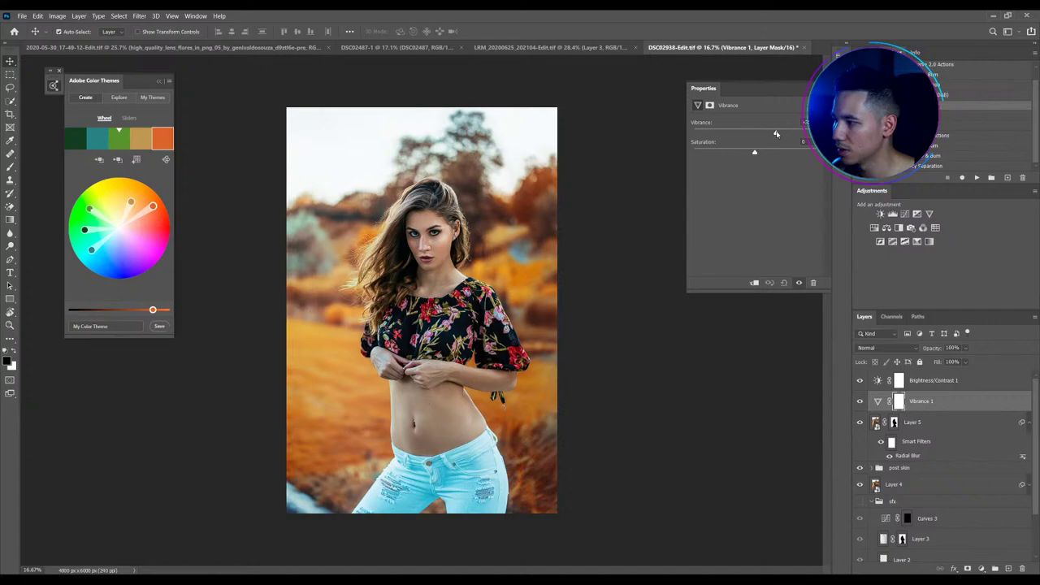
Set Brightness to 8, compare against the original photo, and collapse the sfx group
{"action": "key", "text": "alt+bracketright"}
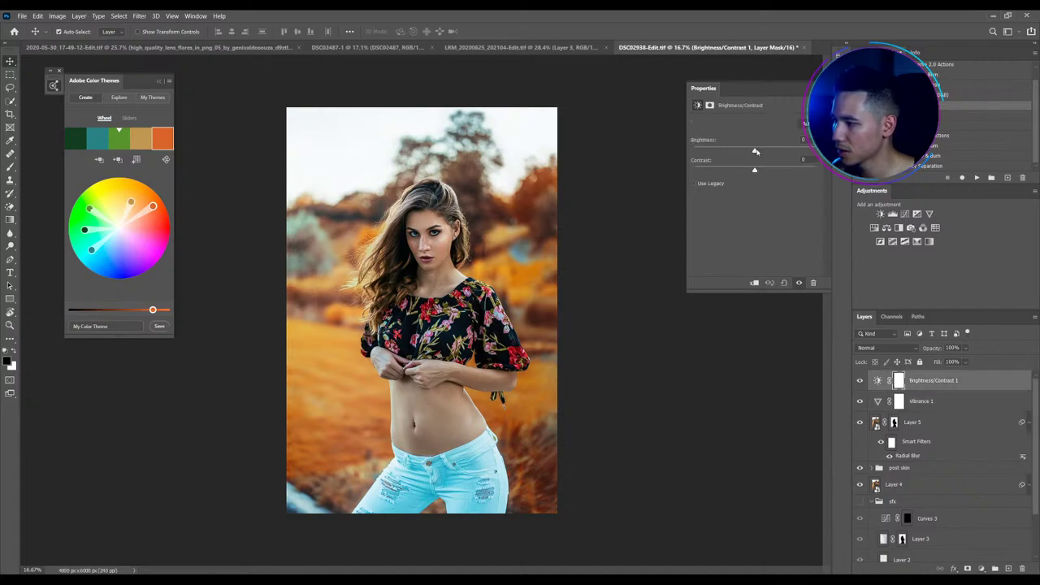
{"action": "left_click_drag", "start_coordinate": [755, 151], "coordinate": [758, 152]}
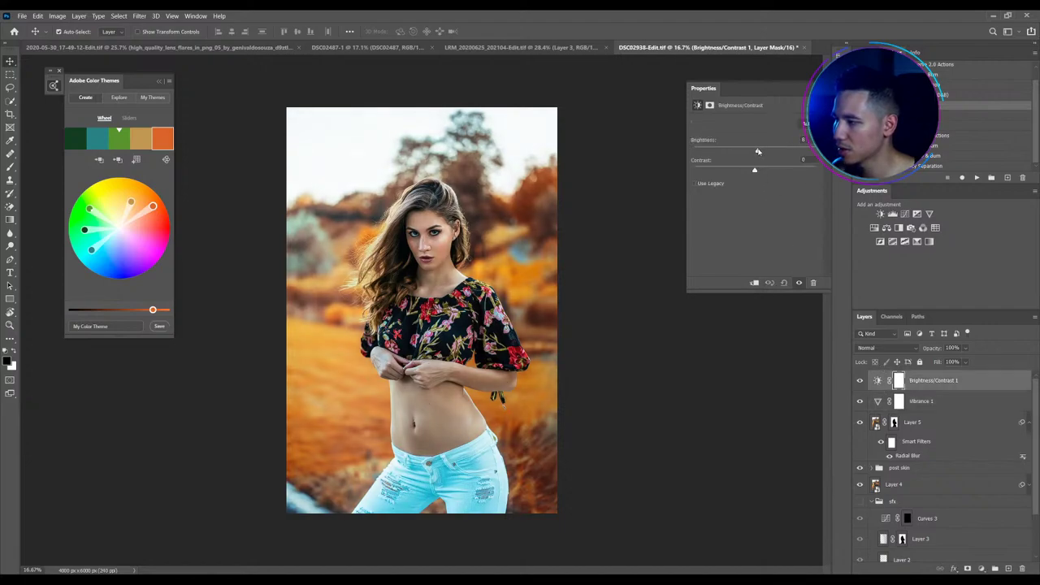
{"action": "scroll", "coordinate": [924, 477], "scroll_direction": "down", "scroll_amount": 2}
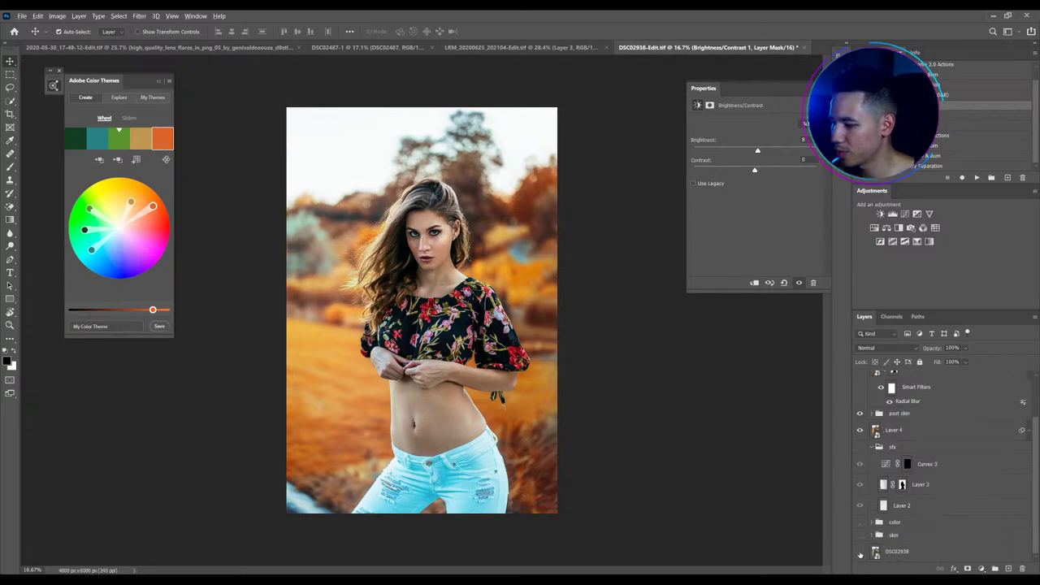
{"action": "left_click", "coordinate": [860, 554], "text": "alt"}
{"action": "left_click", "coordinate": [860, 554], "text": "alt"}
{"action": "left_click", "coordinate": [860, 554], "text": "alt"}
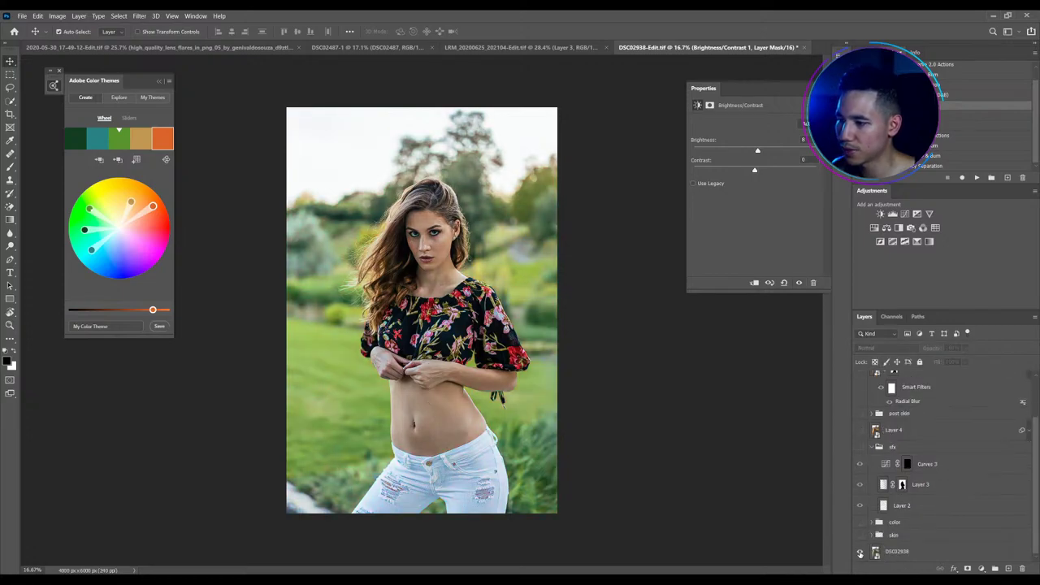
{"action": "left_click", "coordinate": [860, 554], "text": "alt"}
{"action": "left_click", "coordinate": [860, 554], "text": "alt"}
{"action": "left_click", "coordinate": [860, 554], "text": "alt"}
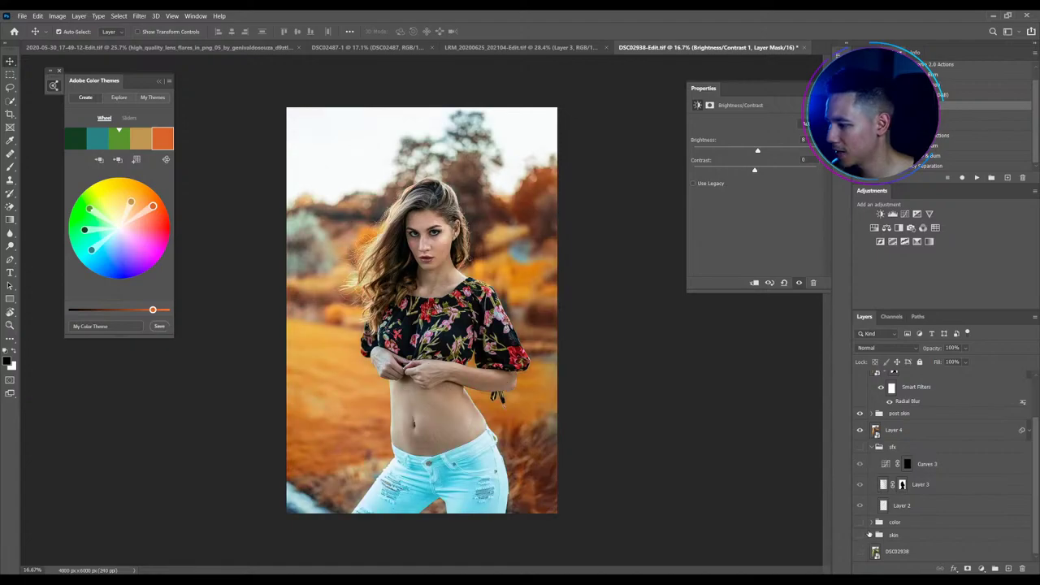
{"action": "scroll", "coordinate": [869, 534], "scroll_direction": "up", "scroll_amount": 2}
{"action": "left_click", "coordinate": [870, 502]}
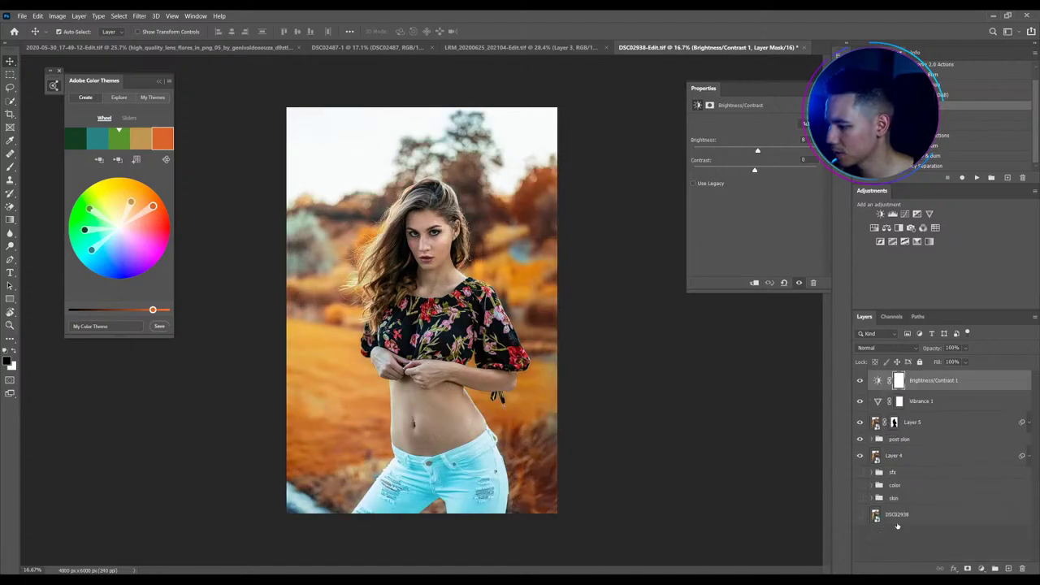
{"action": "left_click", "coordinate": [898, 526]}
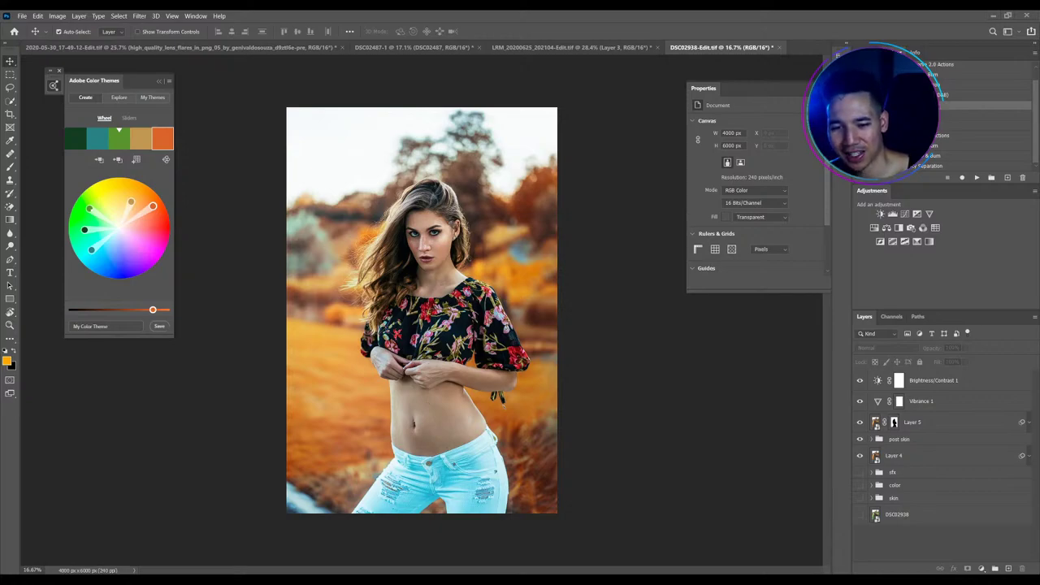
Ready the Brush tool with Brush Settings on DSC02487-1, then return to the LRM_20200625 portrait
{"action": "left_click", "coordinate": [406, 47]}
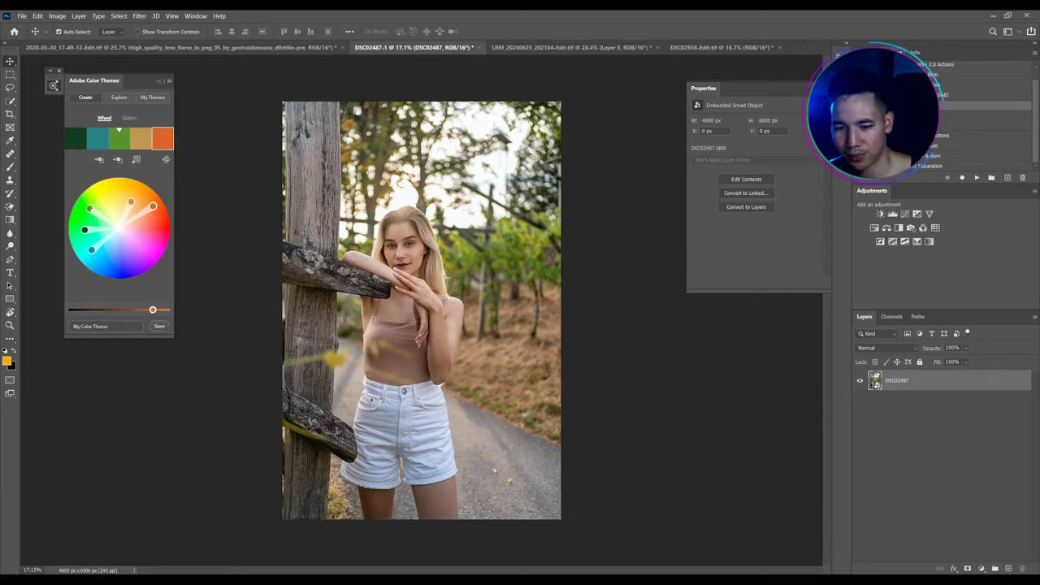
{"action": "key", "text": "F5"}
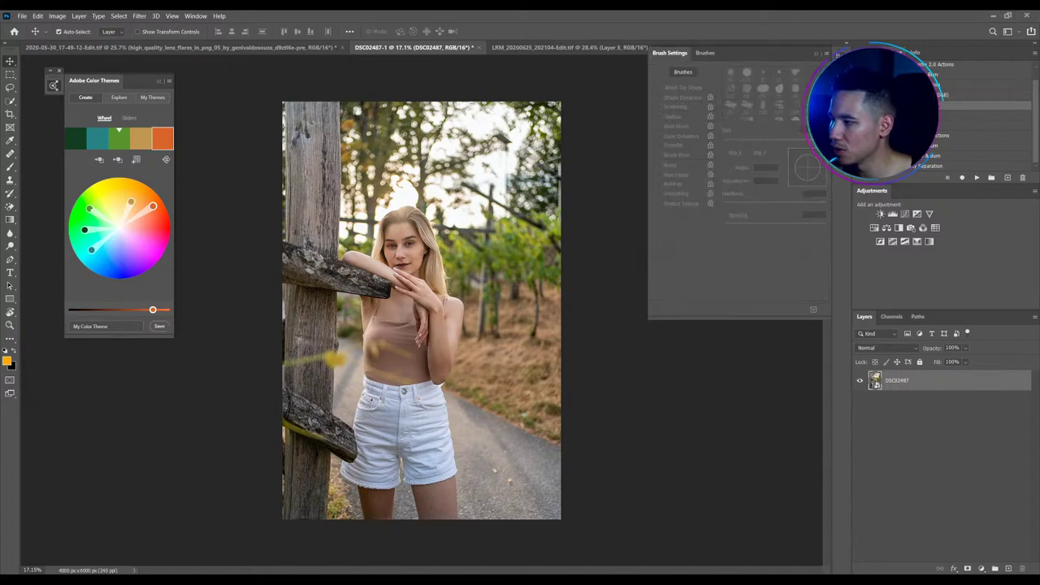
{"action": "key", "text": "b"}
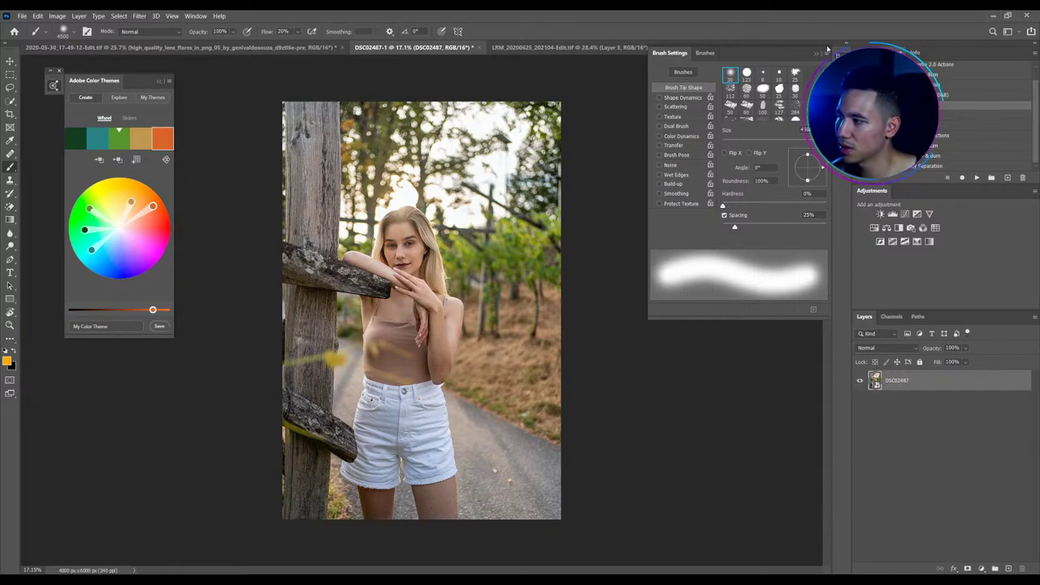
{"action": "left_click", "coordinate": [704, 52]}
{"action": "left_click", "coordinate": [669, 53]}
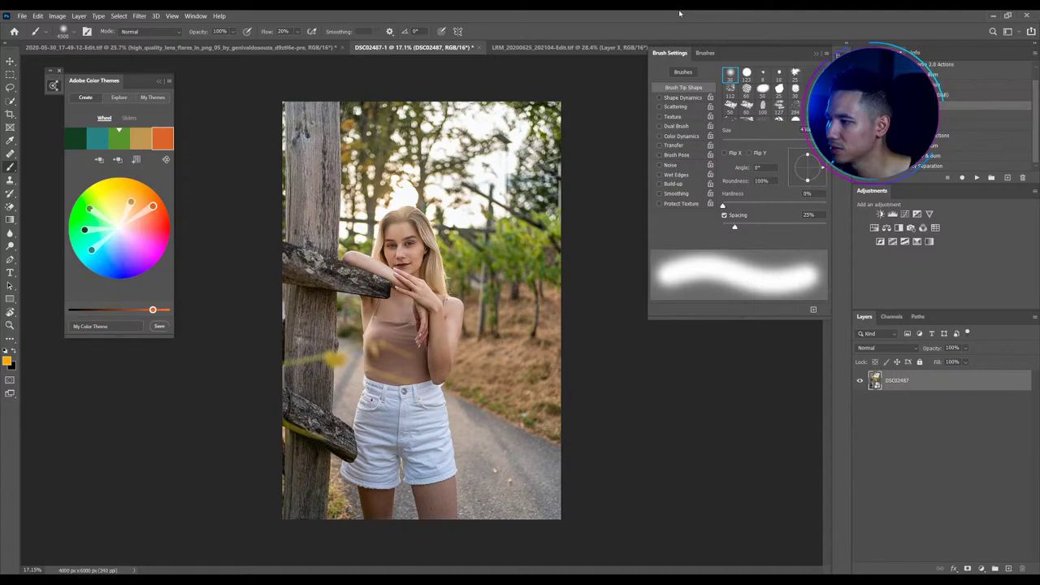
{"action": "left_click", "coordinate": [853, 439]}
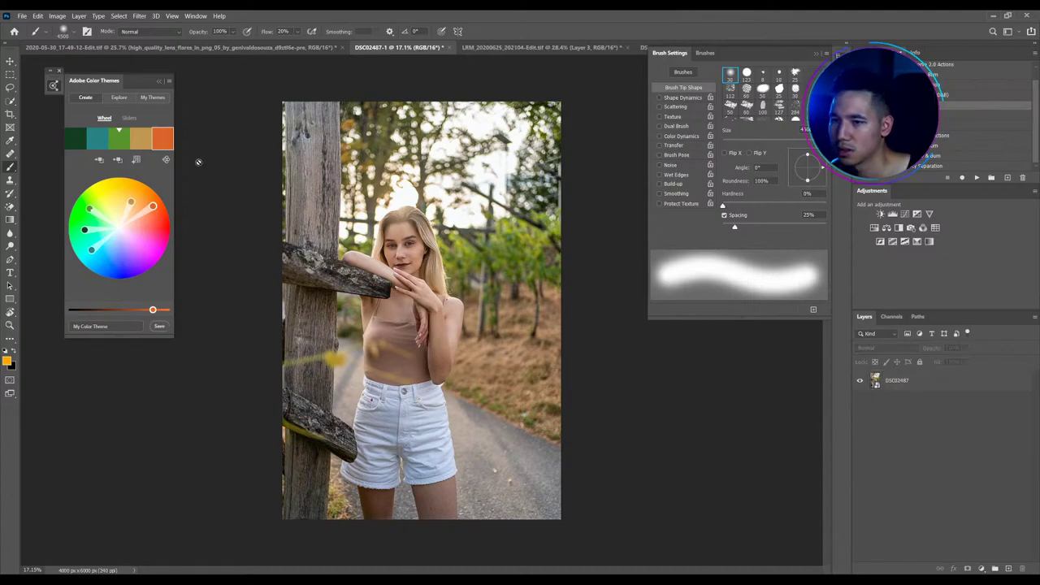
{"action": "left_click", "coordinate": [493, 46]}
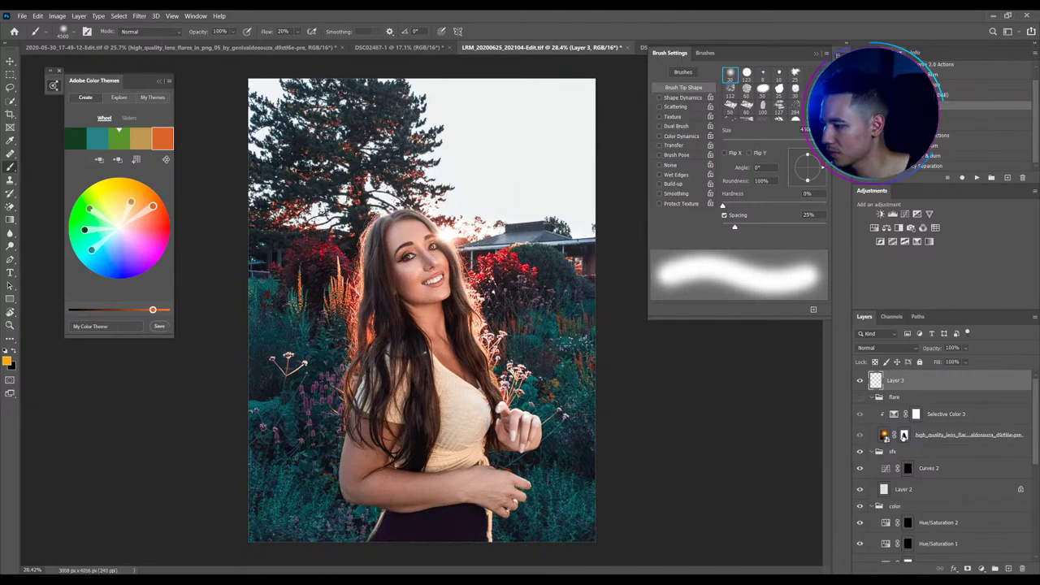
On the lens-flare layer, shrink the brush and choose General Brushes > Soft Round
{"action": "left_click", "coordinate": [903, 436]}
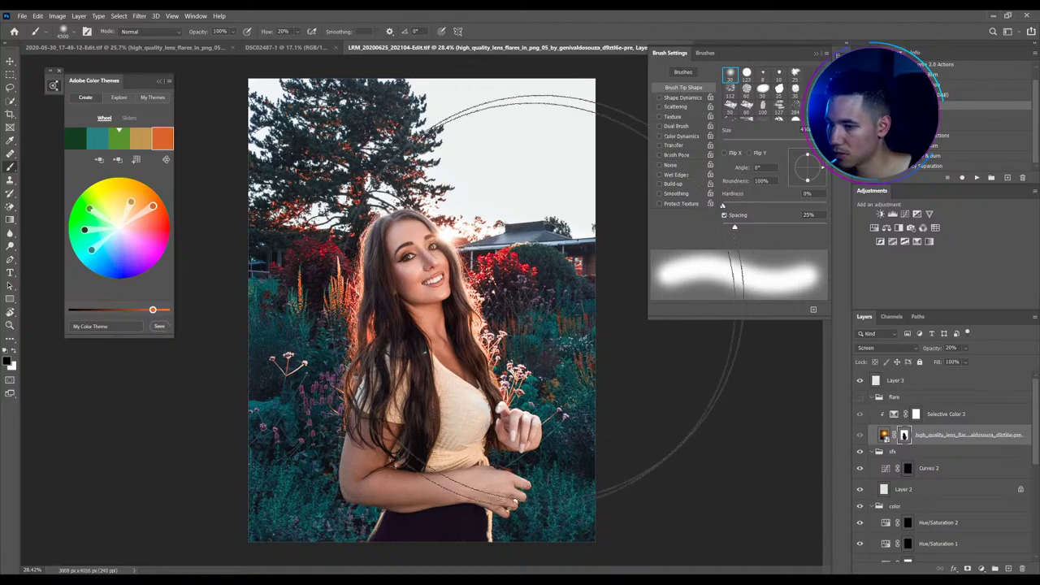
{"action": "left_click_drag", "start_coordinate": [476, 293], "coordinate": [286, 276]}
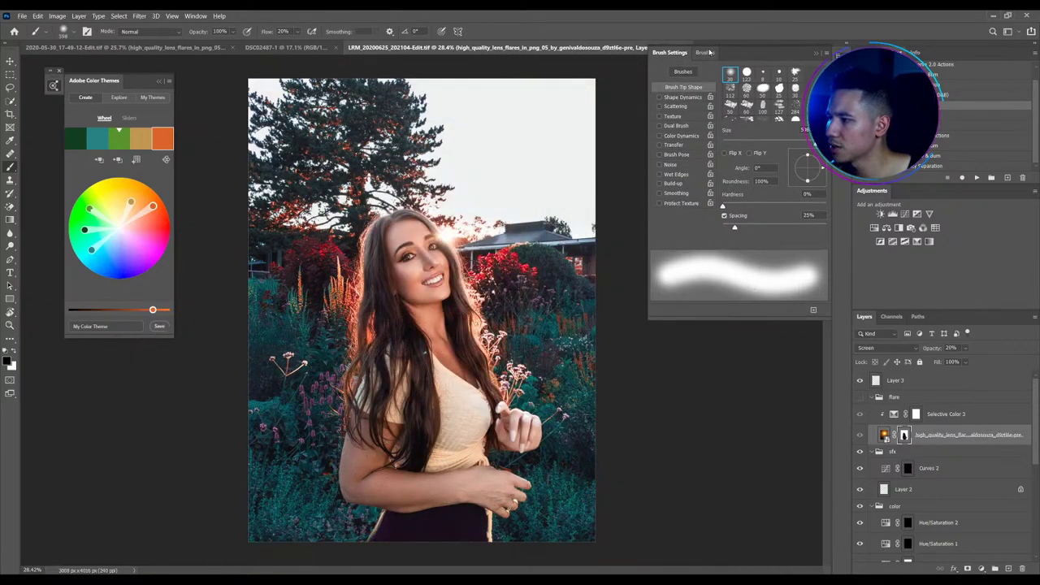
{"action": "left_click", "coordinate": [708, 52]}
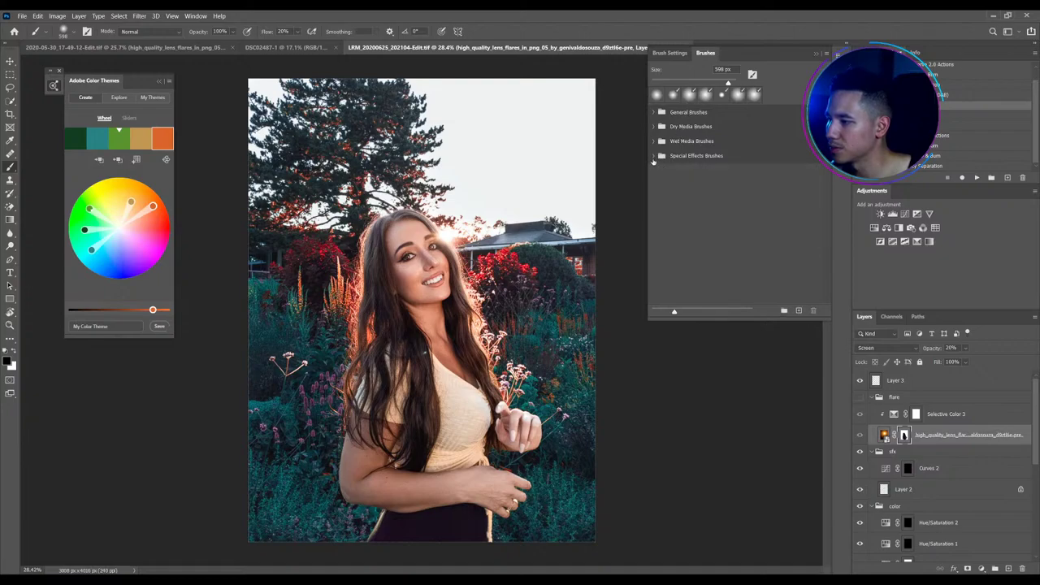
{"action": "left_click", "coordinate": [654, 112]}
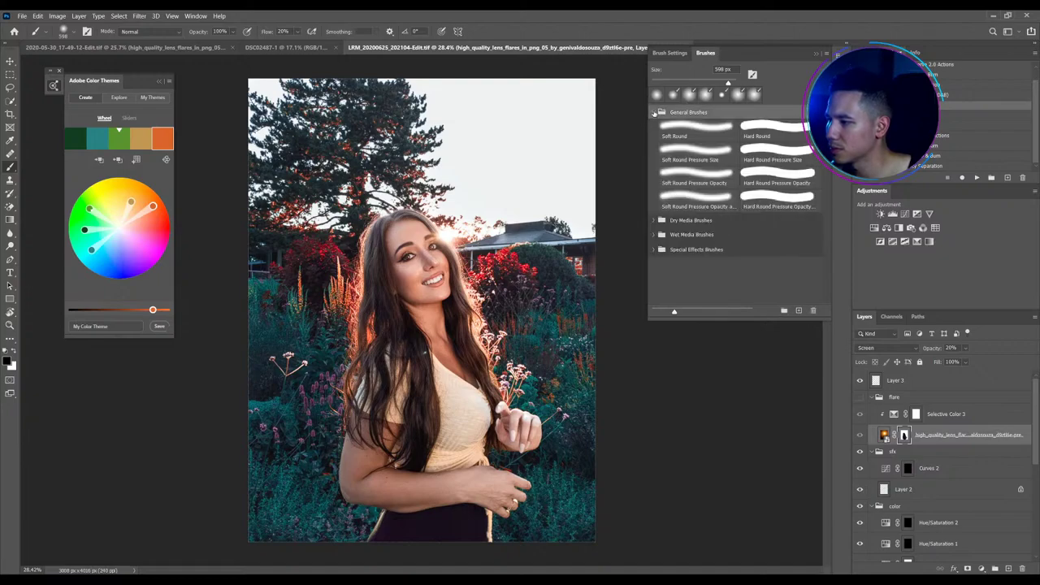
{"action": "left_click", "coordinate": [675, 128]}
Enable Transfer and set Shape Dynamics Size Control to Pen Pressure with a lower minimum diameter
{"action": "left_click", "coordinate": [669, 52]}
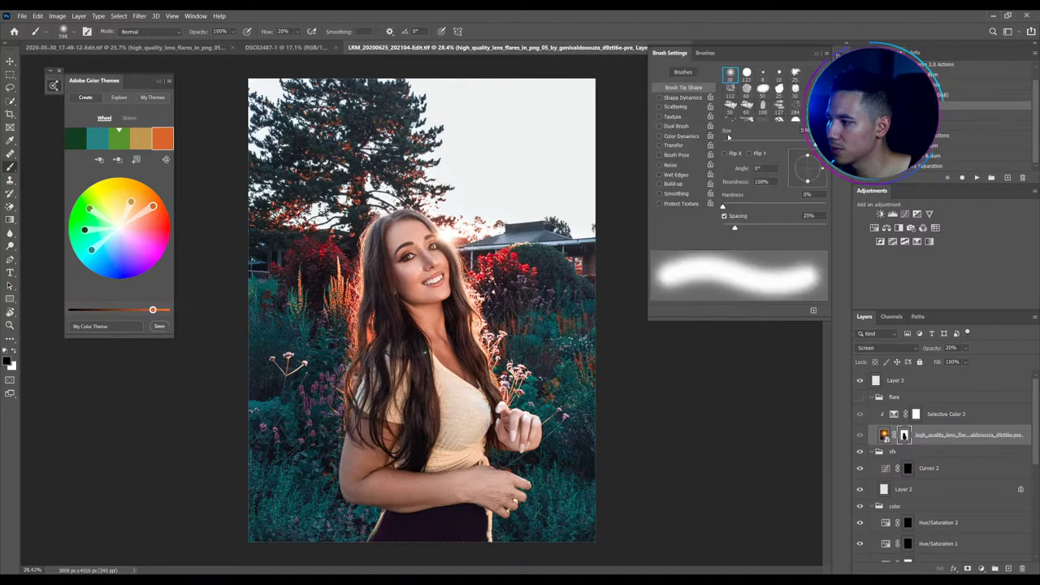
{"action": "left_click", "coordinate": [679, 98]}
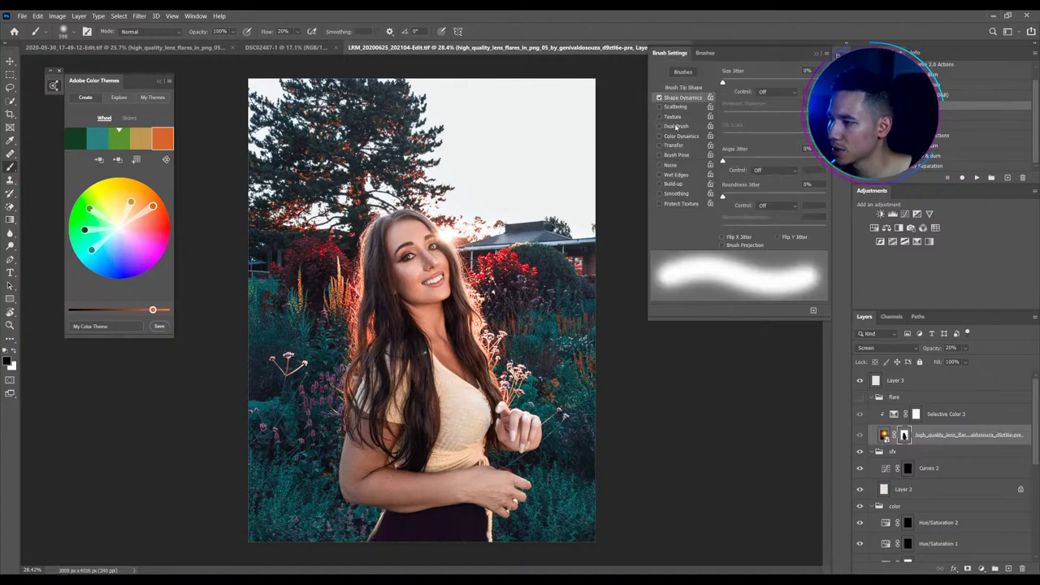
{"action": "left_click", "coordinate": [674, 146]}
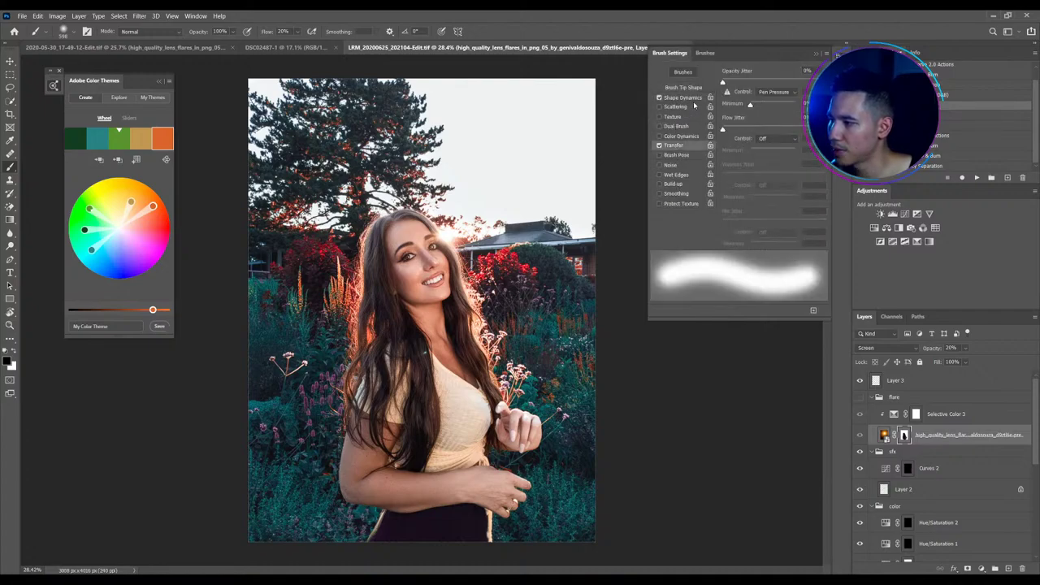
{"action": "left_click", "coordinate": [681, 97]}
{"action": "left_click", "coordinate": [776, 92]}
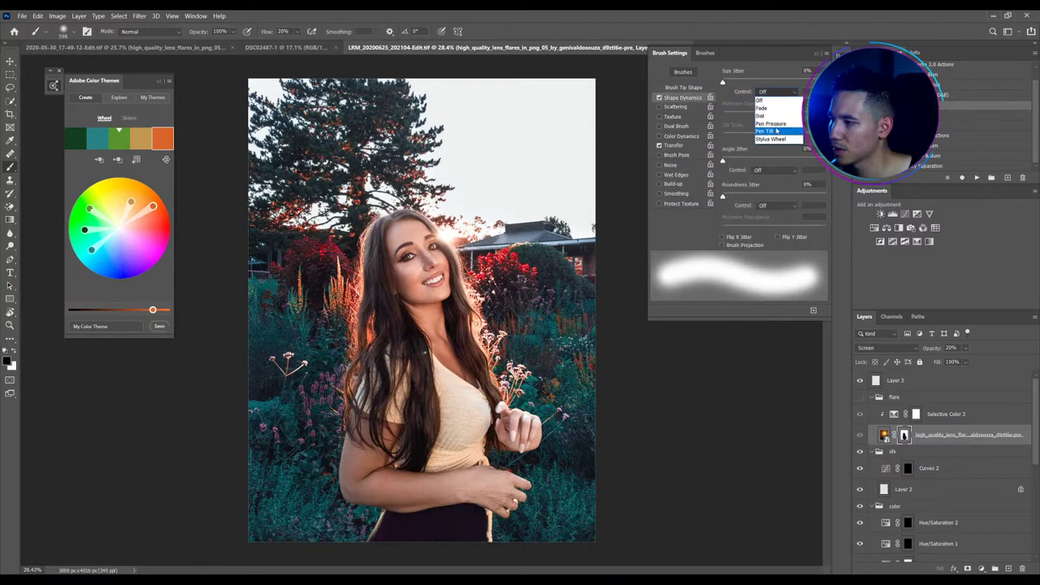
{"action": "left_click", "coordinate": [768, 123]}
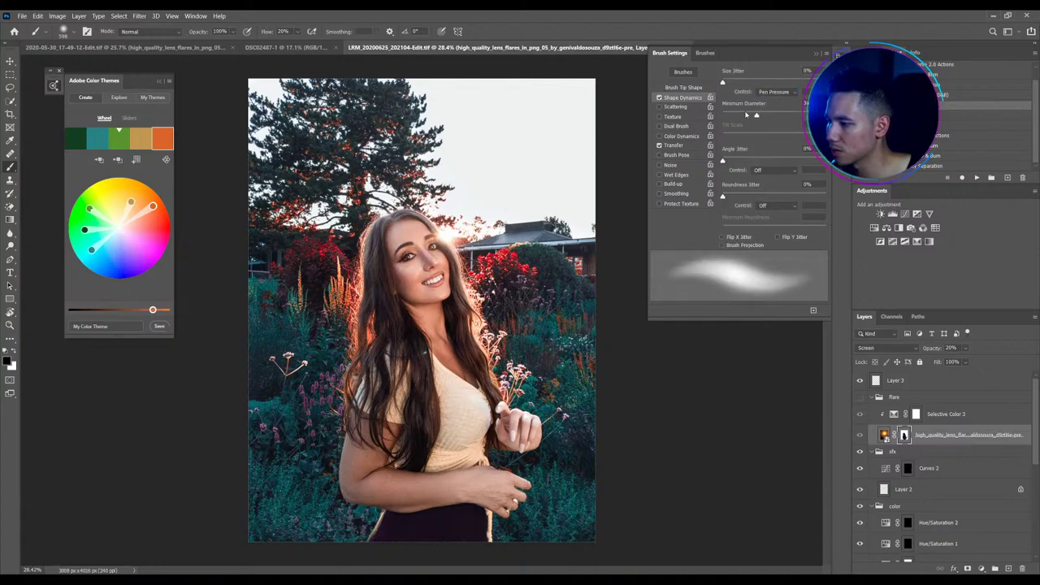
{"action": "mouse_move", "coordinate": [757, 114]}
{"action": "left_mouse_down"}
{"action": "mouse_move", "coordinate": [770, 114]}
{"action": "mouse_move", "coordinate": [744, 115]}
{"action": "left_mouse_up"}
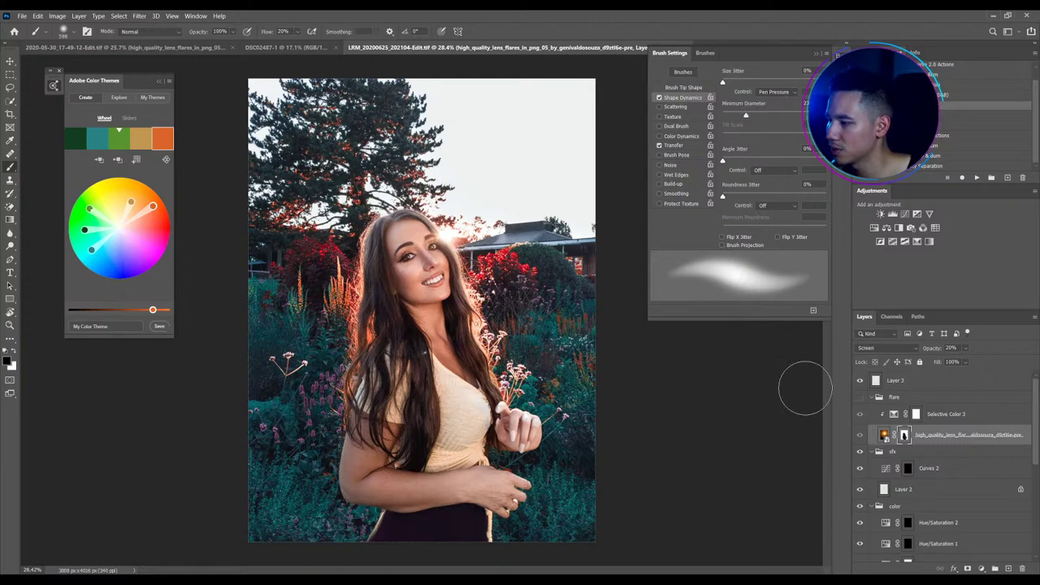
Re-enable Transfer for pen-pressure opacity and hide the Brush Settings panel
{"action": "left_click", "coordinate": [673, 144]}
{"action": "left_click", "coordinate": [659, 145]}
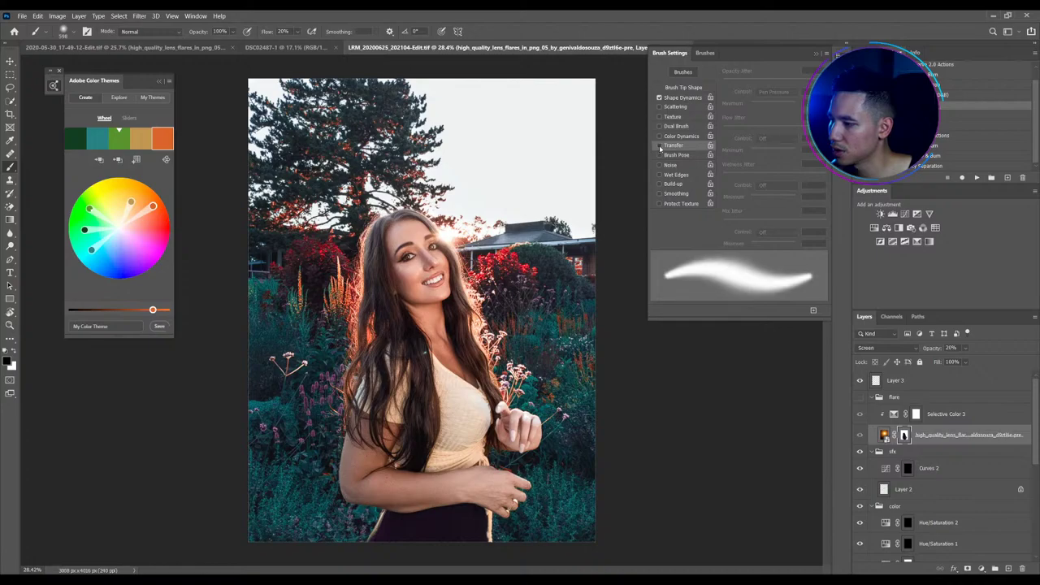
{"action": "left_click", "coordinate": [659, 146]}
{"action": "key", "text": "F5"}
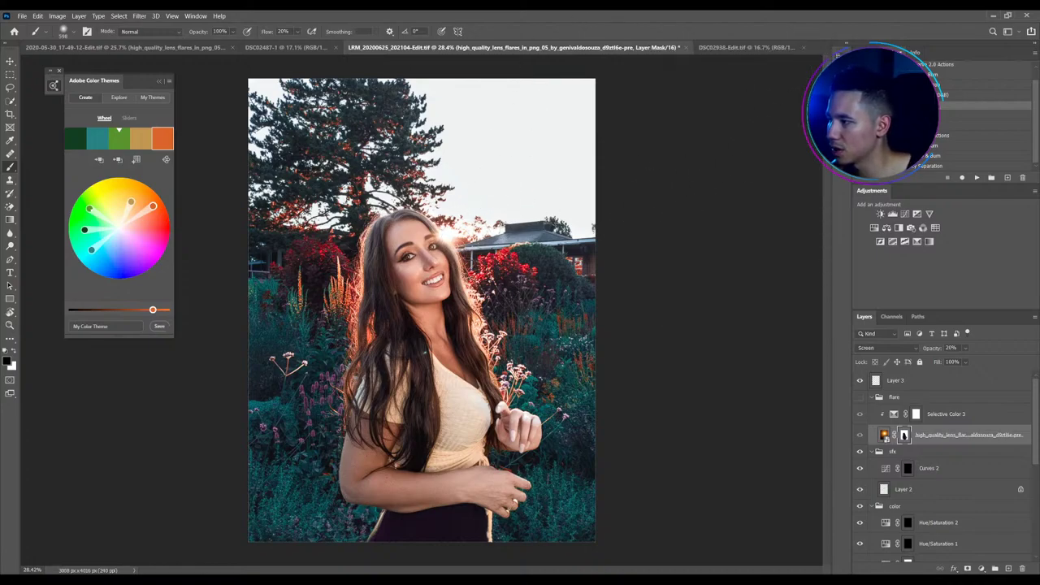
{"action": "key", "text": "F5"}
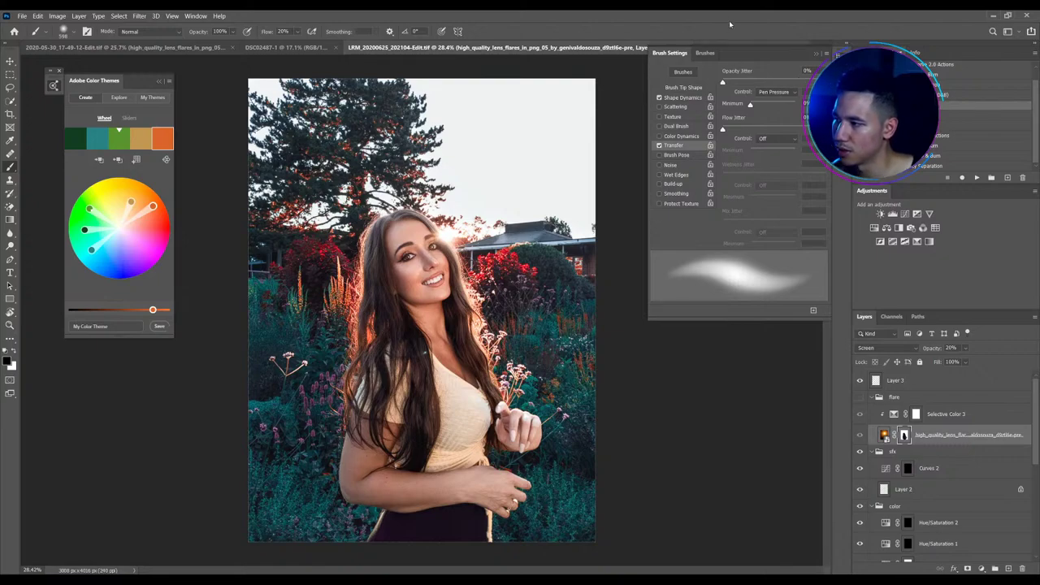
{"action": "key", "text": "F5"}
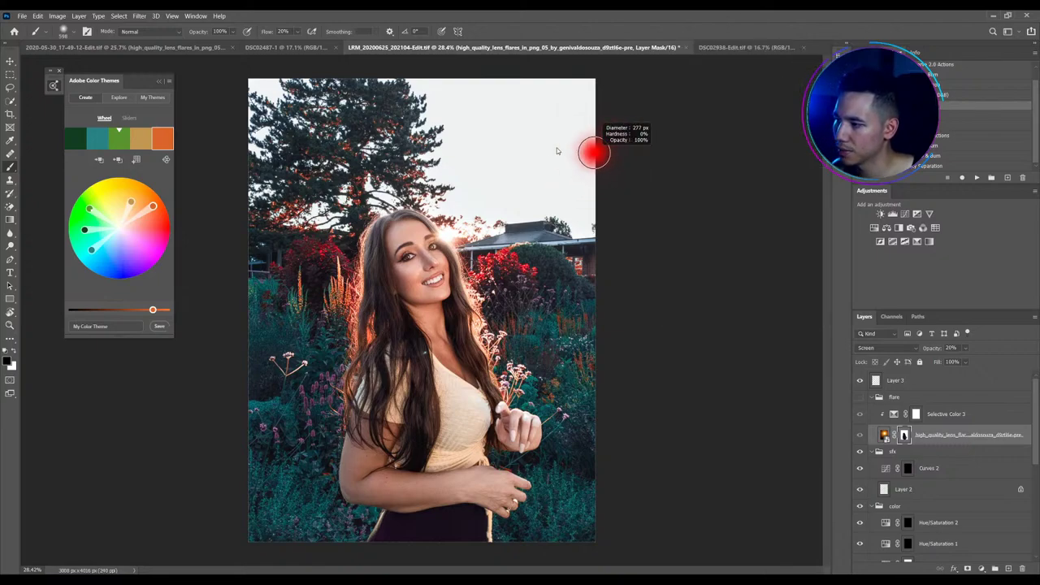
{"action": "scroll", "coordinate": [594, 151], "scroll_direction": "up", "scroll_amount": 2}
{"action": "scroll", "coordinate": [581, 314], "scroll_direction": "down", "scroll_amount": 1}
{"action": "scroll", "coordinate": [581, 314], "scroll_direction": "down", "scroll_amount": 3}
{"action": "scroll", "coordinate": [942, 472], "scroll_direction": "down", "scroll_amount": 10}
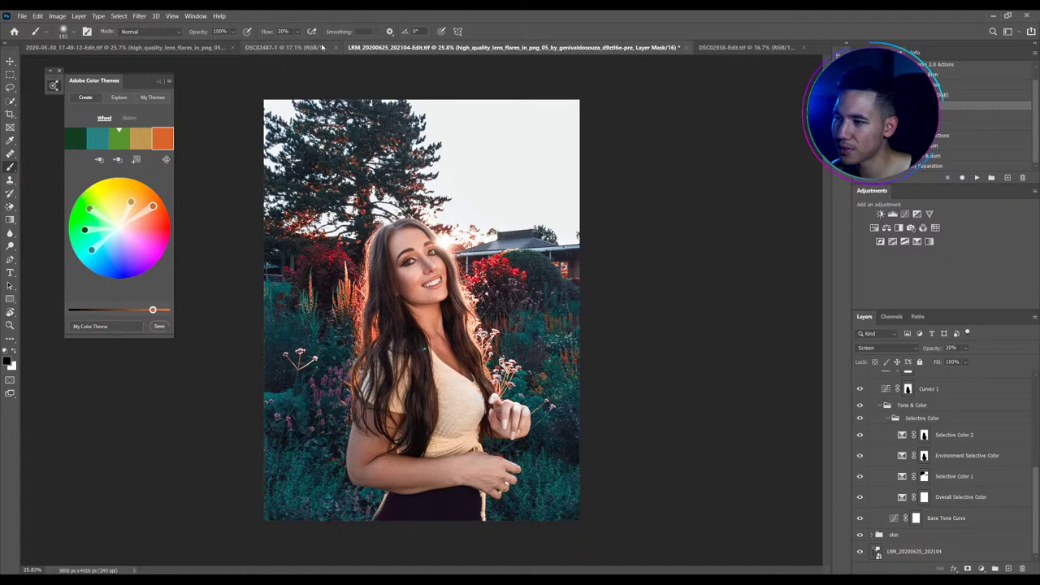
On DSC02487-1, add a new empty layer and run the D&B setup action
{"action": "left_click", "coordinate": [288, 47]}
{"action": "scroll", "coordinate": [401, 276], "scroll_direction": "up", "scroll_amount": 2}
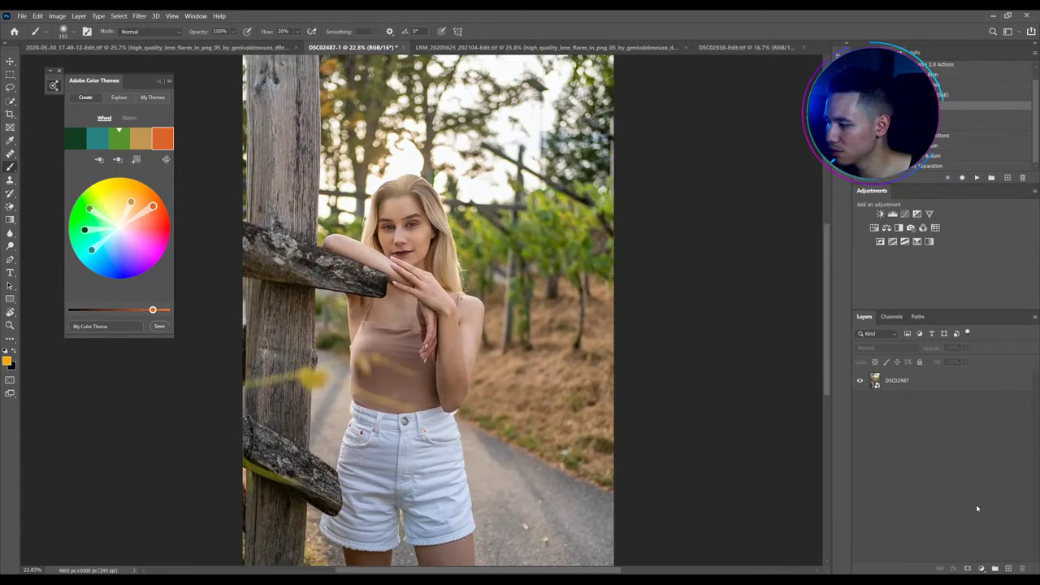
{"action": "left_click", "coordinate": [1008, 569]}
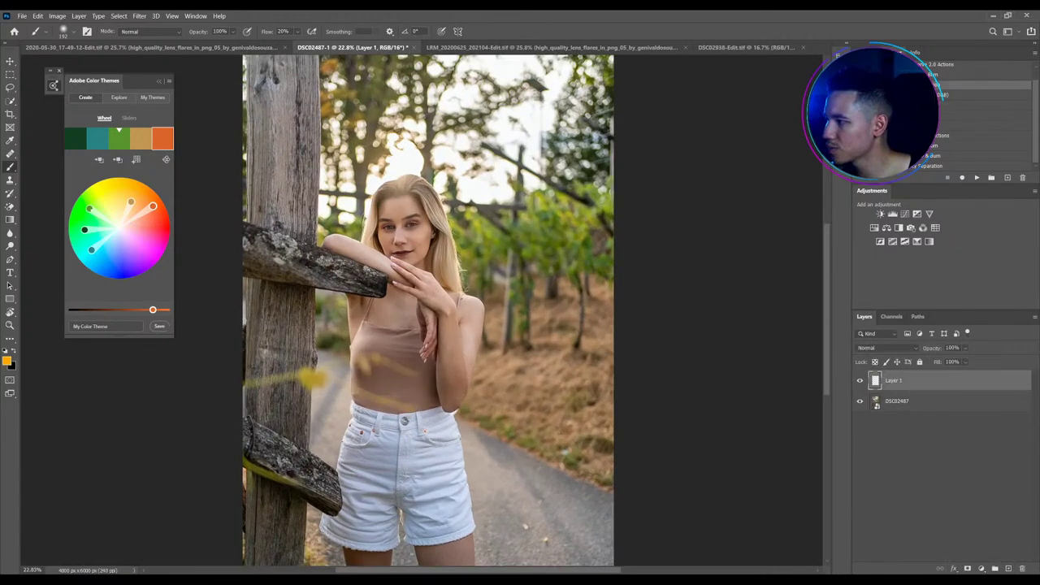
{"action": "left_click", "coordinate": [976, 177]}
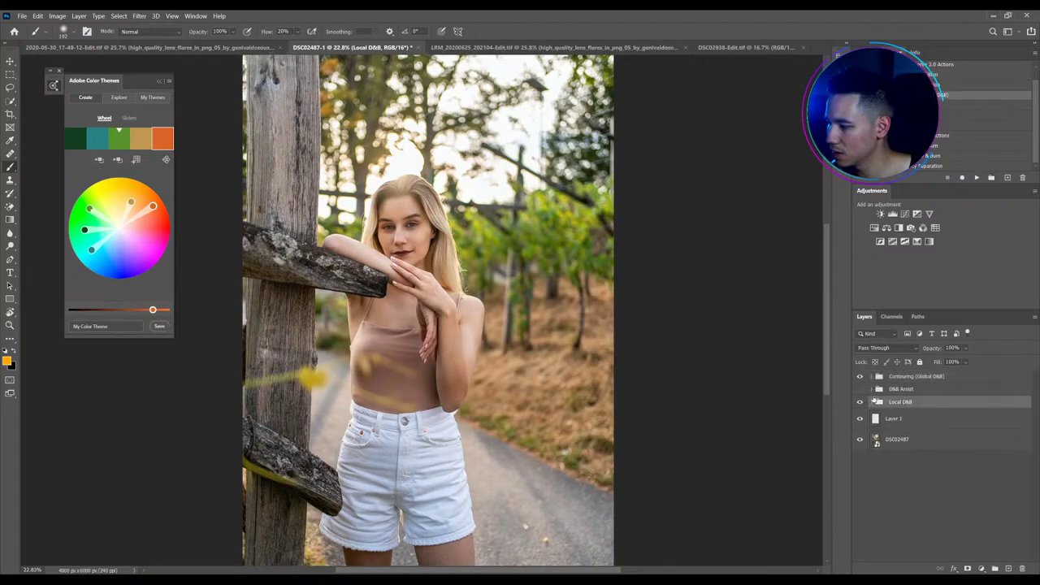
Invert the Local Burn and Local Dodge masks to black and select Layer 1
{"action": "left_click", "coordinate": [873, 402]}
{"action": "left_click", "coordinate": [908, 418]}
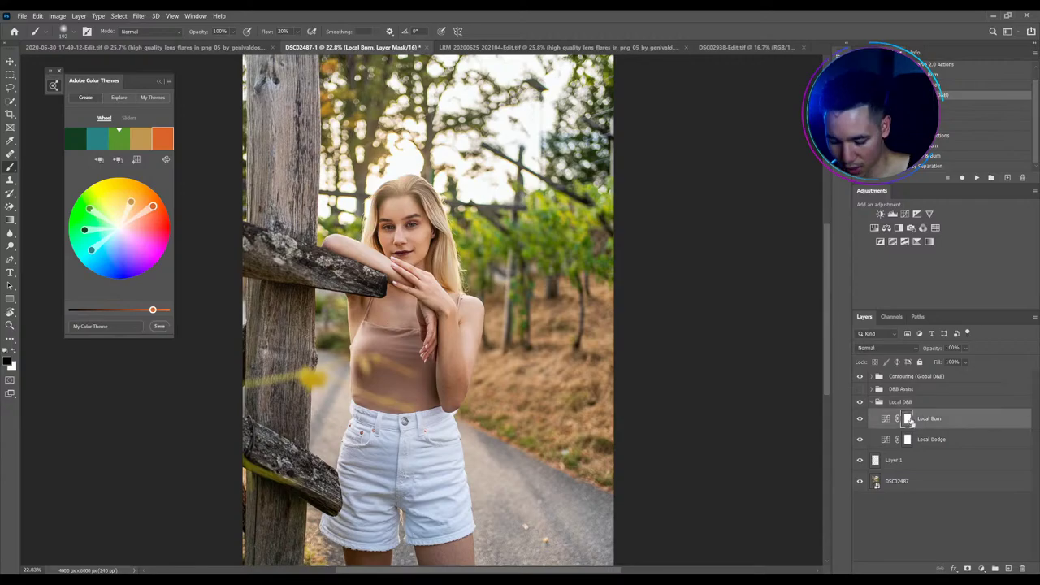
{"action": "key", "text": "ctrl+i"}
{"action": "left_click", "coordinate": [907, 439]}
{"action": "key", "text": "ctrl+i"}
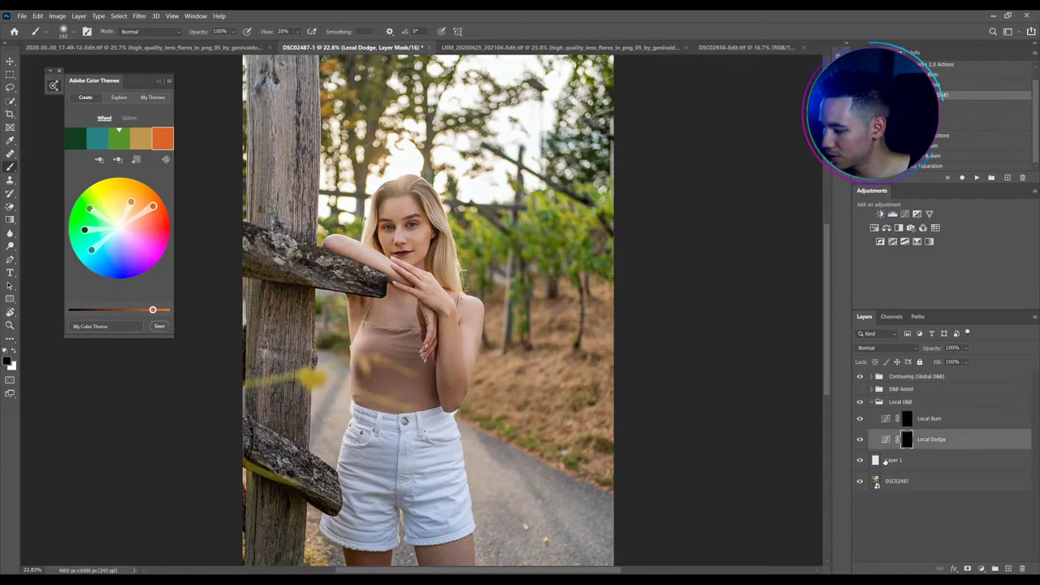
{"action": "left_click", "coordinate": [887, 459]}
Heal forehead blemishes on Layer 1 with the Healing Brush, sampling clean forehead skin
{"action": "scroll", "coordinate": [406, 207], "scroll_direction": "up", "scroll_amount": 6}
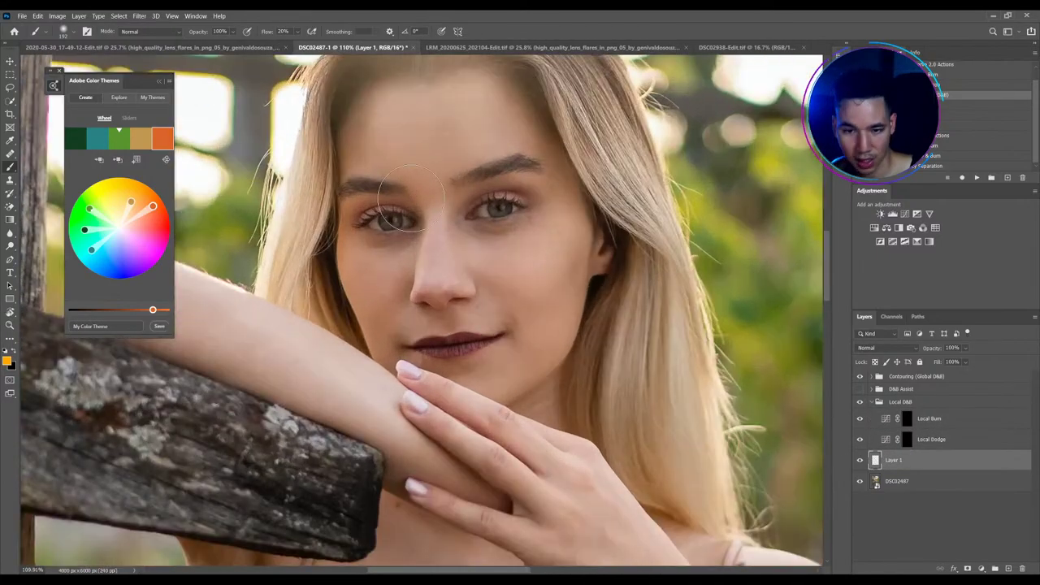
{"action": "key", "text": "j"}
{"action": "scroll", "coordinate": [422, 244], "scroll_direction": "up", "scroll_amount": 3}
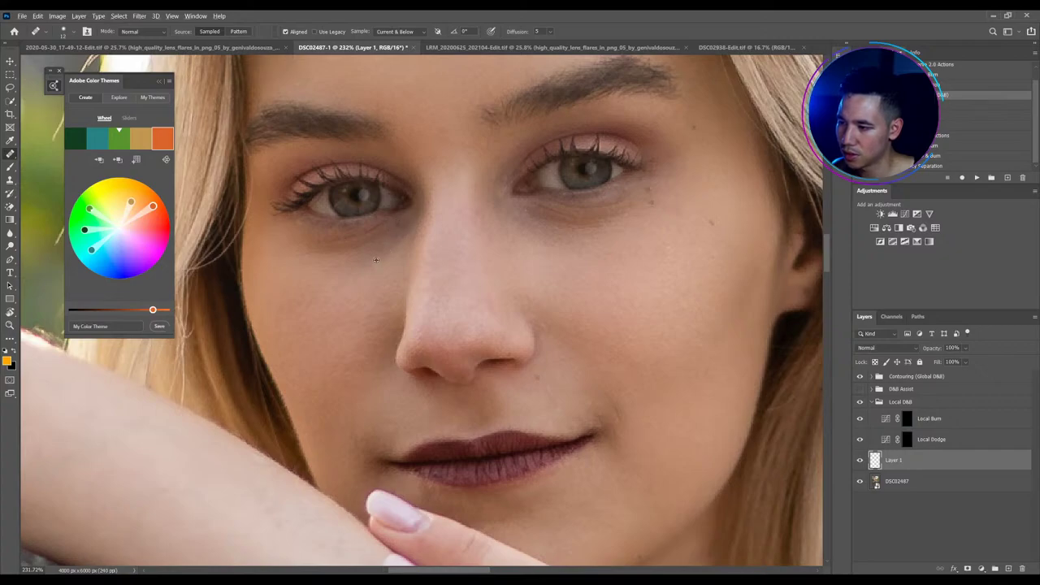
{"action": "scroll", "coordinate": [558, 224], "scroll_direction": "up", "scroll_amount": 2}
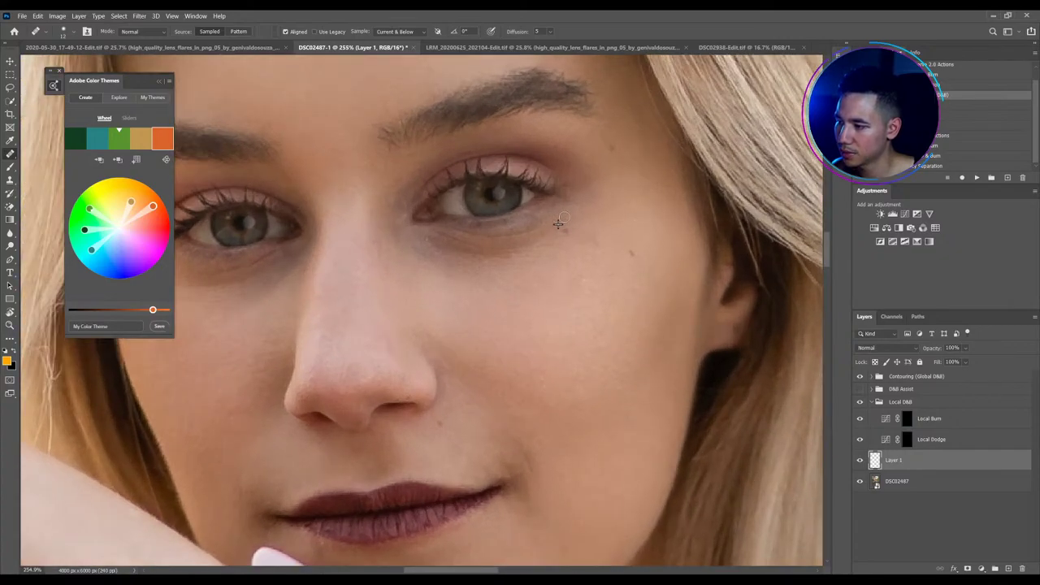
{"action": "scroll", "coordinate": [565, 260], "scroll_direction": "down", "scroll_amount": 1}
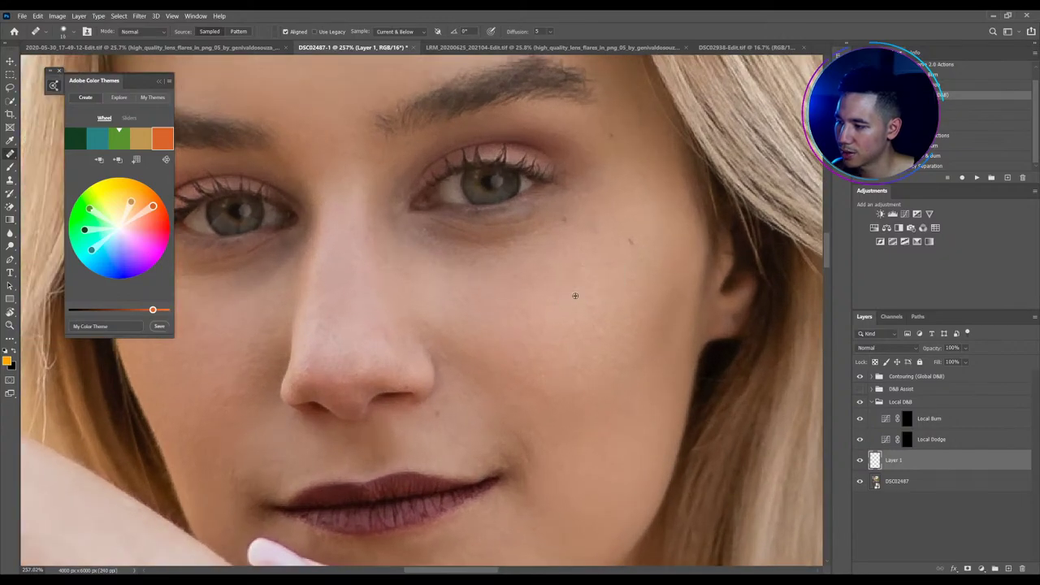
{"action": "scroll", "coordinate": [571, 300], "scroll_direction": "down", "scroll_amount": 3}
{"action": "scroll", "coordinate": [518, 399], "scroll_direction": "up", "scroll_amount": 1}
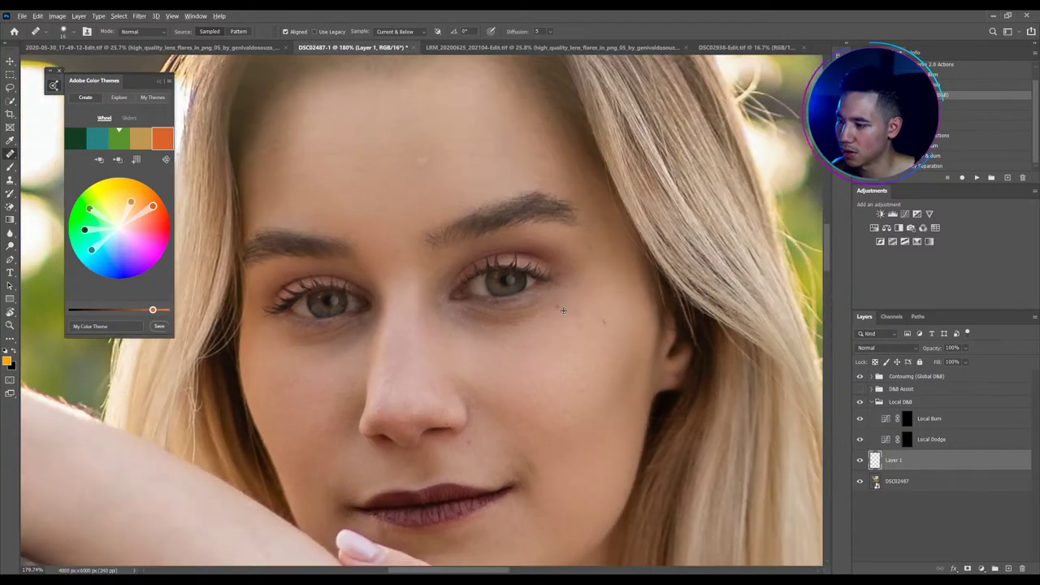
{"action": "scroll", "coordinate": [518, 399], "scroll_direction": "down", "scroll_amount": 2}
{"action": "scroll", "coordinate": [518, 398], "scroll_direction": "up", "scroll_amount": 2}
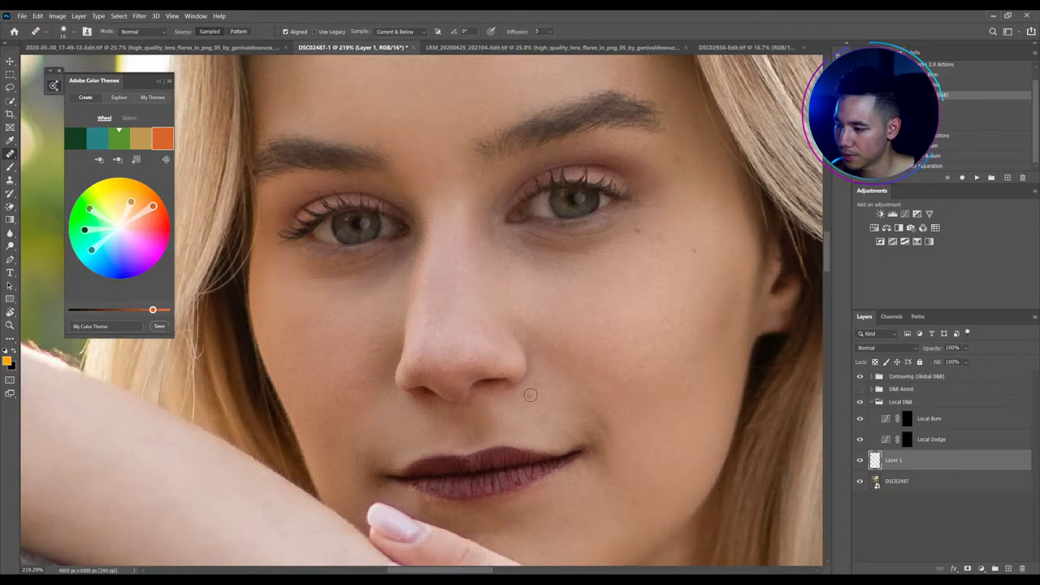
{"action": "scroll", "coordinate": [619, 430], "scroll_direction": "down", "scroll_amount": 1}
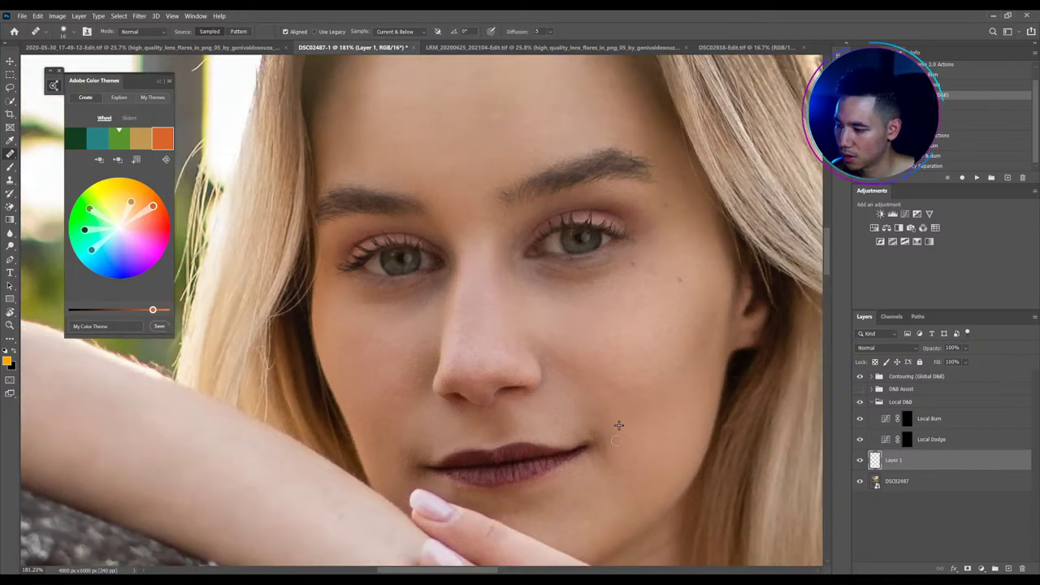
{"action": "scroll", "coordinate": [617, 398], "scroll_direction": "down", "scroll_amount": 2}
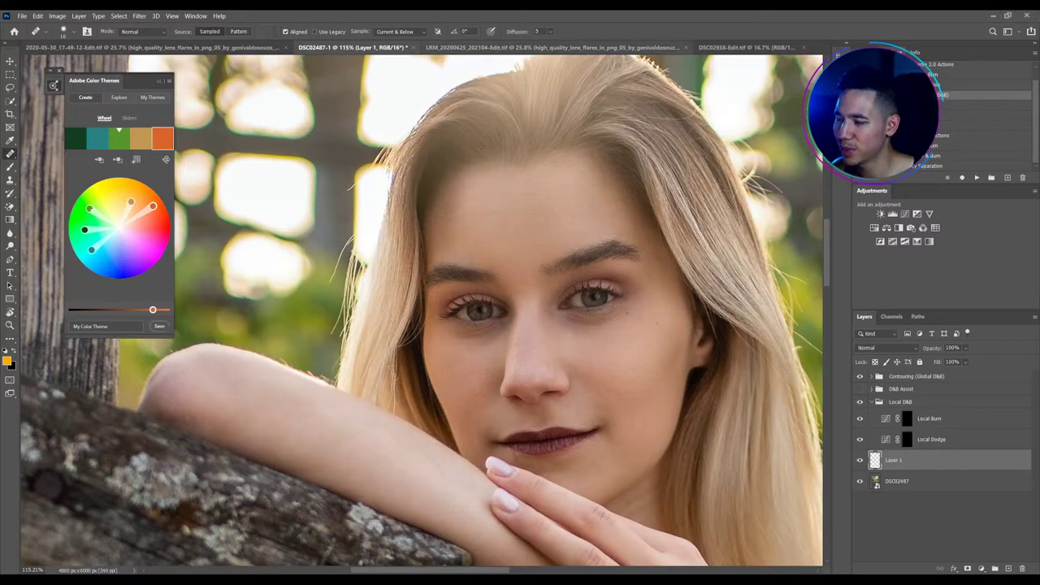
{"action": "scroll", "coordinate": [590, 258], "scroll_direction": "down", "scroll_amount": 3}
{"action": "scroll", "coordinate": [590, 258], "scroll_direction": "up", "scroll_amount": 5}
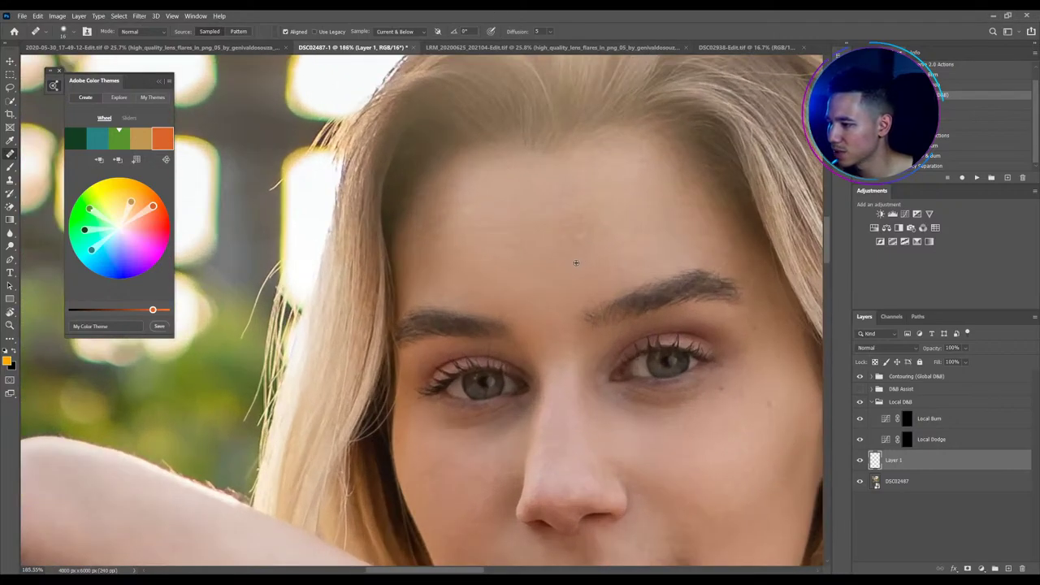
{"action": "left_click", "coordinate": [583, 264], "text": "alt"}
{"action": "mouse_move", "coordinate": [579, 237]}
{"action": "left_mouse_down"}
{"action": "mouse_move", "coordinate": [608, 225]}
{"action": "mouse_move", "coordinate": [561, 235]}
{"action": "left_mouse_up"}
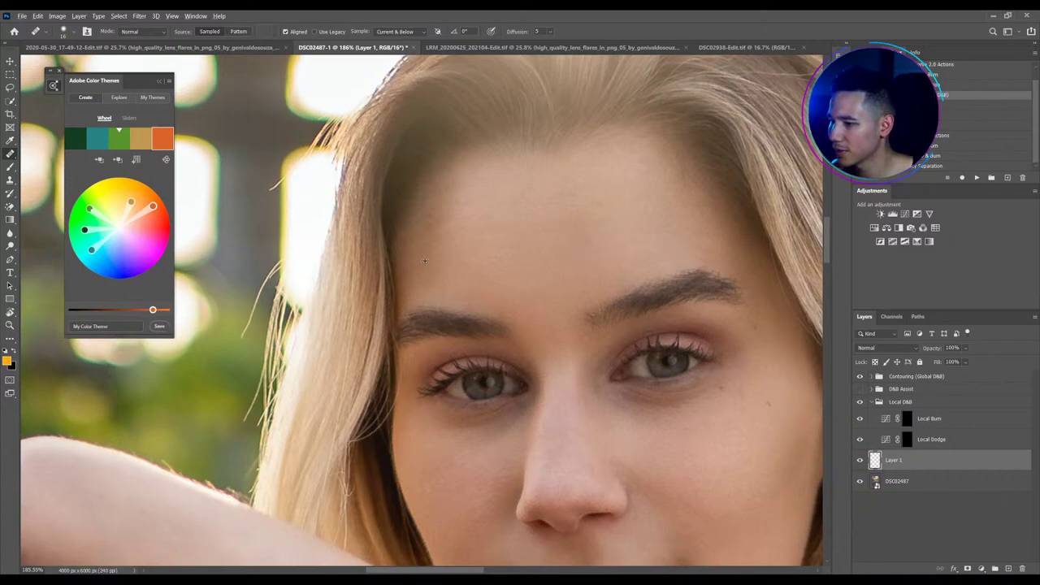
{"action": "scroll", "coordinate": [478, 276], "scroll_direction": "down", "scroll_amount": 2}
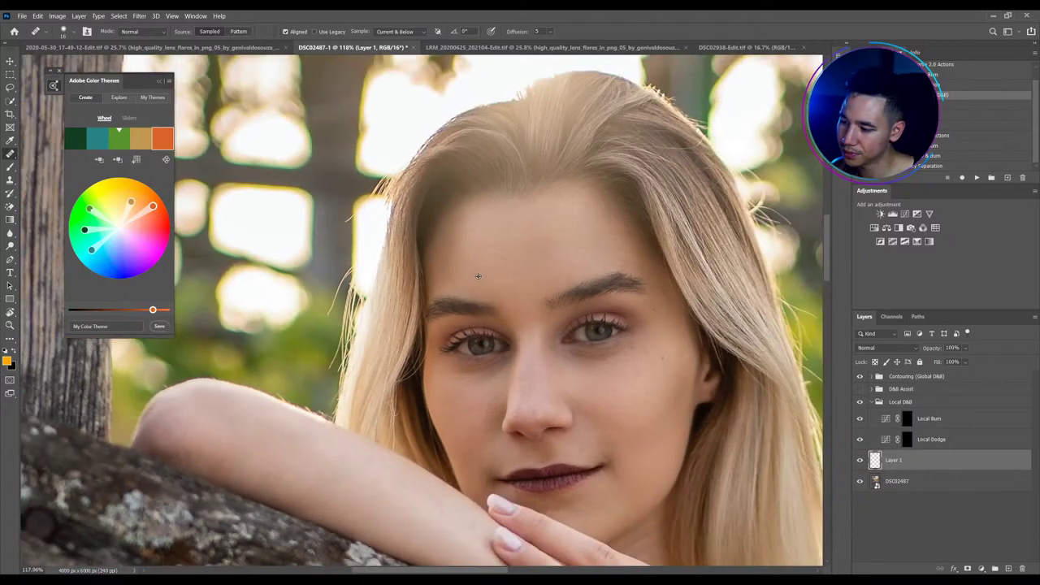
{"action": "scroll", "coordinate": [519, 393], "scroll_direction": "down", "scroll_amount": 1}
{"action": "scroll", "coordinate": [520, 357], "scroll_direction": "down", "scroll_amount": 2}
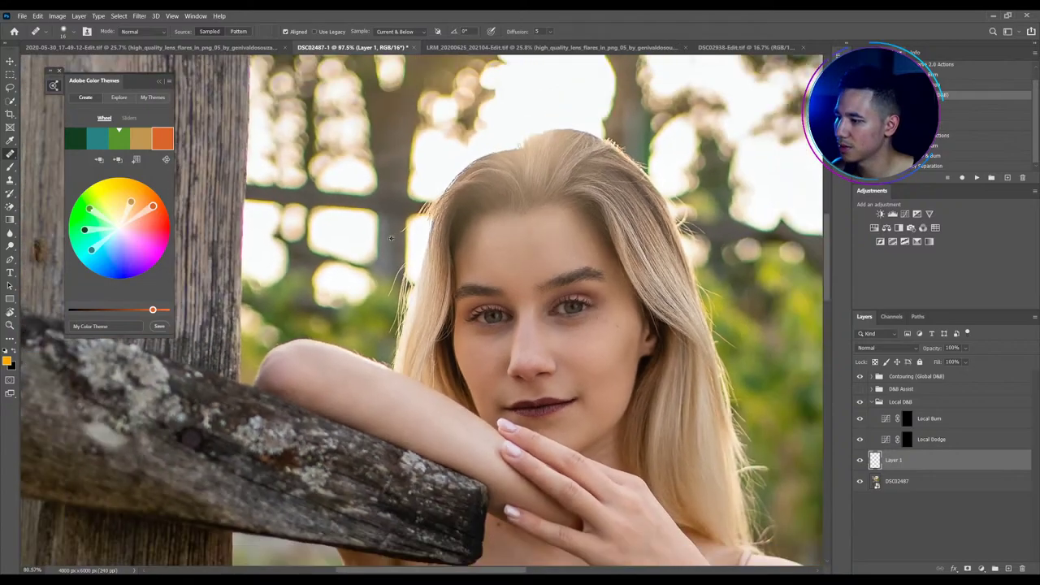
Show the D&B Assist group and open the Add Contrast Curves properties
{"action": "left_click", "coordinate": [859, 388]}
{"action": "left_click", "coordinate": [871, 389]}
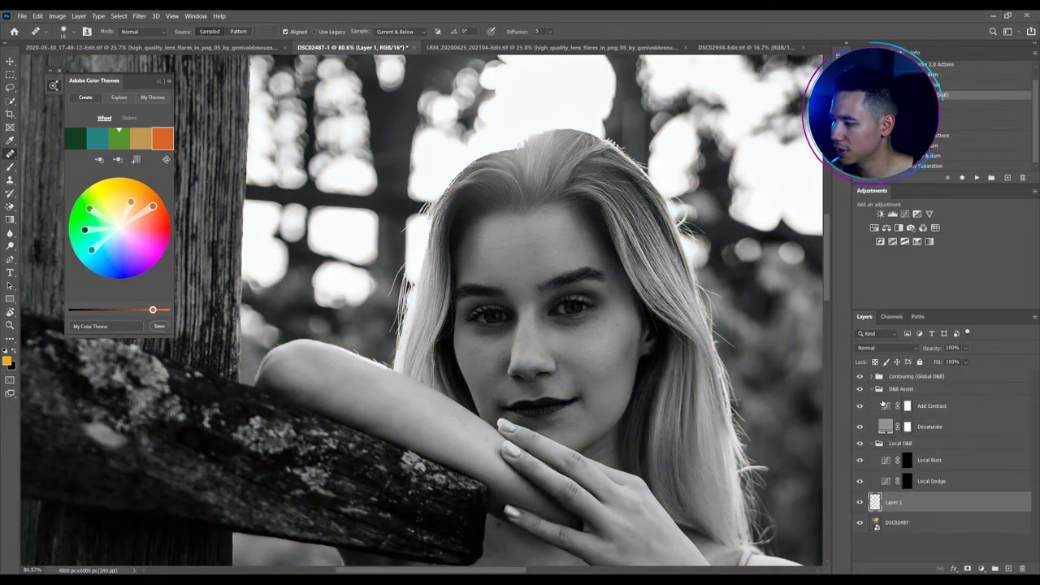
{"action": "left_click", "coordinate": [882, 392]}
{"action": "left_click", "coordinate": [886, 407]}
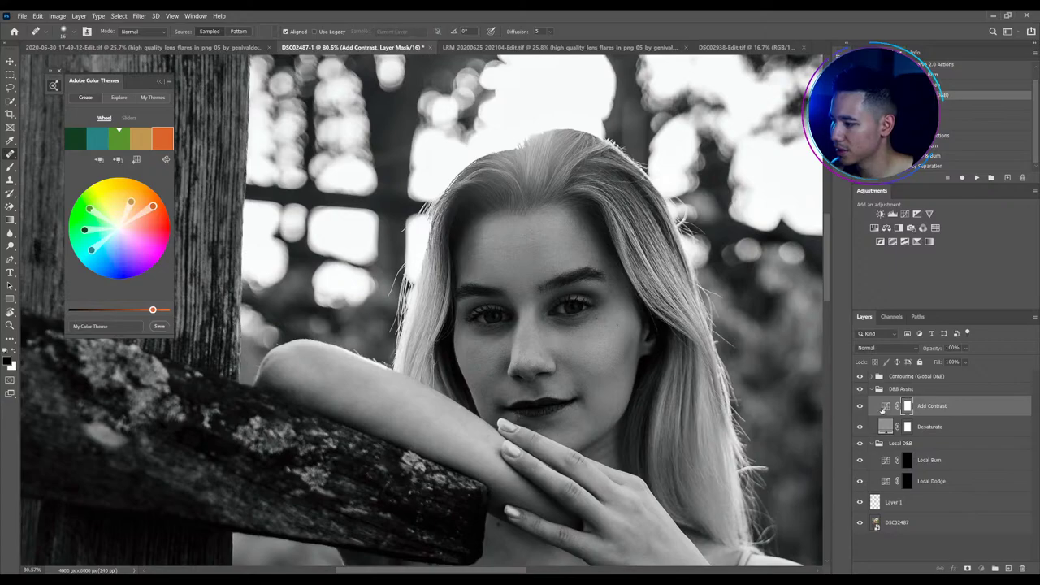
{"action": "double_click", "coordinate": [884, 406]}
{"action": "left_click", "coordinate": [784, 282]}
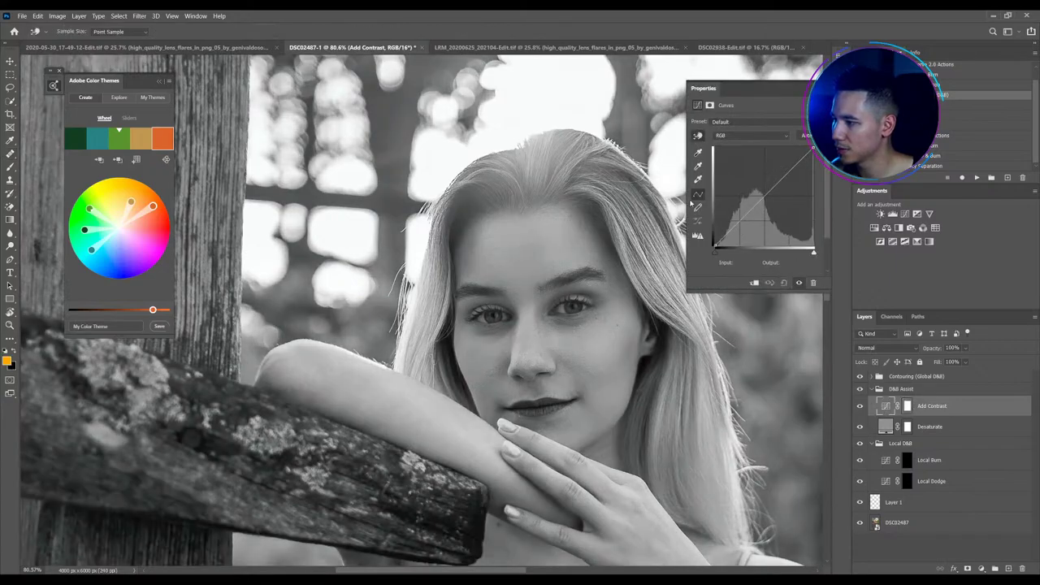
Drag on the face to bend the Add Contrast curve into a steep S-curve
{"action": "scroll", "coordinate": [577, 420], "scroll_direction": "up", "scroll_amount": 5}
{"action": "left_click", "coordinate": [465, 400]}
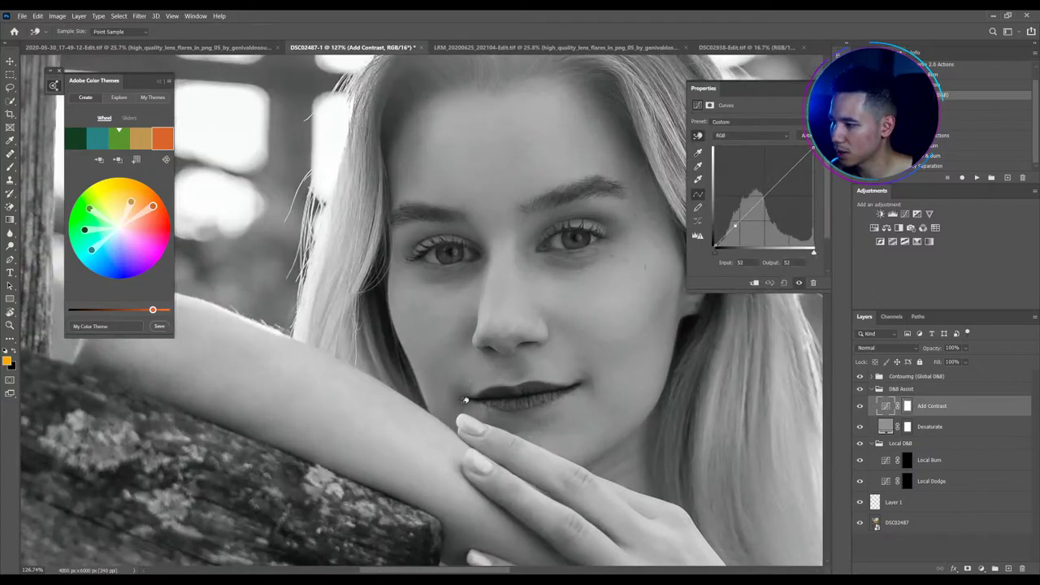
{"action": "left_click_drag", "start_coordinate": [465, 400], "coordinate": [464, 420]}
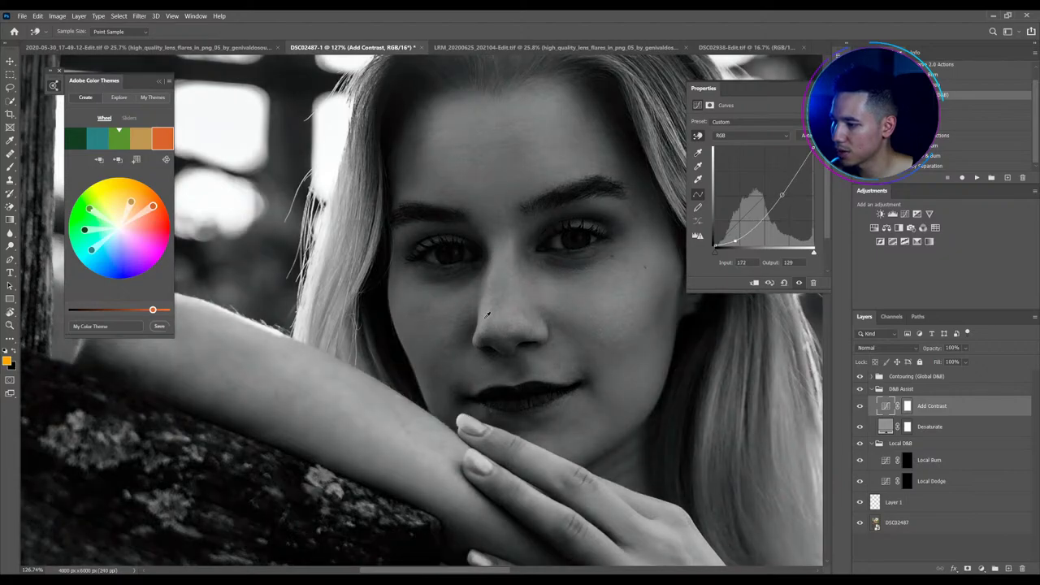
{"action": "left_click_drag", "start_coordinate": [486, 317], "coordinate": [491, 275]}
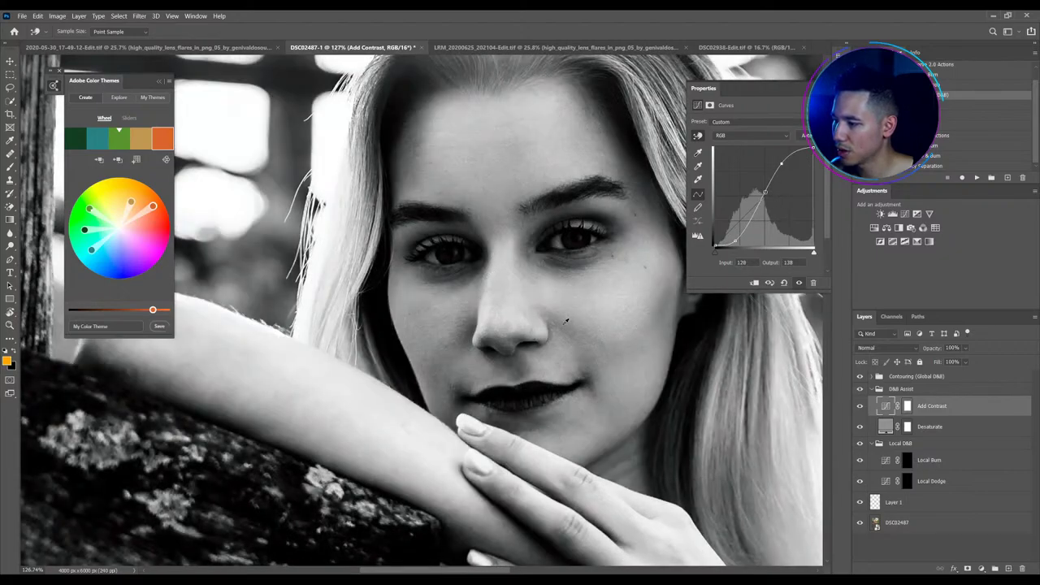
{"action": "left_click_drag", "start_coordinate": [562, 328], "coordinate": [565, 338]}
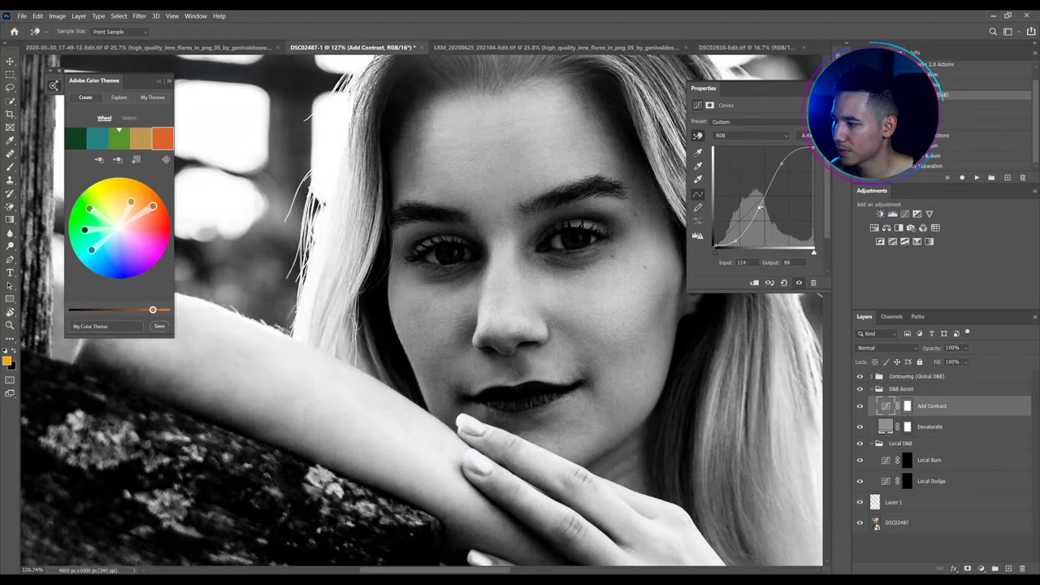
{"action": "left_click_drag", "start_coordinate": [757, 207], "coordinate": [755, 222]}
{"action": "scroll", "coordinate": [386, 323], "scroll_direction": "down", "scroll_amount": 2}
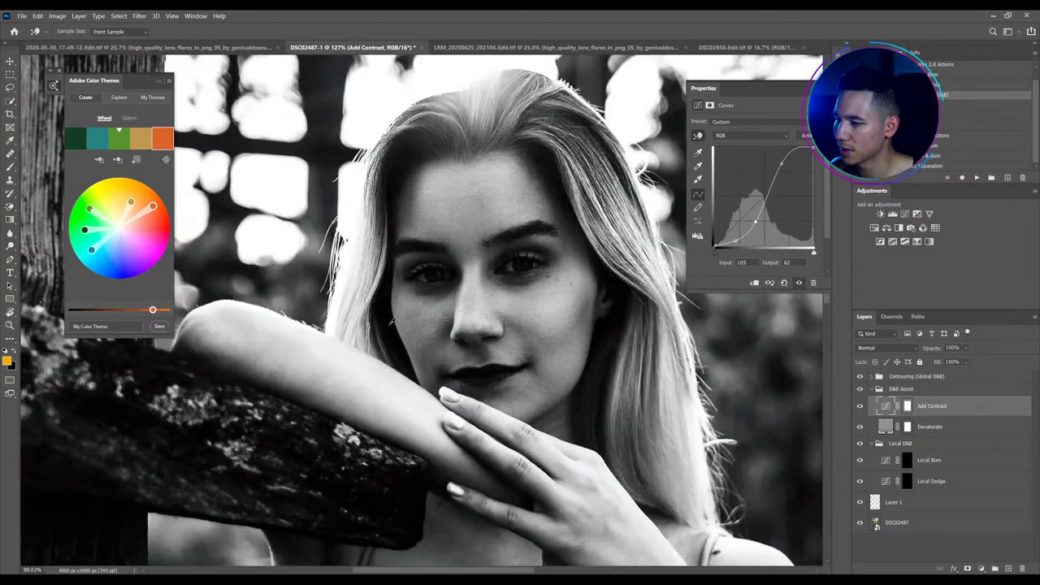
{"action": "scroll", "coordinate": [386, 323], "scroll_direction": "down", "scroll_amount": 1}
On the Local Dodge mask, paint faint white brightening onto the forehead with a smaller brush
{"action": "left_click", "coordinate": [907, 481]}
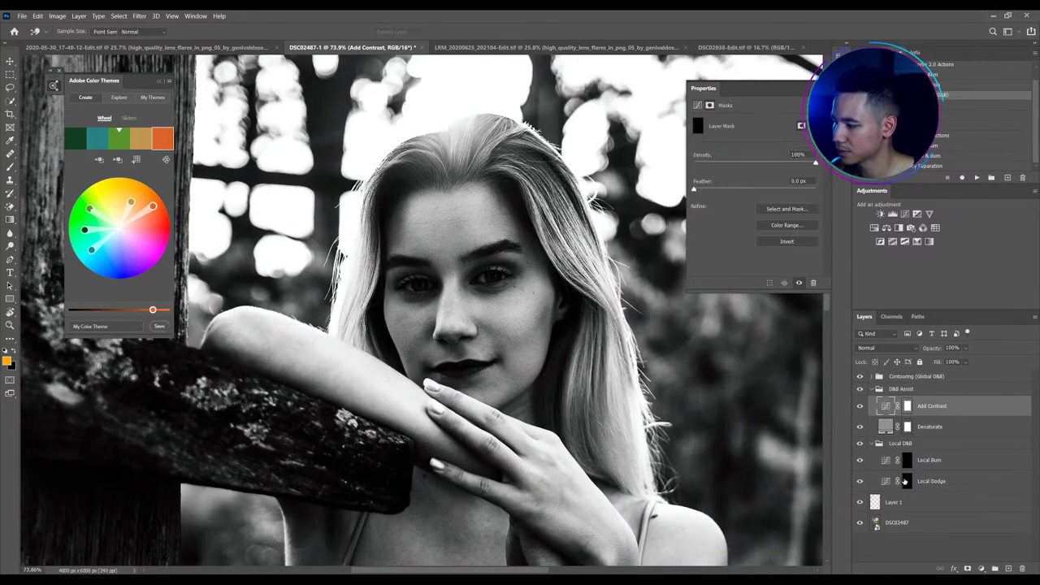
{"action": "key", "text": "b"}
{"action": "mouse_move", "coordinate": [442, 216]}
{"action": "left_mouse_down"}
{"action": "mouse_move", "coordinate": [455, 213]}
{"action": "mouse_move", "coordinate": [439, 213]}
{"action": "left_mouse_up"}
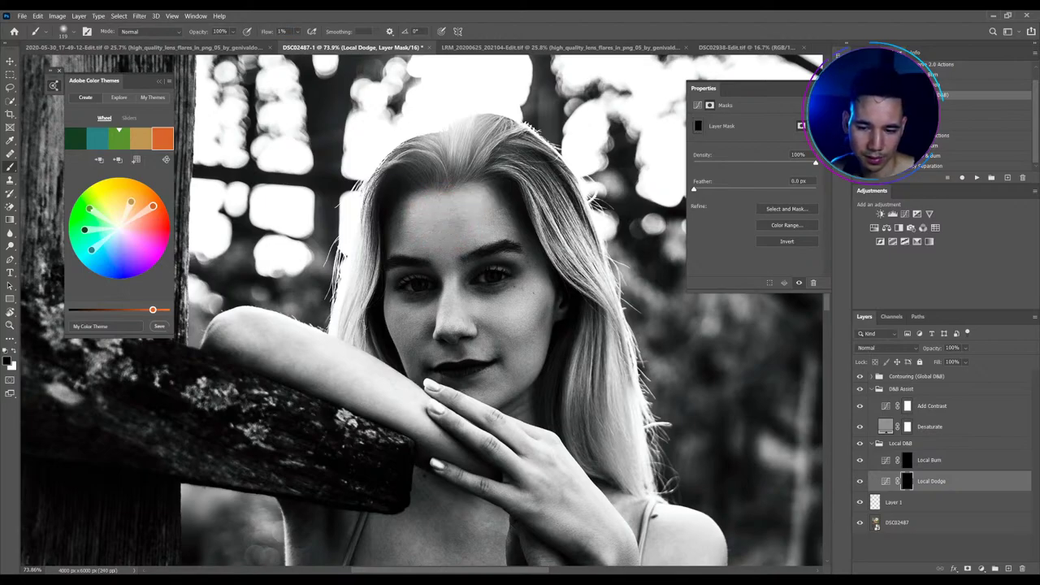
{"action": "scroll", "coordinate": [418, 280], "scroll_direction": "up", "scroll_amount": 1}
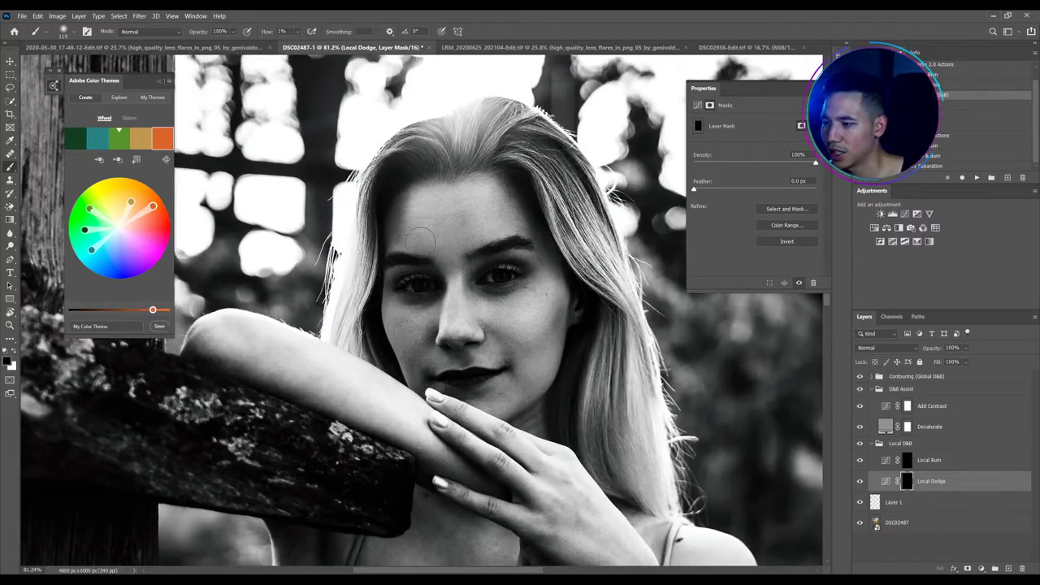
{"action": "key", "text": "bracketleft"}
{"action": "key", "text": "bracketleft"}
{"action": "key", "text": "bracketleft"}
{"action": "key", "text": "bracketleft"}
{"action": "key", "text": "bracketleft"}
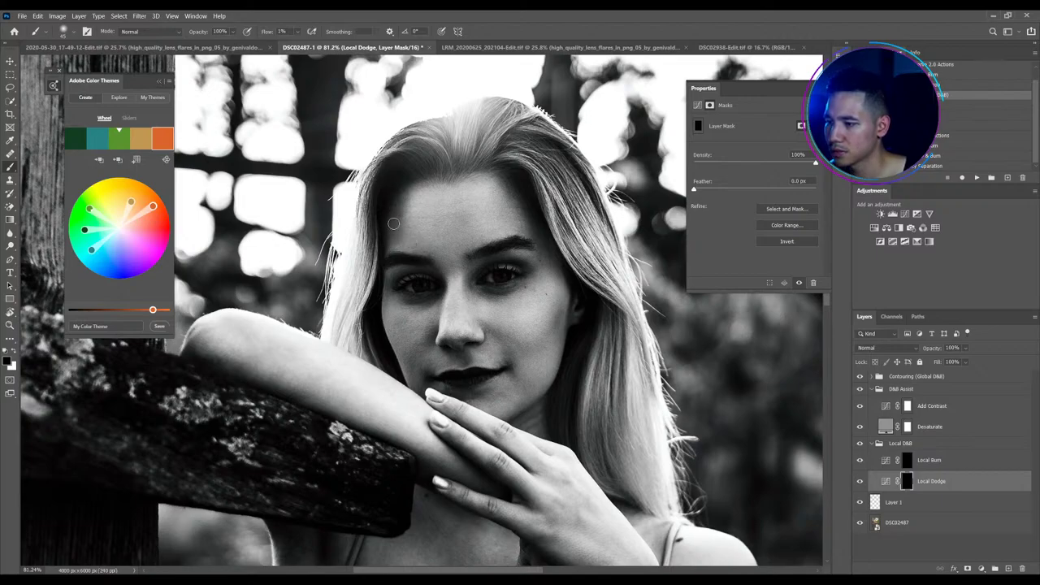
{"action": "left_click_drag", "start_coordinate": [393, 223], "coordinate": [399, 207]}
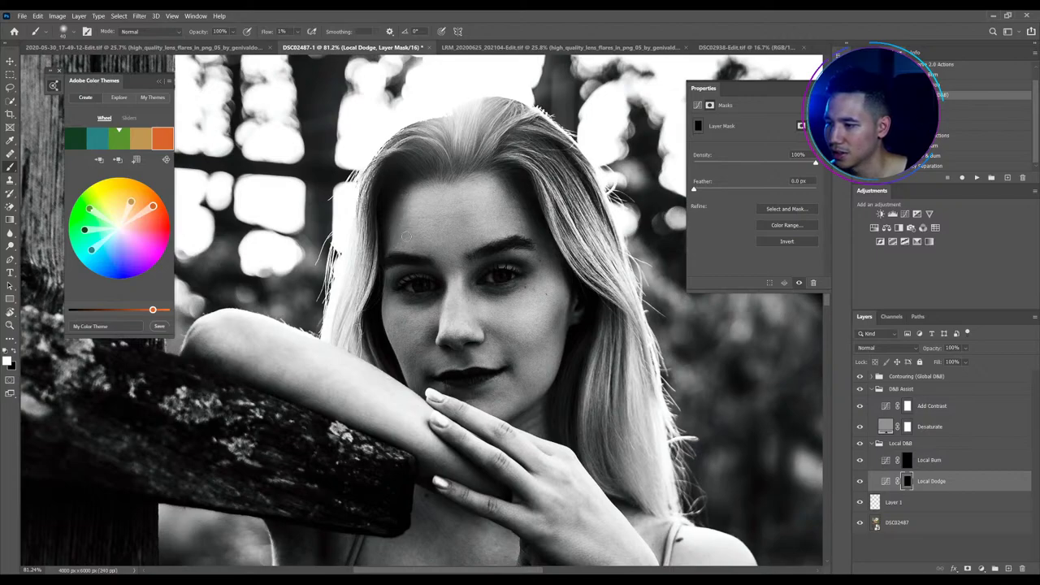
Continue dodging the cheek on the Local Dodge mask, resizing the brush around 45 px
{"action": "left_click", "coordinate": [898, 457]}
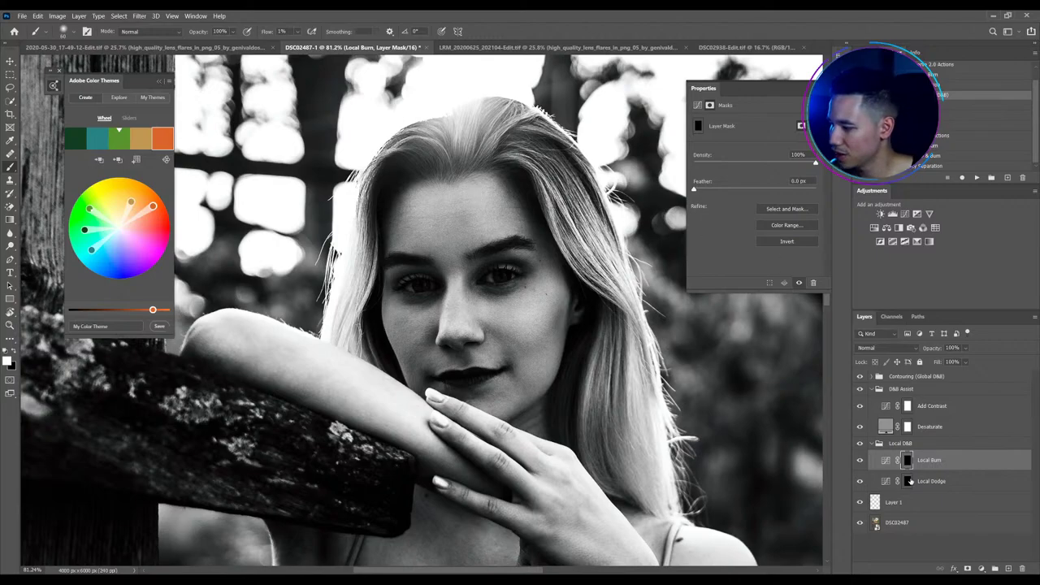
{"action": "left_click", "coordinate": [910, 482]}
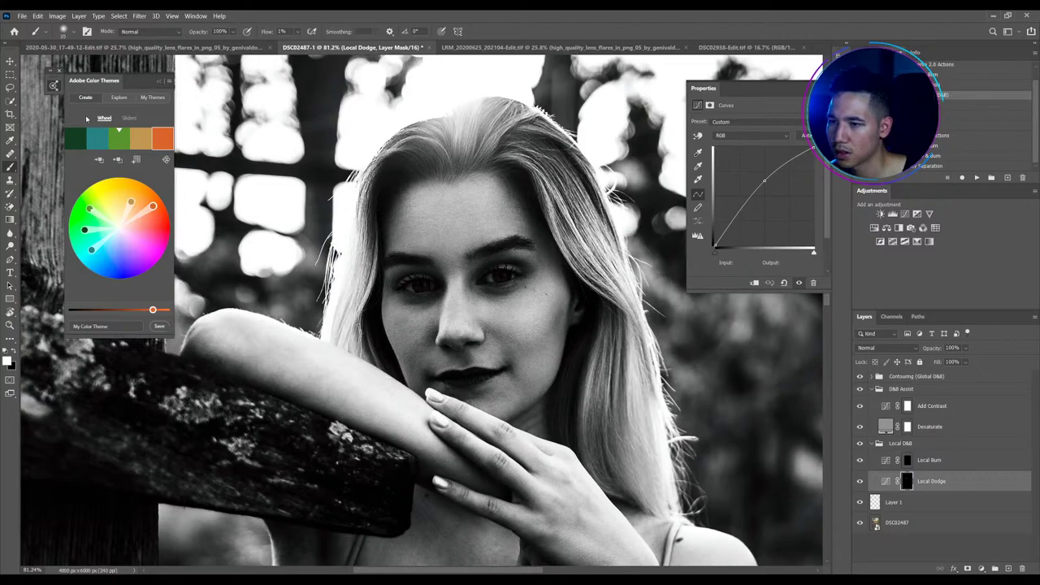
{"action": "left_click", "coordinate": [52, 85]}
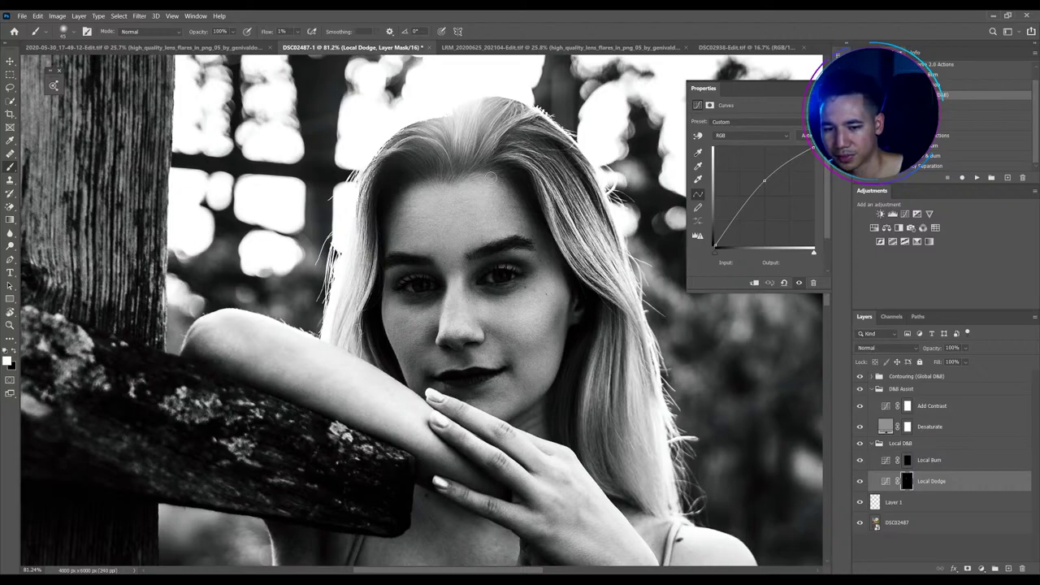
{"action": "key", "text": "bracketright"}
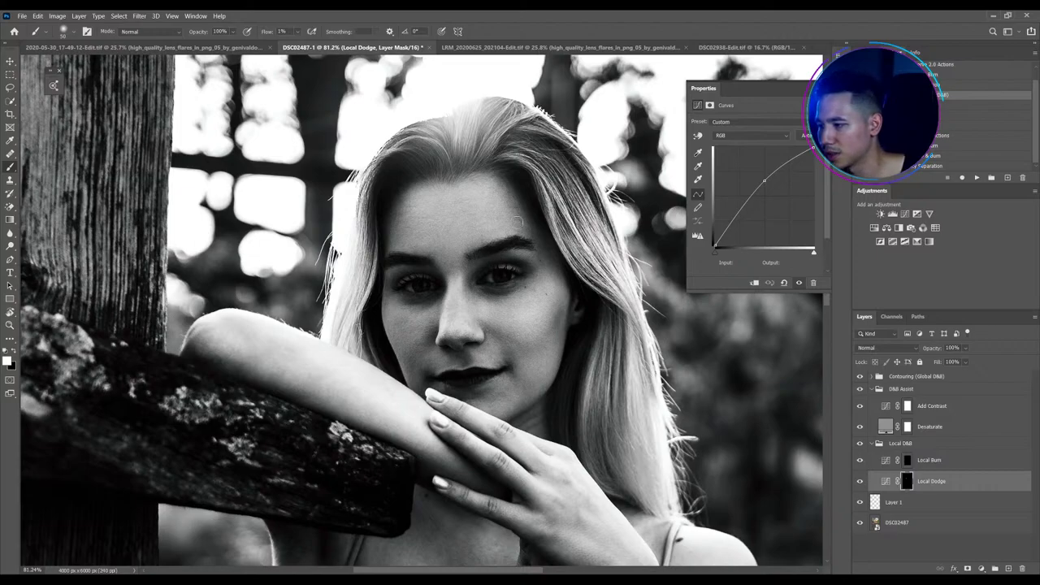
{"action": "key", "text": "bracketleft"}
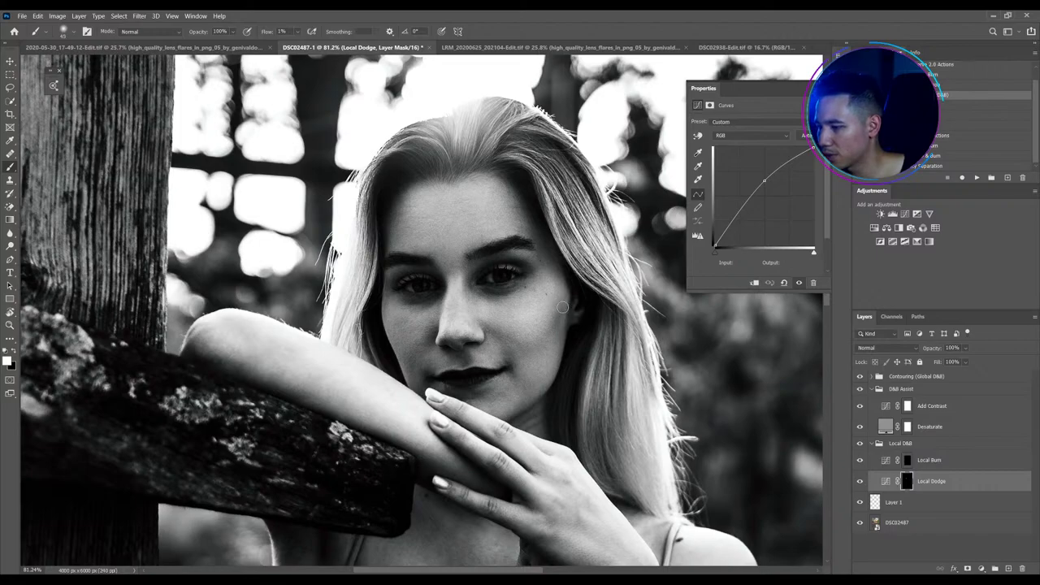
{"action": "key", "text": "bracketleft"}
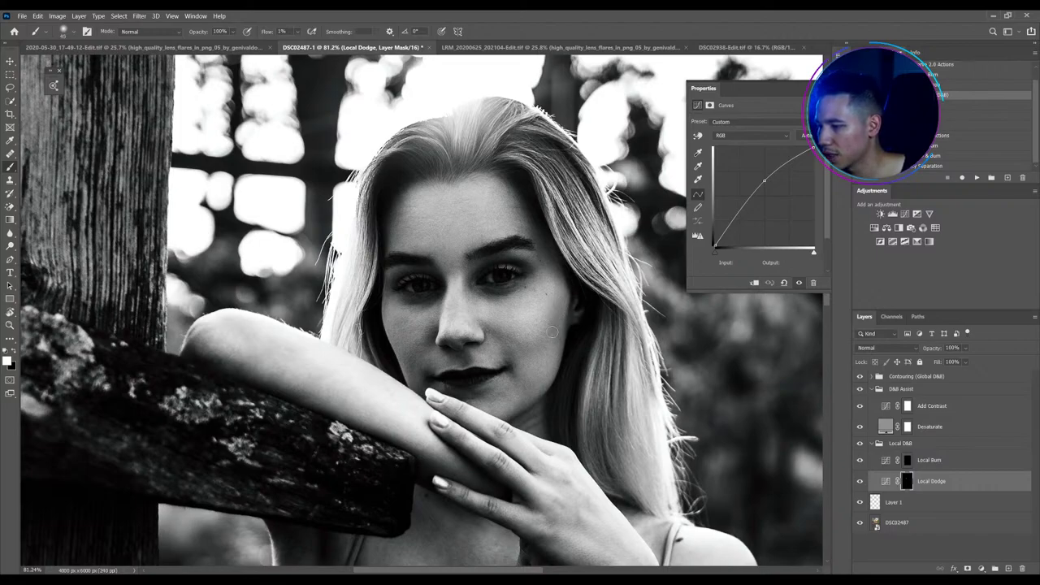
{"action": "key", "text": "bracketright"}
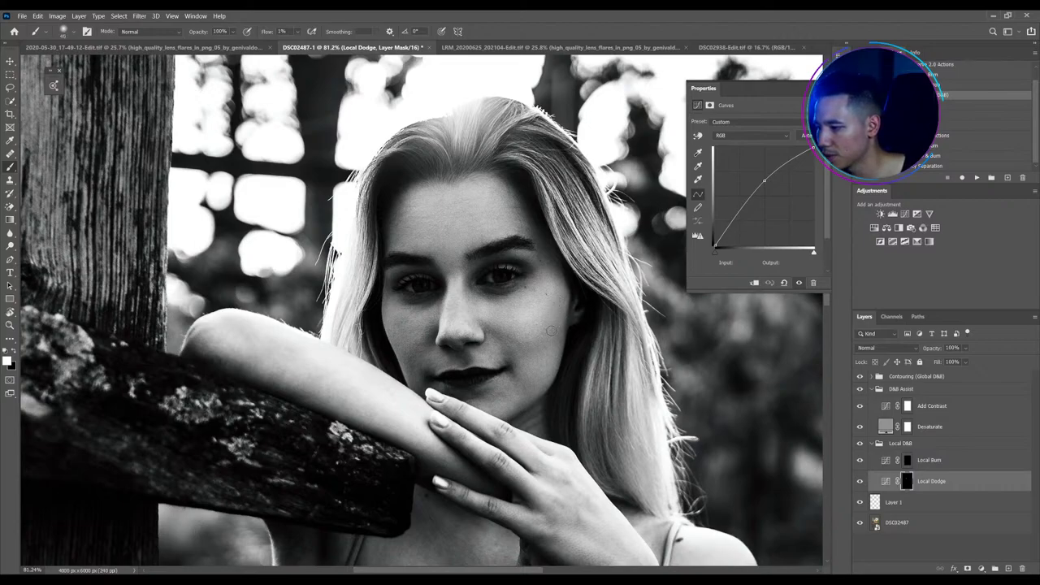
{"action": "key", "text": "bracketleft"}
{"action": "key", "text": "bracketleft"}
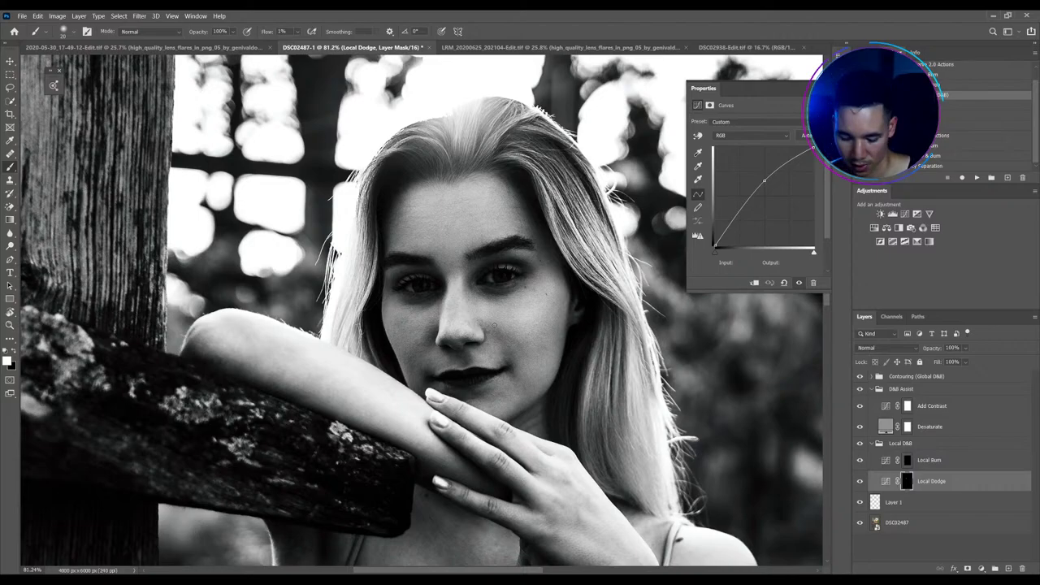
{"action": "scroll", "coordinate": [493, 325], "scroll_direction": "up", "scroll_amount": 2}
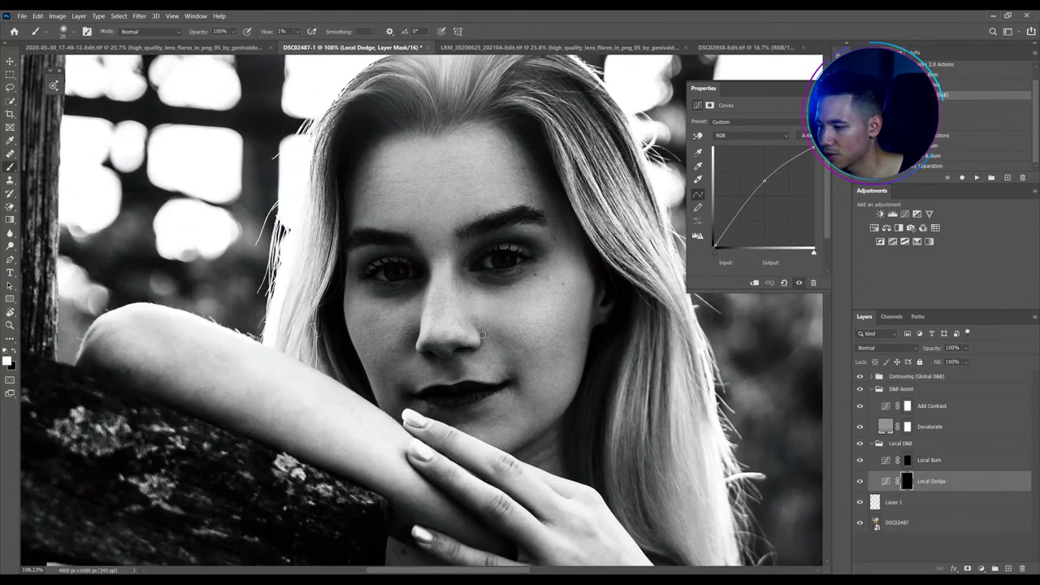
Dodge the cheek, chin and under-eye at 1% flow, toggling Local D&B to compare
{"action": "key", "text": "bracketleft"}
{"action": "key", "text": "bracketright"}
{"action": "key", "text": "bracketright"}
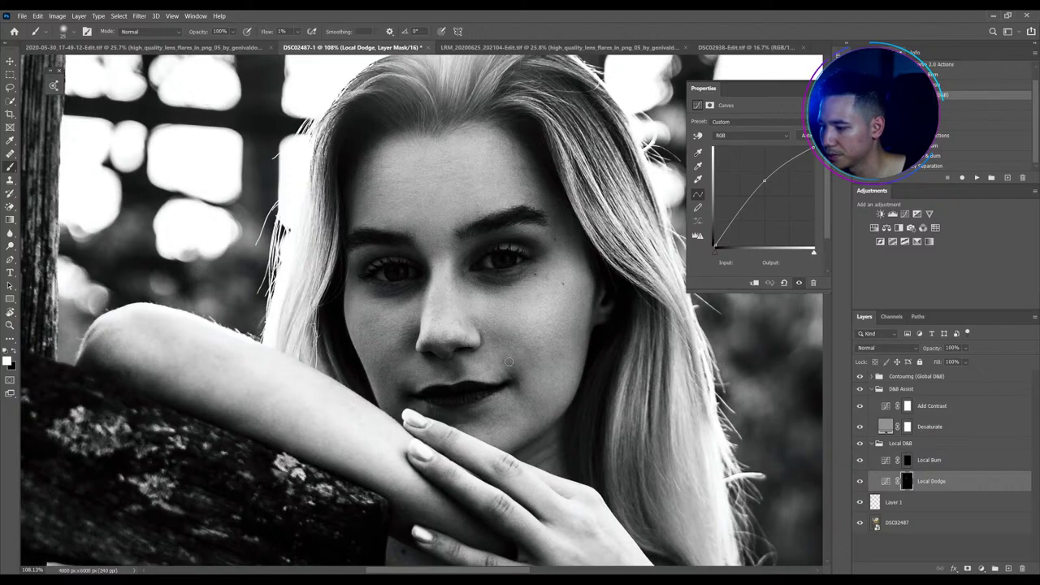
{"action": "key", "text": "bracketleft"}
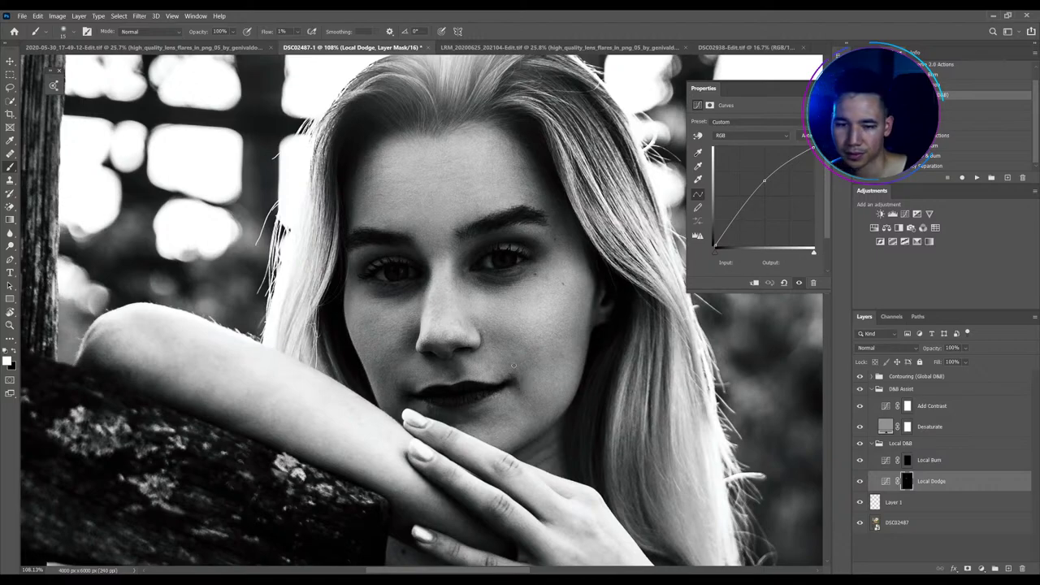
{"action": "key", "text": "bracketright"}
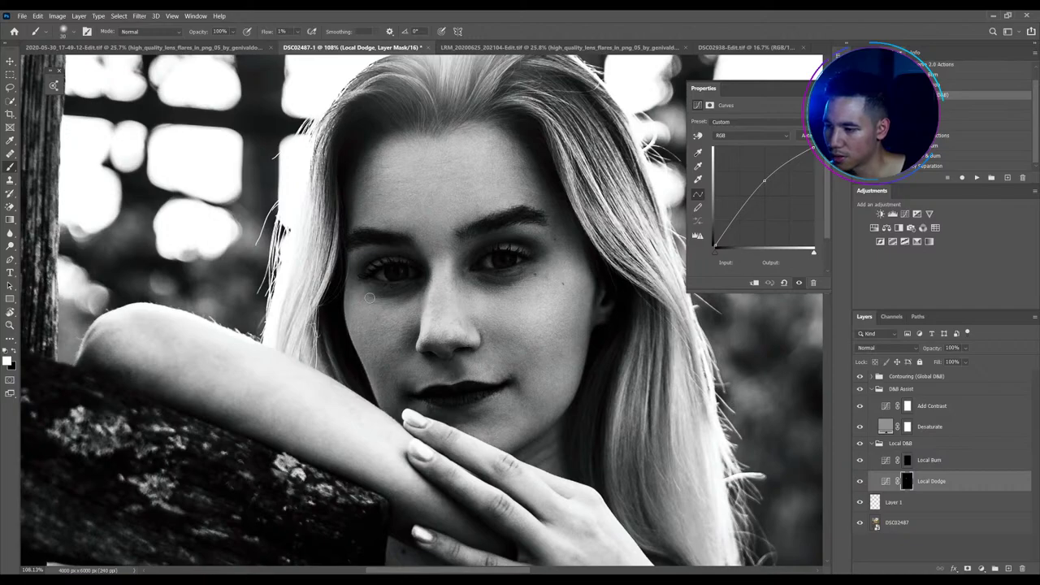
{"action": "key", "text": "bracketleft"}
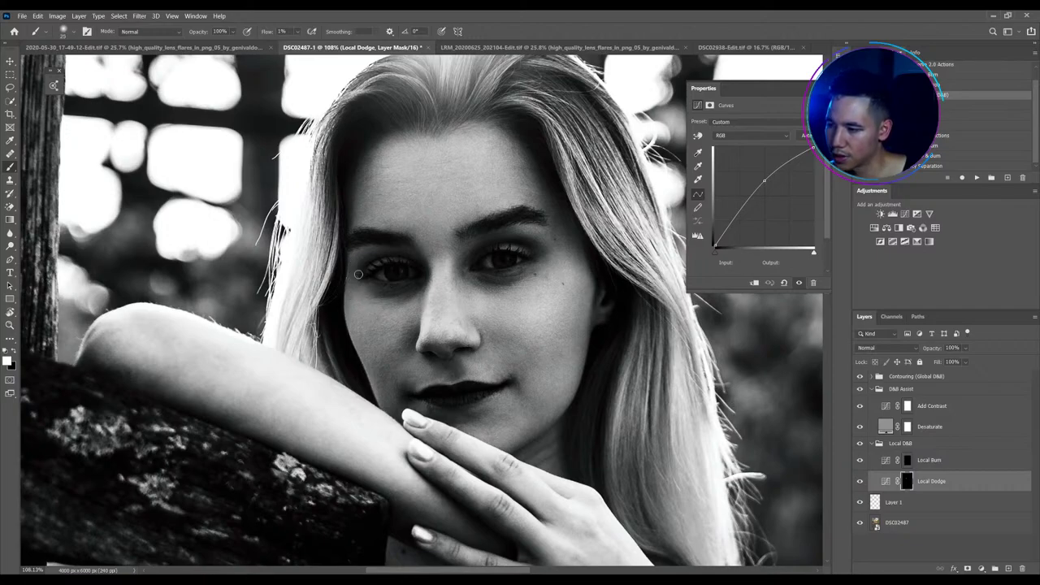
{"action": "key", "text": "bracketright"}
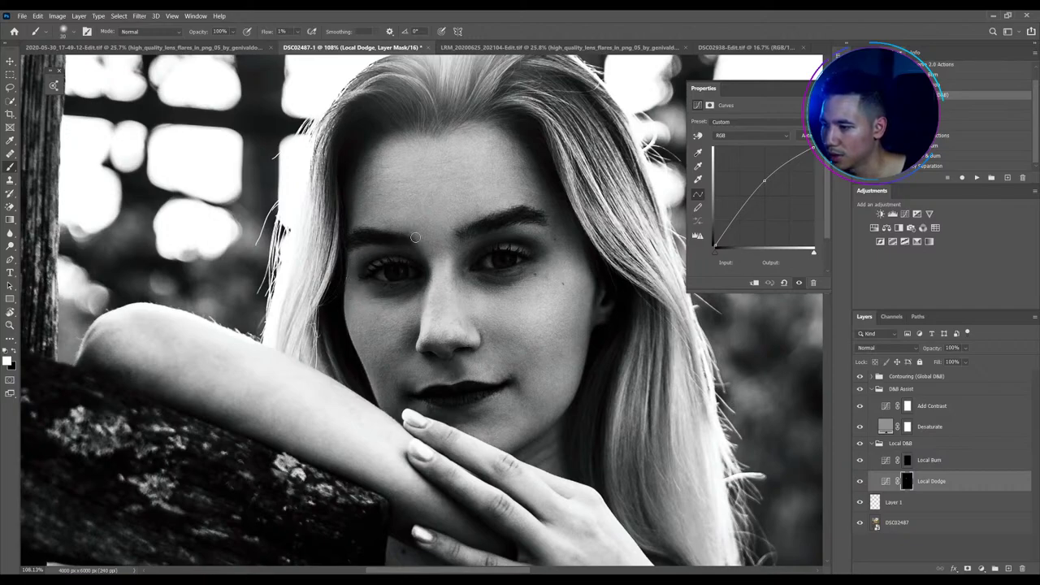
{"action": "left_click", "coordinate": [860, 444]}
{"action": "left_click", "coordinate": [860, 444]}
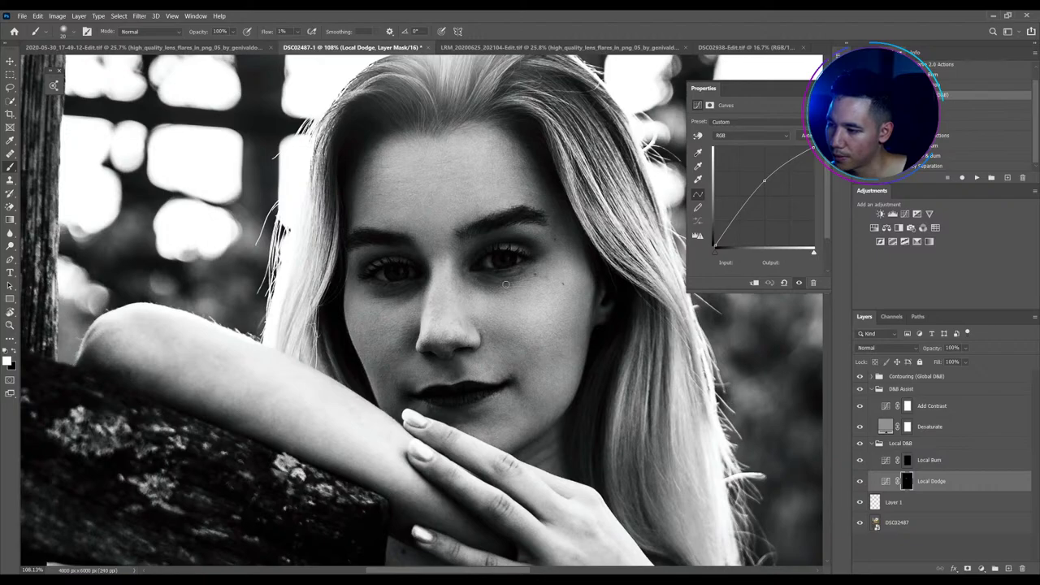
{"action": "key", "text": "bracketright"}
{"action": "key", "text": "bracketright"}
{"action": "key", "text": "bracketright"}
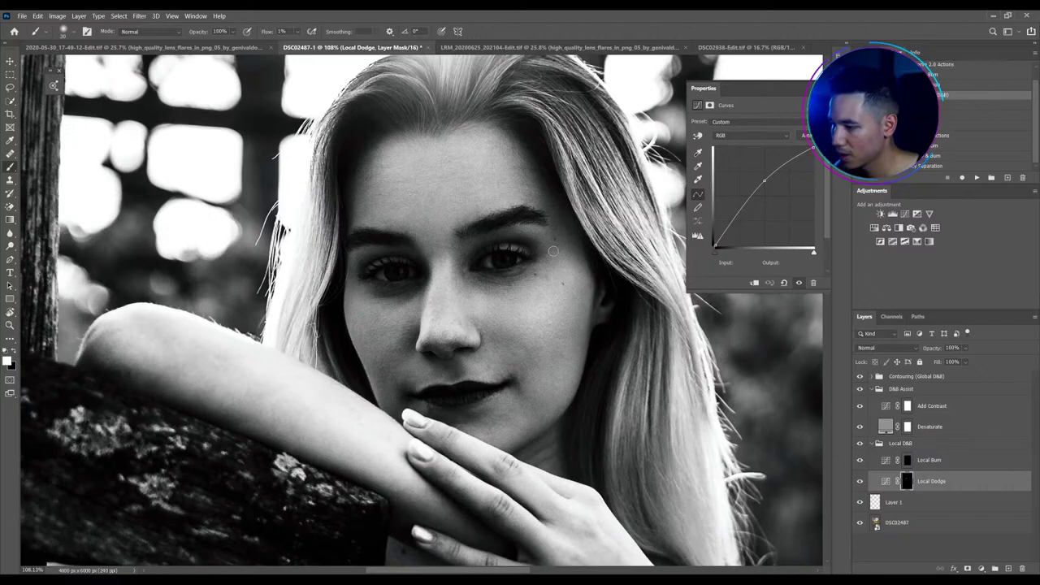
Dodge small spots under the eye, beside the nose tip and around the chin, resizing the brush
{"action": "key", "text": "bracketright"}
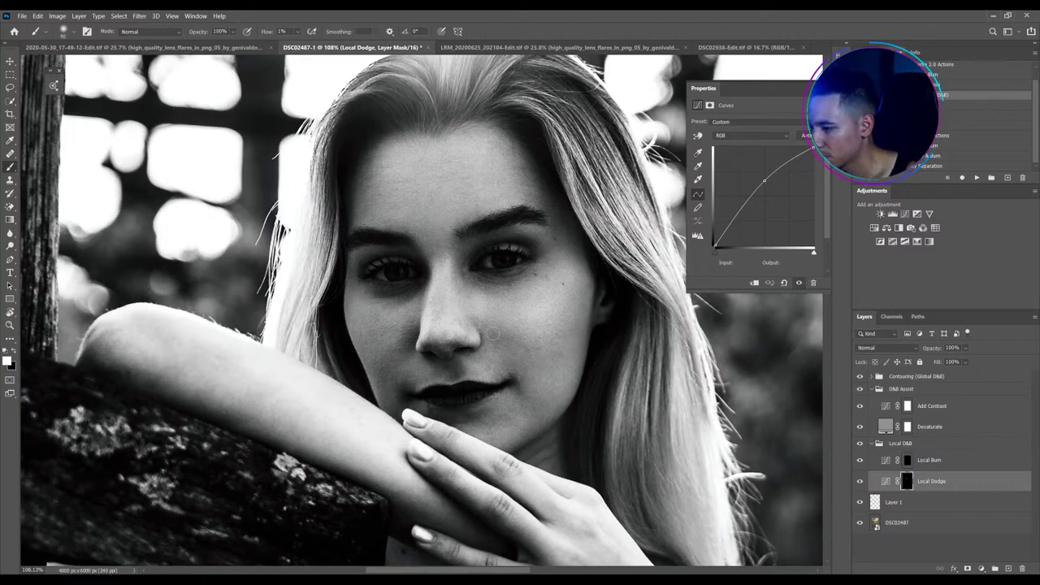
{"action": "key", "text": "bracketleft"}
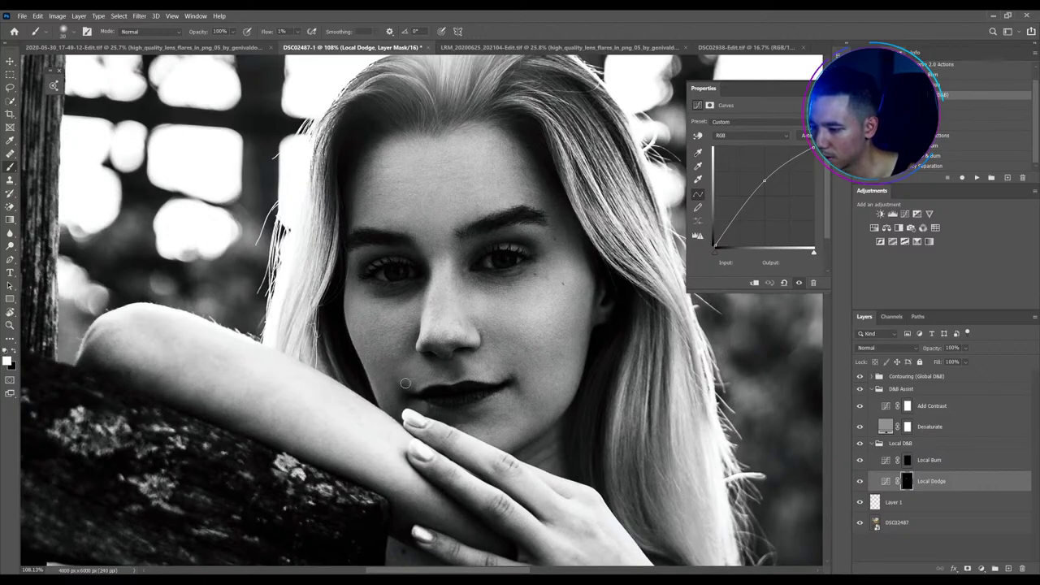
{"action": "key", "text": "bracketleft"}
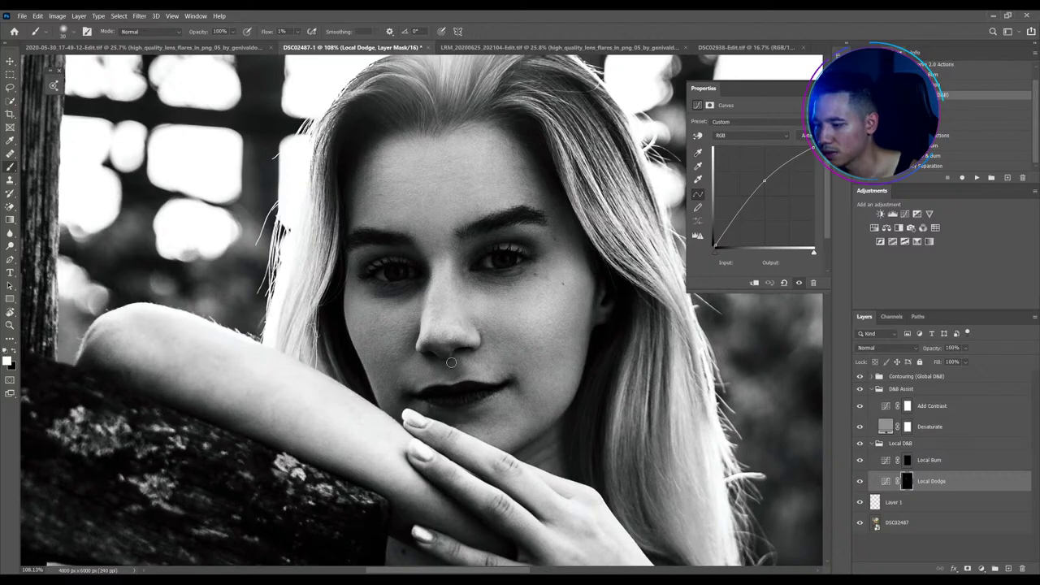
{"action": "key", "text": "bracketleft"}
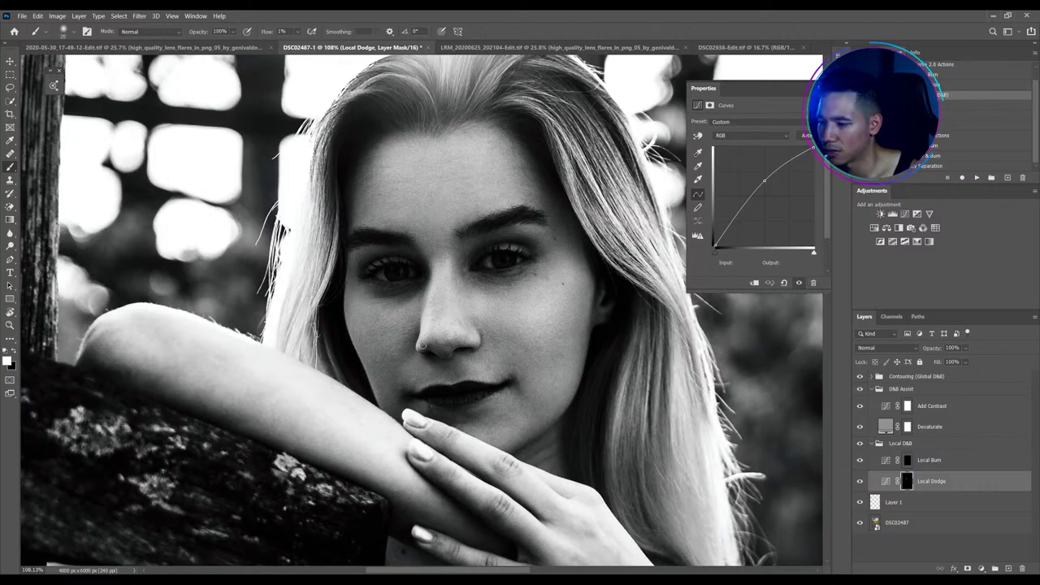
{"action": "key", "text": "bracketleft"}
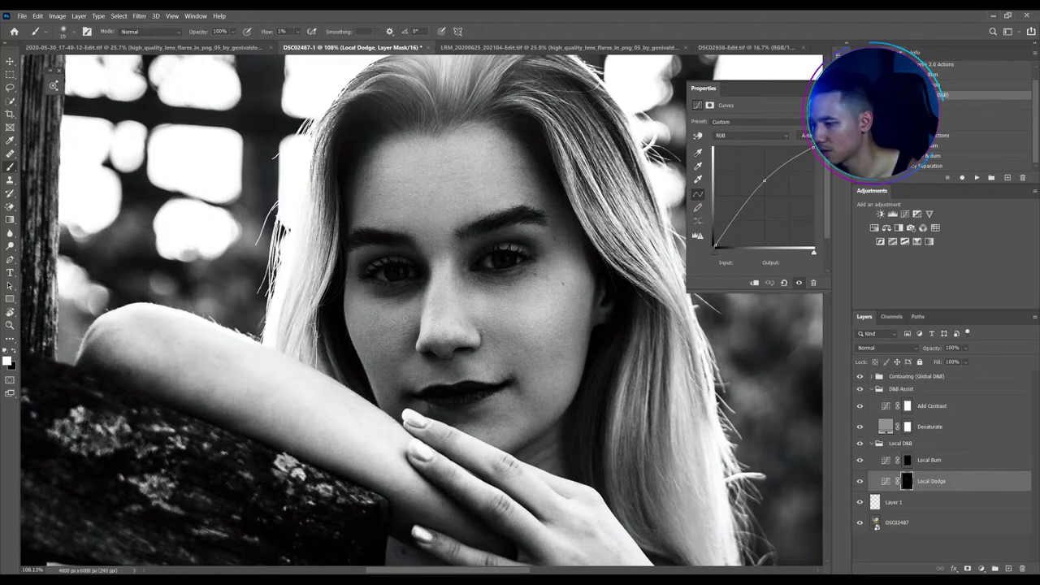
{"action": "key", "text": "bracketright"}
{"action": "key", "text": "bracketright"}
{"action": "key", "text": "bracketright"}
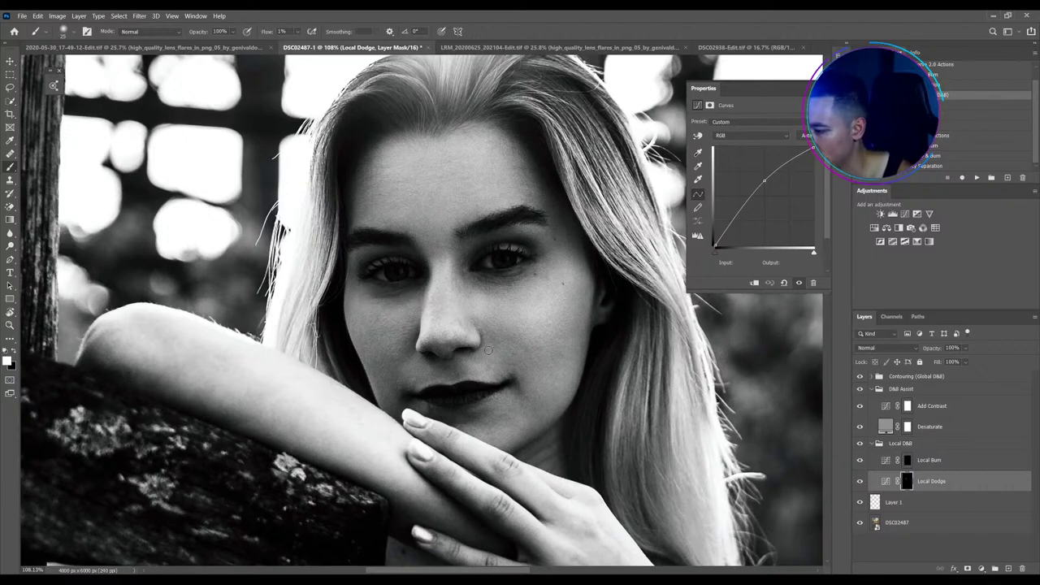
{"action": "key", "text": "bracketright"}
{"action": "key", "text": "bracketright"}
{"action": "key", "text": "bracketright"}
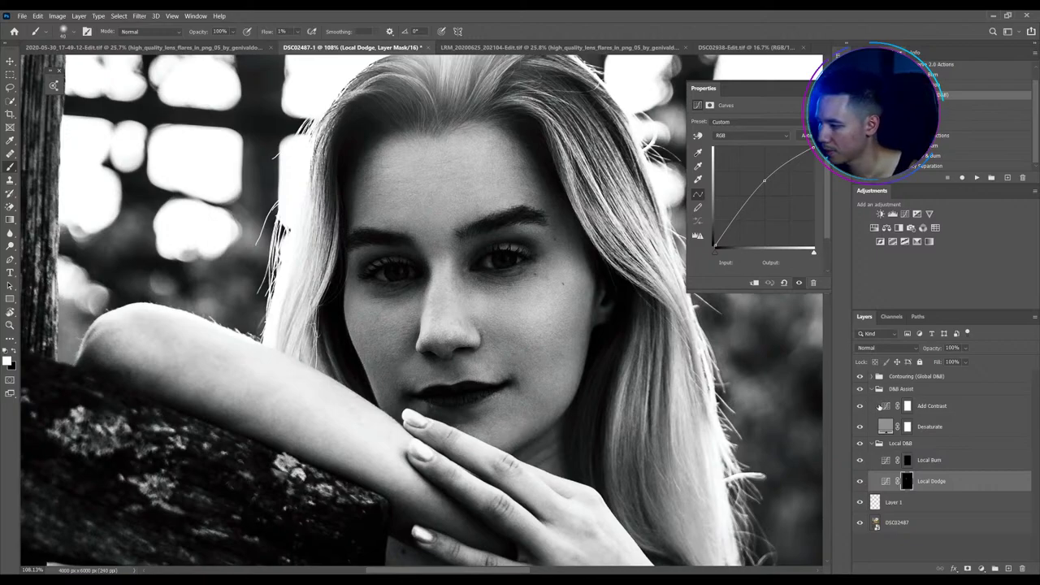
Pull the Add Contrast curve's lower point down, then reselect the Local Dodge mask
{"action": "left_click", "coordinate": [885, 406]}
{"action": "left_click_drag", "start_coordinate": [755, 221], "coordinate": [757, 217]}
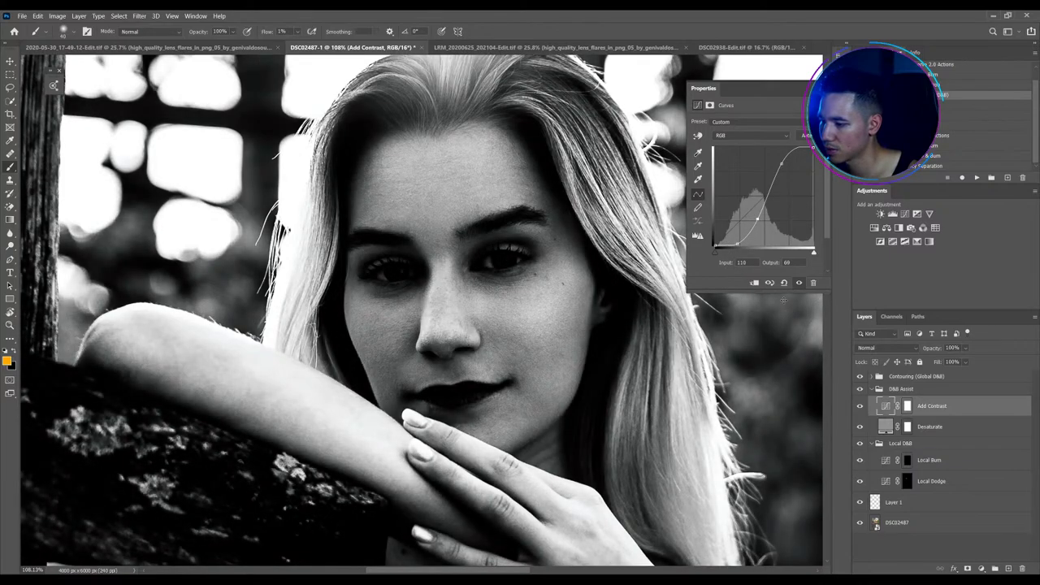
{"action": "left_click", "coordinate": [907, 481]}
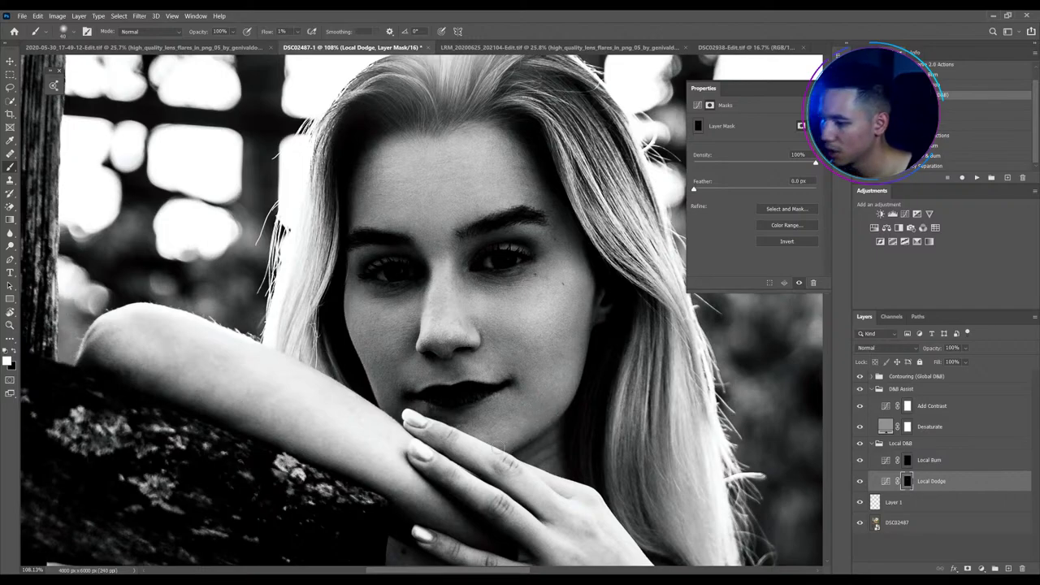
Toggle the Local D&B group on and off several times to compare the dodging
{"action": "left_click", "coordinate": [860, 443]}
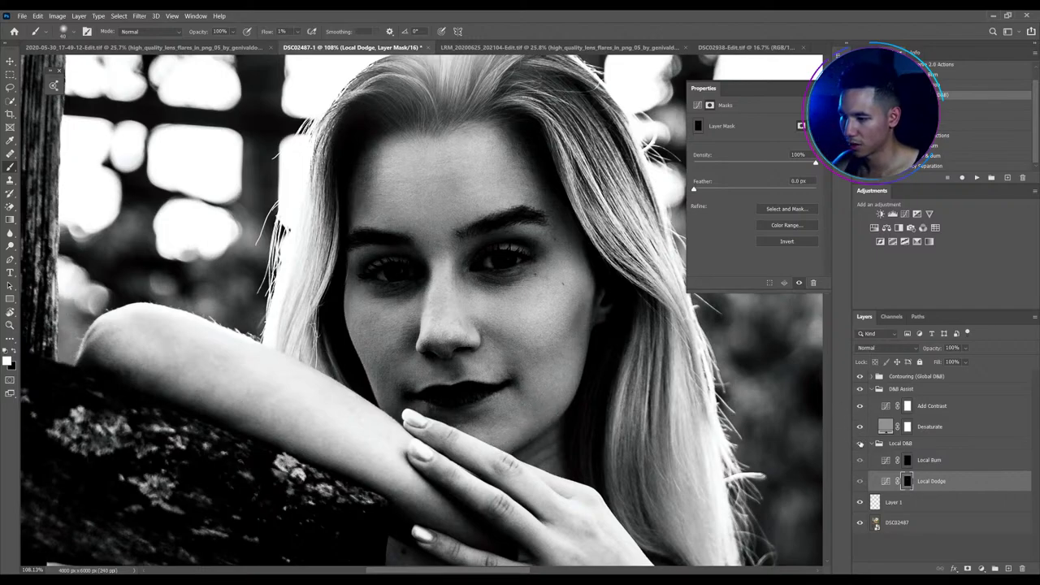
{"action": "left_click", "coordinate": [860, 443]}
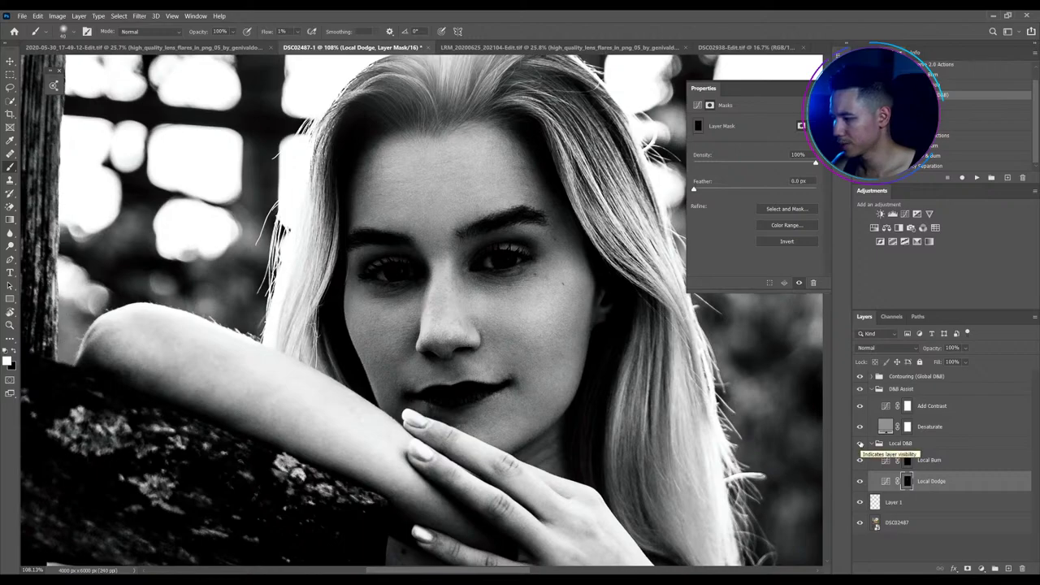
{"action": "left_click", "coordinate": [860, 443]}
{"action": "left_click", "coordinate": [860, 443]}
{"action": "left_click", "coordinate": [860, 444]}
{"action": "left_click", "coordinate": [860, 443]}
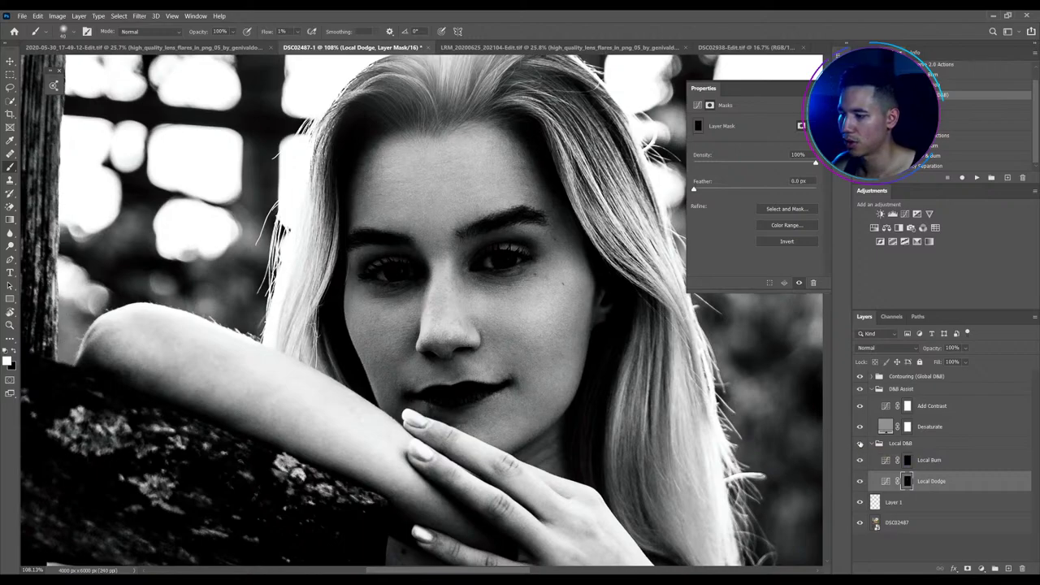
{"action": "scroll", "coordinate": [617, 357], "scroll_direction": "down", "scroll_amount": 2}
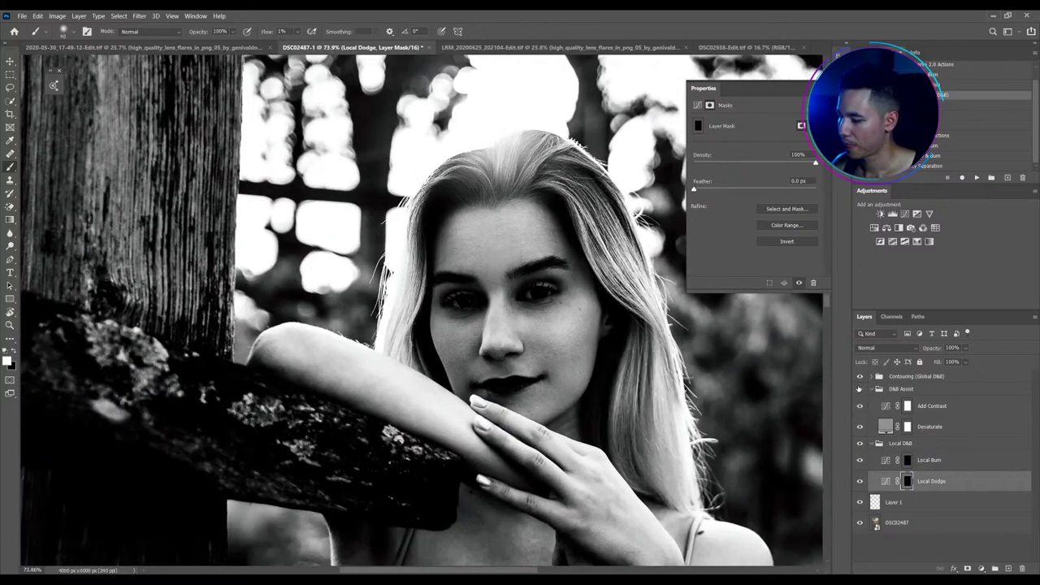
Hide the black-and-white D&B Assist helper and compare Local D&B on and off in colour
{"action": "left_click", "coordinate": [859, 389]}
{"action": "left_click", "coordinate": [860, 444]}
{"action": "left_click", "coordinate": [860, 444]}
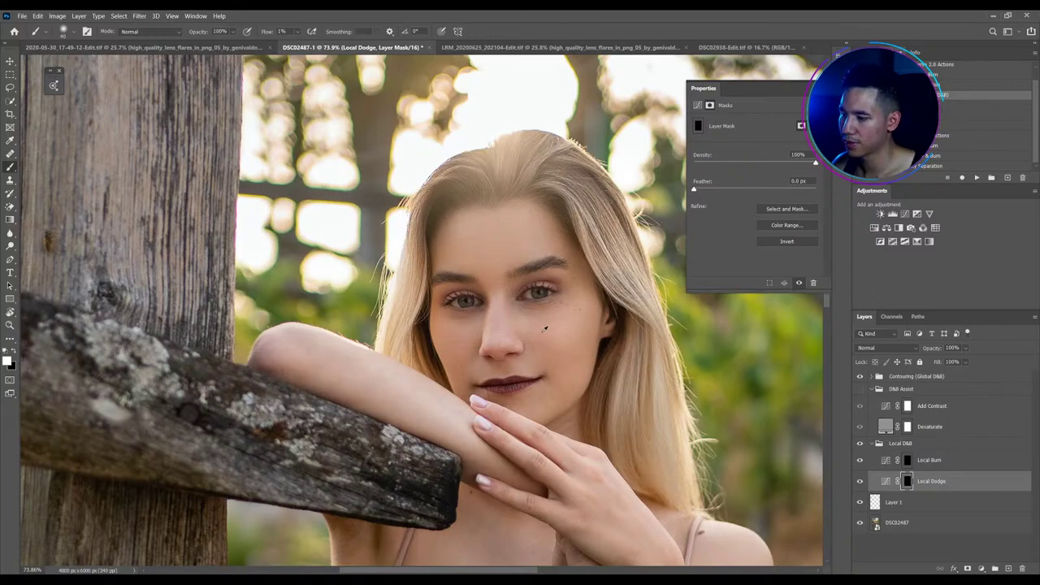
{"action": "scroll", "coordinate": [508, 278], "scroll_direction": "up", "scroll_amount": 2}
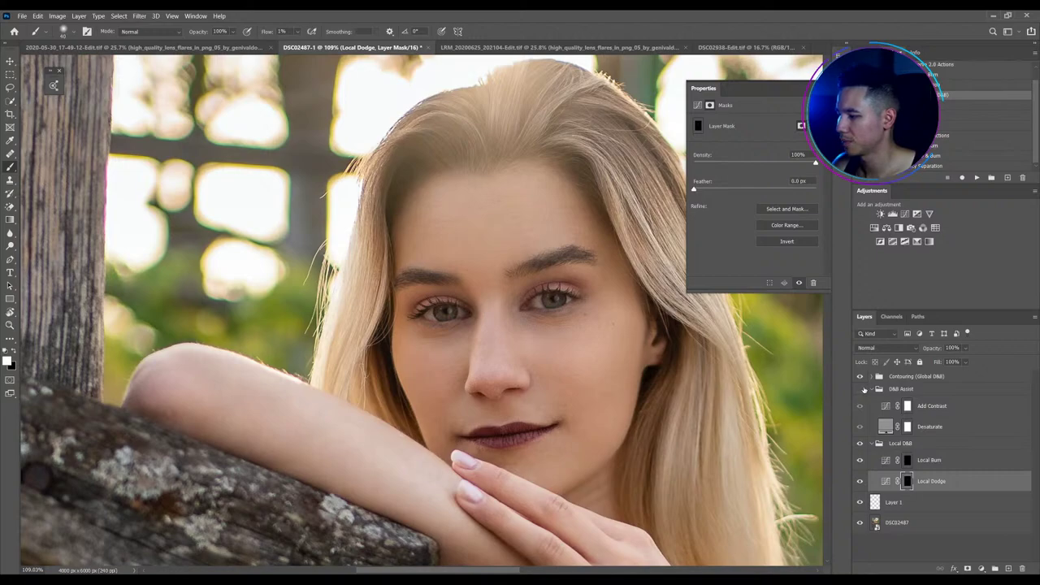
Expand Contouring (Global D&B) and select its Highlight (Dodge) layer mask
{"action": "left_click", "coordinate": [867, 377]}
{"action": "left_click", "coordinate": [907, 413]}
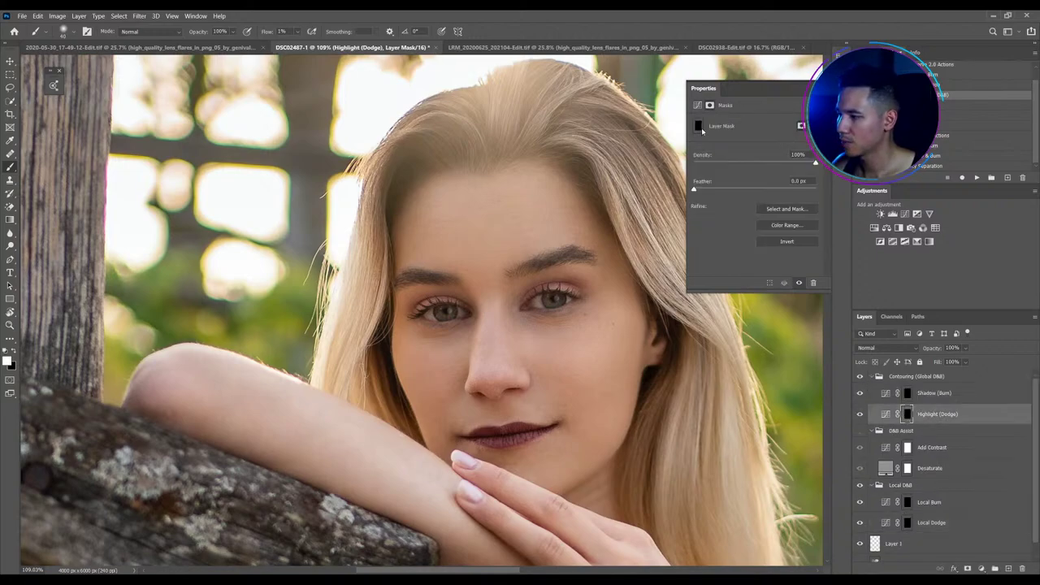
{"action": "left_click", "coordinate": [885, 413]}
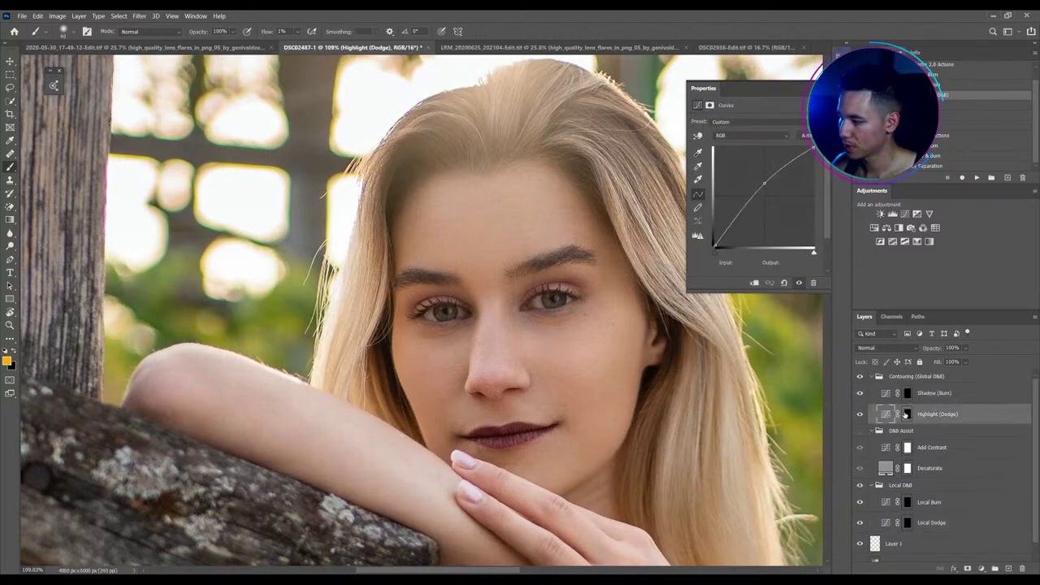
{"action": "left_click", "coordinate": [907, 414]}
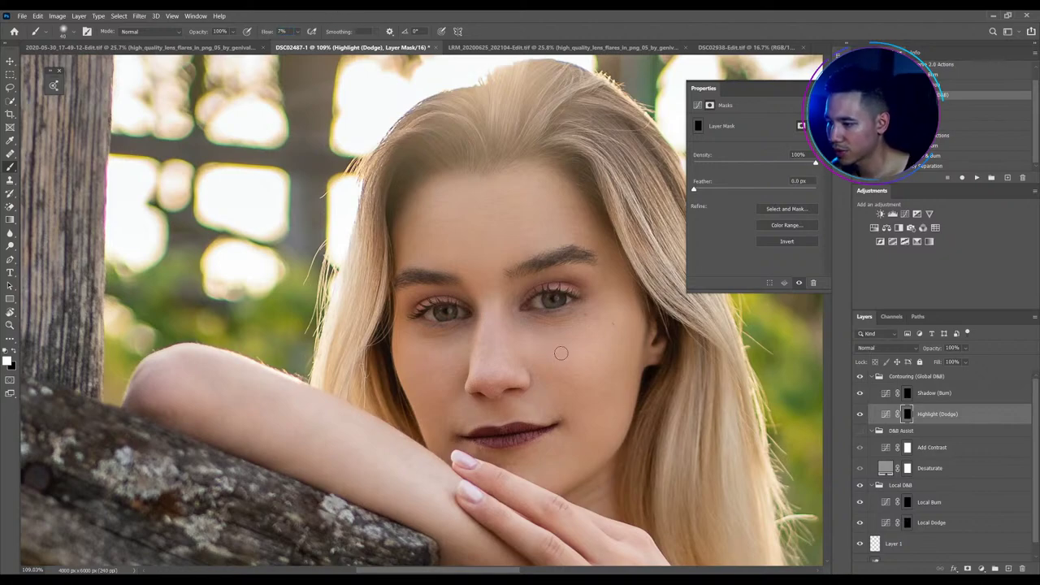
Dodge highlights over the eyes, brows, nose, cheeks and under-eyes, then re-enable the D&B Assist helper
{"action": "key", "text": "bracketleft"}
{"action": "key", "text": "bracketleft"}
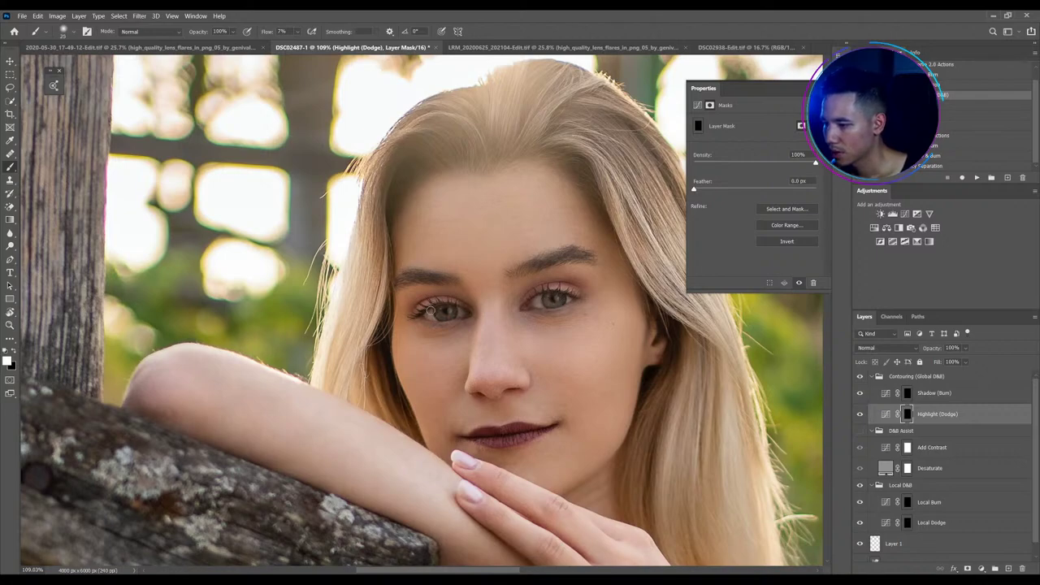
{"action": "key", "text": "bracketright"}
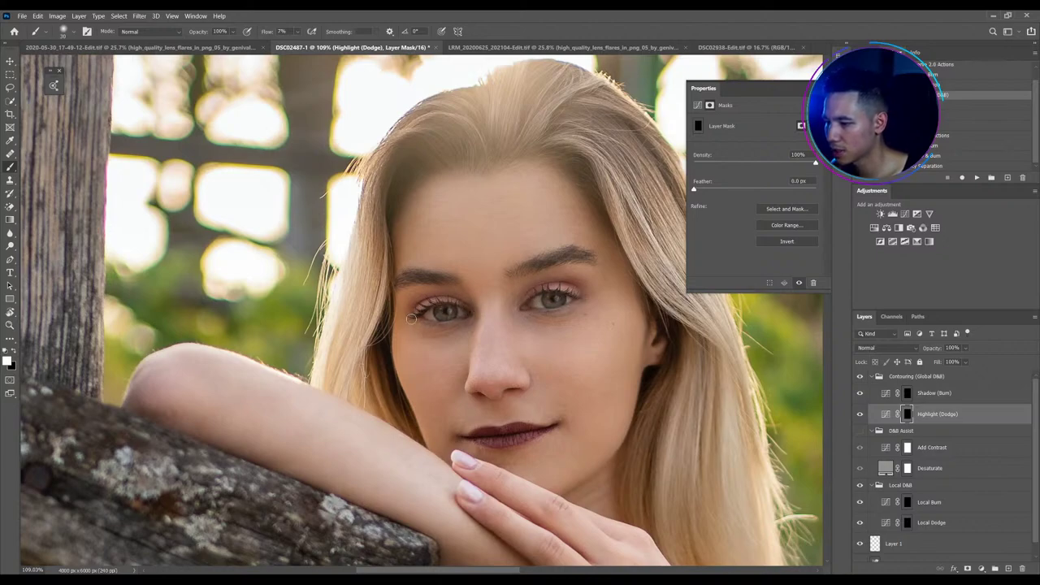
{"action": "key", "text": "bracketright"}
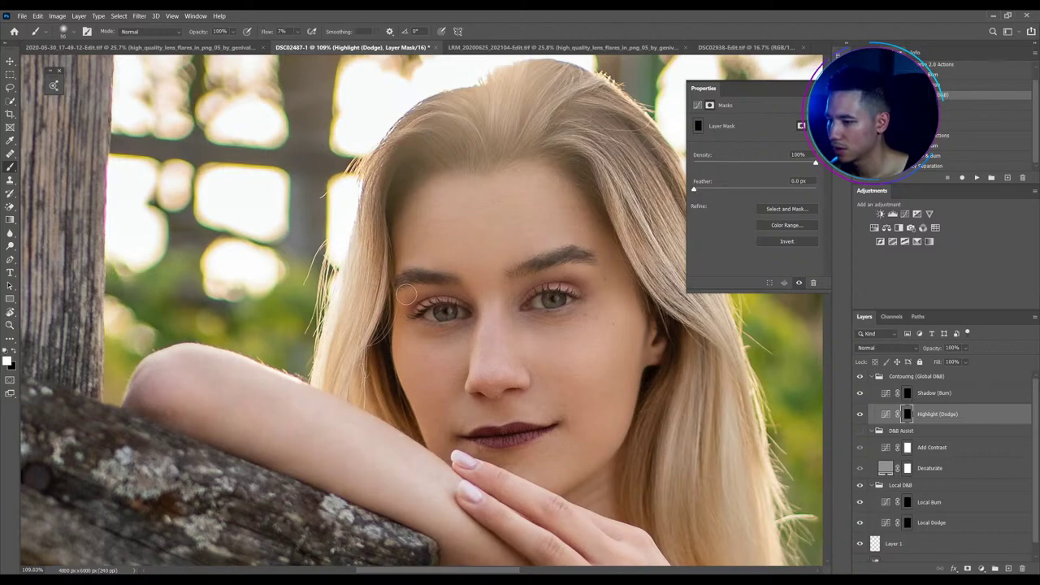
{"action": "key", "text": "bracketright"}
{"action": "key", "text": "bracketright"}
{"action": "key", "text": "bracketright"}
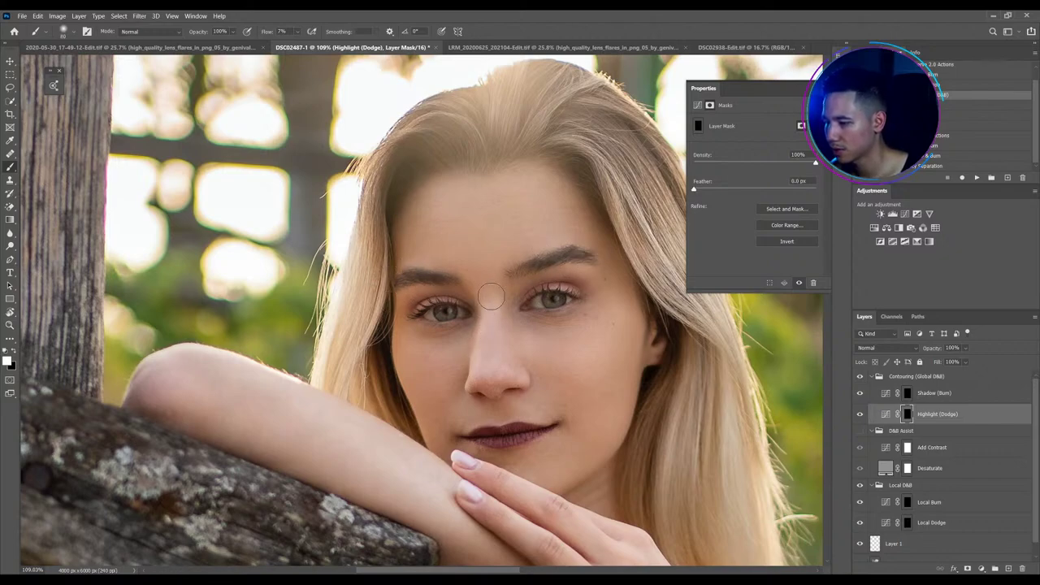
{"action": "key", "text": "bracketleft"}
{"action": "key", "text": "bracketleft"}
{"action": "key", "text": "bracketleft"}
{"action": "key", "text": "bracketleft"}
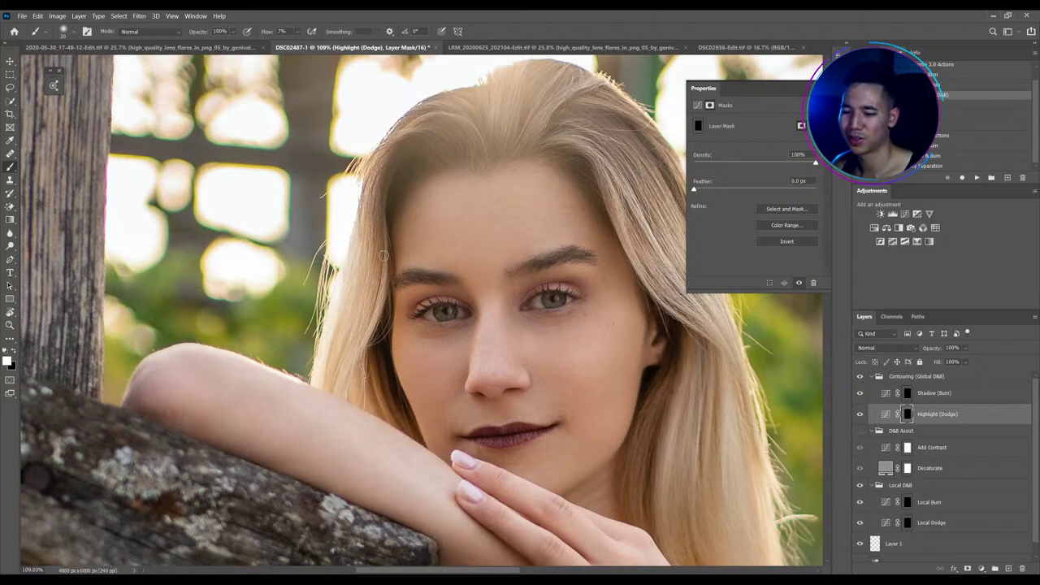
{"action": "scroll", "coordinate": [331, 266], "scroll_direction": "down", "scroll_amount": 2}
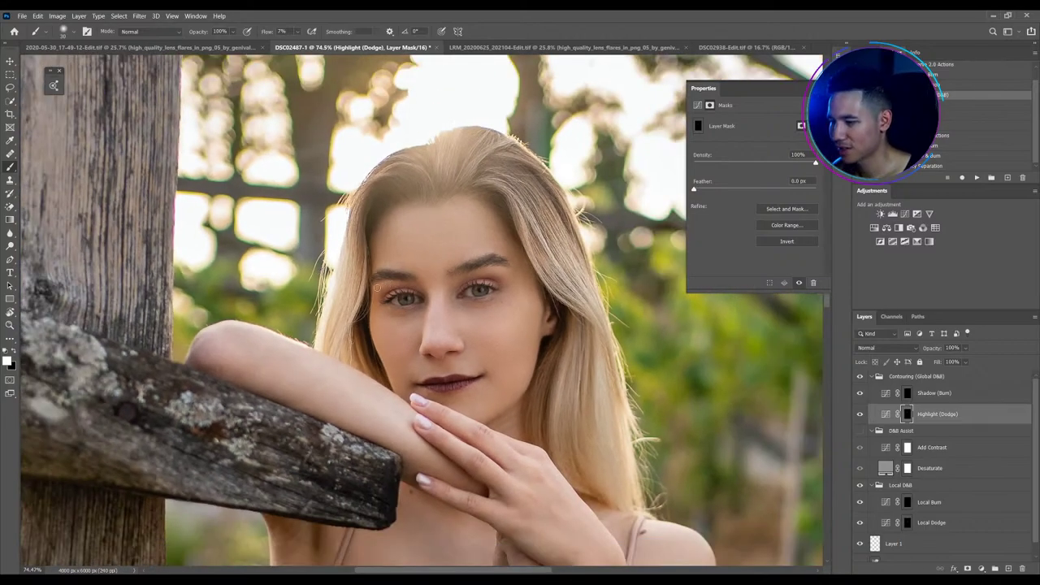
{"action": "scroll", "coordinate": [402, 278], "scroll_direction": "up", "scroll_amount": 1}
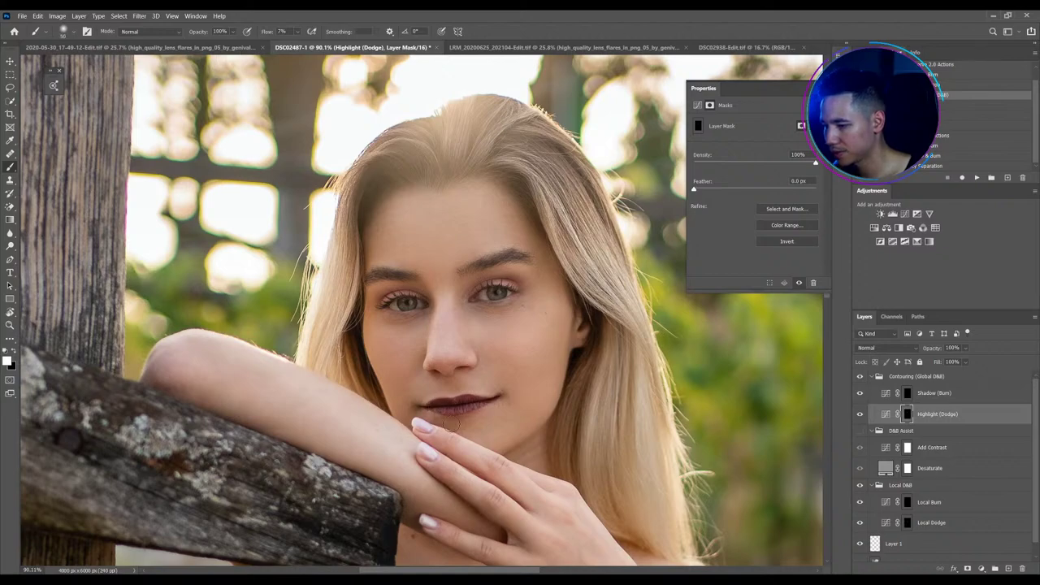
{"action": "key", "text": "bracketright"}
{"action": "key", "text": "bracketright"}
{"action": "key", "text": "bracketright"}
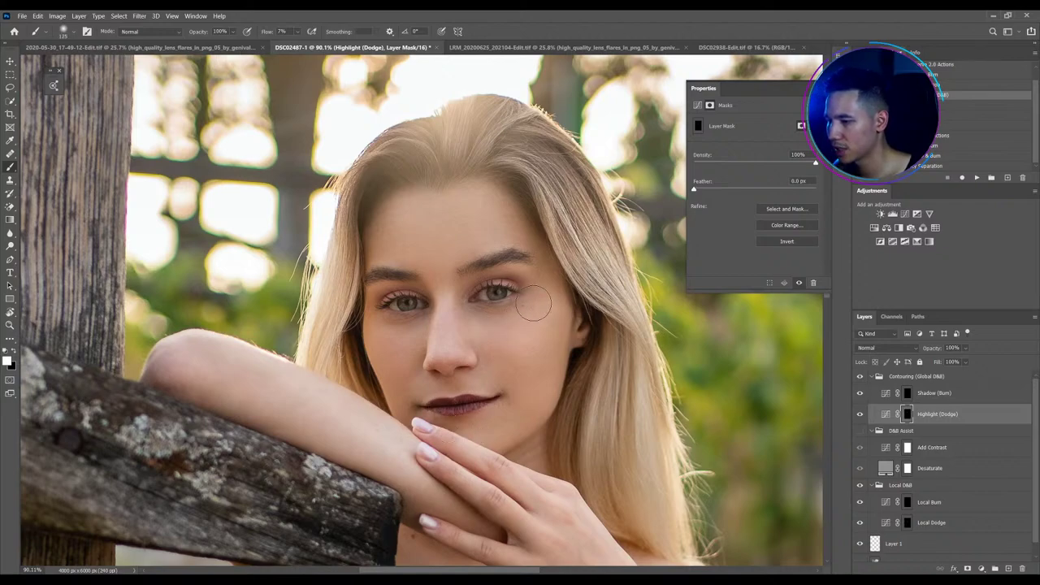
{"action": "key", "text": "bracketright"}
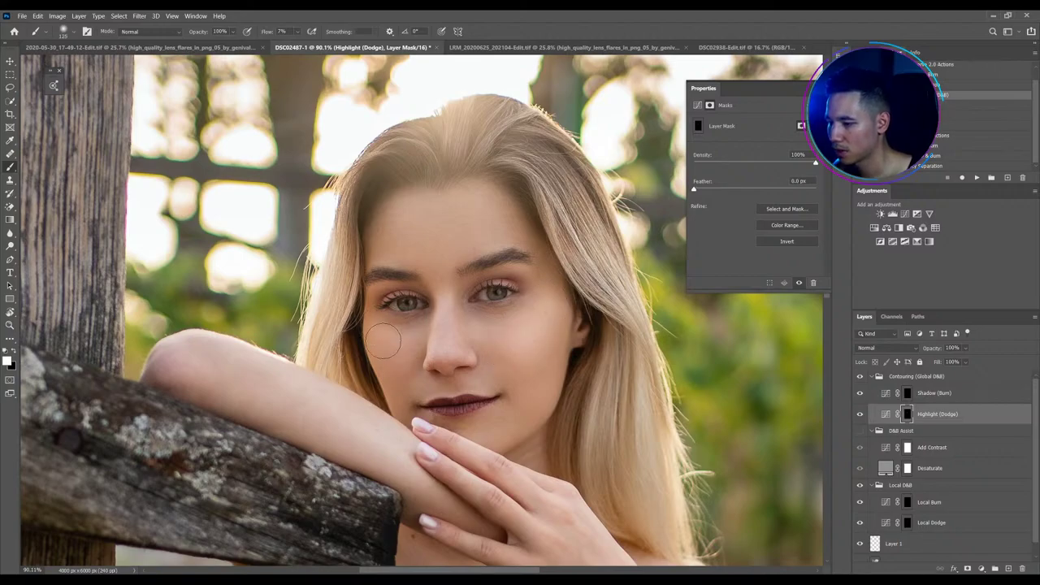
{"action": "key", "text": "bracketleft"}
{"action": "scroll", "coordinate": [444, 378], "scroll_direction": "up", "scroll_amount": 3}
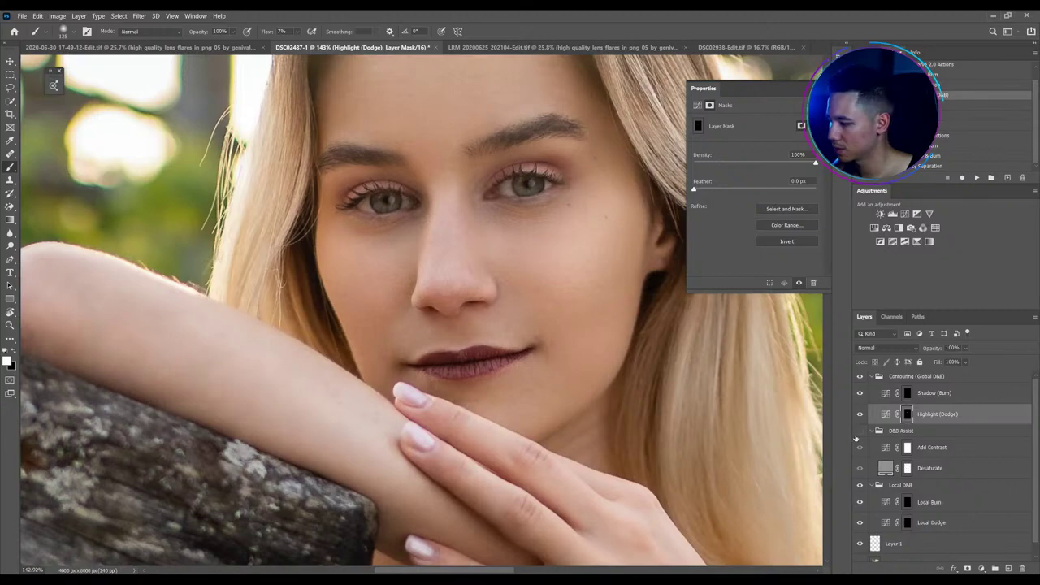
{"action": "left_click", "coordinate": [860, 430]}
Reshape the Add Contrast helper curve to lighten the view, then reselect the Local Dodge mask
{"action": "scroll", "coordinate": [487, 407], "scroll_direction": "up", "scroll_amount": 1}
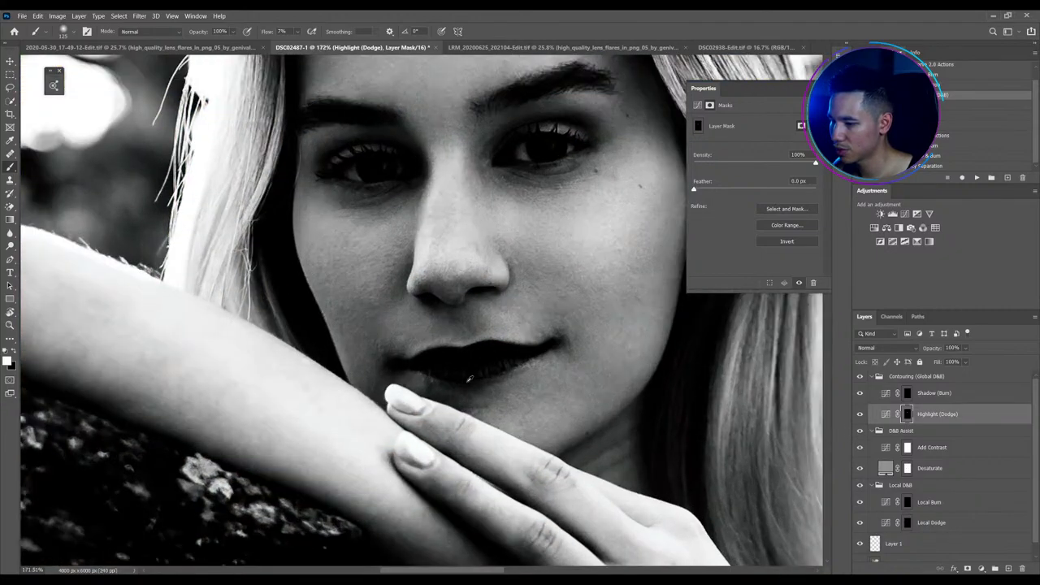
{"action": "left_click", "coordinate": [879, 502]}
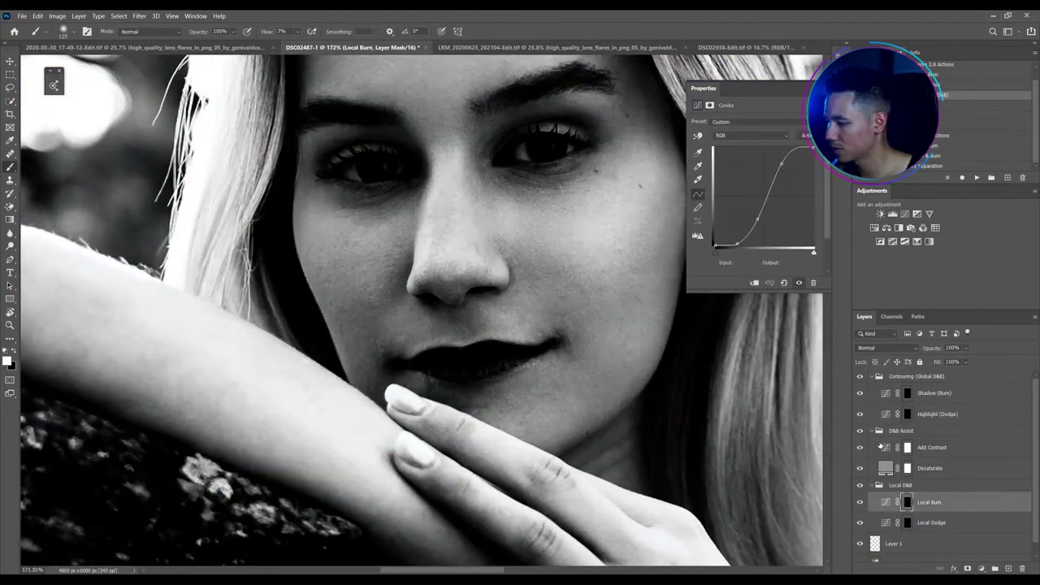
{"action": "left_click", "coordinate": [880, 447]}
{"action": "left_click_drag", "start_coordinate": [756, 208], "coordinate": [739, 234]}
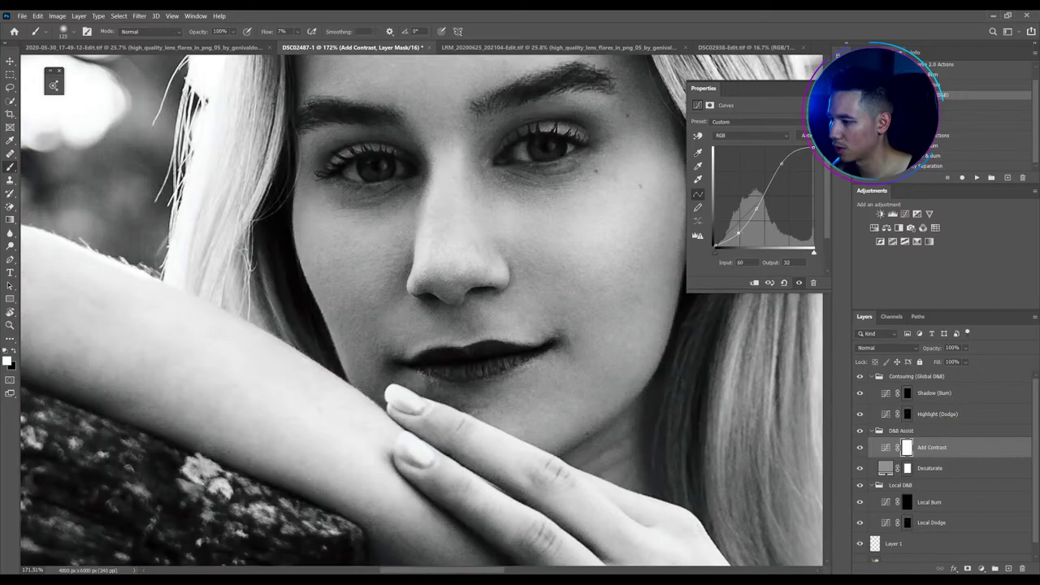
{"action": "left_click", "coordinate": [908, 522]}
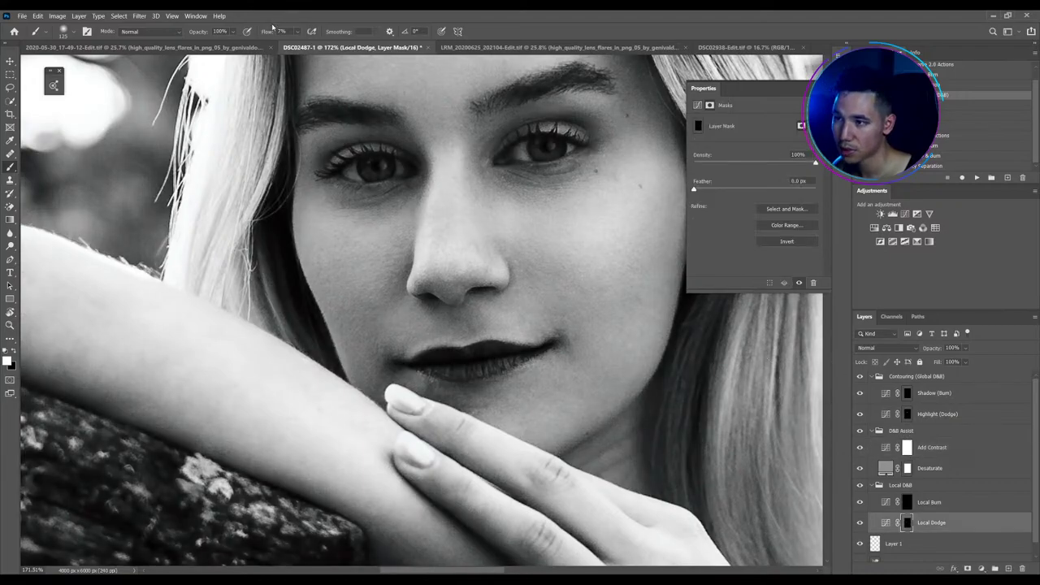
At 1% brush flow, finely dodge small spots around the lips, nose and eyes, then fit the image
{"action": "left_click_drag", "start_coordinate": [267, 32], "coordinate": [261, 32]}
{"action": "key", "text": "bracketleft"}
{"action": "key", "text": "bracketleft"}
{"action": "key", "text": "bracketleft"}
{"action": "key", "text": "bracketleft"}
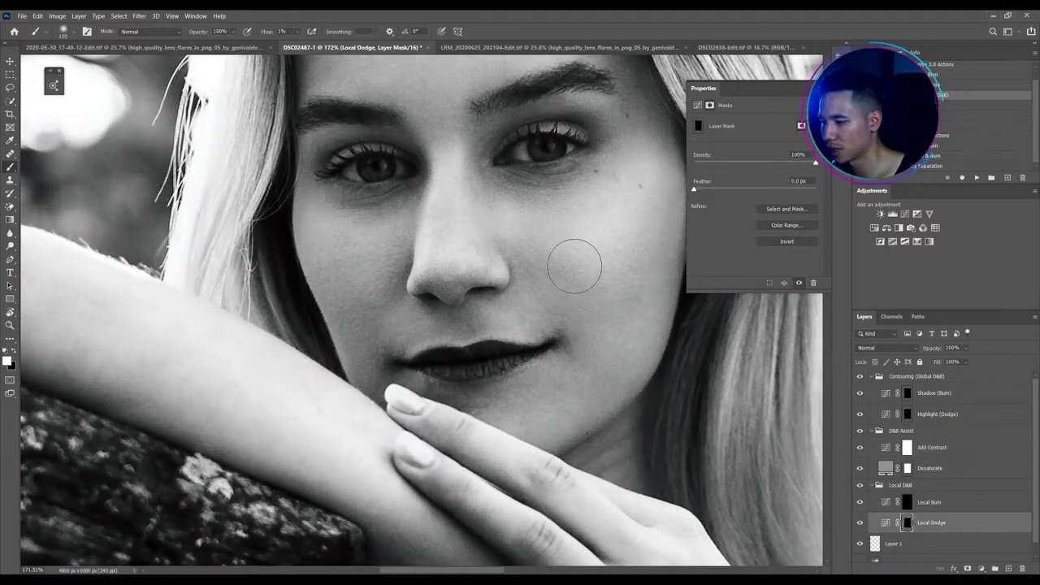
{"action": "key", "text": "bracketleft"}
{"action": "key", "text": "bracketleft"}
{"action": "key", "text": "bracketleft"}
{"action": "key", "text": "bracketleft"}
{"action": "key", "text": "bracketleft"}
{"action": "key", "text": "bracketleft"}
{"action": "key", "text": "bracketleft"}
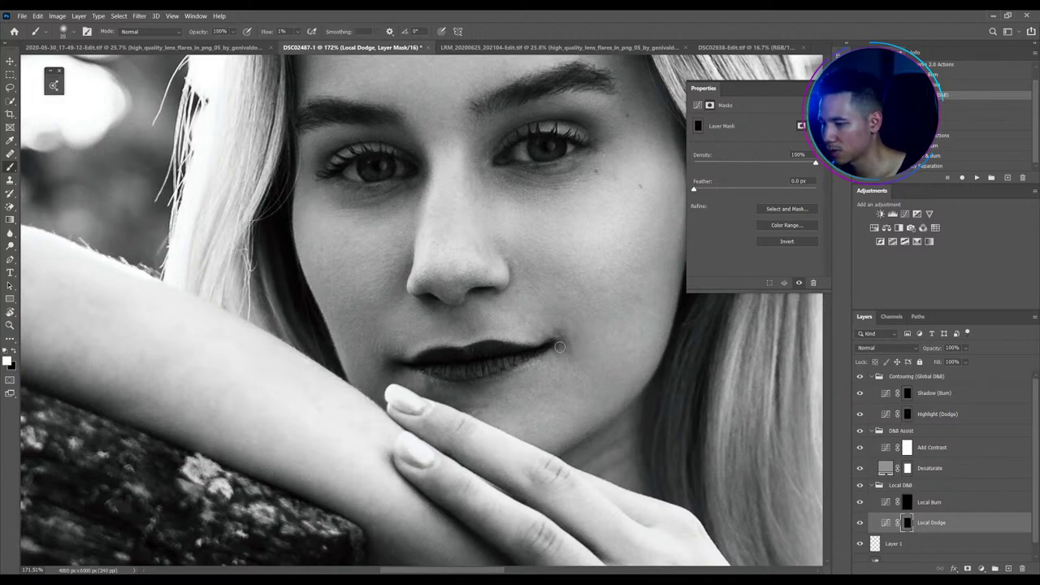
{"action": "key", "text": "bracketleft"}
{"action": "key", "text": "bracketleft"}
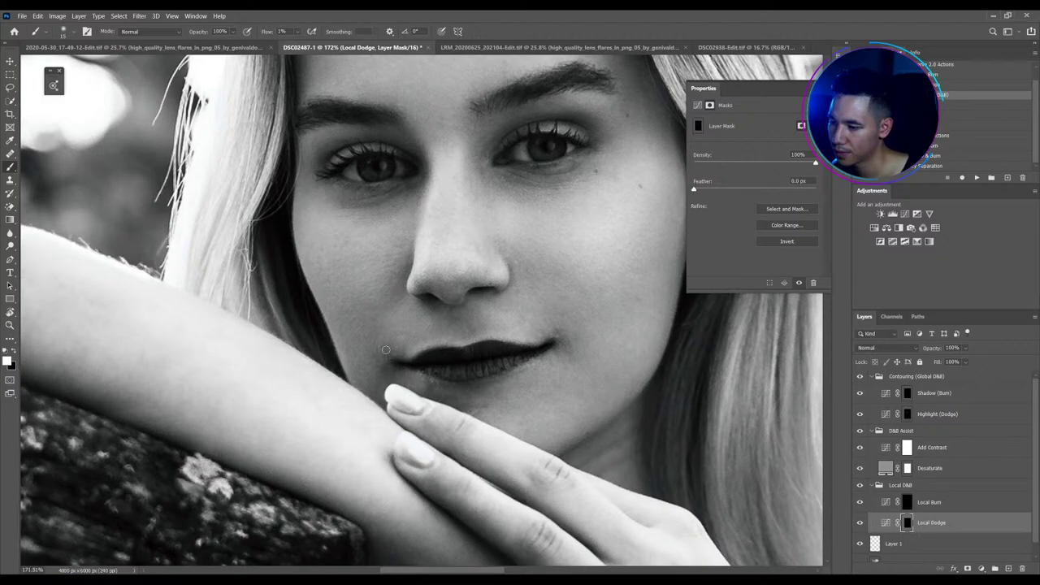
{"action": "key", "text": "bracketright"}
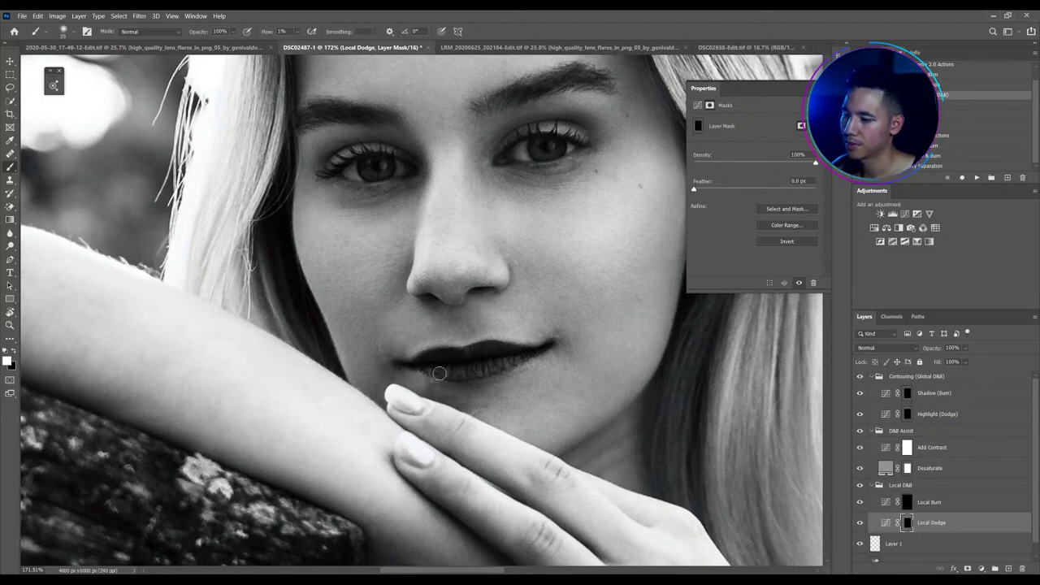
{"action": "scroll", "coordinate": [550, 272], "scroll_direction": "down", "scroll_amount": 3}
{"action": "scroll", "coordinate": [545, 328], "scroll_direction": "up", "scroll_amount": 3}
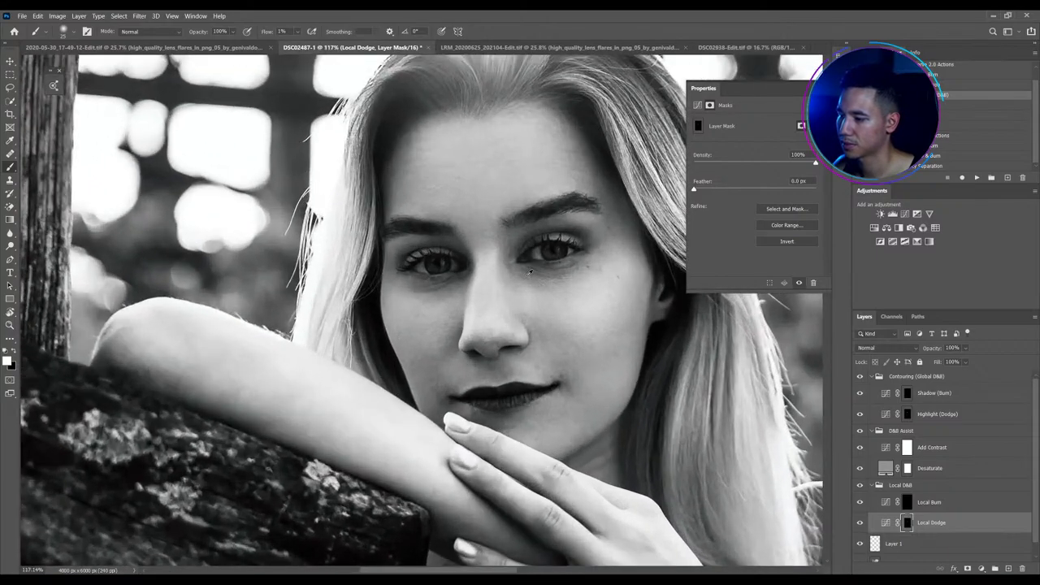
{"action": "scroll", "coordinate": [546, 294], "scroll_direction": "up", "scroll_amount": 2}
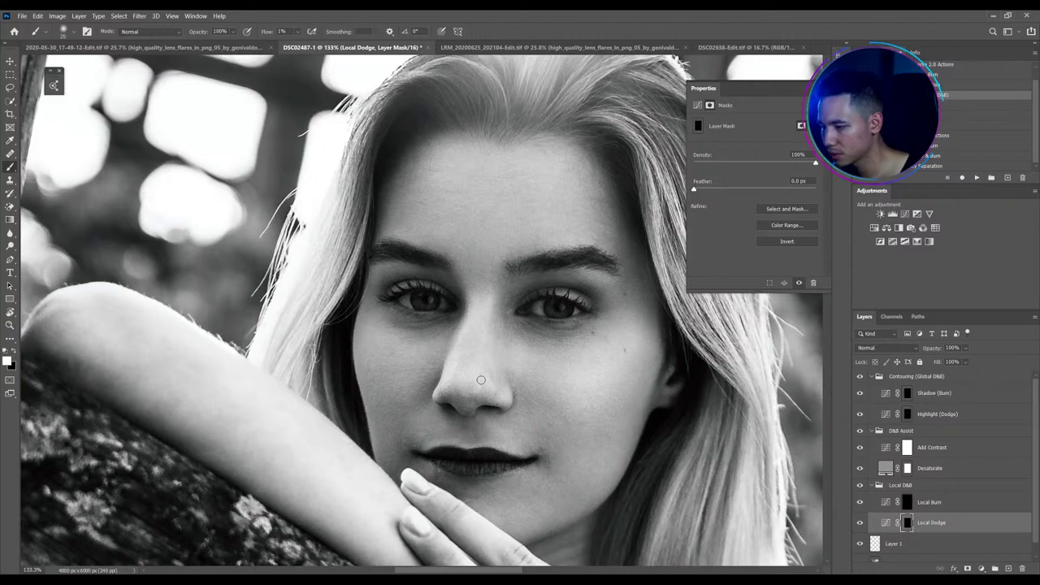
{"action": "key", "text": "bracketleft"}
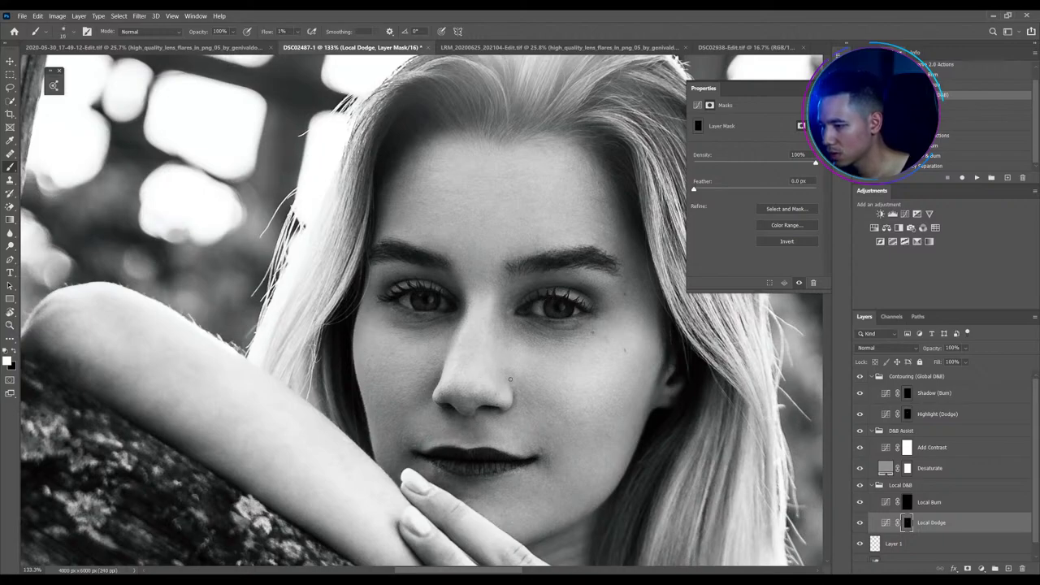
{"action": "key", "text": "bracketright"}
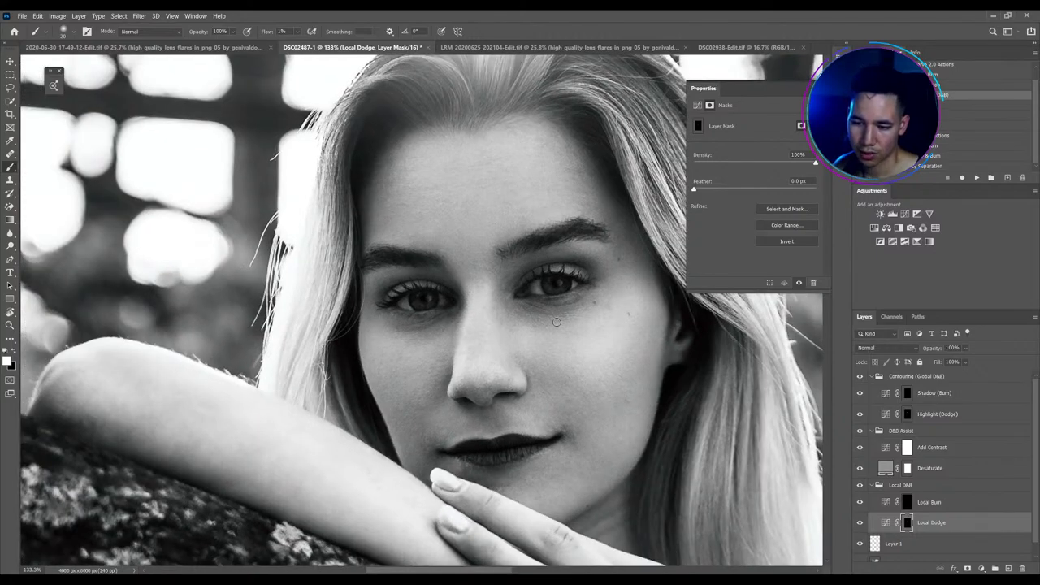
{"action": "key", "text": "ctrl+0"}
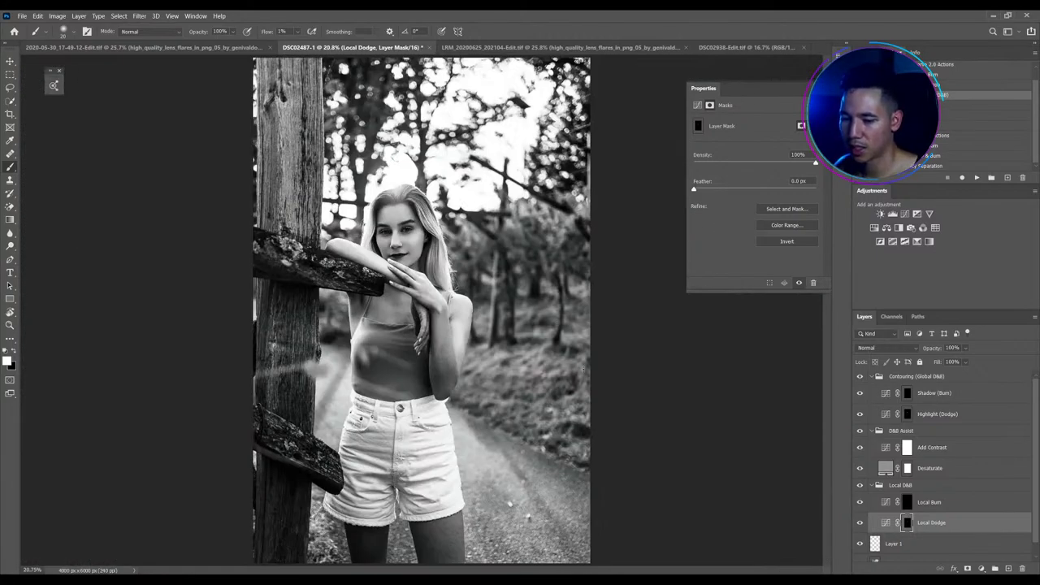
Save the document, then select Local Burn and hide the D&B Assist group to see colour
{"action": "left_click_drag", "start_coordinate": [384, 227], "coordinate": [426, 257]}
{"action": "key", "text": "ctrl+s"}
{"action": "scroll", "coordinate": [427, 257], "scroll_direction": "down", "scroll_amount": 1}
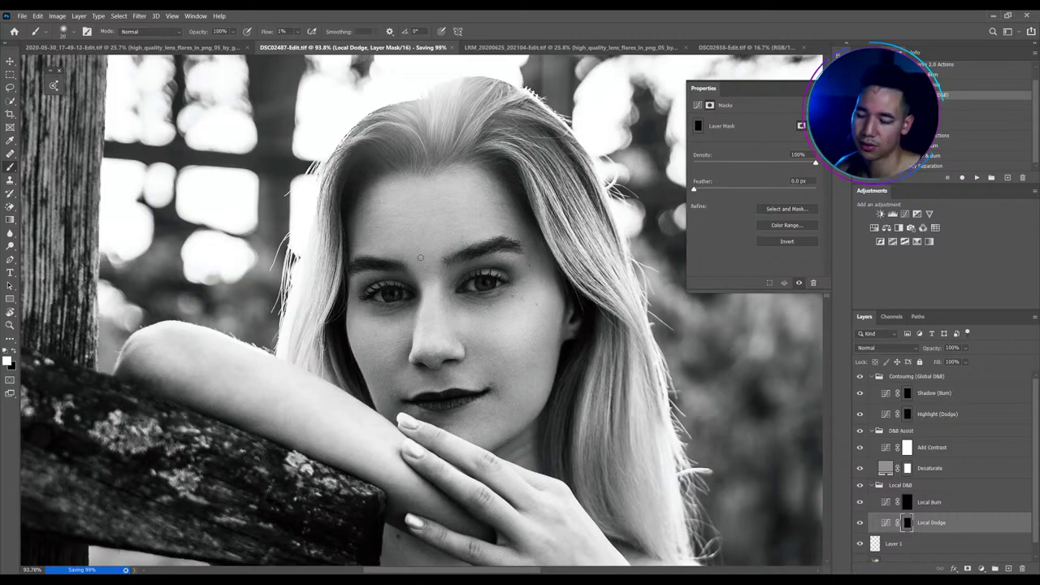
{"action": "scroll", "coordinate": [431, 266], "scroll_direction": "down", "scroll_amount": 5}
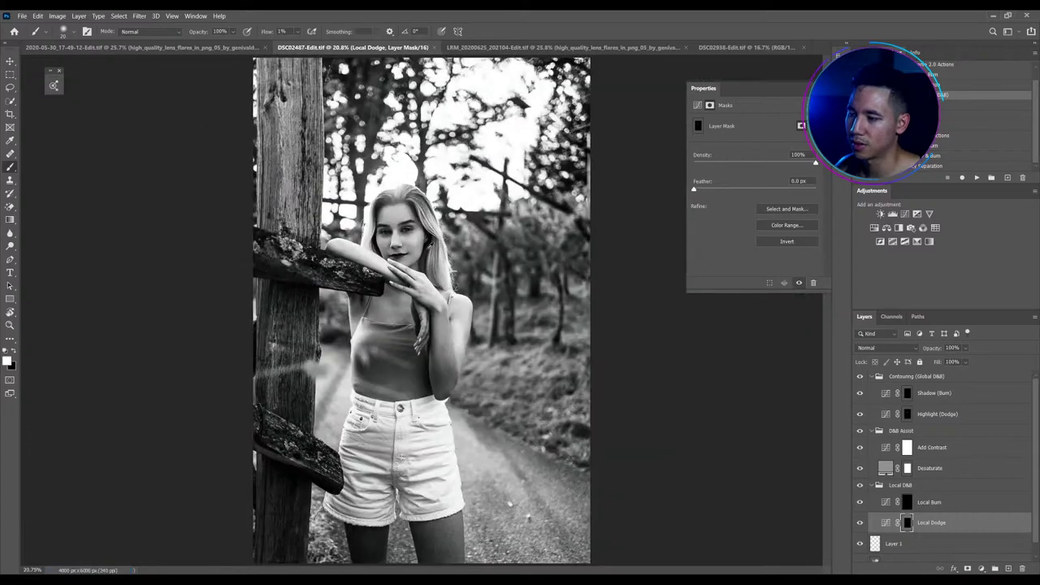
{"action": "scroll", "coordinate": [364, 239], "scroll_direction": "up", "scroll_amount": 5}
{"action": "scroll", "coordinate": [364, 239], "scroll_direction": "up", "scroll_amount": 1}
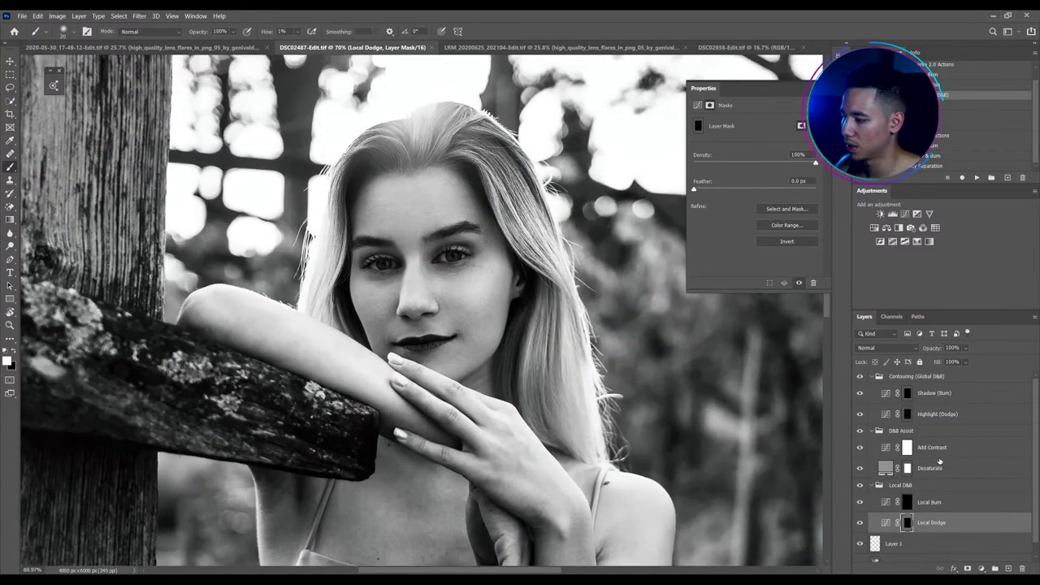
{"action": "left_click", "coordinate": [928, 501]}
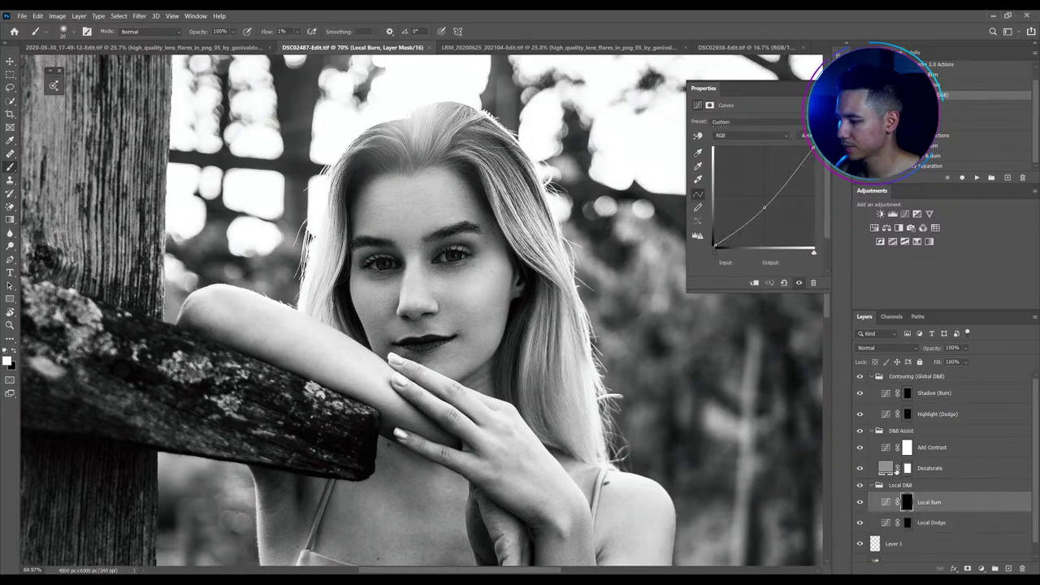
{"action": "left_click", "coordinate": [860, 430]}
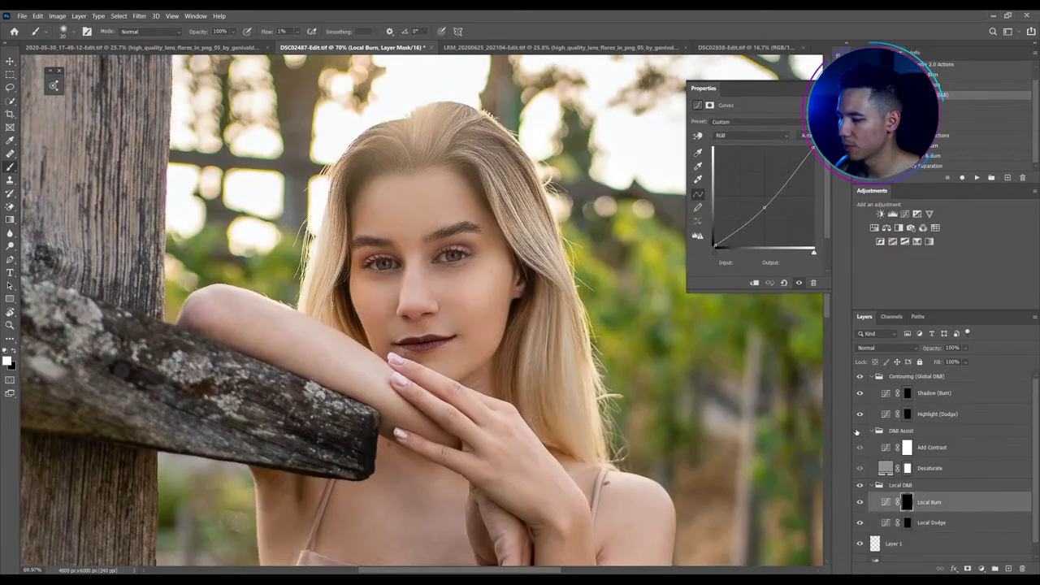
Select the Shadow (Burn) layer mask and set the brush flow to 7%
{"action": "left_click", "coordinate": [858, 432]}
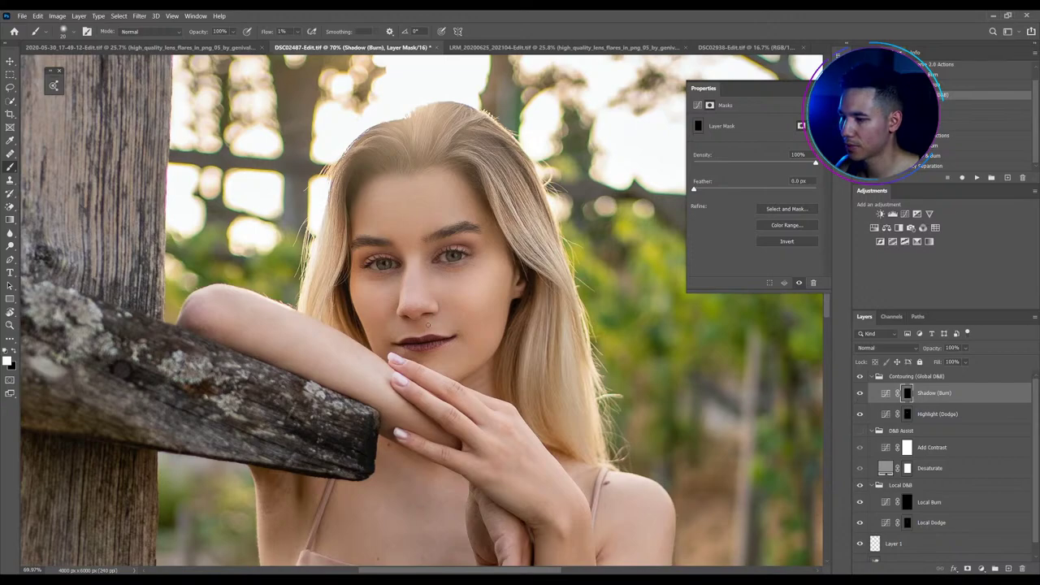
{"action": "scroll", "coordinate": [378, 81], "scroll_direction": "up", "scroll_amount": 2}
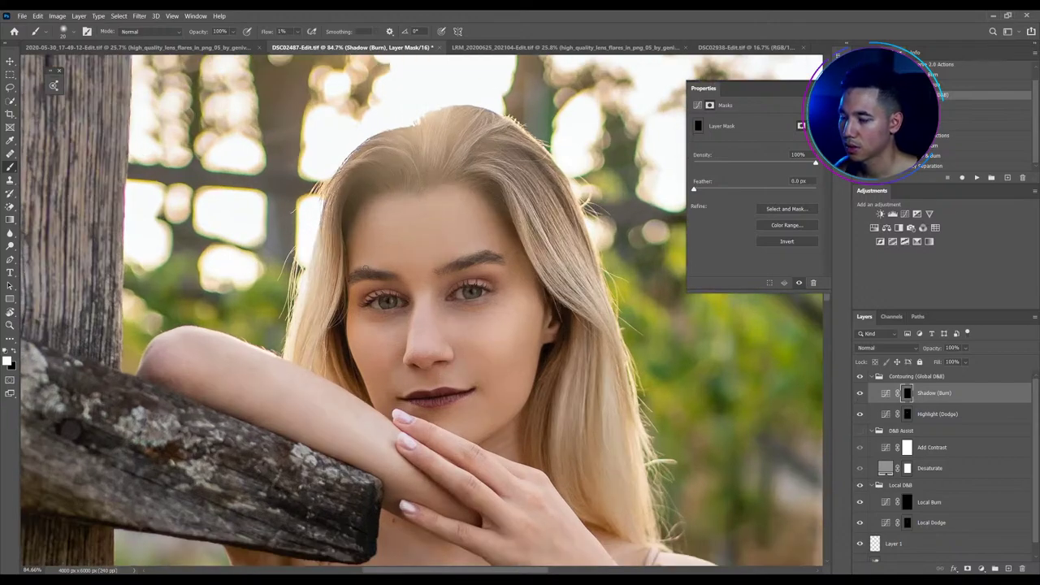
{"action": "left_click", "coordinate": [281, 31]}
{"action": "type", "text": "7"}
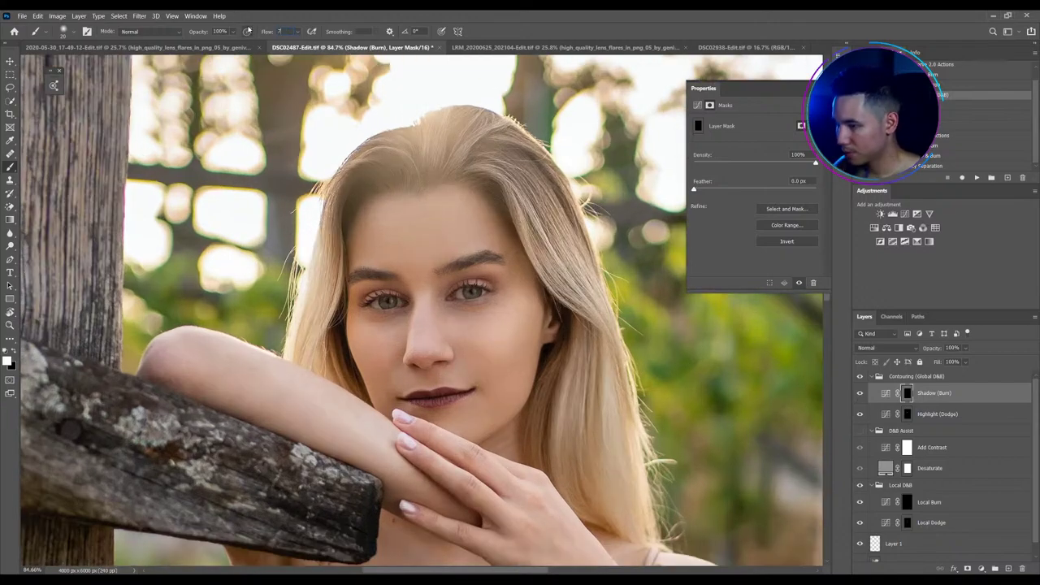
Burn in both eyebrows, the shadow beside the nose and the areas around both eyes
{"action": "mouse_move", "coordinate": [460, 254]}
{"action": "left_mouse_down"}
{"action": "mouse_move", "coordinate": [498, 257]}
{"action": "mouse_move", "coordinate": [439, 272]}
{"action": "mouse_move", "coordinate": [493, 259]}
{"action": "left_mouse_up"}
{"action": "mouse_move", "coordinate": [384, 278]}
{"action": "left_mouse_down"}
{"action": "mouse_move", "coordinate": [361, 273]}
{"action": "mouse_move", "coordinate": [430, 316]}
{"action": "mouse_move", "coordinate": [429, 277]}
{"action": "mouse_move", "coordinate": [406, 284]}
{"action": "left_mouse_up"}
{"action": "mouse_move", "coordinate": [411, 366]}
{"action": "left_mouse_down"}
{"action": "mouse_move", "coordinate": [430, 358]}
{"action": "mouse_move", "coordinate": [411, 398]}
{"action": "mouse_move", "coordinate": [440, 392]}
{"action": "mouse_move", "coordinate": [415, 394]}
{"action": "mouse_move", "coordinate": [419, 412]}
{"action": "left_mouse_up"}
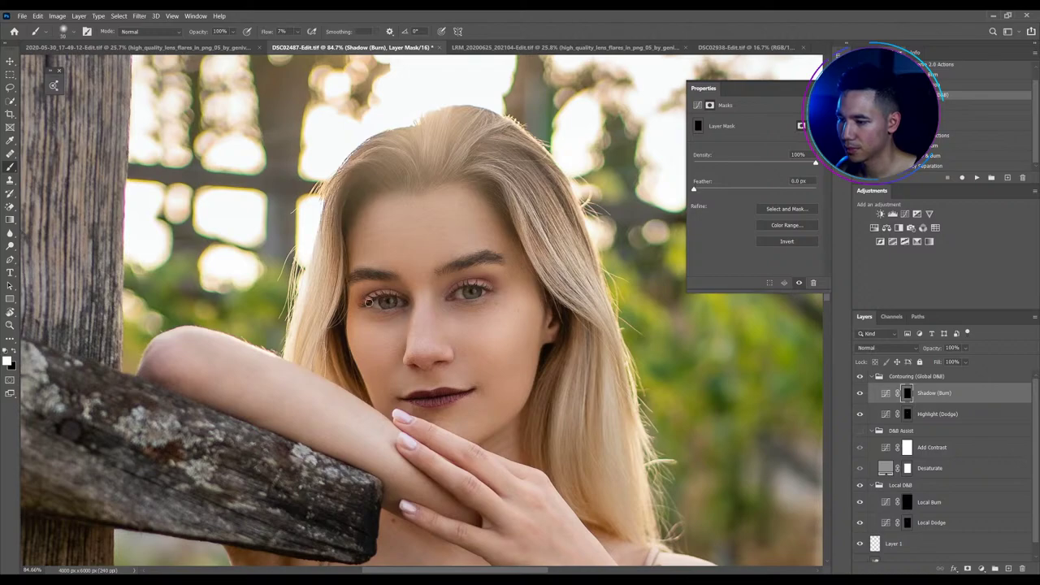
{"action": "key", "text": "bracketleft"}
{"action": "mouse_move", "coordinate": [384, 297]}
{"action": "left_mouse_down"}
{"action": "mouse_move", "coordinate": [372, 301]}
{"action": "mouse_move", "coordinate": [406, 305]}
{"action": "mouse_move", "coordinate": [371, 308]}
{"action": "left_mouse_up"}
{"action": "mouse_move", "coordinate": [447, 297]}
{"action": "left_mouse_down"}
{"action": "mouse_move", "coordinate": [485, 288]}
{"action": "mouse_move", "coordinate": [445, 299]}
{"action": "mouse_move", "coordinate": [485, 296]}
{"action": "mouse_move", "coordinate": [454, 288]}
{"action": "left_mouse_up"}
{"action": "left_click_drag", "start_coordinate": [370, 297], "coordinate": [390, 297]}
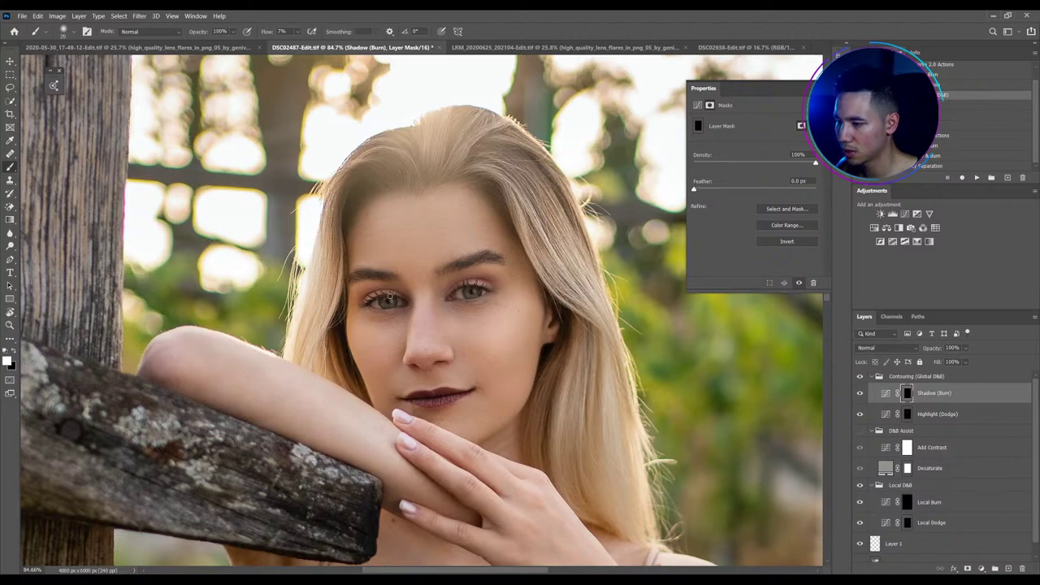
Check the Shadow (Burn) mask on its own, then darken along the forehead hairline
{"action": "left_click", "coordinate": [907, 393], "text": "alt"}
{"action": "left_click", "coordinate": [907, 393], "text": "alt"}
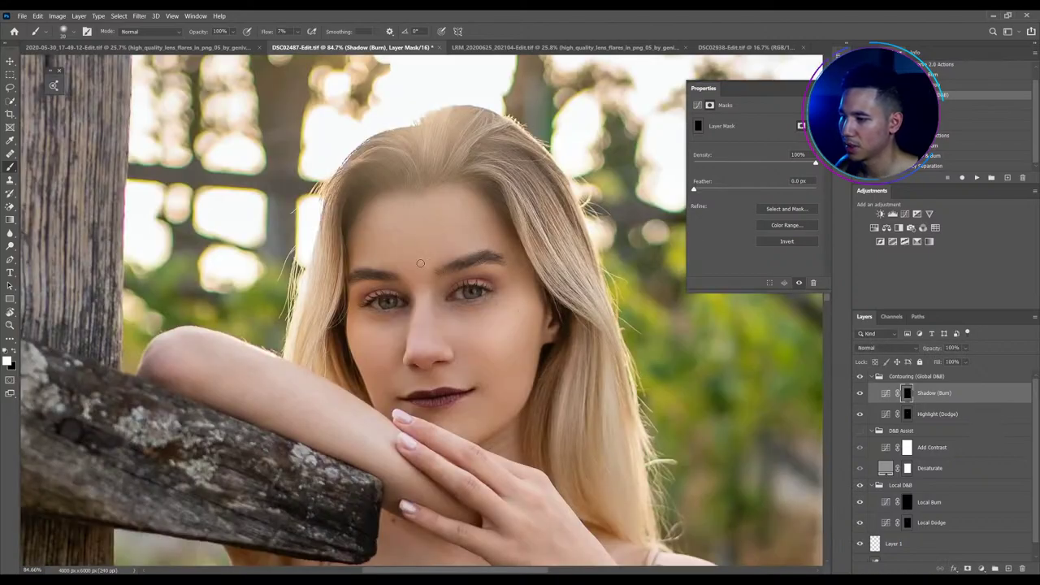
{"action": "key", "text": "bracketright"}
{"action": "mouse_move", "coordinate": [390, 206]}
{"action": "left_mouse_down"}
{"action": "mouse_move", "coordinate": [358, 248]}
{"action": "mouse_move", "coordinate": [360, 230]}
{"action": "mouse_move", "coordinate": [429, 193]}
{"action": "mouse_move", "coordinate": [495, 225]}
{"action": "mouse_move", "coordinate": [446, 189]}
{"action": "mouse_move", "coordinate": [414, 203]}
{"action": "mouse_move", "coordinate": [531, 244]}
{"action": "mouse_move", "coordinate": [511, 238]}
{"action": "mouse_move", "coordinate": [540, 296]}
{"action": "mouse_move", "coordinate": [528, 373]}
{"action": "mouse_move", "coordinate": [545, 335]}
{"action": "mouse_move", "coordinate": [496, 433]}
{"action": "mouse_move", "coordinate": [518, 395]}
{"action": "mouse_move", "coordinate": [336, 317]}
{"action": "mouse_move", "coordinate": [353, 333]}
{"action": "mouse_move", "coordinate": [351, 287]}
{"action": "mouse_move", "coordinate": [368, 387]}
{"action": "mouse_move", "coordinate": [350, 332]}
{"action": "mouse_move", "coordinate": [350, 291]}
{"action": "mouse_move", "coordinate": [377, 401]}
{"action": "mouse_move", "coordinate": [460, 441]}
{"action": "mouse_move", "coordinate": [441, 407]}
{"action": "mouse_move", "coordinate": [397, 380]}
{"action": "left_mouse_up"}
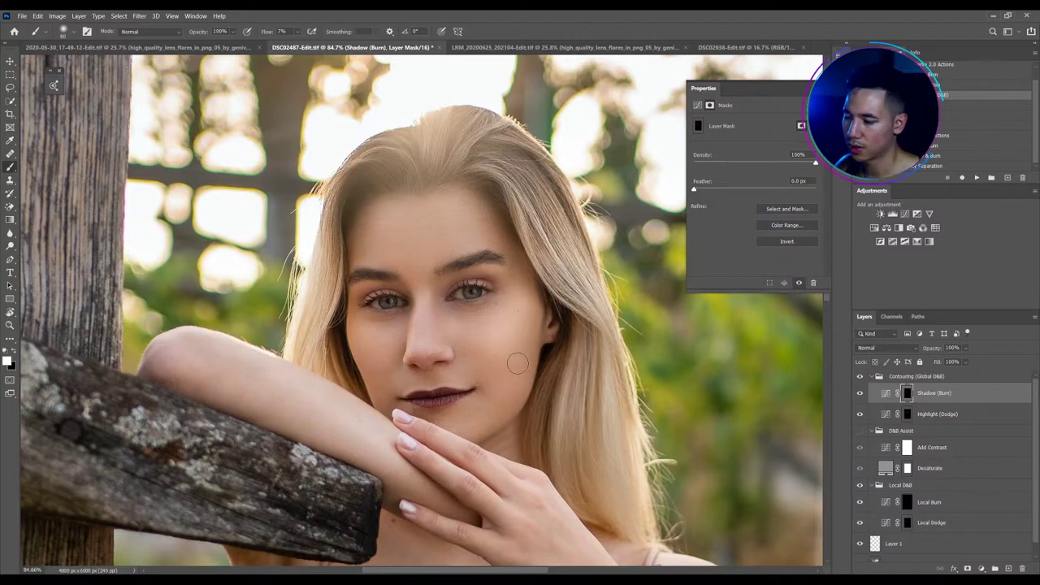
{"action": "scroll", "coordinate": [489, 341], "scroll_direction": "down", "scroll_amount": 1}
{"action": "scroll", "coordinate": [490, 343], "scroll_direction": "down", "scroll_amount": 1}
Group all the dodge and burn groups together with Ctrl+G and name the group 'skin'
{"action": "scroll", "coordinate": [489, 346], "scroll_direction": "down", "scroll_amount": 1}
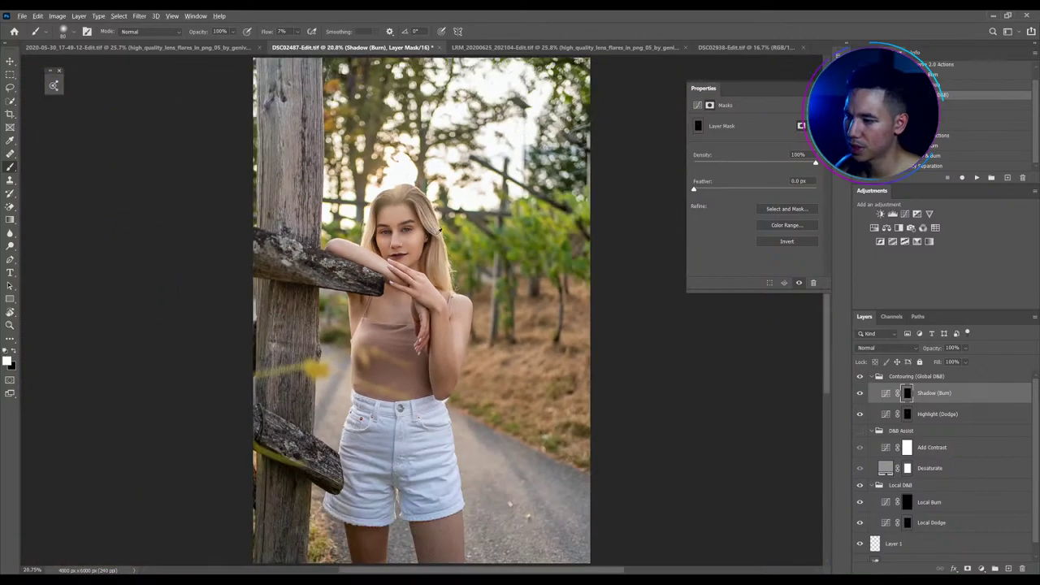
{"action": "scroll", "coordinate": [380, 204], "scroll_direction": "up", "scroll_amount": 3}
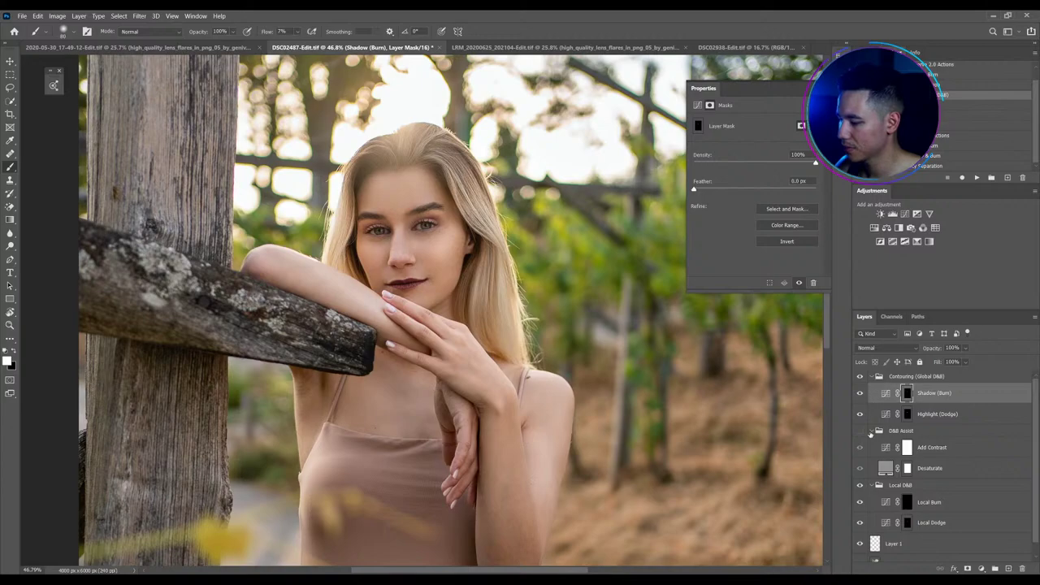
{"action": "left_click", "coordinate": [870, 377]}
{"action": "left_click", "coordinate": [870, 378]}
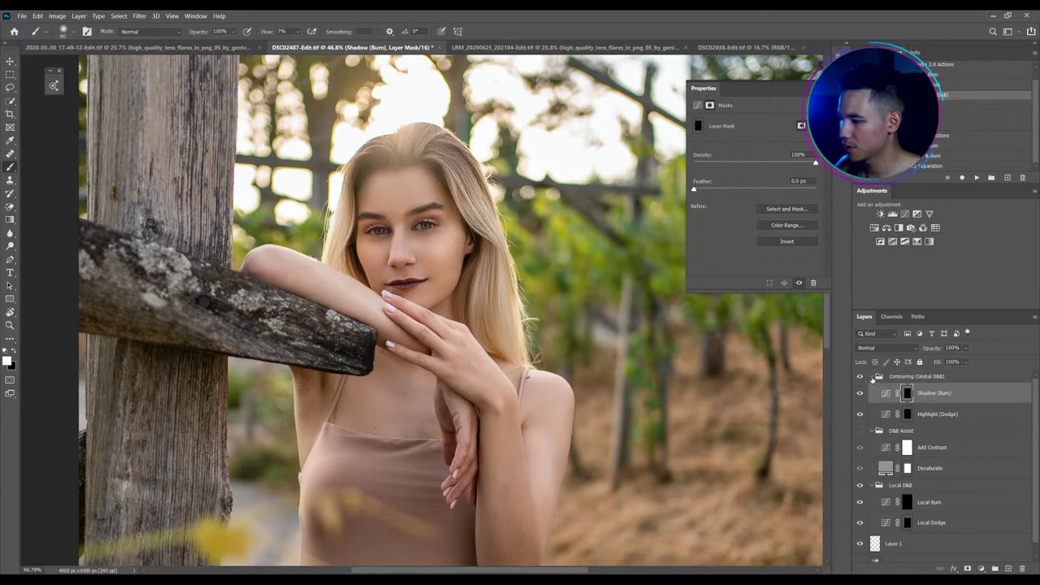
{"action": "left_click", "coordinate": [875, 379]}
{"action": "left_click", "coordinate": [870, 377], "text": "alt"}
{"action": "left_click", "coordinate": [897, 416], "text": "shift"}
{"action": "key", "text": "ctrl+g"}
{"action": "double_click", "coordinate": [897, 376]}
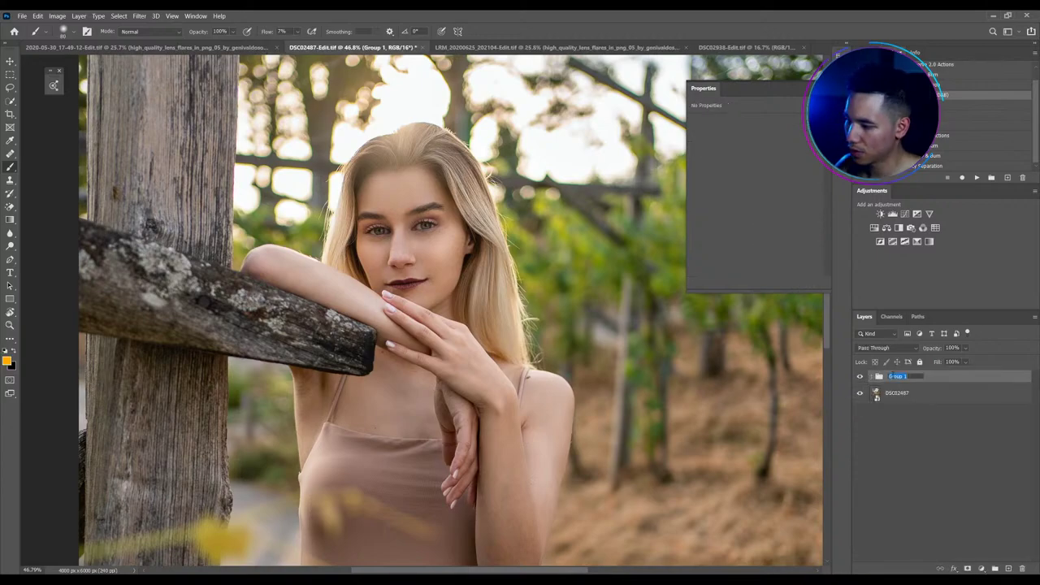
{"action": "type", "text": "skin"}
{"action": "key", "text": "Return"}
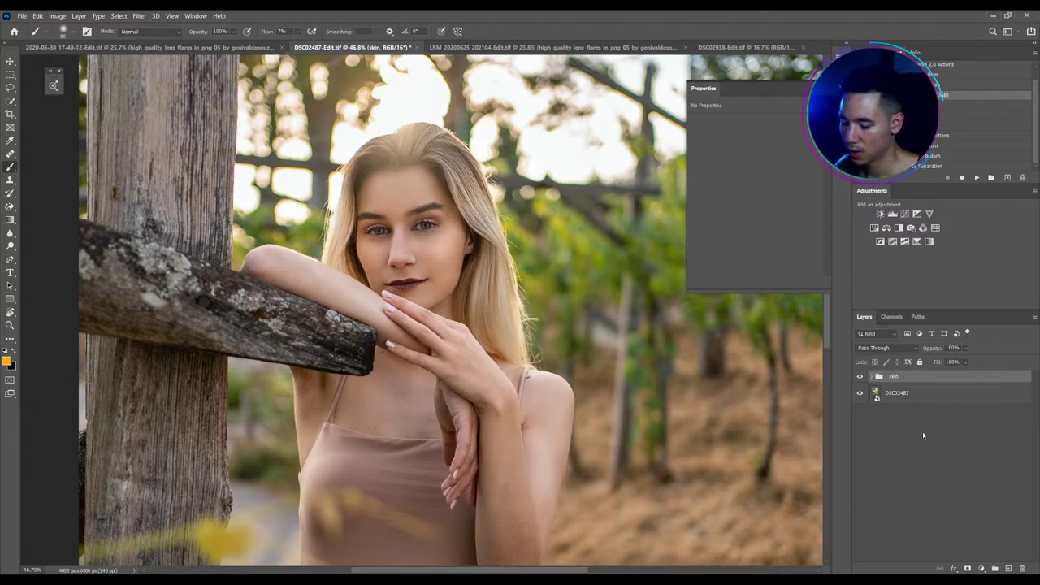
Toggle the skin group's visibility off and on for a before/after comparison
{"action": "scroll", "coordinate": [599, 378], "scroll_direction": "down", "scroll_amount": 1}
{"action": "scroll", "coordinate": [599, 378], "scroll_direction": "up", "scroll_amount": 2}
{"action": "left_click", "coordinate": [859, 376]}
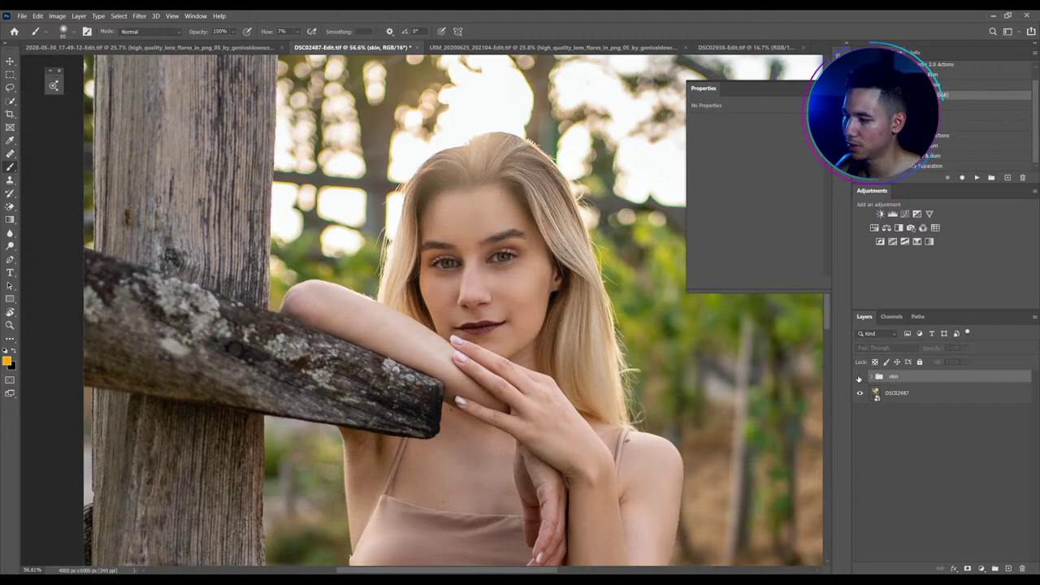
{"action": "left_click", "coordinate": [860, 376]}
{"action": "scroll", "coordinate": [463, 398], "scroll_direction": "down", "scroll_amount": 3}
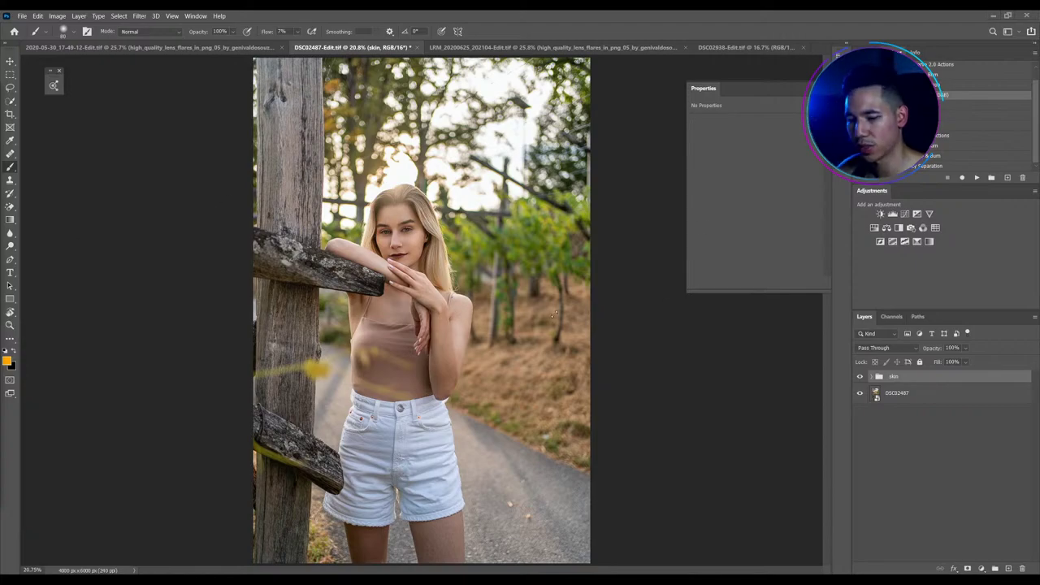
Switch to the Move tool (V)
{"action": "left_click", "coordinate": [10, 62]}
{"action": "scroll", "coordinate": [286, 309], "scroll_direction": "up", "scroll_amount": 1}
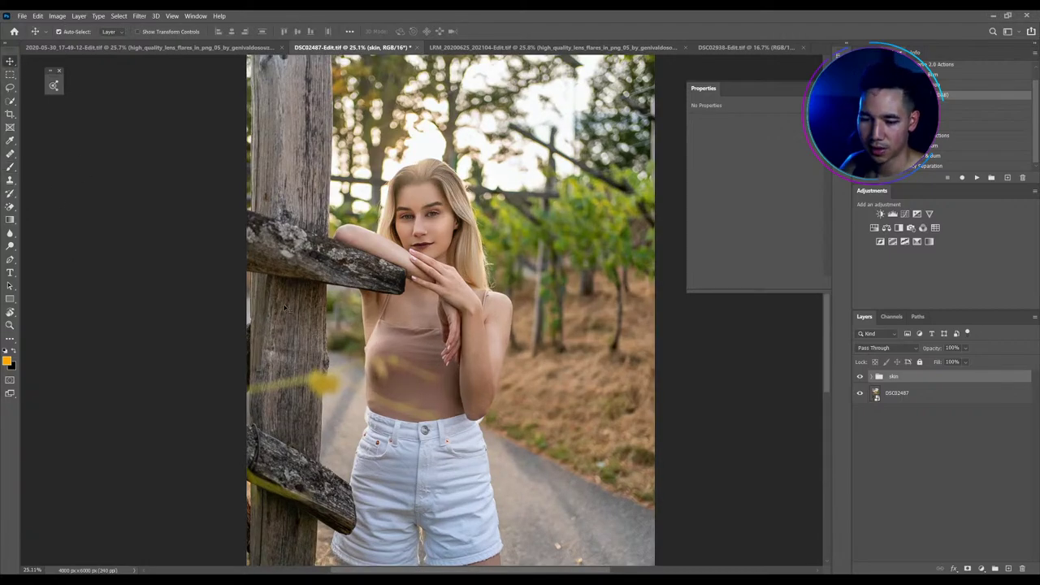